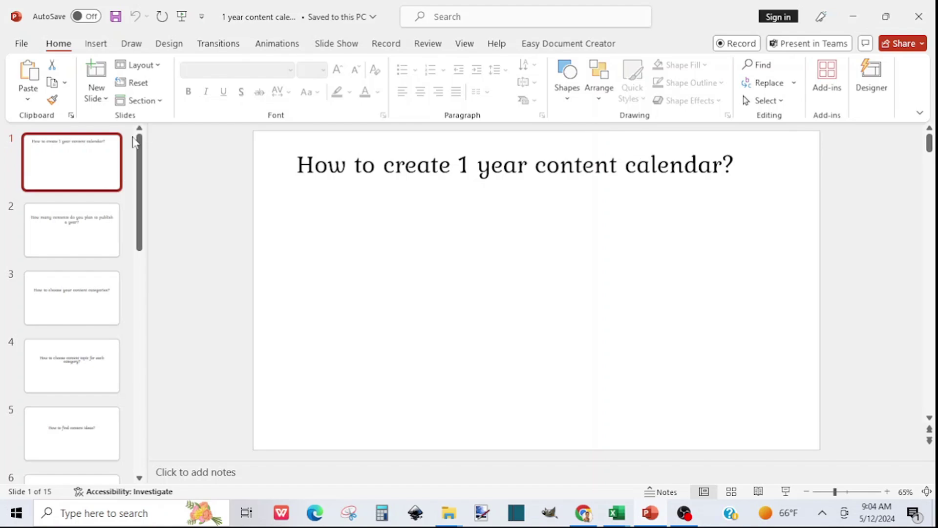
Show the taskbar thumbnails of the open Excel workbooks.
{"action": "left_click", "coordinate": [621, 522]}
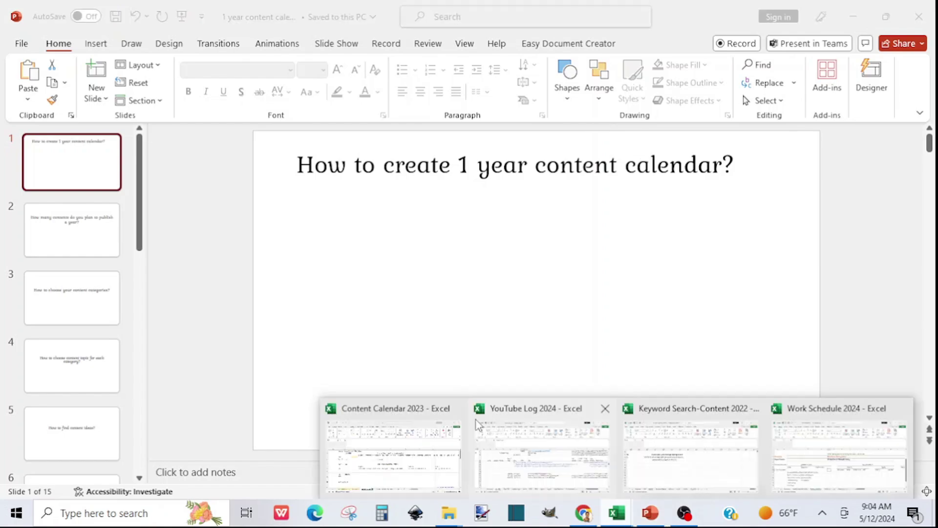
Switch to the Content Calendar 2023 workbook to view its Content Map 2024 sheet.
{"action": "left_click", "coordinate": [424, 461]}
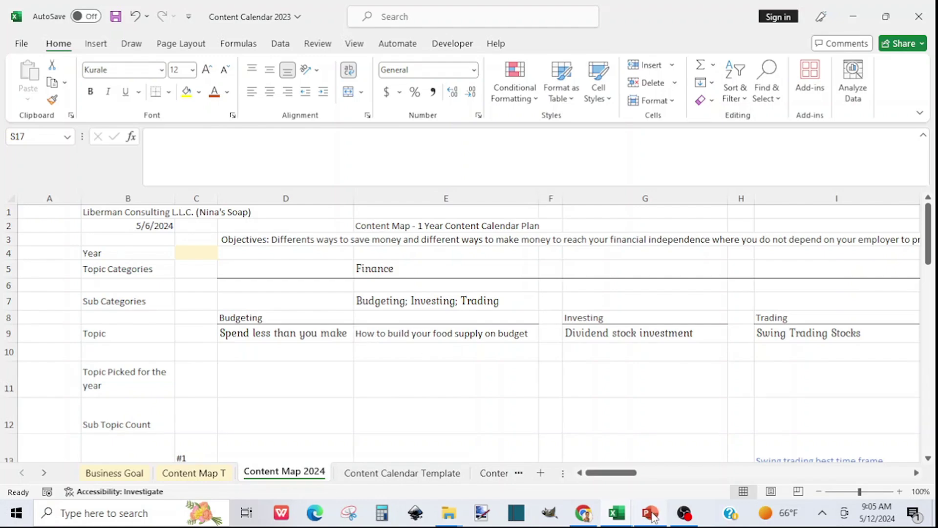
Return to the PowerPoint deck and show slide 2, 'How many contents do you plan to publish a year?'.
{"action": "mouse_move", "coordinate": [652, 517]}
{"action": "left_click", "coordinate": [645, 465]}
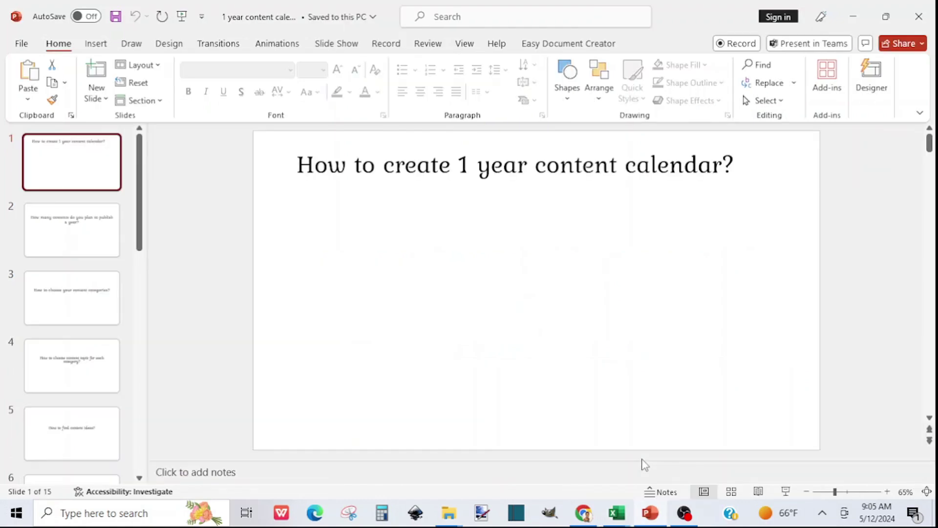
{"action": "left_click", "coordinate": [68, 239]}
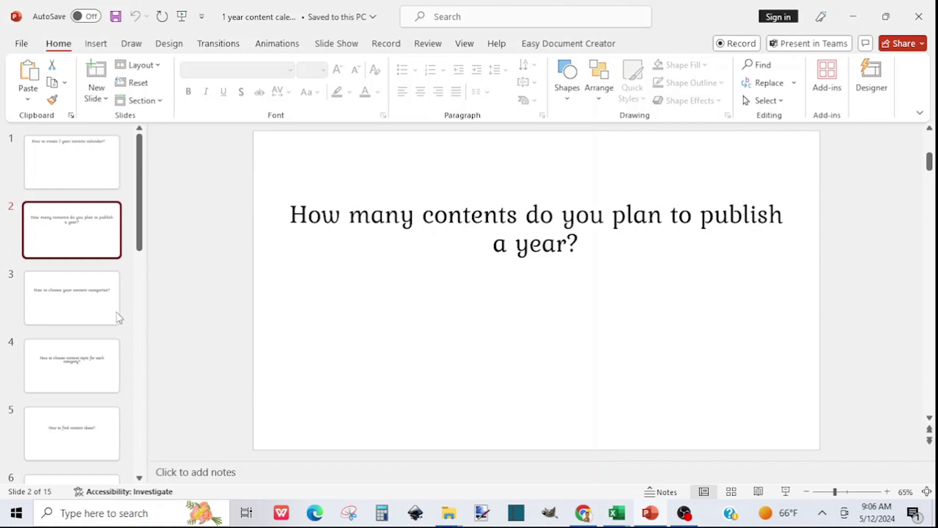
Show slide 3, 'How to choose your content categories?', then bring up Excel's workbook thumbnails.
{"action": "left_click", "coordinate": [100, 313]}
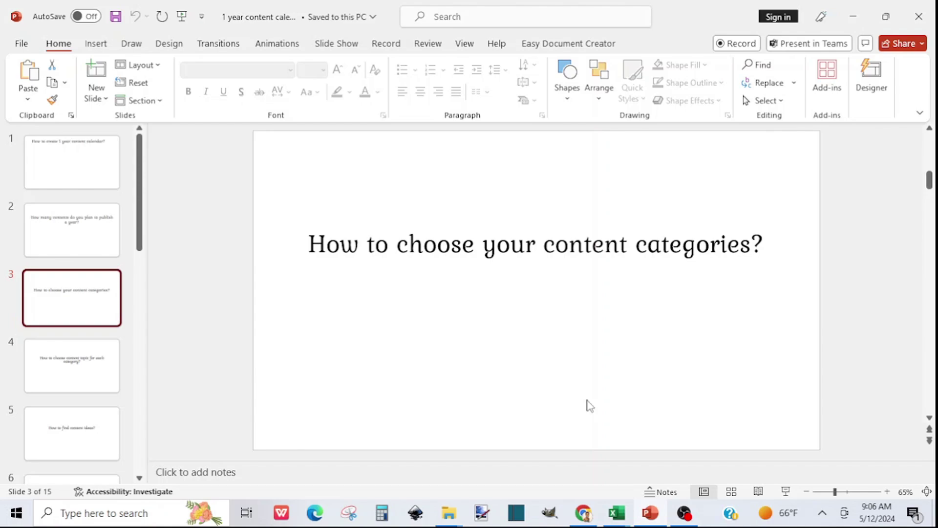
{"action": "left_click", "coordinate": [625, 514]}
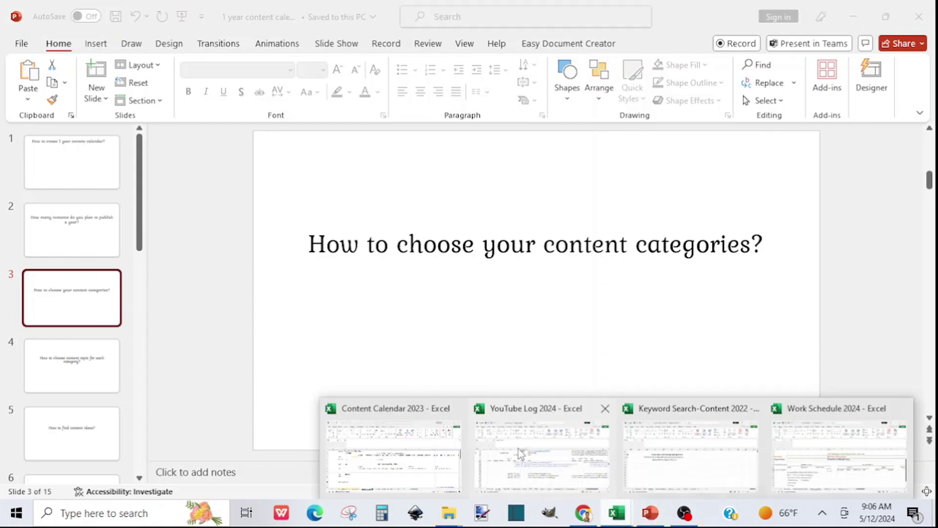
Bring Content Calendar 2023 forward, showing the Finance categories on Content Map 2024.
{"action": "left_click", "coordinate": [403, 481]}
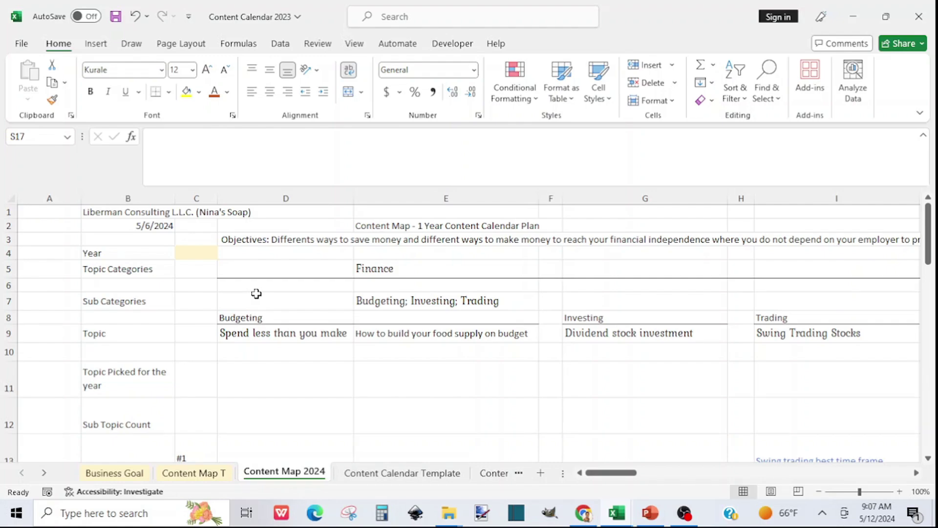
{"action": "left_click", "coordinate": [300, 270]}
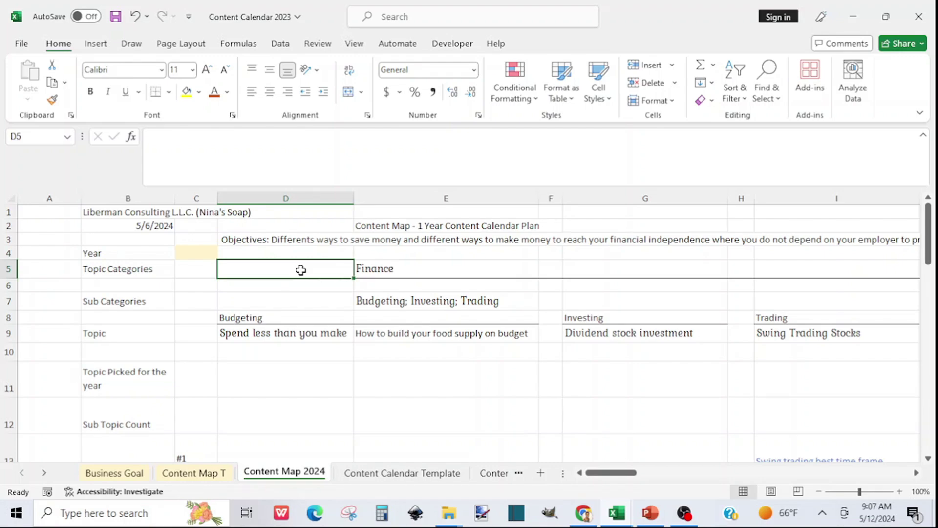
{"action": "key", "text": "Right"}
{"action": "key", "text": "Right"}
{"action": "key", "text": "Right"}
{"action": "key", "text": "Right"}
{"action": "key", "text": "Right"}
{"action": "key", "text": "Right"}
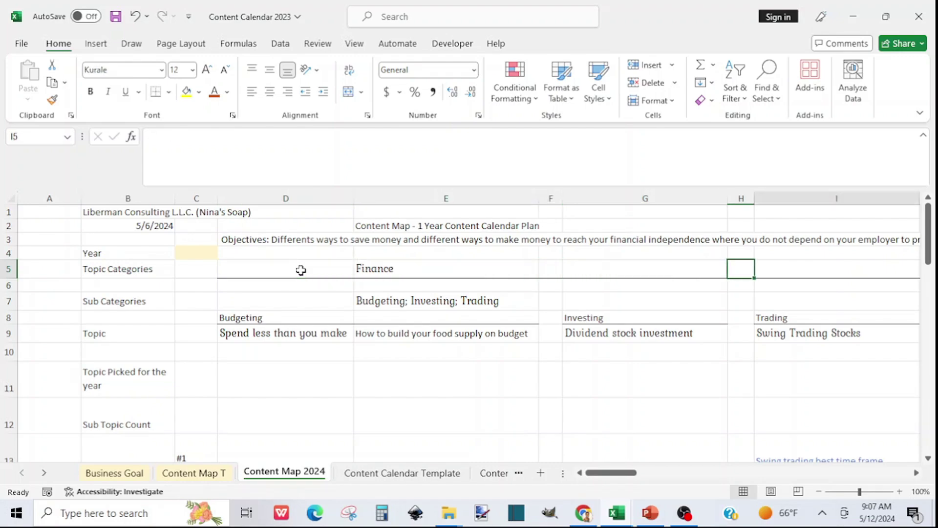
{"action": "key", "text": "Right"}
{"action": "key", "text": "Right"}
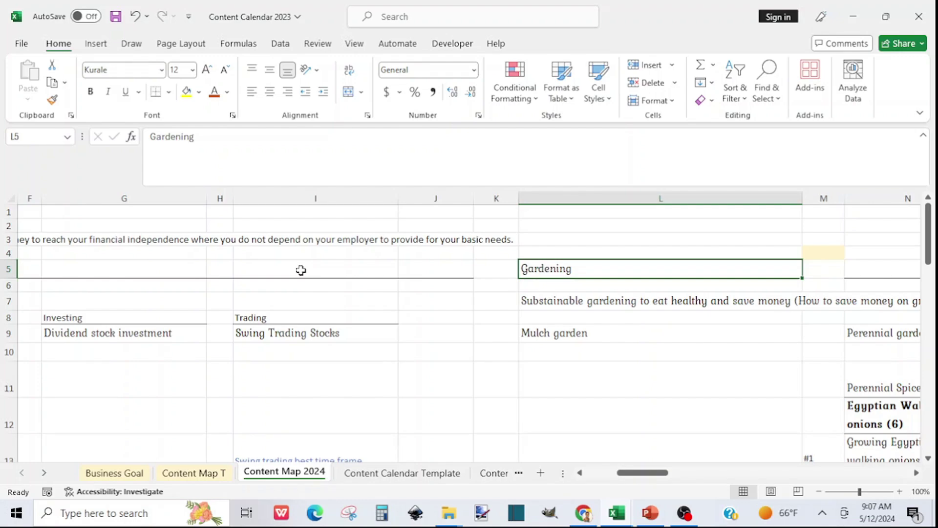
{"action": "key", "text": "Right"}
{"action": "key", "text": "Right"}
{"action": "key", "text": "Right"}
{"action": "key", "text": "Right"}
{"action": "key", "text": "Right"}
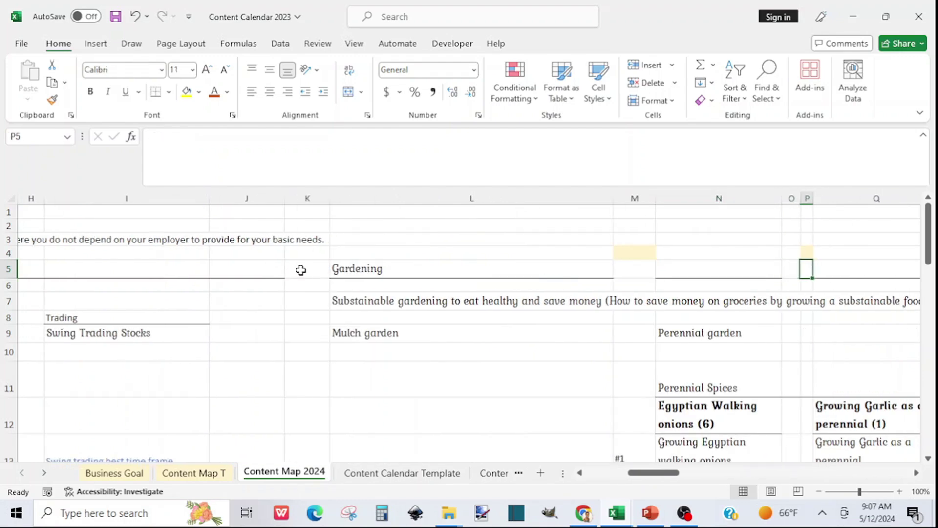
{"action": "key", "text": "Right"}
{"action": "key", "text": "Right"}
{"action": "key", "text": "Right"}
{"action": "key", "text": "Right"}
{"action": "key", "text": "Right"}
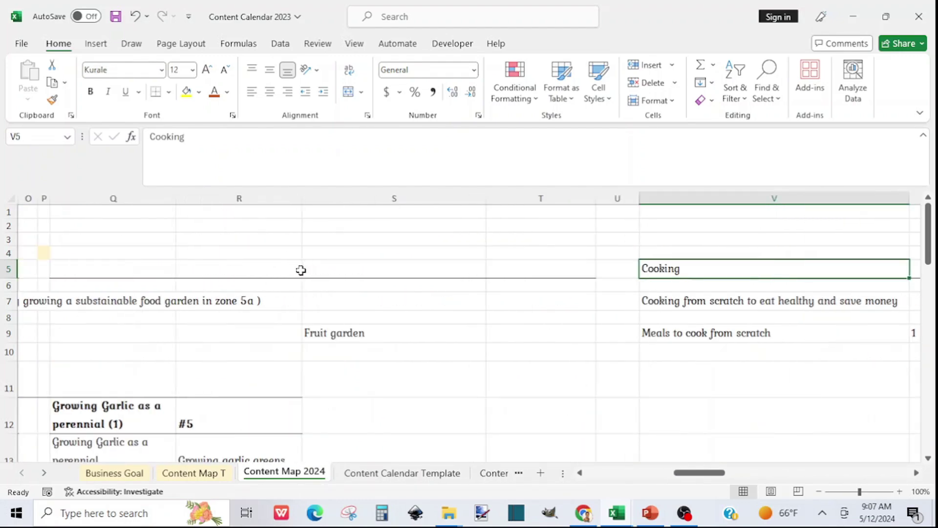
{"action": "key", "text": "Right"}
{"action": "key", "text": "Right"}
{"action": "key", "text": "Right"}
{"action": "key", "text": "Right"}
{"action": "key", "text": "Right"}
{"action": "key", "text": "Right"}
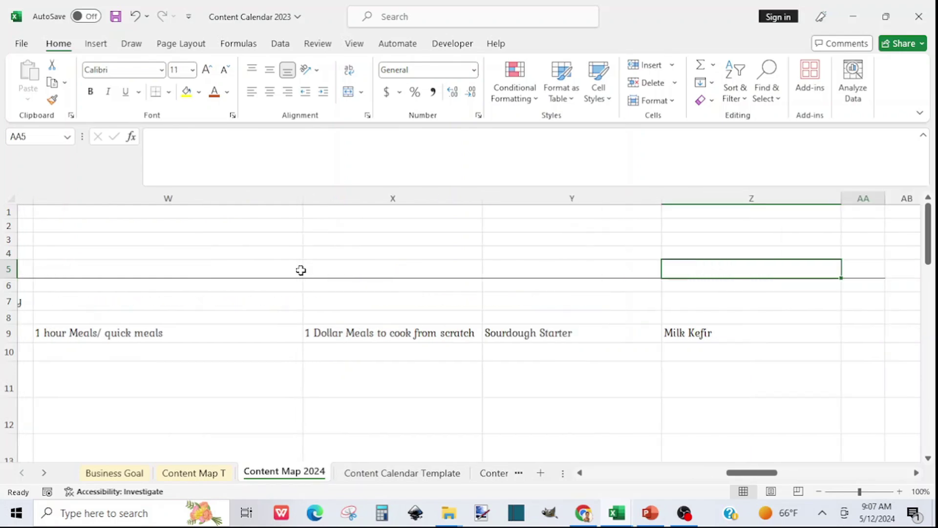
{"action": "key", "text": "Right"}
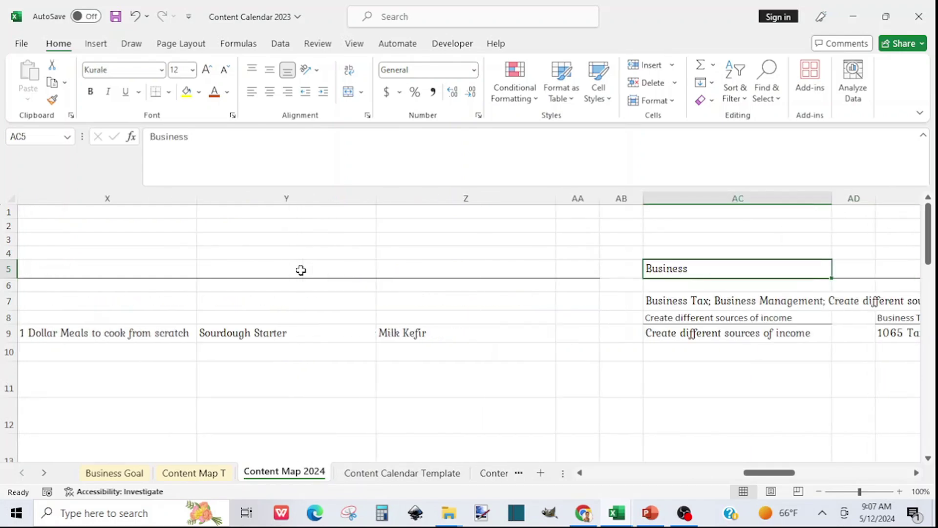
{"action": "key", "text": "Right"}
{"action": "key", "text": "Right"}
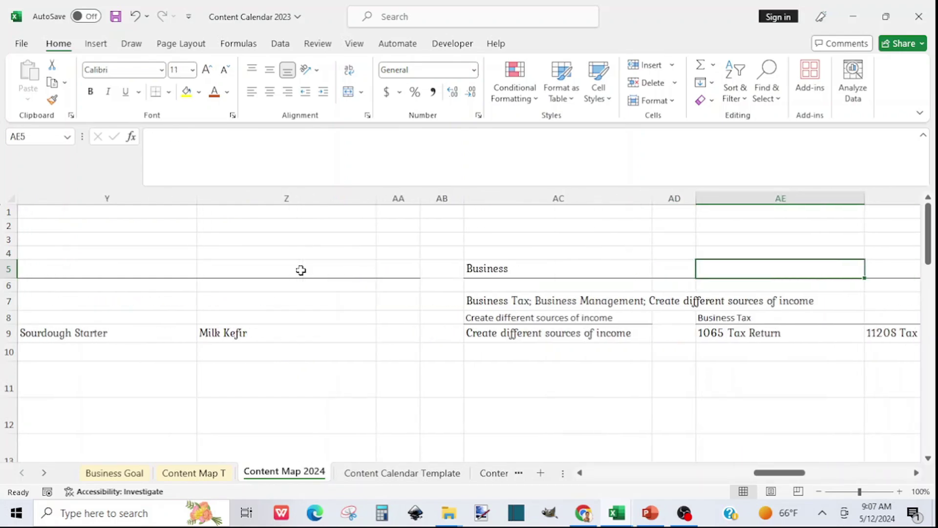
{"action": "key", "text": "Right"}
{"action": "key", "text": "Right"}
{"action": "key", "text": "Right"}
{"action": "key", "text": "Right"}
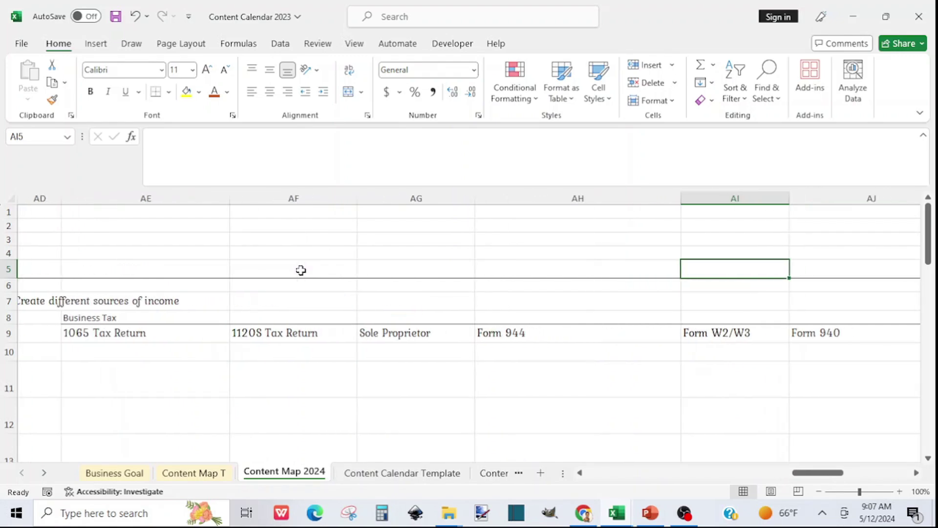
{"action": "key", "text": "Left"}
{"action": "key", "text": "Left"}
{"action": "key", "text": "Left"}
{"action": "key", "text": "Left"}
{"action": "key", "text": "Left"}
{"action": "key", "text": "Left"}
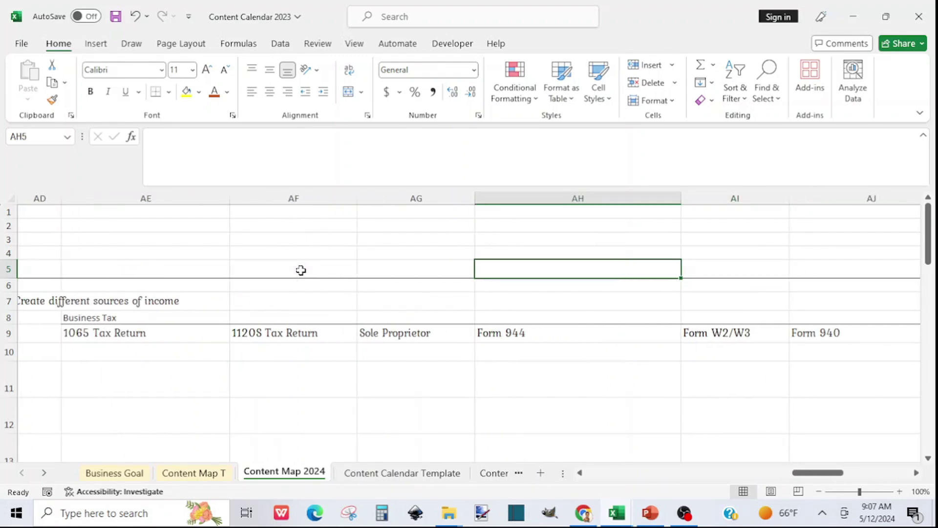
{"action": "key", "text": "Left"}
{"action": "key", "text": "Left"}
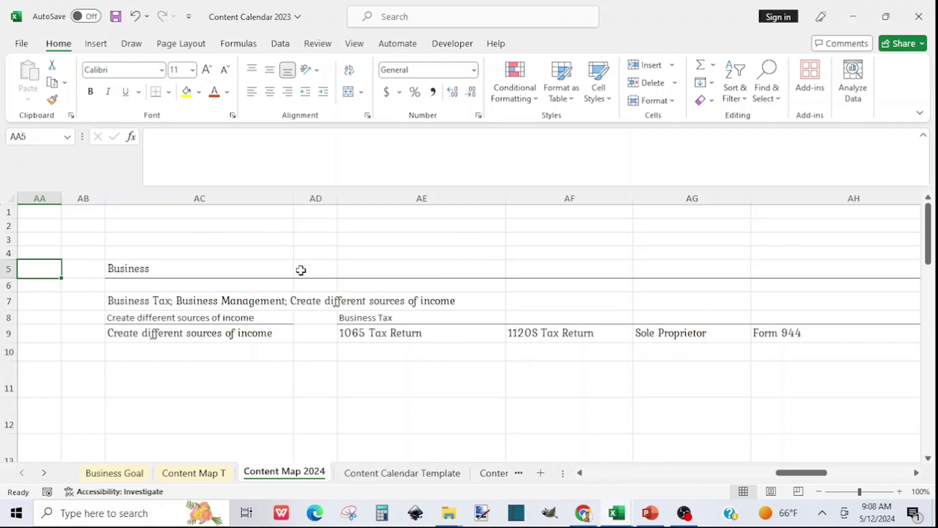
{"action": "key", "text": "Left"}
{"action": "key", "text": "Left"}
{"action": "key", "text": "Left"}
{"action": "key", "text": "Left"}
{"action": "key", "text": "Left"}
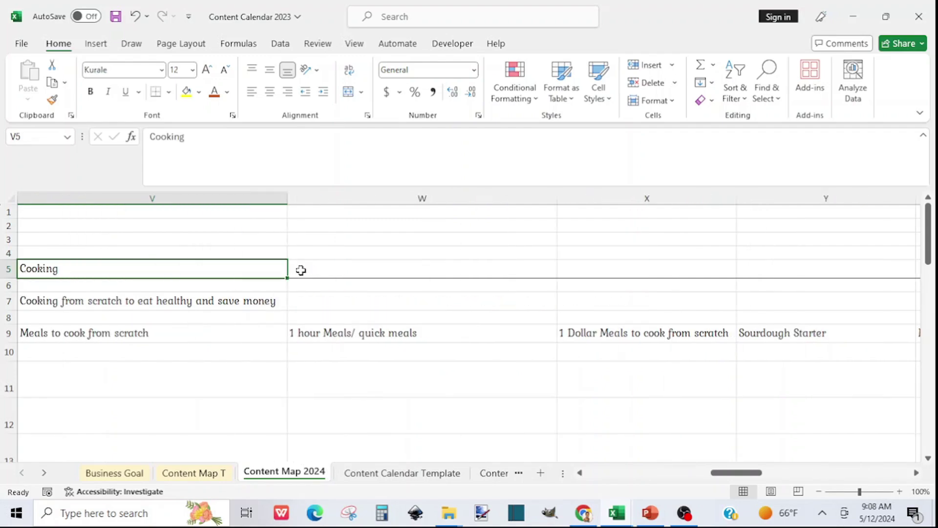
{"action": "key", "text": "Left"}
{"action": "key", "text": "Left"}
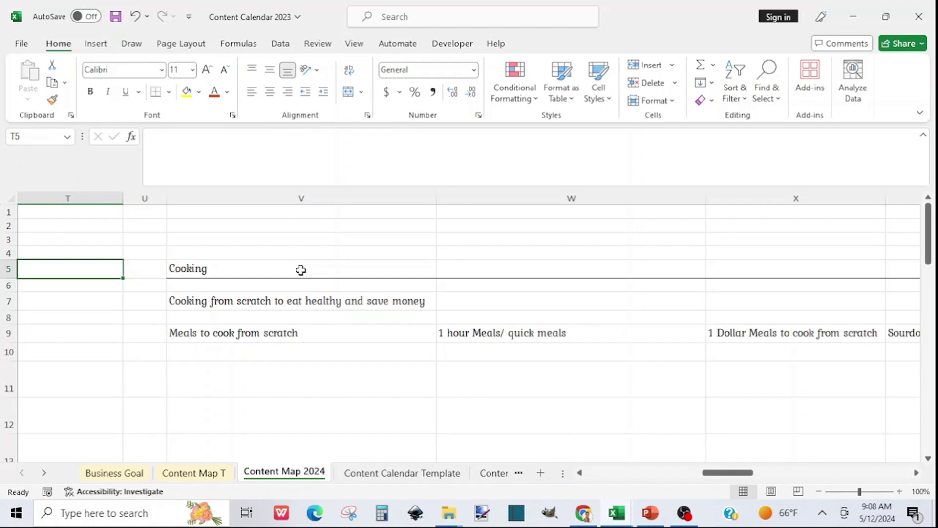
{"action": "key", "text": "Left"}
{"action": "key", "text": "Left"}
{"action": "key", "text": "Left"}
{"action": "key", "text": "Left"}
{"action": "key", "text": "Left"}
{"action": "key", "text": "Left"}
{"action": "key", "text": "Left"}
{"action": "key", "text": "Left"}
{"action": "key", "text": "Left"}
{"action": "key", "text": "Left"}
{"action": "key", "text": "Left"}
{"action": "key", "text": "Left"}
{"action": "key", "text": "Left"}
{"action": "key", "text": "Left"}
{"action": "key", "text": "Left"}
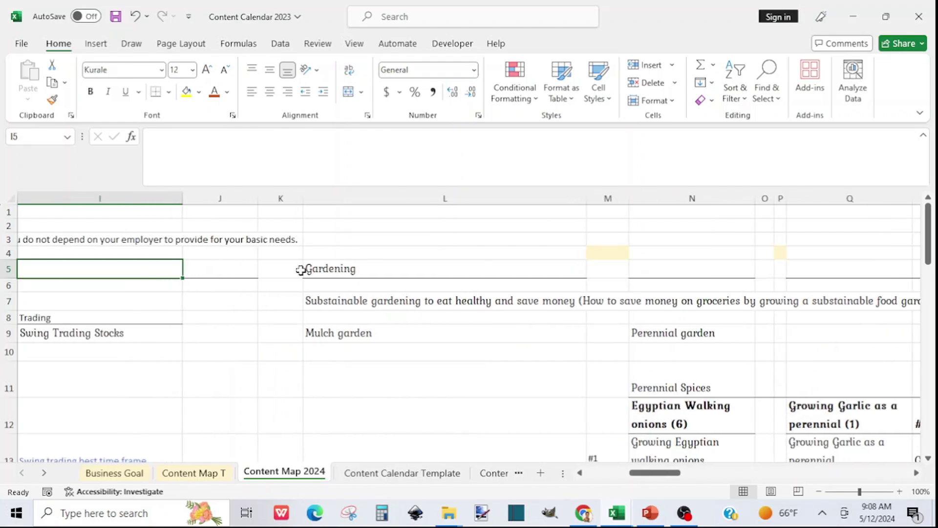
{"action": "key", "text": "Left"}
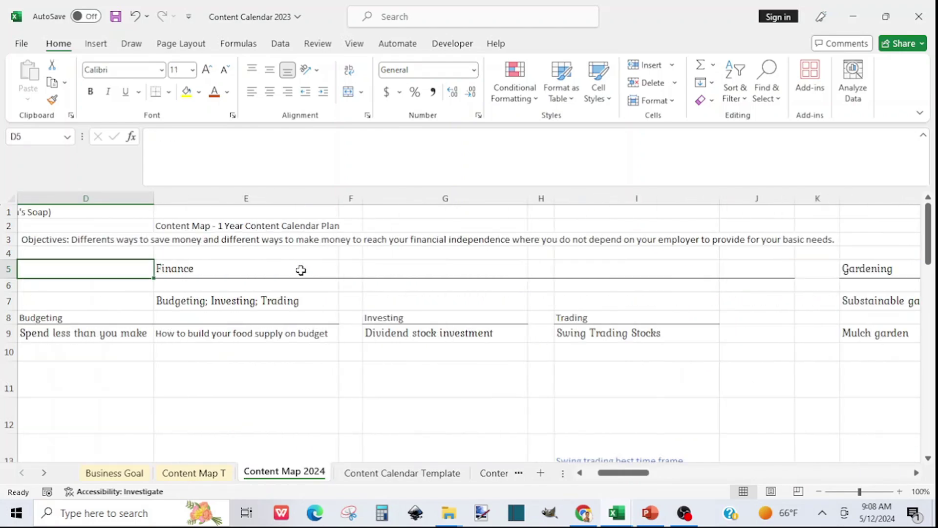
{"action": "key", "text": "Left"}
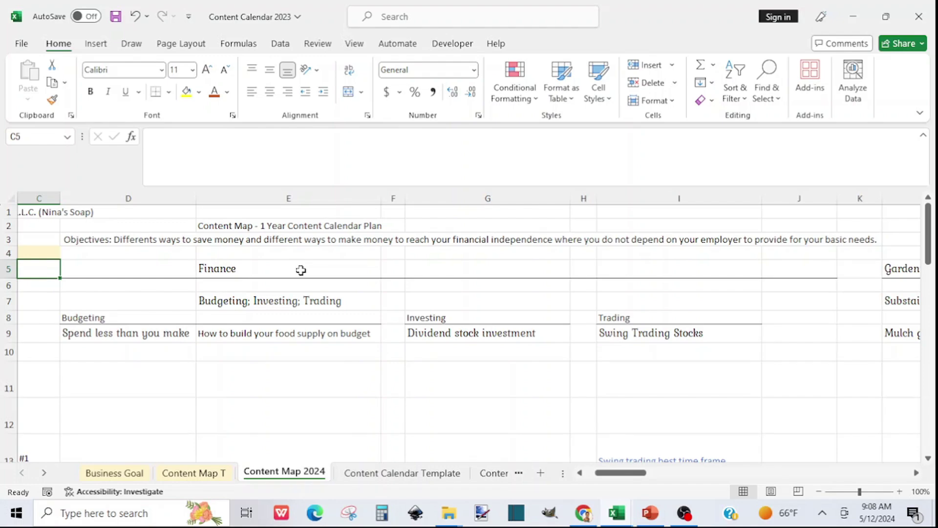
{"action": "key", "text": "Left"}
{"action": "key", "text": "Left"}
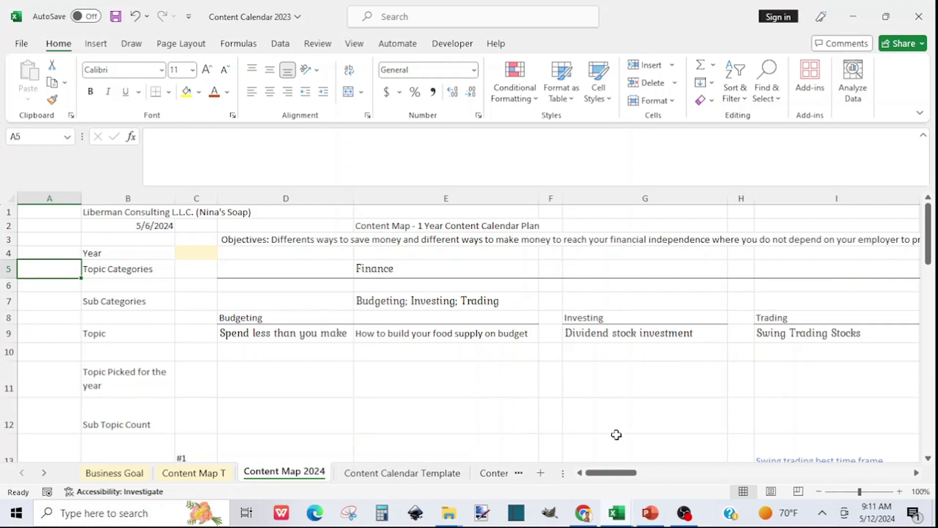
View slide 4 on choosing topics per category, then return to the Content Calendar 2023 workbook.
{"action": "left_click", "coordinate": [651, 514]}
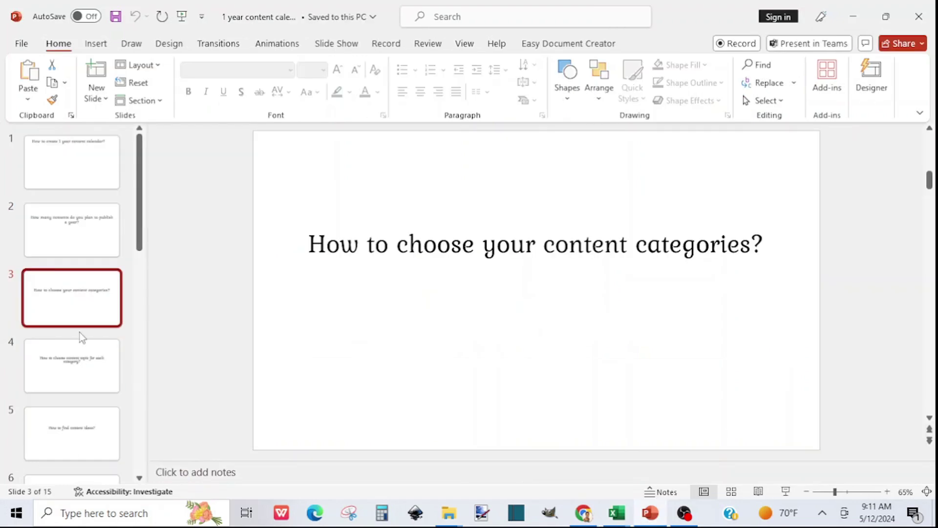
{"action": "left_click", "coordinate": [68, 360]}
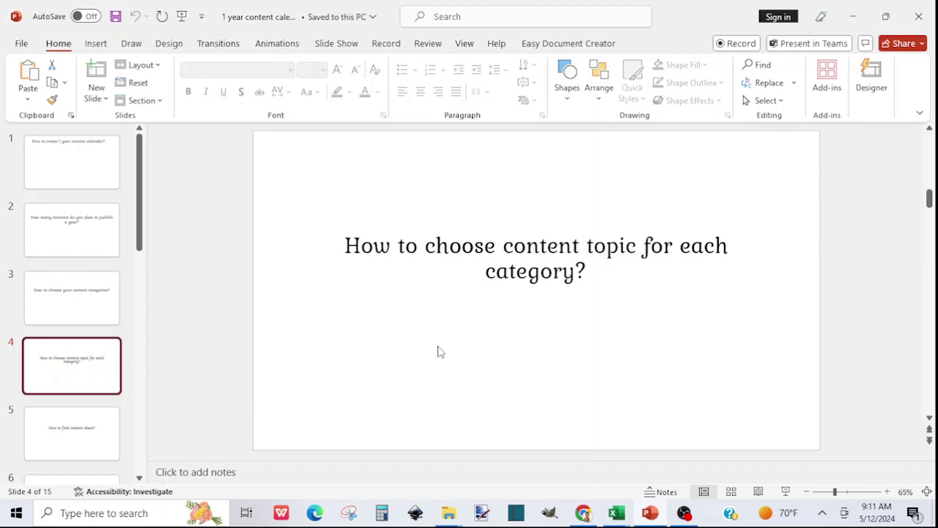
{"action": "left_click", "coordinate": [647, 514]}
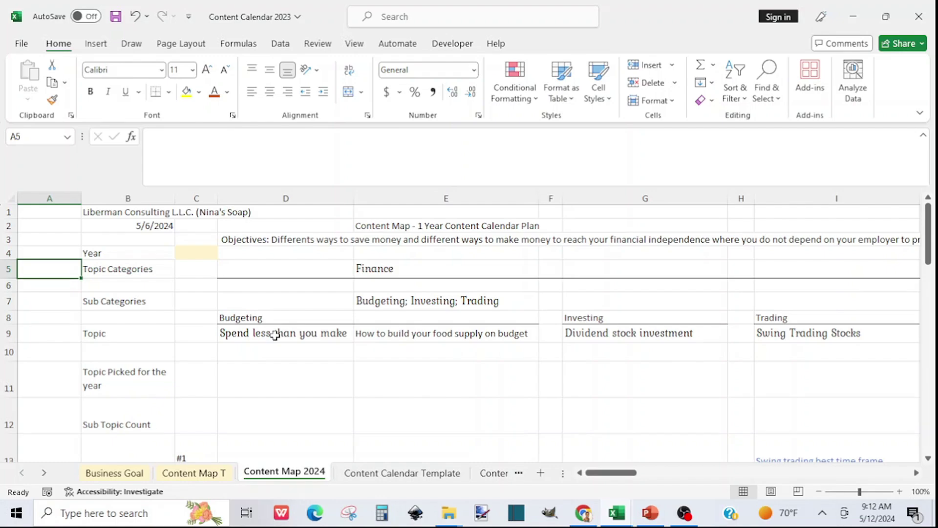
{"action": "left_click", "coordinate": [45, 474]}
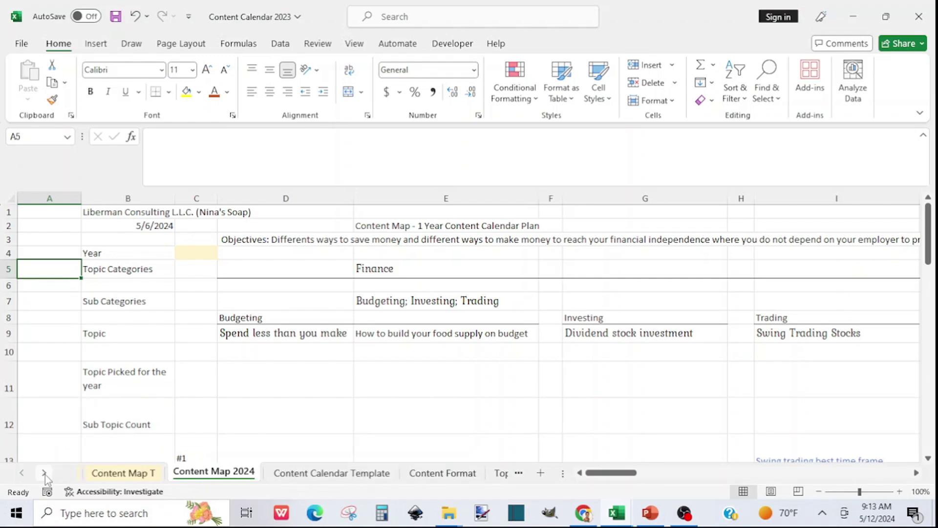
{"action": "left_click", "coordinate": [45, 474]}
{"action": "left_click", "coordinate": [45, 474]}
{"action": "left_click", "coordinate": [45, 474]}
{"action": "left_click", "coordinate": [45, 474]}
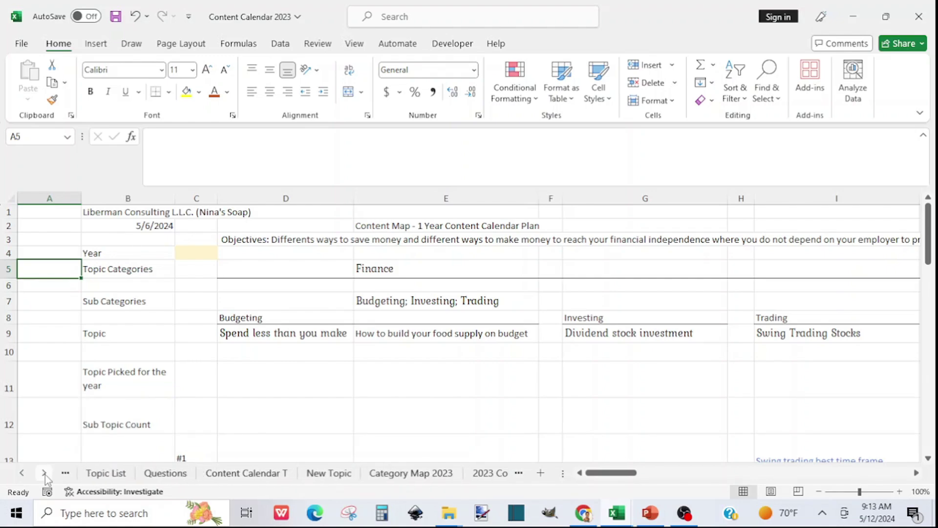
{"action": "left_click", "coordinate": [45, 474]}
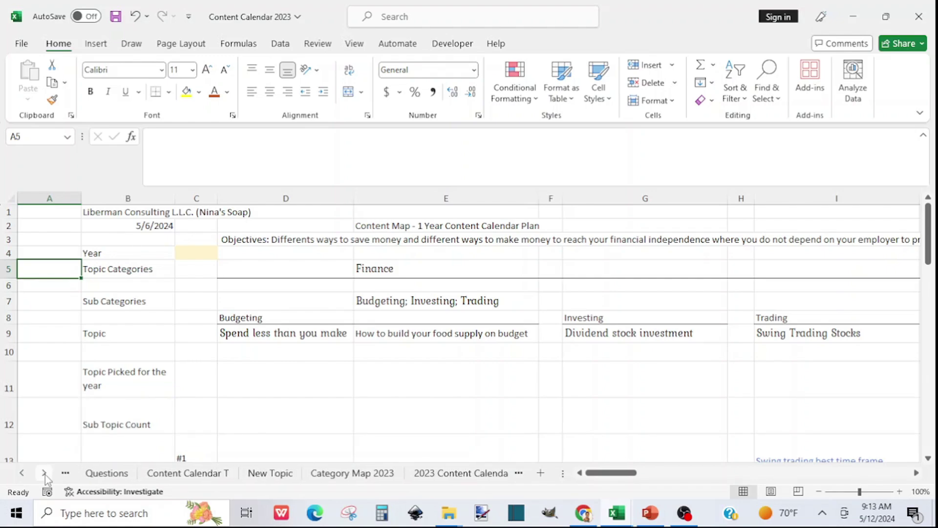
{"action": "left_click", "coordinate": [373, 474]}
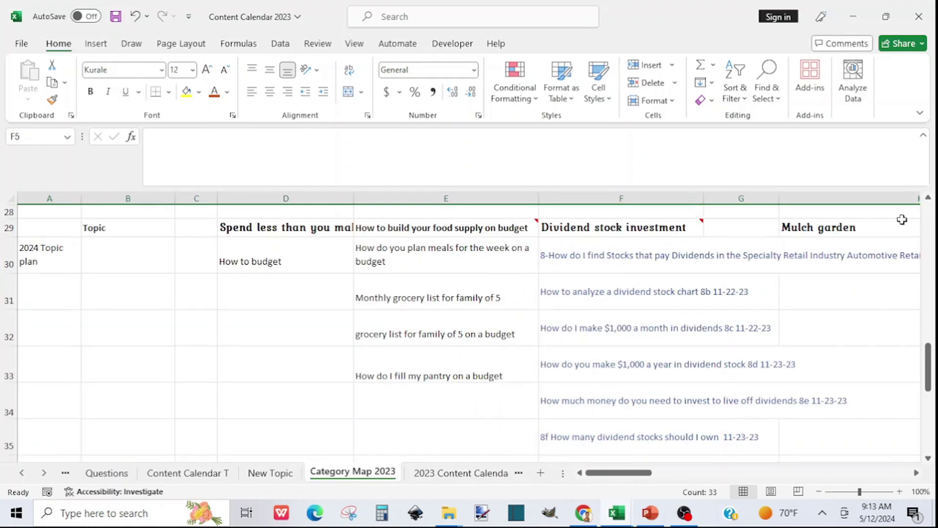
{"action": "left_click", "coordinate": [928, 200]}
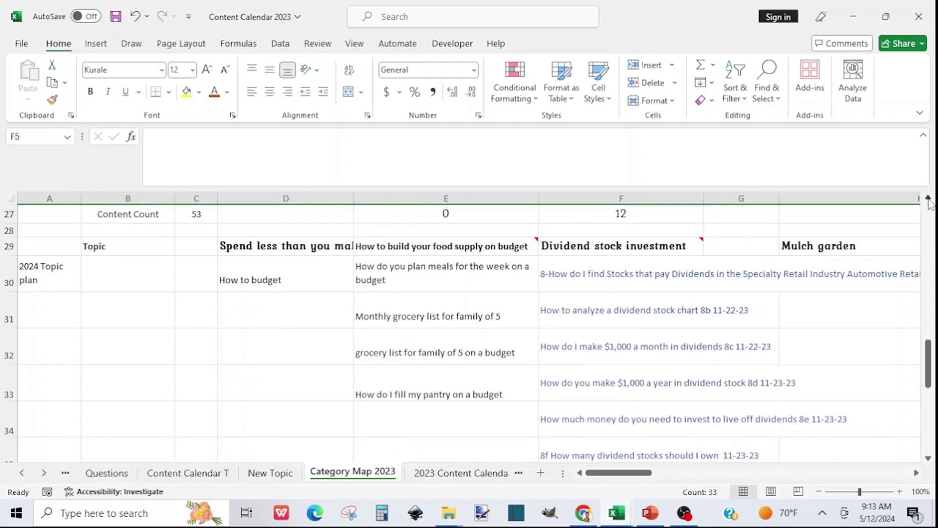
{"action": "left_click_drag", "start_coordinate": [928, 200], "coordinate": [929, 200]}
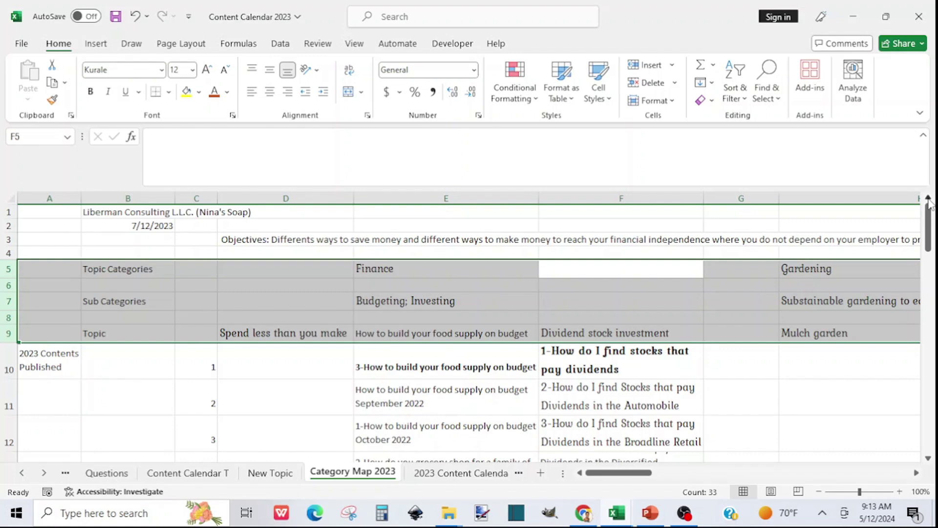
{"action": "left_click", "coordinate": [598, 333]}
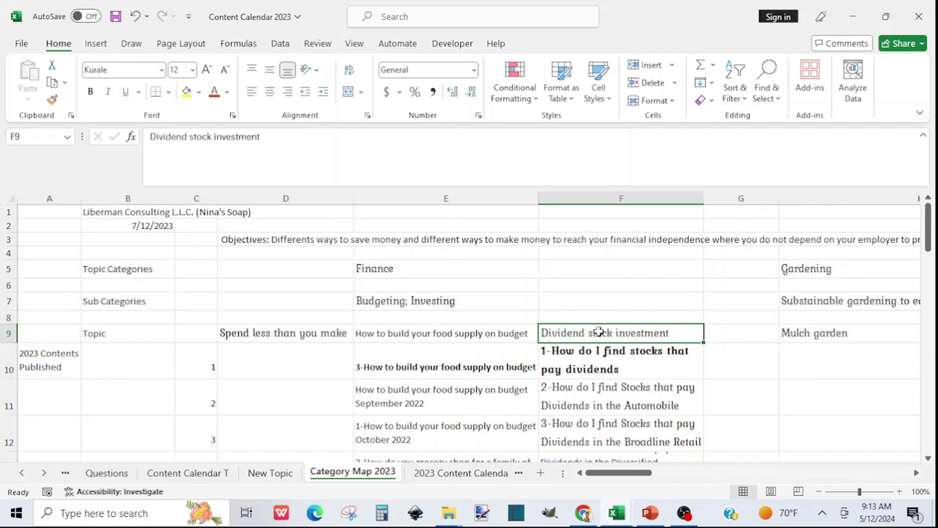
{"action": "left_click", "coordinate": [22, 473]}
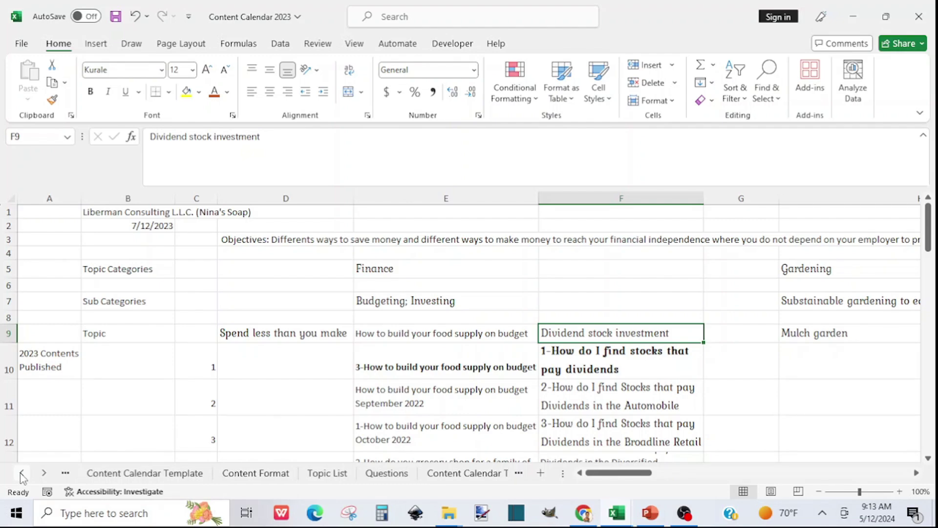
{"action": "left_click", "coordinate": [21, 474]}
{"action": "left_click", "coordinate": [22, 474]}
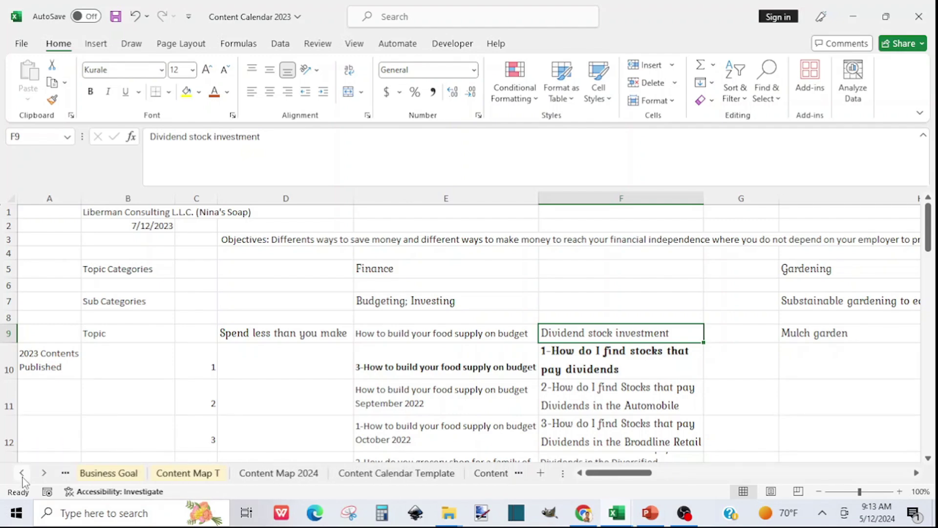
{"action": "left_click", "coordinate": [304, 474]}
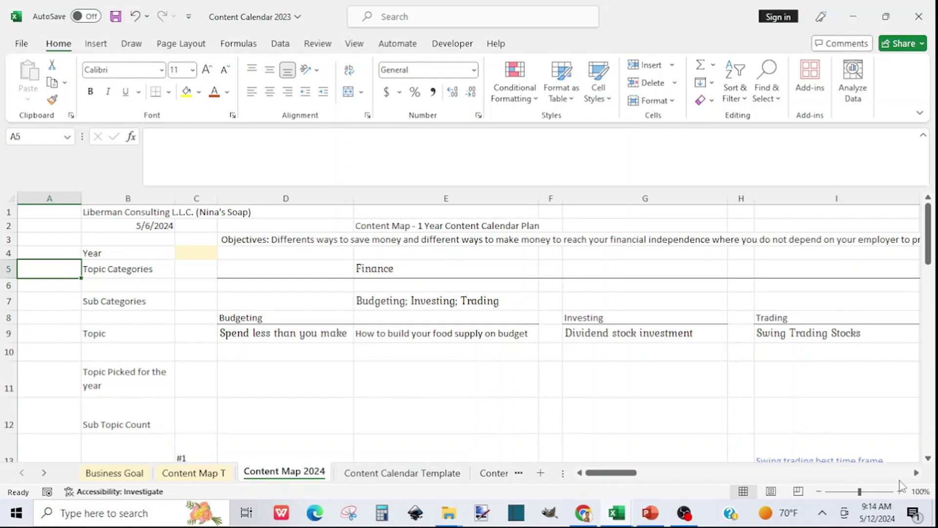
{"action": "left_click", "coordinate": [916, 472]}
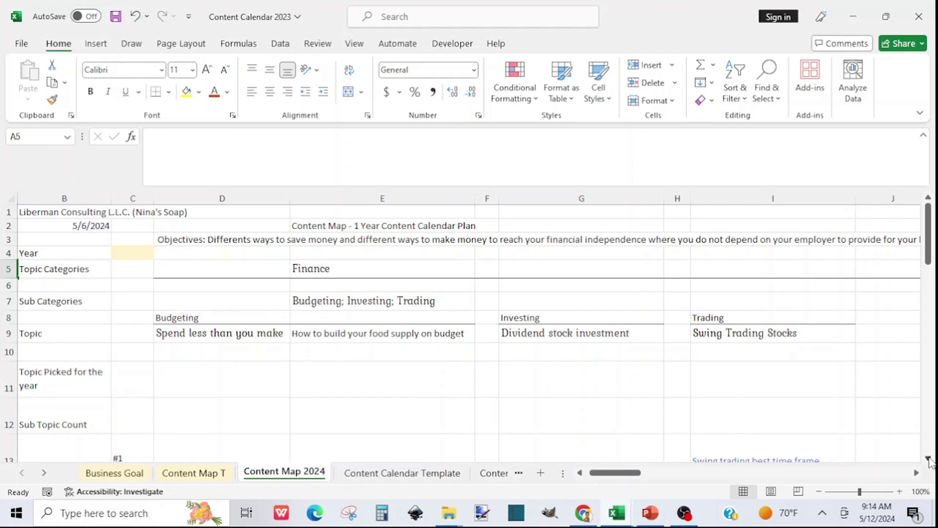
{"action": "left_click", "coordinate": [195, 329]}
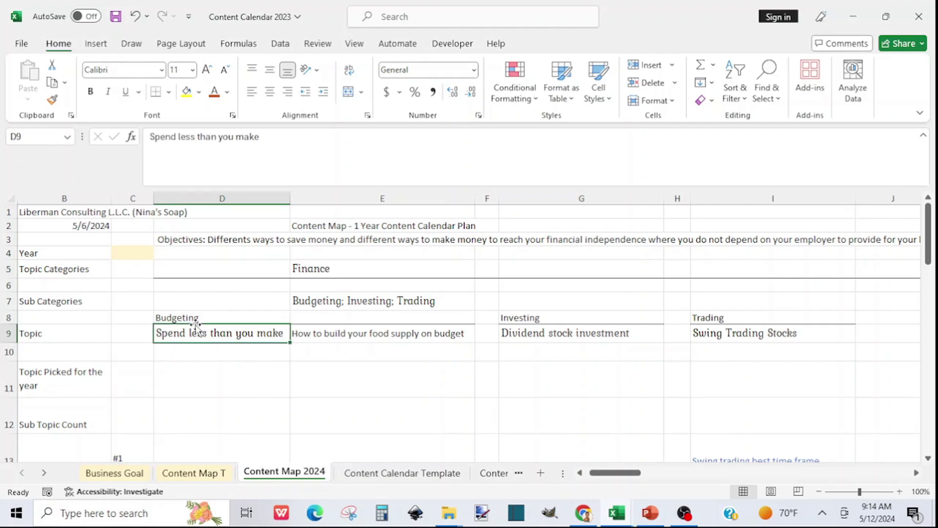
{"action": "left_click", "coordinate": [410, 337]}
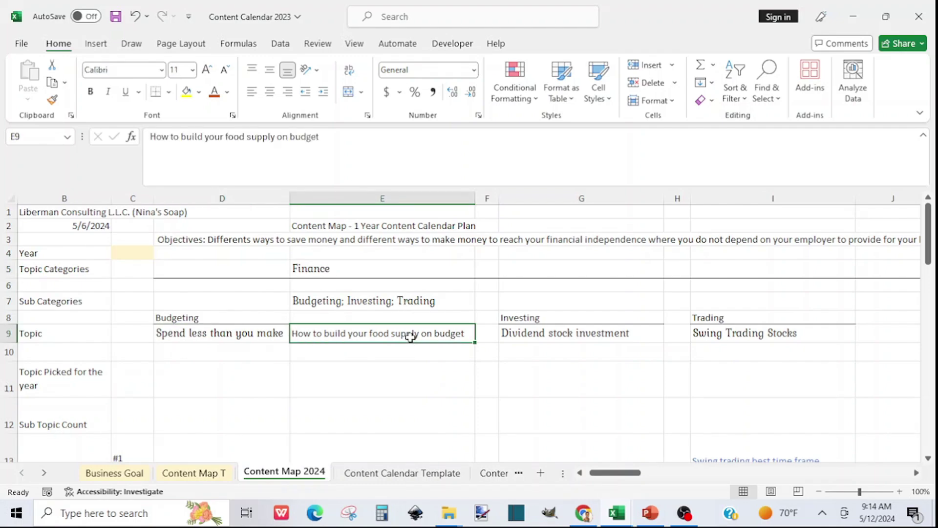
{"action": "left_click", "coordinate": [521, 333]}
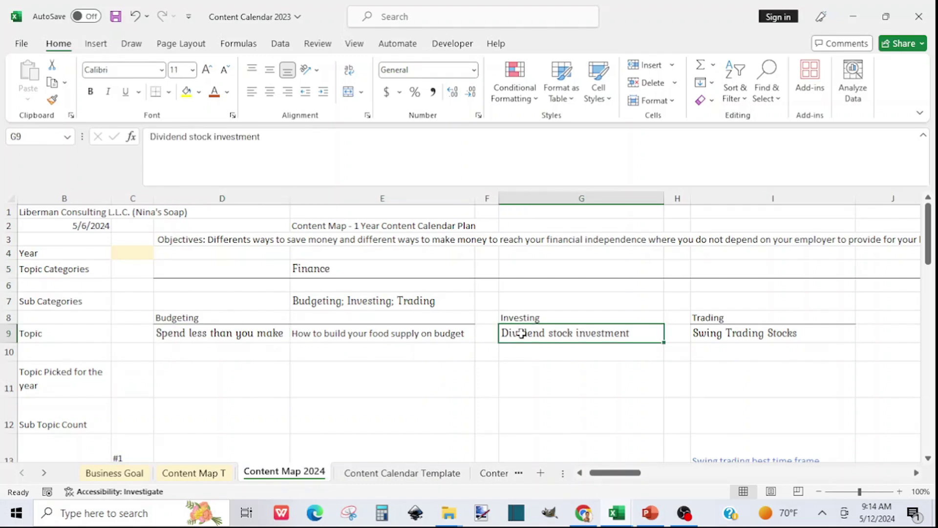
{"action": "left_click", "coordinate": [723, 334]}
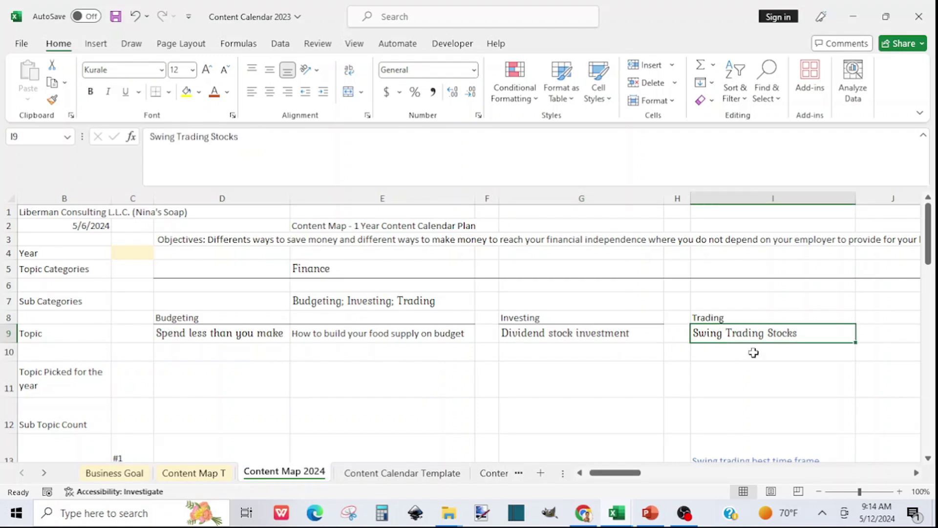
{"action": "left_click", "coordinate": [928, 460]}
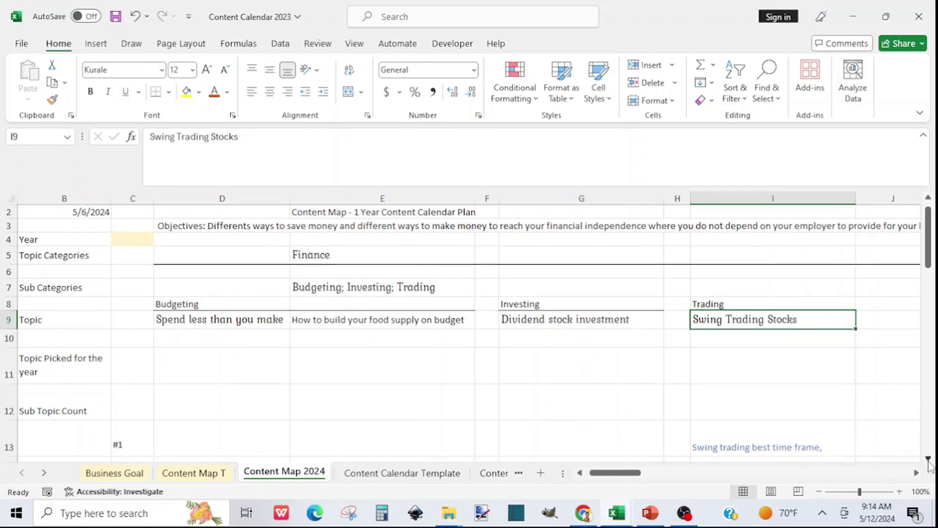
{"action": "left_click", "coordinate": [928, 460]}
{"action": "left_click", "coordinate": [928, 459]}
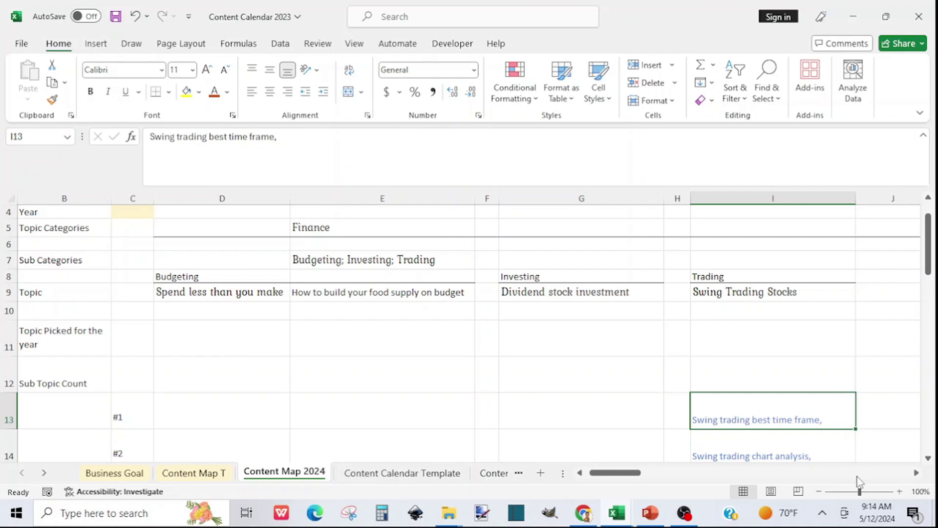
{"action": "left_click_drag", "start_coordinate": [931, 254], "coordinate": [932, 250]}
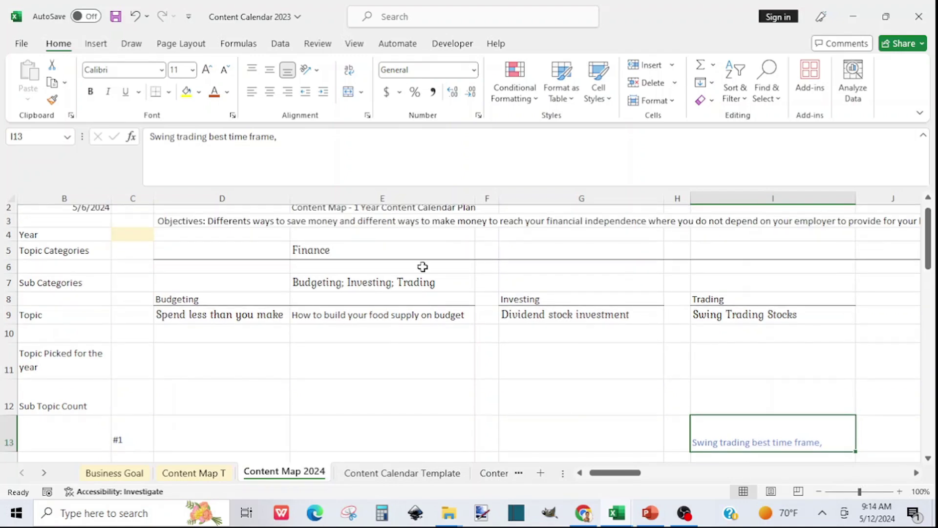
{"action": "left_click", "coordinate": [63, 352]}
Copy 'Swing Trading Stocks' from I9 and paste it into I11, the Topic Picked for the year row.
{"action": "left_click", "coordinate": [730, 337]}
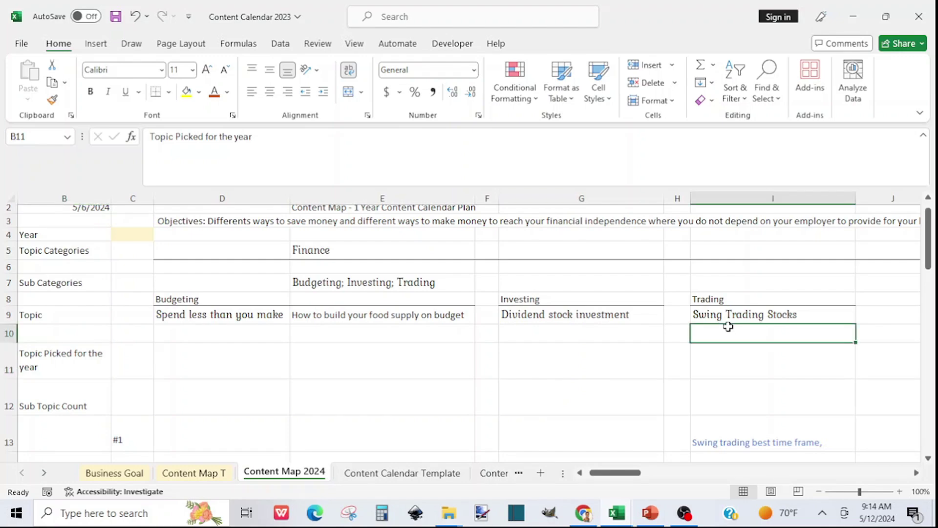
{"action": "left_click", "coordinate": [722, 310]}
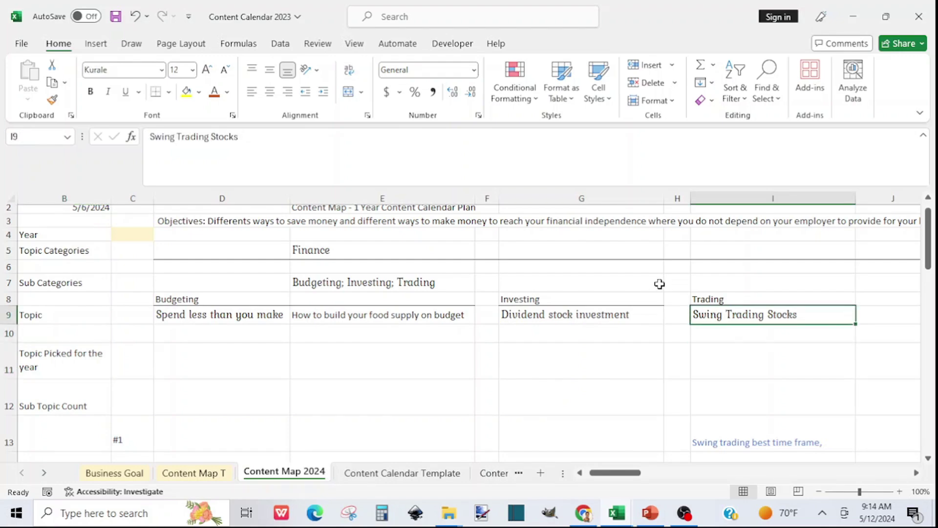
{"action": "left_click_drag", "start_coordinate": [247, 140], "coordinate": [109, 142]}
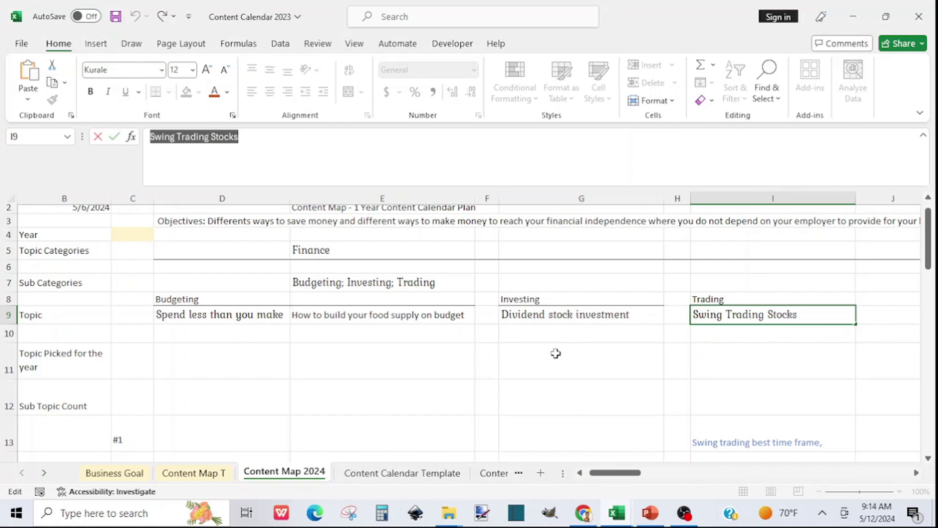
{"action": "key", "text": "ctrl+c"}
{"action": "left_click", "coordinate": [750, 355]}
{"action": "key", "text": "ctrl+v"}
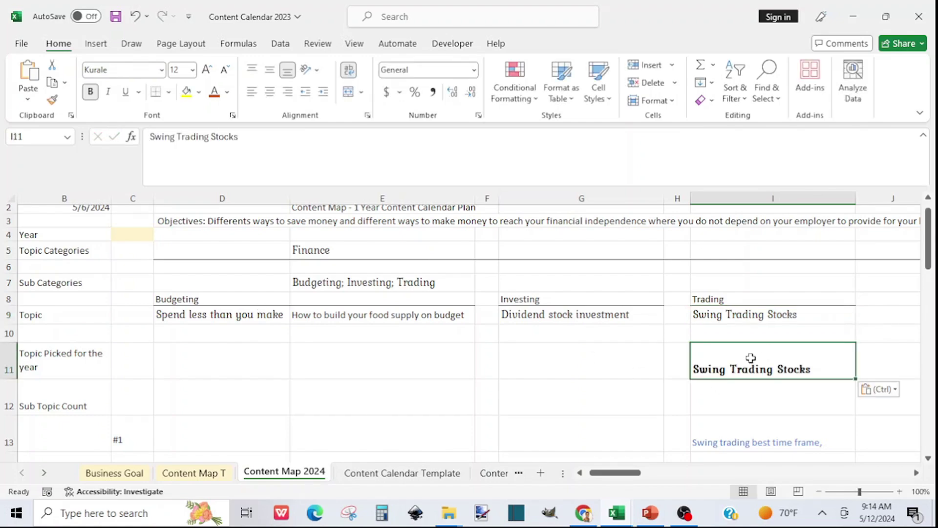
{"action": "left_click", "coordinate": [912, 473]}
{"action": "left_click", "coordinate": [912, 473]}
{"action": "left_click", "coordinate": [912, 473]}
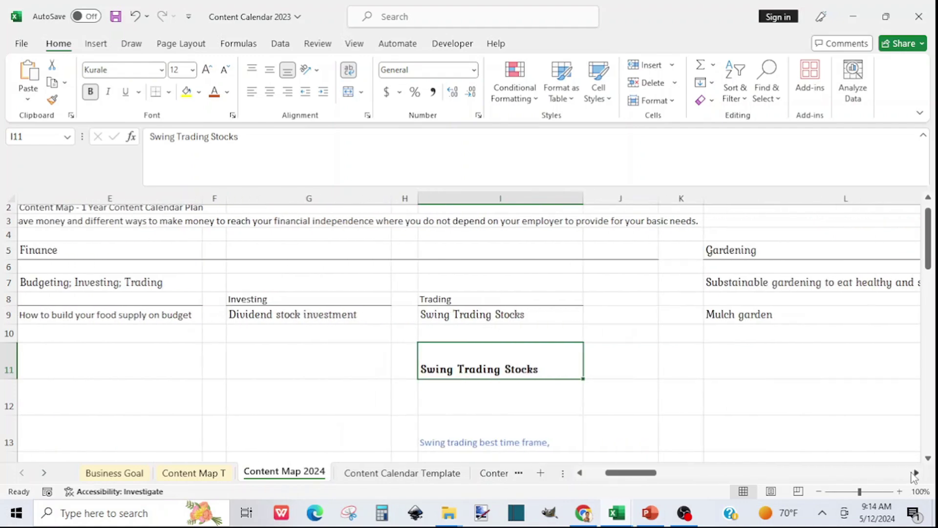
{"action": "left_click", "coordinate": [913, 473]}
{"action": "left_click", "coordinate": [912, 473]}
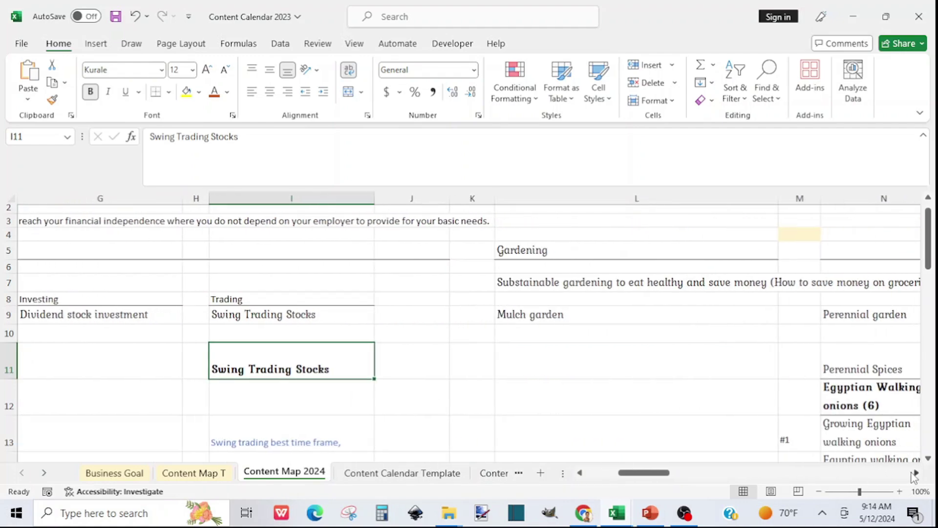
{"action": "left_click", "coordinate": [913, 473]}
{"action": "left_click", "coordinate": [912, 473]}
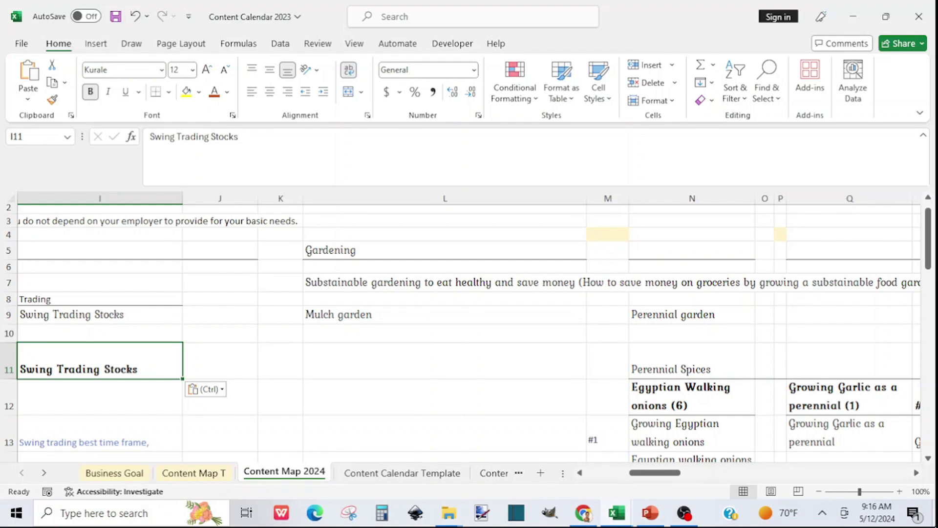
Review the Perennial Spices entry and the 'Growing Garlic as a perennial (1)' heading near Q12.
{"action": "left_click", "coordinate": [929, 458]}
{"action": "left_click", "coordinate": [929, 458]}
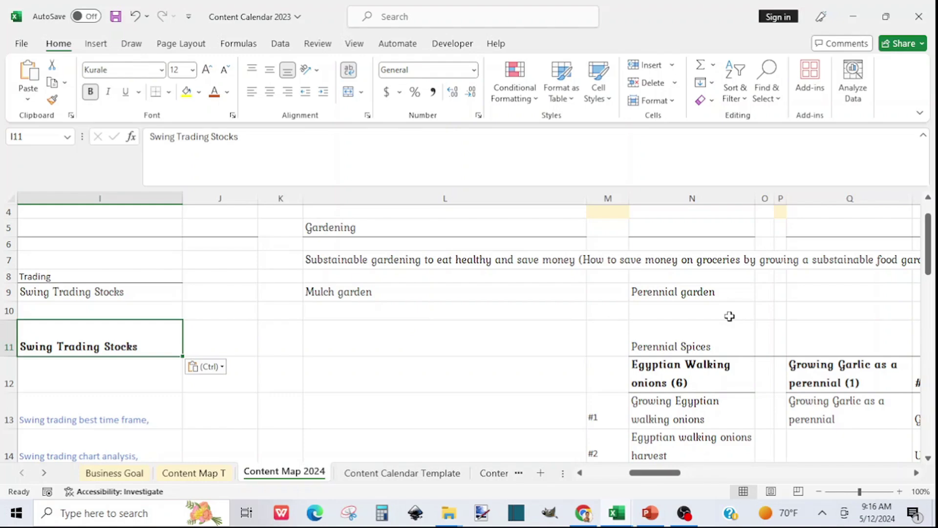
{"action": "left_click", "coordinate": [706, 345]}
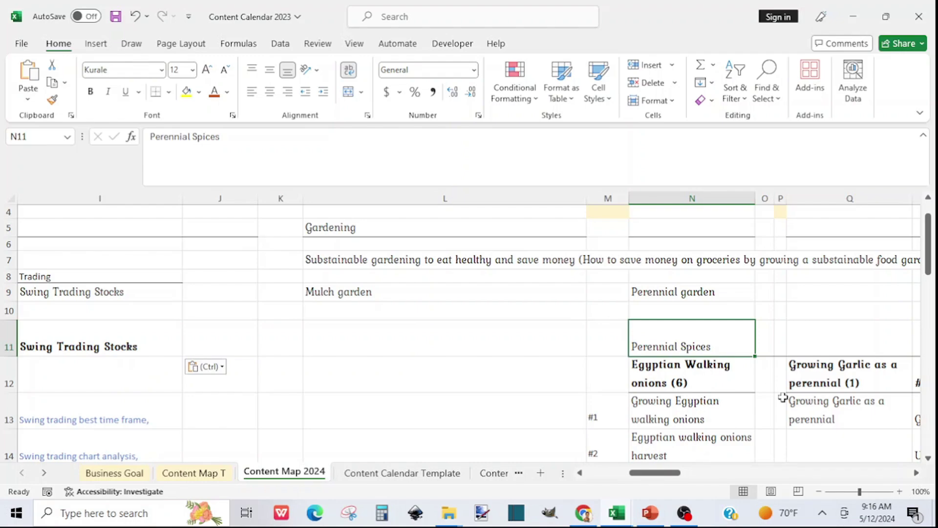
{"action": "left_click", "coordinate": [830, 376]}
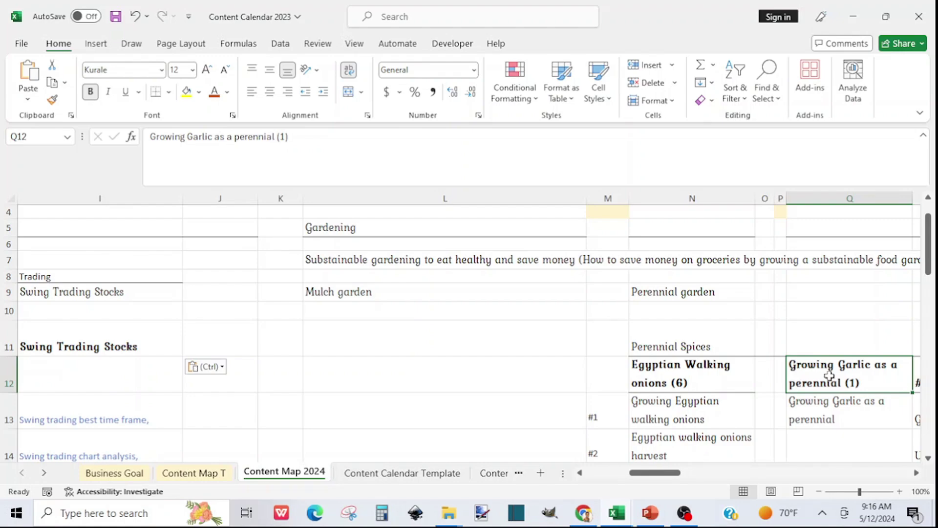
{"action": "left_click", "coordinate": [916, 473]}
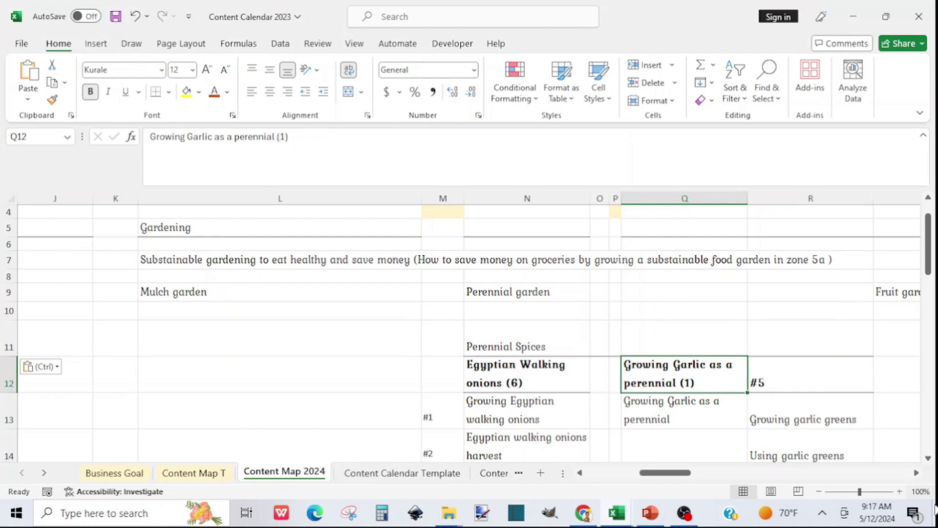
Scroll right to column Y and select the Sourdough Starter topic in Y9.
{"action": "left_click", "coordinate": [916, 473]}
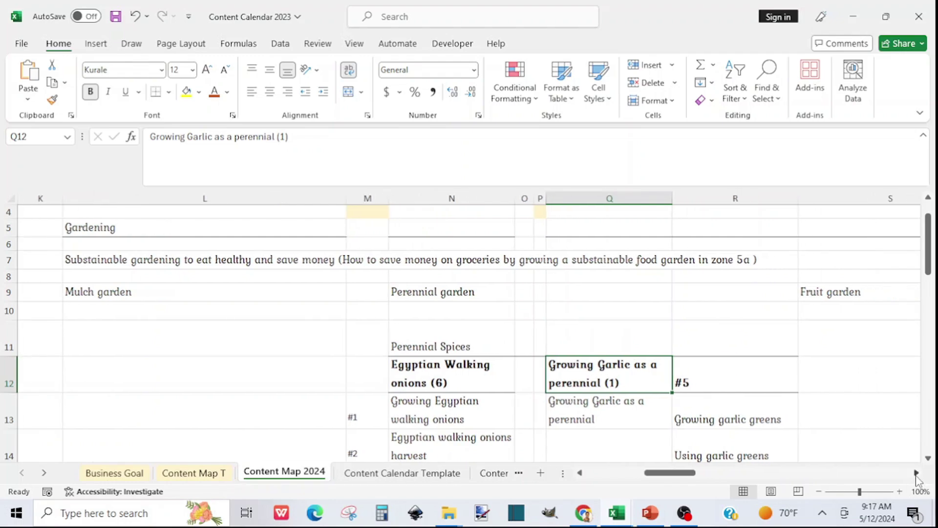
{"action": "left_click", "coordinate": [916, 473]}
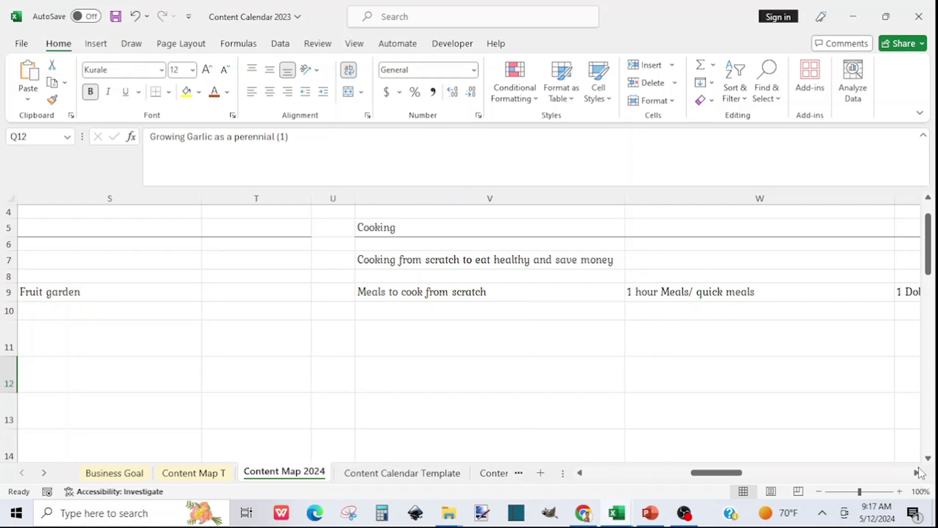
{"action": "left_click", "coordinate": [916, 473]}
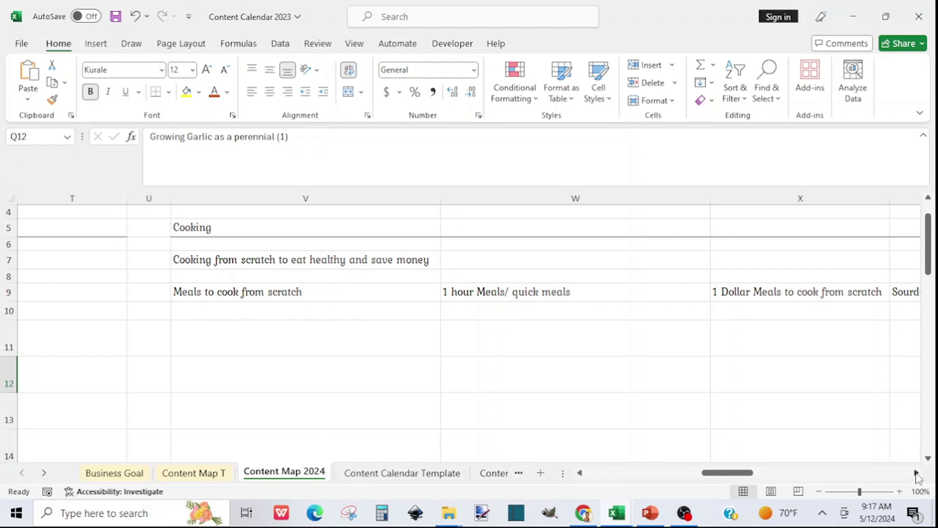
{"action": "left_click", "coordinate": [917, 473]}
{"action": "left_click", "coordinate": [917, 473]}
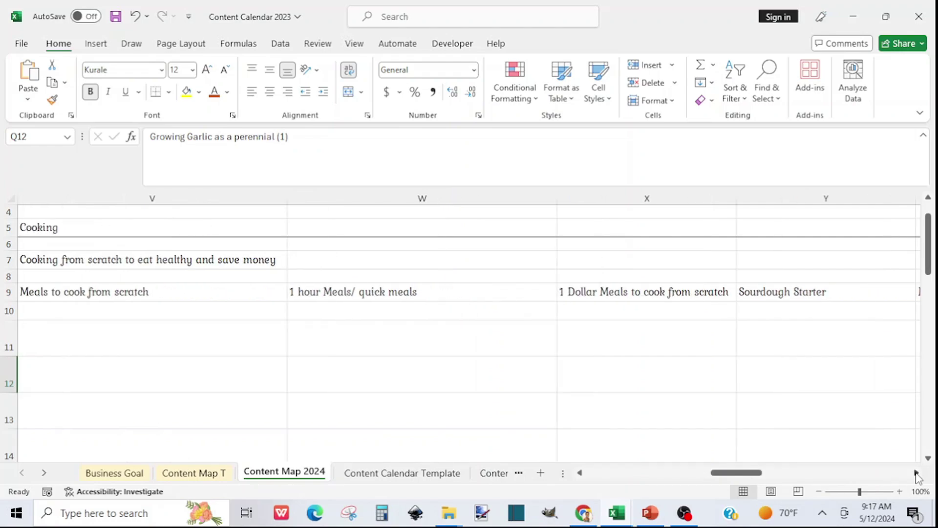
{"action": "left_click", "coordinate": [793, 293]}
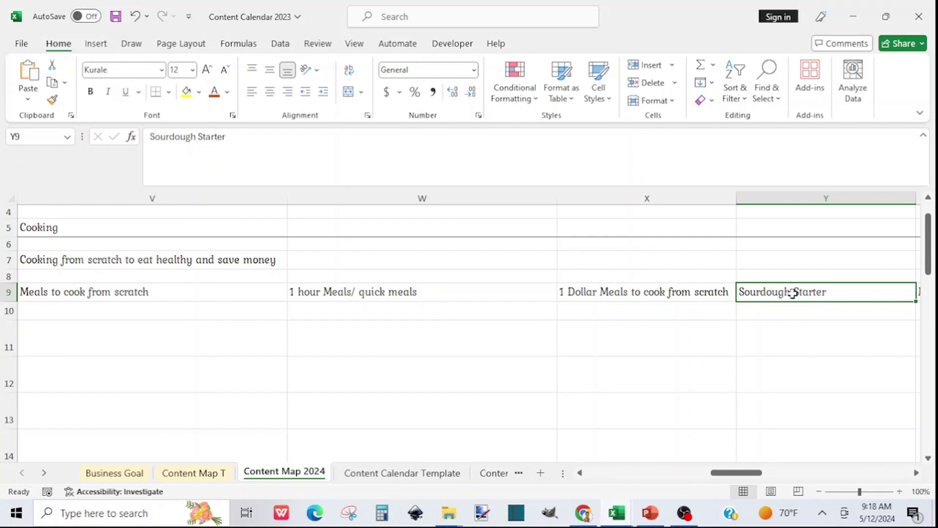
Confirm OBS is still recording, then return to YouTube Studio's 28-day channel analytics.
{"action": "left_click", "coordinate": [685, 517]}
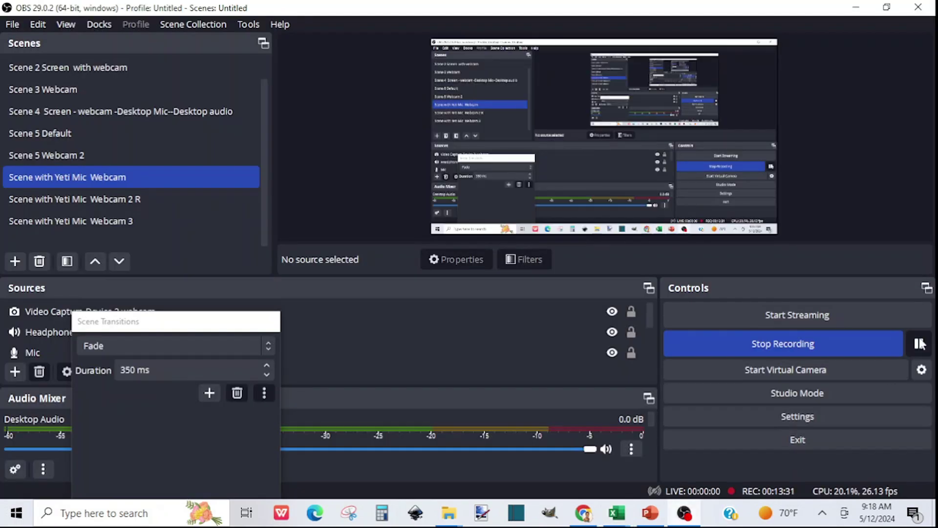
{"action": "left_click", "coordinate": [583, 513]}
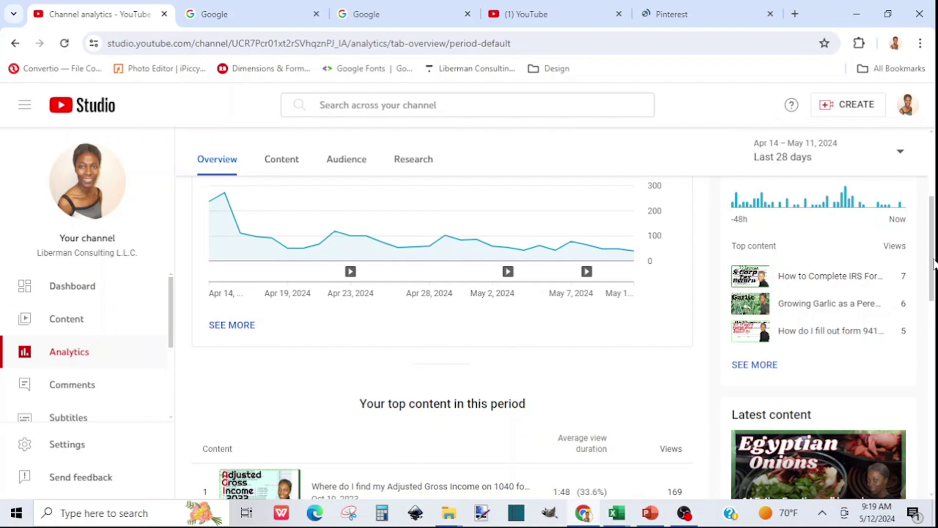
Scroll YouTube Studio's overview to 'Your top content in this period', where Sourdough Starter ranks fifth with 88 views.
{"action": "scroll", "coordinate": [934, 272], "scroll_direction": "down", "scroll_amount": 2}
{"action": "left_click_drag", "start_coordinate": [934, 271], "coordinate": [935, 367]}
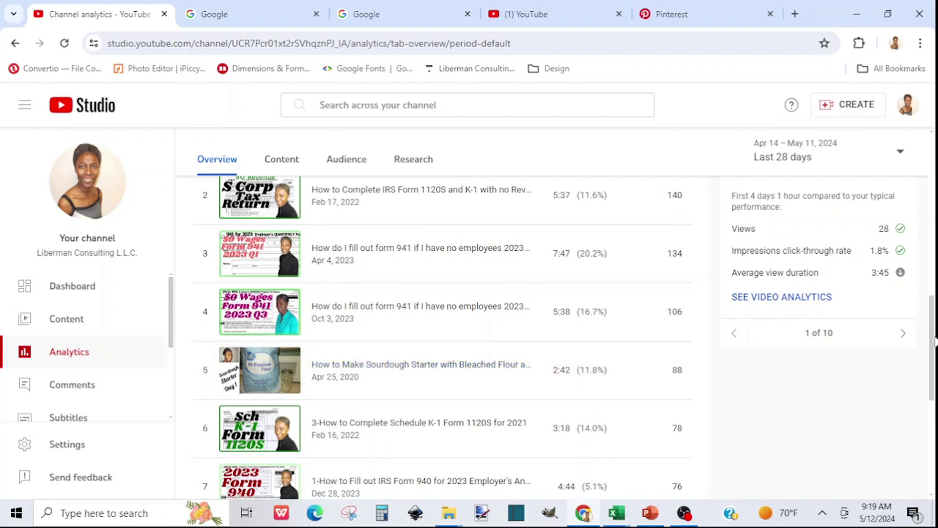
{"action": "left_click_drag", "start_coordinate": [935, 341], "coordinate": [934, 246]}
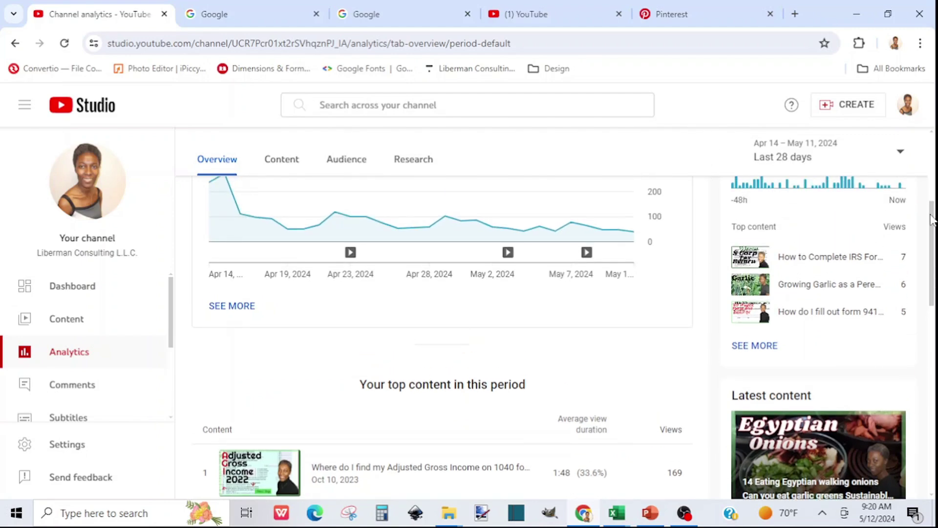
{"action": "left_click_drag", "start_coordinate": [932, 218], "coordinate": [935, 316]}
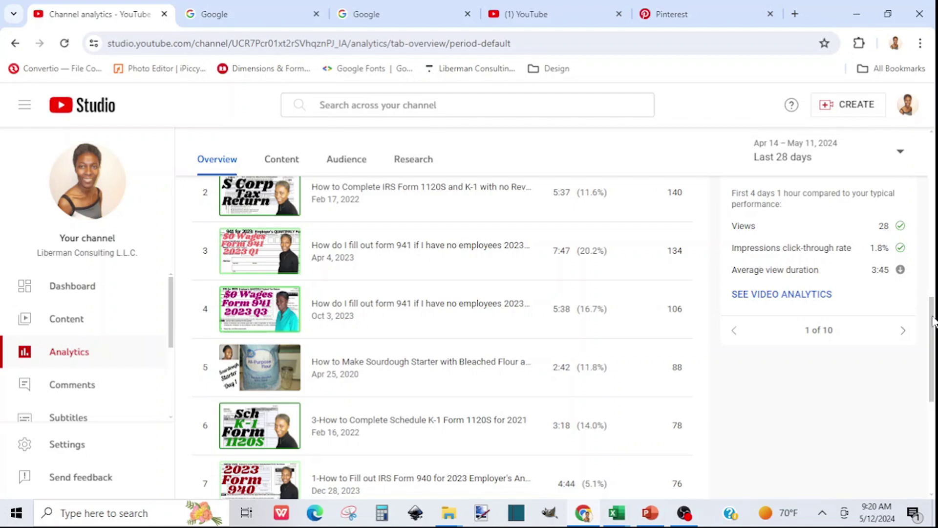
Scroll through YouTube Studio's top content list to review the best-performing videos.
{"action": "scroll", "coordinate": [933, 323], "scroll_direction": "down", "scroll_amount": 1}
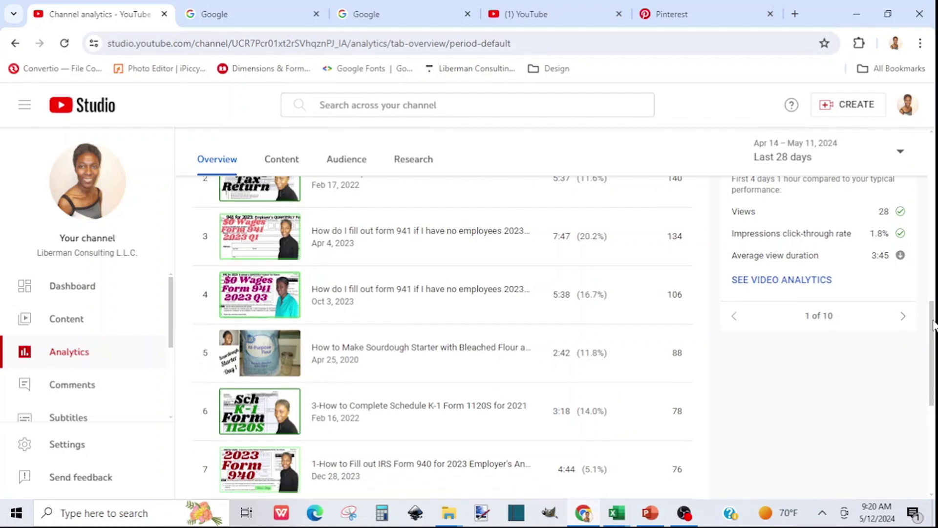
{"action": "scroll", "coordinate": [933, 311], "scroll_direction": "up", "scroll_amount": 1}
{"action": "left_click_drag", "start_coordinate": [933, 313], "coordinate": [934, 252]}
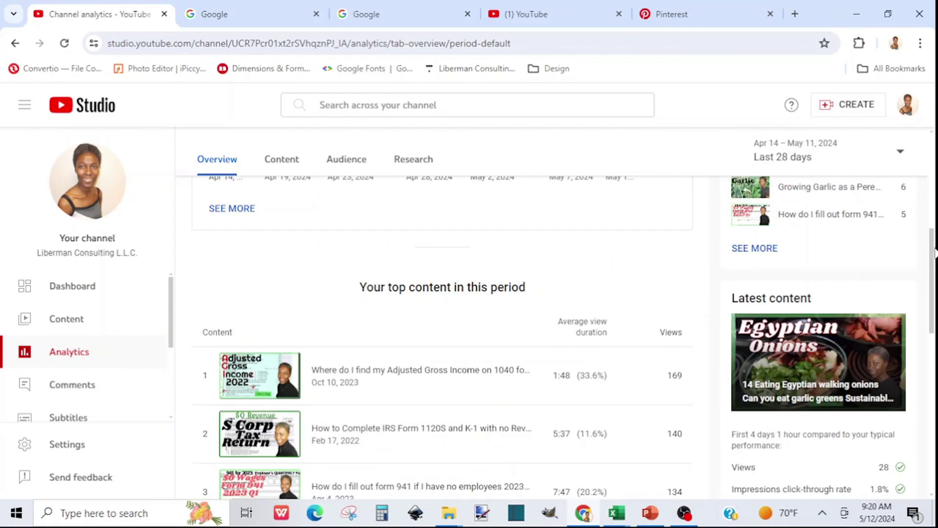
{"action": "left_click_drag", "start_coordinate": [934, 252], "coordinate": [934, 290]}
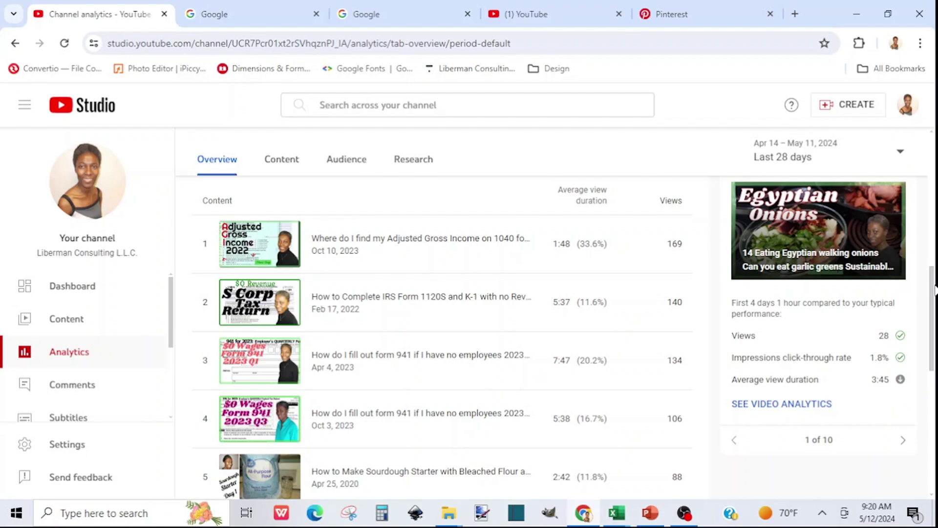
{"action": "left_click_drag", "start_coordinate": [934, 290], "coordinate": [935, 316]}
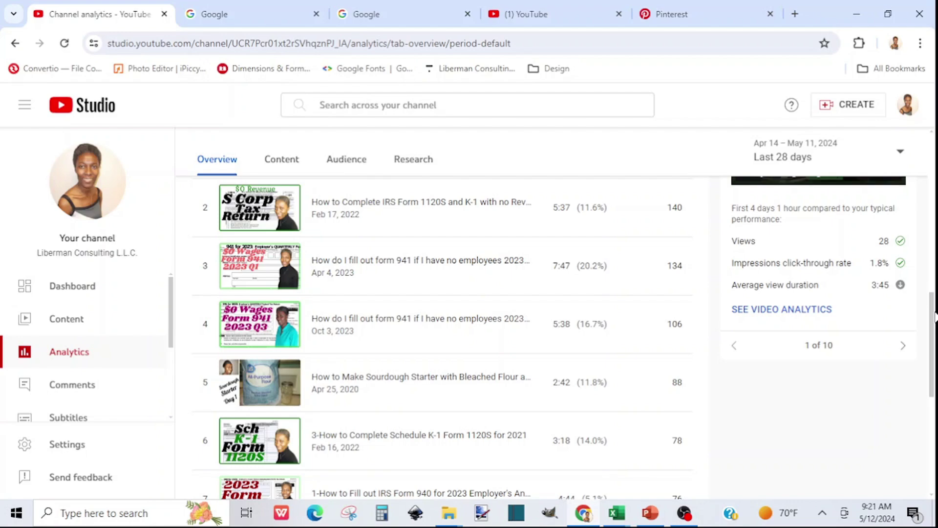
{"action": "left_click_drag", "start_coordinate": [934, 317], "coordinate": [934, 336]}
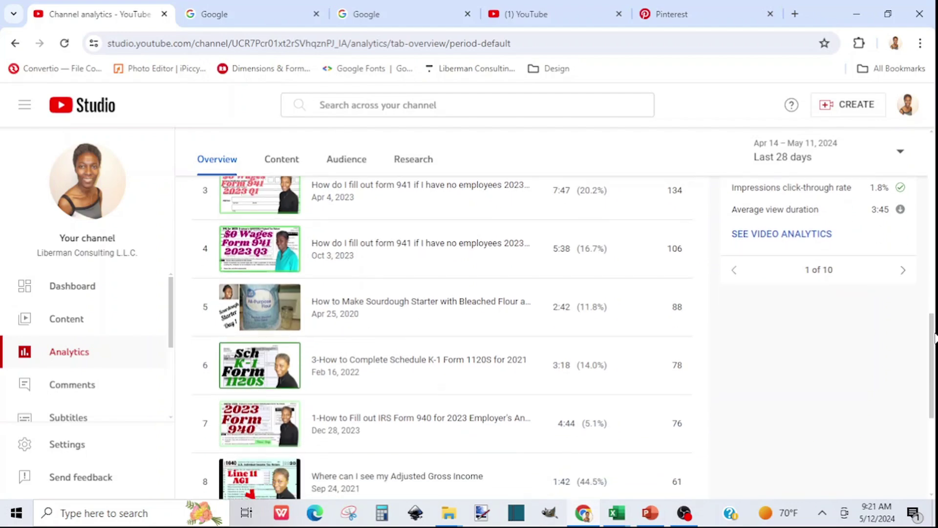
{"action": "left_click_drag", "start_coordinate": [934, 338], "coordinate": [934, 348]}
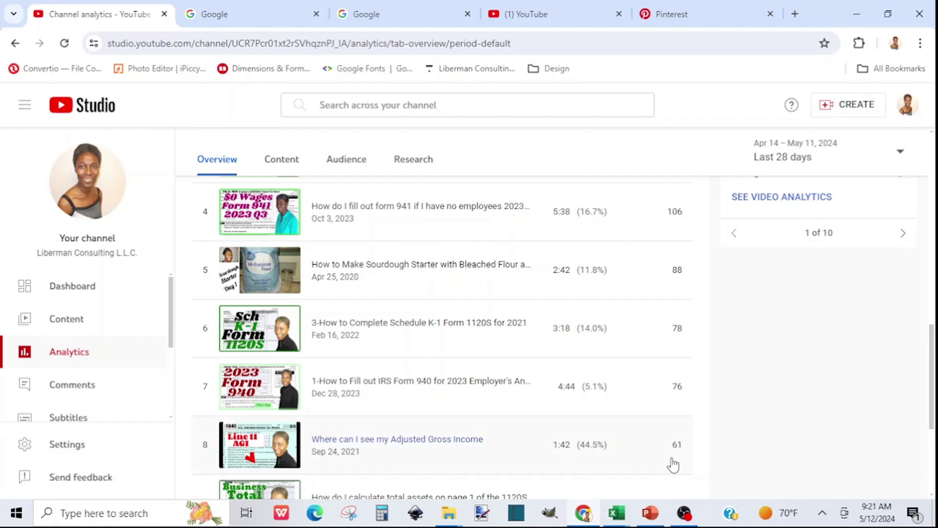
Switch to the YouTube Log 2024 workbook in Excel and open its Recorded sheet.
{"action": "left_click", "coordinate": [619, 514]}
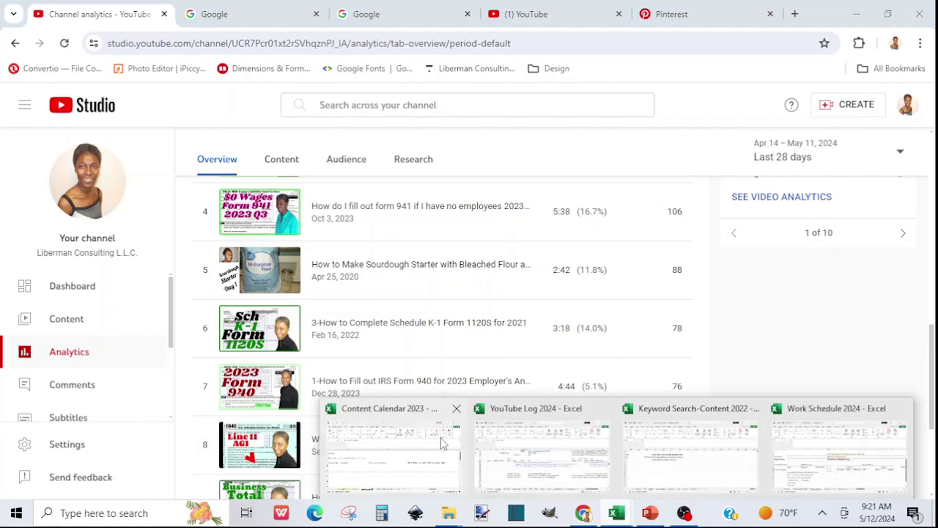
{"action": "left_click", "coordinate": [557, 415]}
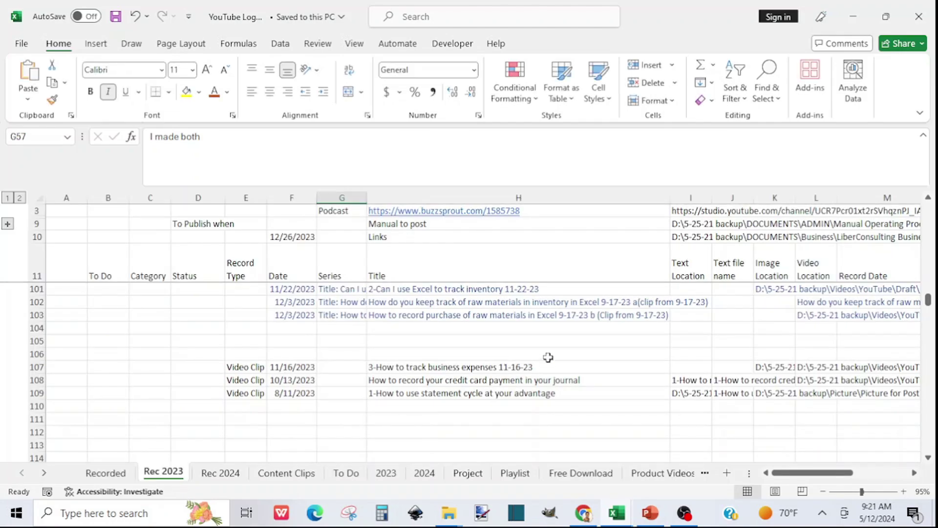
{"action": "left_click", "coordinate": [106, 472]}
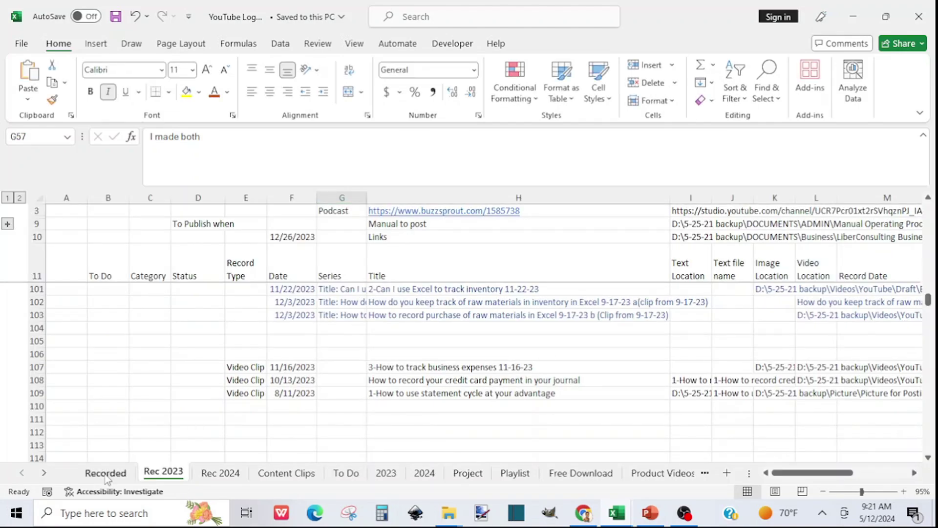
{"action": "left_click_drag", "start_coordinate": [929, 232], "coordinate": [934, 256]}
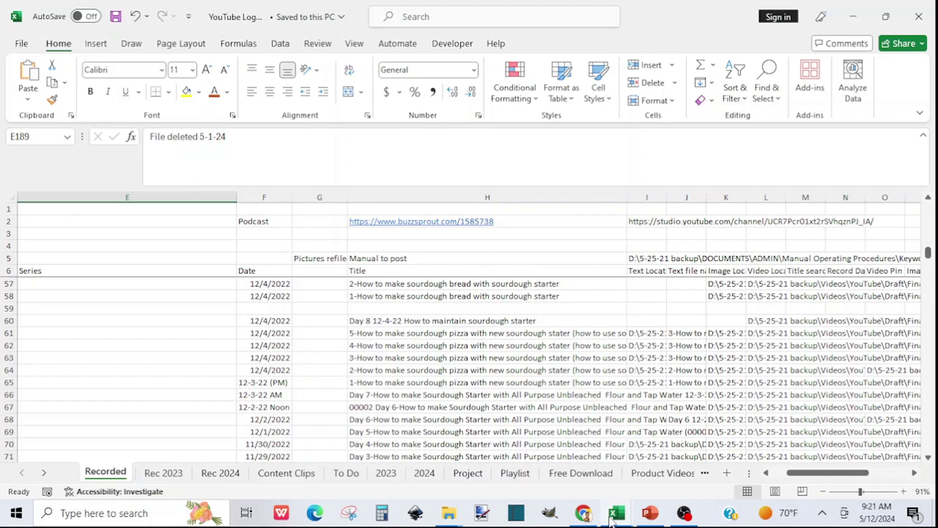
{"action": "mouse_move", "coordinate": [615, 516]}
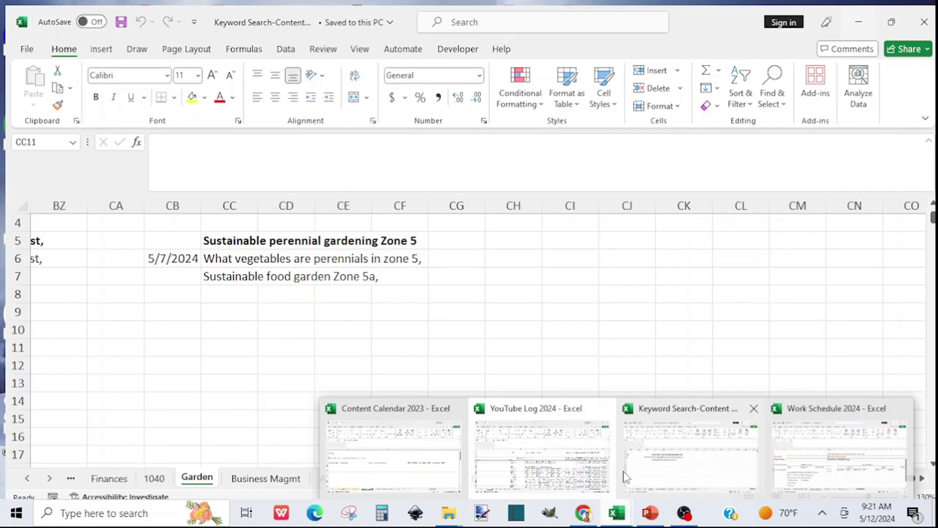
Return to Content Calendar 2023's Content Map 2024 sheet and check the Topic Picked for the year row.
{"action": "left_click", "coordinate": [394, 455]}
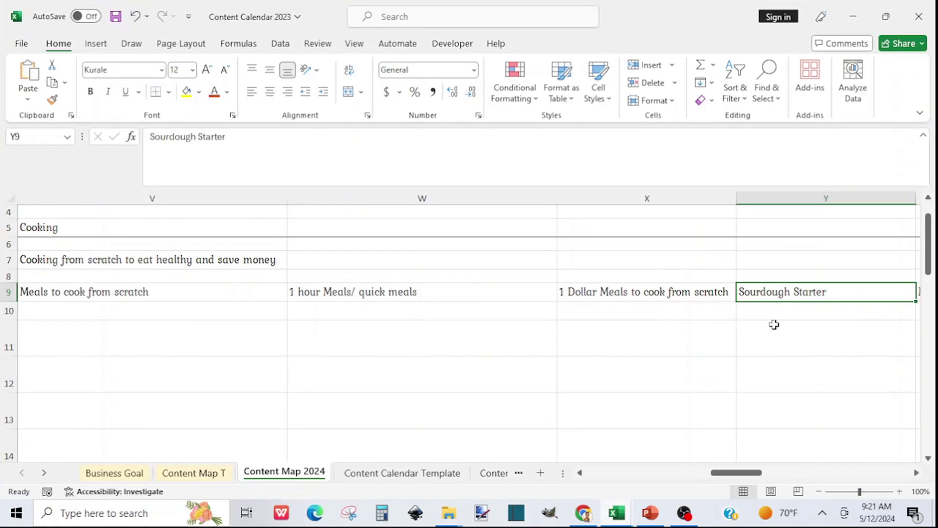
{"action": "left_click_drag", "start_coordinate": [724, 472], "coordinate": [556, 493]}
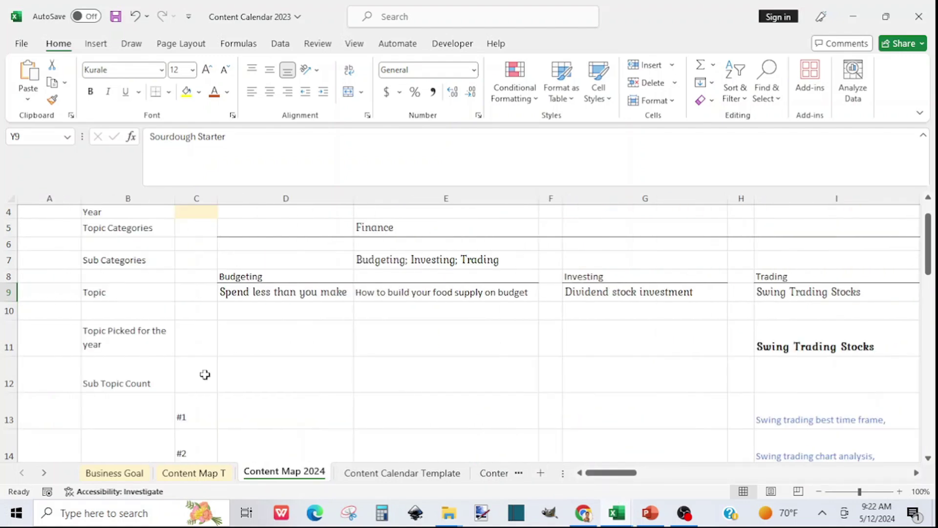
{"action": "left_click", "coordinate": [107, 340]}
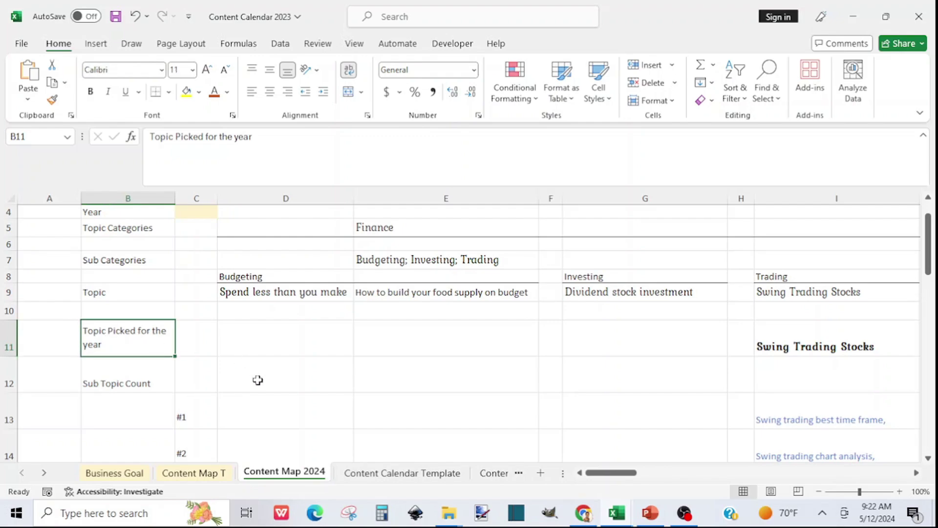
{"action": "left_click_drag", "start_coordinate": [604, 477], "coordinate": [755, 472]}
Copy the Sourdough Starter topic from Y9 into cell Y11.
{"action": "left_click", "coordinate": [625, 292]}
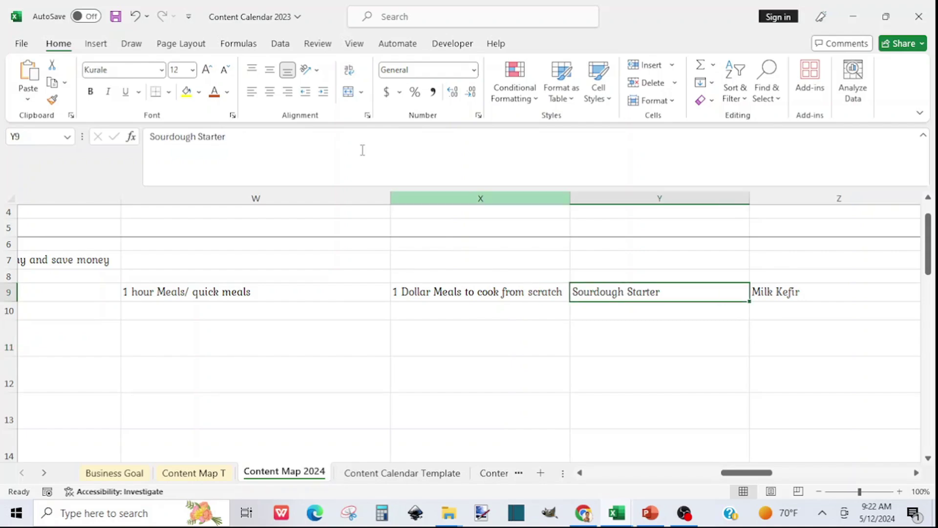
{"action": "left_click_drag", "start_coordinate": [243, 140], "coordinate": [108, 136]}
{"action": "key", "text": "ctrl+c"}
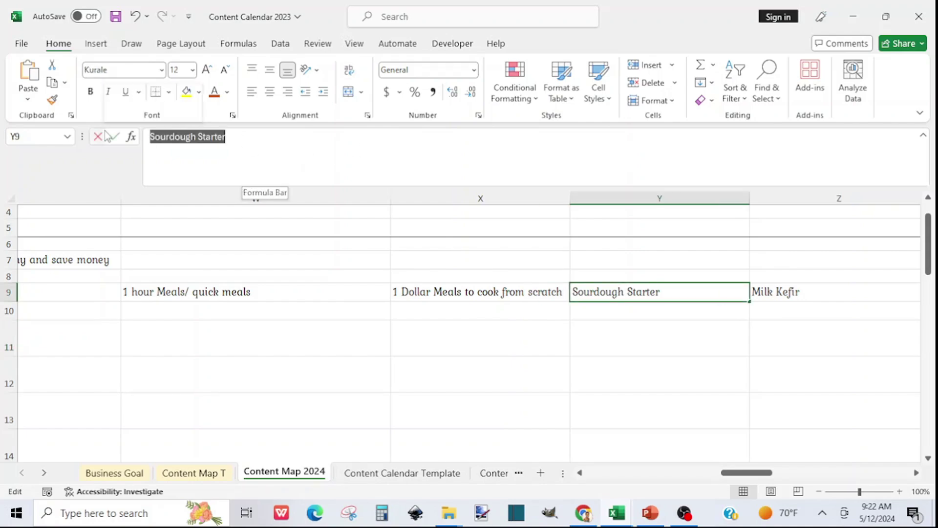
{"action": "left_click", "coordinate": [597, 335]}
{"action": "key", "text": "ctrl+v"}
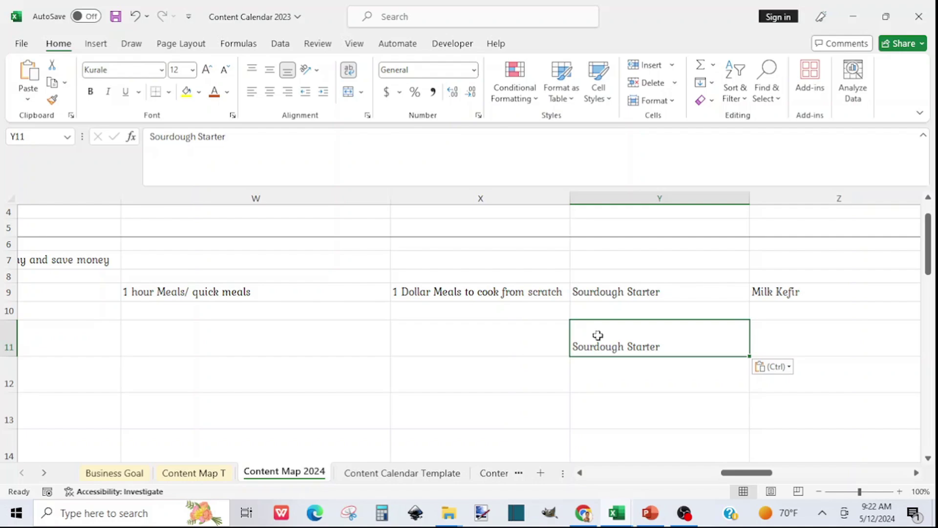
{"action": "left_click", "coordinate": [604, 385]}
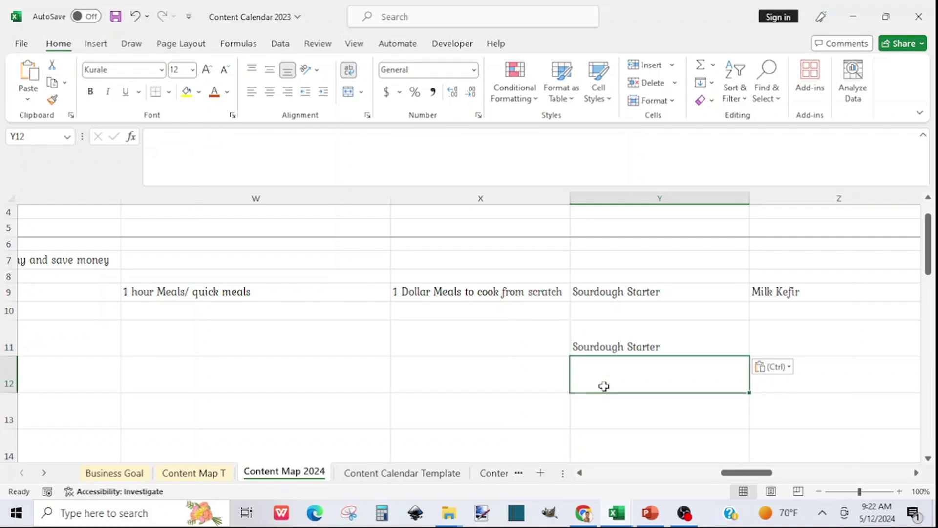
Make row 11 bold with a dark blue theme font colour.
{"action": "left_click", "coordinate": [9, 347]}
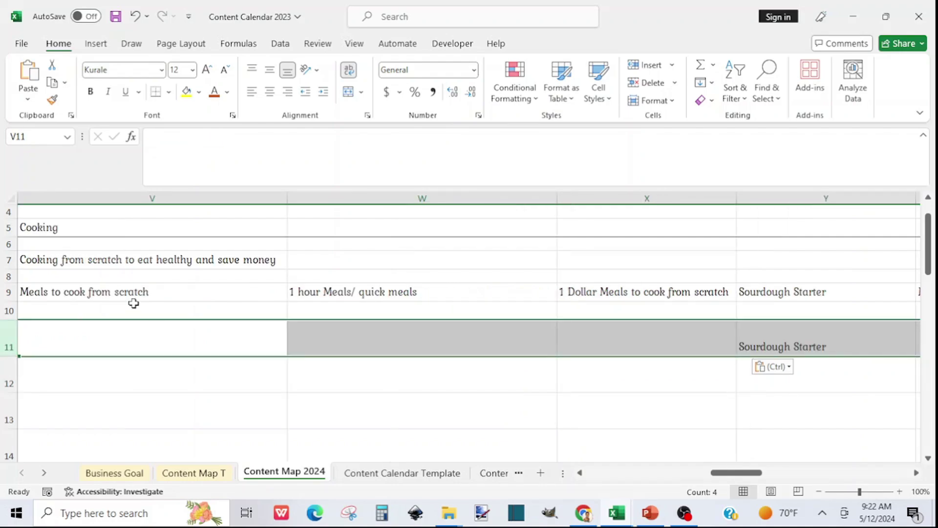
{"action": "left_click", "coordinate": [90, 91]}
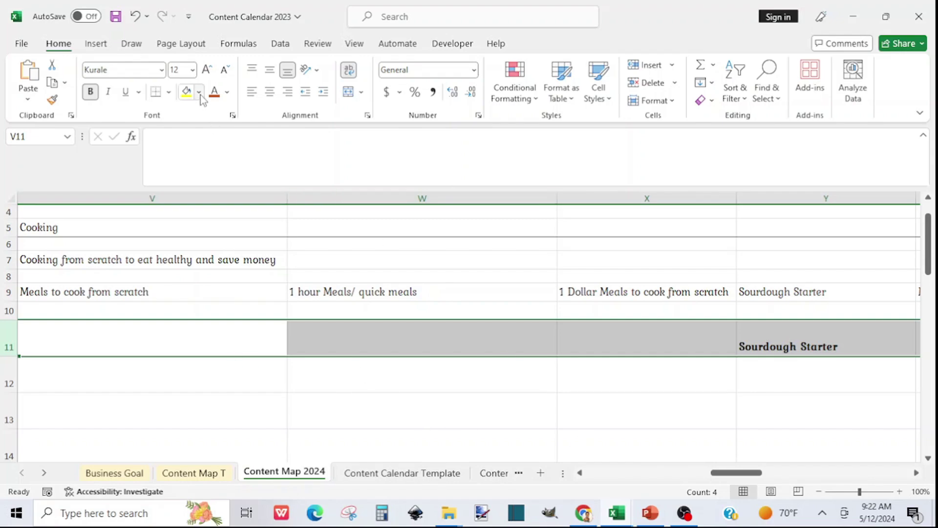
{"action": "left_click", "coordinate": [228, 93]}
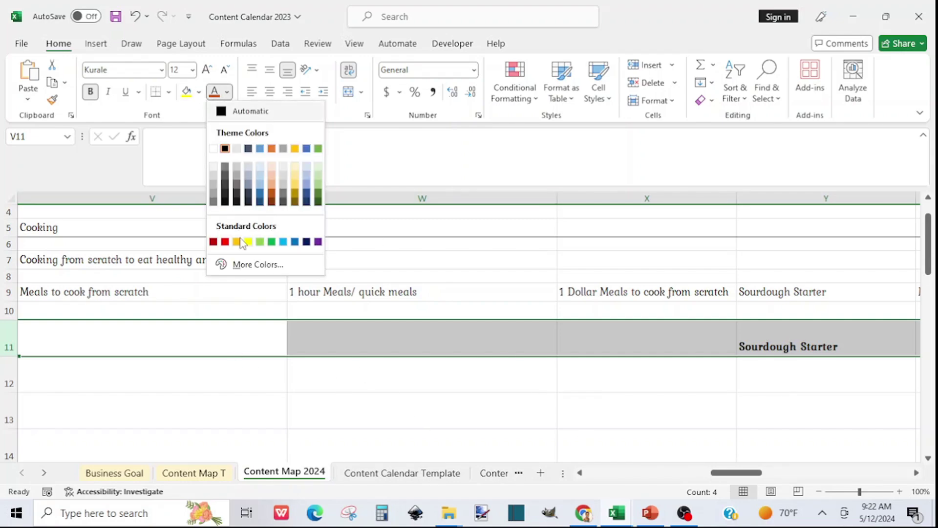
{"action": "left_click", "coordinate": [307, 194]}
{"action": "left_click_drag", "start_coordinate": [748, 470], "coordinate": [798, 461]}
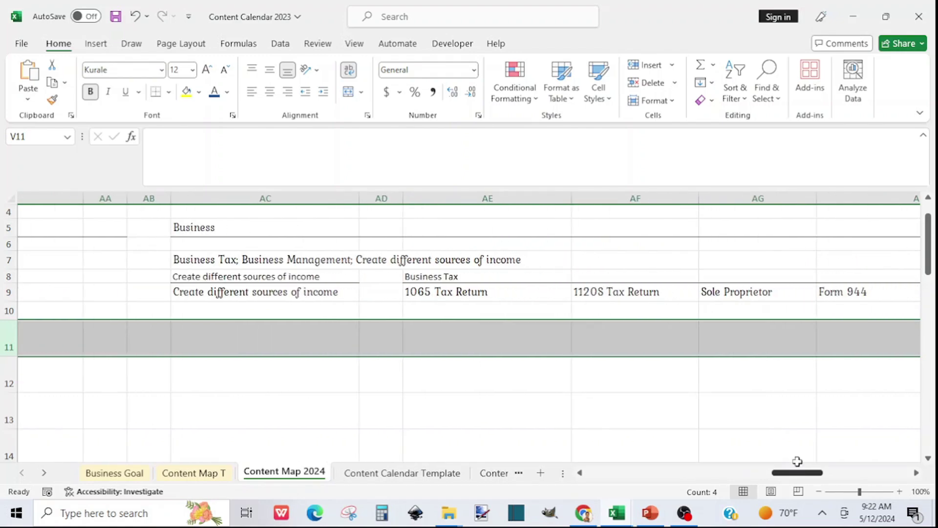
Scroll the Content Map 2024 sheet right from AE11 to column AQ, selecting Manage your business (AQ9) and AQ11.
{"action": "left_click", "coordinate": [500, 343]}
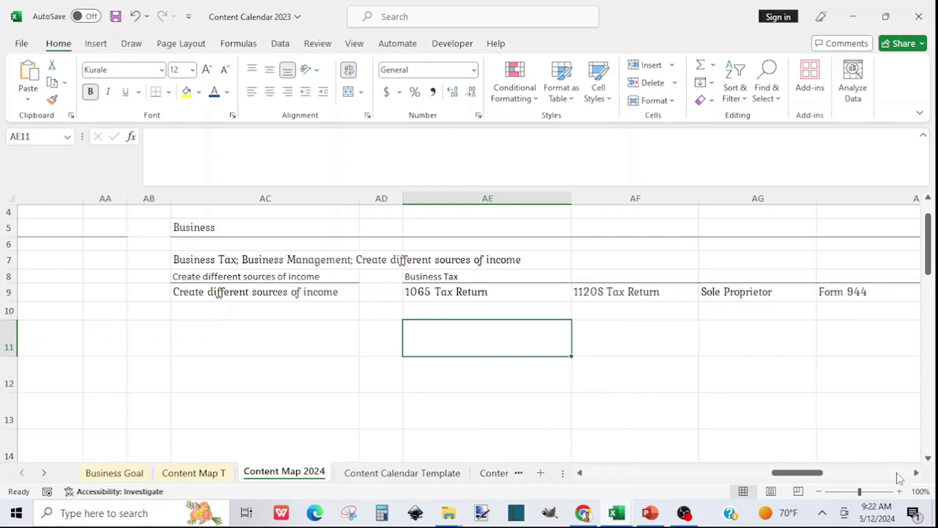
{"action": "left_click", "coordinate": [916, 472]}
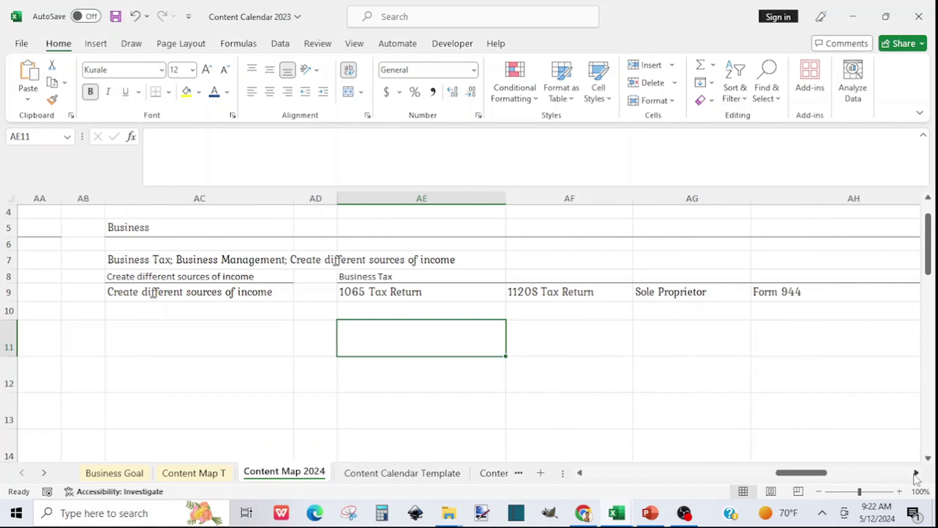
{"action": "left_click", "coordinate": [916, 473]}
{"action": "left_click", "coordinate": [916, 473]}
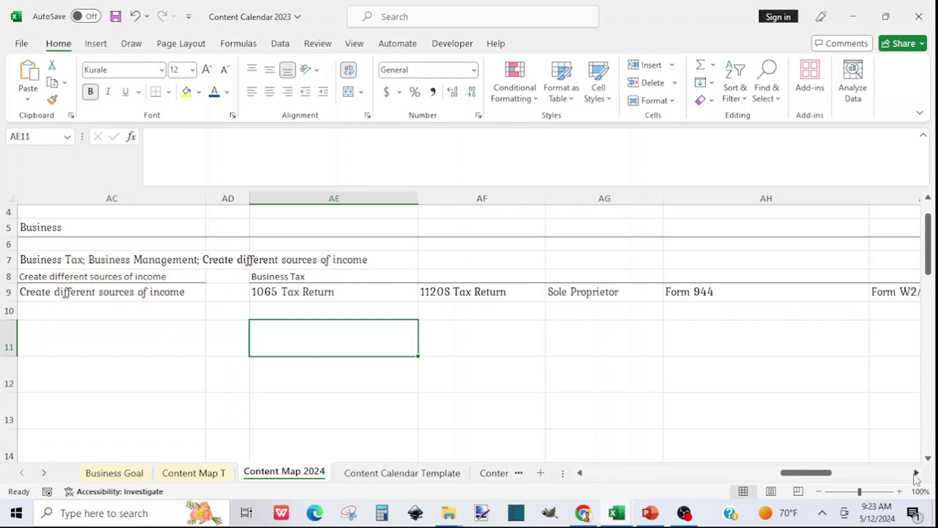
{"action": "left_click", "coordinate": [916, 472]}
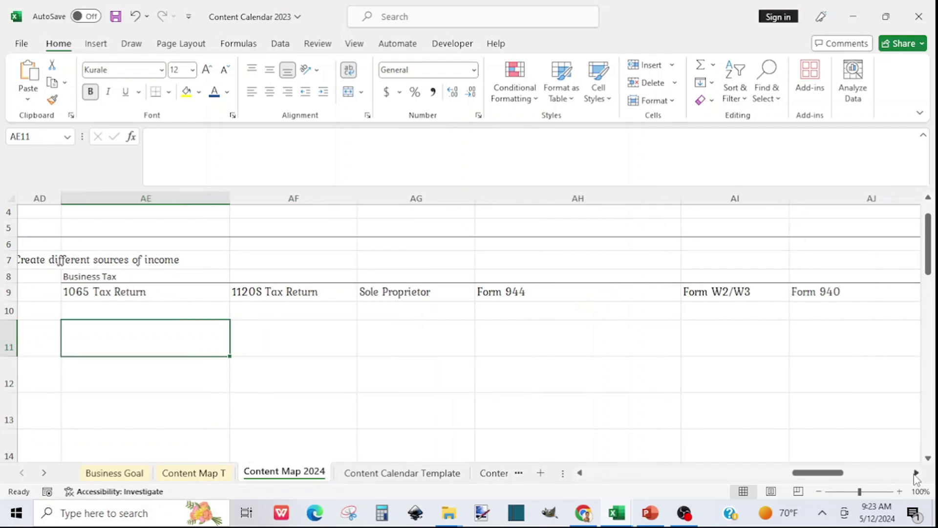
{"action": "left_click", "coordinate": [916, 472]}
{"action": "left_click", "coordinate": [916, 473]}
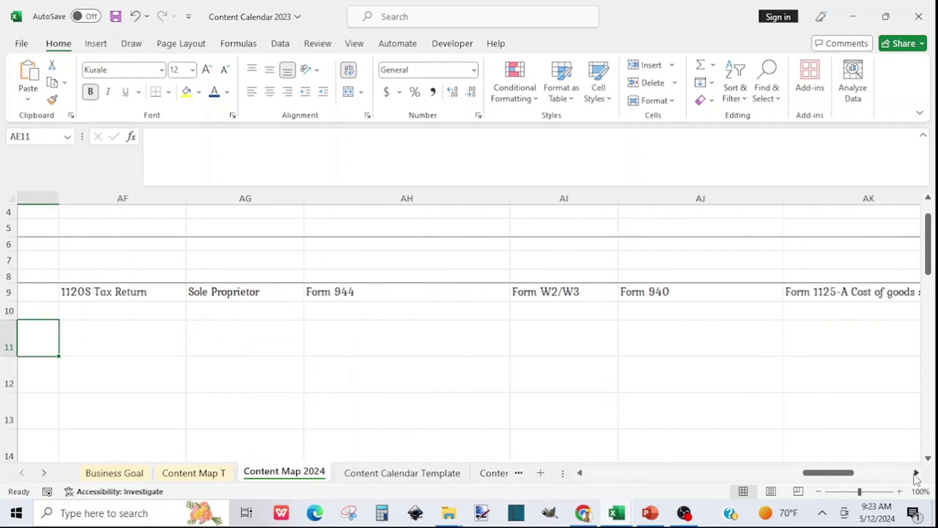
{"action": "left_click", "coordinate": [916, 473]}
{"action": "left_click", "coordinate": [916, 473]}
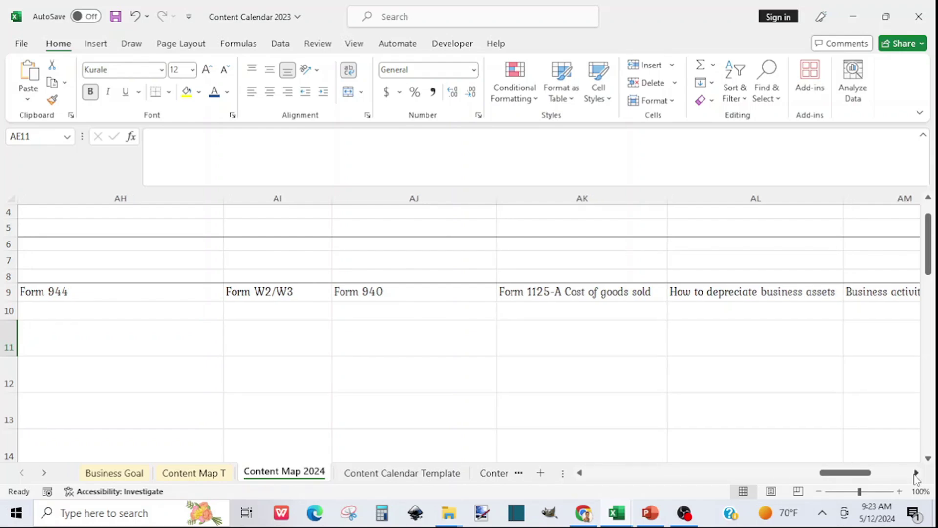
{"action": "left_click", "coordinate": [916, 472]}
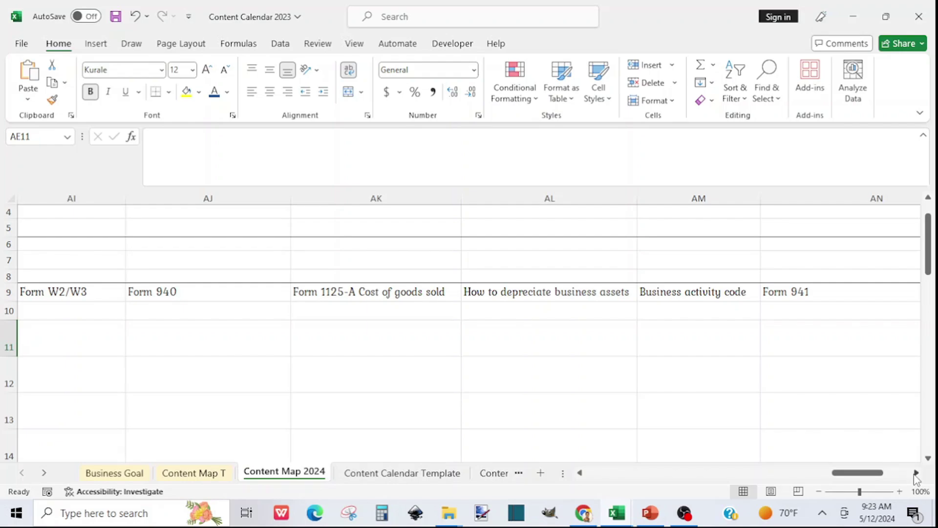
{"action": "left_click", "coordinate": [917, 472]}
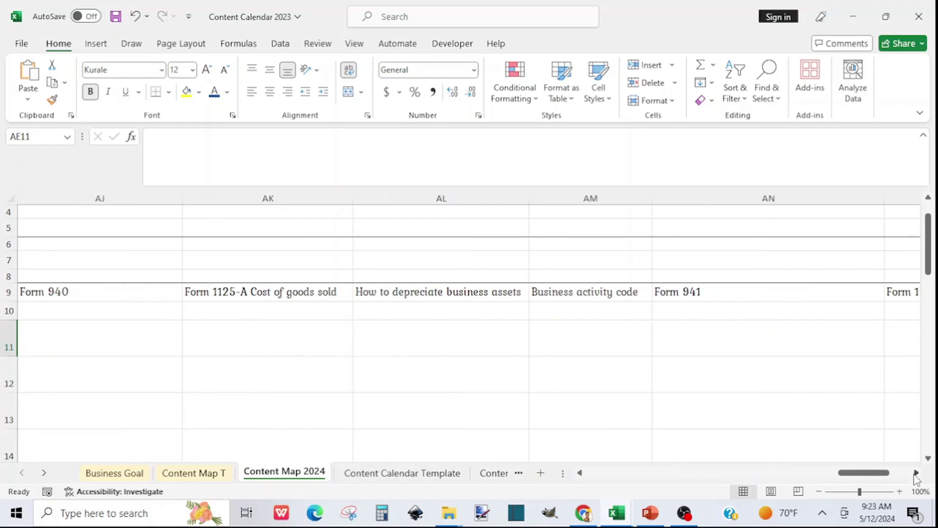
{"action": "left_click", "coordinate": [916, 472]}
{"action": "left_click", "coordinate": [916, 472]}
{"action": "left_click", "coordinate": [916, 473]}
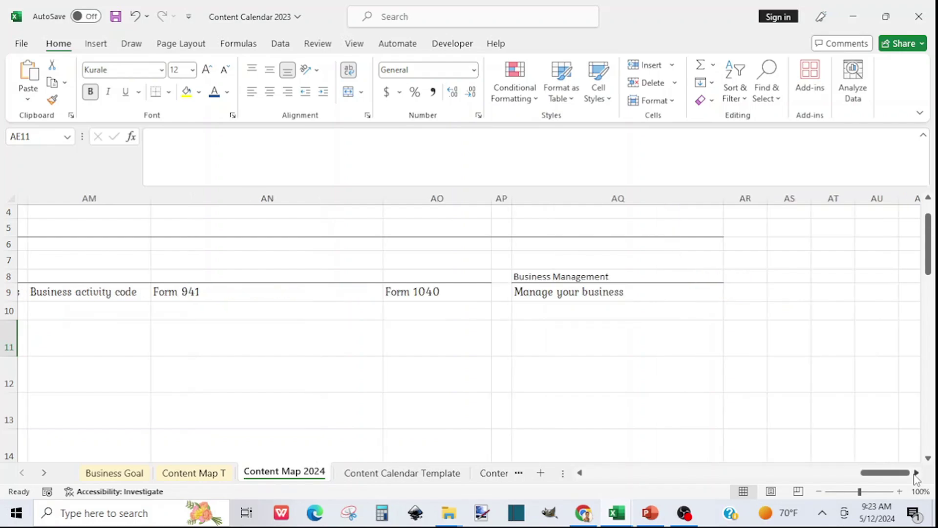
{"action": "left_click", "coordinate": [917, 473]}
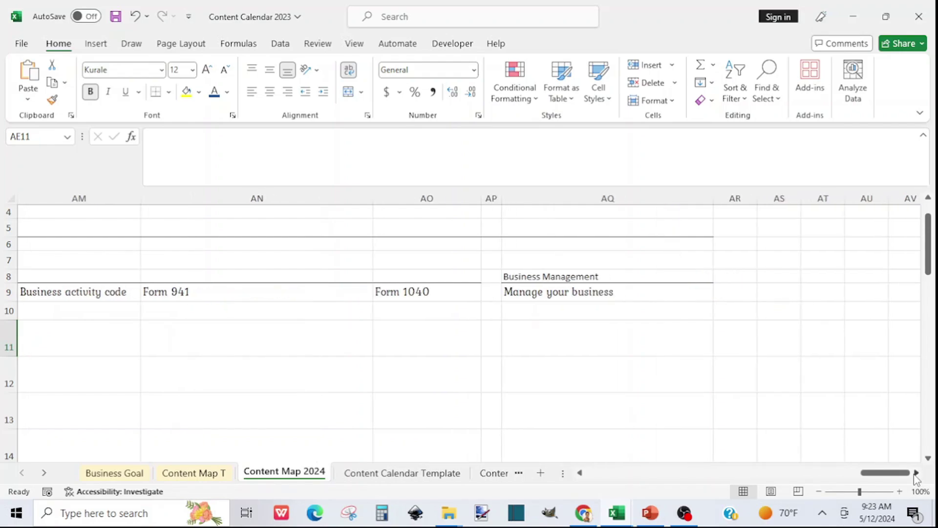
{"action": "left_click", "coordinate": [575, 292]}
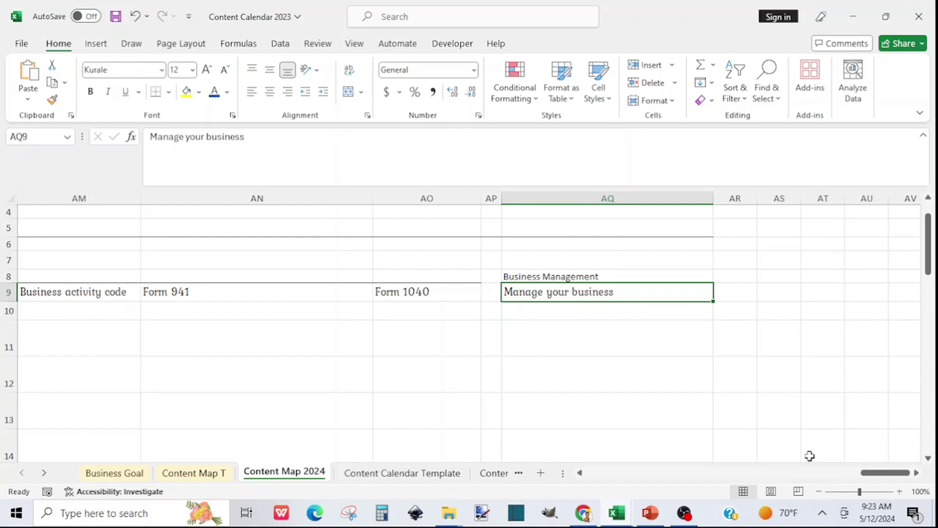
{"action": "left_click", "coordinate": [598, 343]}
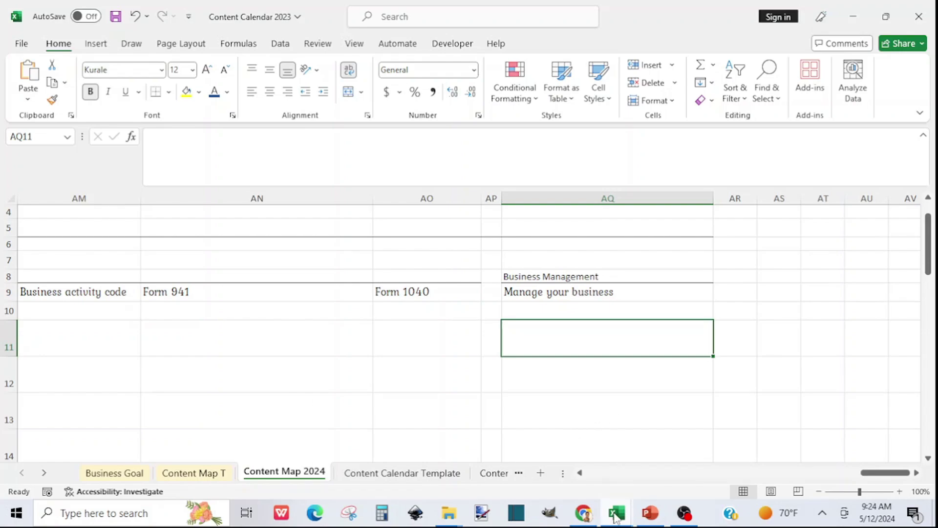
Switch to PowerPoint and show slide 5, 'How to find content ideas?', after glancing at slide 4.
{"action": "mouse_move", "coordinate": [614, 517]}
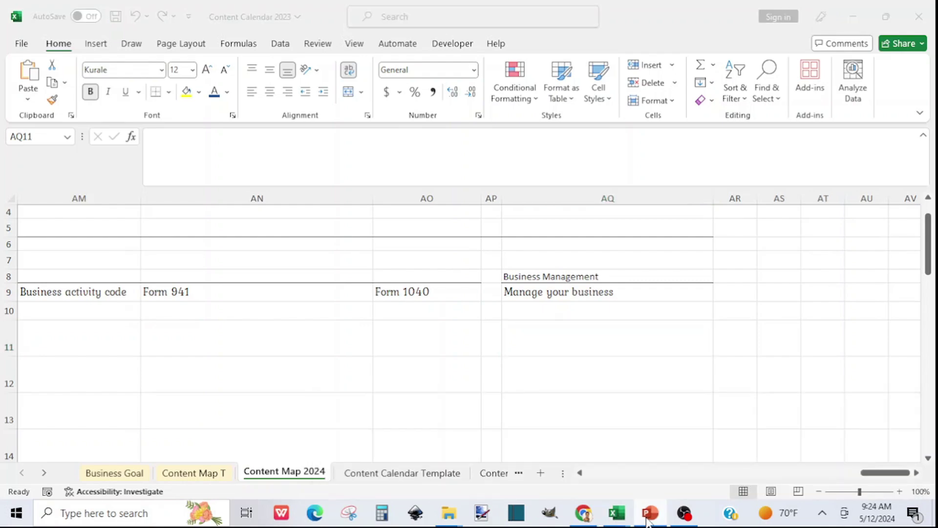
{"action": "left_click", "coordinate": [649, 513]}
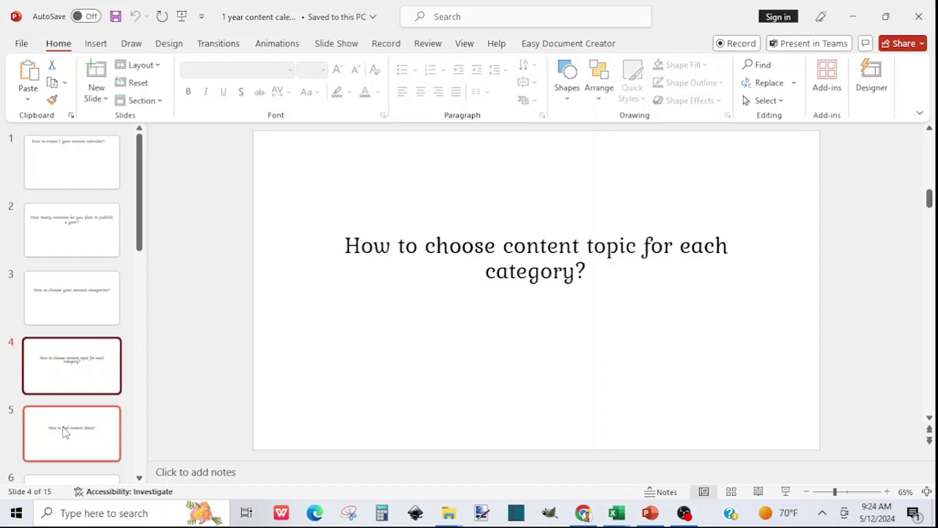
{"action": "left_click", "coordinate": [77, 433]}
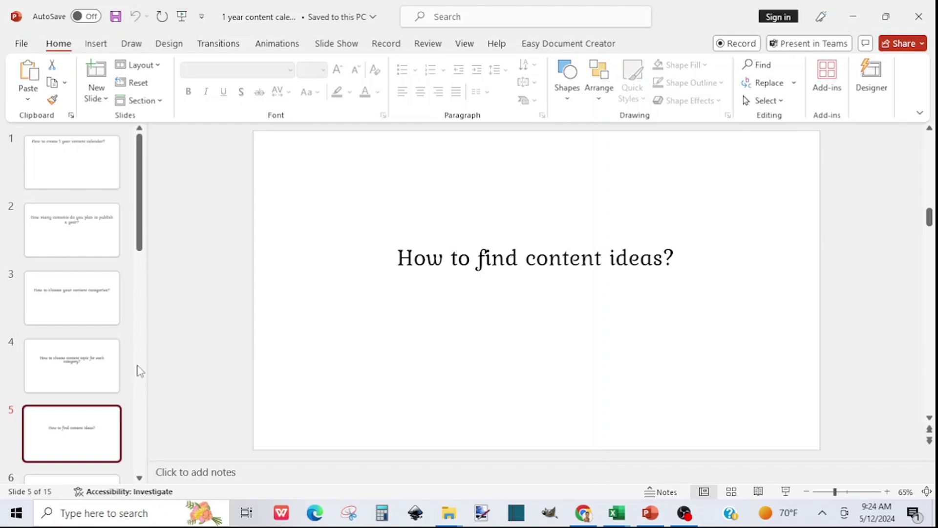
{"action": "left_click", "coordinate": [79, 360]}
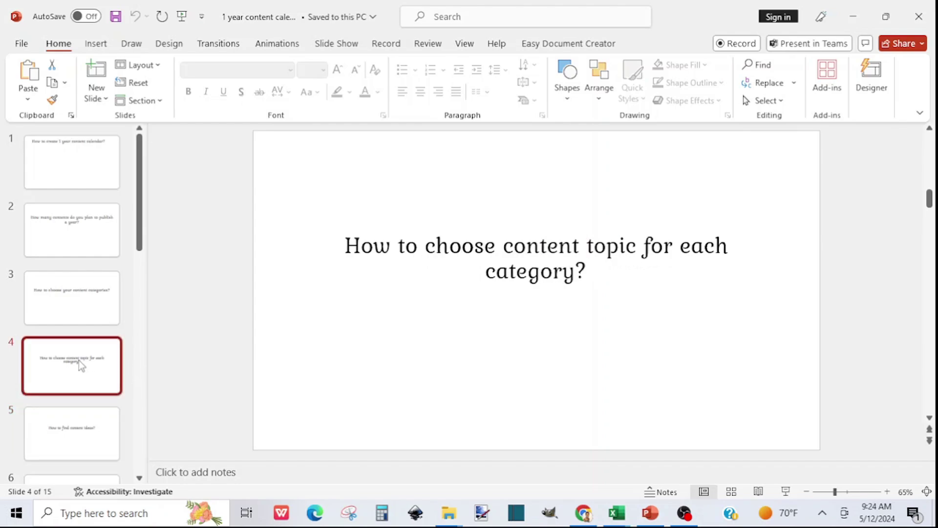
{"action": "left_click", "coordinate": [70, 435]}
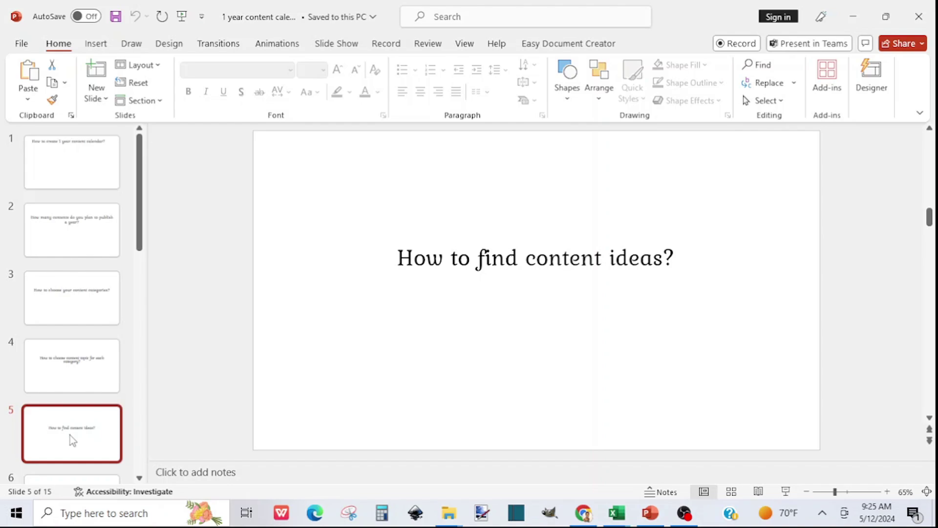
Load google.com in Chrome's second Google tab.
{"action": "left_click", "coordinate": [583, 514]}
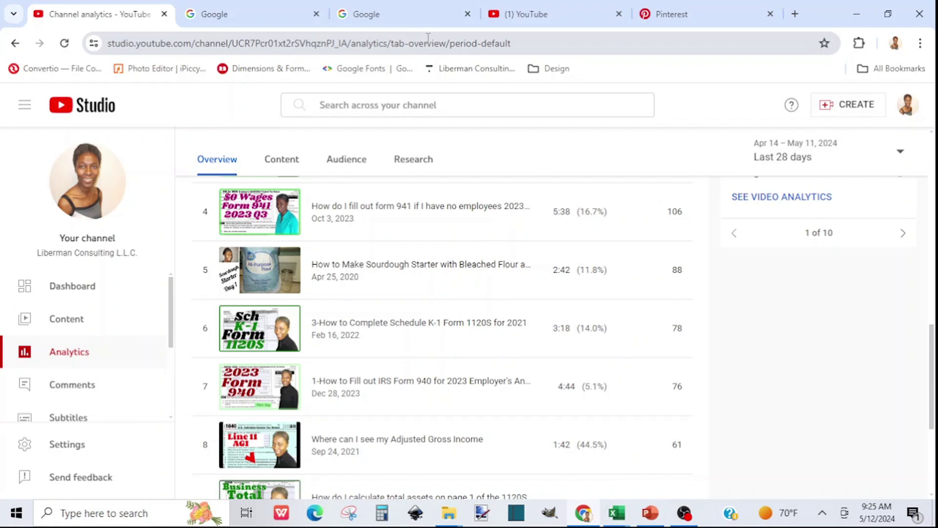
{"action": "left_click", "coordinate": [223, 20]}
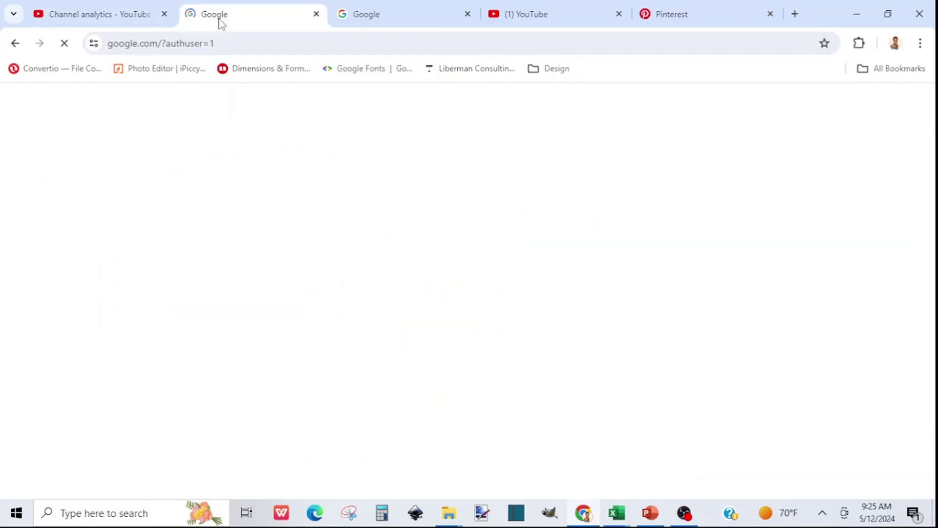
{"action": "left_click", "coordinate": [225, 37]}
{"action": "type", "text": "g"}
{"action": "key", "text": "Return"}
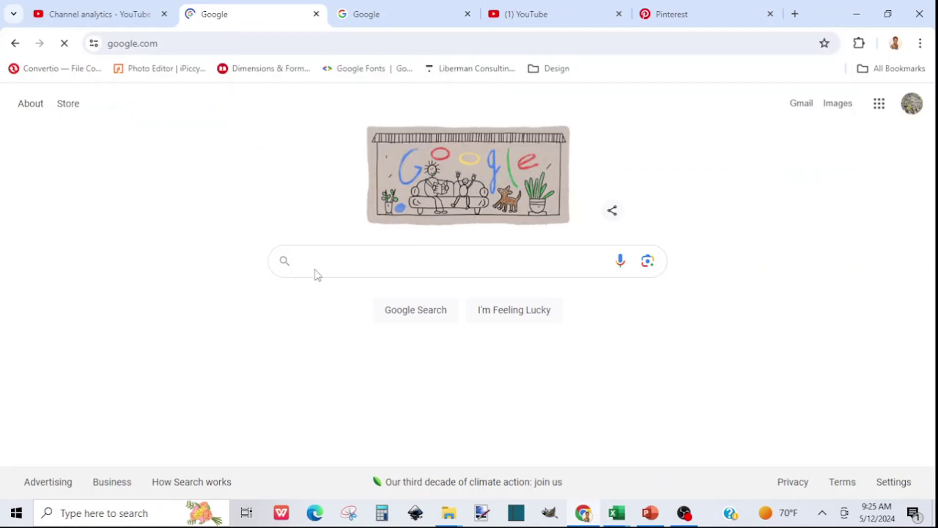
{"action": "left_click", "coordinate": [617, 513]}
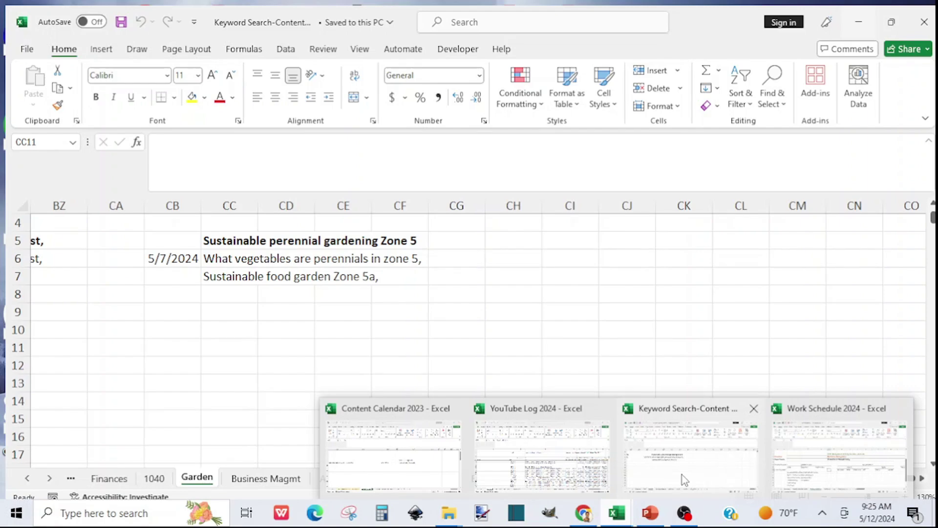
Open the Keyword Search workbook's Business Magmt sheet and scroll left to its Content Calendar column.
{"action": "left_click", "coordinate": [684, 480]}
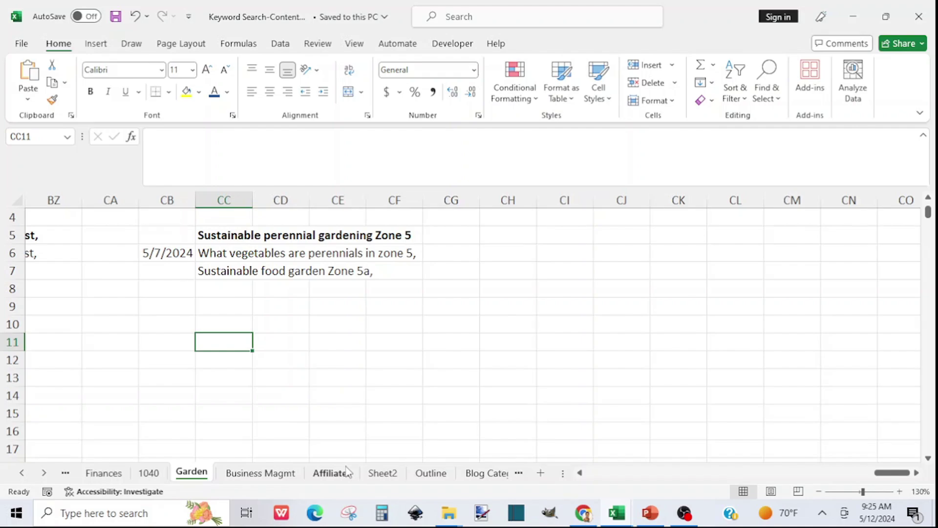
{"action": "left_click", "coordinate": [239, 477]}
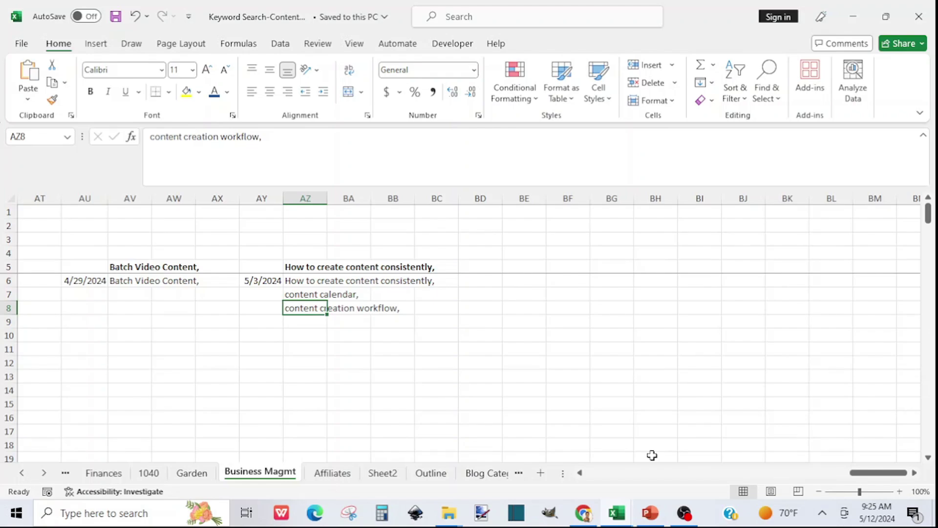
{"action": "left_click", "coordinate": [581, 473]}
{"action": "left_click", "coordinate": [581, 473]}
{"action": "left_click", "coordinate": [581, 472]}
{"action": "left_click", "coordinate": [581, 473]}
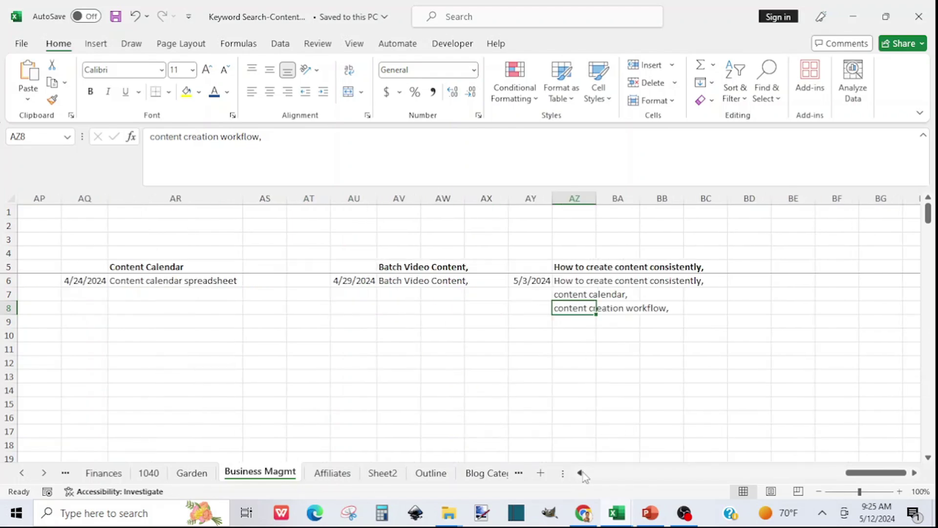
{"action": "left_click", "coordinate": [581, 472]}
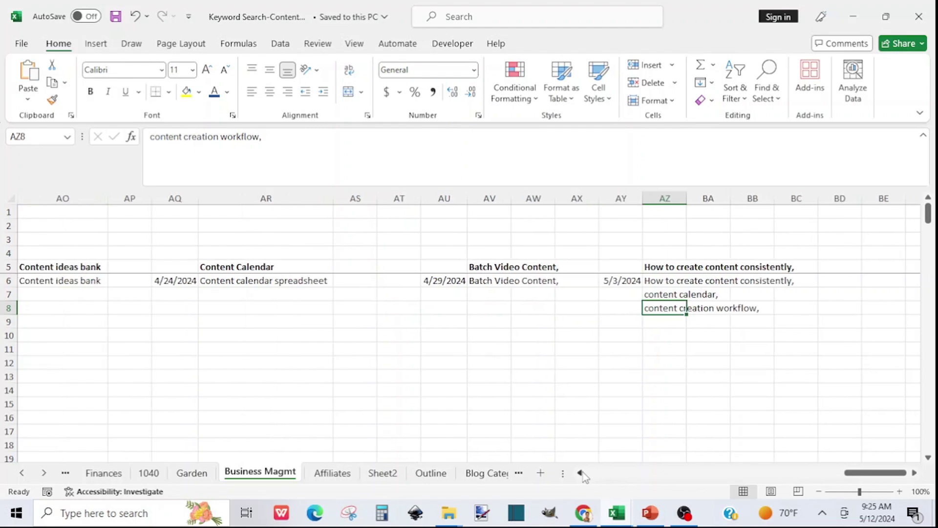
{"action": "left_click", "coordinate": [581, 473]}
Search Google for 'content calendar' using the first autocomplete suggestion.
{"action": "left_click", "coordinate": [584, 512]}
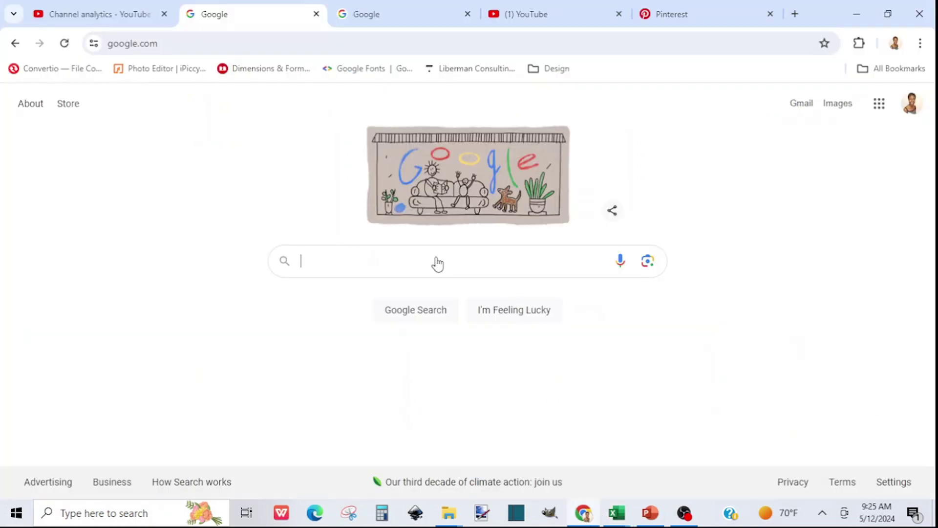
{"action": "left_click", "coordinate": [324, 271]}
{"action": "type", "text": "co"}
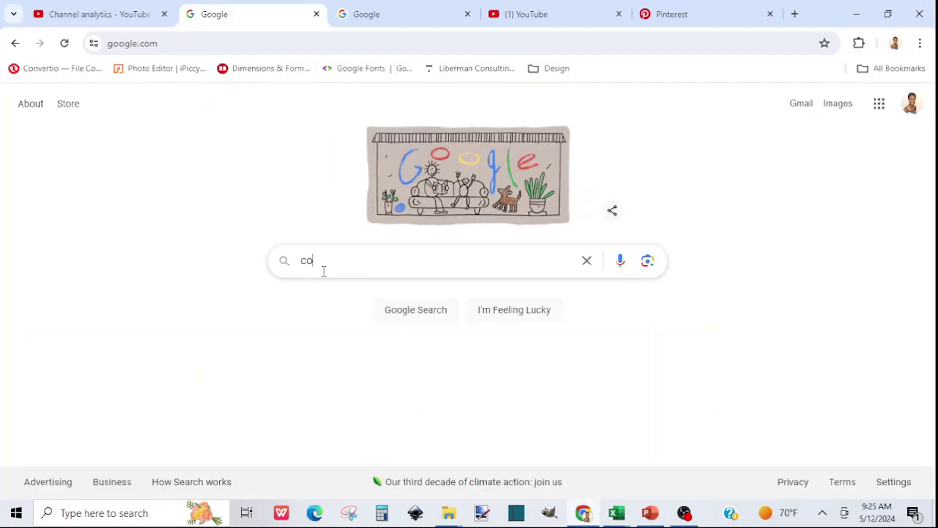
{"action": "type", "text": "ntent c"}
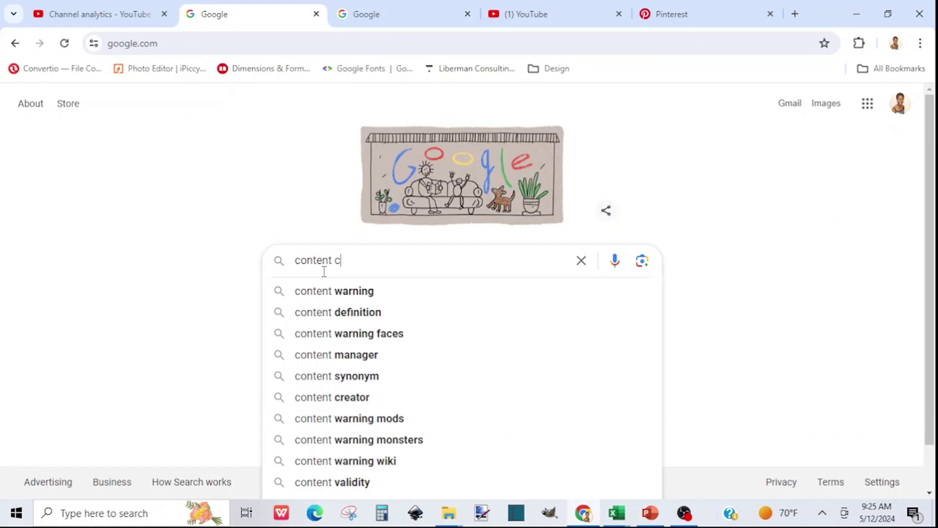
{"action": "type", "text": "alendar"}
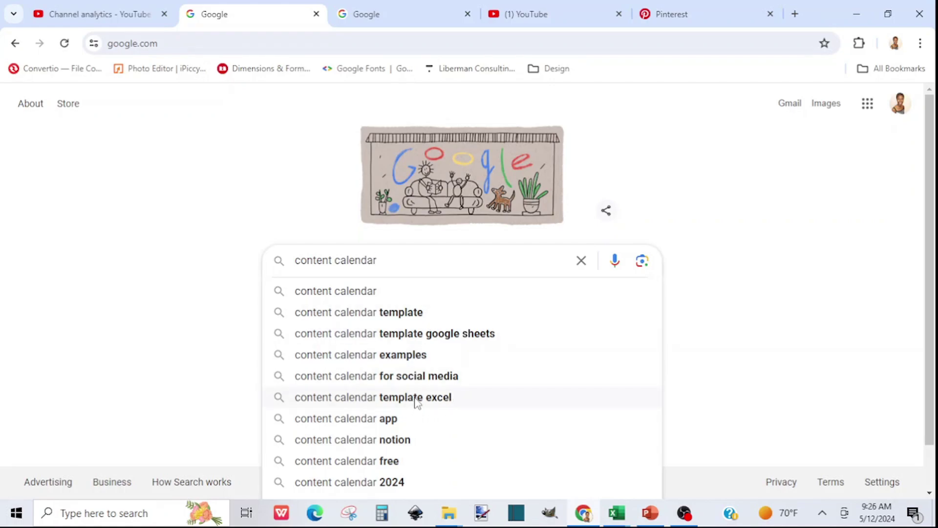
{"action": "left_click", "coordinate": [350, 293]}
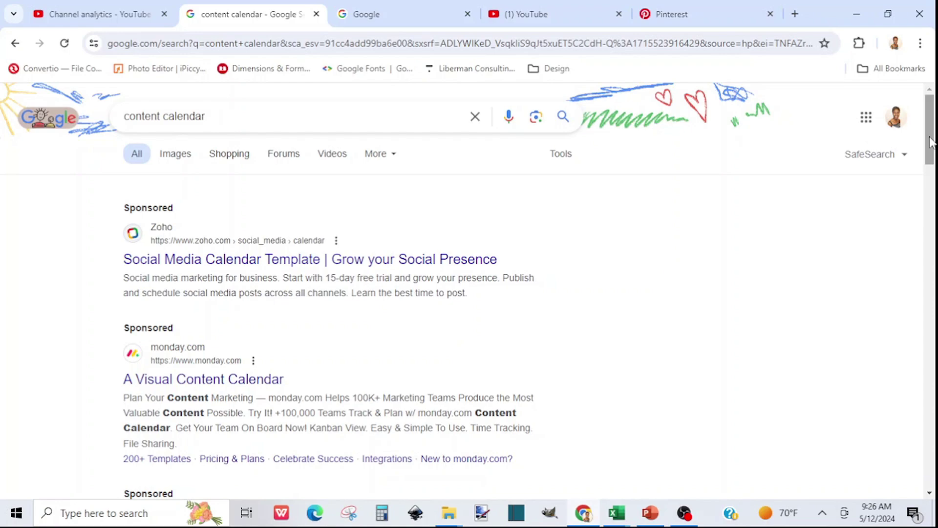
Scroll the 'content calendar' results, then expand and collapse the first People also ask question.
{"action": "left_click_drag", "start_coordinate": [931, 142], "coordinate": [934, 257]}
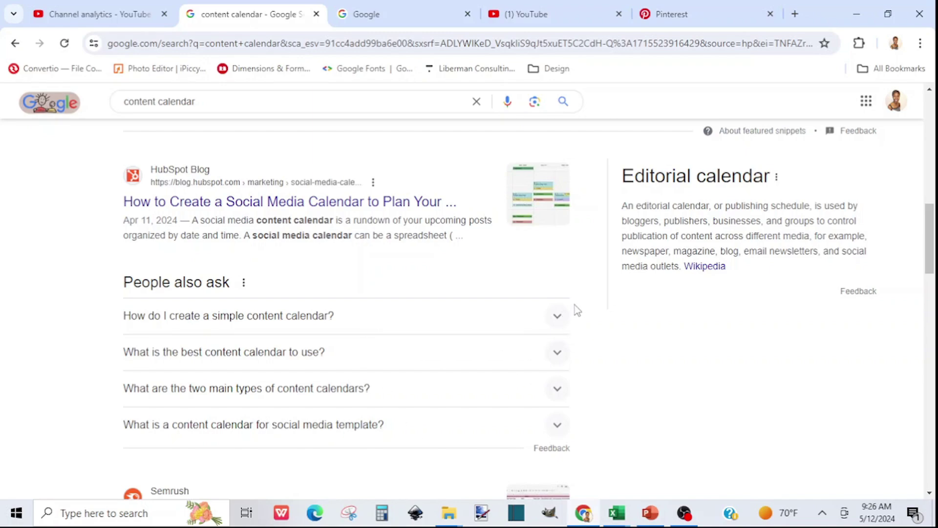
{"action": "left_click", "coordinate": [558, 317]}
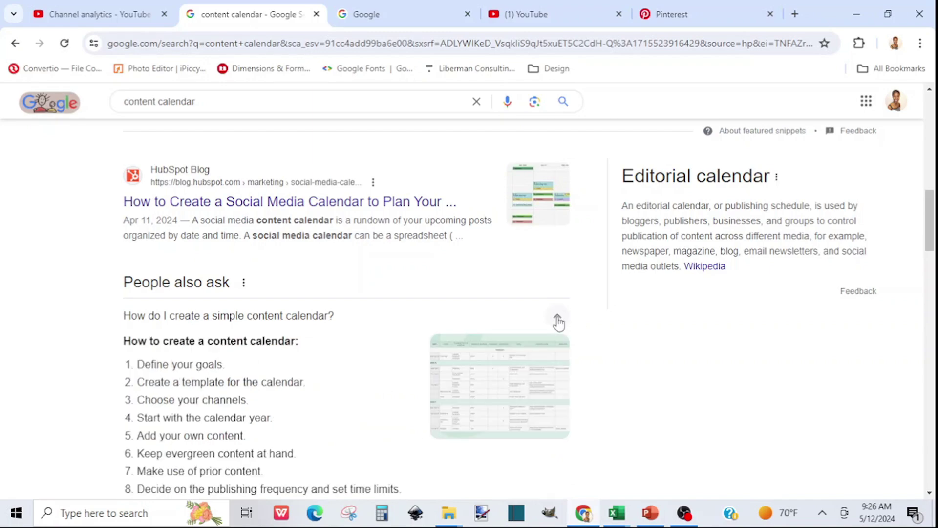
{"action": "left_click", "coordinate": [557, 319]}
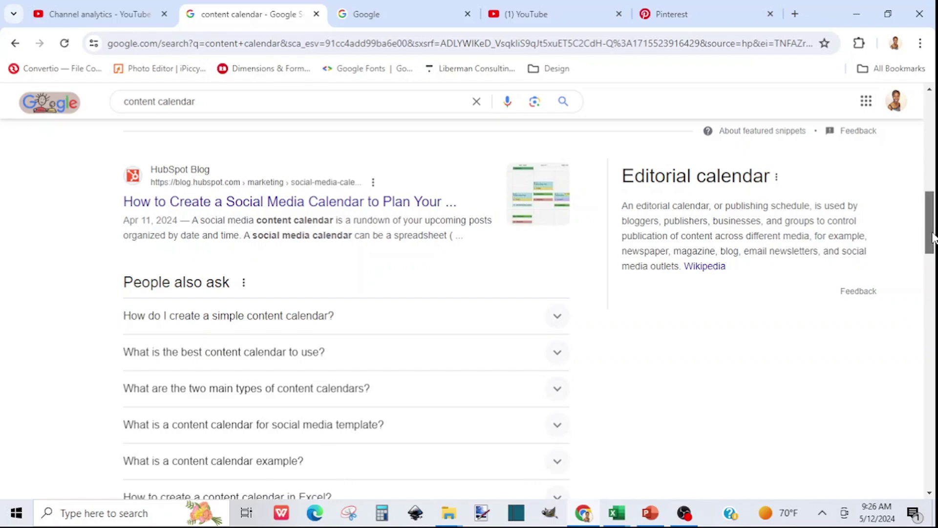
{"action": "left_click_drag", "start_coordinate": [934, 238], "coordinate": [934, 244]}
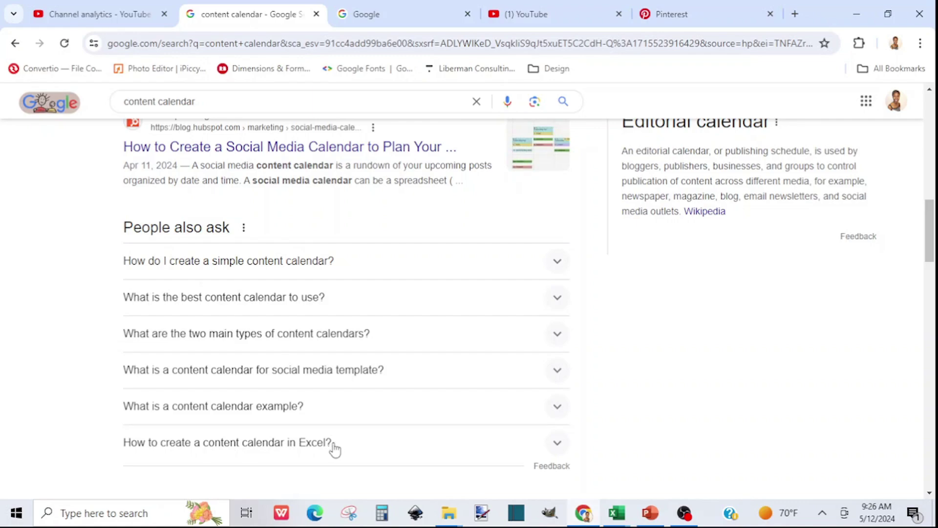
{"action": "left_click", "coordinate": [616, 520]}
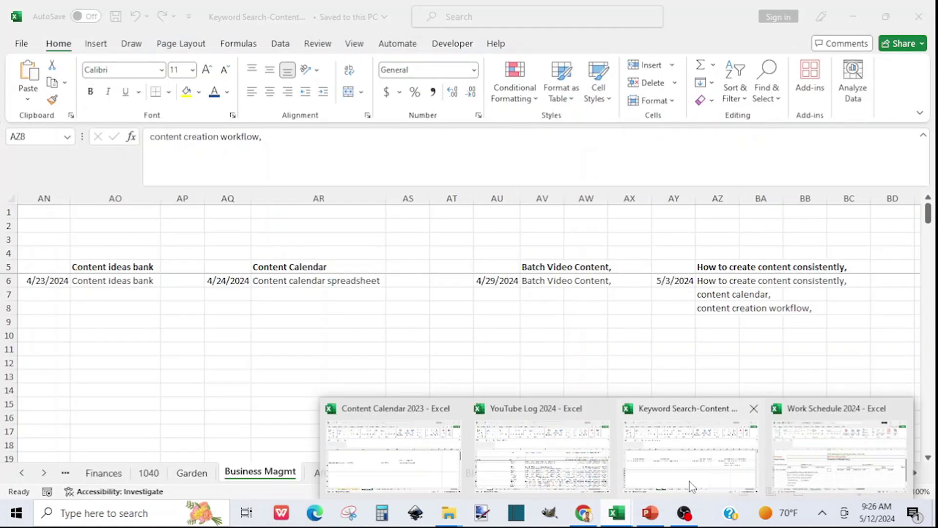
Enter 'how to create a content calendar in Excel,' in cell AR7 under Content Calendar.
{"action": "left_click", "coordinate": [691, 486]}
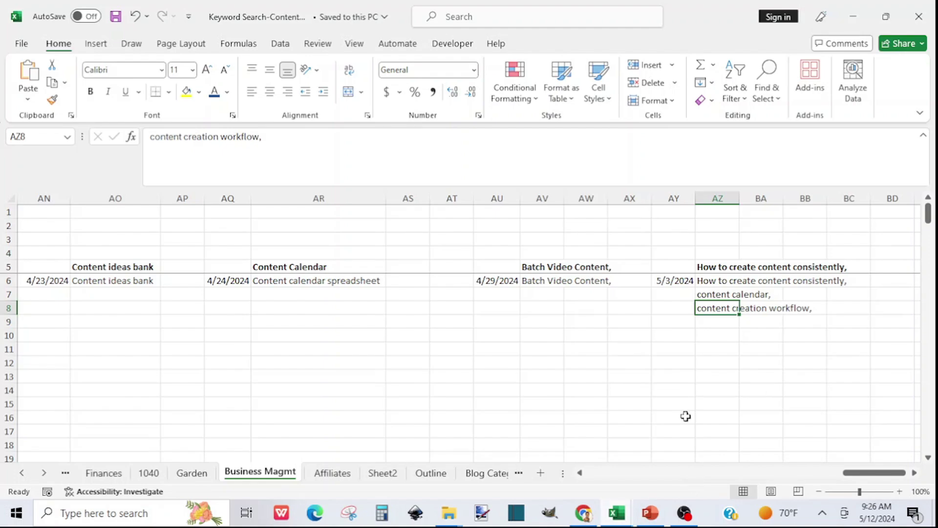
{"action": "left_click", "coordinate": [887, 19]}
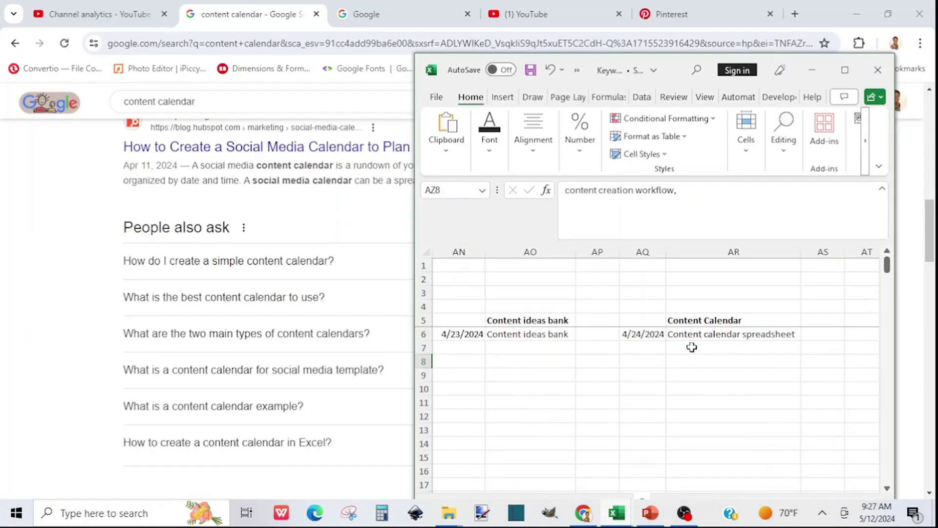
{"action": "left_click", "coordinate": [692, 347]}
{"action": "type", "text": "hw"}
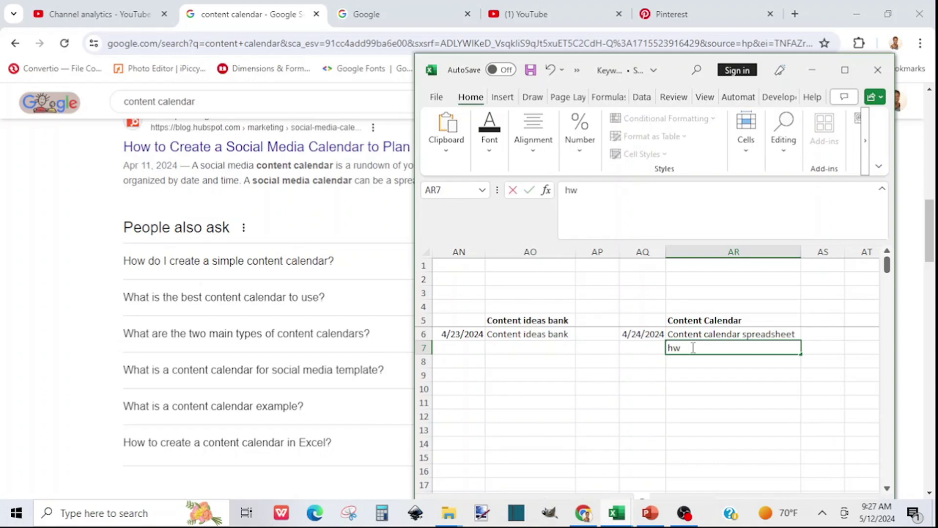
{"action": "key", "text": "BackSpace"}
{"action": "type", "text": "ow to create "}
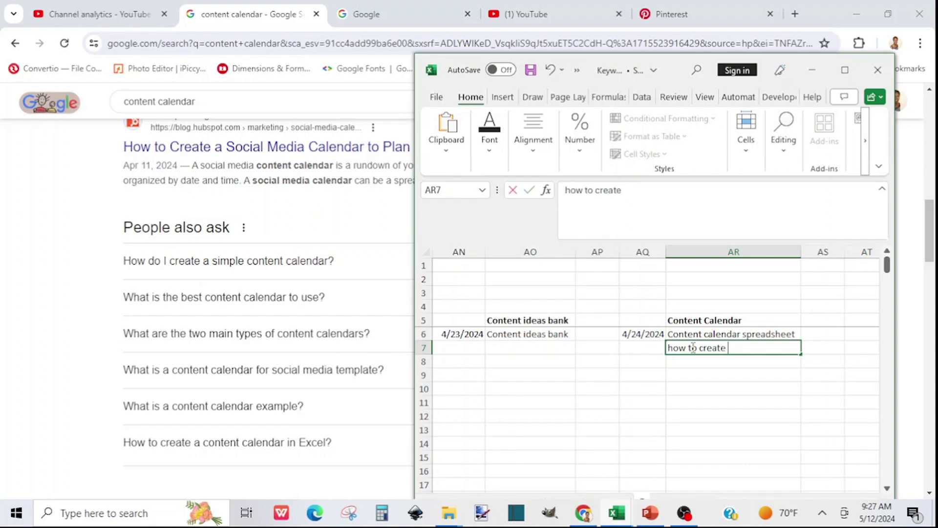
{"action": "type", "text": "a content calend"}
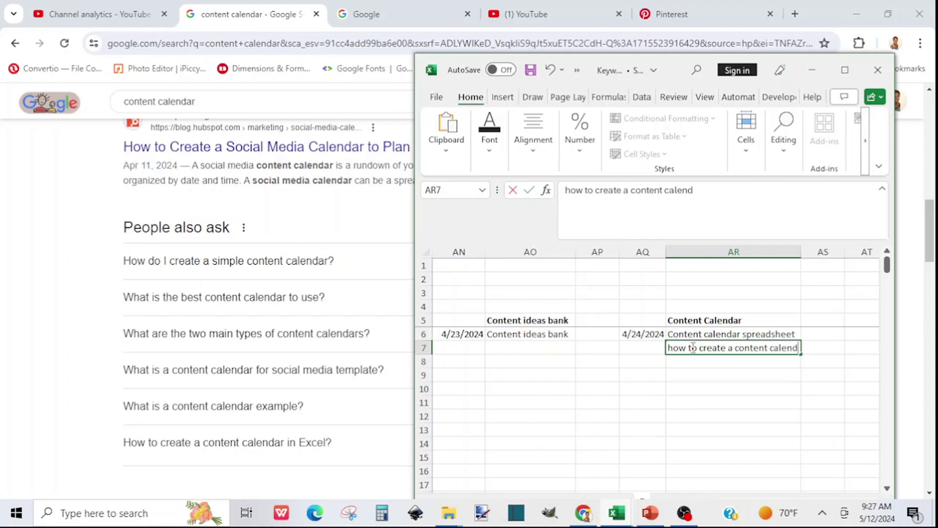
{"action": "type", "text": "ar in Excel"}
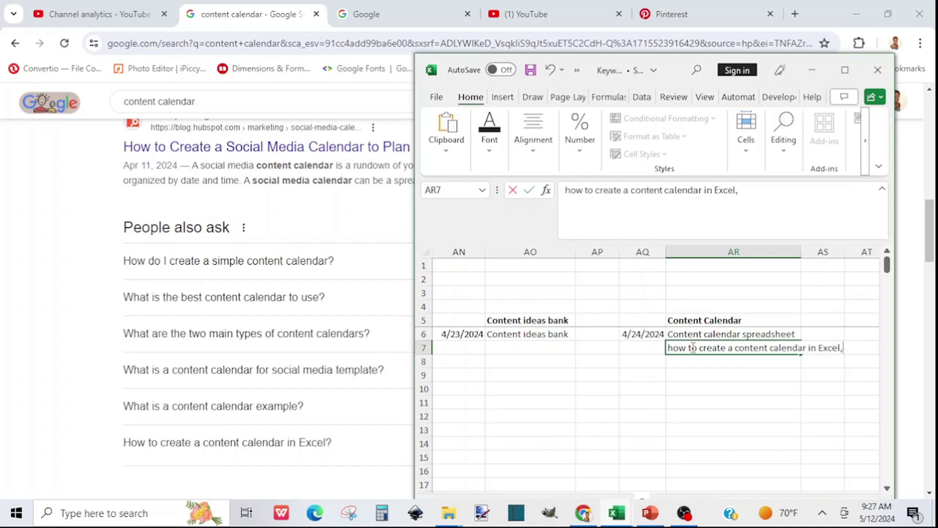
{"action": "type", "text": ","}
{"action": "key", "text": "Return"}
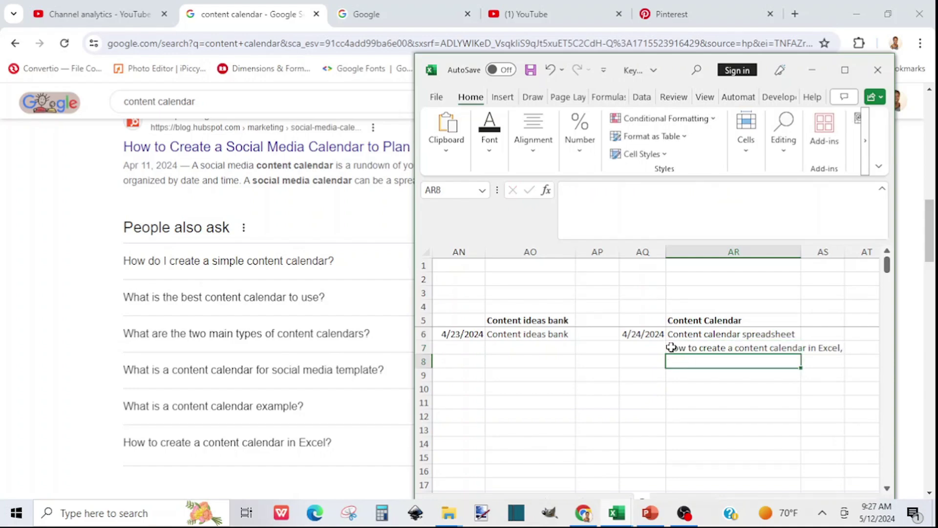
Capitalise the H of AR7's entry and return to the Google search results.
{"action": "left_click", "coordinate": [671, 347]}
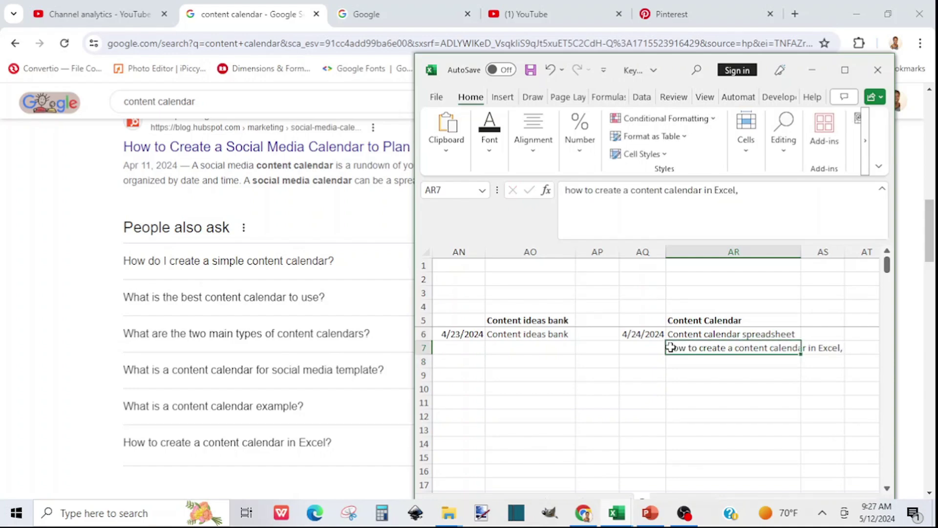
{"action": "left_click", "coordinate": [573, 193]}
{"action": "key", "text": "BackSpace"}
{"action": "type", "text": "H"}
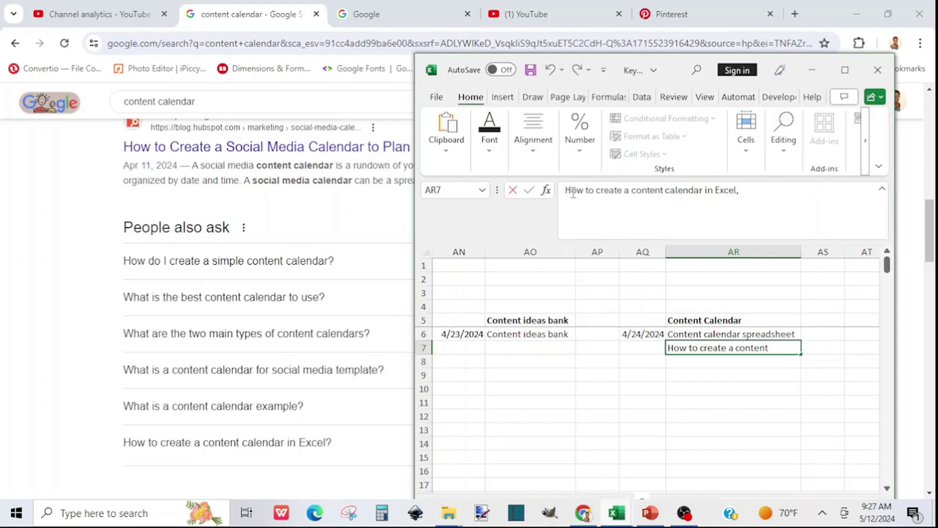
{"action": "left_click", "coordinate": [593, 415]}
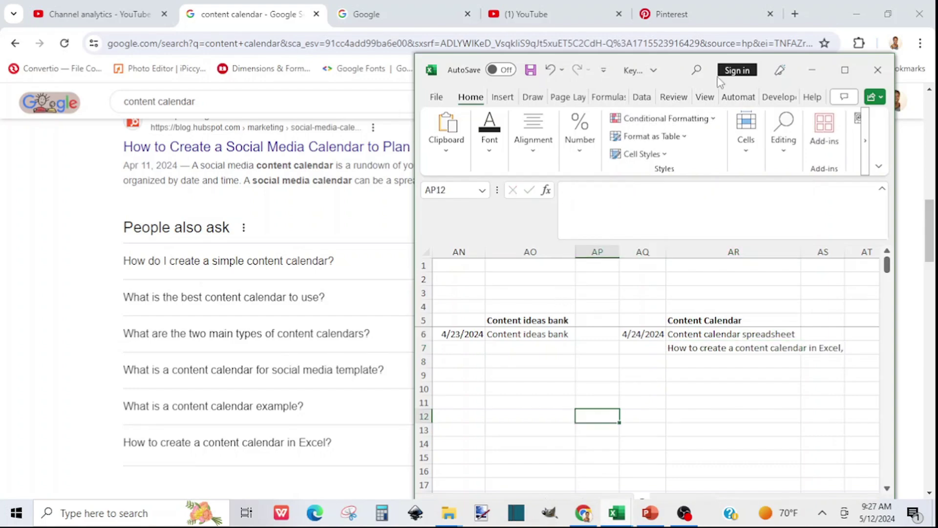
{"action": "left_click", "coordinate": [816, 69]}
{"action": "left_click", "coordinate": [208, 103]}
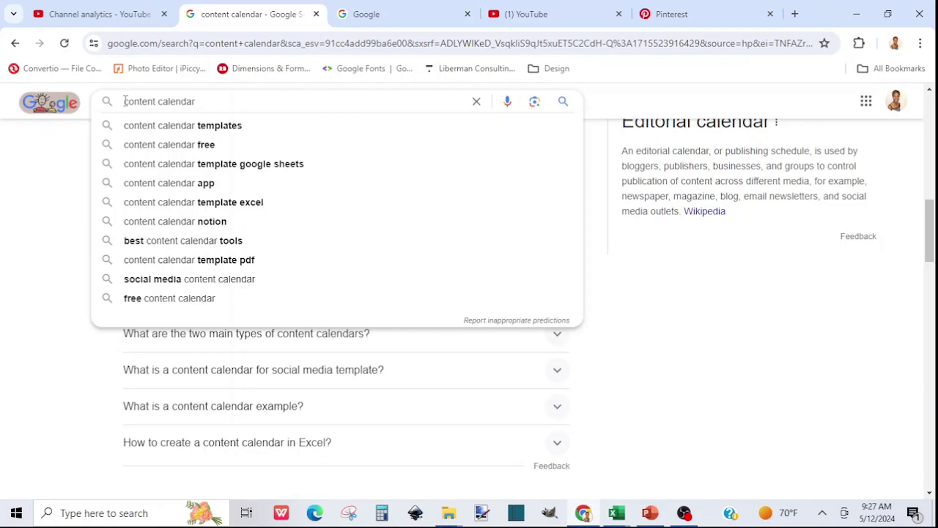
Search Google for '1 year content calendar' and scroll down to its People also ask questions.
{"action": "left_click", "coordinate": [125, 102]}
{"action": "type", "text": "year"}
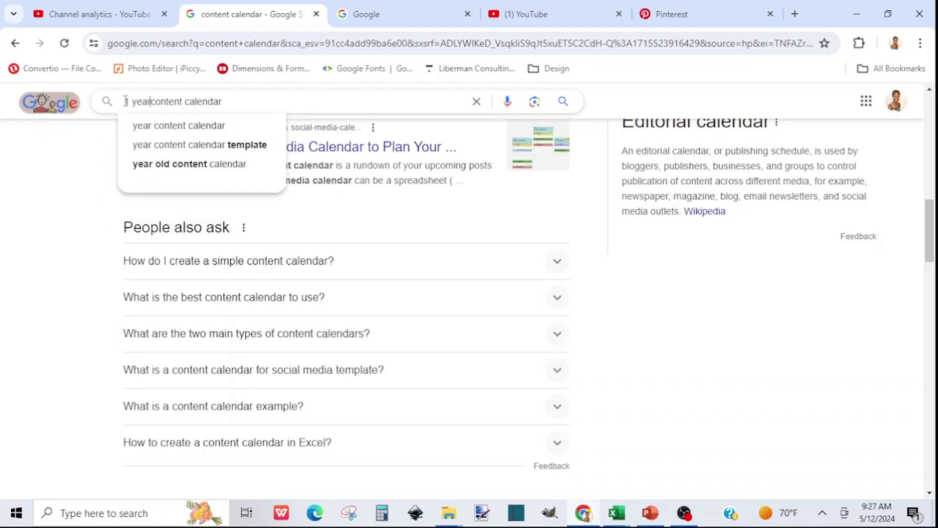
{"action": "left_click", "coordinate": [236, 107]}
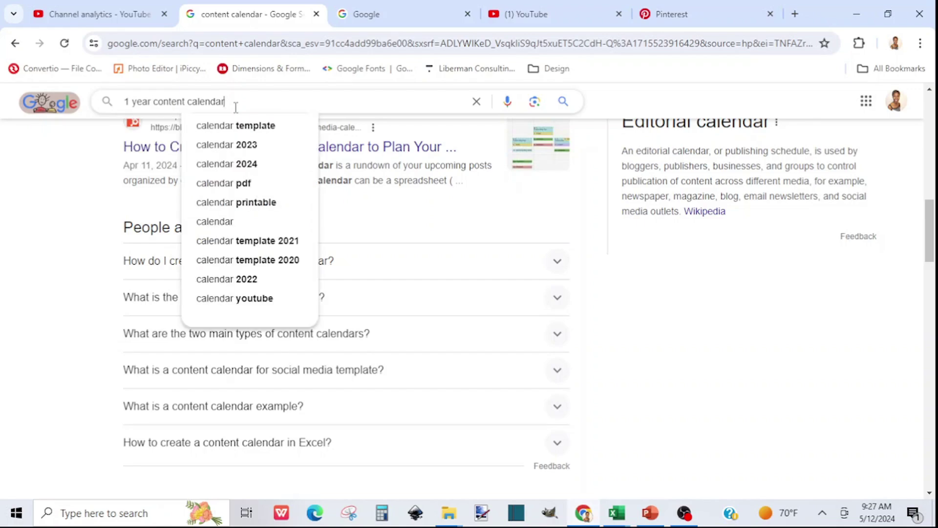
{"action": "key", "text": "Return"}
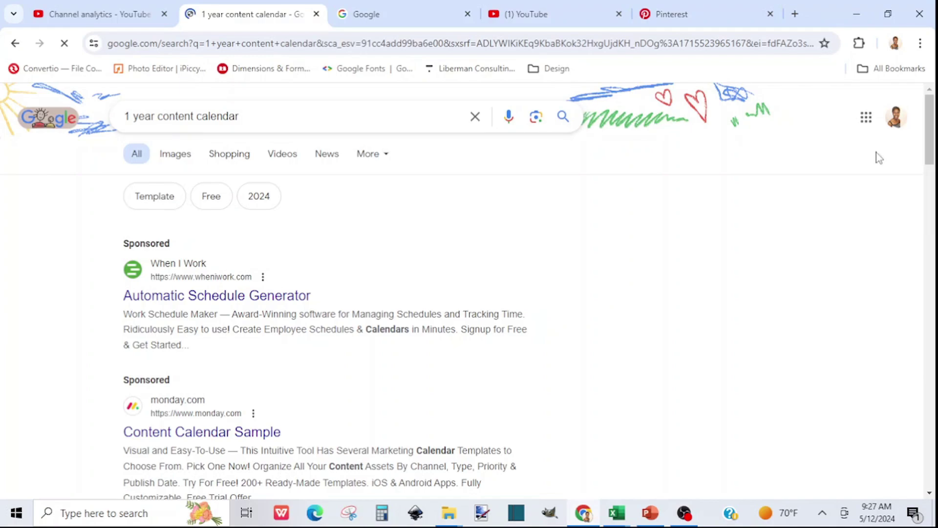
{"action": "left_click_drag", "start_coordinate": [931, 122], "coordinate": [935, 218]}
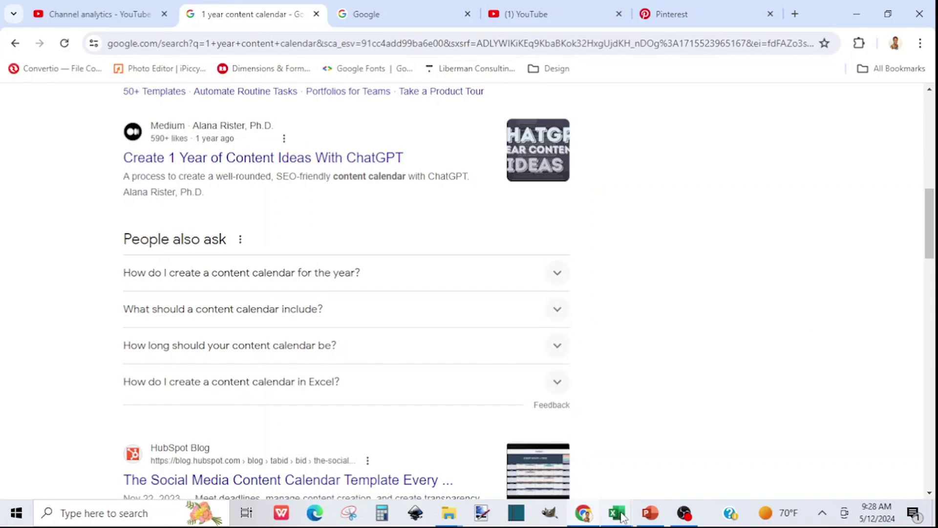
Enter 'How do I create a content calendar for the year,' in cell AR8.
{"action": "mouse_move", "coordinate": [622, 516]}
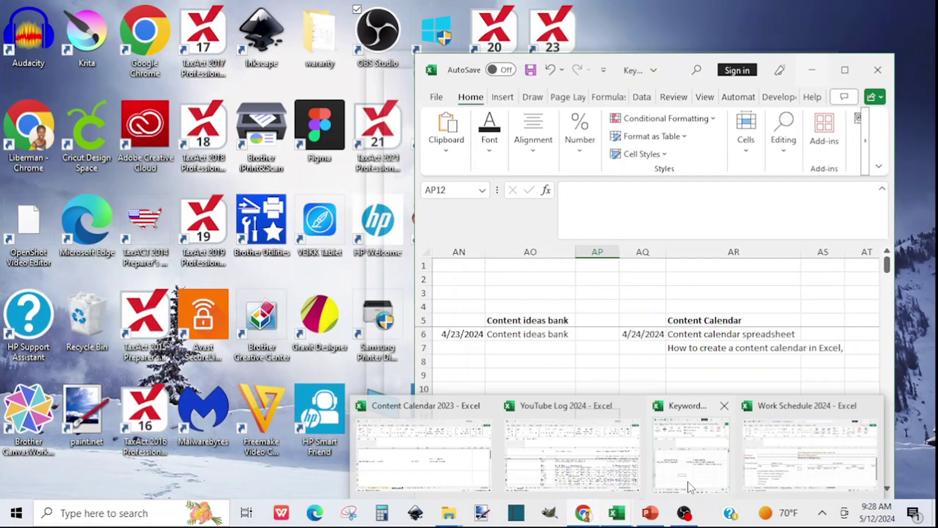
{"action": "left_click", "coordinate": [690, 486]}
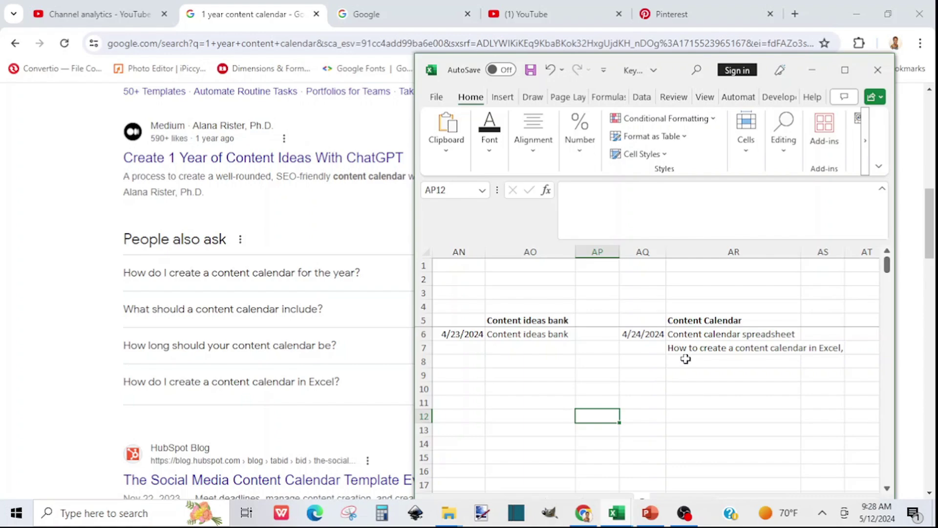
{"action": "left_click", "coordinate": [686, 359]}
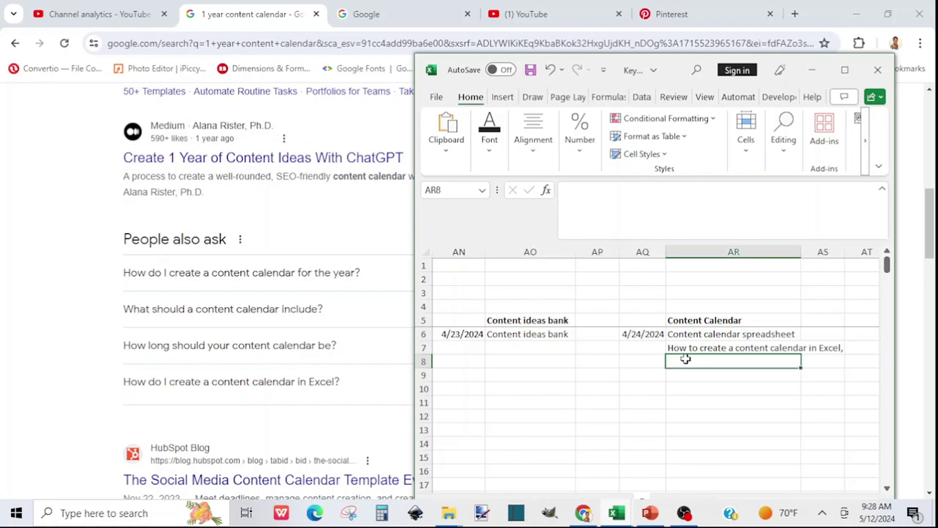
{"action": "type", "text": "How"}
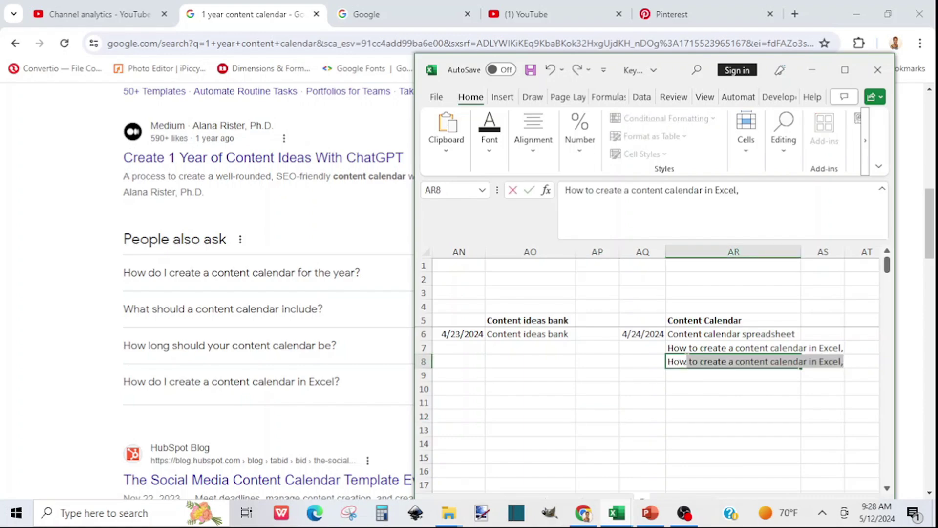
{"action": "type", "text": " do I create"}
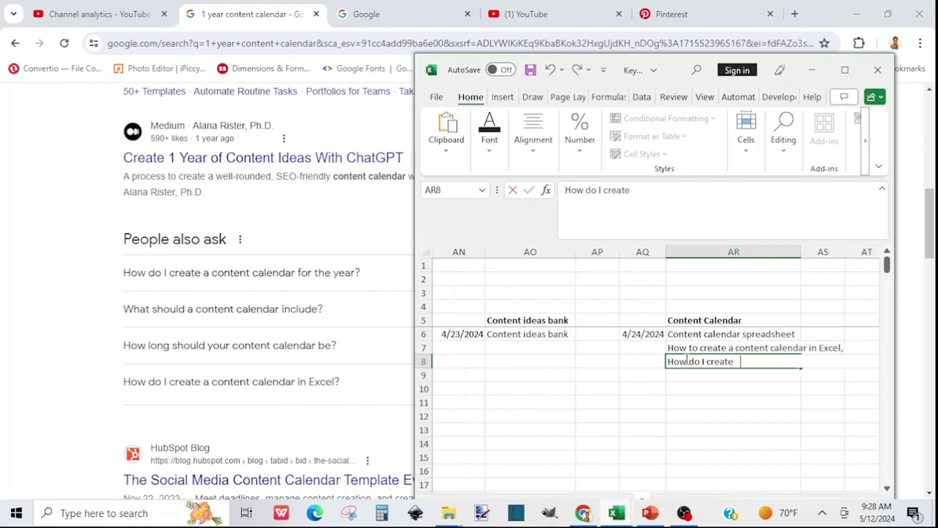
{"action": "type", "text": " a content calenda"}
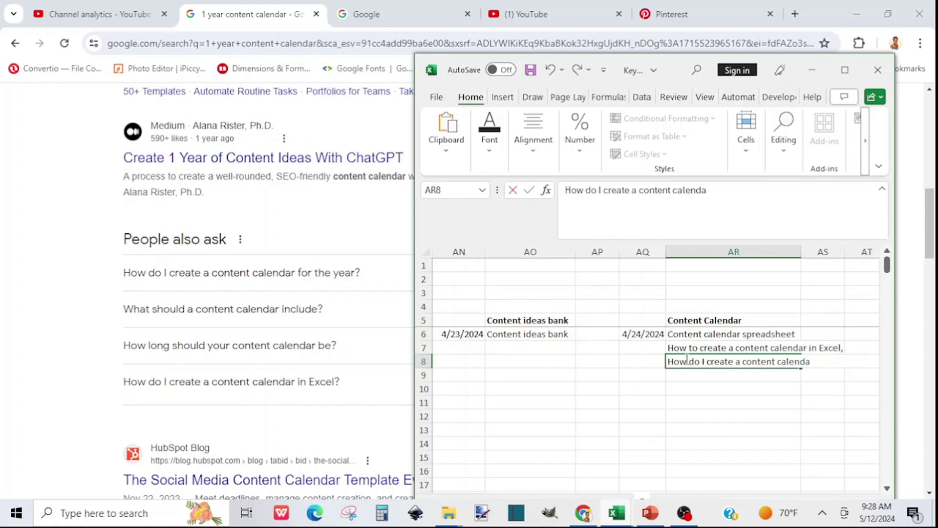
{"action": "type", "text": "r for the year"}
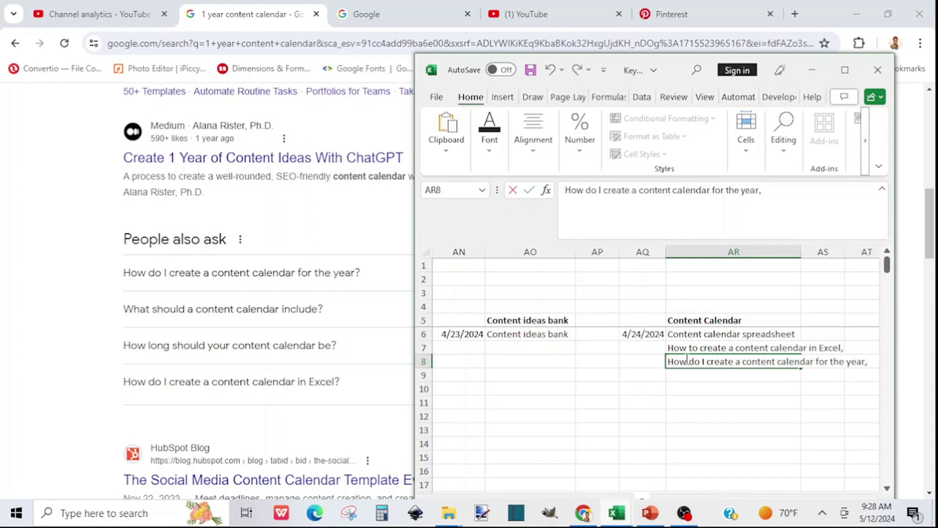
{"action": "type", "text": ","}
{"action": "key", "text": "Return"}
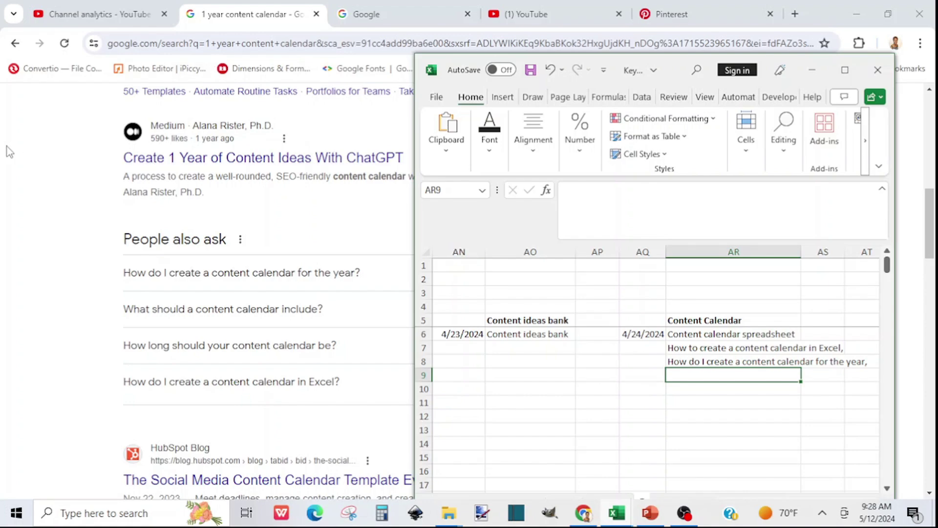
{"action": "left_click", "coordinate": [27, 161]}
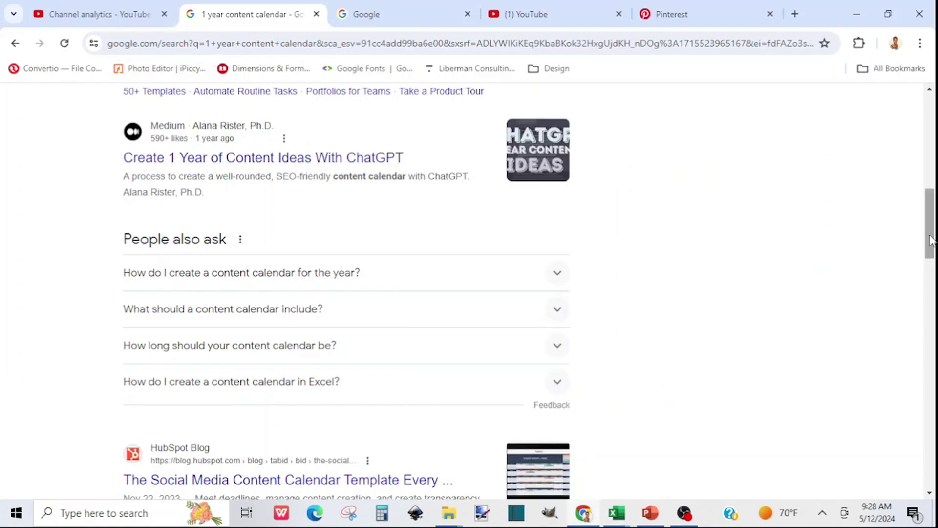
{"action": "left_click_drag", "start_coordinate": [930, 241], "coordinate": [930, 227]}
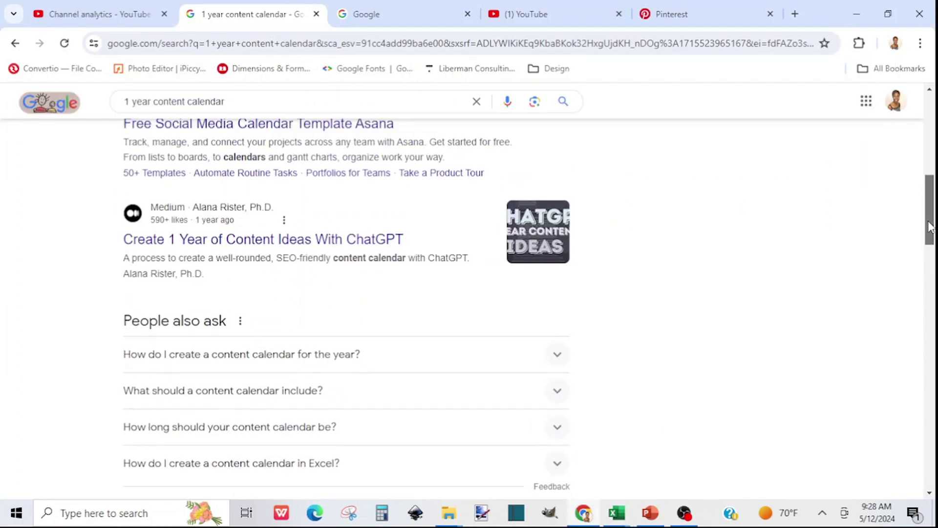
Expand and collapse the yearly and Excel content calendar answers, scrolling to load more questions.
{"action": "left_click", "coordinate": [558, 354]}
{"action": "left_click", "coordinate": [559, 357]}
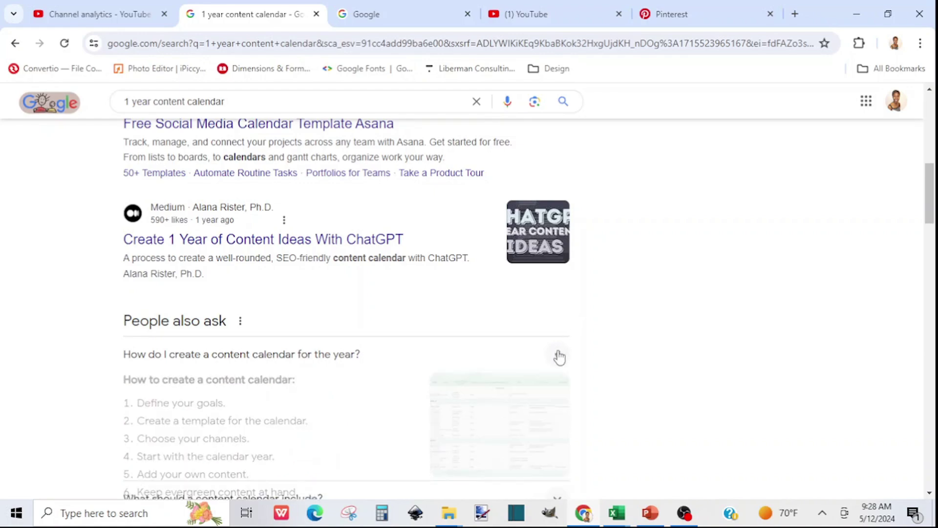
{"action": "left_click_drag", "start_coordinate": [931, 194], "coordinate": [933, 217]}
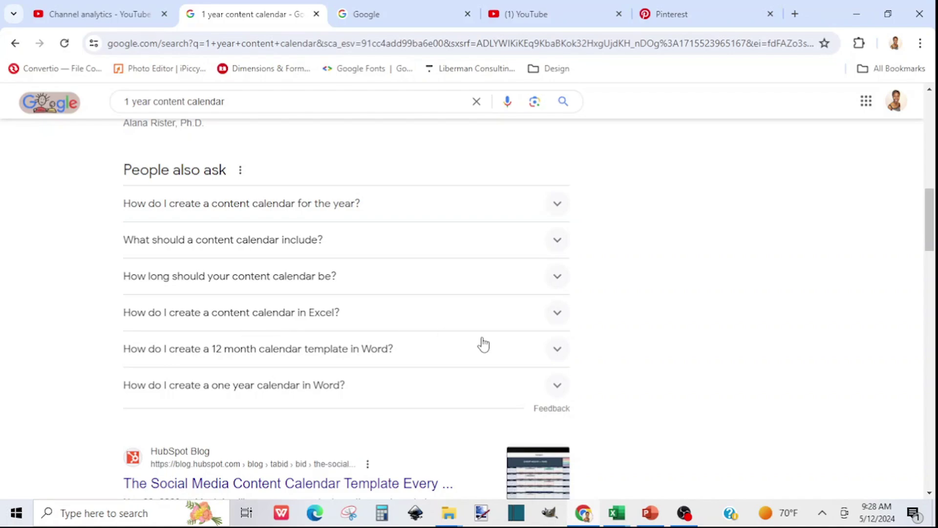
{"action": "left_click", "coordinate": [557, 320]}
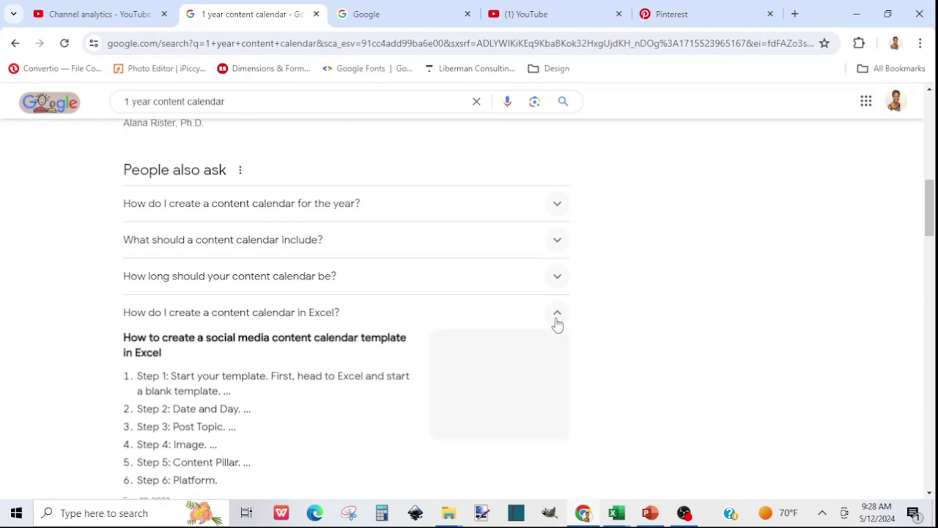
{"action": "left_click", "coordinate": [557, 320]}
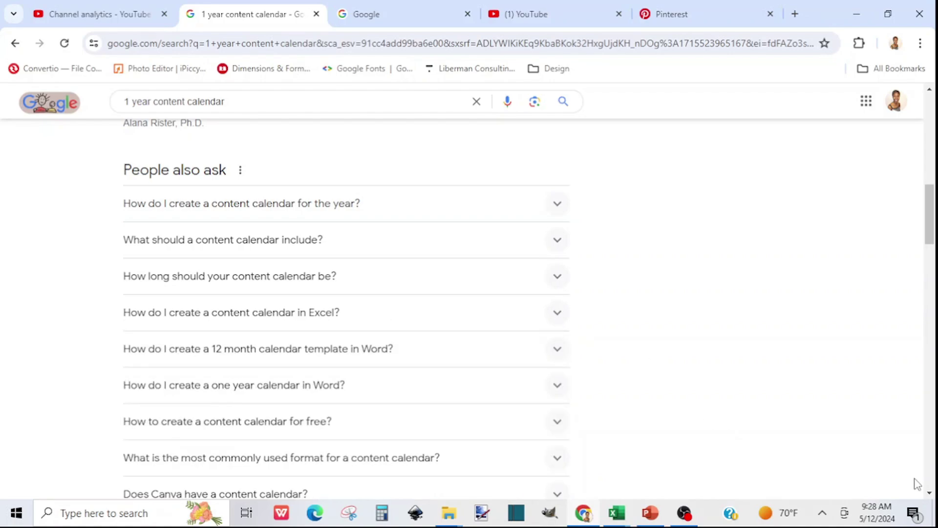
{"action": "left_click", "coordinate": [929, 494]}
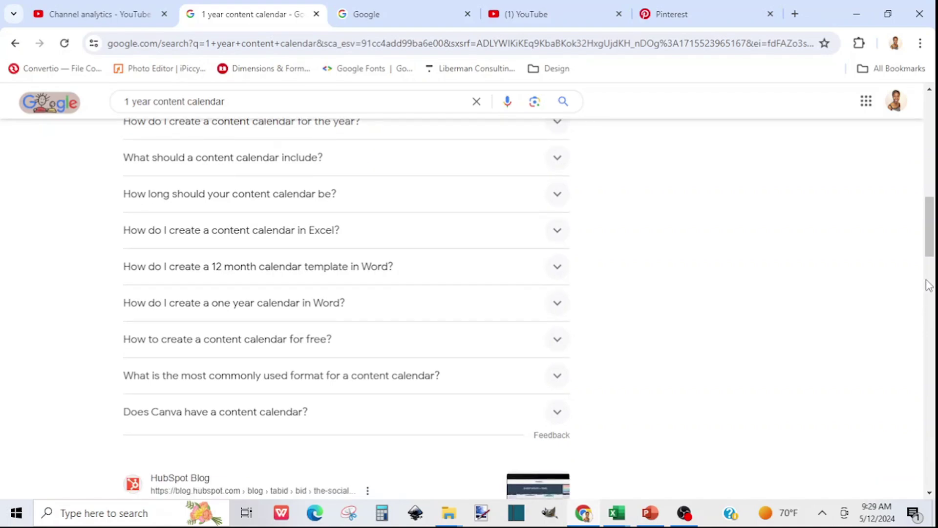
{"action": "left_click_drag", "start_coordinate": [930, 224], "coordinate": [930, 98]}
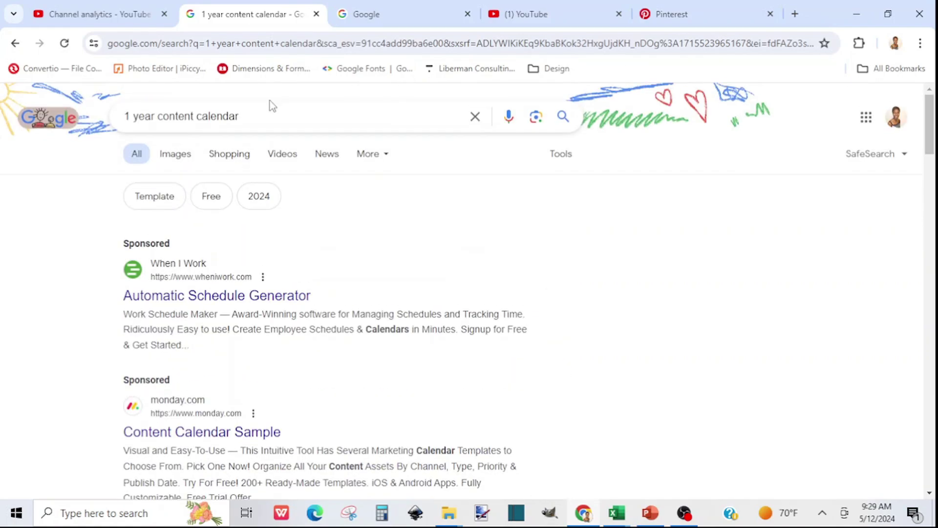
Try autocomplete for '1 year content calendar' followed by the letters a, b, c, then d.
{"action": "left_click", "coordinate": [243, 116]}
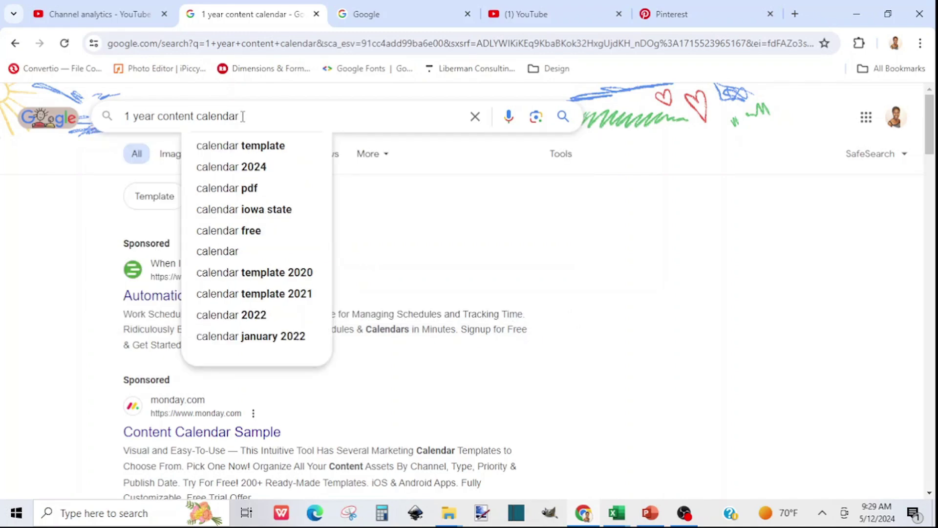
{"action": "type", "text": "a"}
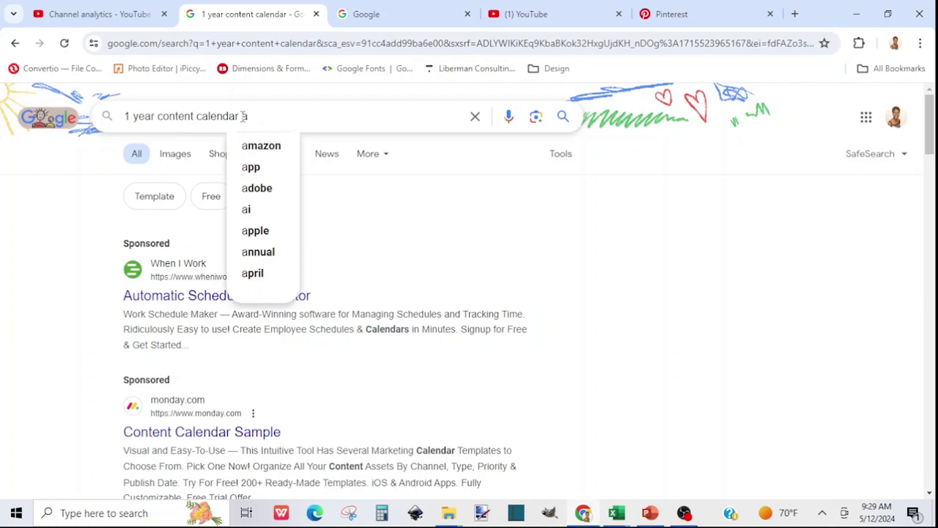
{"action": "key", "text": "BackSpace"}
{"action": "type", "text": "b"}
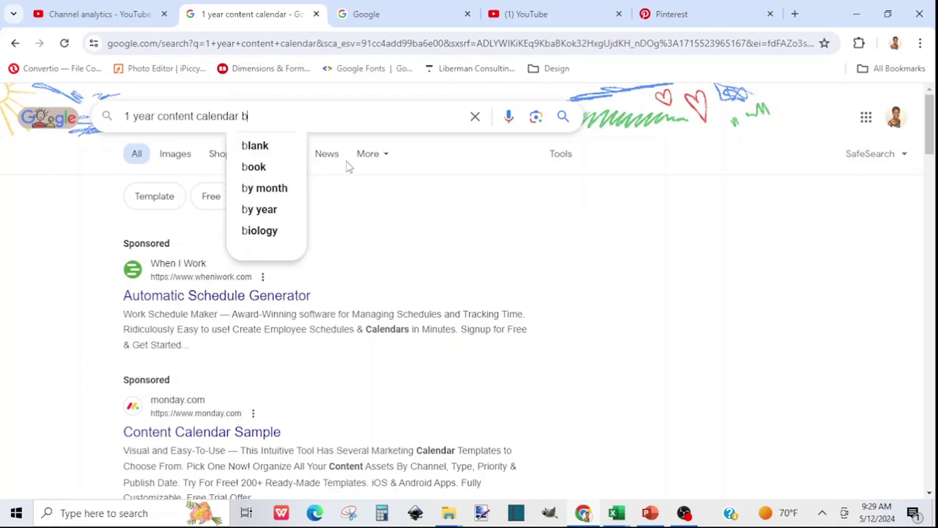
{"action": "key", "text": "BackSpace"}
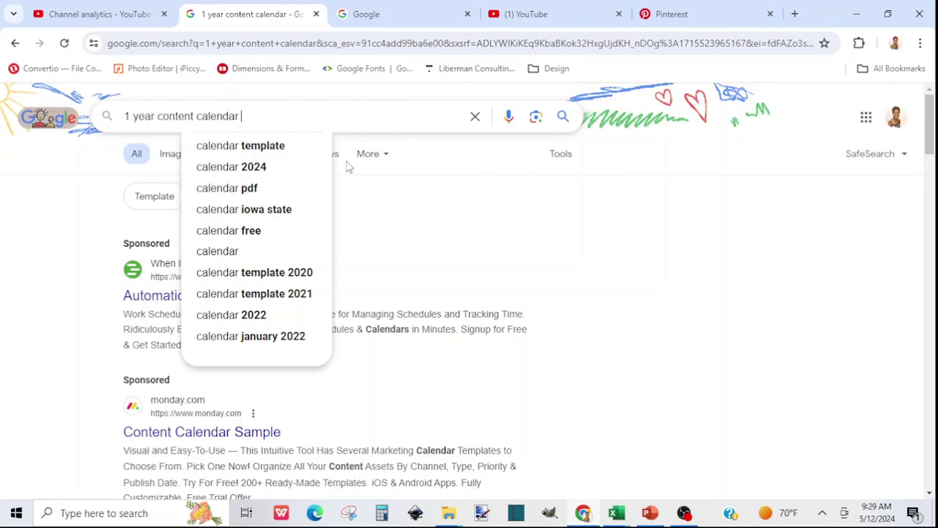
{"action": "type", "text": "c"}
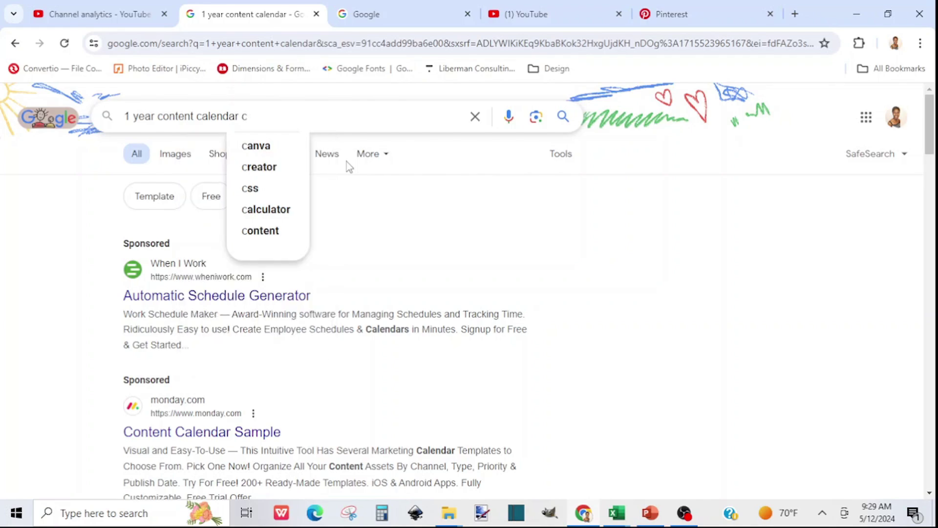
{"action": "key", "text": "BackSpace"}
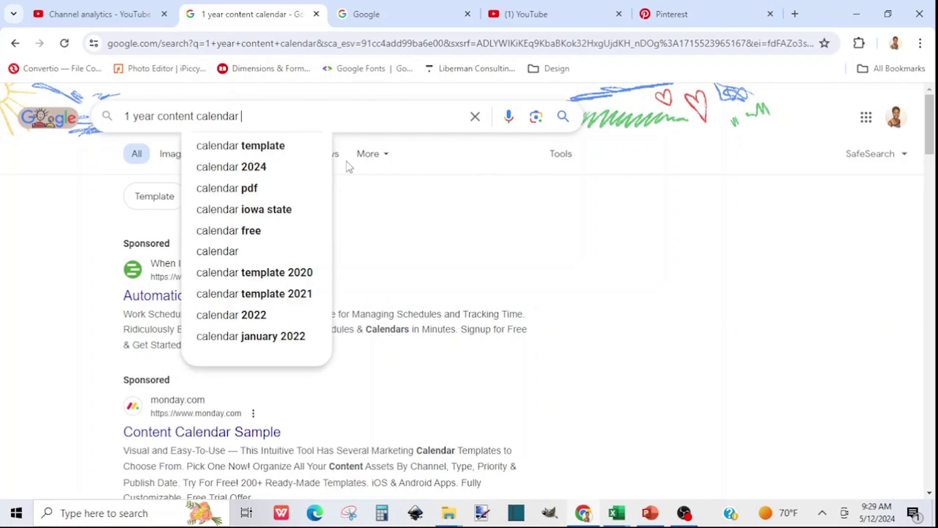
{"action": "type", "text": "d"}
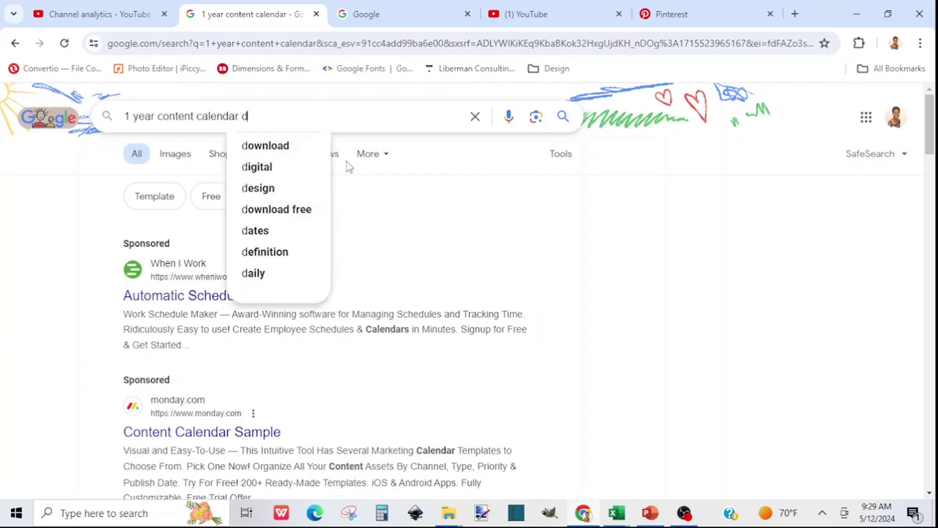
Type '1 year content calendar' into YouTube's search box and keep its suggestions showing.
{"action": "left_click", "coordinate": [531, 22]}
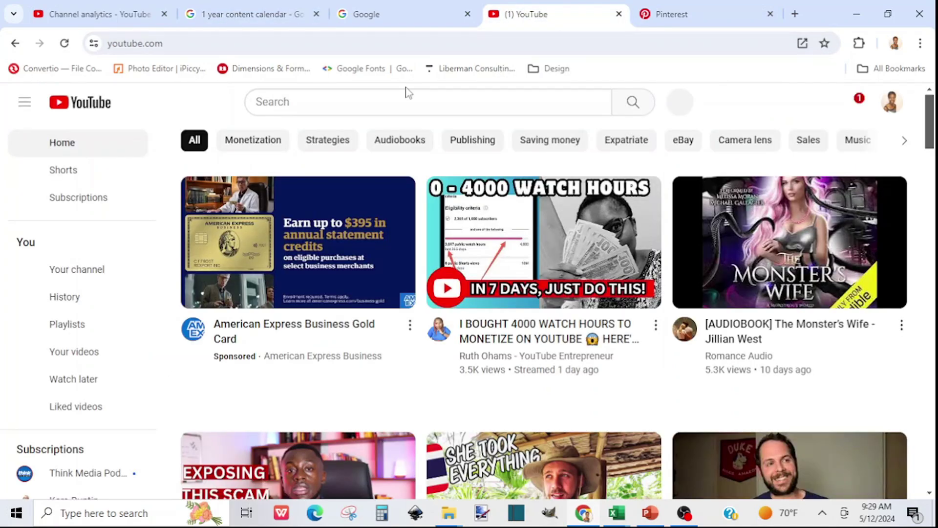
{"action": "left_click", "coordinate": [407, 95]}
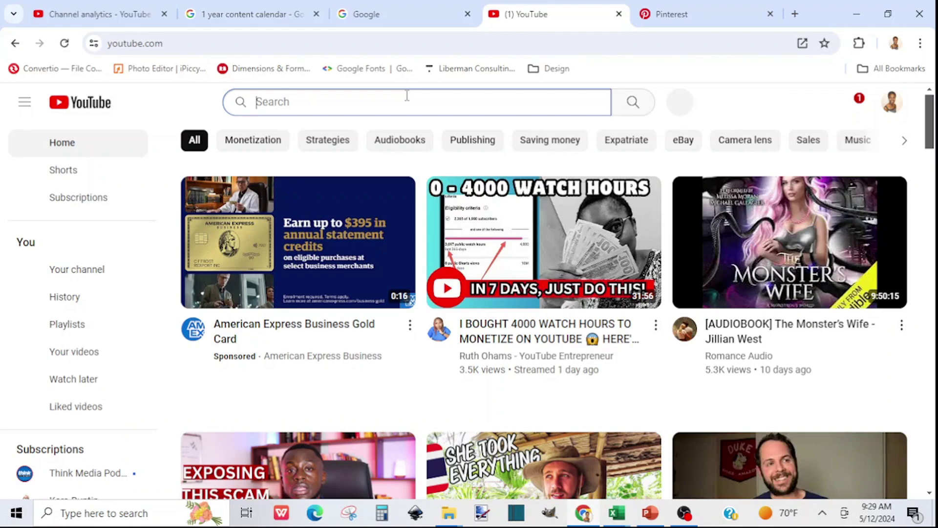
{"action": "type", "text": "1 year "}
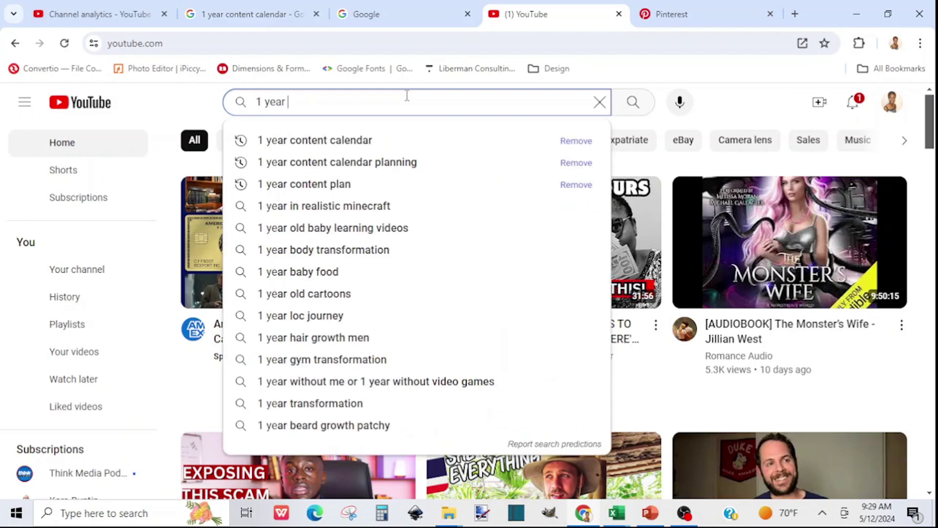
{"action": "type", "text": "content"}
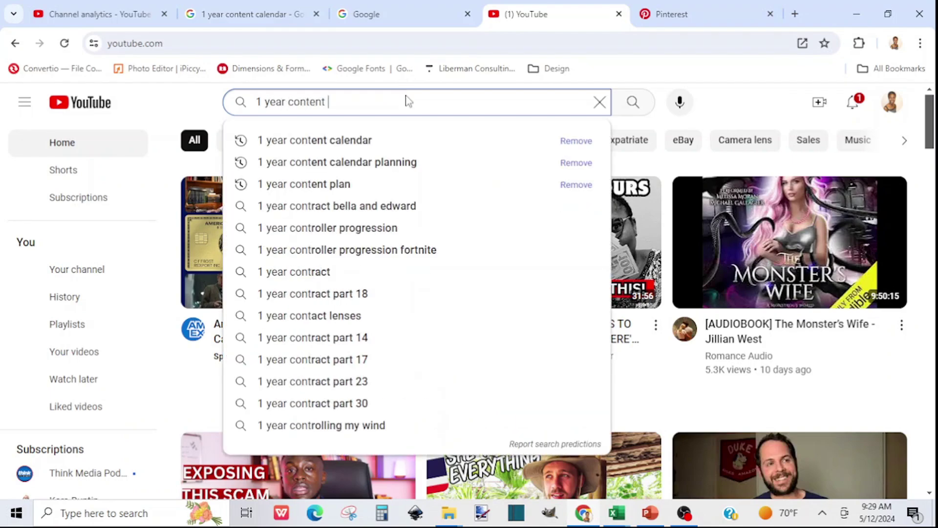
{"action": "type", "text": " calendar"}
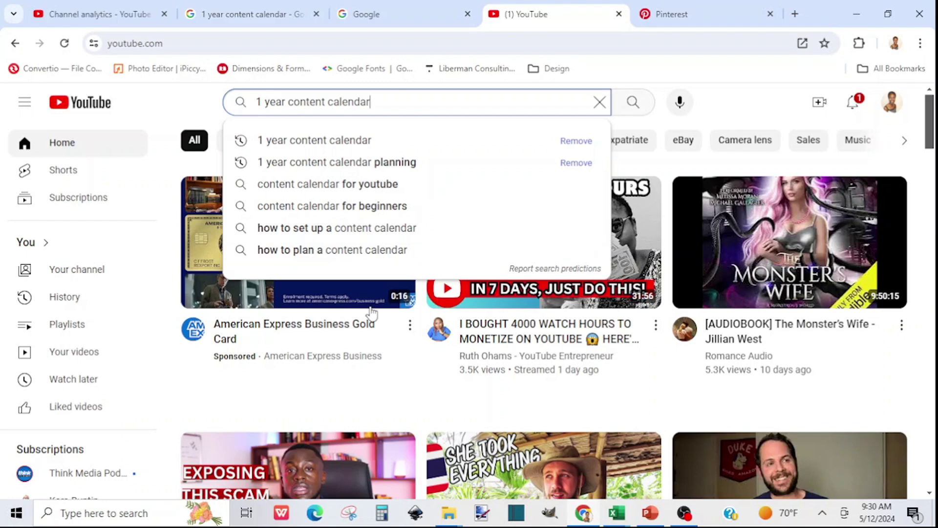
{"action": "left_click", "coordinate": [350, 516]}
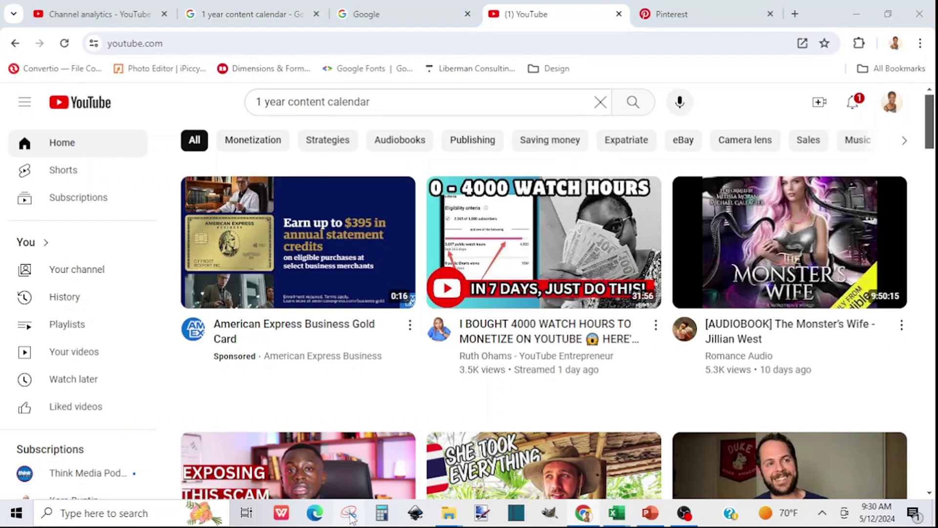
{"action": "left_click", "coordinate": [368, 100]}
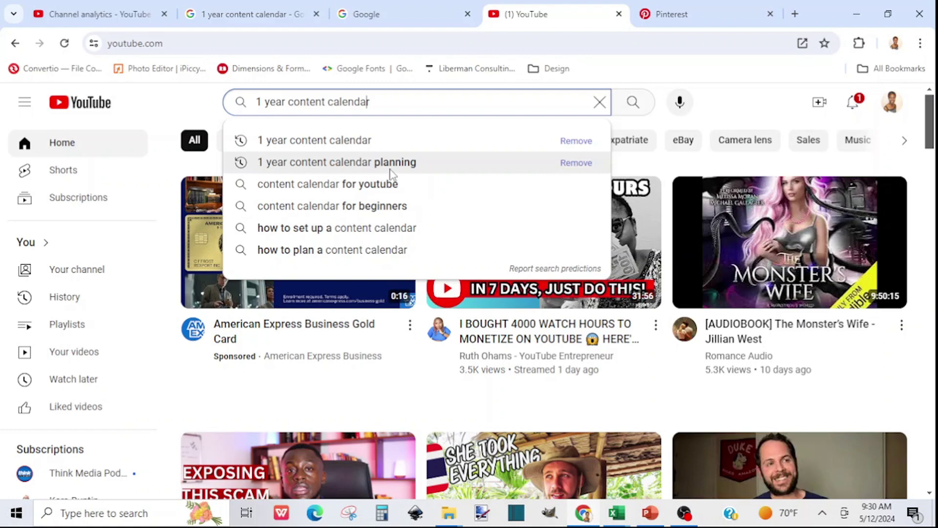
Enter '1 year content calendar planning,' in cell AR9 of the Keyword Search workbook.
{"action": "left_click", "coordinate": [619, 520]}
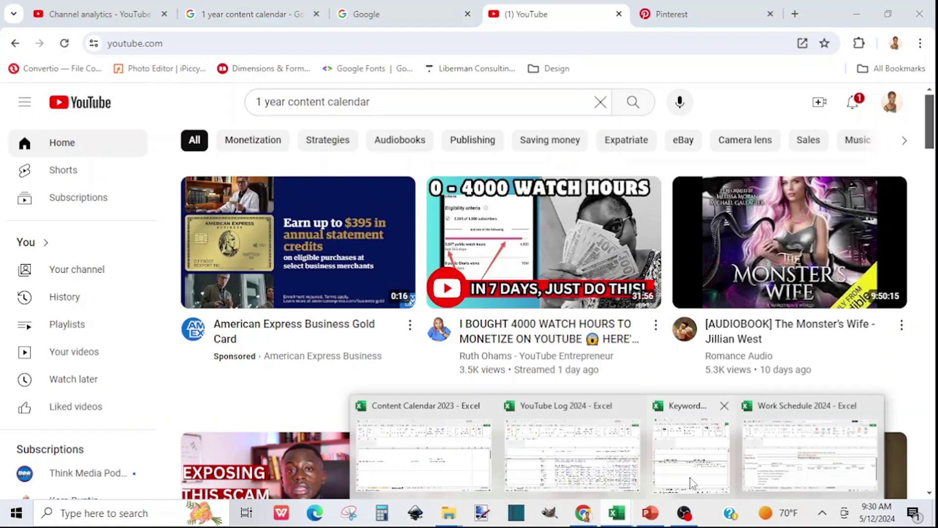
{"action": "left_click", "coordinate": [692, 484]}
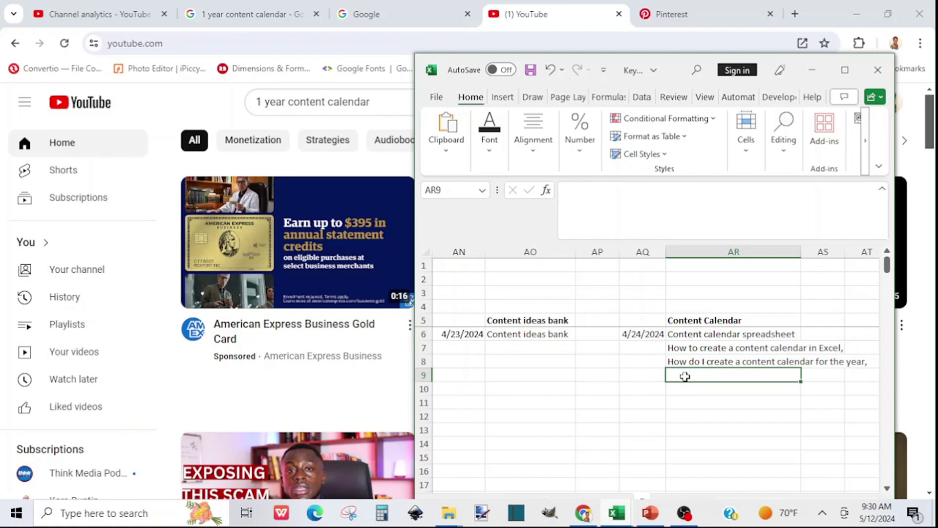
{"action": "type", "text": "1 year"}
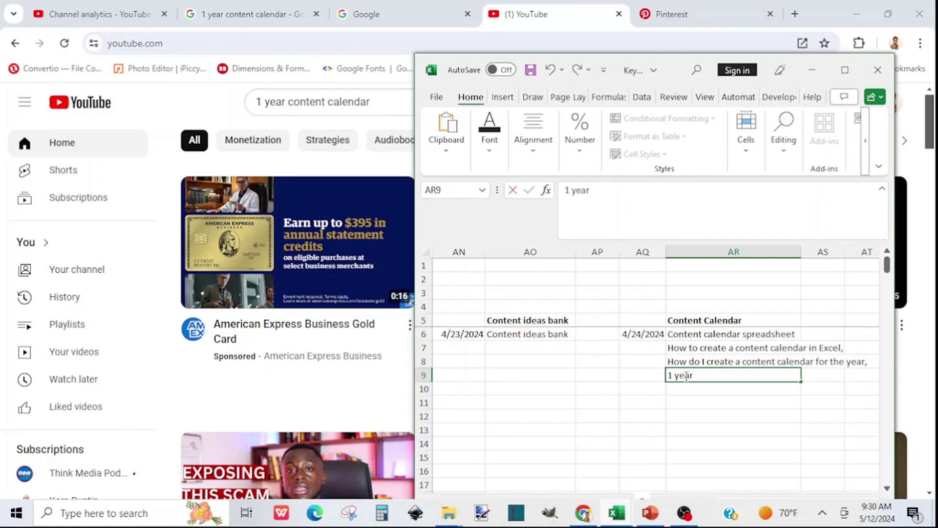
{"action": "type", "text": " content calendar"}
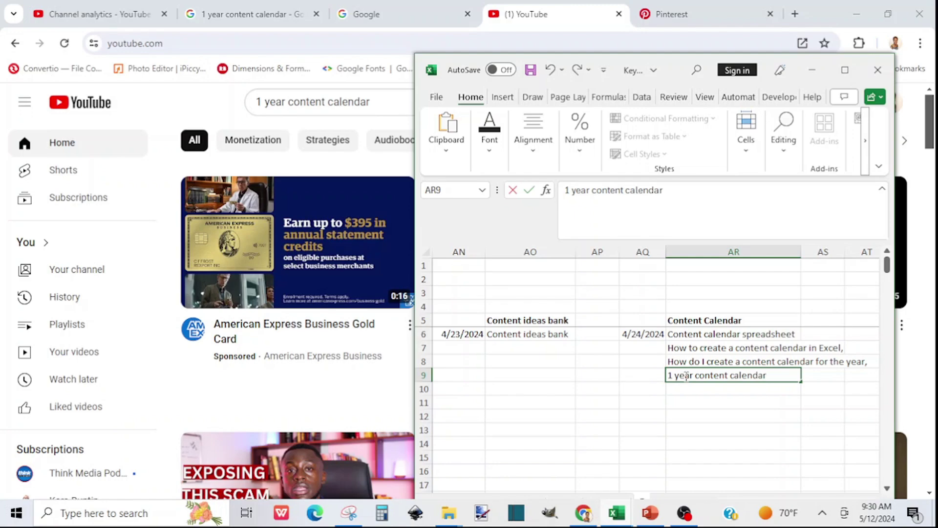
{"action": "type", "text": " planning"}
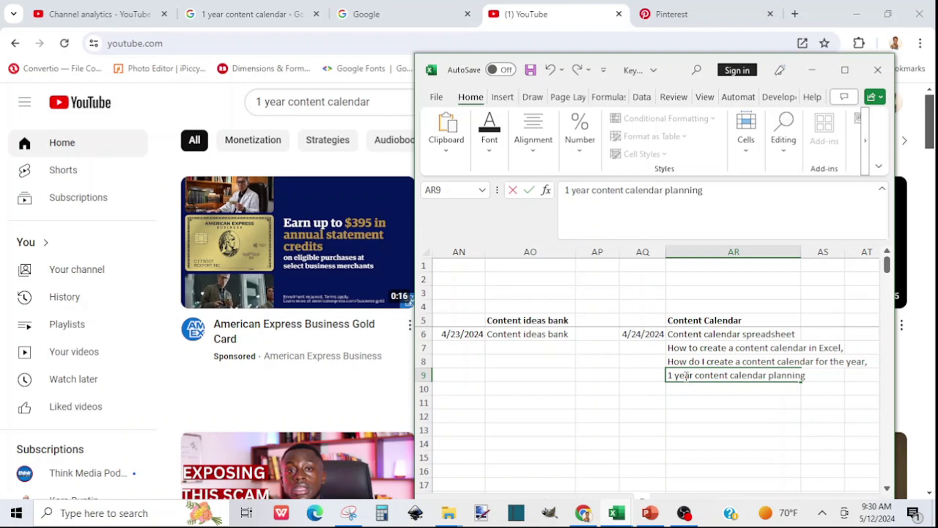
{"action": "type", "text": ","}
{"action": "key", "text": "Return"}
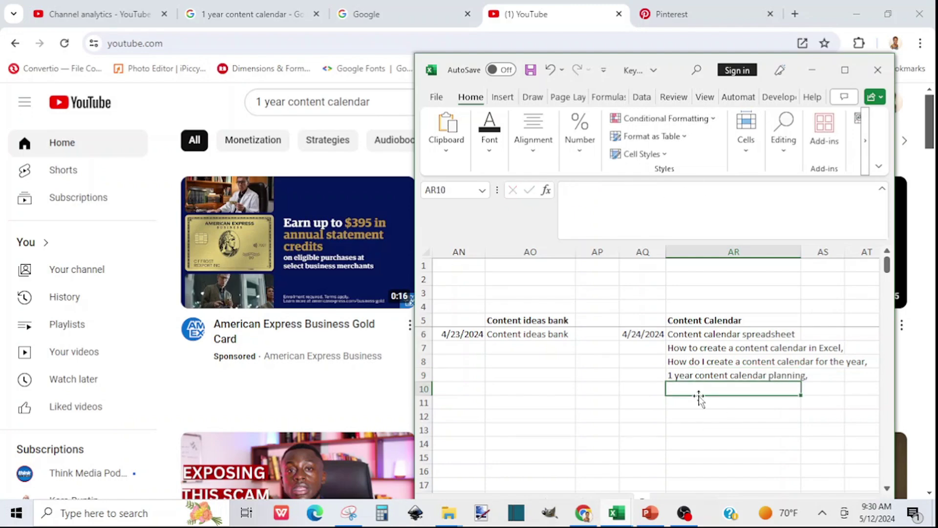
{"action": "left_click", "coordinate": [274, 102]}
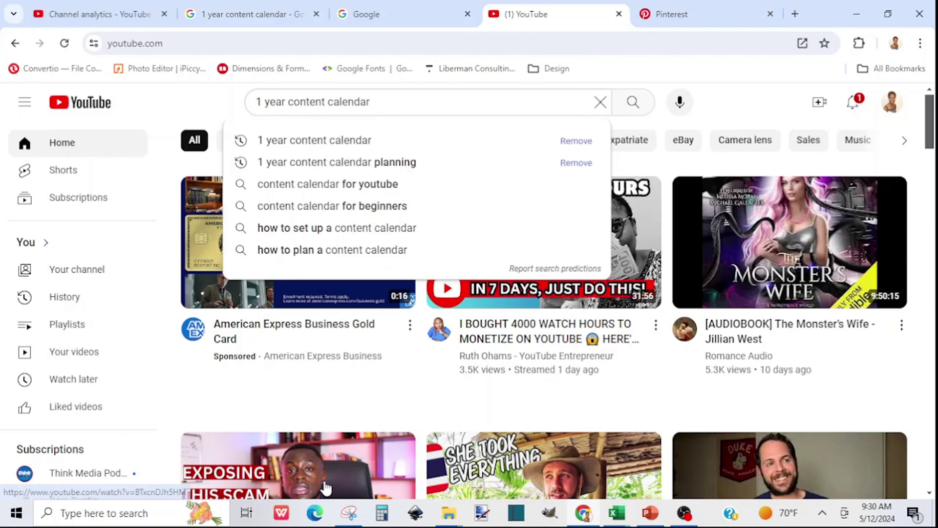
Snip YouTube's search box together with its open suggestion list.
{"action": "left_click", "coordinate": [348, 512]}
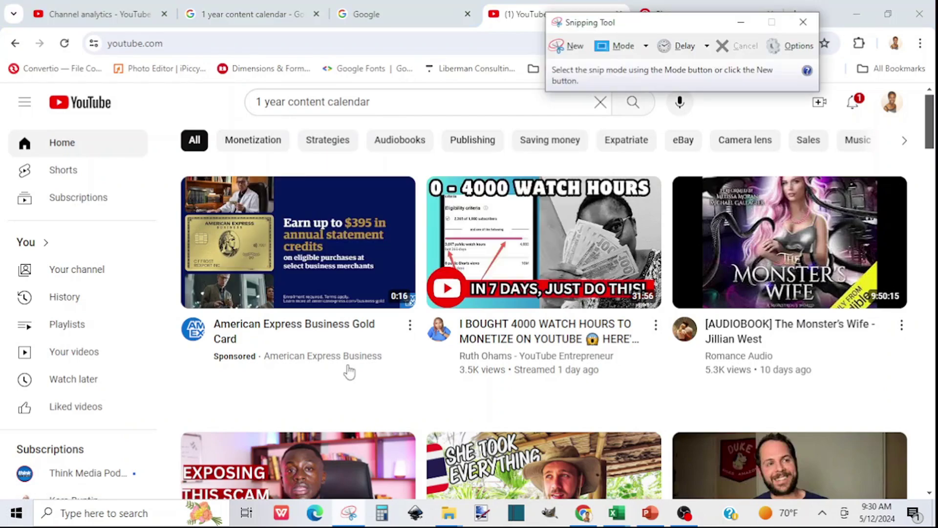
{"action": "left_click", "coordinate": [567, 45]}
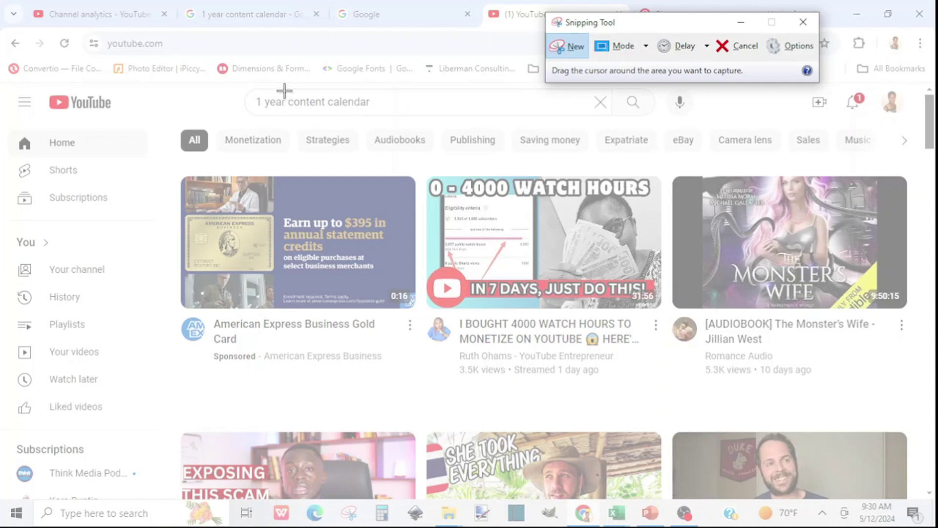
{"action": "left_click", "coordinate": [748, 27]}
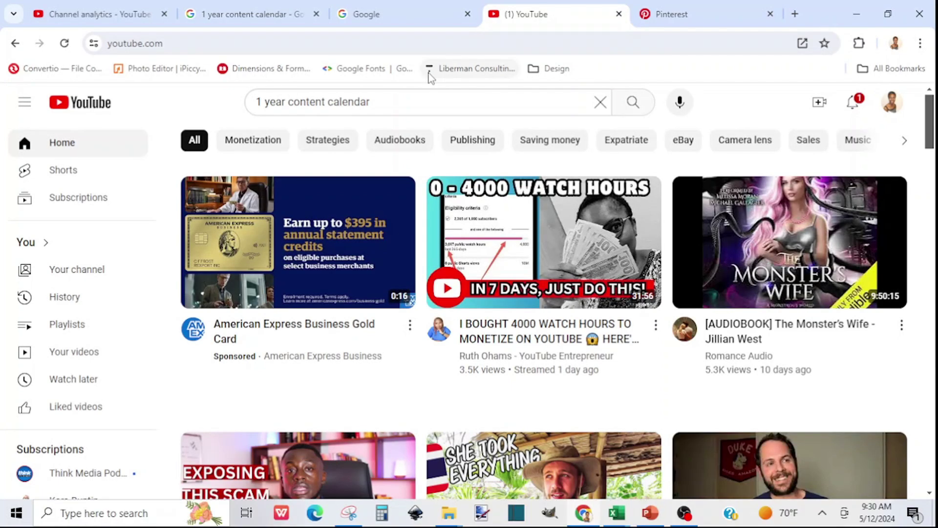
{"action": "left_click", "coordinate": [311, 99]}
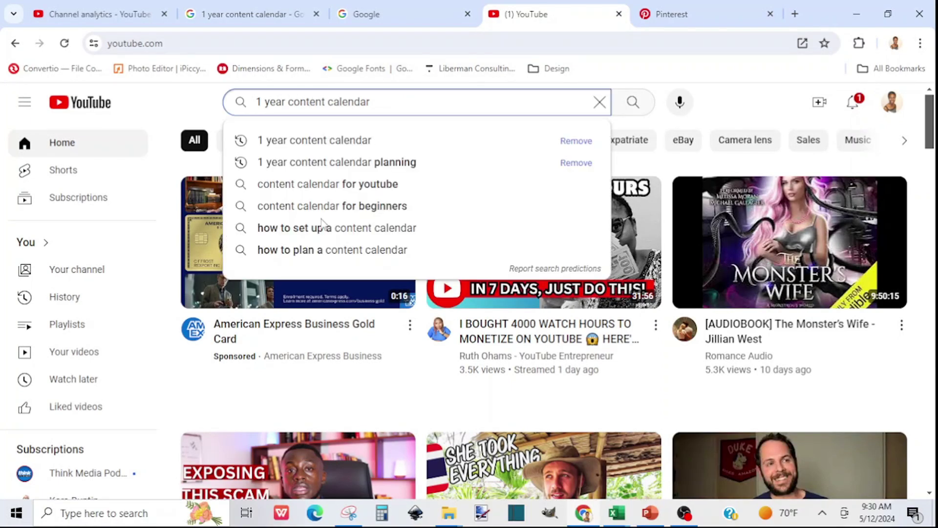
{"action": "left_click", "coordinate": [348, 513]}
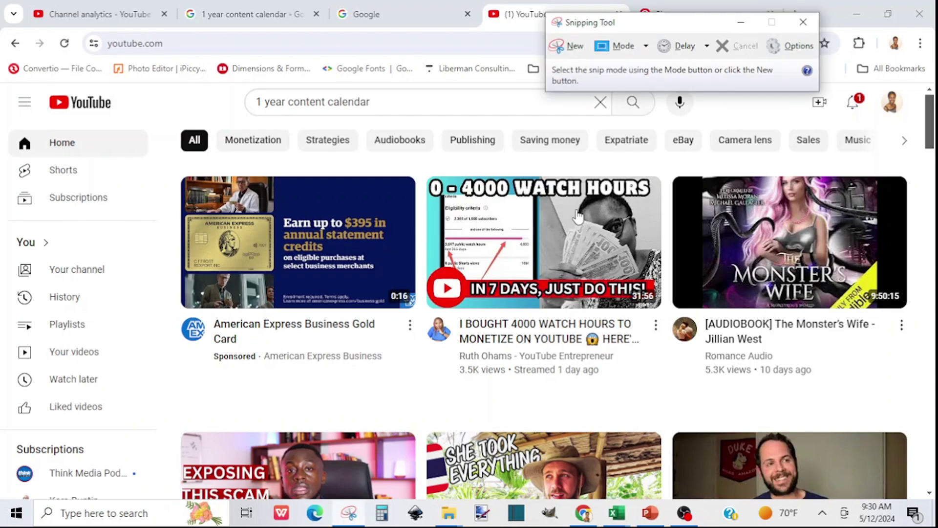
{"action": "left_click", "coordinate": [302, 100]}
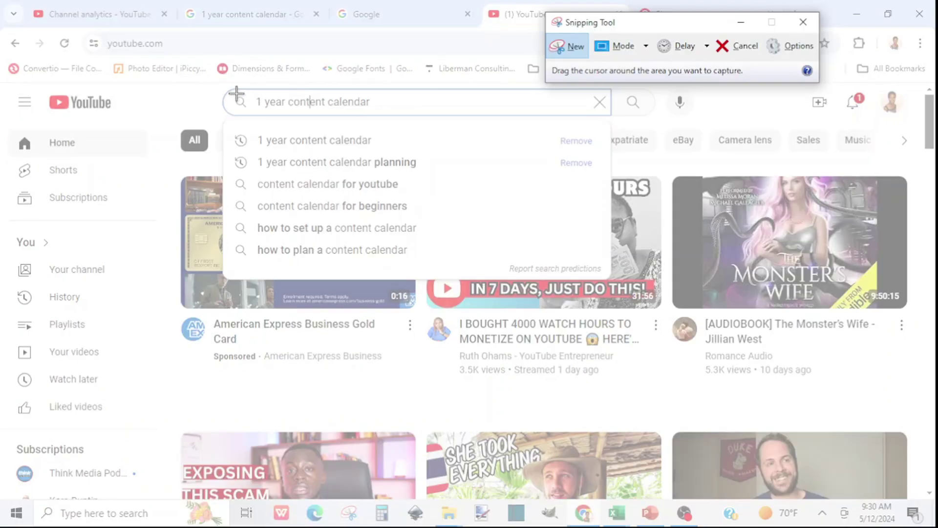
{"action": "left_click_drag", "start_coordinate": [206, 84], "coordinate": [442, 267]}
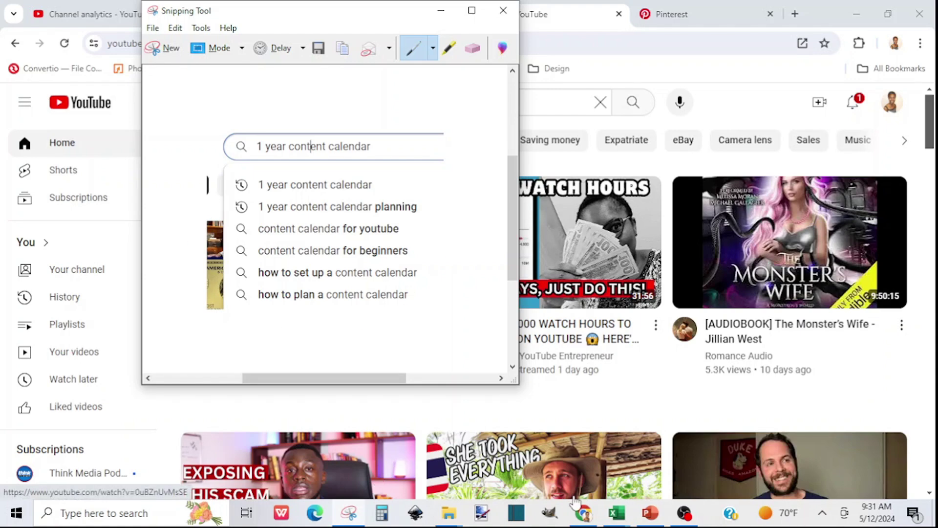
Bring the Keyword Search workbook forward and place the snip window to its left.
{"action": "left_click", "coordinate": [619, 516]}
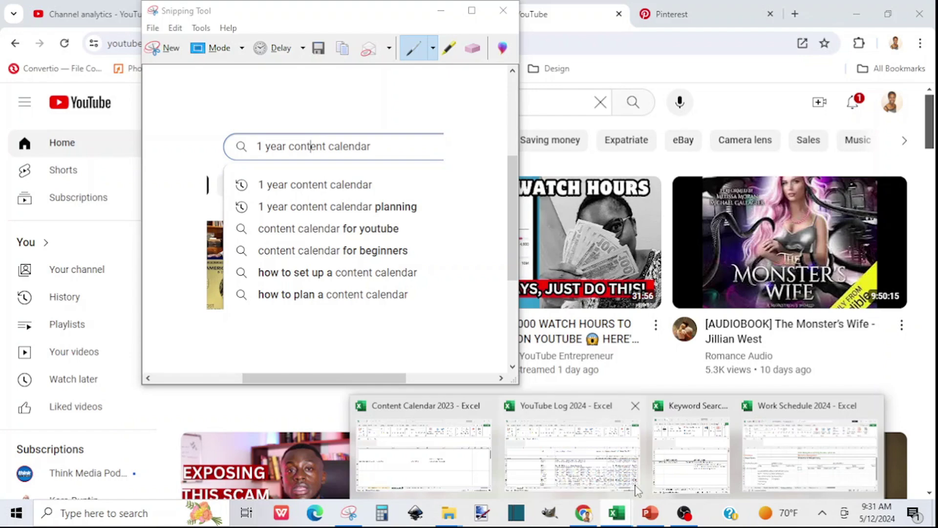
{"action": "left_click", "coordinate": [691, 478]}
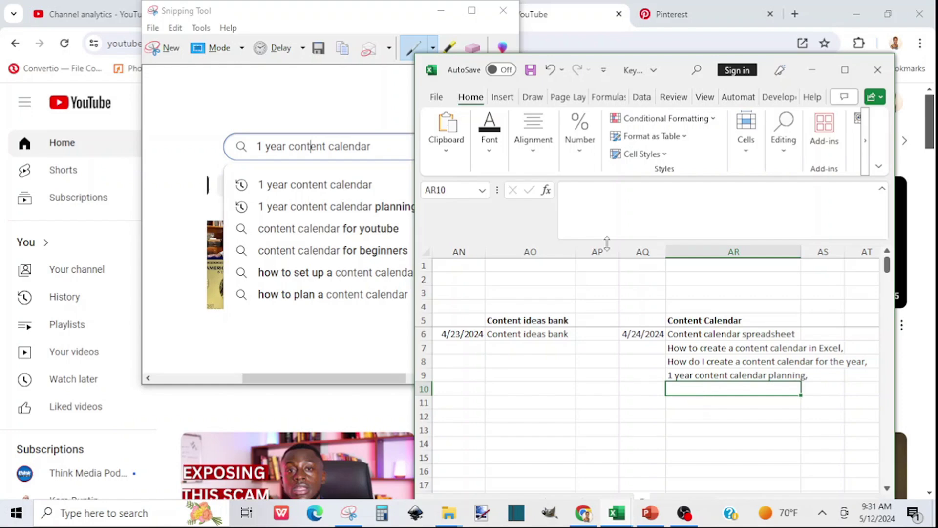
{"action": "left_click", "coordinate": [271, 22]}
{"action": "left_click_drag", "start_coordinate": [271, 22], "coordinate": [215, 25]}
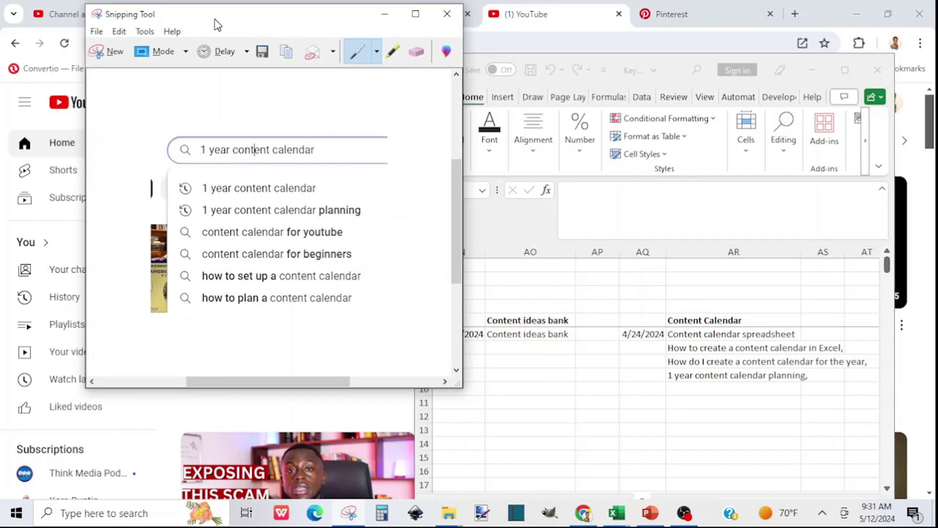
{"action": "left_click", "coordinate": [679, 389]}
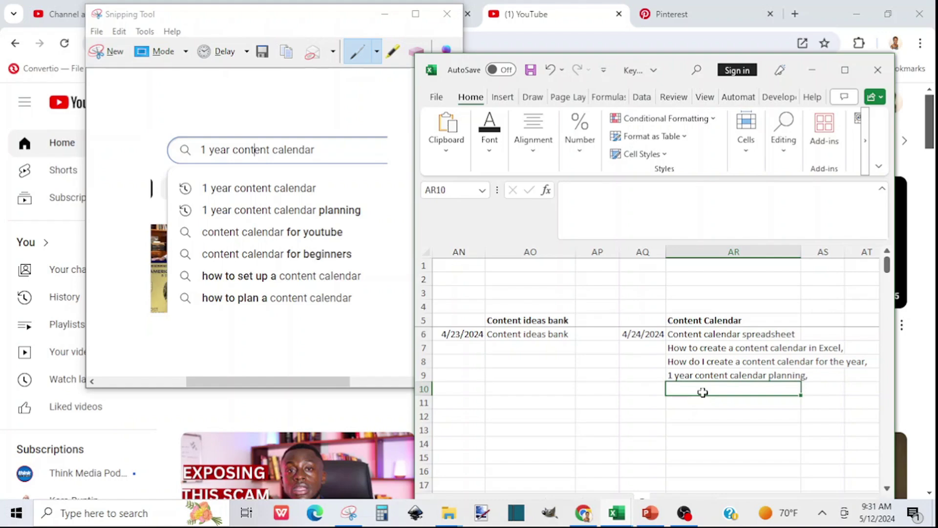
Enter 'content calendar for youtube,', 'how to plan a content calendar,' and 'how to set up a content calendar,' in AR10–AR12.
{"action": "type", "text": "content"}
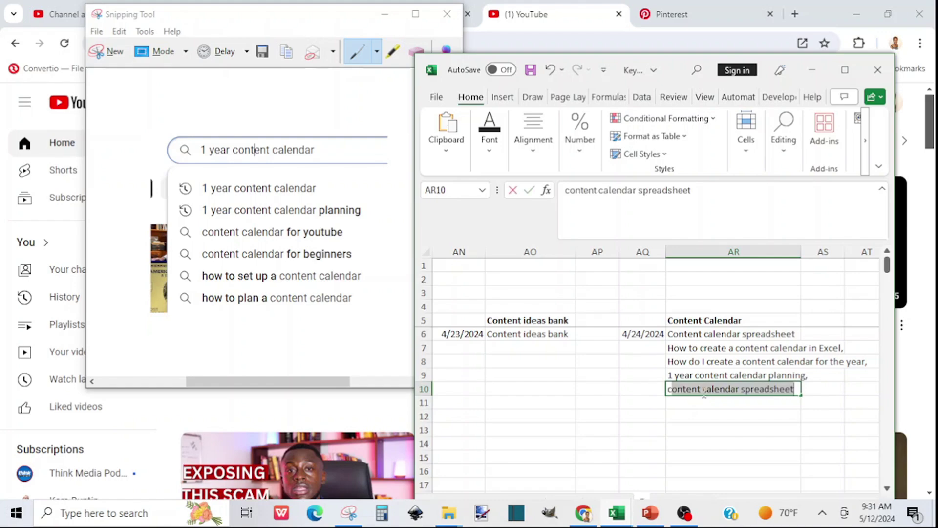
{"action": "type", "text": " calendar"}
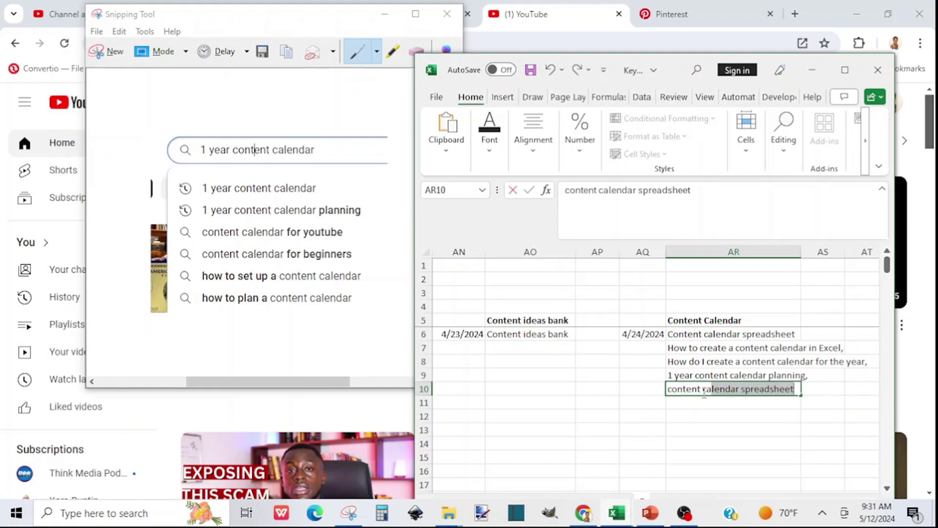
{"action": "type", "text": " fo"}
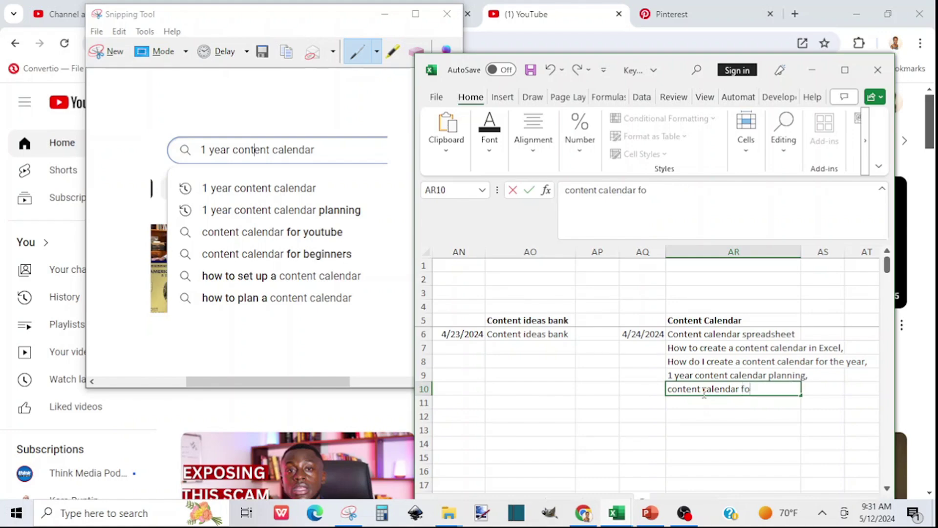
{"action": "type", "text": "r youtube,"}
{"action": "key", "text": "Return"}
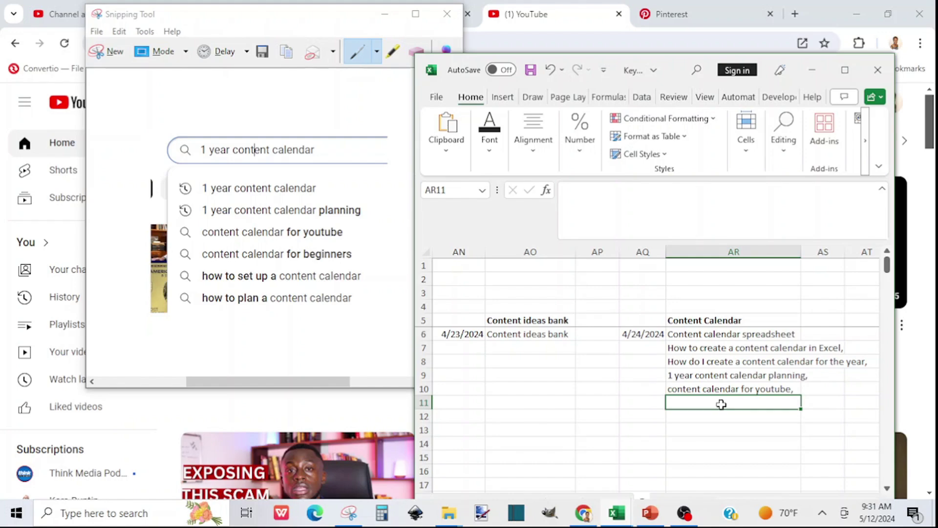
{"action": "type", "text": "how t"}
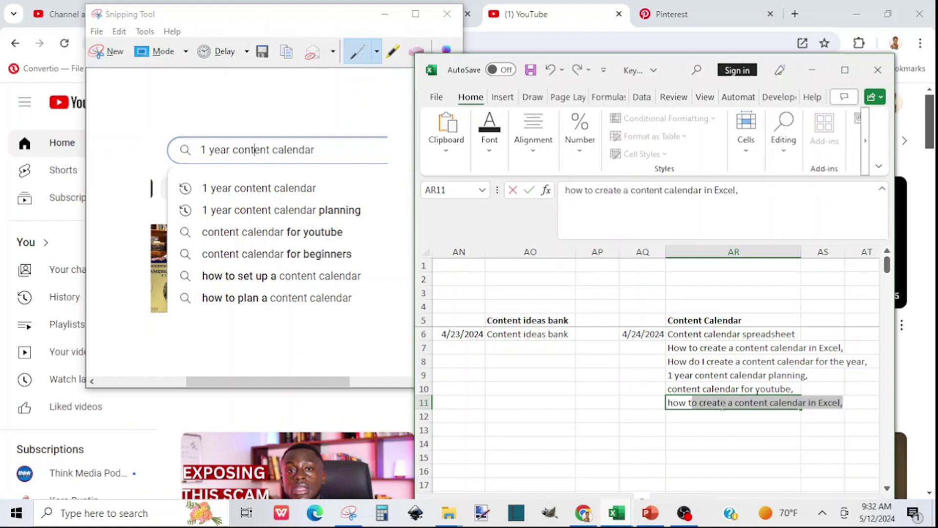
{"action": "type", "text": "o plan"}
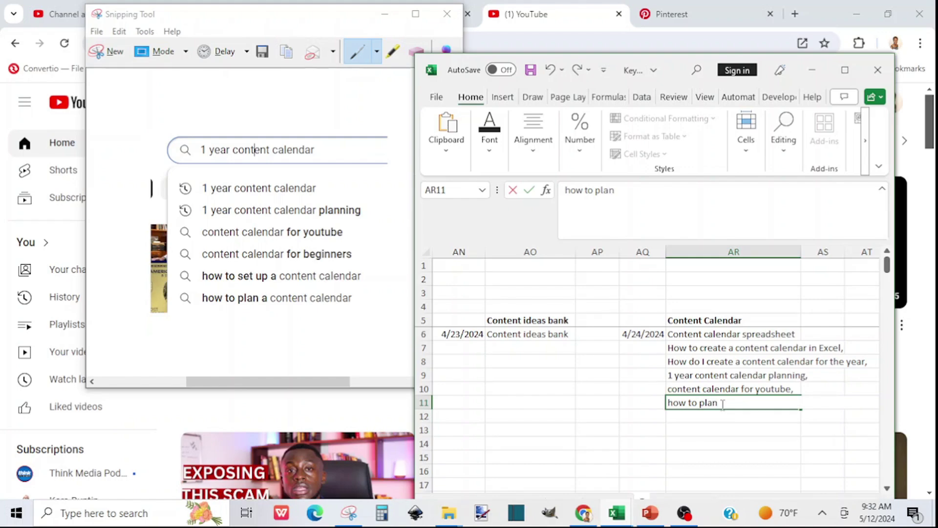
{"action": "type", "text": " a content calendar,"}
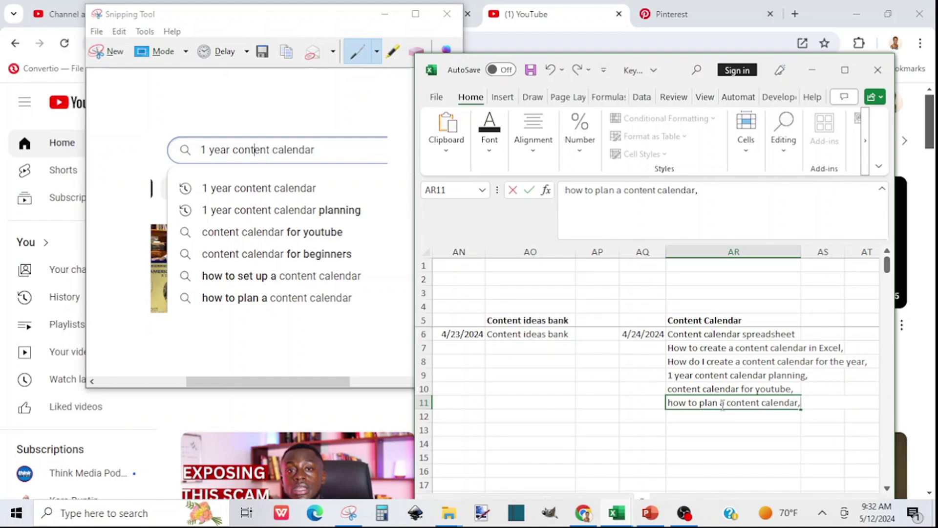
{"action": "key", "text": "Return"}
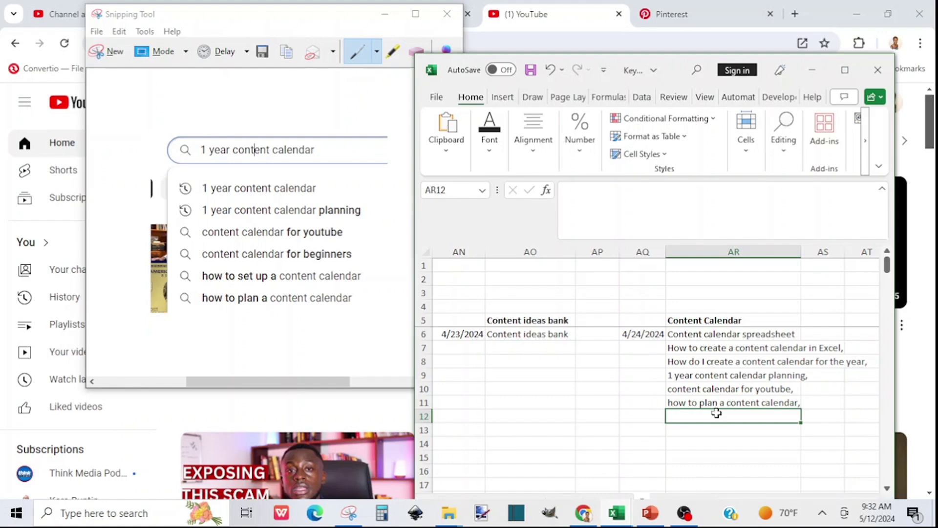
{"action": "type", "text": "how to set up"}
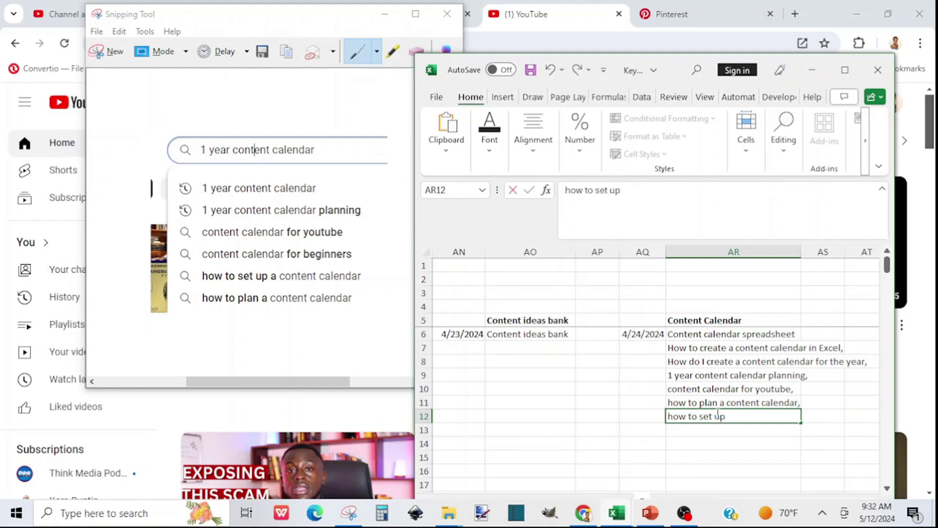
{"action": "type", "text": " a content calendar,"}
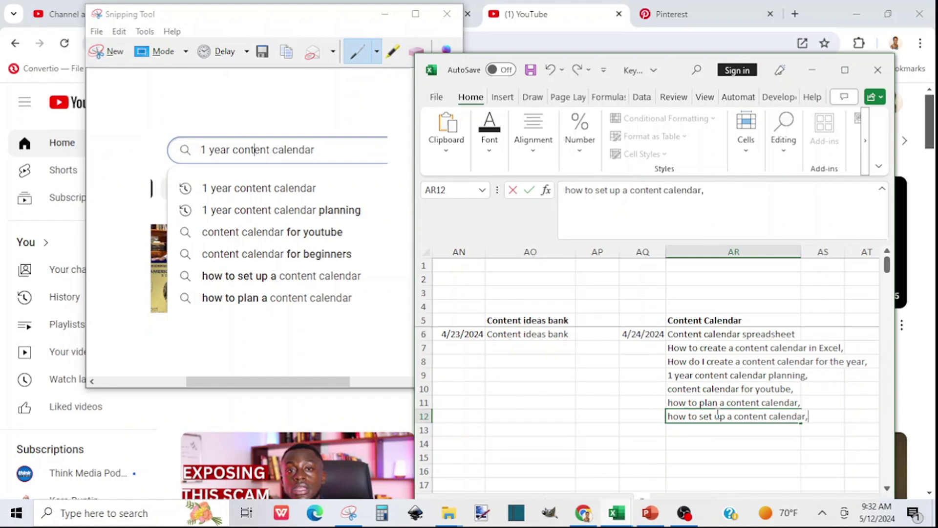
{"action": "key", "text": "Return"}
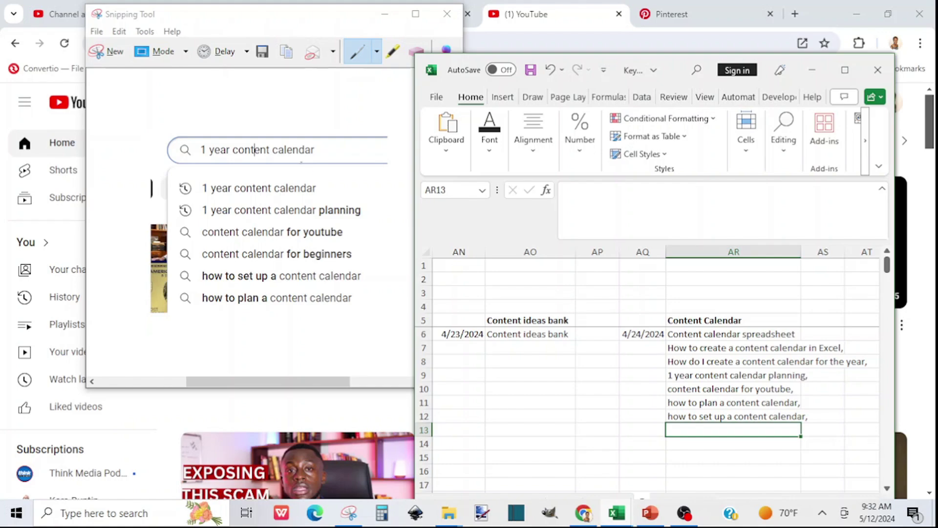
{"action": "left_click", "coordinate": [385, 14]}
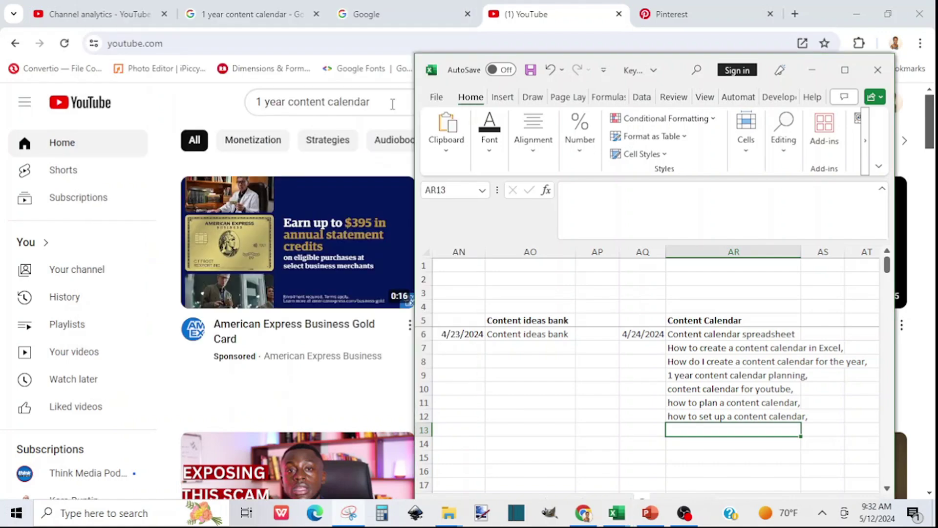
View YouTube suggestions for '1 year content calendar' followed by a, b, c and d.
{"action": "left_click", "coordinate": [373, 102]}
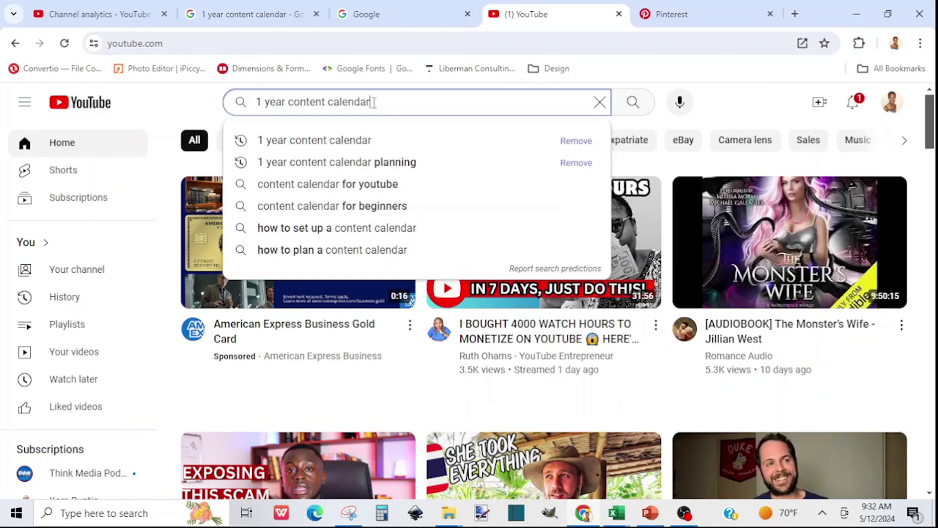
{"action": "type", "text": "a"}
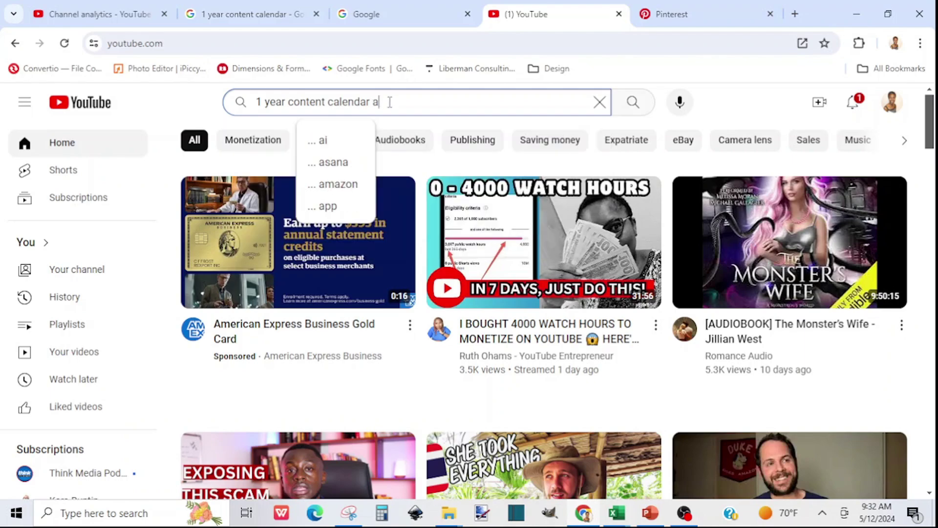
{"action": "key", "text": "BackSpace"}
{"action": "type", "text": "b"}
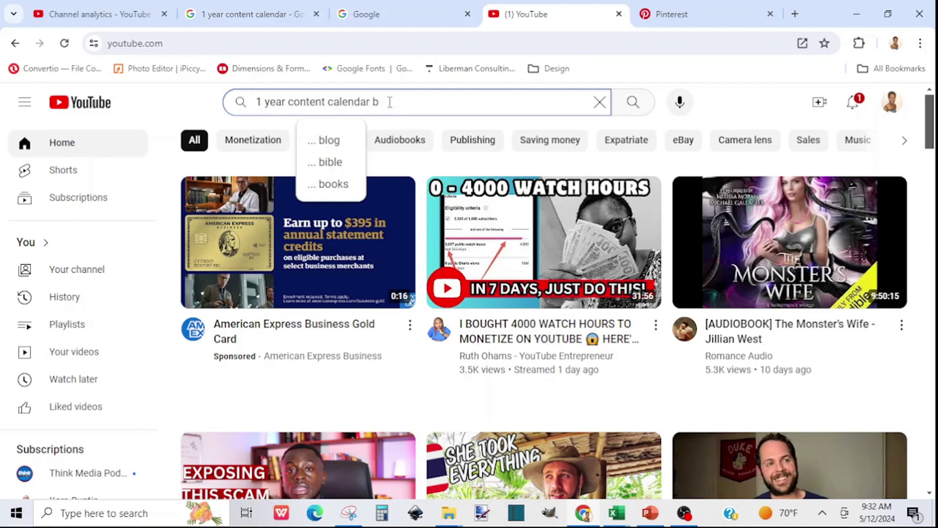
{"action": "key", "text": "BackSpace"}
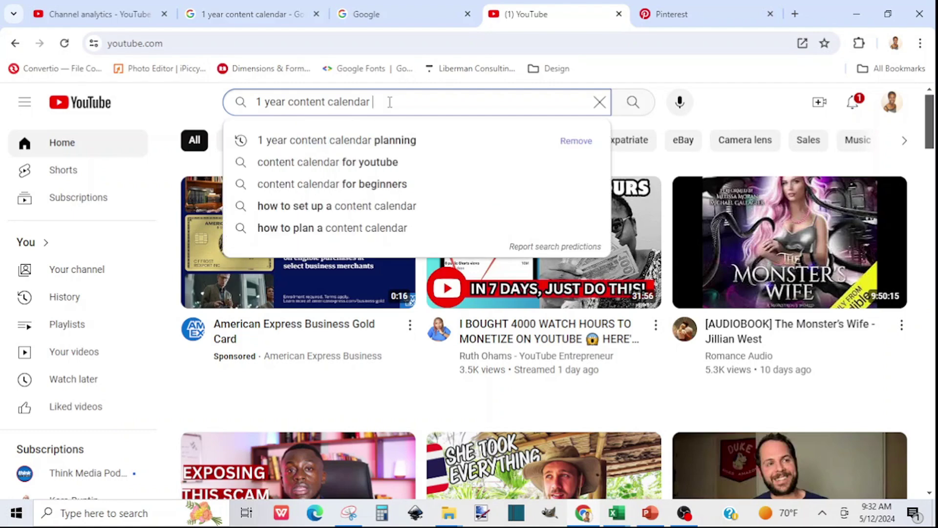
{"action": "type", "text": "c"}
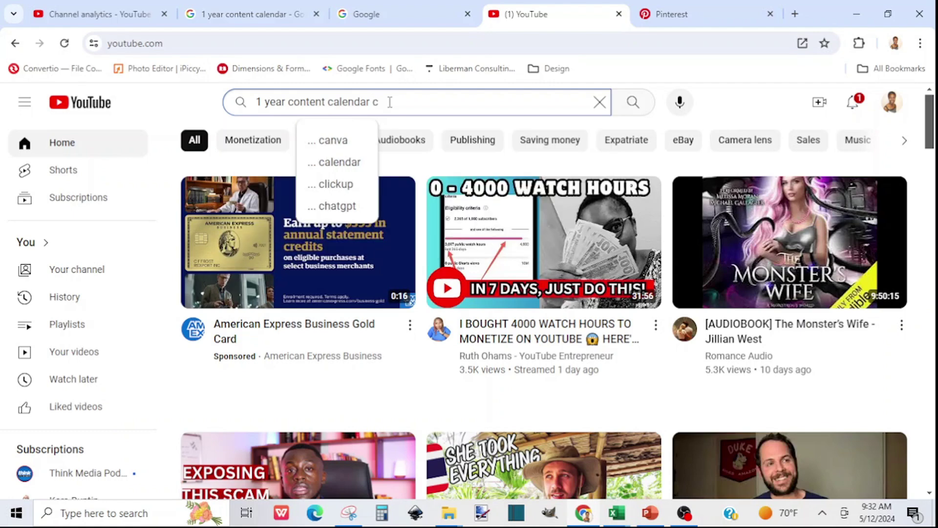
{"action": "key", "text": "BackSpace"}
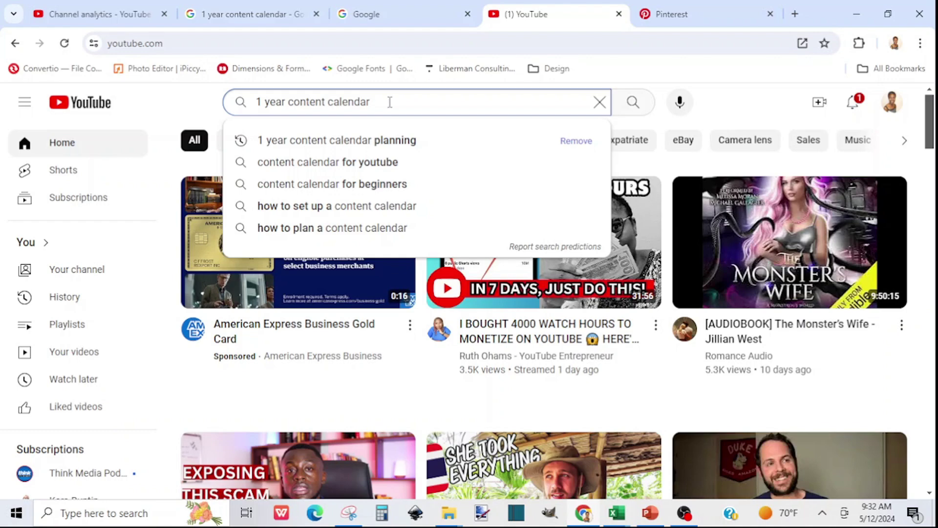
{"action": "type", "text": "d"}
View suggestions with letters a through g placed before the query, then bring up the Excel workbooks.
{"action": "left_click", "coordinate": [258, 102]}
{"action": "type", "text": "1"}
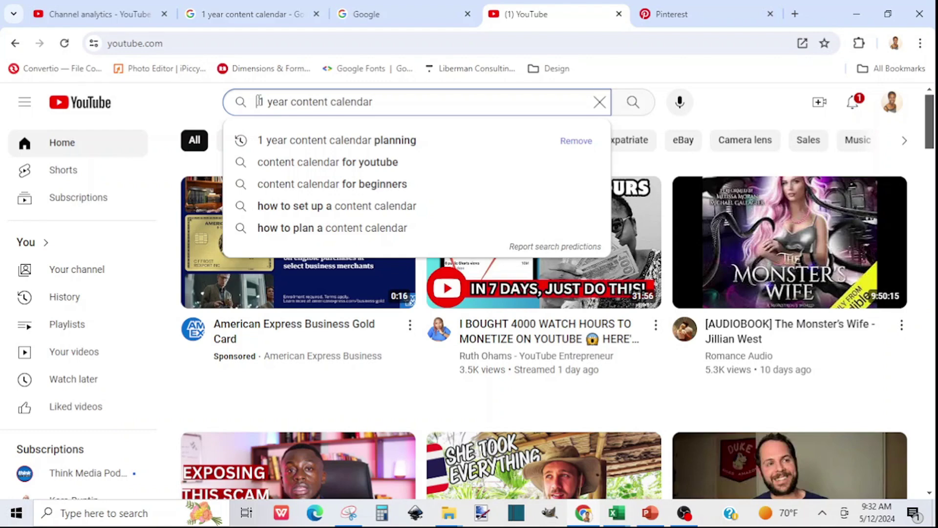
{"action": "type", "text": "A"}
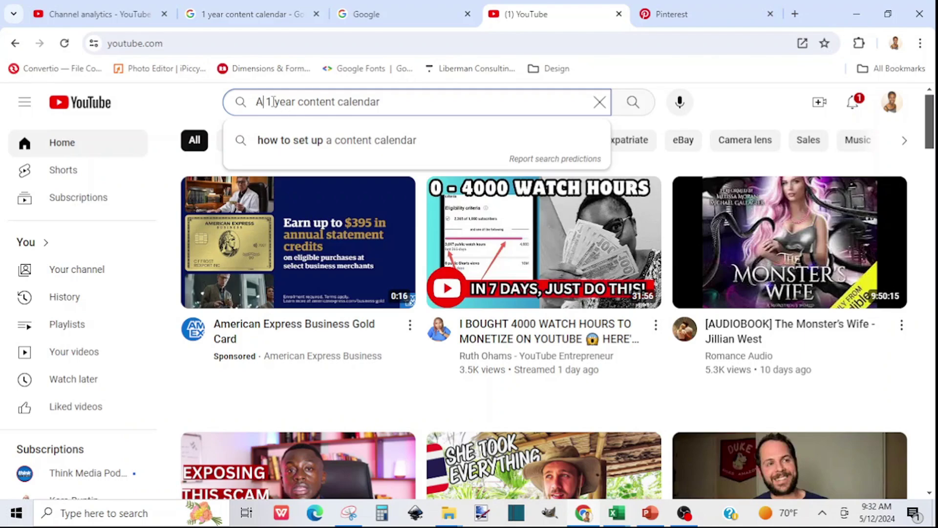
{"action": "key", "text": "BackSpace"}
{"action": "key", "text": "BackSpace"}
{"action": "type", "text": "b"}
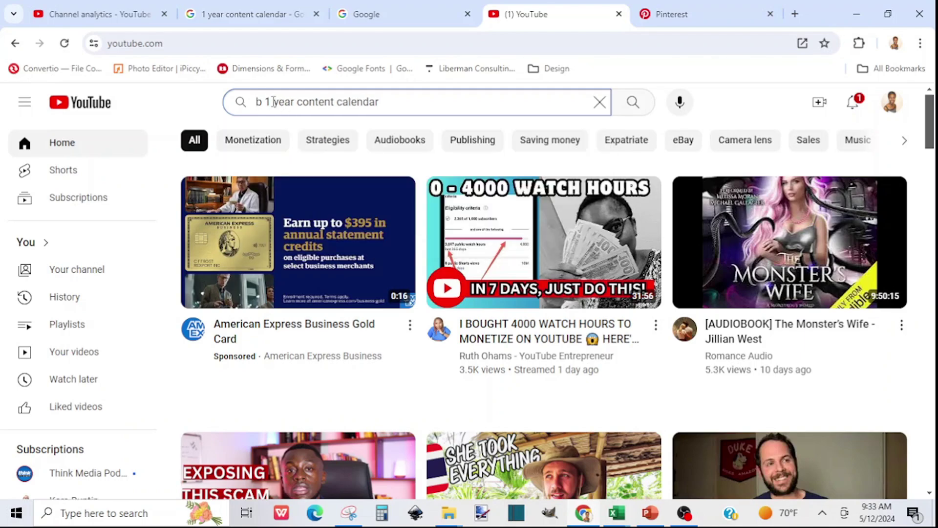
{"action": "key", "text": "BackSpace"}
{"action": "type", "text": "B"}
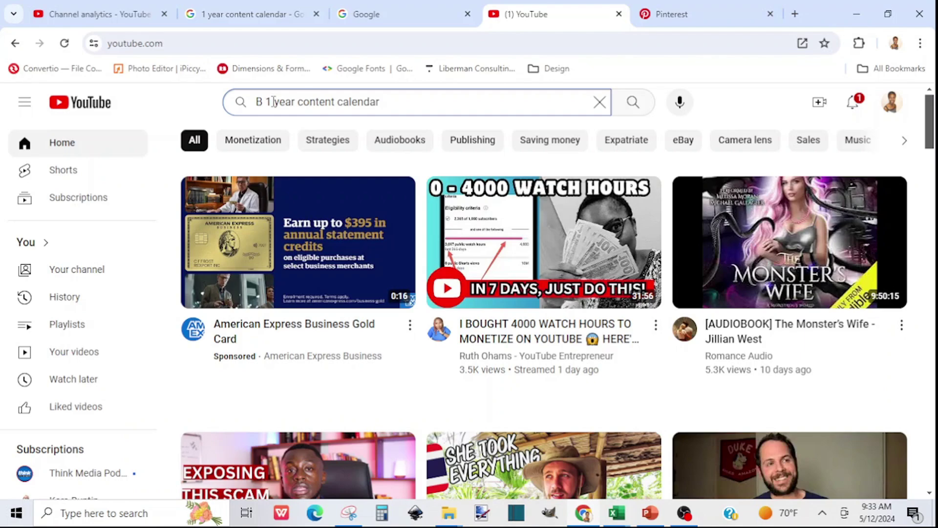
{"action": "key", "text": "BackSpace"}
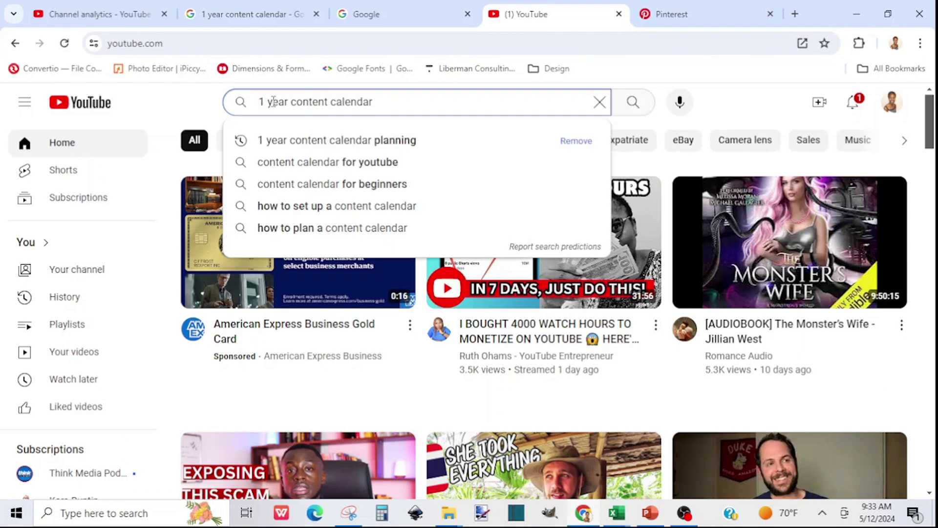
{"action": "type", "text": "b"}
{"action": "key", "text": "BackSpace"}
{"action": "type", "text": "c"}
{"action": "key", "text": "BackSpace"}
{"action": "type", "text": "d"}
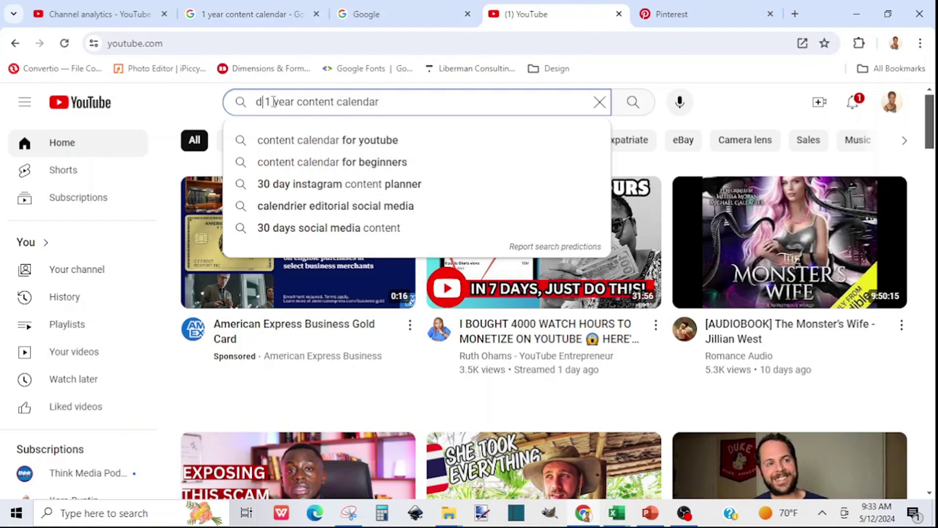
{"action": "key", "text": "BackSpace"}
{"action": "type", "text": "e"}
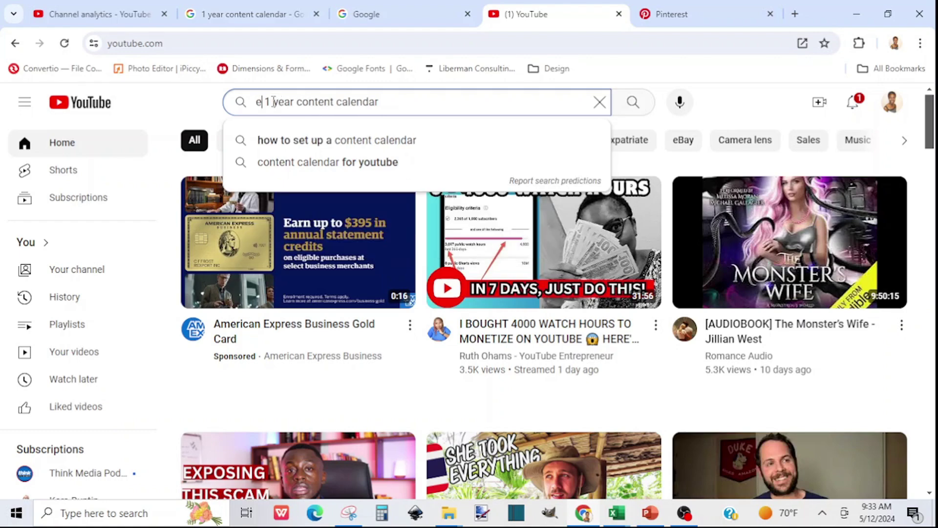
{"action": "key", "text": "BackSpace"}
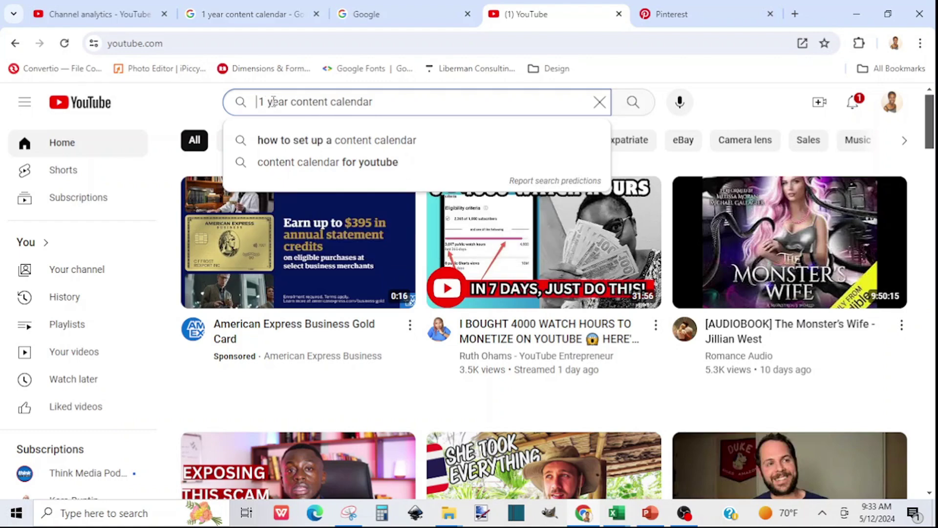
{"action": "type", "text": "f"}
{"action": "key", "text": "BackSpace"}
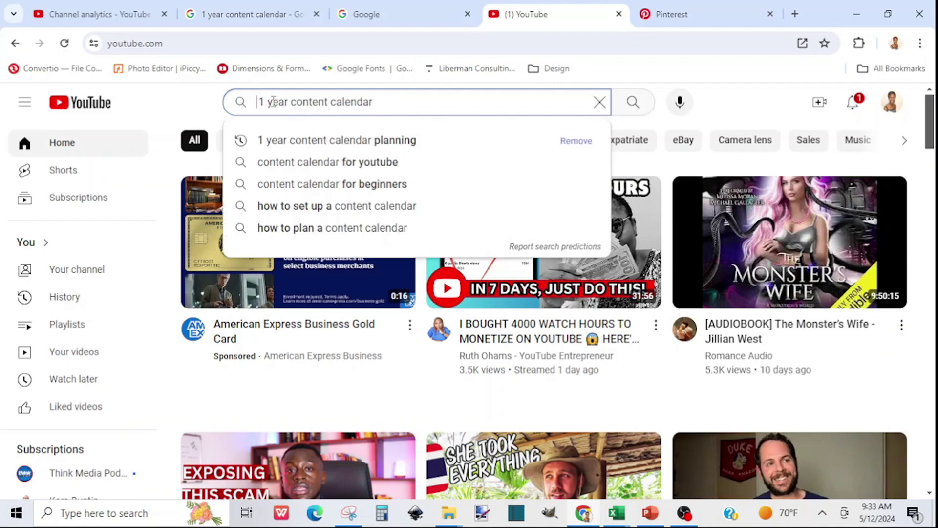
{"action": "type", "text": "g"}
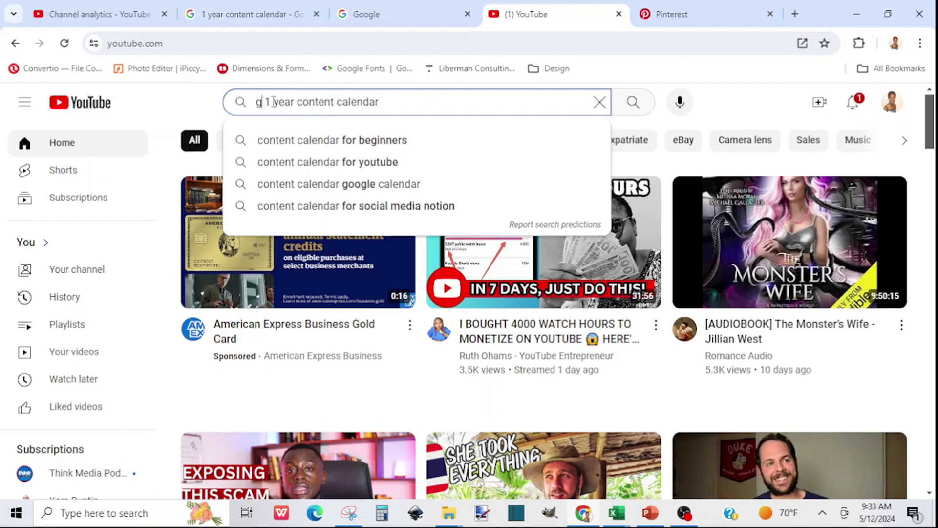
{"action": "key", "text": "BackSpace"}
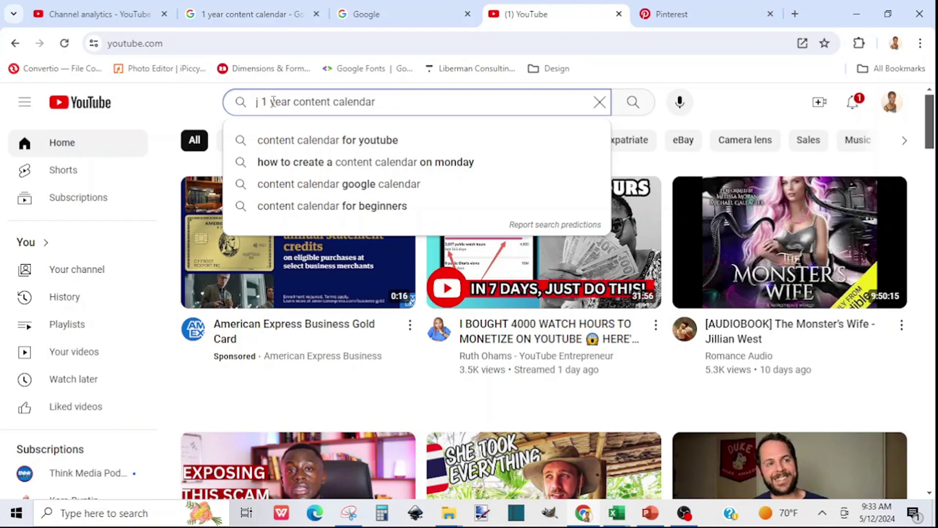
{"action": "key", "text": "BackSpace"}
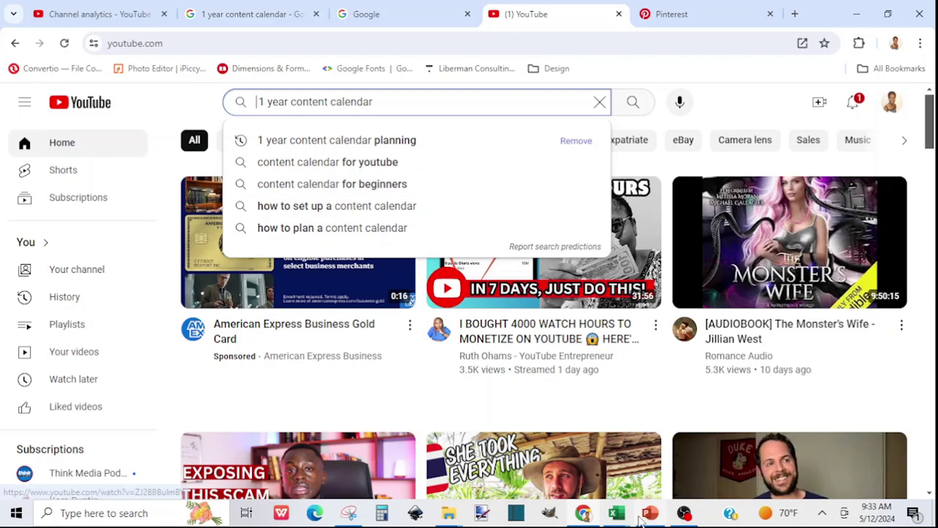
{"action": "left_click", "coordinate": [615, 512]}
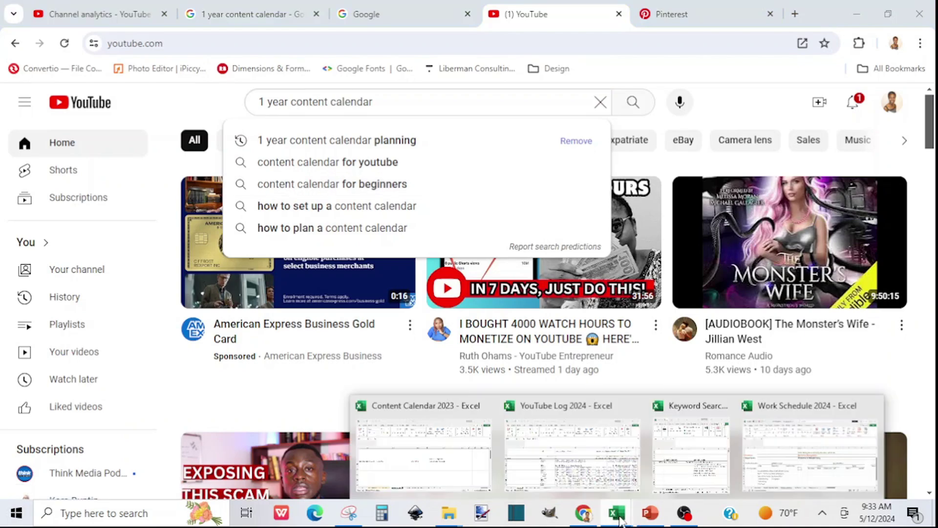
{"action": "mouse_move", "coordinate": [660, 487]}
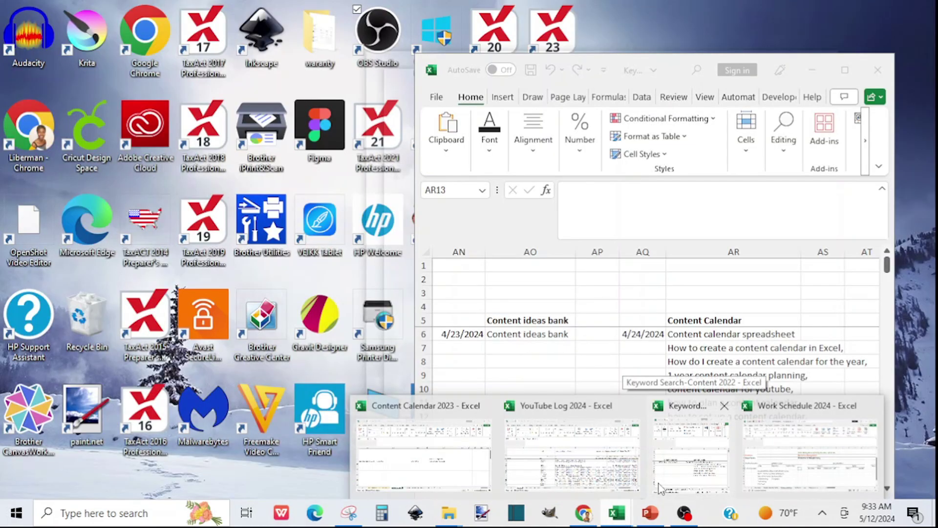
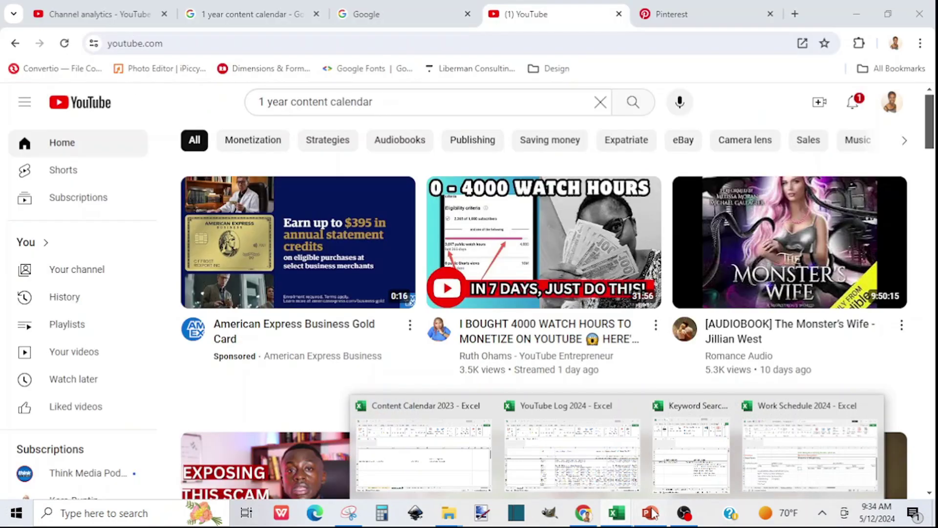
Show slide 6, 'How to record content ideas?', in PowerPoint, then bring up the keyword search workbook.
{"action": "left_click", "coordinate": [653, 513]}
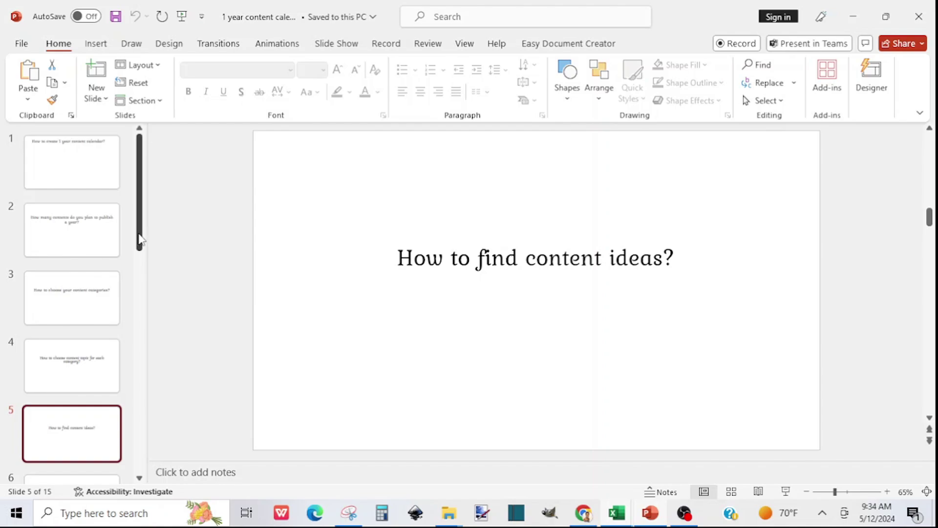
{"action": "left_click_drag", "start_coordinate": [139, 242], "coordinate": [138, 272]}
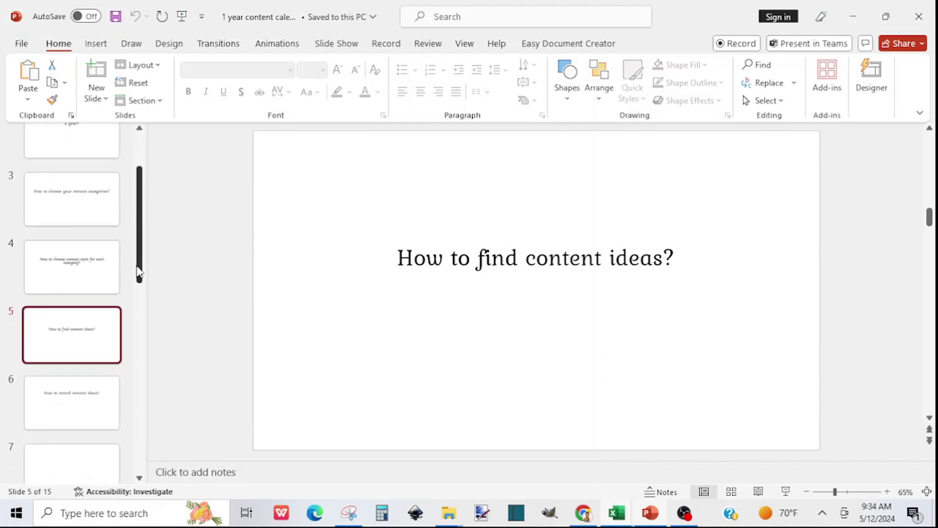
{"action": "left_click", "coordinate": [63, 405]}
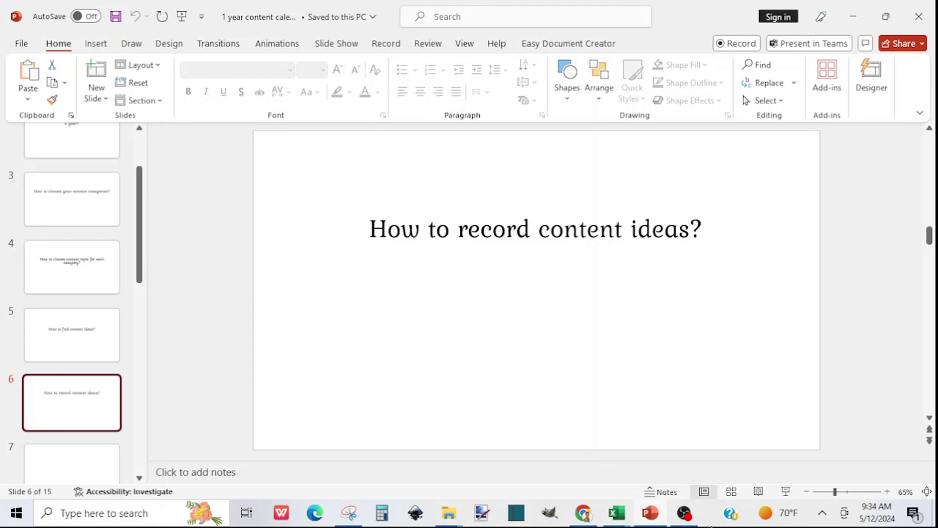
{"action": "left_click", "coordinate": [617, 520]}
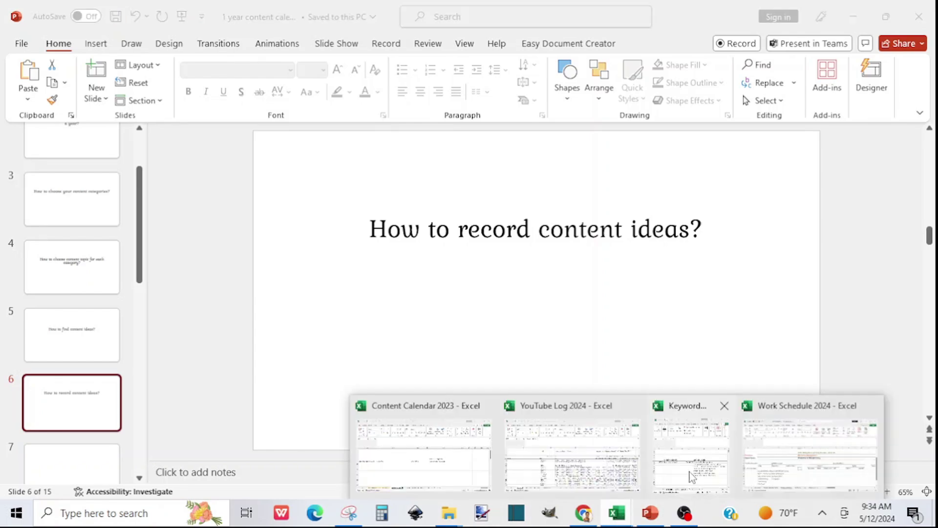
{"action": "left_click", "coordinate": [691, 477]}
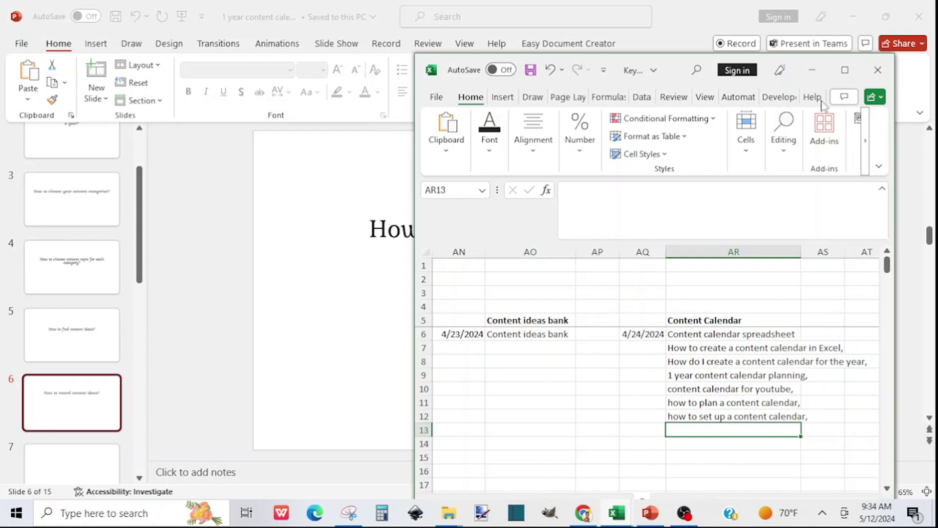
Maximize the keyword workbook and browse the swing trading keyword lists on the Finances sheet.
{"action": "left_click", "coordinate": [845, 70]}
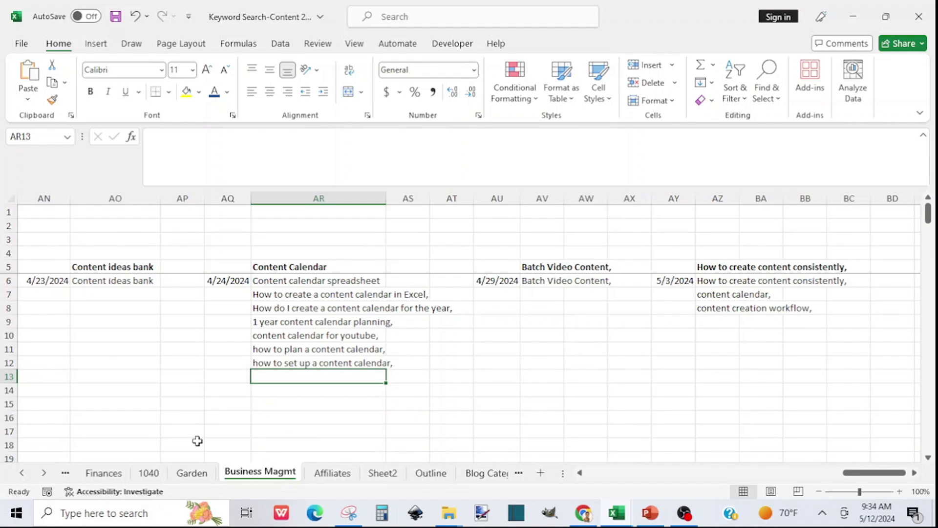
{"action": "left_click", "coordinate": [102, 474]}
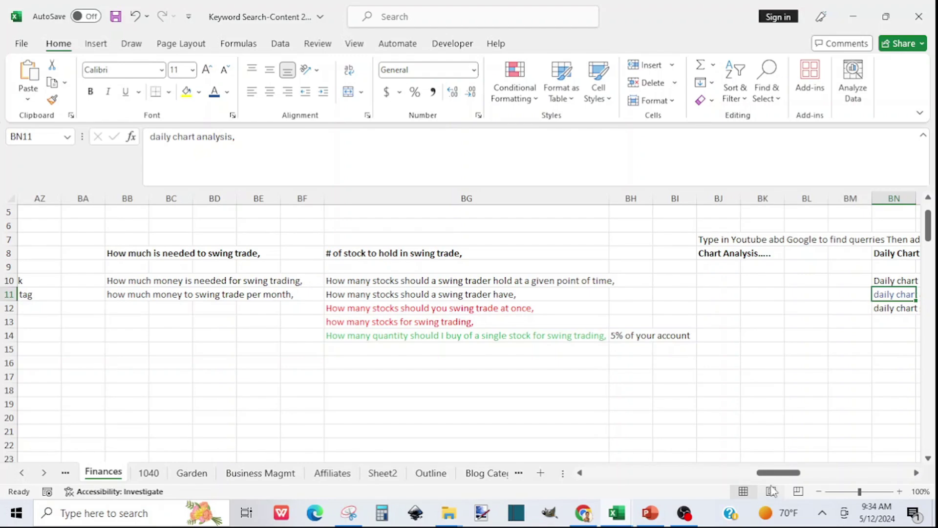
{"action": "left_click_drag", "start_coordinate": [777, 473], "coordinate": [712, 478]}
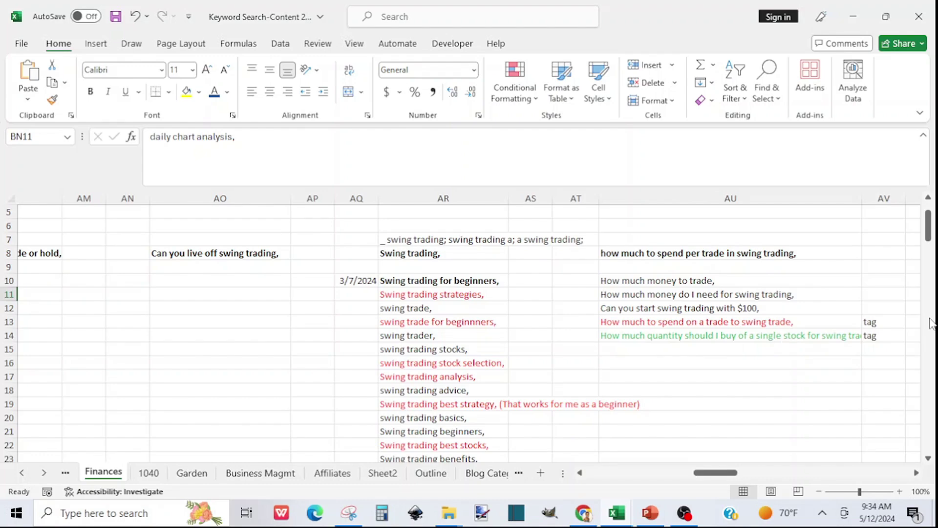
{"action": "left_click_drag", "start_coordinate": [930, 221], "coordinate": [933, 267]}
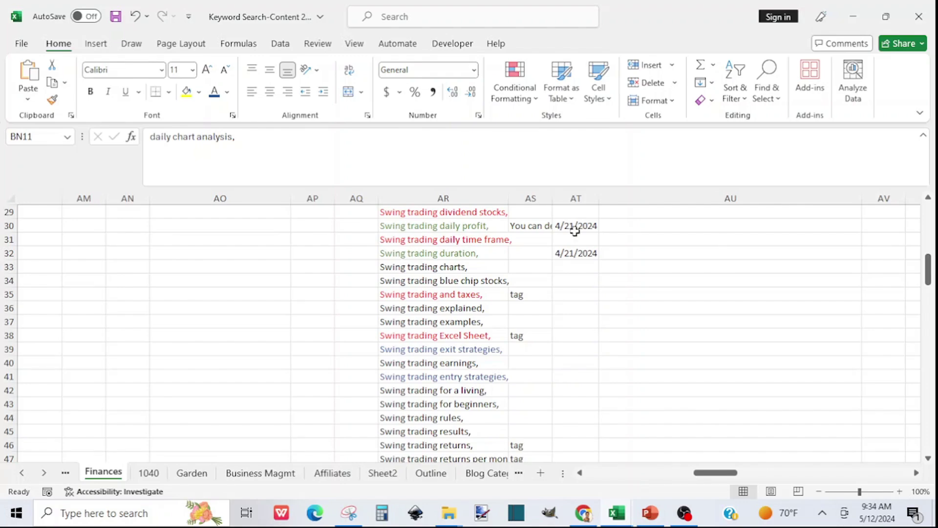
{"action": "left_click", "coordinate": [451, 214]}
{"action": "left_click_drag", "start_coordinate": [934, 253], "coordinate": [931, 317]}
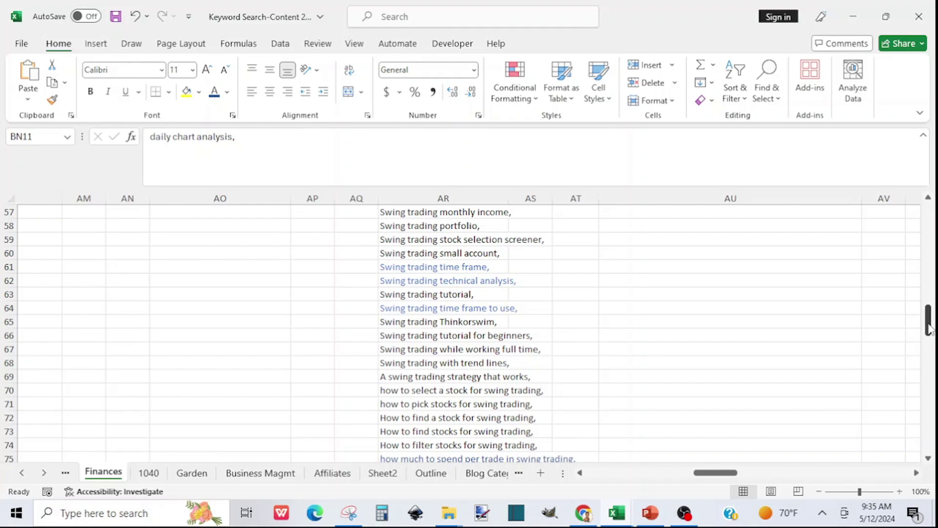
{"action": "left_click_drag", "start_coordinate": [929, 329], "coordinate": [934, 200]}
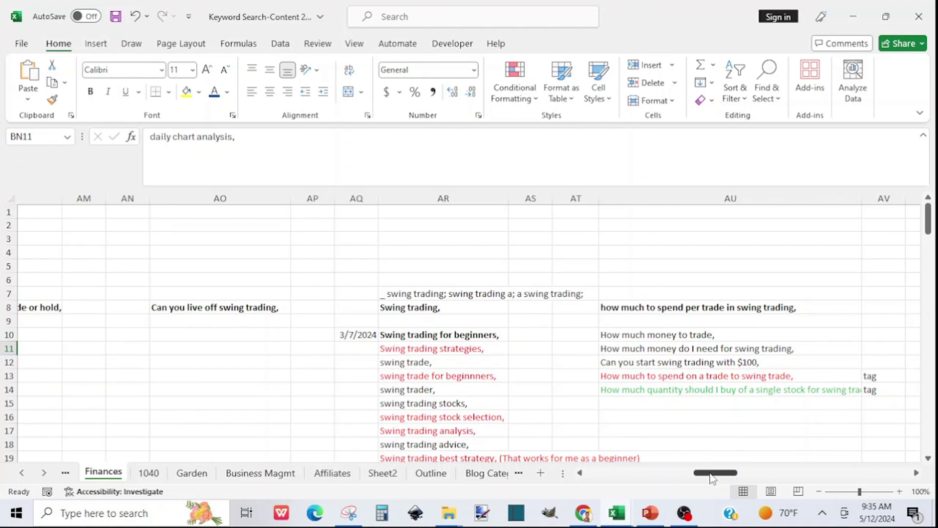
{"action": "mouse_move", "coordinate": [711, 475]}
{"action": "left_mouse_down"}
{"action": "mouse_move", "coordinate": [794, 464]}
{"action": "mouse_move", "coordinate": [706, 459]}
{"action": "left_mouse_up"}
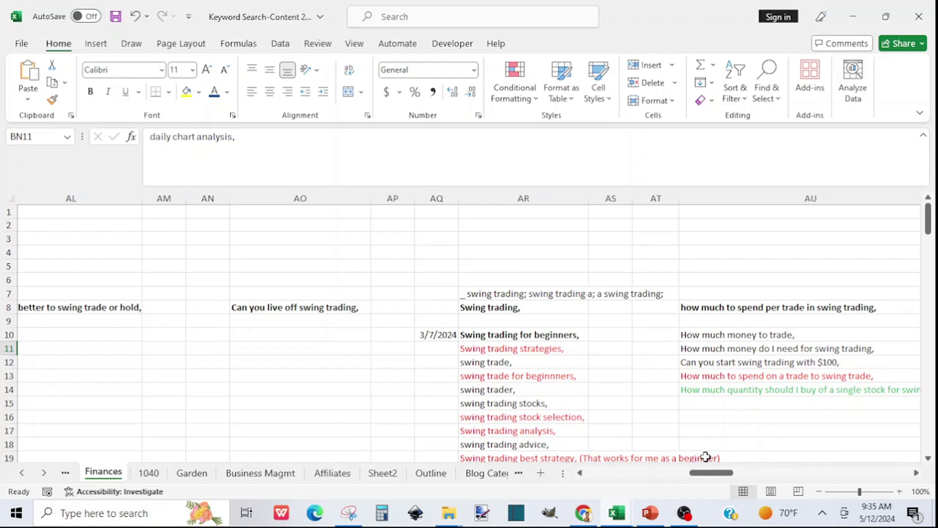
Browse the Business Magmt sheet's columns and select the 'Bookkeeping for small business' heading.
{"action": "left_click", "coordinate": [279, 476]}
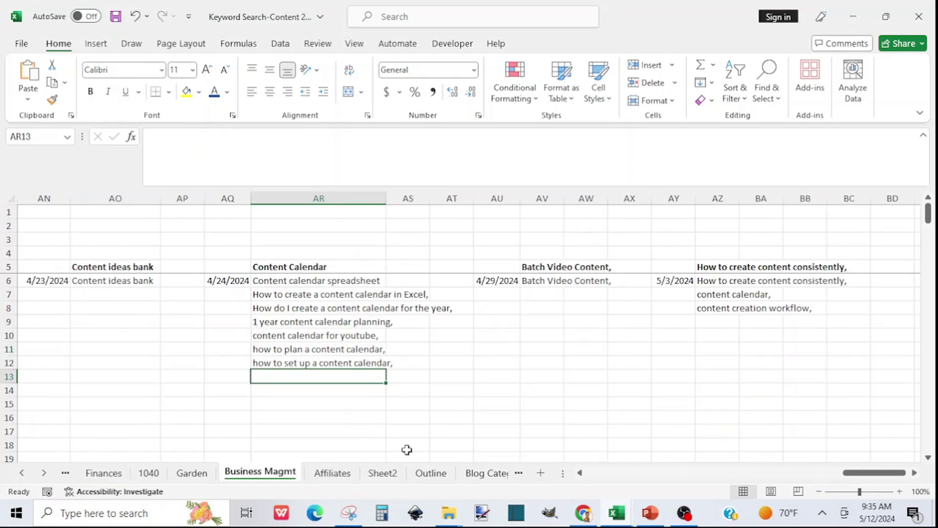
{"action": "left_click_drag", "start_coordinate": [841, 482], "coordinate": [686, 509]}
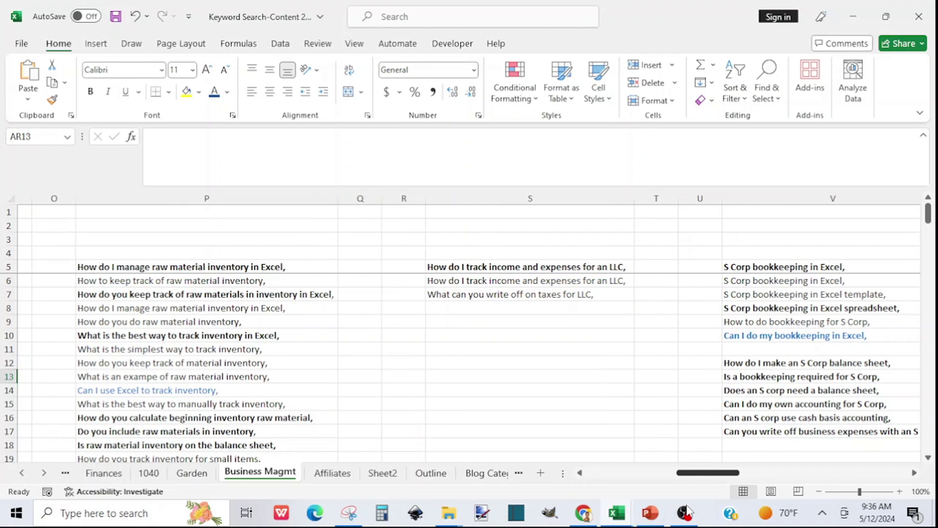
{"action": "left_click_drag", "start_coordinate": [688, 509], "coordinate": [664, 517]}
{"action": "scroll", "coordinate": [664, 519], "scroll_direction": "left", "scroll_amount": 3}
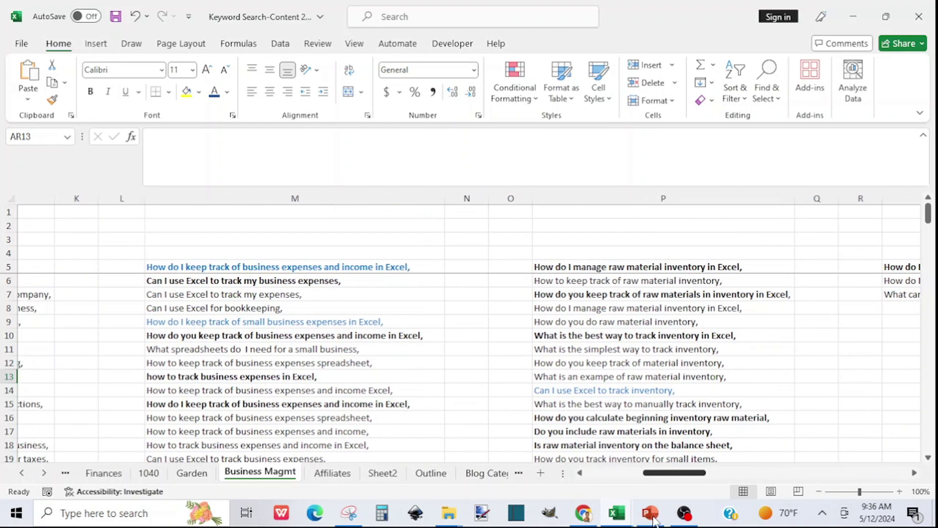
{"action": "scroll", "coordinate": [650, 522], "scroll_direction": "left", "scroll_amount": 3}
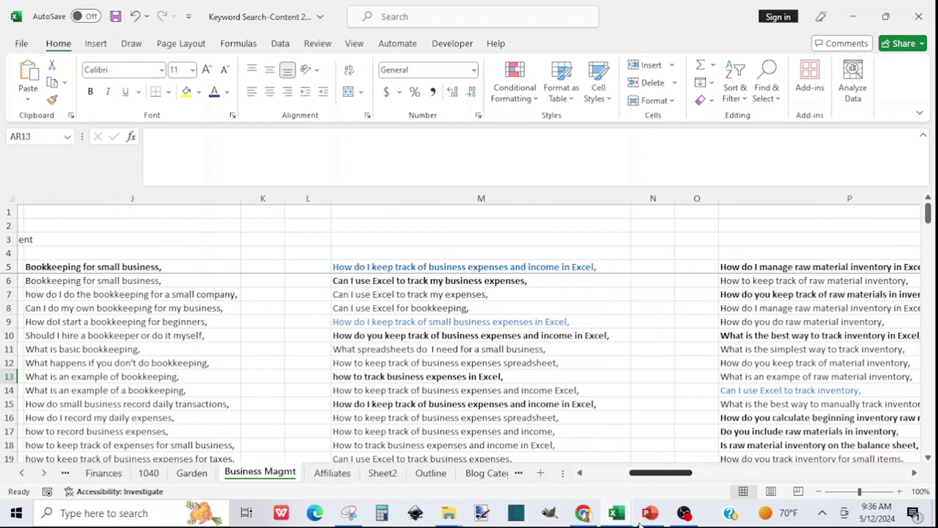
{"action": "scroll", "coordinate": [635, 524], "scroll_direction": "left", "scroll_amount": 3}
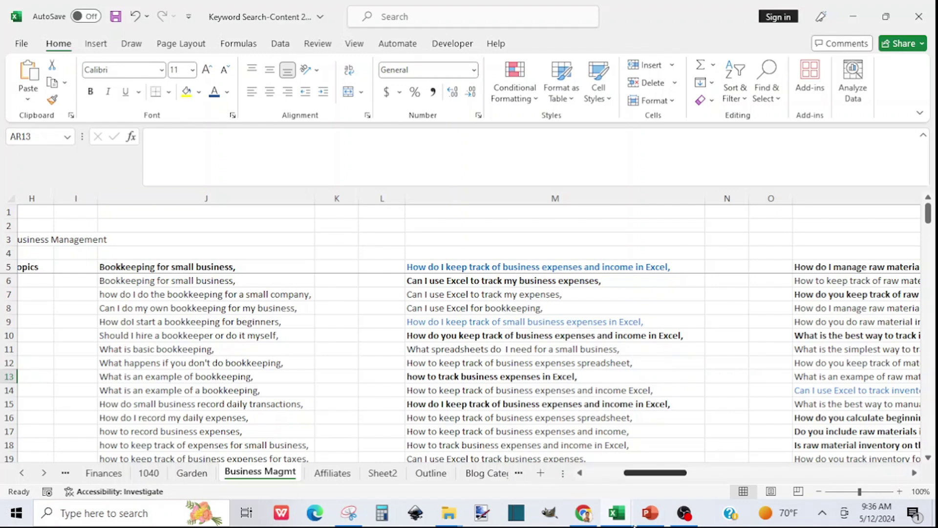
{"action": "scroll", "coordinate": [634, 526], "scroll_direction": "left", "scroll_amount": 1}
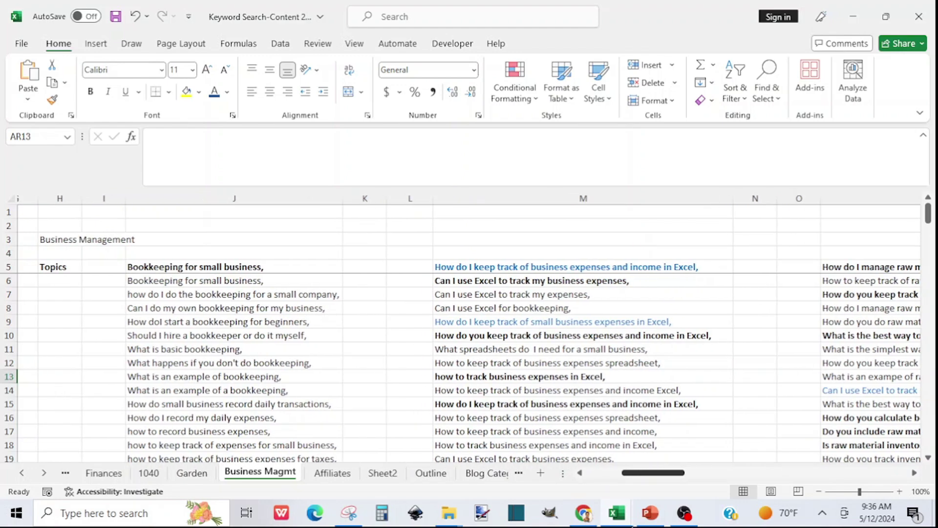
{"action": "scroll", "coordinate": [634, 525], "scroll_direction": "left", "scroll_amount": 2}
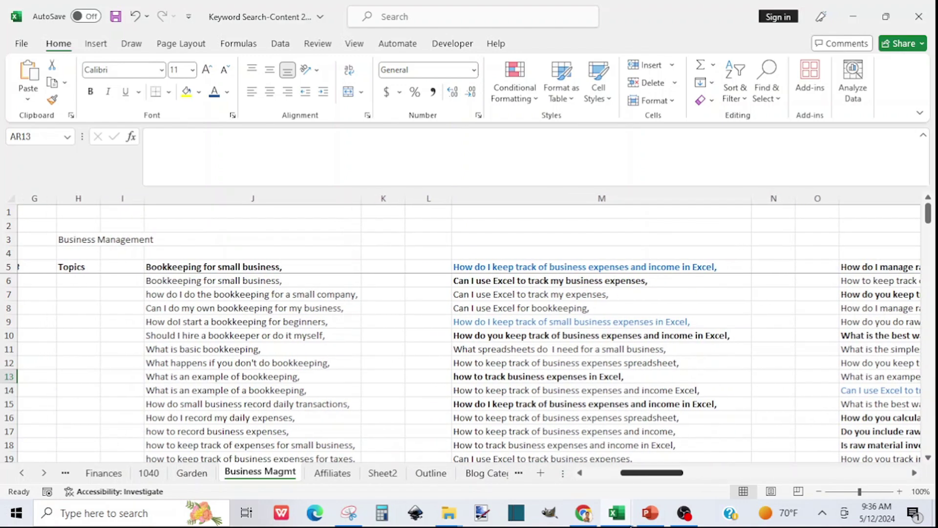
{"action": "scroll", "coordinate": [634, 526], "scroll_direction": "left", "scroll_amount": 1}
{"action": "scroll", "coordinate": [627, 526], "scroll_direction": "right", "scroll_amount": 15}
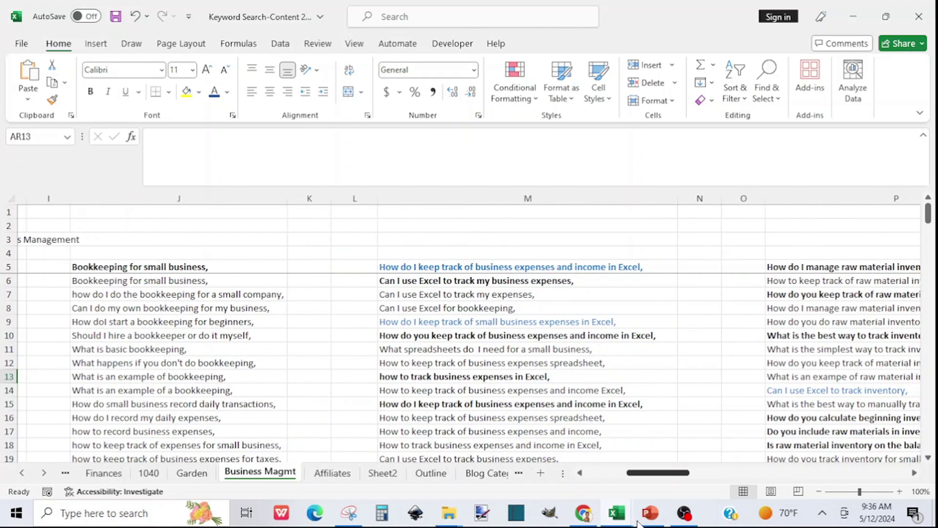
{"action": "scroll", "coordinate": [662, 525], "scroll_direction": "right", "scroll_amount": 14}
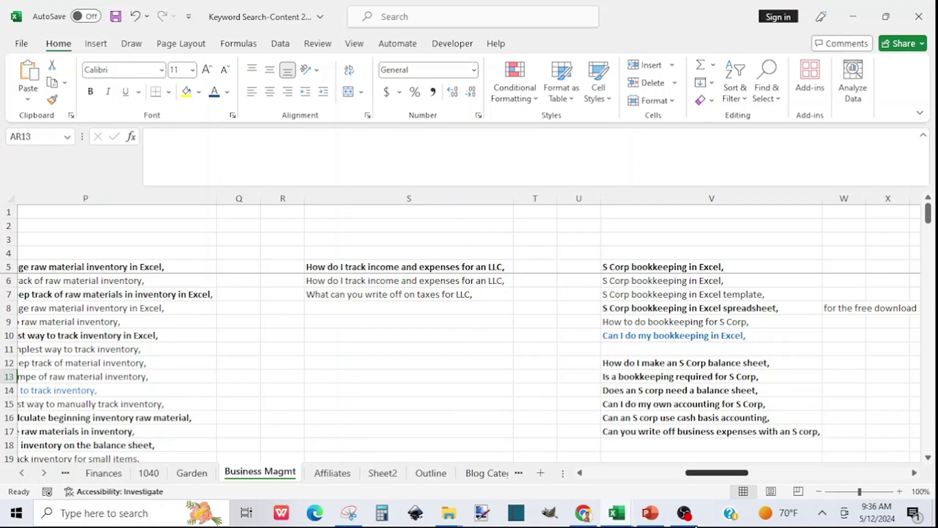
{"action": "scroll", "coordinate": [696, 526], "scroll_direction": "right", "scroll_amount": 12}
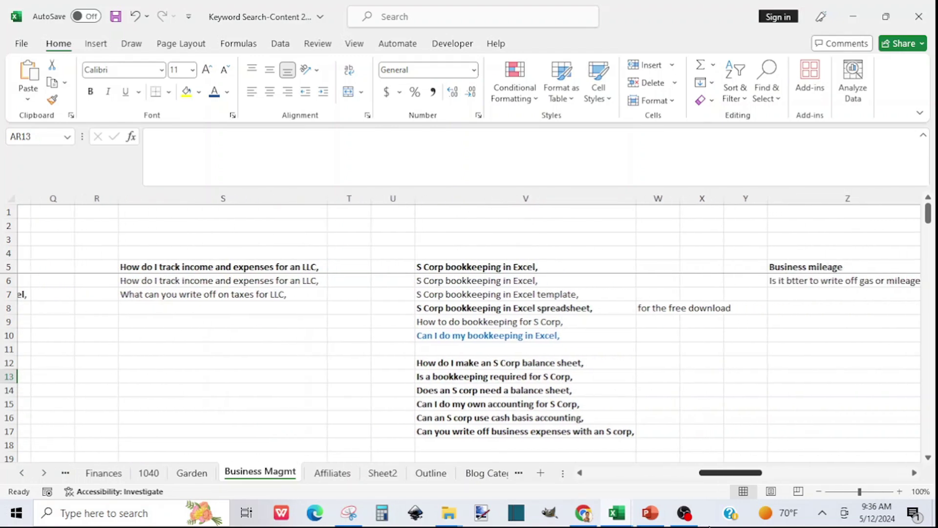
{"action": "scroll", "coordinate": [728, 525], "scroll_direction": "right", "scroll_amount": 4}
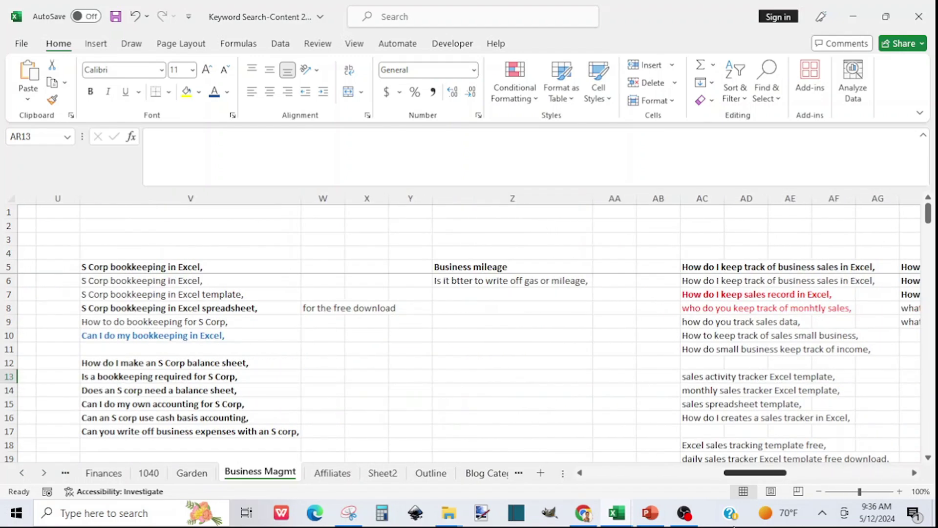
{"action": "scroll", "coordinate": [733, 526], "scroll_direction": "right", "scroll_amount": 7}
{"action": "scroll", "coordinate": [746, 527], "scroll_direction": "left", "scroll_amount": 20}
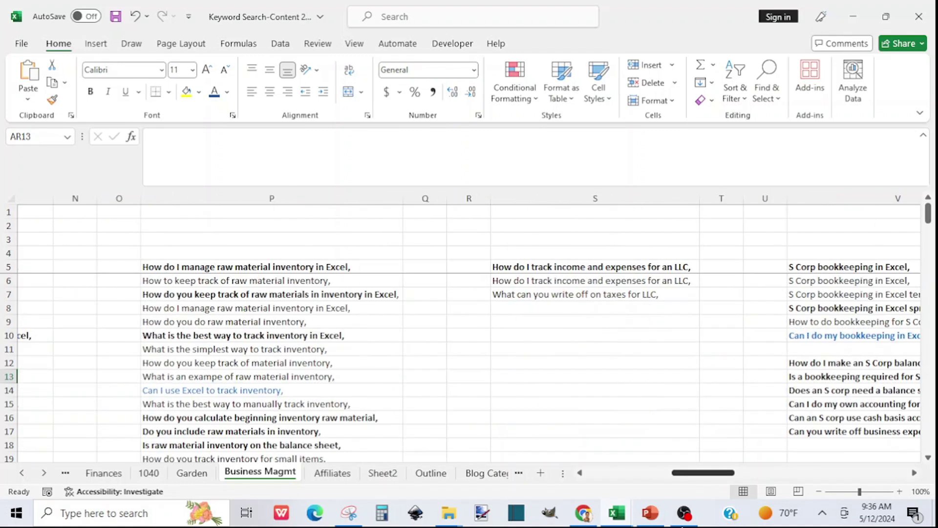
{"action": "scroll", "coordinate": [640, 526], "scroll_direction": "left", "scroll_amount": 8}
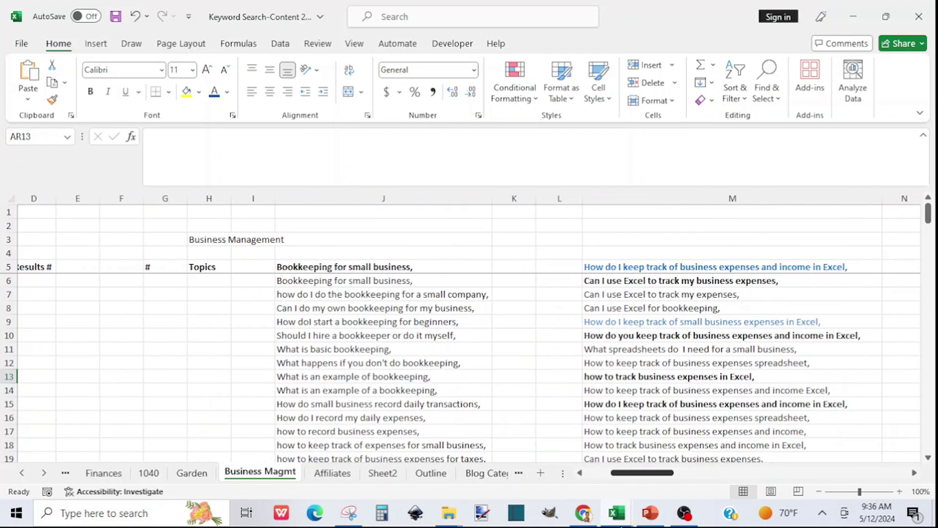
{"action": "left_click", "coordinate": [299, 266]}
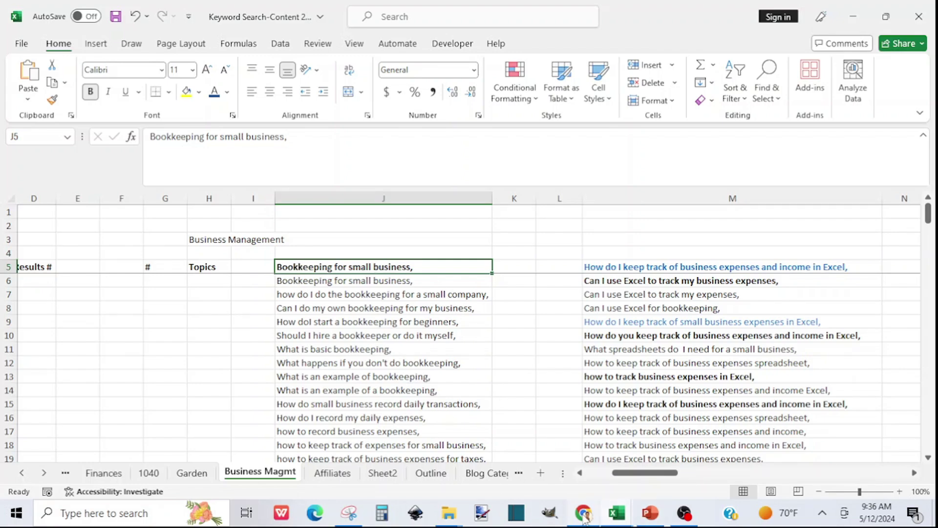
{"action": "mouse_move", "coordinate": [584, 517]}
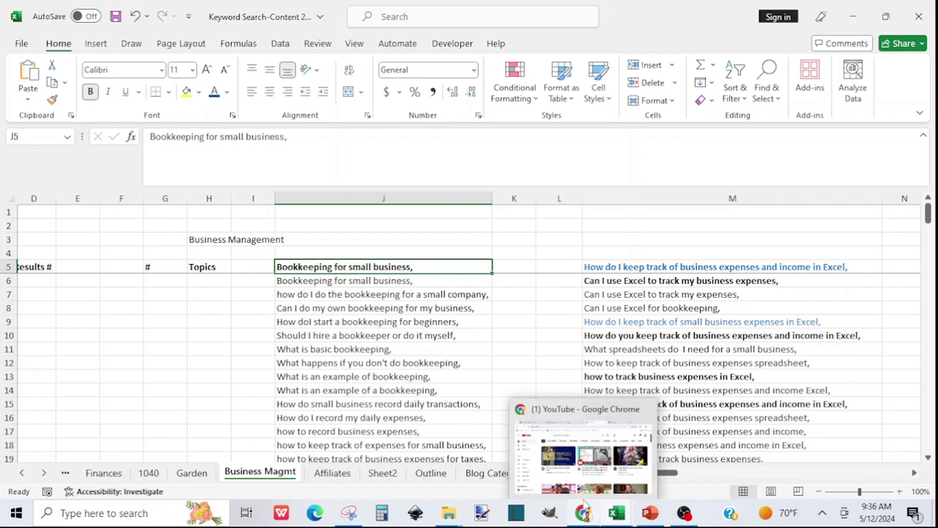
Search YouTube for 'bookkeeping for small business' and bring up the query's autocomplete suggestions.
{"action": "left_click", "coordinate": [585, 517]}
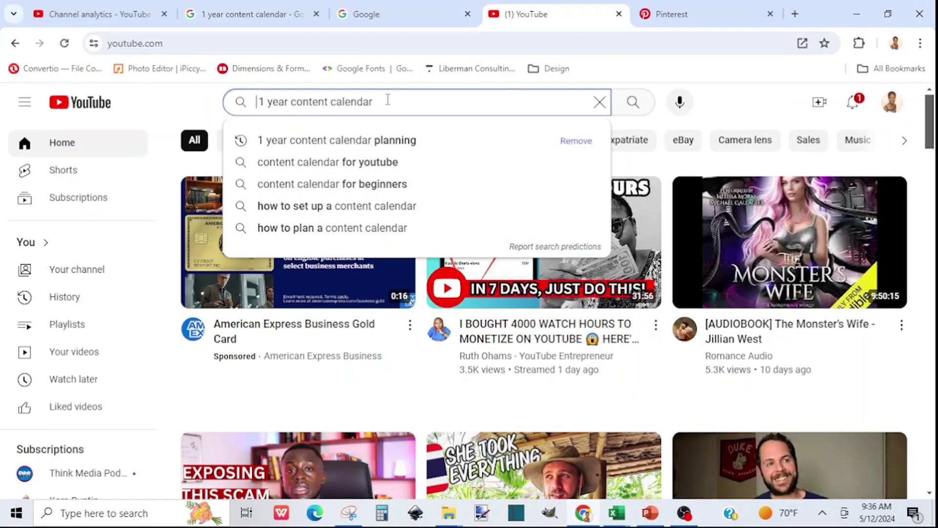
{"action": "left_click_drag", "start_coordinate": [387, 101], "coordinate": [251, 93]}
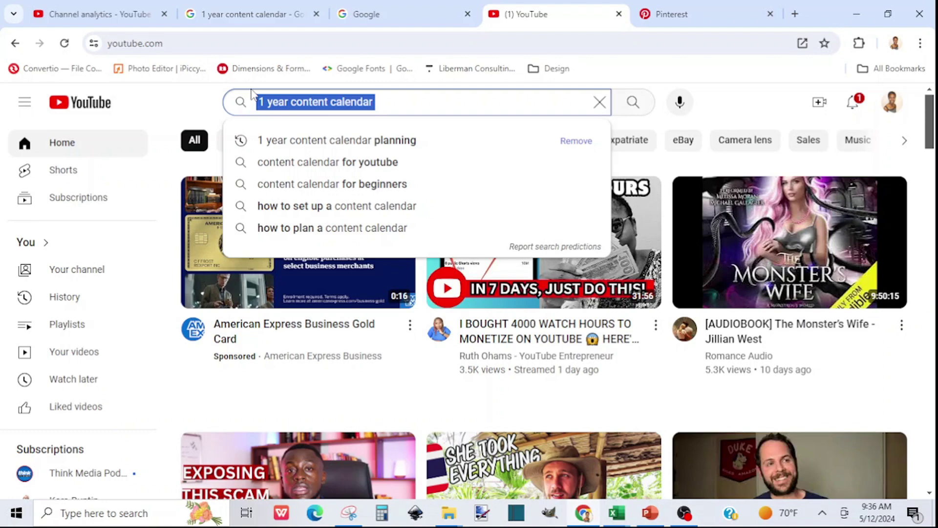
{"action": "type", "text": "b"}
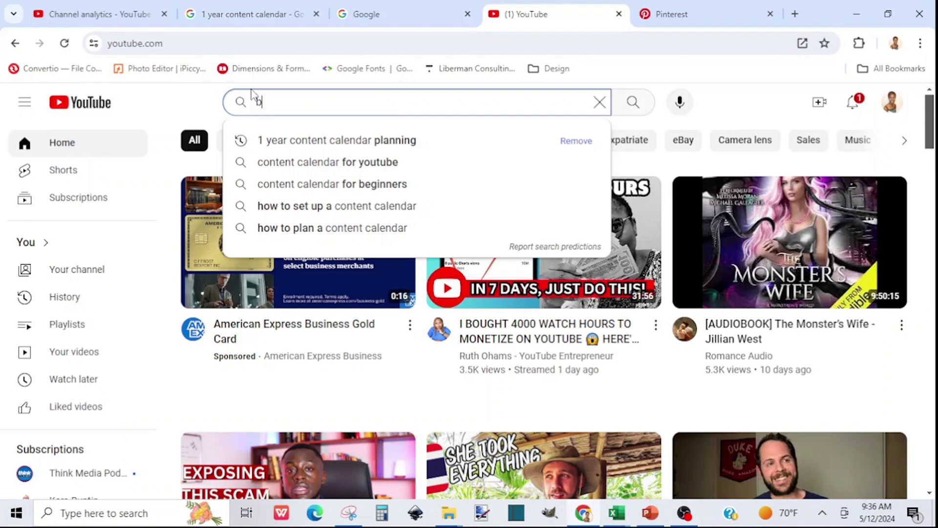
{"action": "type", "text": "ookkeping"}
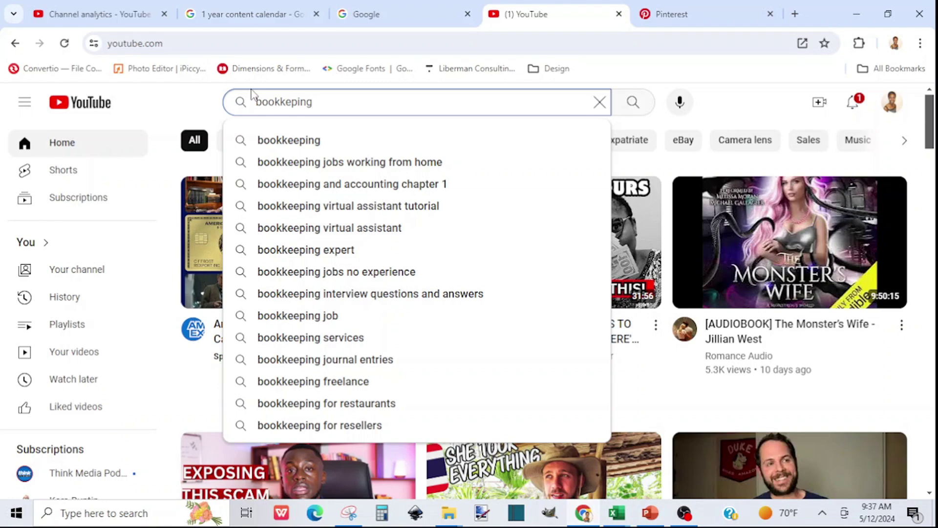
{"action": "type", "text": "for"}
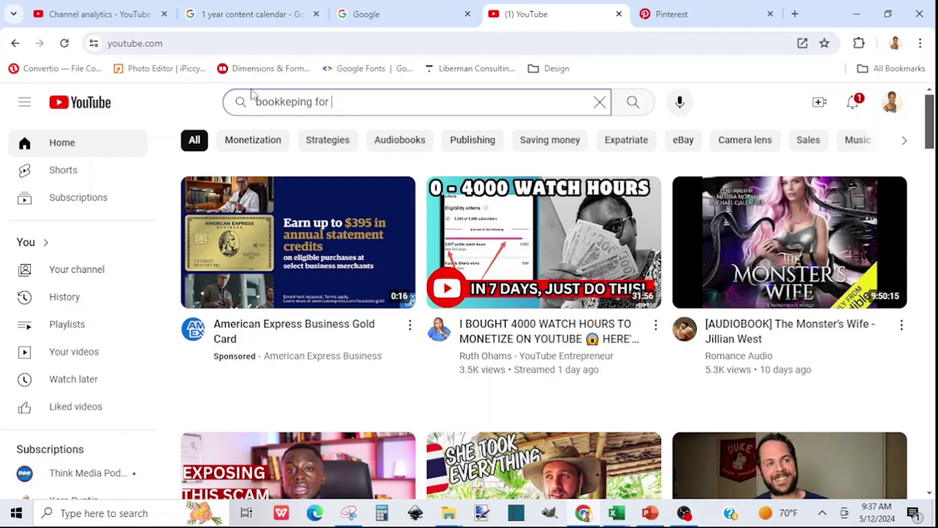
{"action": "type", "text": " small"}
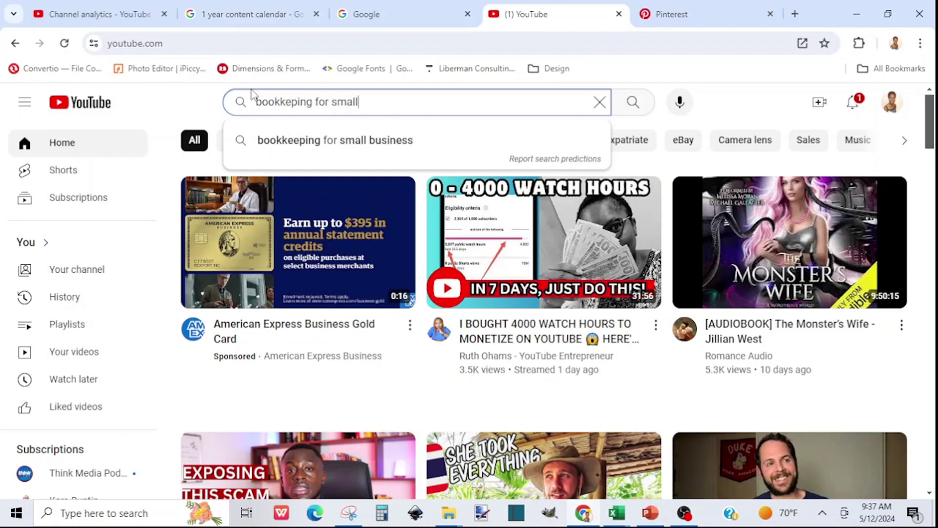
{"action": "left_click", "coordinate": [285, 147]}
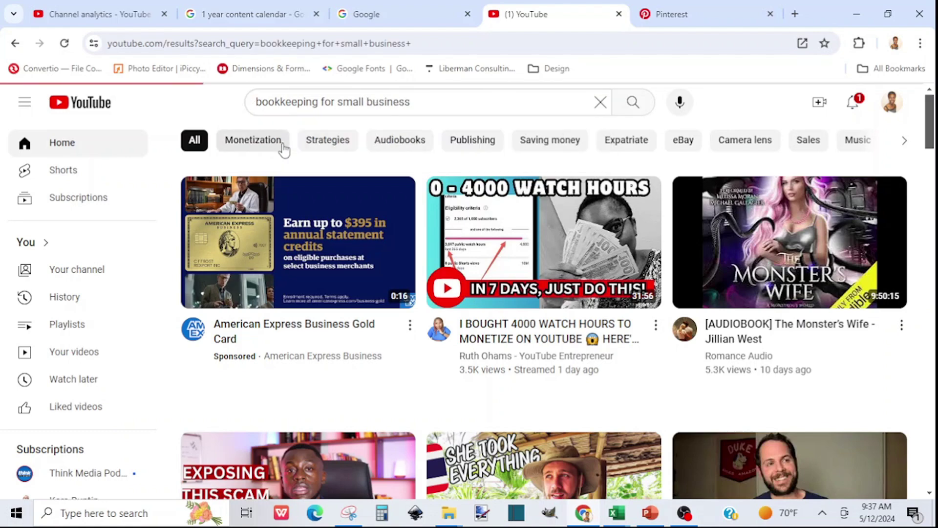
{"action": "left_click", "coordinate": [384, 105]}
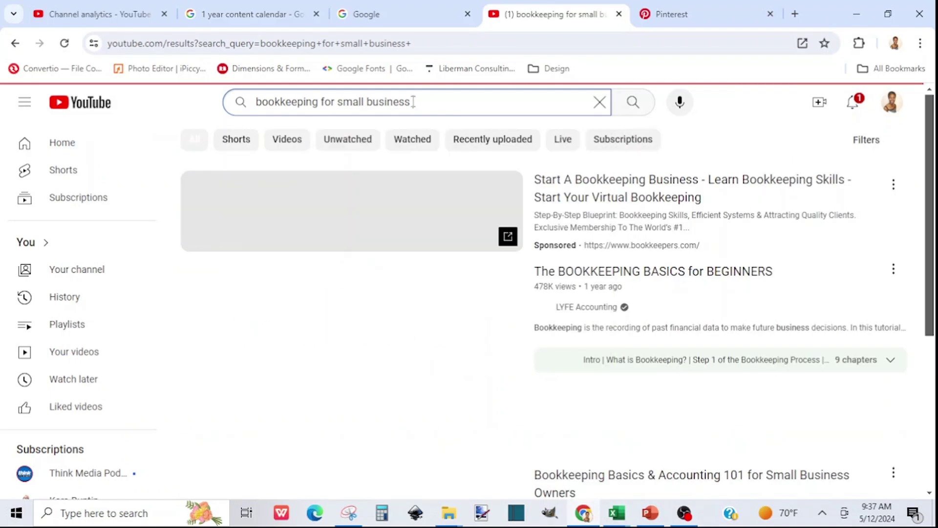
{"action": "left_click", "coordinate": [411, 102]}
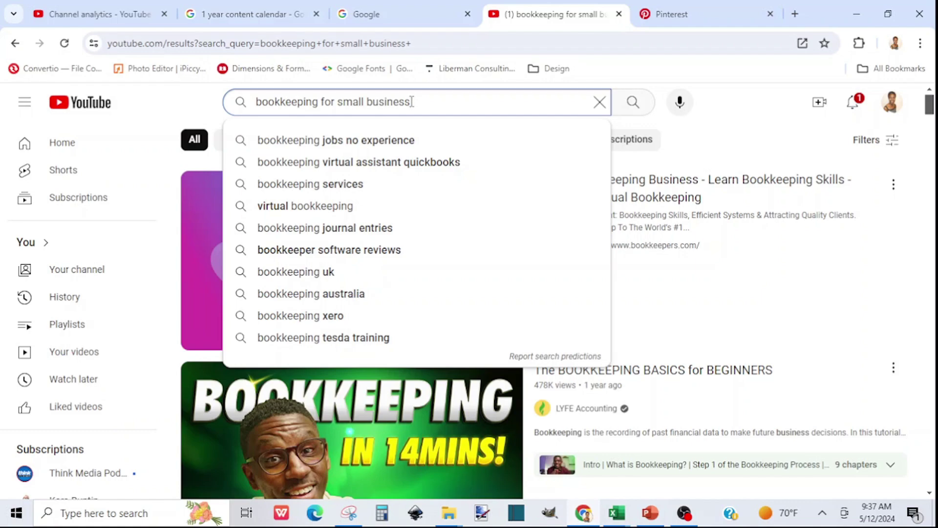
Back in the Keyword Search workbook, review the expense questions in M9 and M15, scrolling to column C.
{"action": "left_click", "coordinate": [615, 519]}
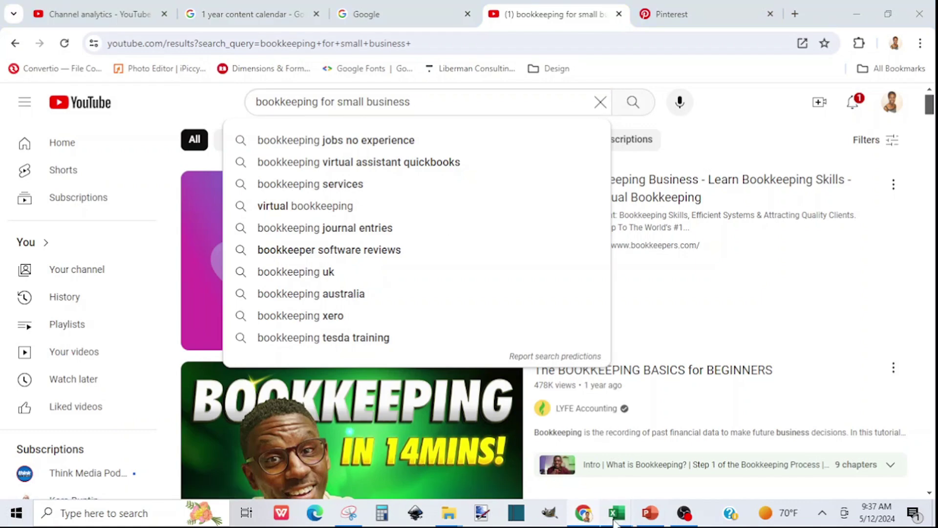
{"action": "mouse_move", "coordinate": [670, 458]}
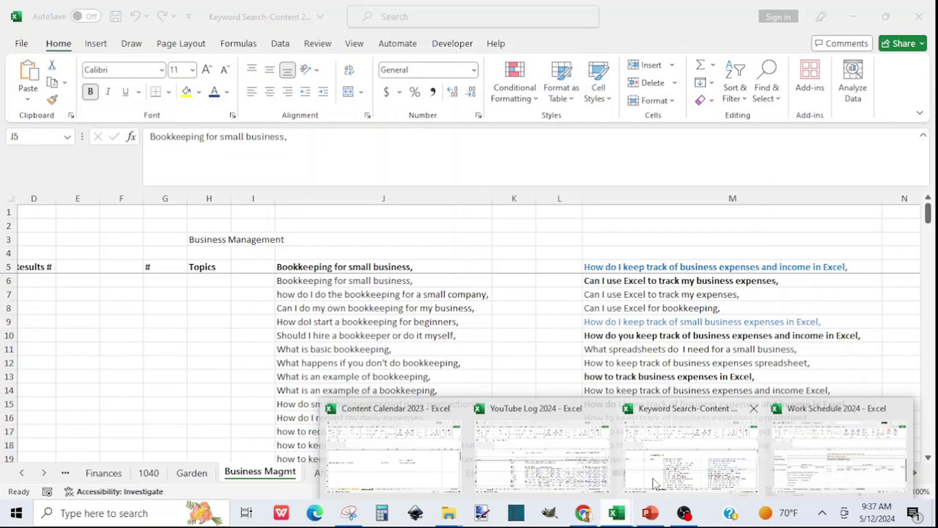
{"action": "left_click", "coordinate": [654, 483]}
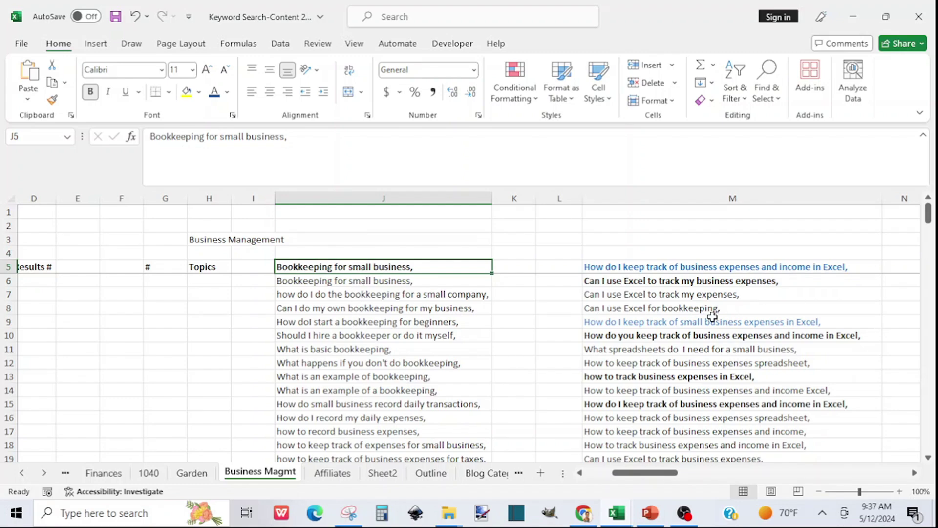
{"action": "left_click", "coordinate": [693, 321]}
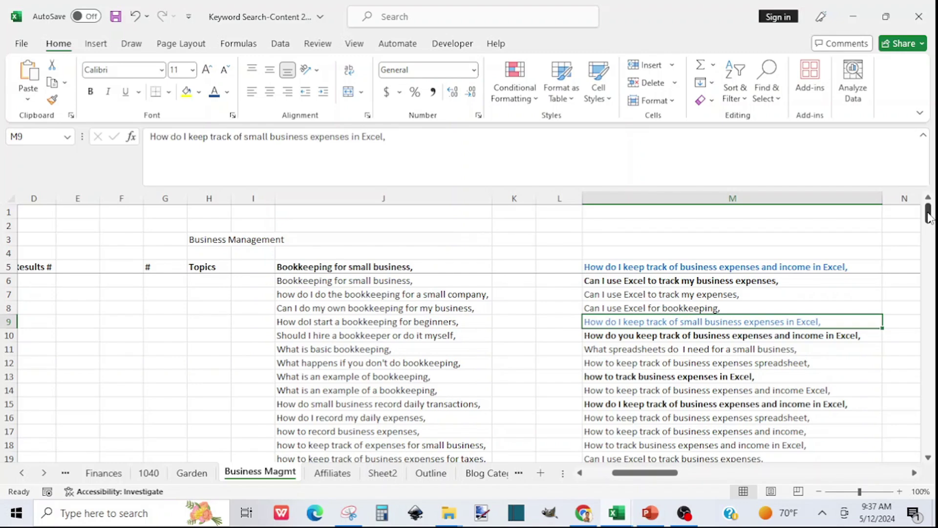
{"action": "mouse_move", "coordinate": [929, 216]}
{"action": "left_mouse_down"}
{"action": "mouse_move", "coordinate": [932, 235]}
{"action": "mouse_move", "coordinate": [932, 226]}
{"action": "left_mouse_up"}
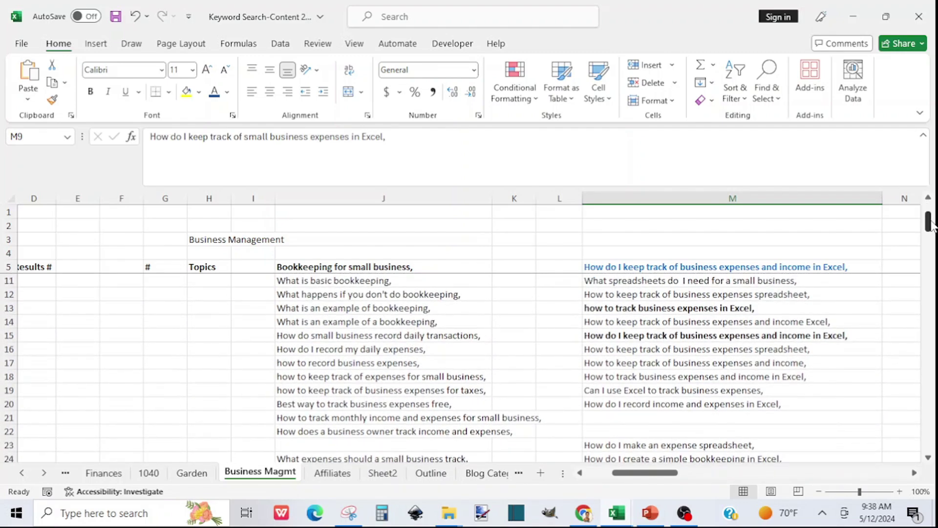
{"action": "left_click", "coordinate": [676, 338]}
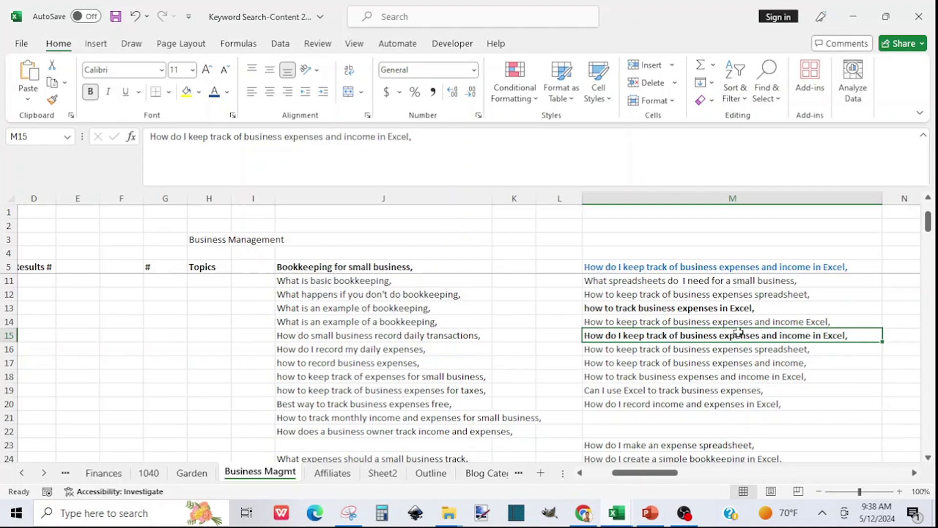
{"action": "left_click_drag", "start_coordinate": [930, 224], "coordinate": [934, 288]}
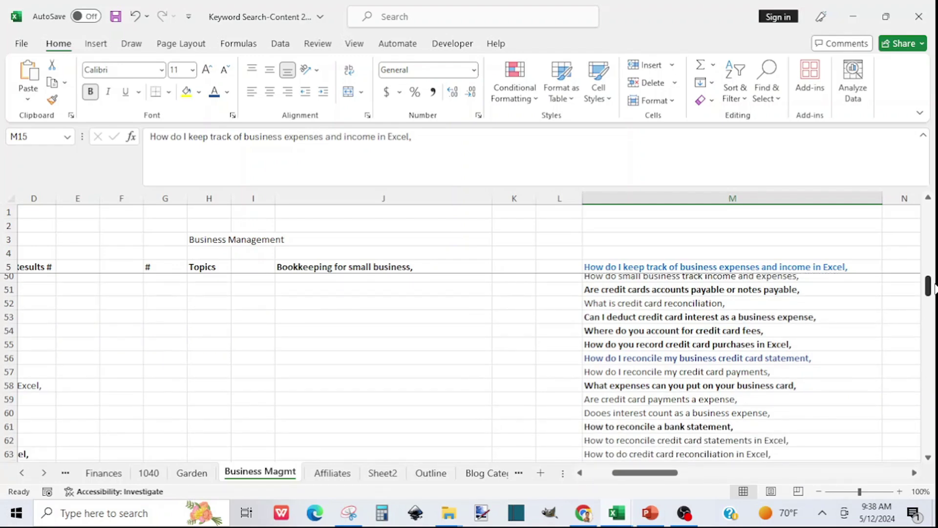
{"action": "left_click_drag", "start_coordinate": [934, 289], "coordinate": [934, 201]}
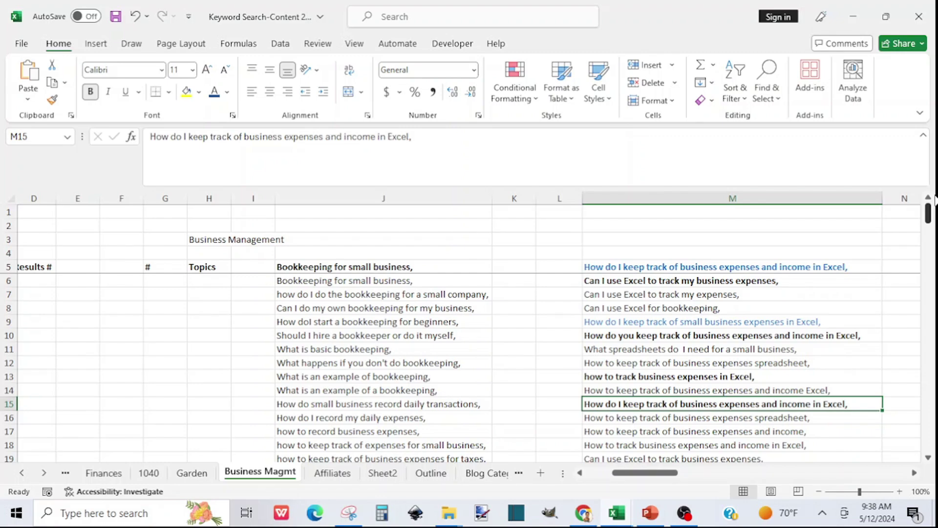
{"action": "left_click_drag", "start_coordinate": [934, 213], "coordinate": [935, 297]}
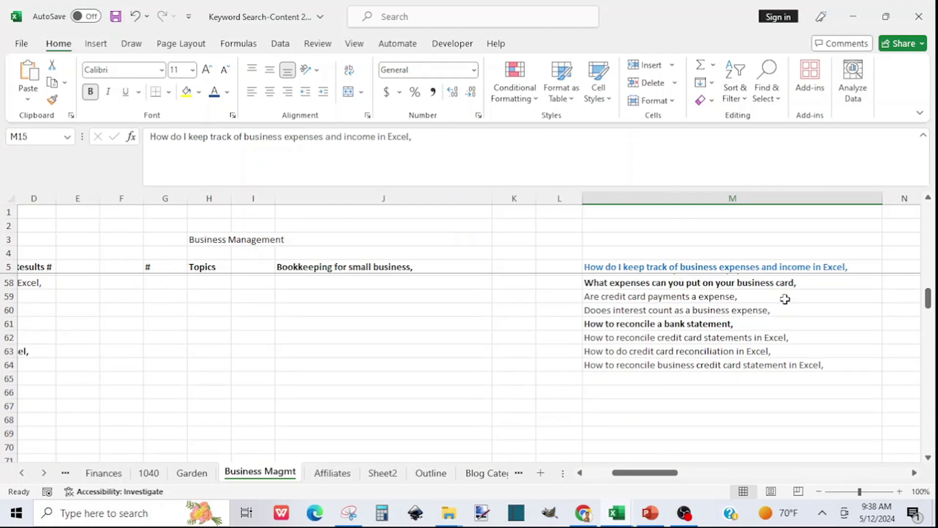
{"action": "left_click_drag", "start_coordinate": [631, 478], "coordinate": [589, 478]}
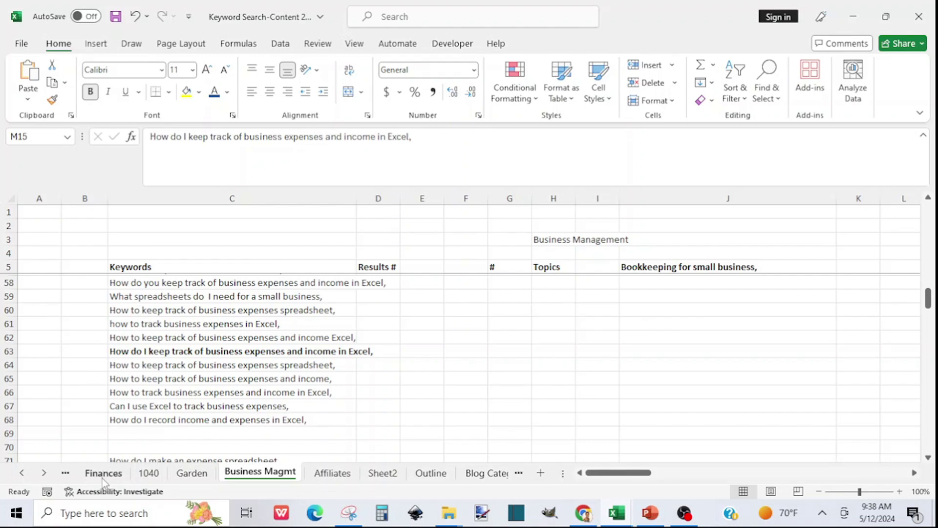
Scroll the sheet tabs back and open the Tax sheet.
{"action": "left_click", "coordinate": [21, 473]}
{"action": "left_click", "coordinate": [21, 473]}
{"action": "left_click", "coordinate": [21, 473]}
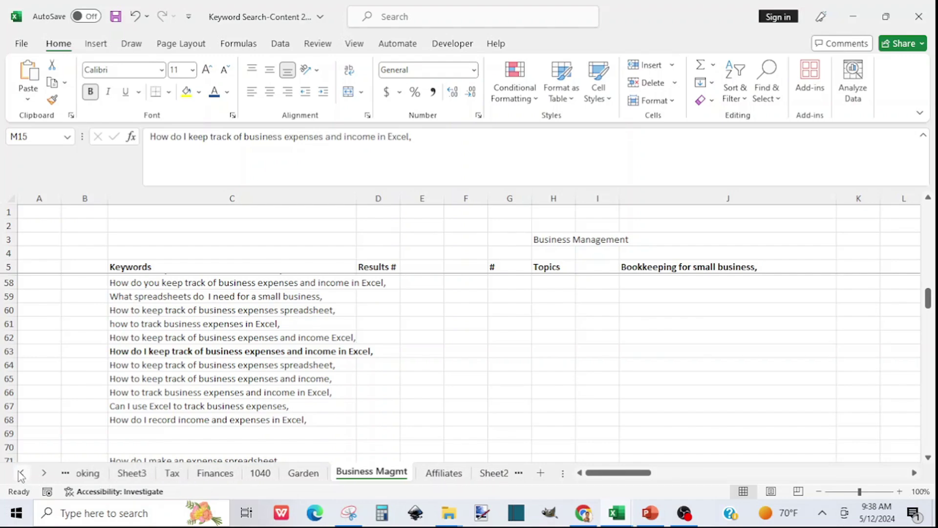
{"action": "left_click", "coordinate": [21, 473]}
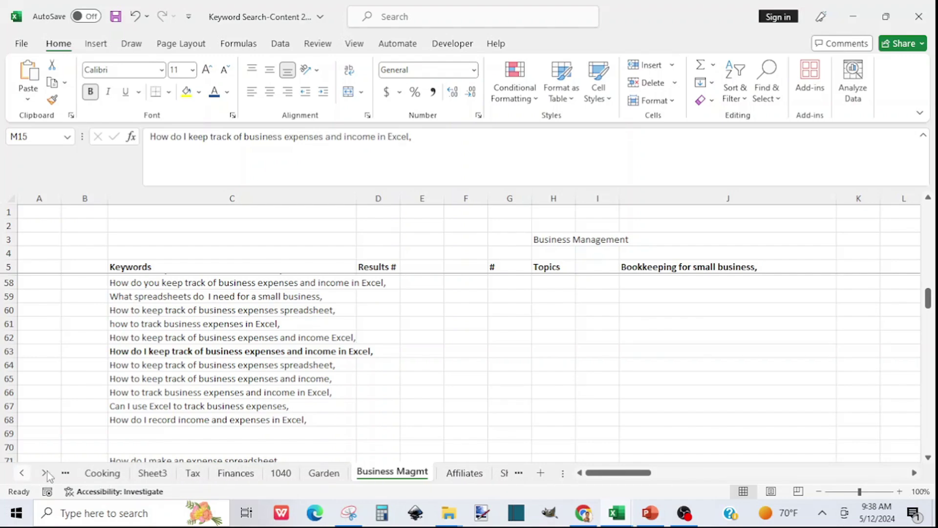
{"action": "left_click", "coordinate": [192, 473]}
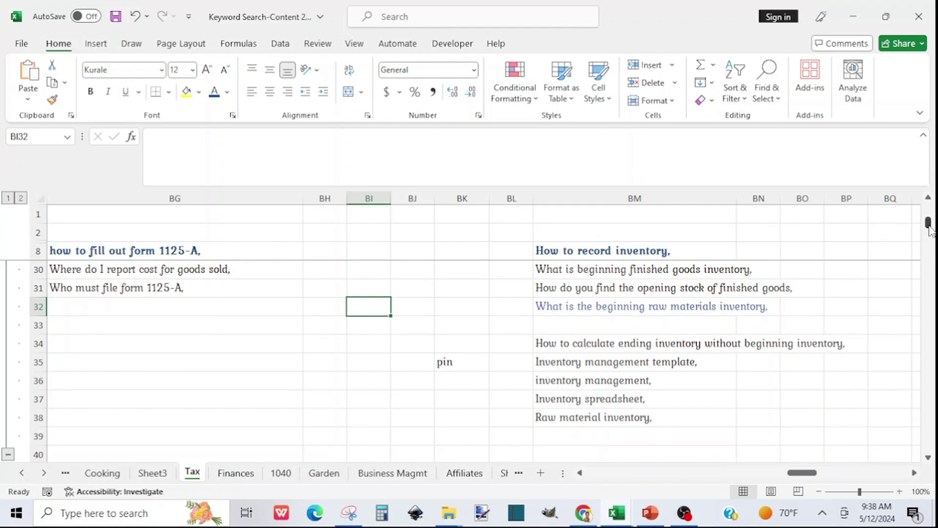
Bring the cost-of-goods-sold and inventory questions in columns BG–BM into view, moving down a few rows.
{"action": "left_click_drag", "start_coordinate": [930, 229], "coordinate": [931, 208]}
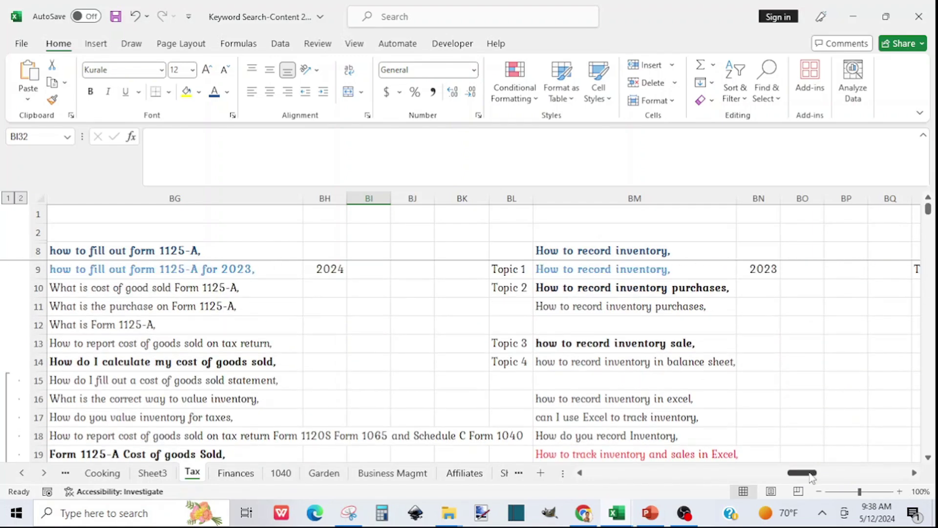
{"action": "left_click_drag", "start_coordinate": [811, 477], "coordinate": [785, 477]}
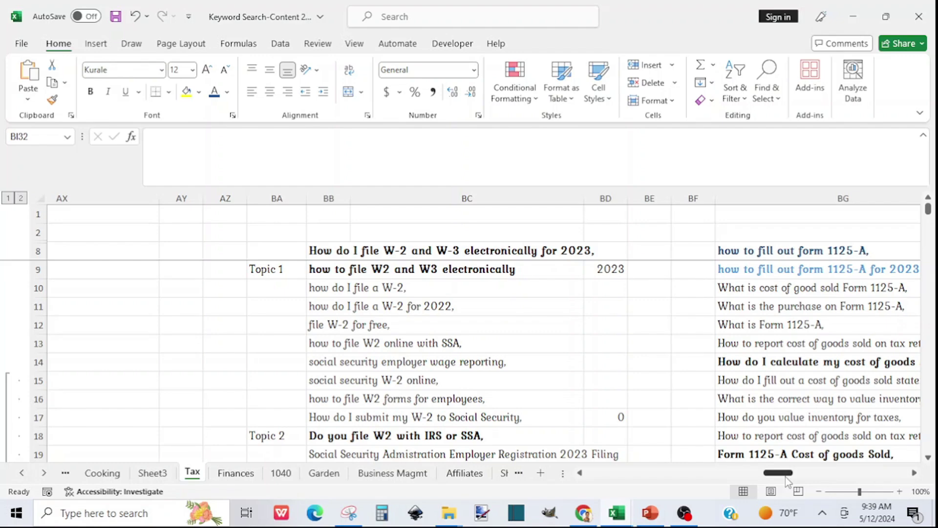
{"action": "left_click_drag", "start_coordinate": [785, 477], "coordinate": [787, 477]}
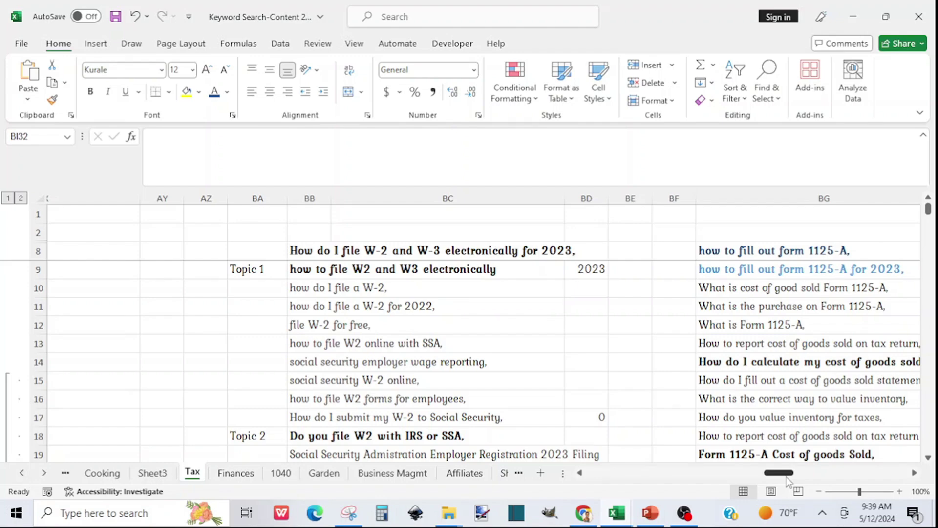
{"action": "left_click_drag", "start_coordinate": [787, 478], "coordinate": [807, 477]}
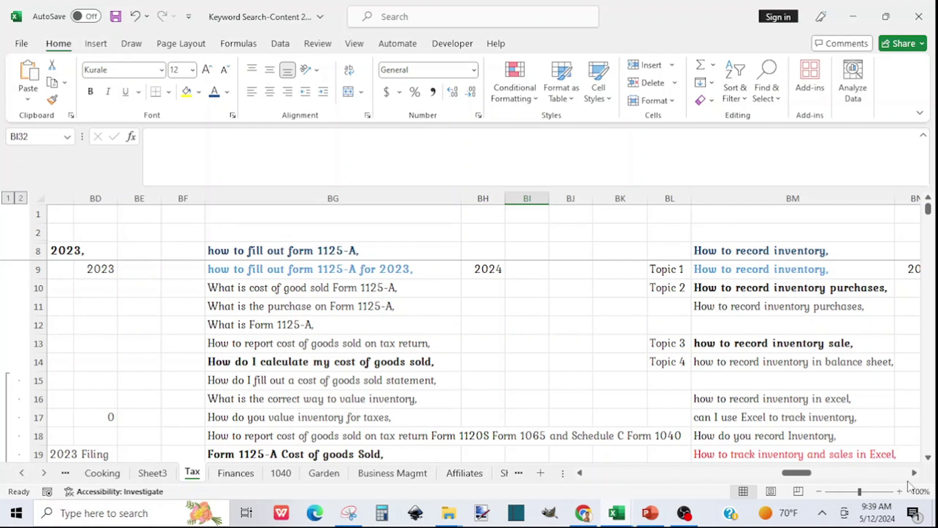
{"action": "left_click", "coordinate": [929, 458]}
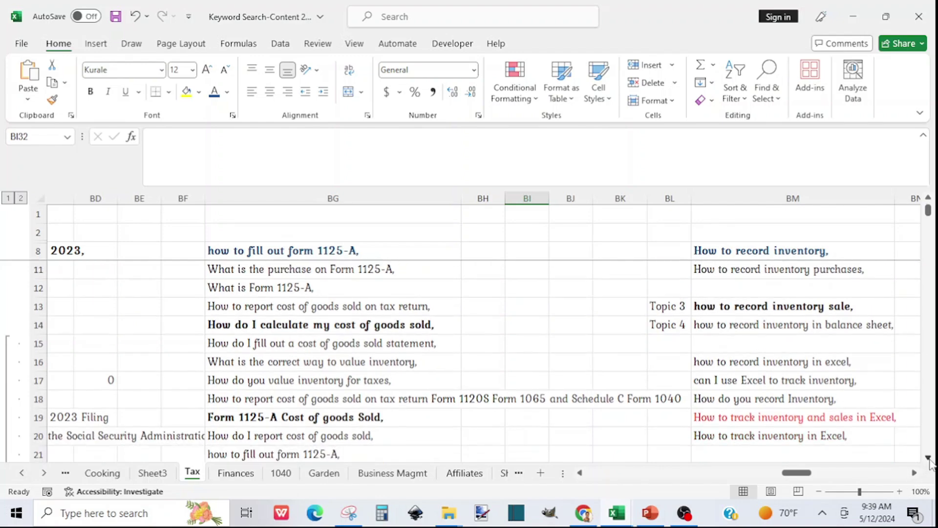
{"action": "left_click", "coordinate": [929, 459]}
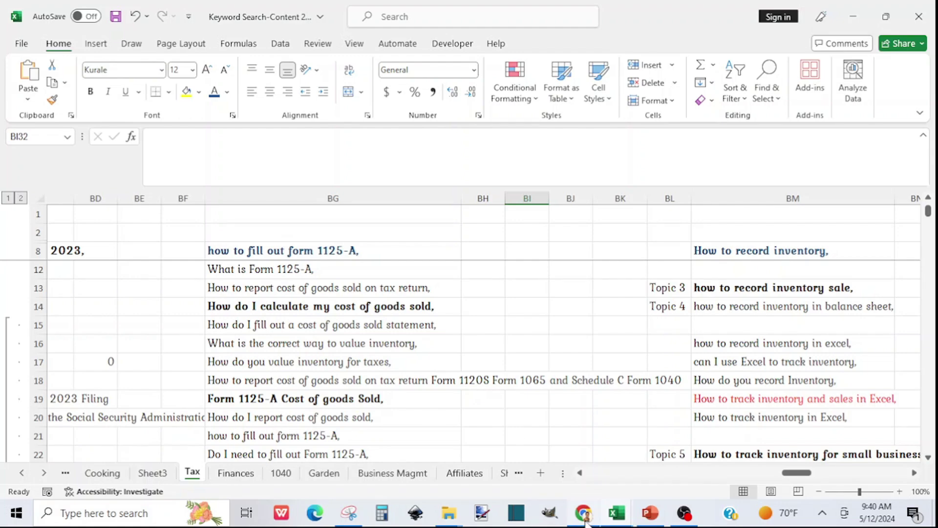
{"action": "mouse_move", "coordinate": [615, 521]}
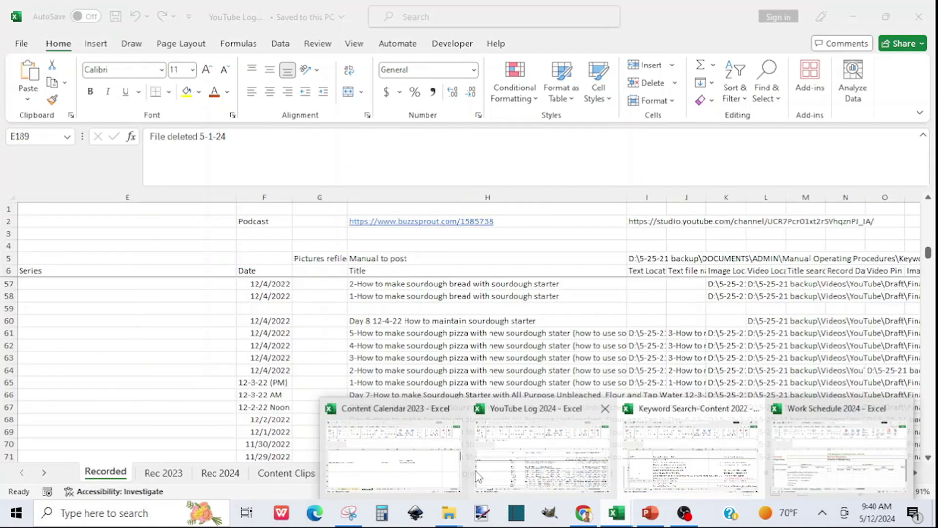
Bring the YouTube Log 2024 workbook forward and scroll the Recorded sheet's sourdough entries, rows 40–74.
{"action": "left_click", "coordinate": [535, 476]}
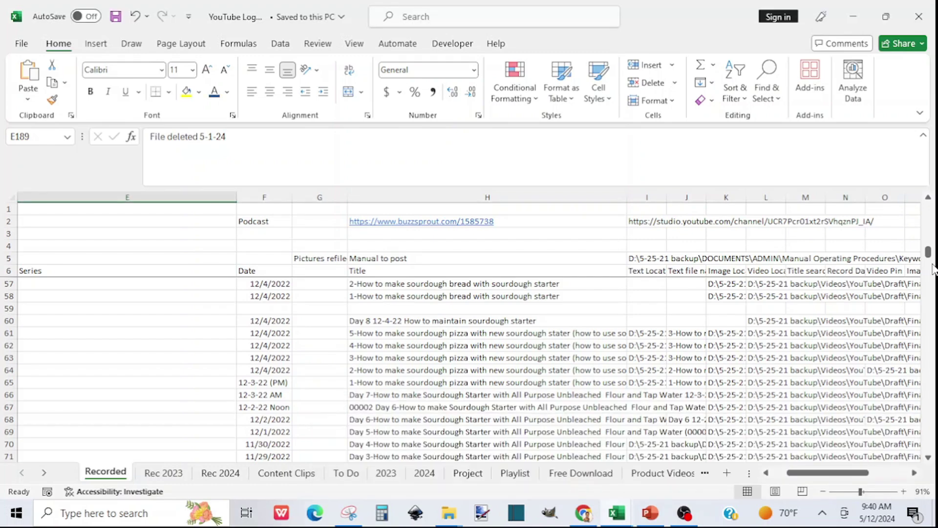
{"action": "scroll", "coordinate": [928, 256], "scroll_direction": "up", "scroll_amount": 1}
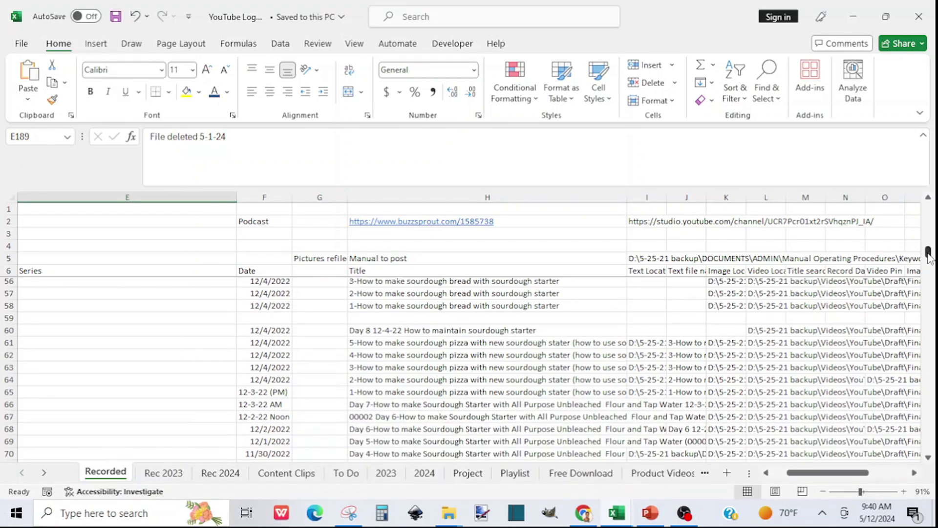
{"action": "scroll", "coordinate": [929, 256], "scroll_direction": "up", "scroll_amount": 3}
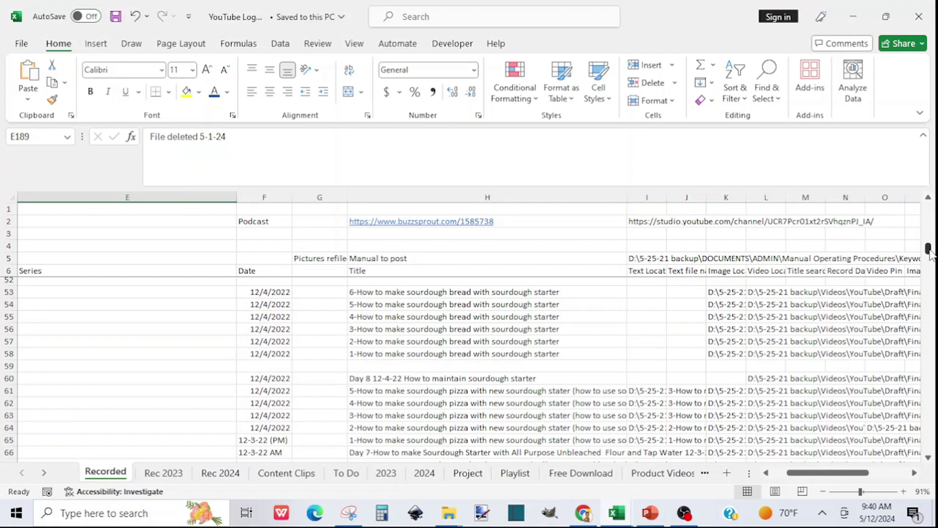
{"action": "scroll", "coordinate": [931, 247], "scroll_direction": "up", "scroll_amount": 3}
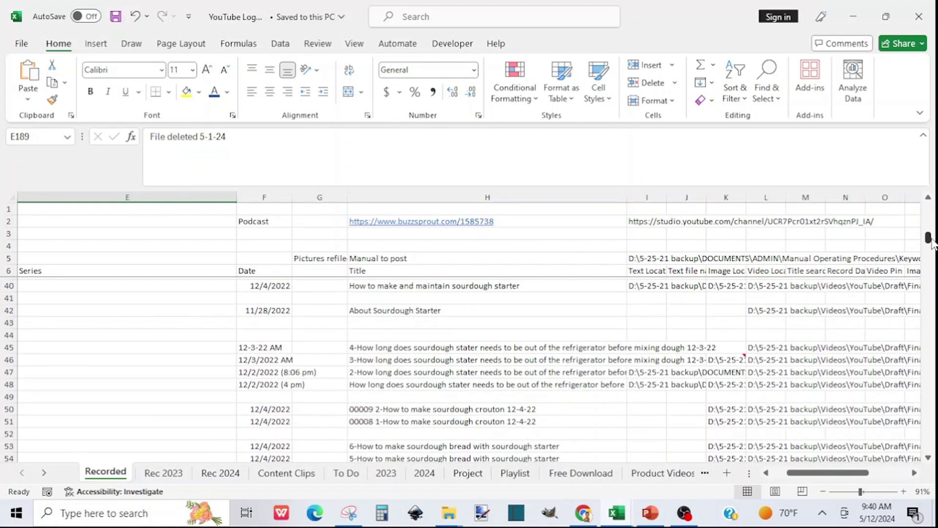
{"action": "scroll", "coordinate": [931, 244], "scroll_direction": "down", "scroll_amount": 1}
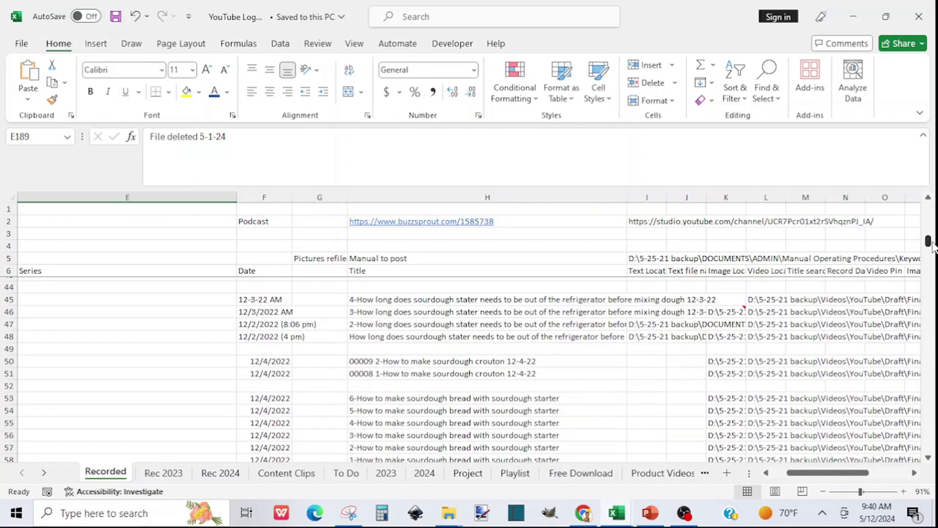
{"action": "left_click_drag", "start_coordinate": [931, 245], "coordinate": [935, 263]}
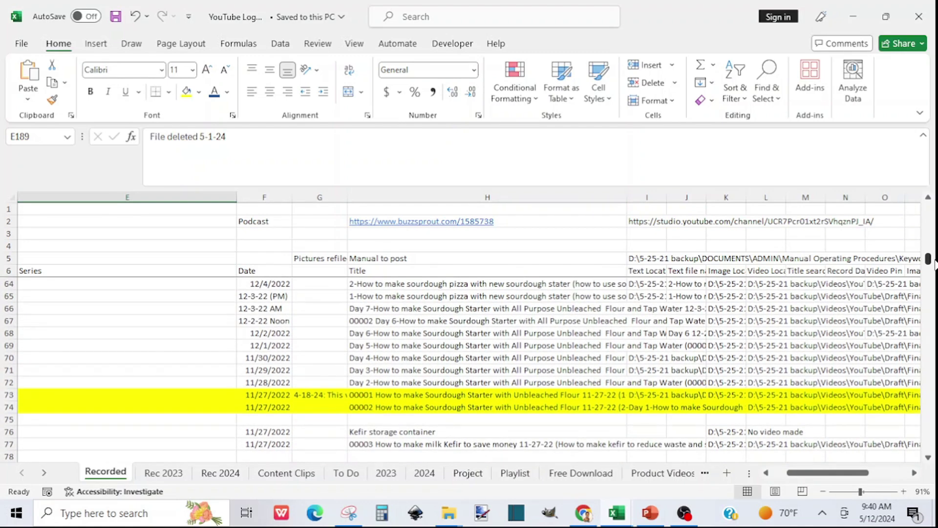
{"action": "left_click_drag", "start_coordinate": [935, 264], "coordinate": [934, 262]}
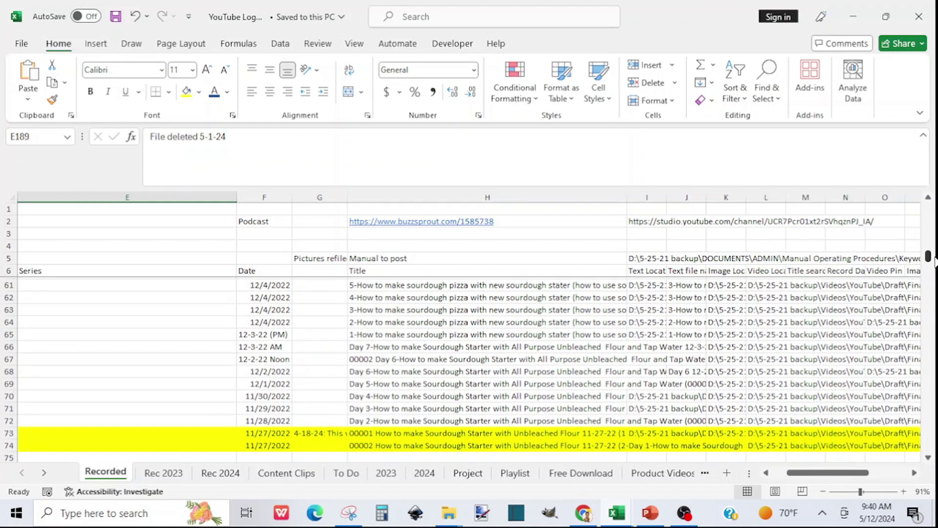
{"action": "left_click_drag", "start_coordinate": [934, 261], "coordinate": [934, 270]}
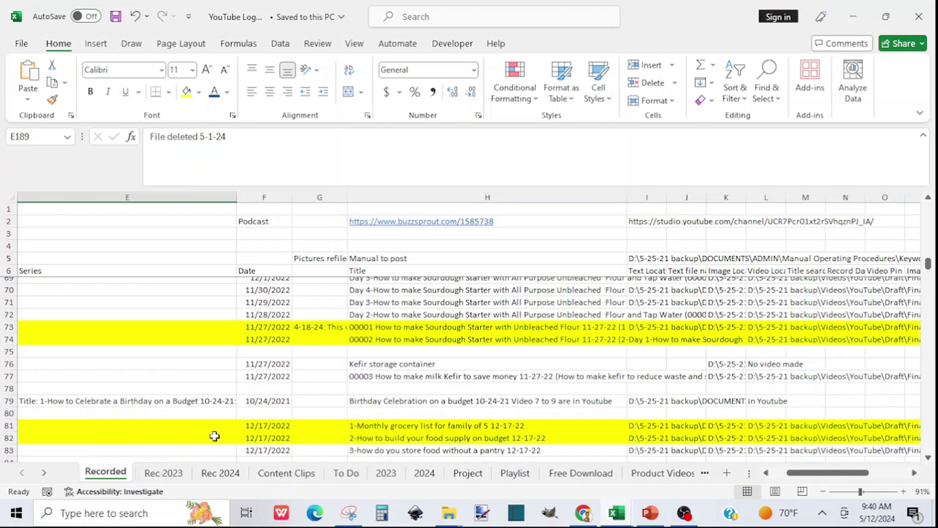
Open the Rec 2023 sheet of the YouTube Log workbook.
{"action": "left_click", "coordinate": [165, 477]}
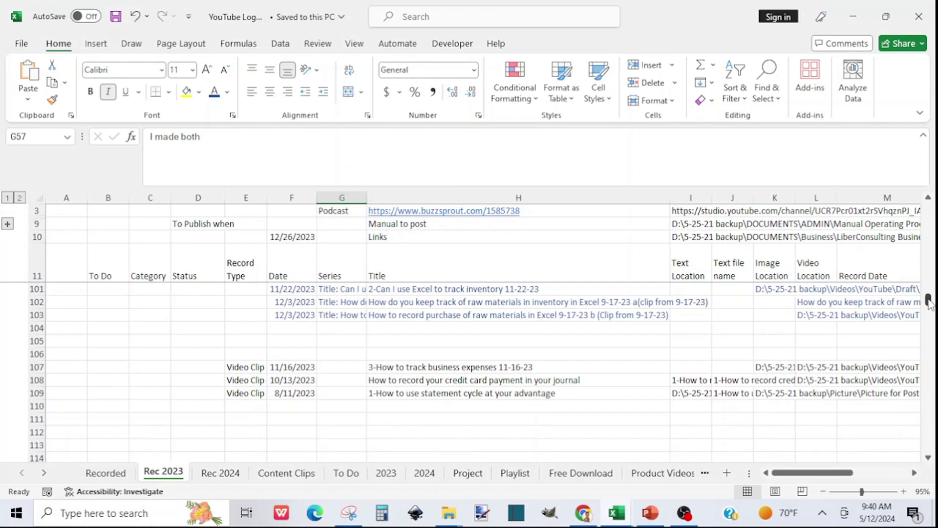
Scroll to the top of Rec 2023 to see the yellow-highlighted deleted Tax videos.
{"action": "left_click_drag", "start_coordinate": [928, 302], "coordinate": [934, 210]}
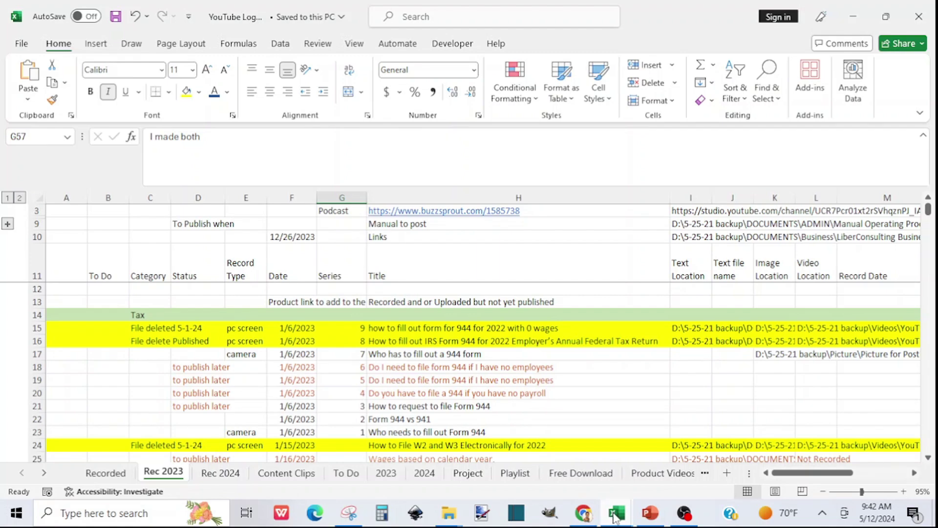
{"action": "mouse_move", "coordinate": [615, 515]}
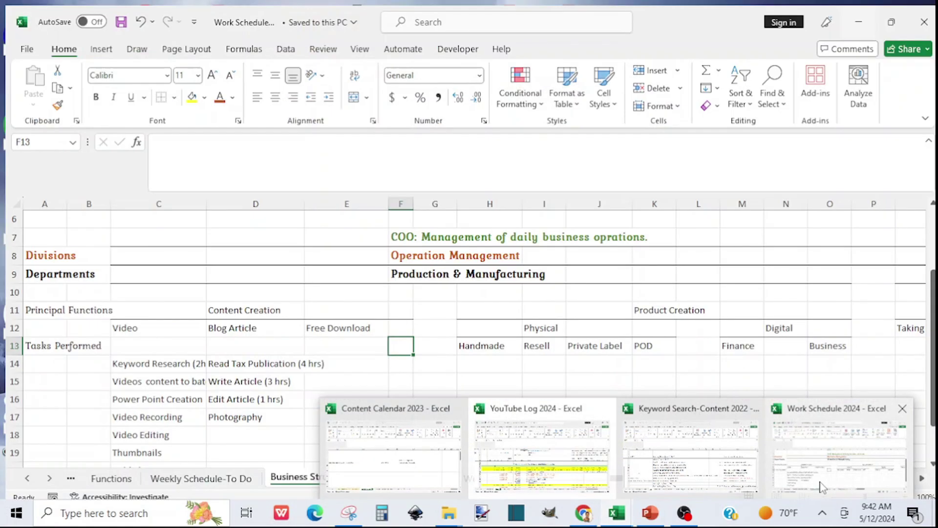
Switch to Work Schedule 2024 and scroll the Business Structure sheet from CEO down to Production & Manufacturing.
{"action": "left_click", "coordinate": [822, 486]}
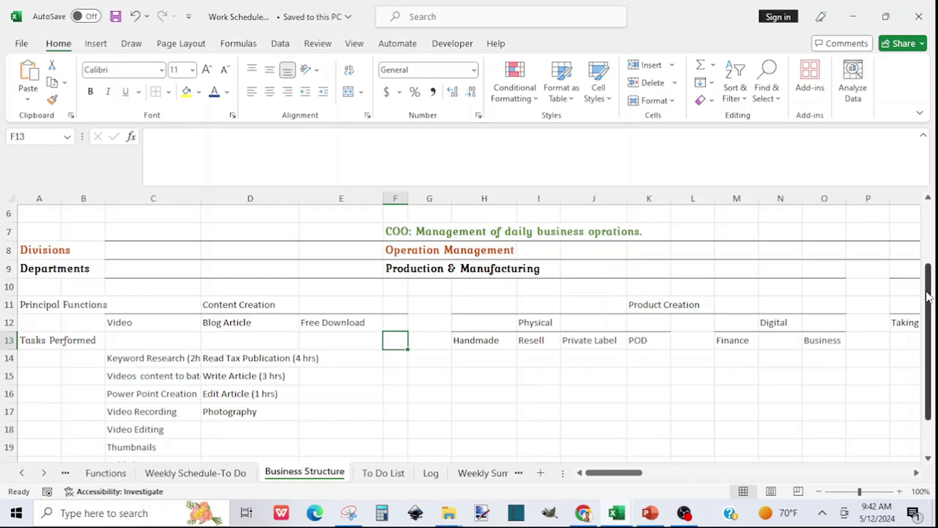
{"action": "left_click_drag", "start_coordinate": [929, 296], "coordinate": [928, 288]}
{"action": "left_click_drag", "start_coordinate": [929, 271], "coordinate": [933, 232]}
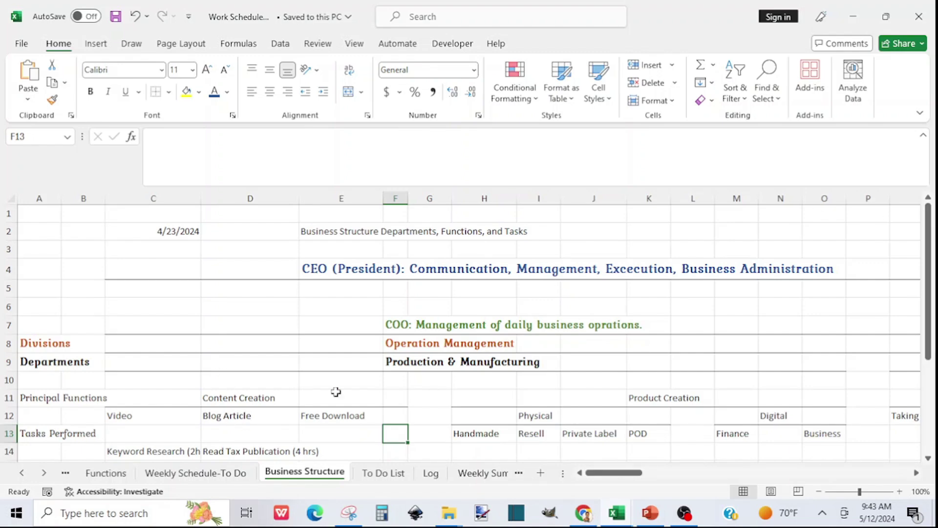
{"action": "left_click", "coordinate": [928, 460]}
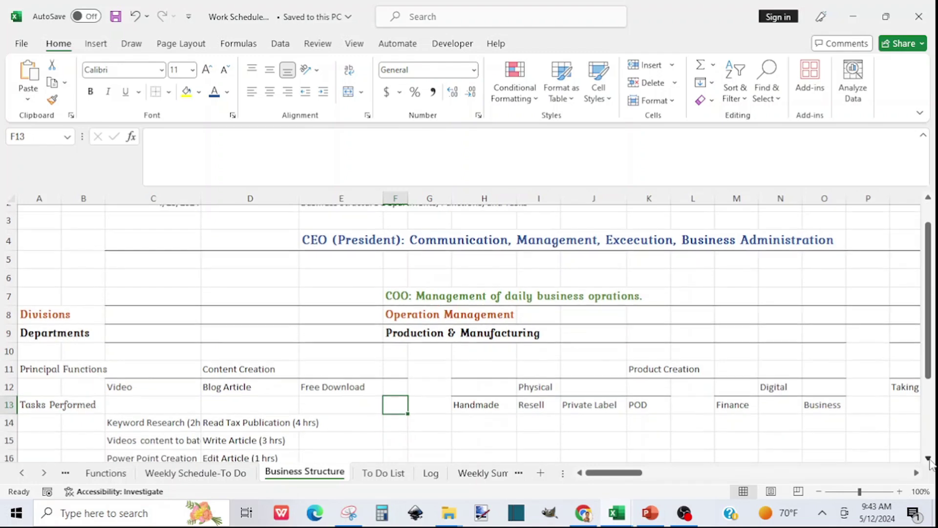
{"action": "left_click", "coordinate": [929, 460]}
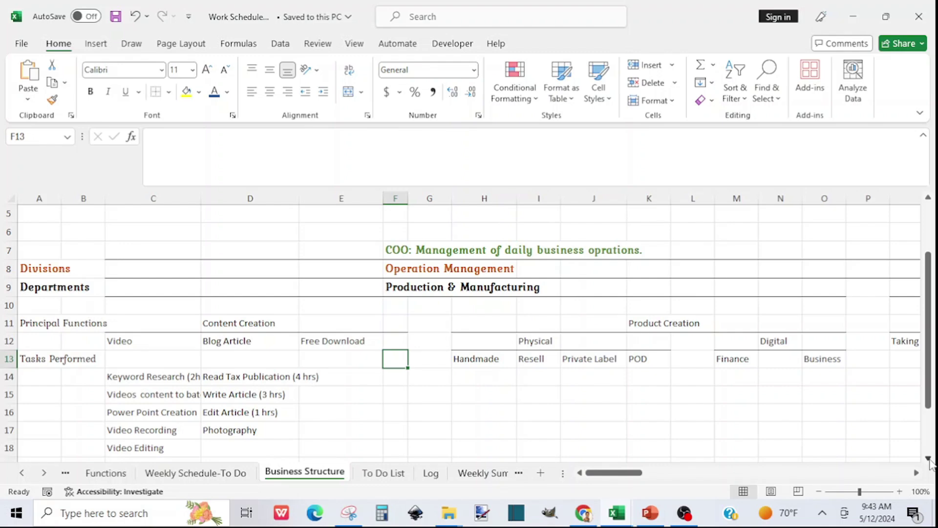
{"action": "mouse_move", "coordinate": [930, 329]}
{"action": "left_mouse_down"}
{"action": "mouse_move", "coordinate": [934, 251]}
{"action": "mouse_move", "coordinate": [934, 317]}
{"action": "left_mouse_up"}
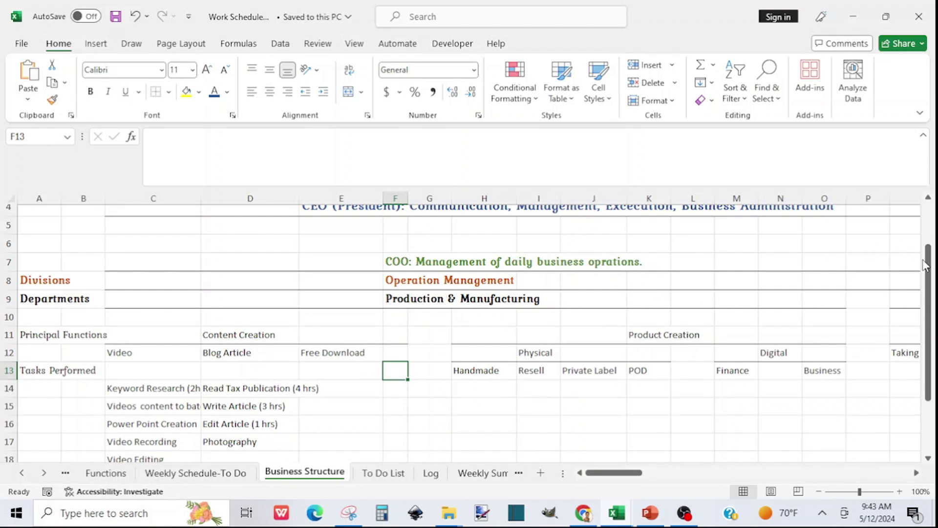
{"action": "left_click_drag", "start_coordinate": [929, 262], "coordinate": [931, 235]}
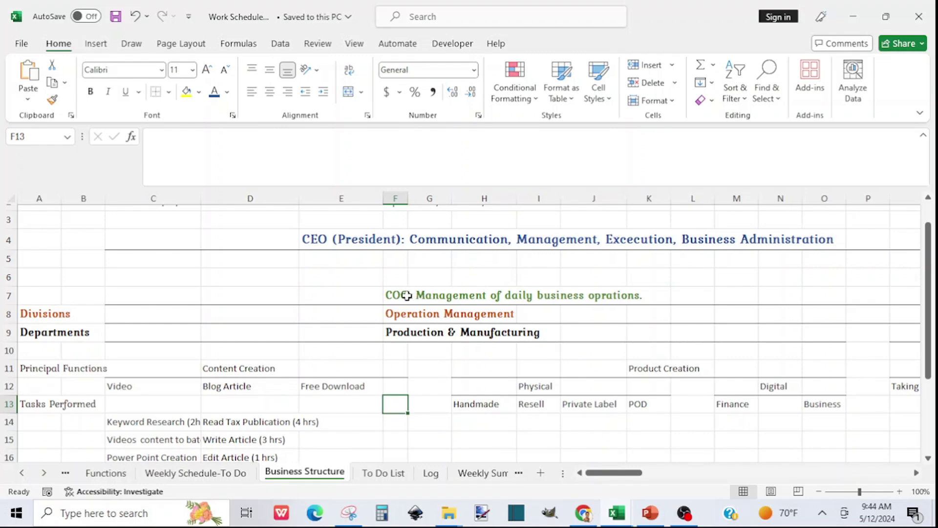
Correct the COO heading in F7 from 'oprations' to 'operations'.
{"action": "left_click", "coordinate": [397, 295]}
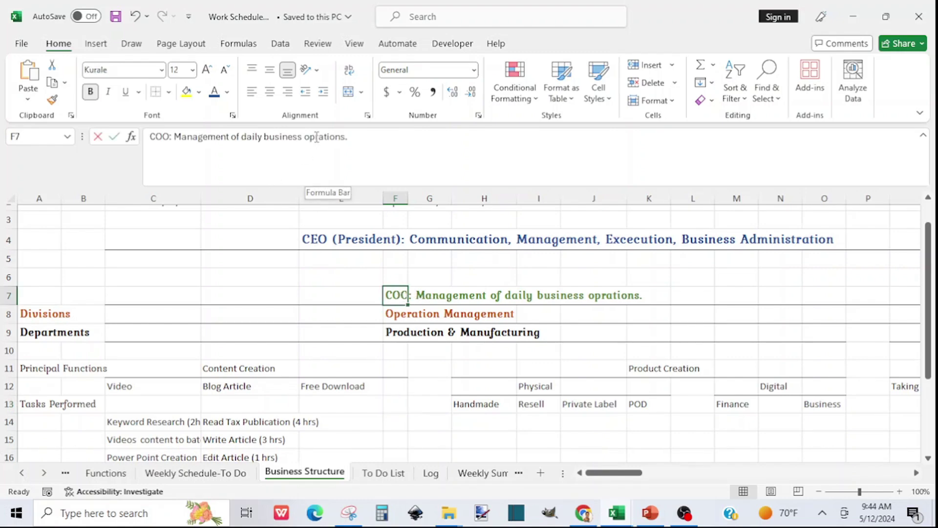
{"action": "type", "text": "opr"}
{"action": "type", "text": "er"}
{"action": "key", "text": "Return"}
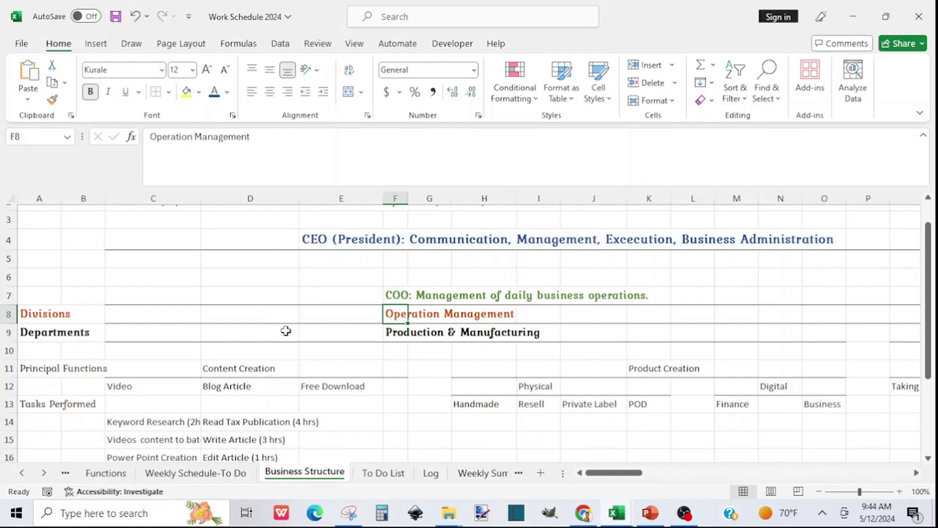
Check the row 8 headings to the right, then select the Product Creation heading in K11.
{"action": "key", "text": "Right"}
{"action": "key", "text": "Right"}
{"action": "key", "text": "Right"}
{"action": "key", "text": "Right"}
{"action": "key", "text": "Right"}
{"action": "key", "text": "Right"}
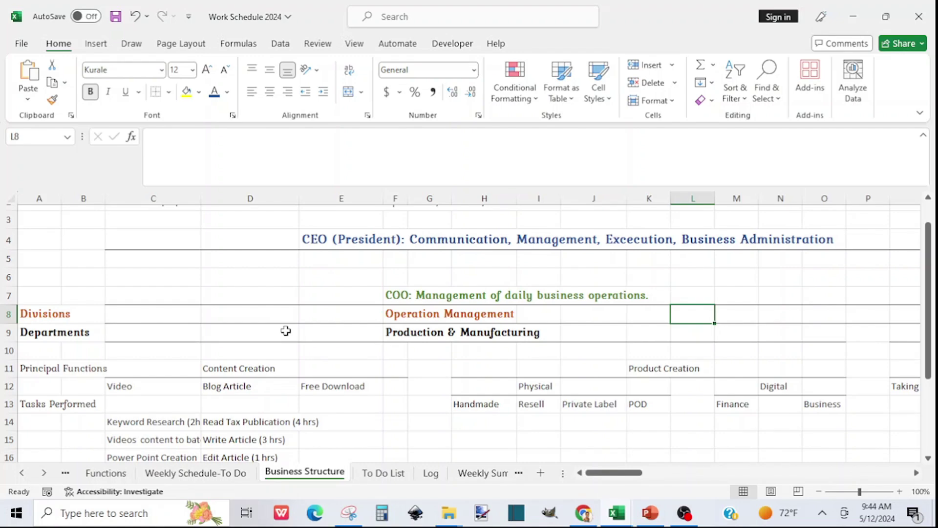
{"action": "key", "text": "Right"}
{"action": "key", "text": "Right"}
{"action": "key", "text": "Right"}
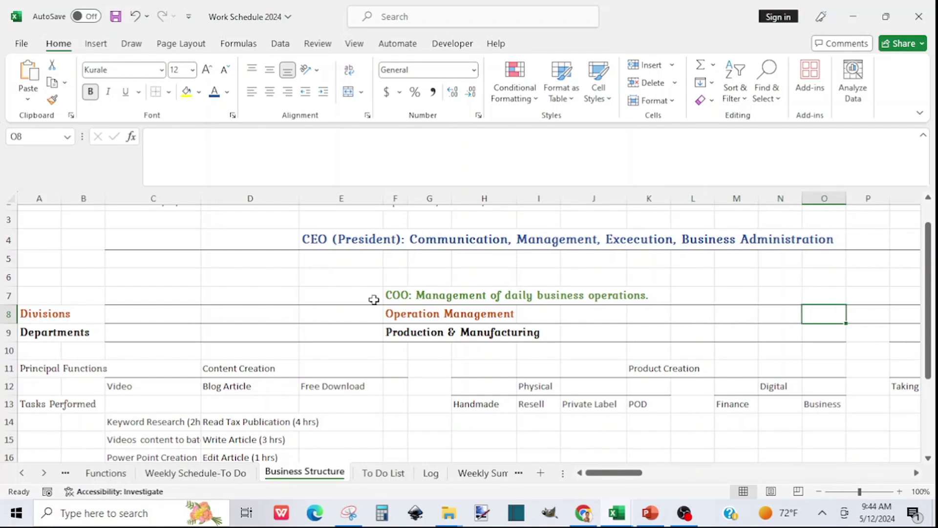
{"action": "left_click", "coordinate": [630, 372]}
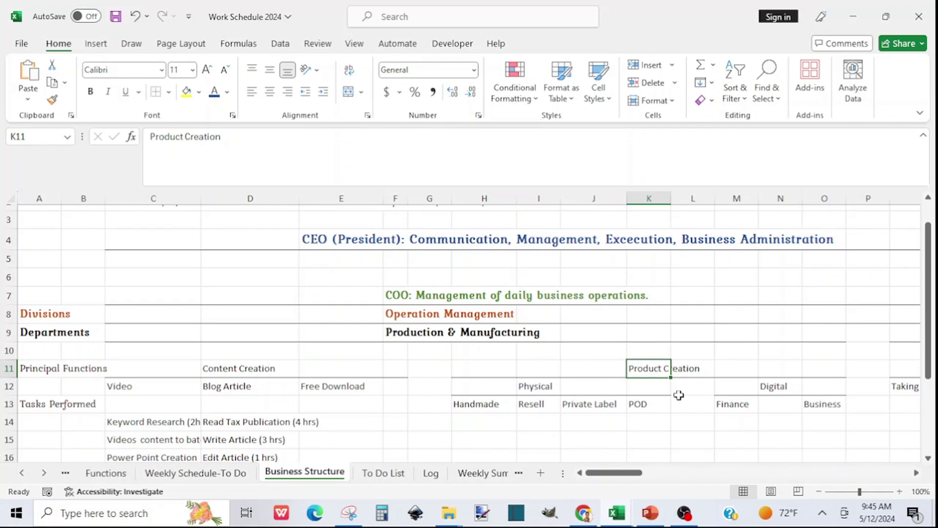
Scroll the chart right toward Photography and reveal more task rows below the headings.
{"action": "left_click", "coordinate": [916, 473]}
{"action": "left_click", "coordinate": [916, 472]}
{"action": "left_click", "coordinate": [916, 472]}
{"action": "left_click", "coordinate": [917, 473]}
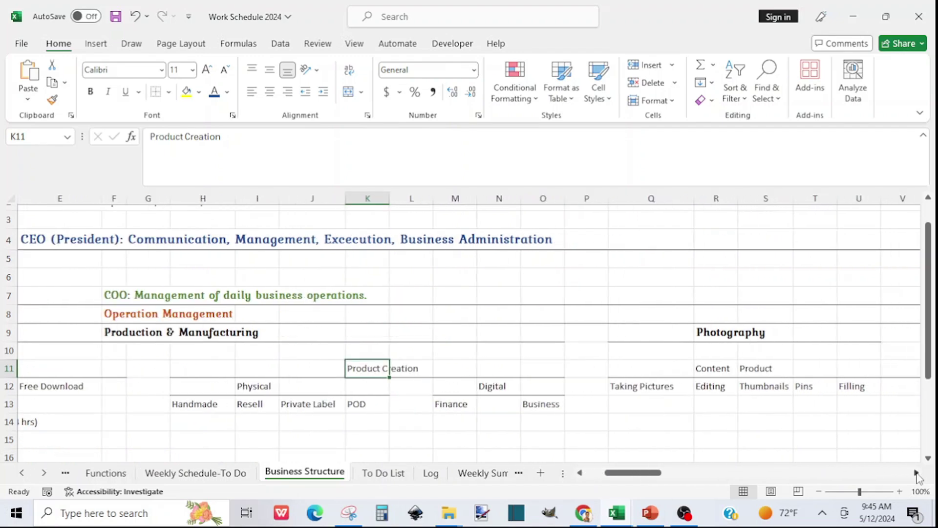
{"action": "left_click", "coordinate": [917, 473]}
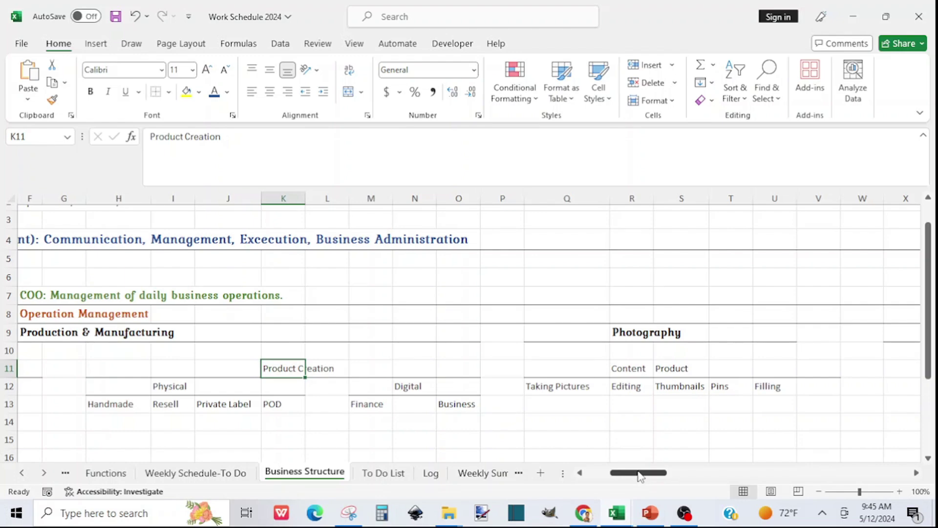
{"action": "left_click_drag", "start_coordinate": [638, 472], "coordinate": [614, 483]}
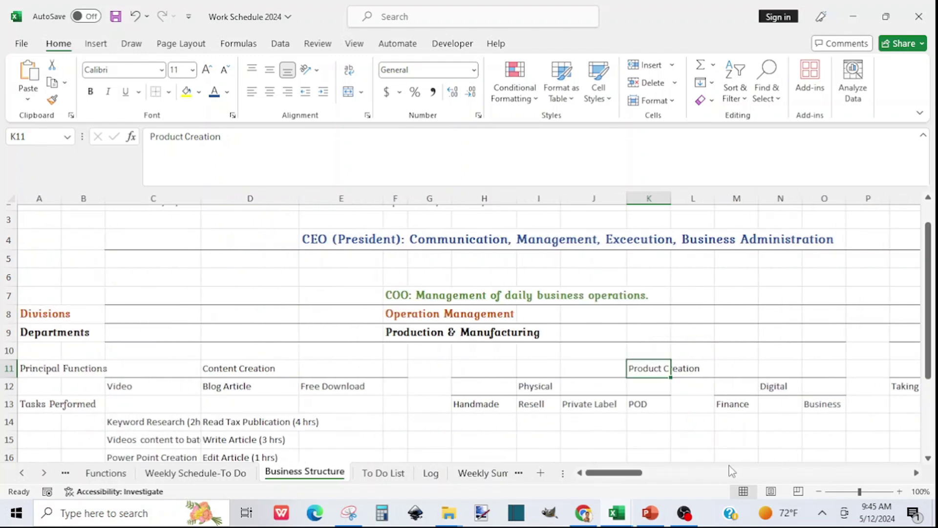
{"action": "left_click", "coordinate": [928, 459]}
{"action": "left_click", "coordinate": [928, 459]}
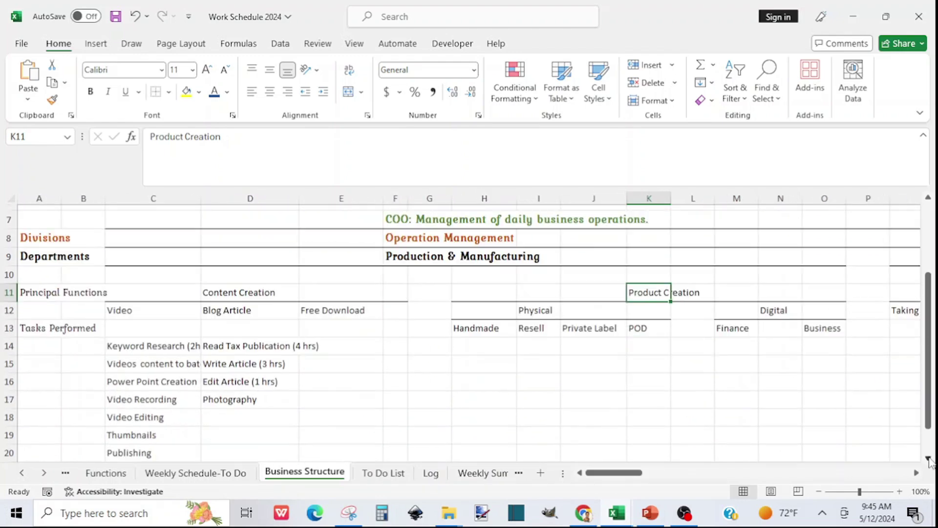
{"action": "left_click", "coordinate": [928, 459]}
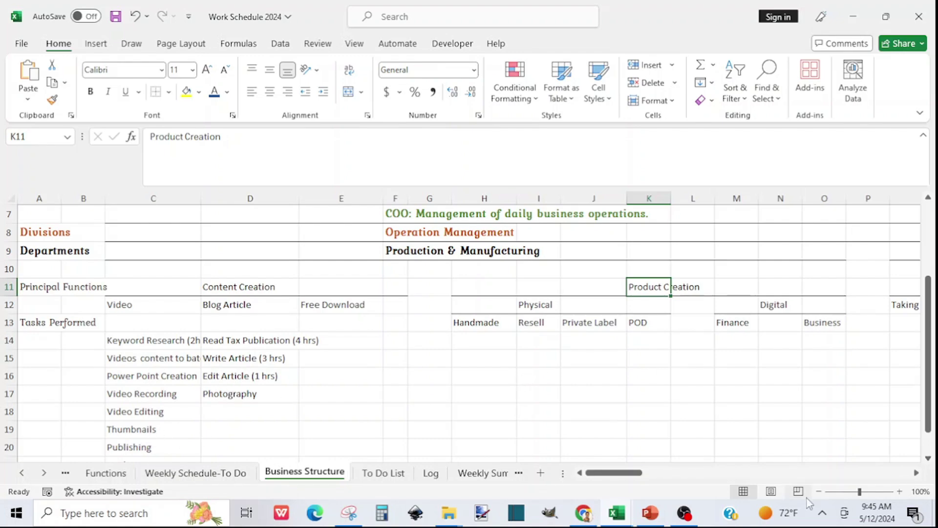
Scroll further right past Photography and Videography to the Planning & Process section.
{"action": "left_click", "coordinate": [917, 472]}
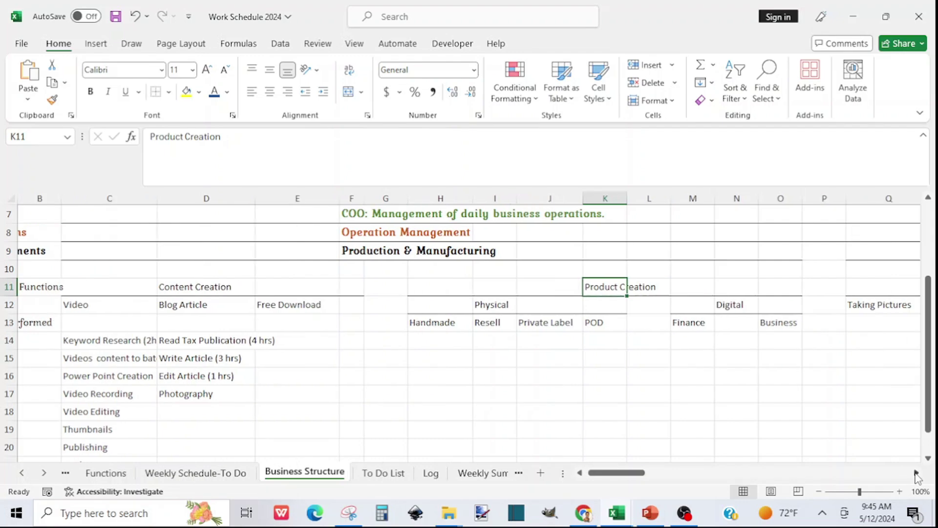
{"action": "left_click", "coordinate": [917, 472]}
{"action": "left_click", "coordinate": [916, 473]}
{"action": "left_click", "coordinate": [917, 472]}
{"action": "left_click", "coordinate": [916, 473]}
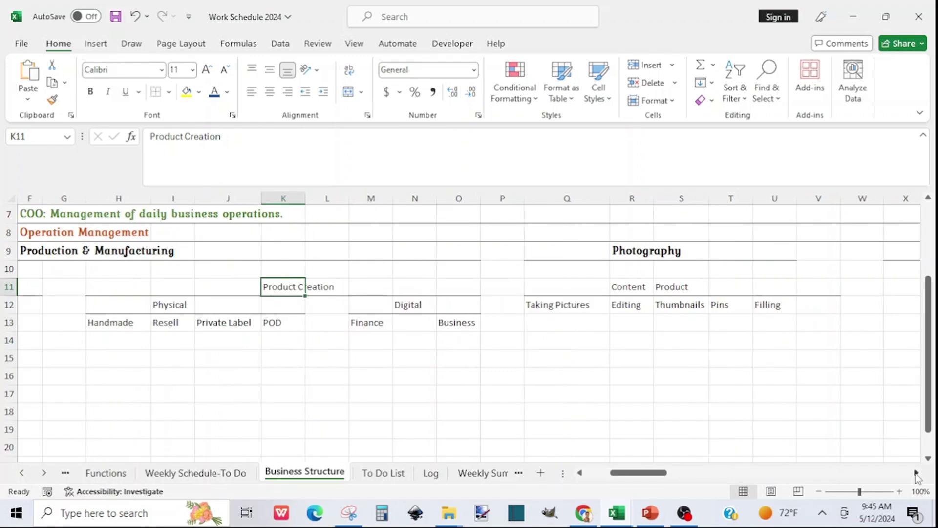
{"action": "left_click", "coordinate": [916, 473]}
{"action": "left_click", "coordinate": [916, 473]}
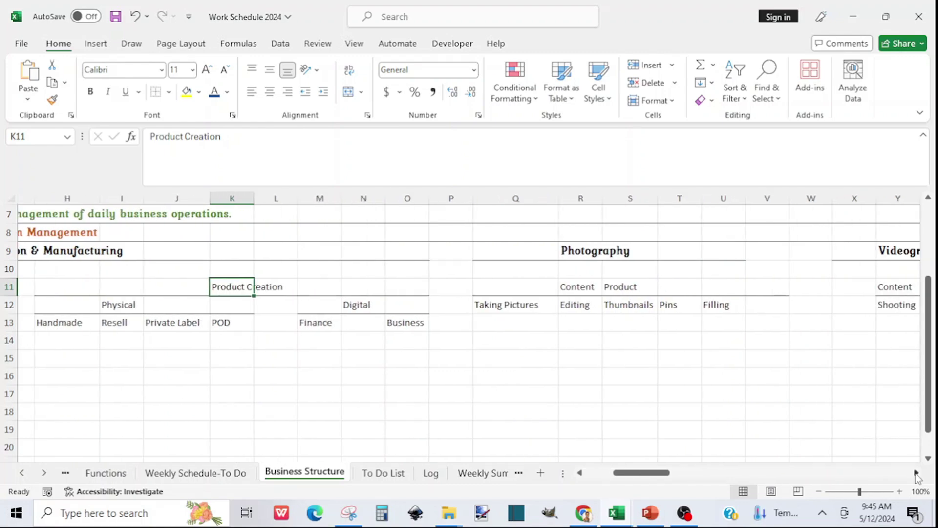
{"action": "left_click", "coordinate": [916, 473]}
{"action": "left_click", "coordinate": [916, 473]}
{"action": "left_click", "coordinate": [917, 473]}
{"action": "left_click", "coordinate": [917, 473]}
{"action": "left_click", "coordinate": [916, 473]}
{"action": "left_click", "coordinate": [916, 473]}
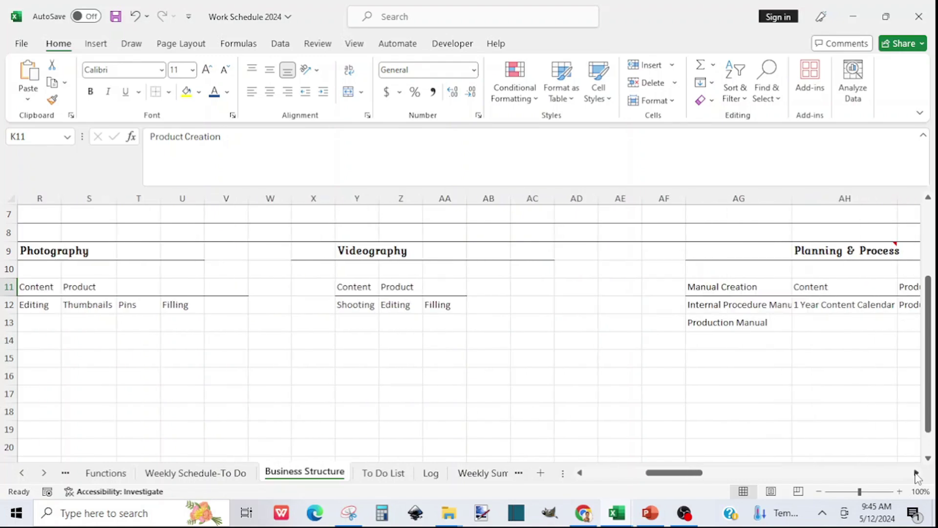
{"action": "left_click", "coordinate": [916, 472]}
{"action": "left_click", "coordinate": [916, 473]}
{"action": "left_click", "coordinate": [916, 473]}
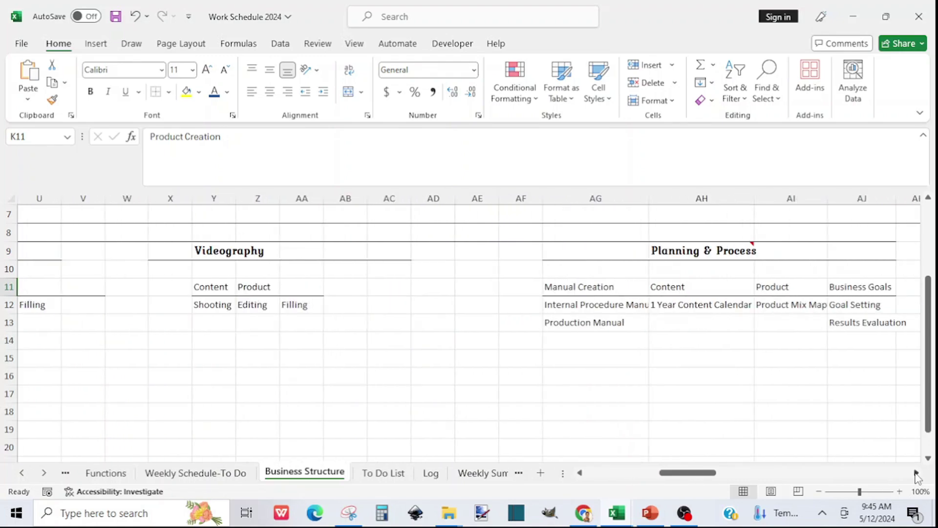
{"action": "left_click", "coordinate": [917, 472]}
{"action": "left_click", "coordinate": [917, 472]}
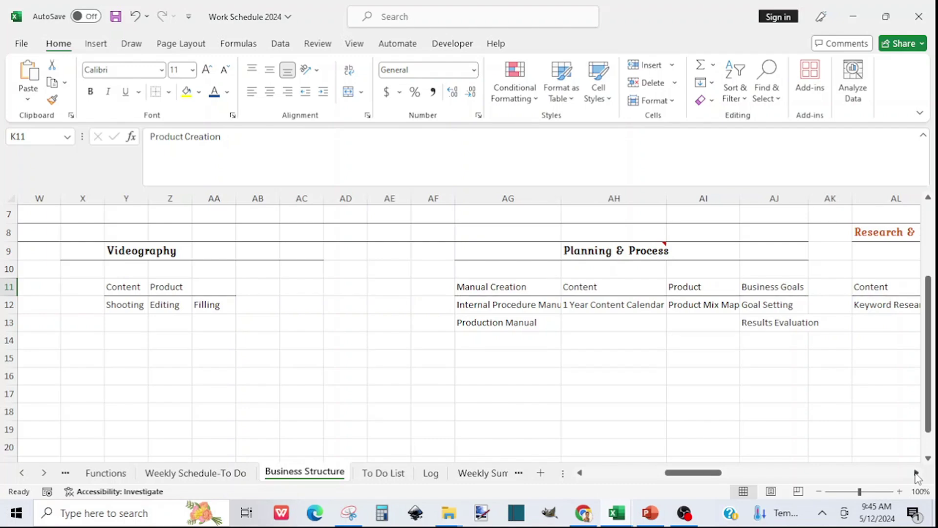
Review the Content, Product and Business Goals headings in AH11, AI11 and AJ11.
{"action": "left_click", "coordinate": [597, 286]}
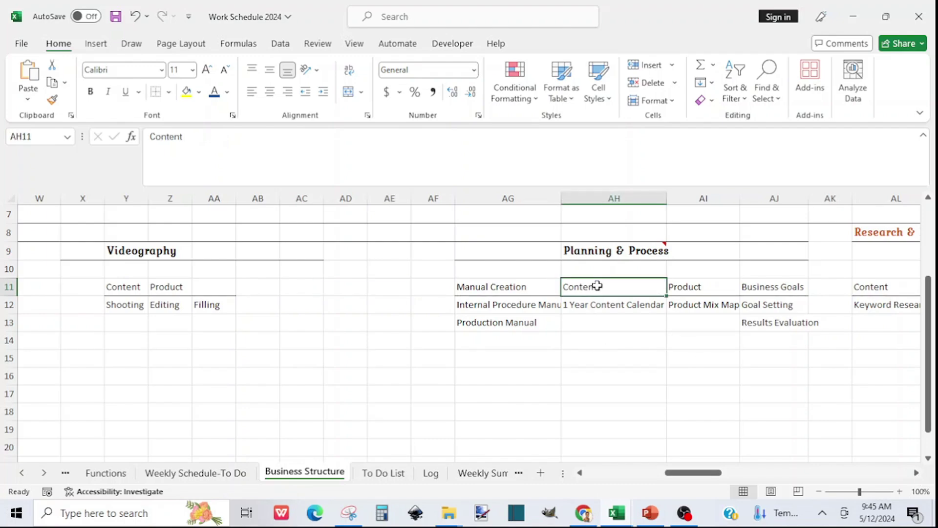
{"action": "left_click", "coordinate": [686, 287]}
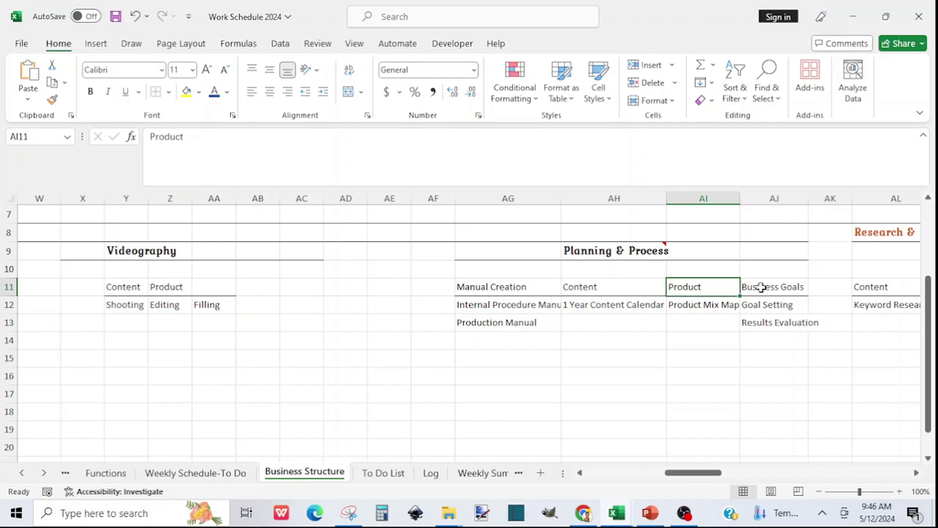
{"action": "left_click", "coordinate": [760, 289]}
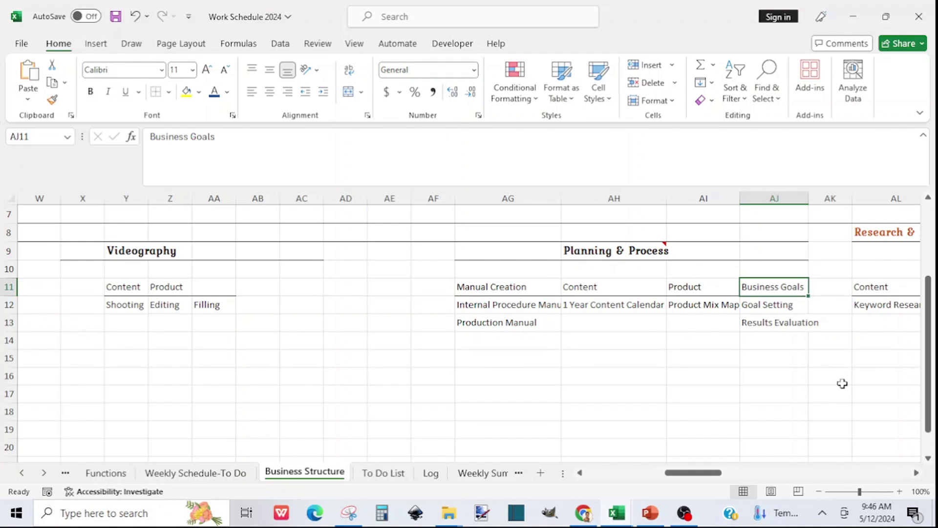
Scroll right until the full Research & Development section is visible.
{"action": "left_click", "coordinate": [917, 473]}
{"action": "left_click", "coordinate": [917, 473]}
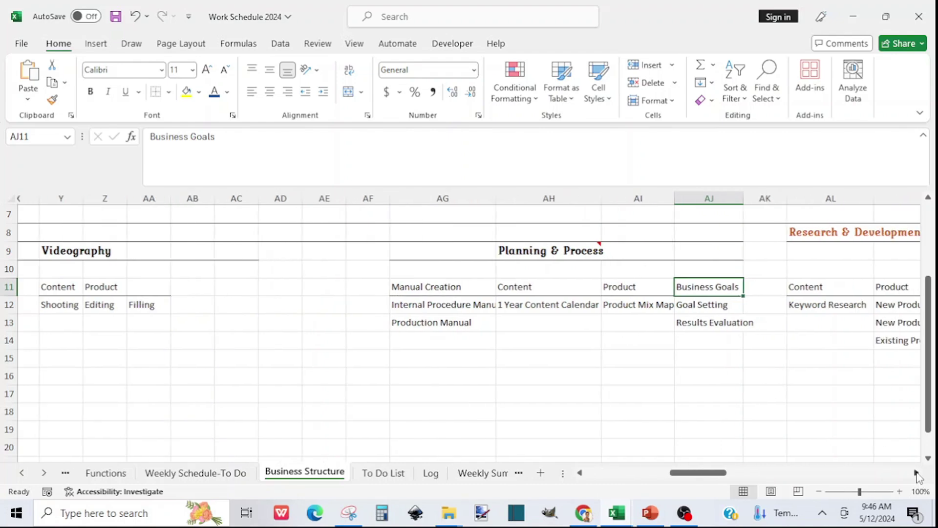
{"action": "left_click", "coordinate": [917, 473]}
{"action": "left_click", "coordinate": [916, 473]}
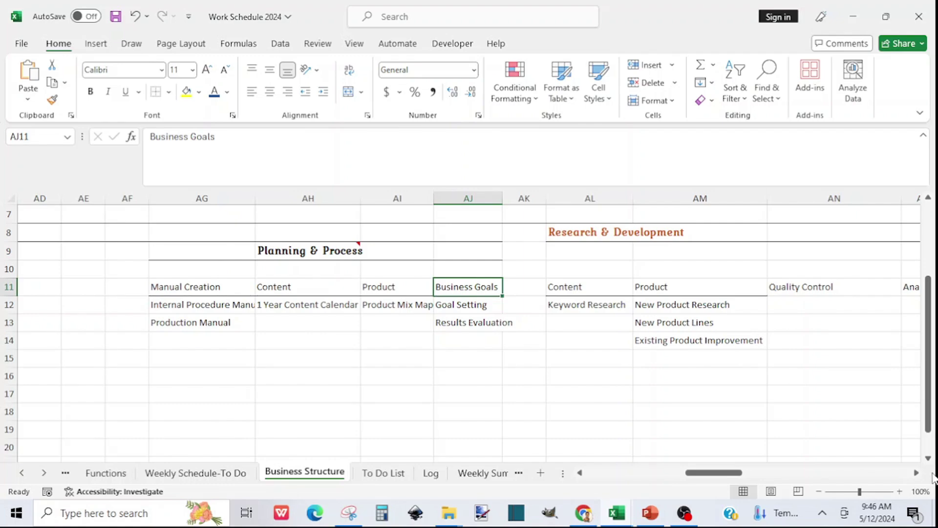
{"action": "left_click", "coordinate": [916, 473]}
{"action": "left_click", "coordinate": [917, 473]}
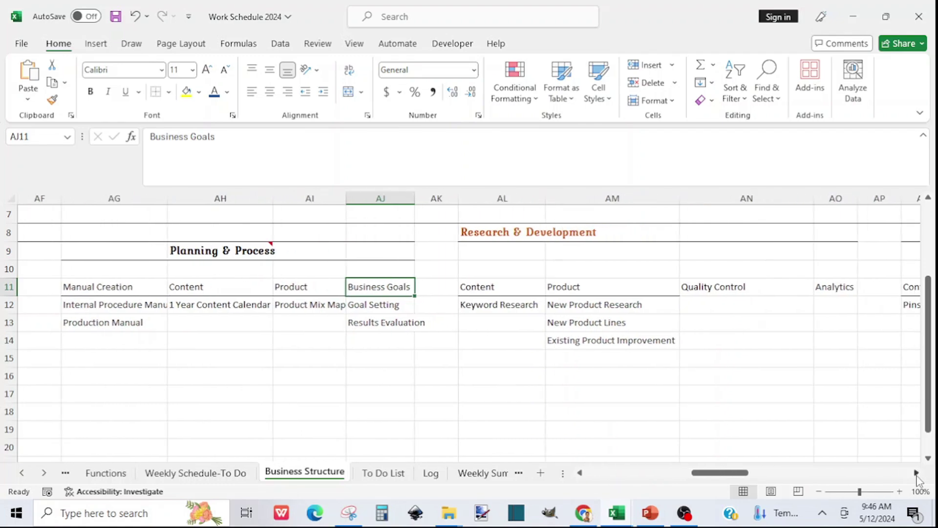
{"action": "left_click", "coordinate": [916, 473]}
{"action": "left_click", "coordinate": [917, 472]}
{"action": "left_click", "coordinate": [916, 472]}
{"action": "left_click", "coordinate": [916, 472]}
{"action": "left_click", "coordinate": [917, 472]}
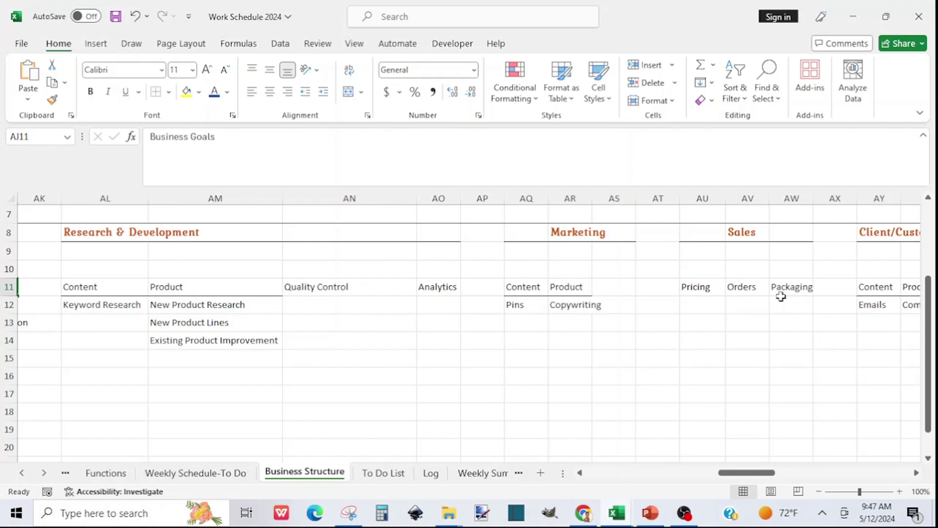
Drag the scrollbar further right to reach the IT and Human Resources sections.
{"action": "left_click_drag", "start_coordinate": [744, 478], "coordinate": [762, 474]}
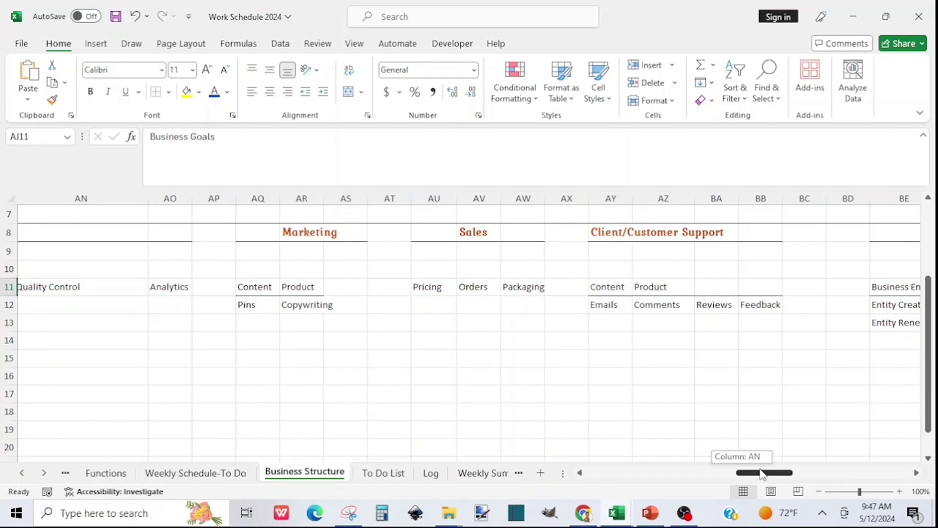
{"action": "left_click_drag", "start_coordinate": [761, 474], "coordinate": [787, 473]}
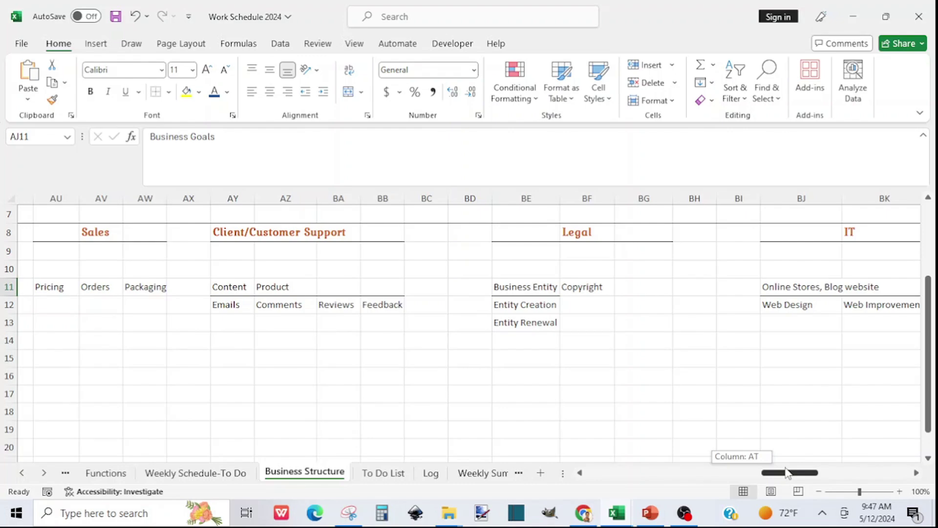
{"action": "left_click_drag", "start_coordinate": [787, 473], "coordinate": [808, 472]}
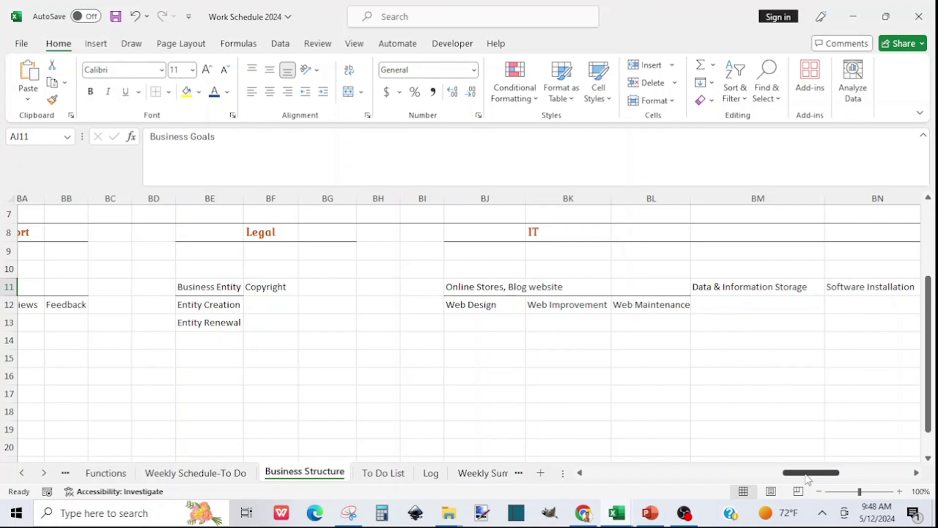
{"action": "left_click_drag", "start_coordinate": [807, 479], "coordinate": [821, 479]}
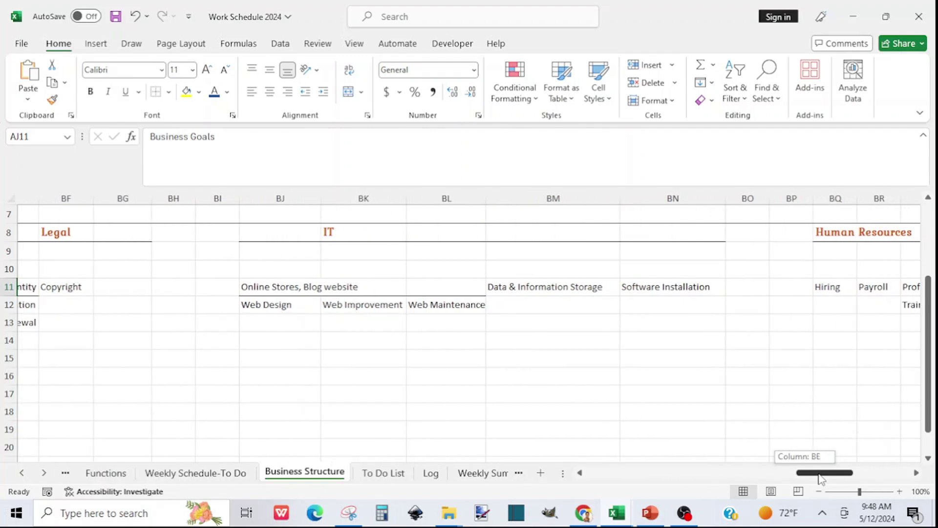
{"action": "left_click_drag", "start_coordinate": [822, 479], "coordinate": [837, 479]}
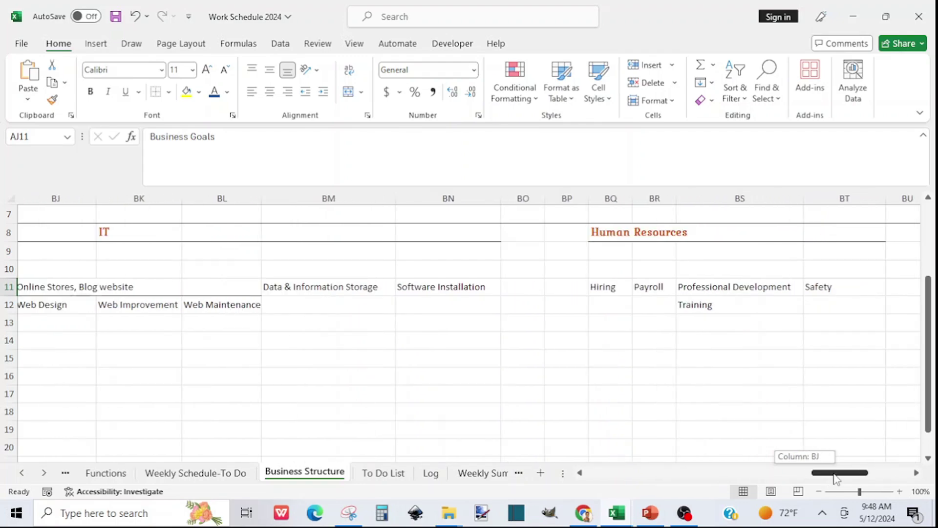
Scroll up and right to show Procurement and the CFO's Finance section with Budget, Accounting, Inventory Management and Tax.
{"action": "left_click_drag", "start_coordinate": [837, 479], "coordinate": [837, 479]}
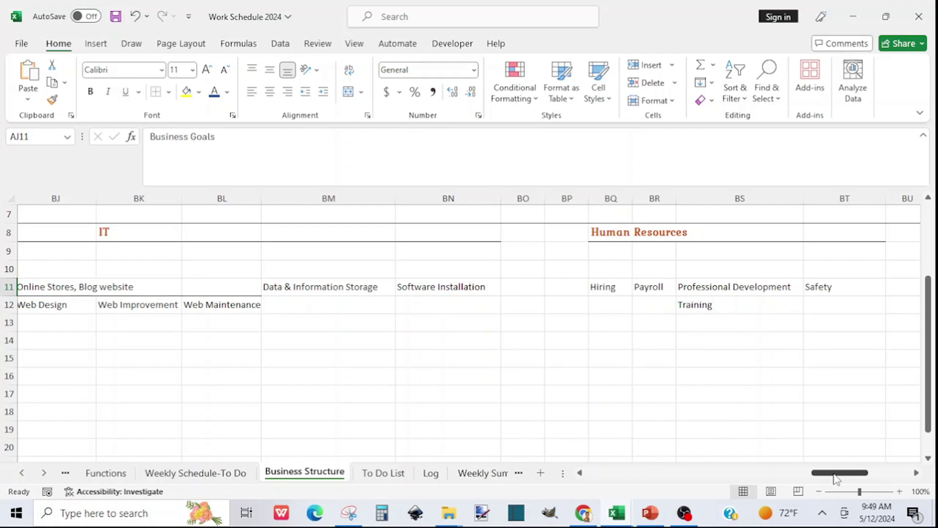
{"action": "left_click", "coordinate": [916, 473]}
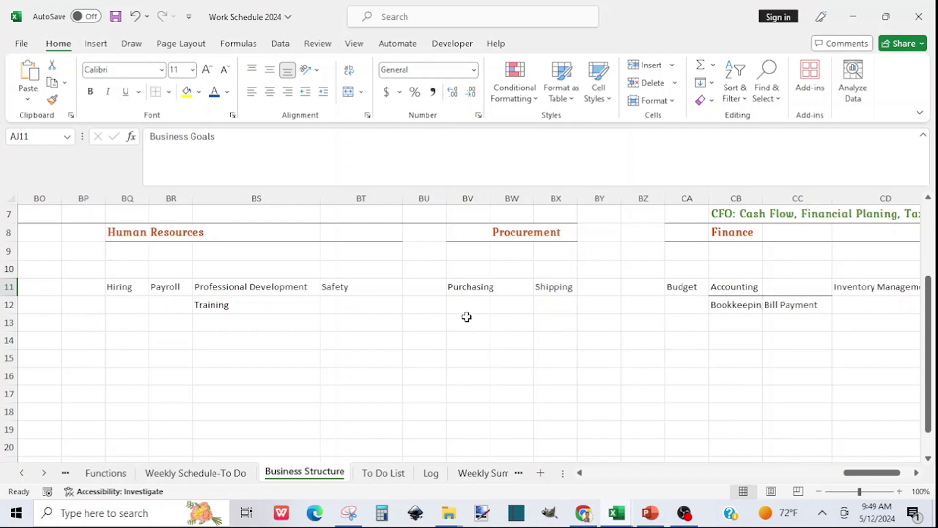
{"action": "left_click", "coordinate": [929, 198]}
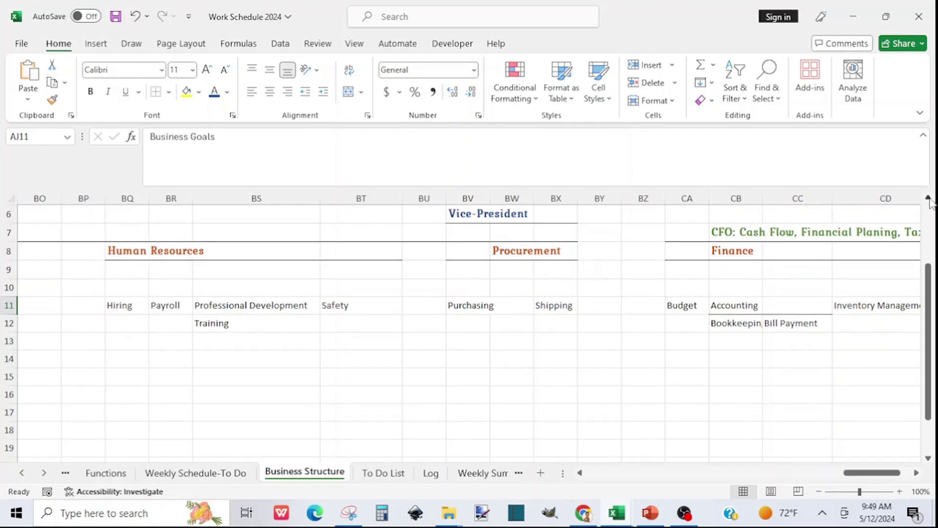
{"action": "left_click", "coordinate": [928, 198]}
{"action": "left_click", "coordinate": [928, 198]}
{"action": "left_click", "coordinate": [928, 198]}
{"action": "left_click", "coordinate": [928, 198]}
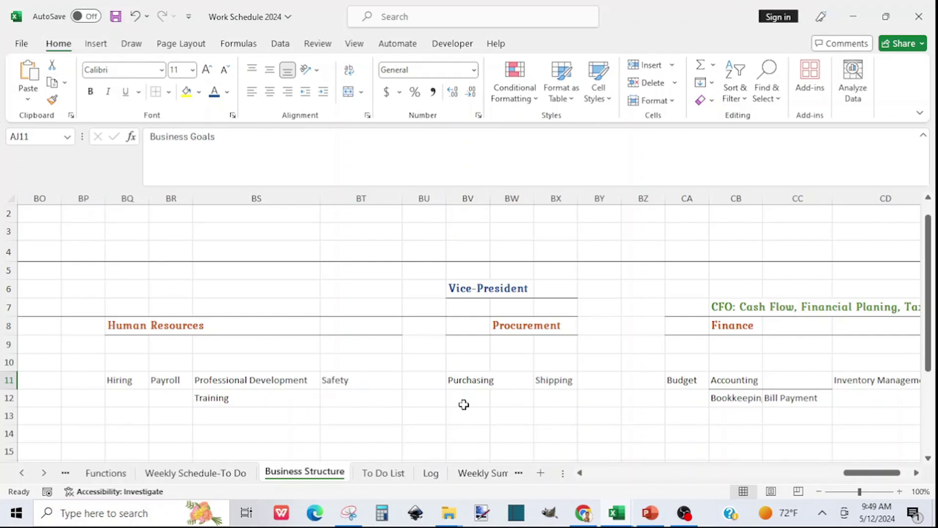
{"action": "left_click", "coordinate": [917, 474]}
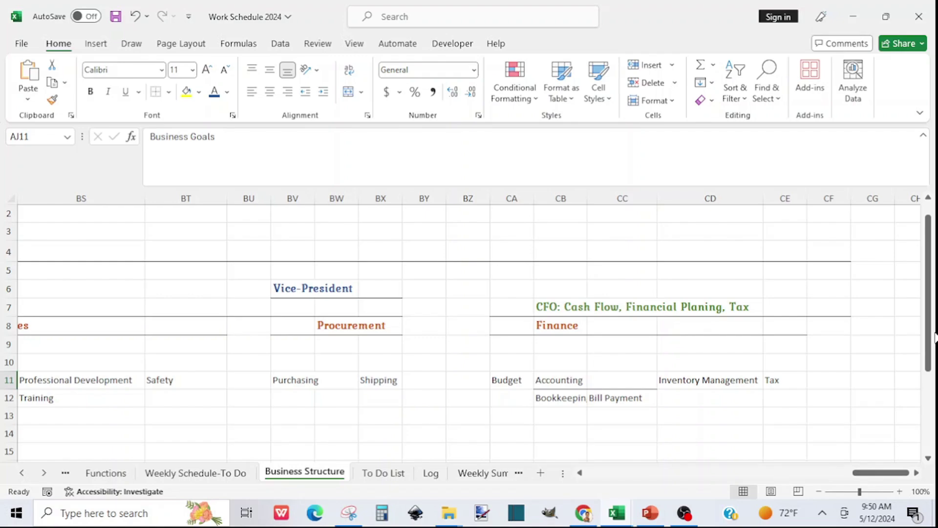
Scroll back to the top-left of the chart, showing the Divisions, Departments and Principal Functions labels in column A.
{"action": "left_click_drag", "start_coordinate": [930, 298], "coordinate": [930, 281]}
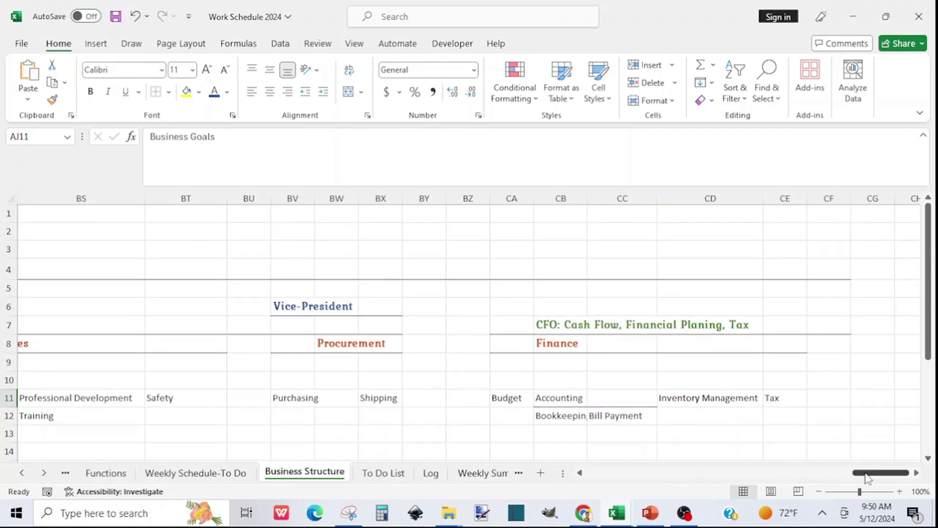
{"action": "left_click_drag", "start_coordinate": [868, 478], "coordinate": [615, 457]}
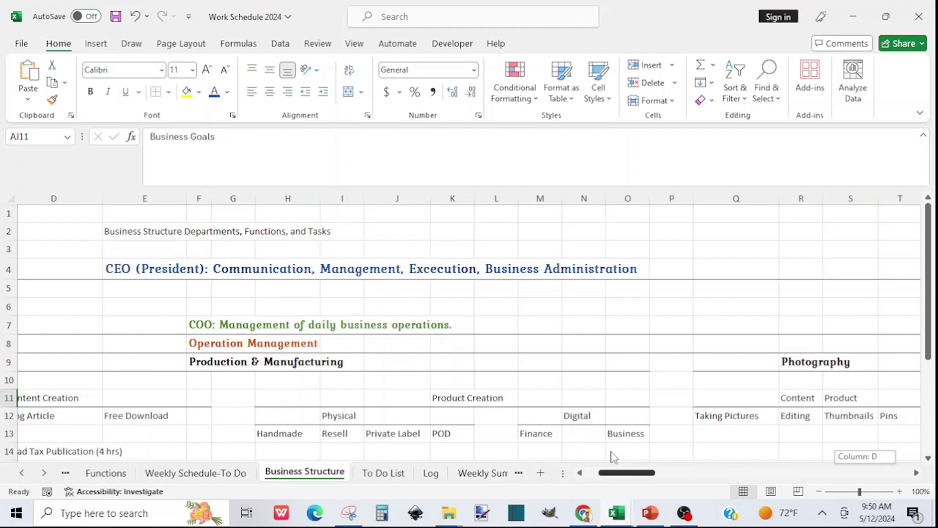
{"action": "left_click_drag", "start_coordinate": [615, 457], "coordinate": [611, 451]}
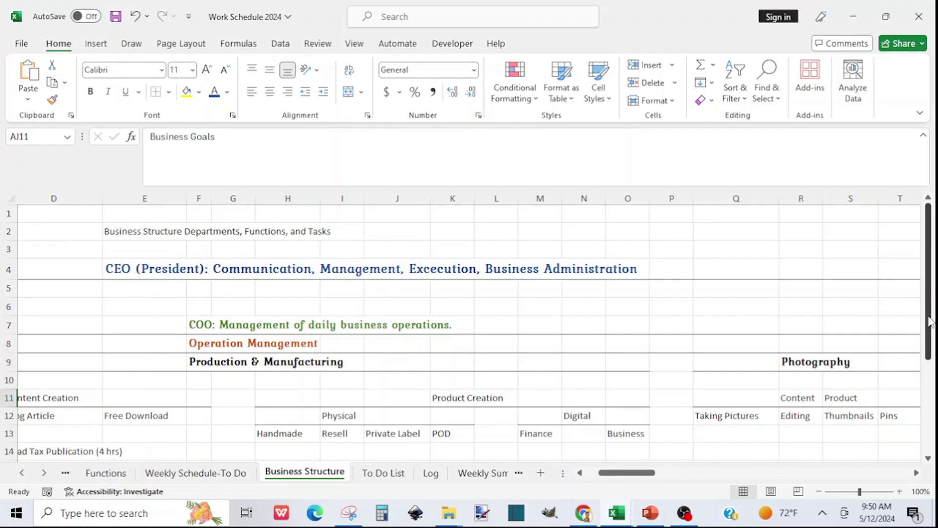
{"action": "left_click_drag", "start_coordinate": [931, 327], "coordinate": [933, 352]}
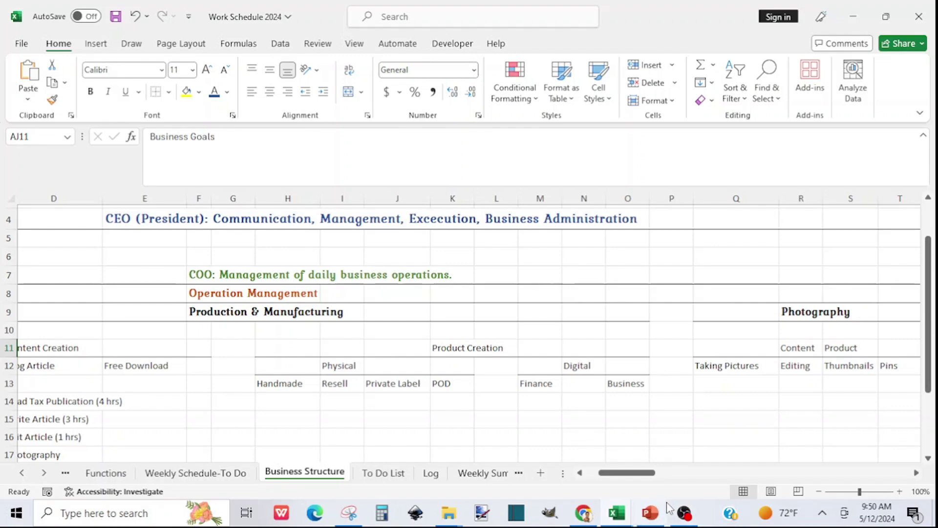
{"action": "left_click_drag", "start_coordinate": [624, 473], "coordinate": [607, 485]}
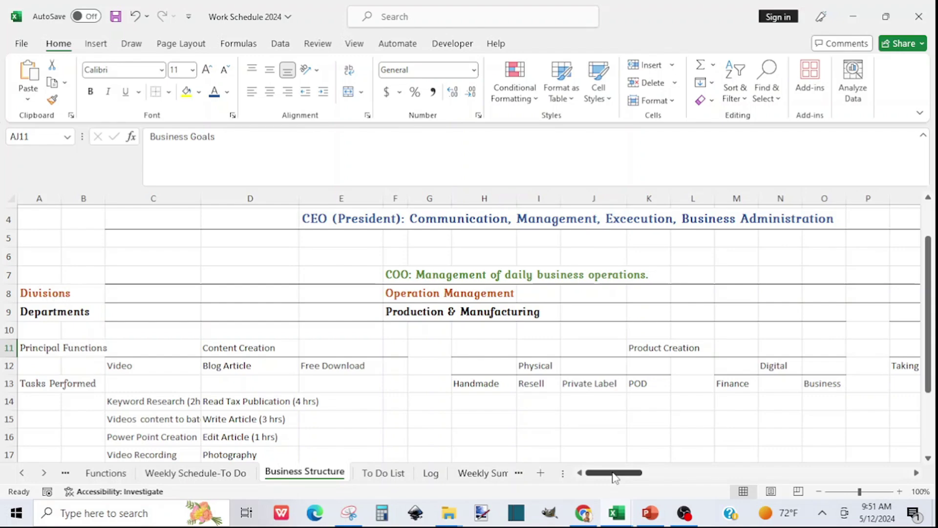
Sweep the chart right and back left, then scroll down to show Video tasks through Analytics.
{"action": "left_click_drag", "start_coordinate": [614, 478], "coordinate": [917, 473]}
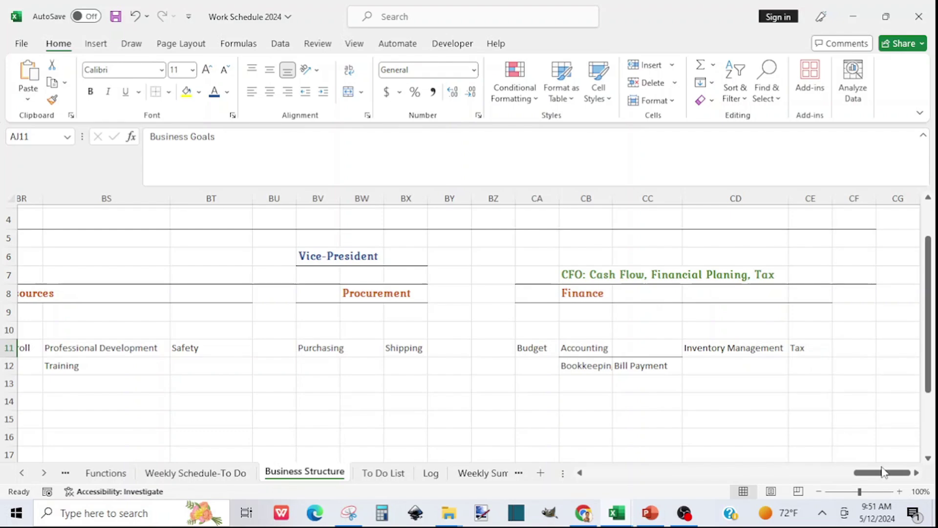
{"action": "left_click_drag", "start_coordinate": [882, 476], "coordinate": [576, 446]}
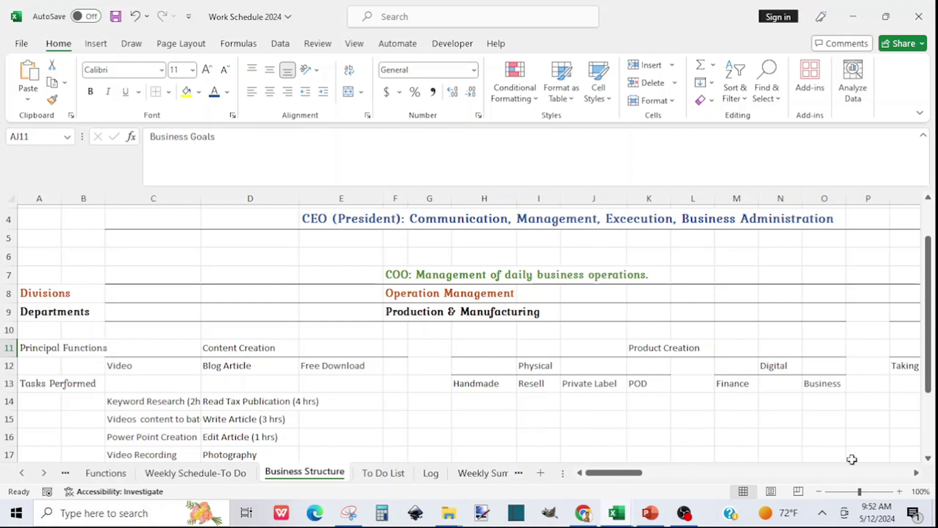
{"action": "scroll", "coordinate": [928, 458], "scroll_direction": "down", "scroll_amount": 4}
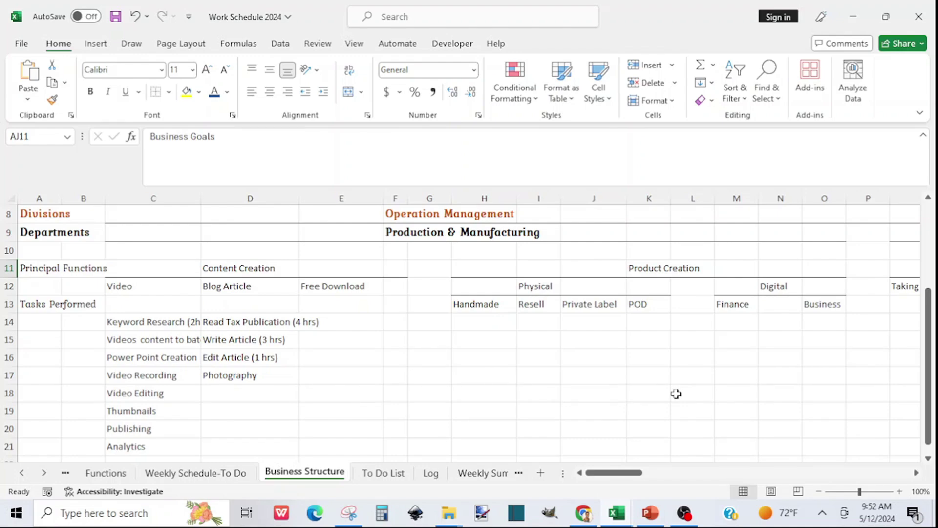
{"action": "mouse_move", "coordinate": [617, 512]}
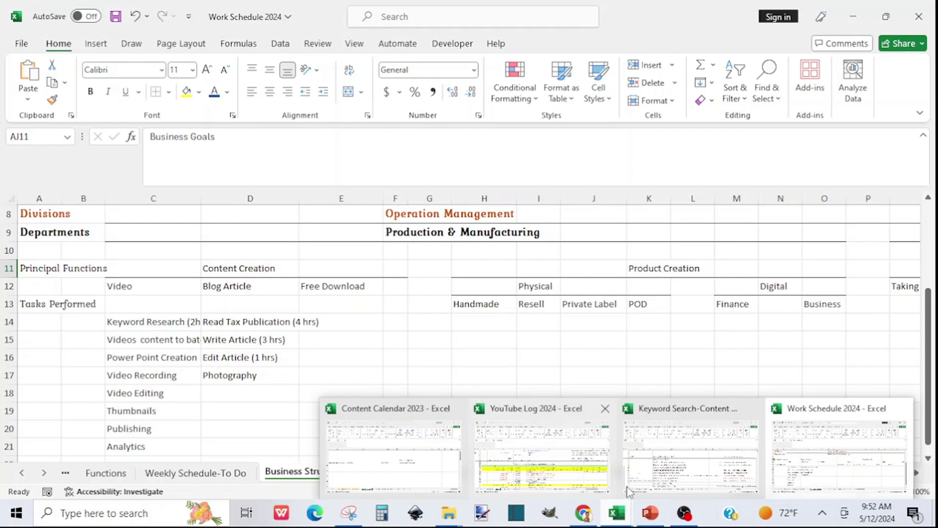
Switch to YouTube Log 2024 and browse the Recorded, Rec 2023 and Rec 2024 sheets, ending on Rec 2024.
{"action": "left_click", "coordinate": [556, 473]}
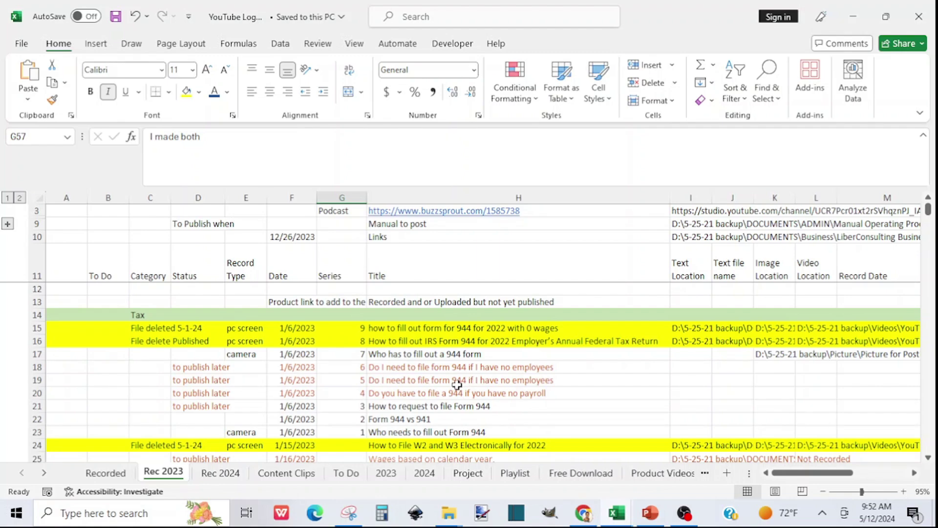
{"action": "left_click", "coordinate": [106, 472]}
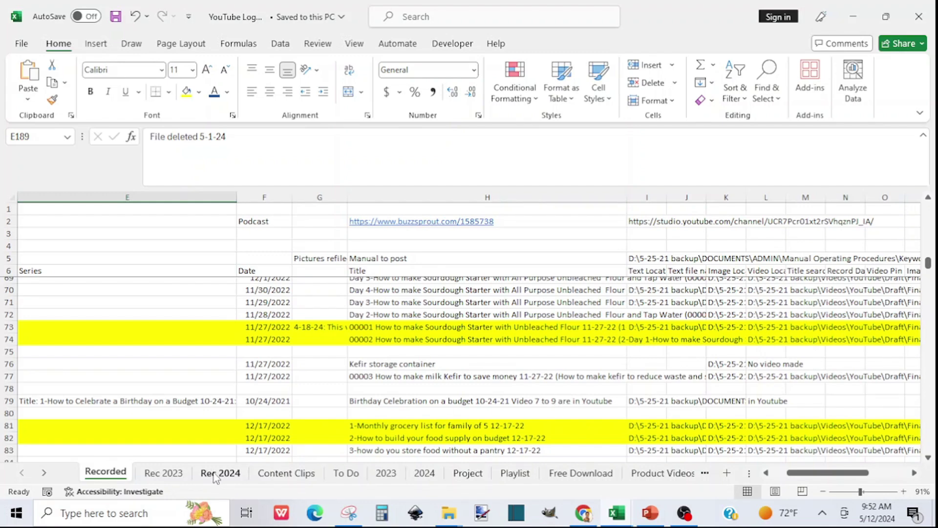
{"action": "left_click", "coordinate": [181, 475]}
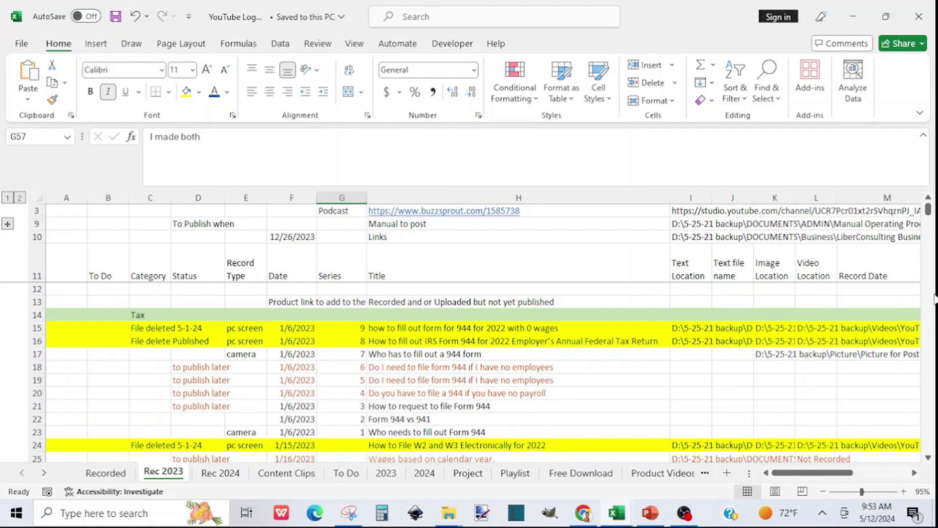
{"action": "left_click_drag", "start_coordinate": [932, 217], "coordinate": [935, 403]}
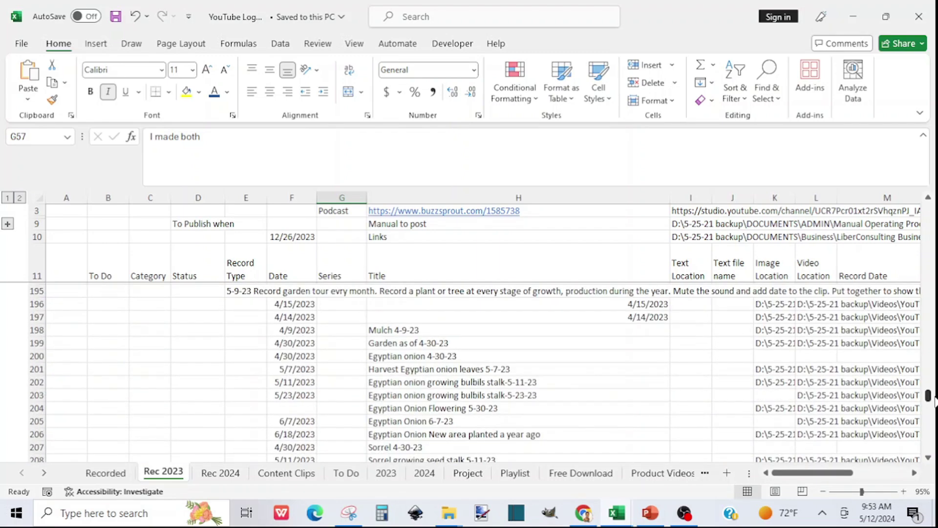
{"action": "left_click", "coordinate": [213, 477]}
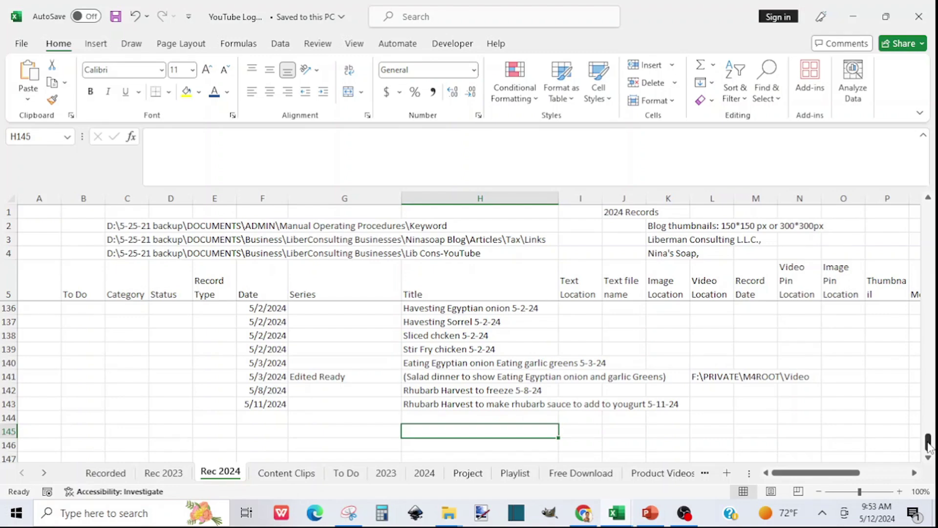
{"action": "left_click_drag", "start_coordinate": [928, 440], "coordinate": [934, 213]}
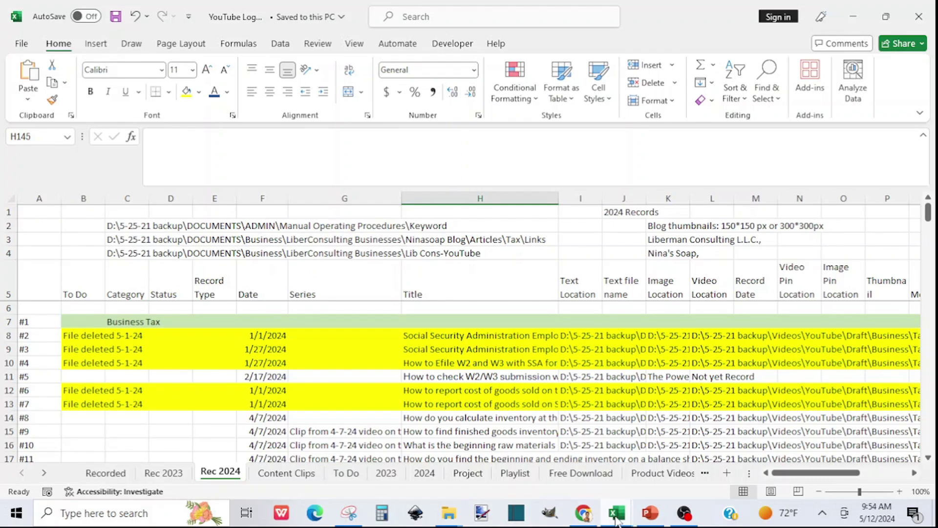
Bring the Work Schedule 2024 workbook back to the front from the taskbar preview.
{"action": "mouse_move", "coordinate": [617, 513]}
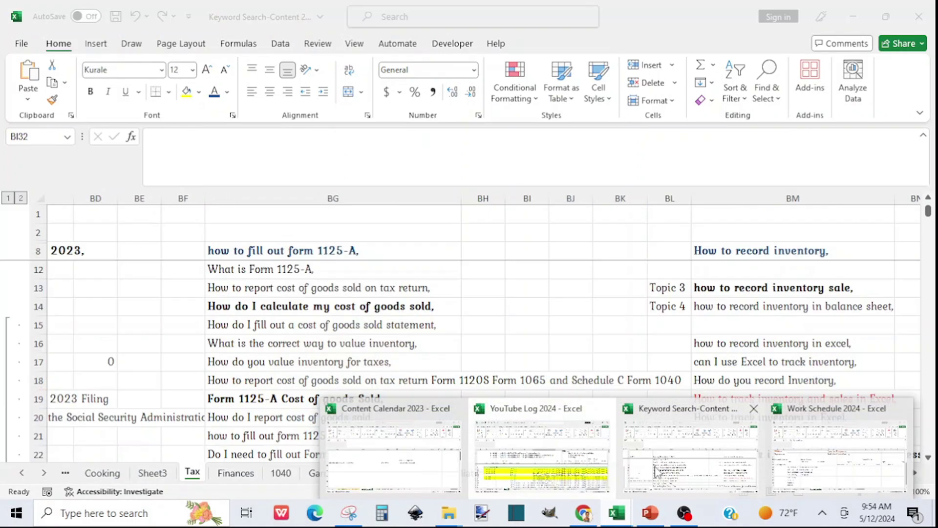
{"action": "mouse_move", "coordinate": [418, 467]}
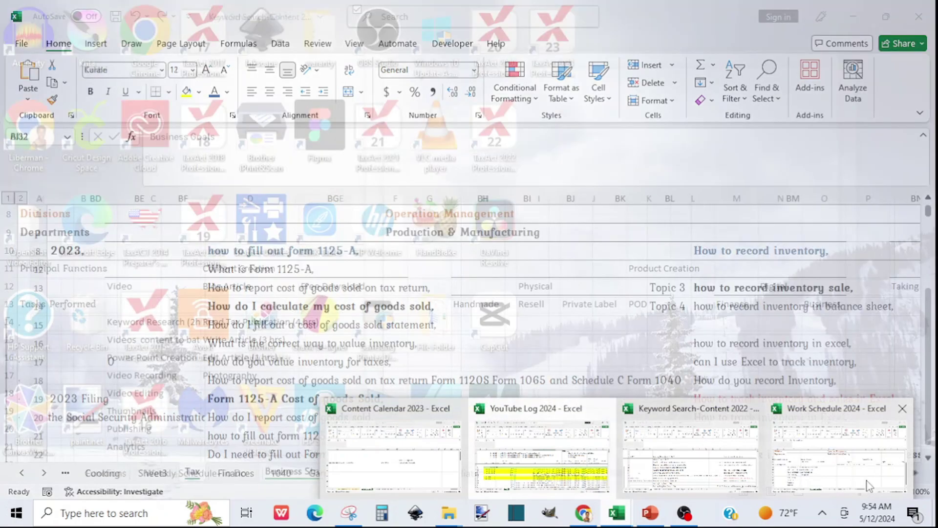
{"action": "left_click", "coordinate": [867, 486]}
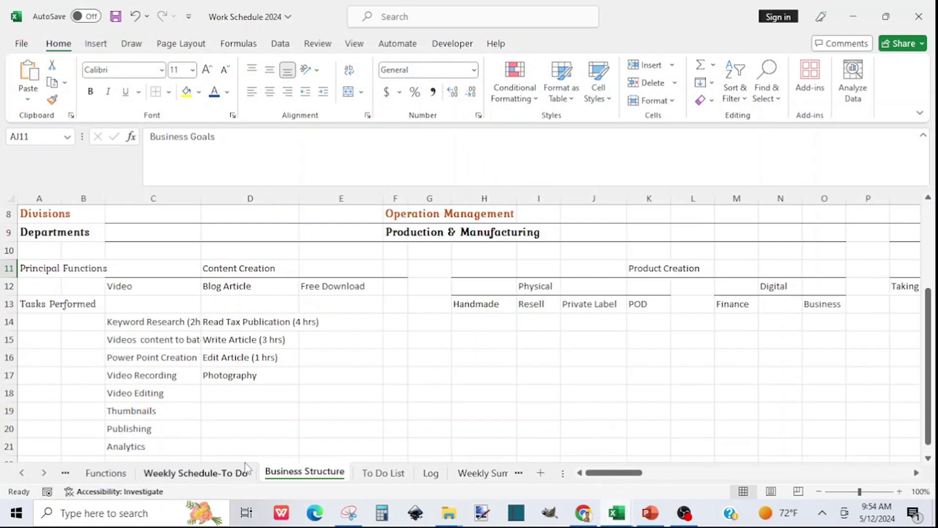
Switch to the Weekly Schedule-To Do sheet and scroll it back to the left.
{"action": "left_click", "coordinate": [176, 474]}
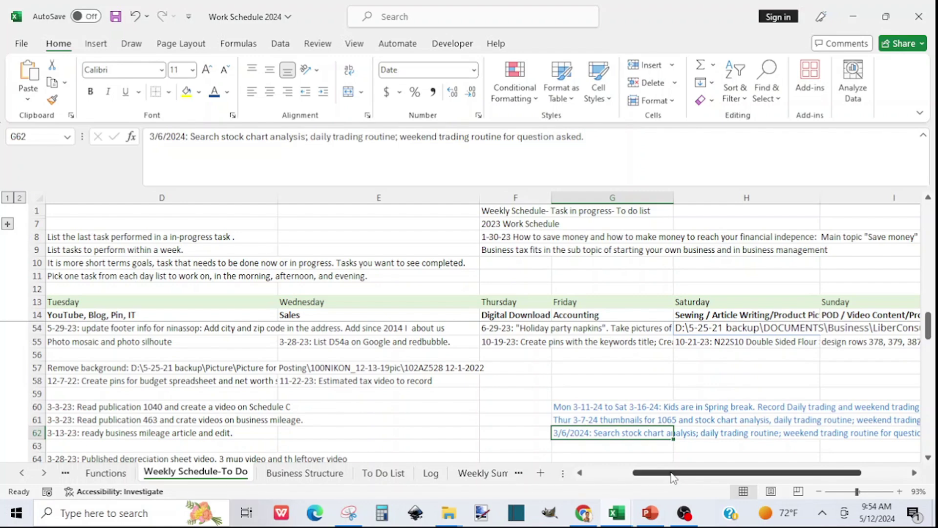
{"action": "left_click_drag", "start_coordinate": [658, 473], "coordinate": [600, 474]}
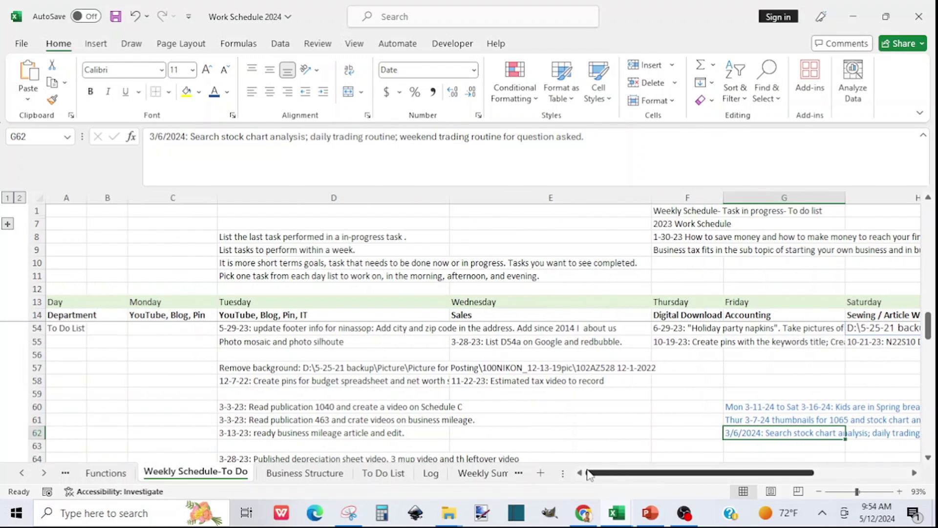
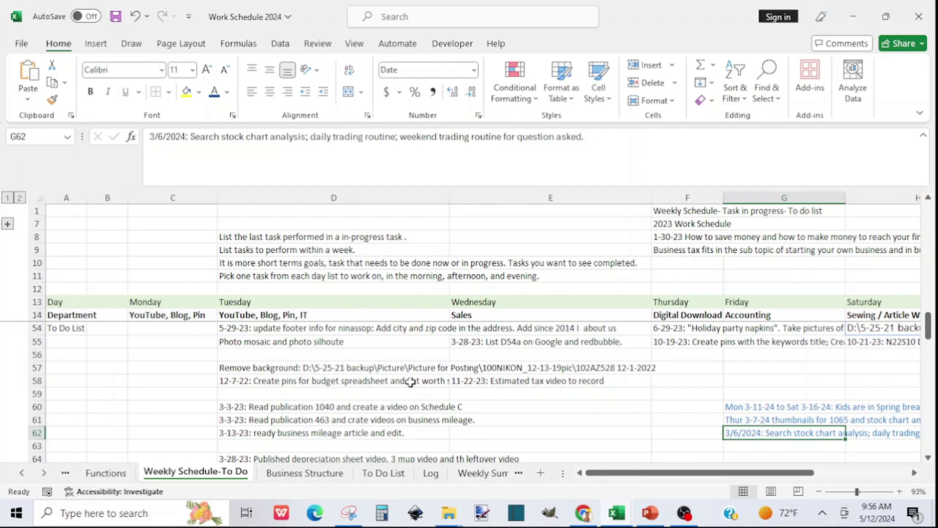
Scroll the schedule sideways to read the full Sunday column heading.
{"action": "left_click_drag", "start_coordinate": [615, 476], "coordinate": [711, 453]}
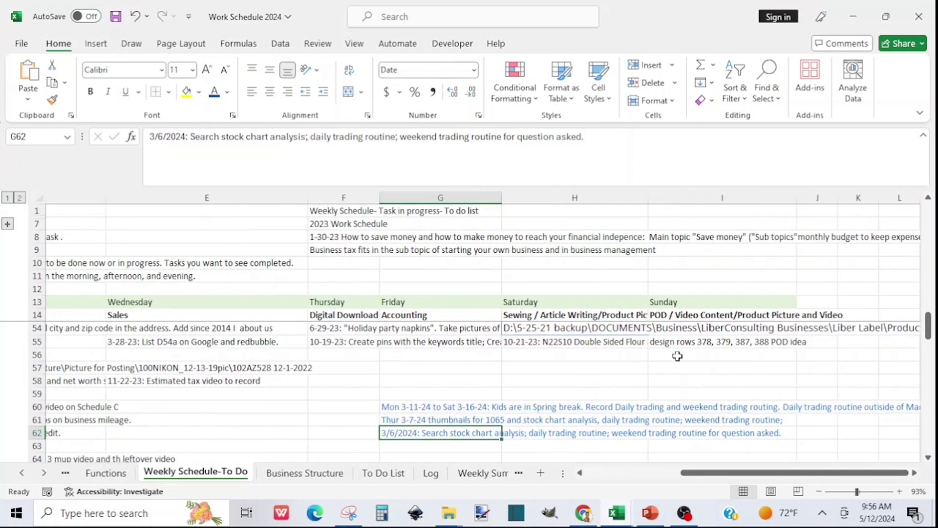
{"action": "left_click", "coordinate": [667, 317]}
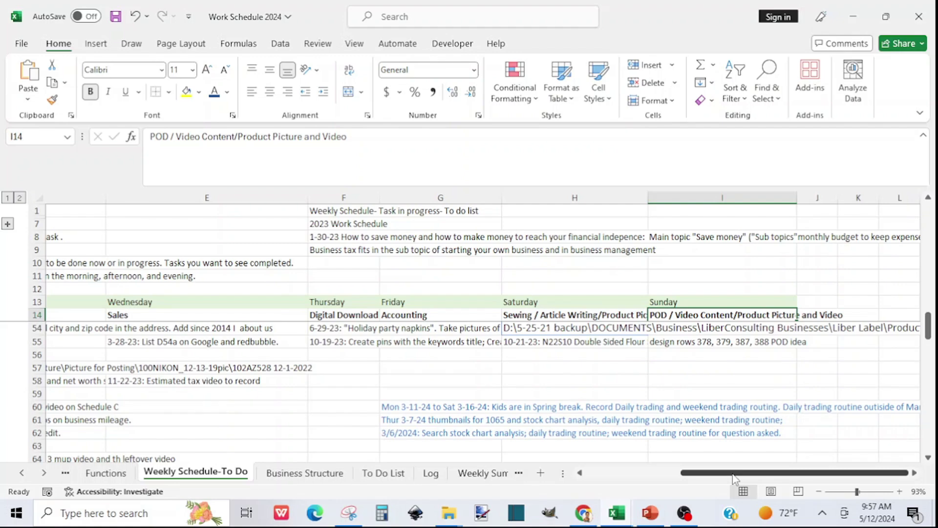
{"action": "mouse_move", "coordinate": [733, 478]}
{"action": "left_mouse_down"}
{"action": "mouse_move", "coordinate": [568, 479]}
{"action": "mouse_move", "coordinate": [732, 472]}
{"action": "left_mouse_up"}
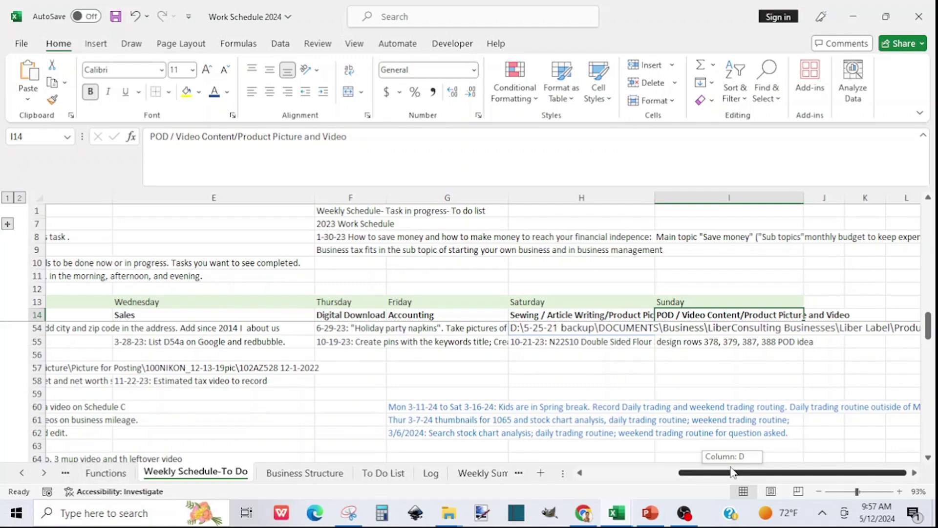
{"action": "left_click_drag", "start_coordinate": [732, 472], "coordinate": [732, 472]}
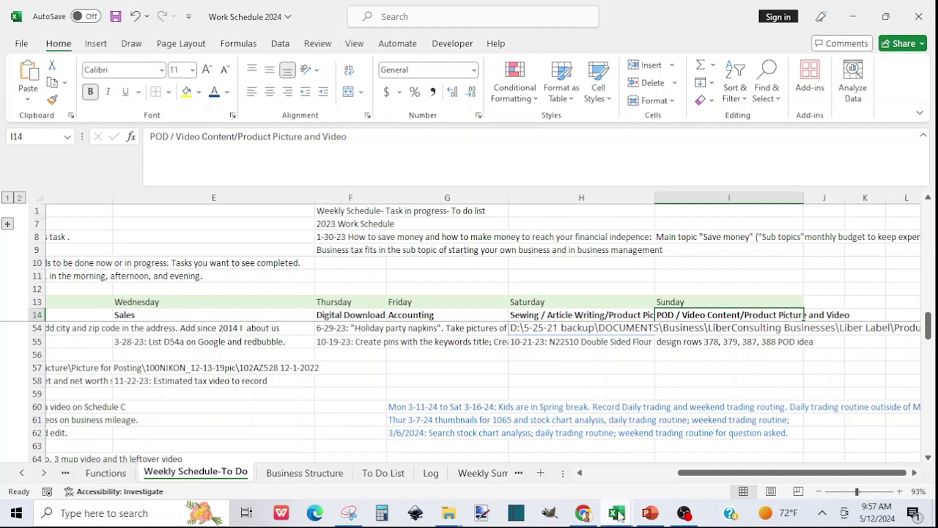
Return to Work Schedule 2024's Business Structure sheet and select the Keyword Research (2hrs) task in C14.
{"action": "mouse_move", "coordinate": [617, 512]}
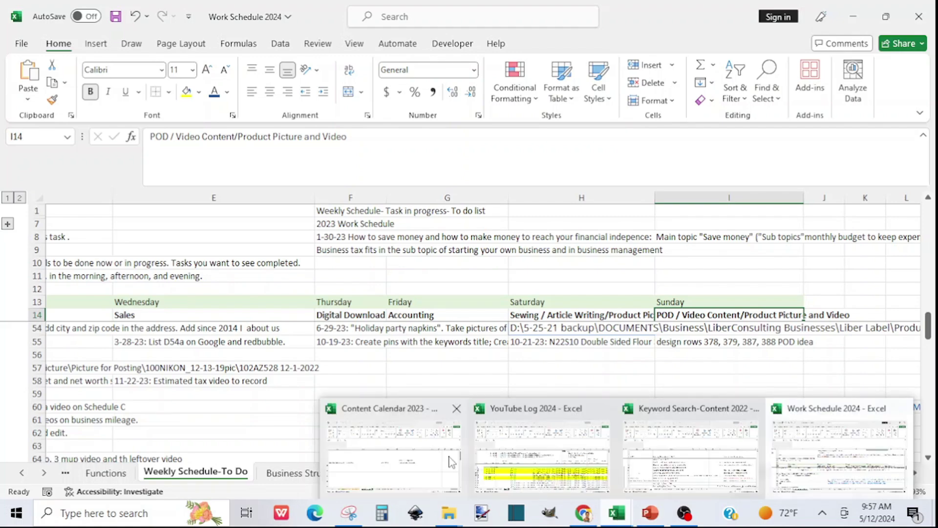
{"action": "left_click", "coordinate": [213, 399]}
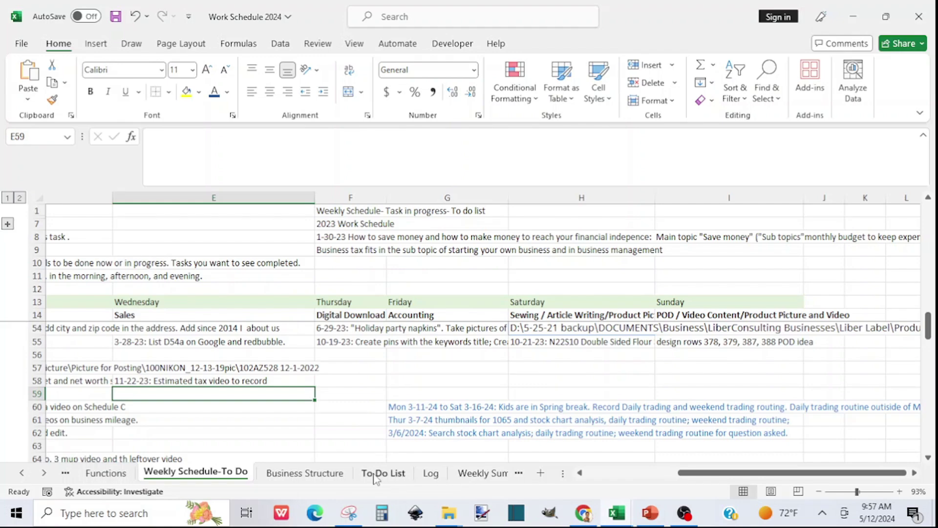
{"action": "left_click", "coordinate": [317, 473]}
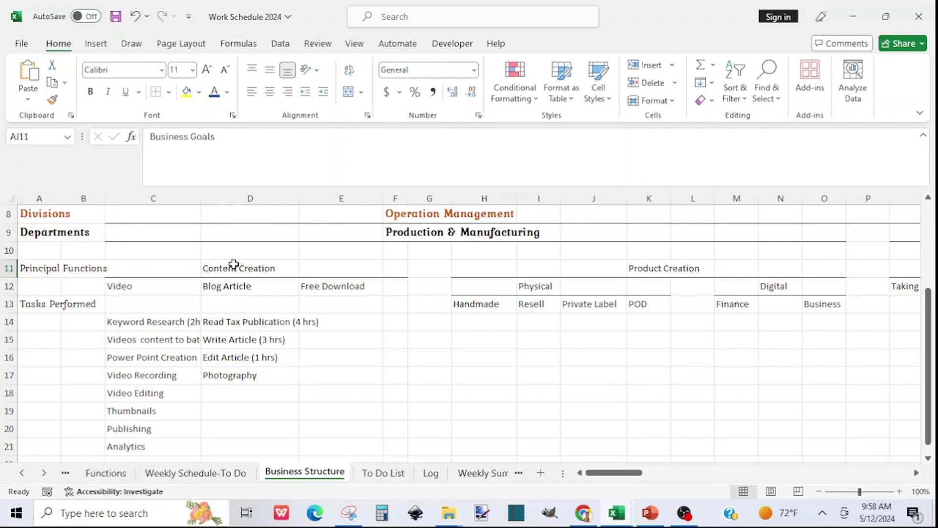
{"action": "left_click", "coordinate": [929, 458]}
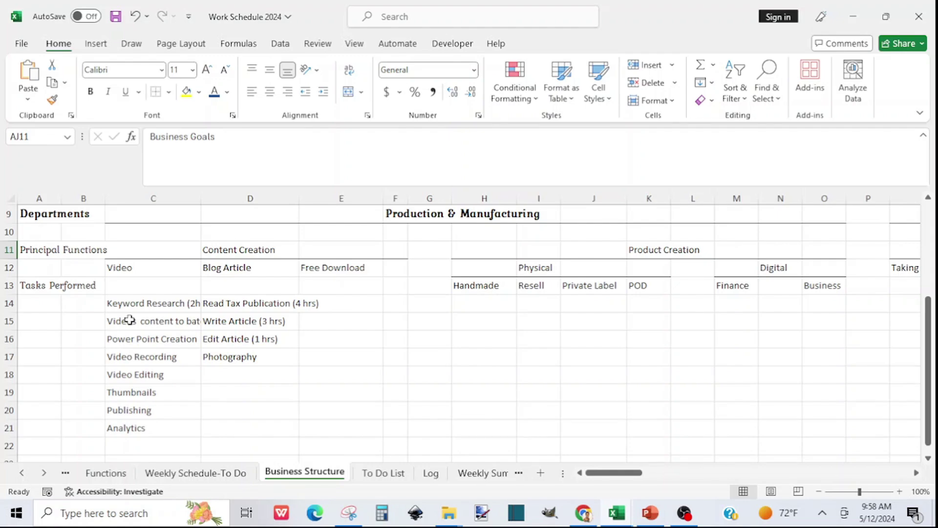
{"action": "left_click", "coordinate": [120, 303]}
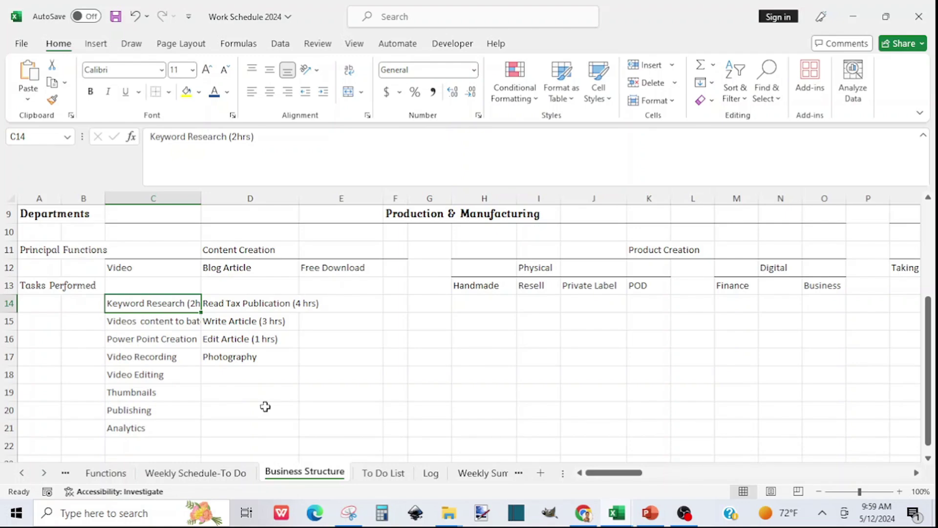
{"action": "left_click", "coordinate": [132, 321]}
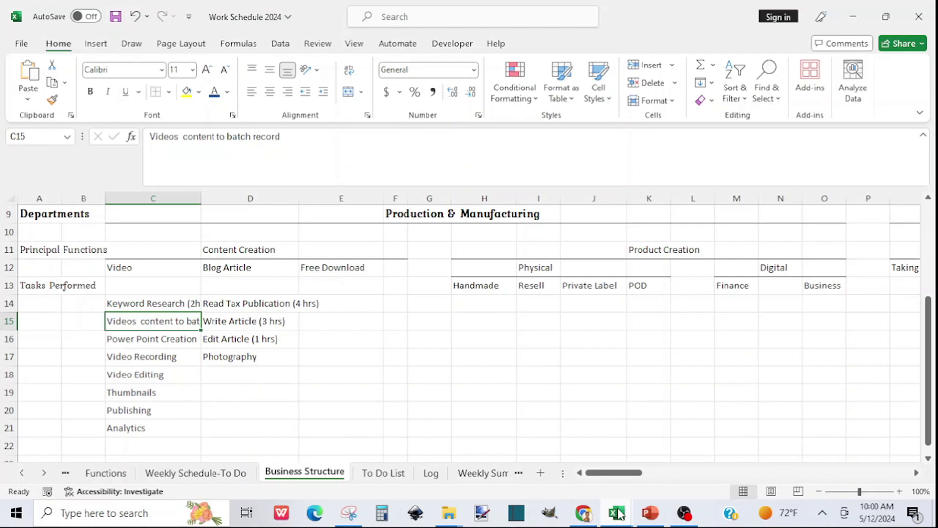
{"action": "mouse_move", "coordinate": [628, 513]}
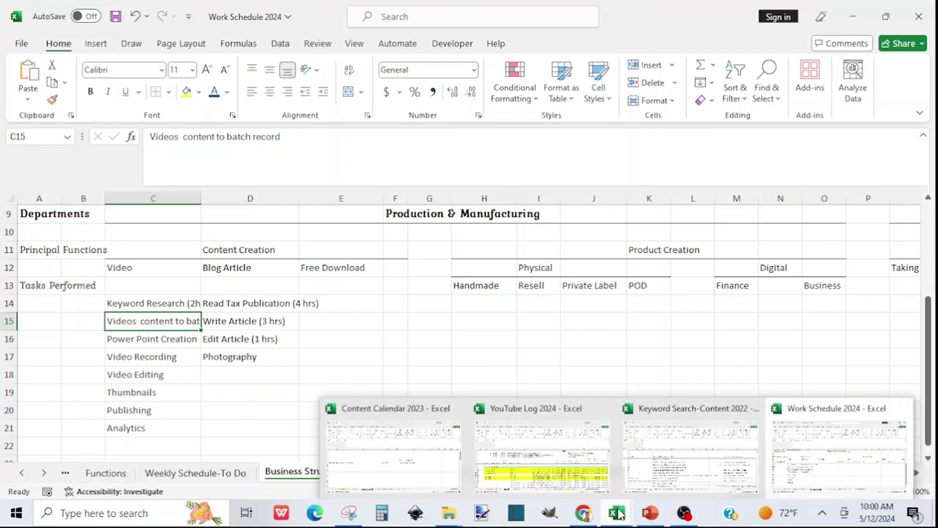
Show YouTube Log 2024's Rec 2024 rows 54–63 and select the Daily chart analysis entry in H58.
{"action": "left_click", "coordinate": [560, 476]}
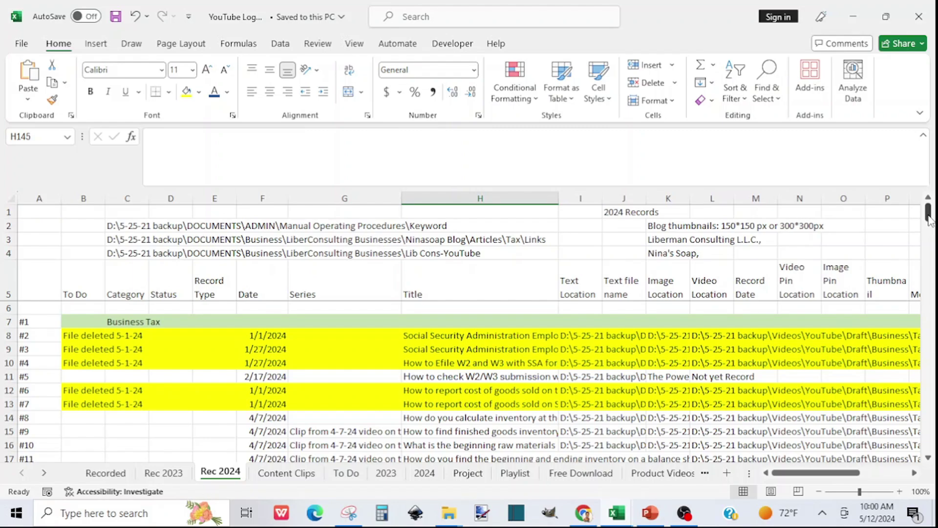
{"action": "left_click_drag", "start_coordinate": [929, 217], "coordinate": [935, 307]}
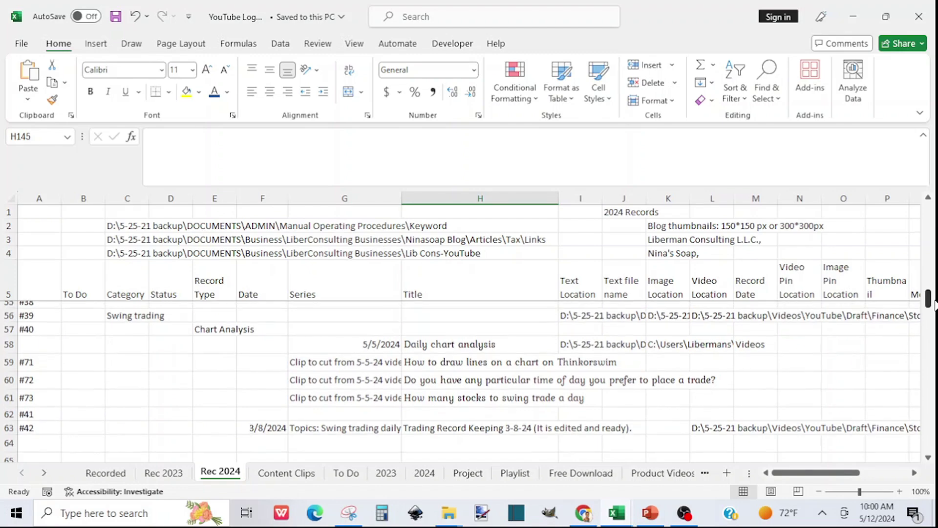
{"action": "left_click_drag", "start_coordinate": [935, 306], "coordinate": [934, 304]}
{"action": "left_click", "coordinate": [444, 367]}
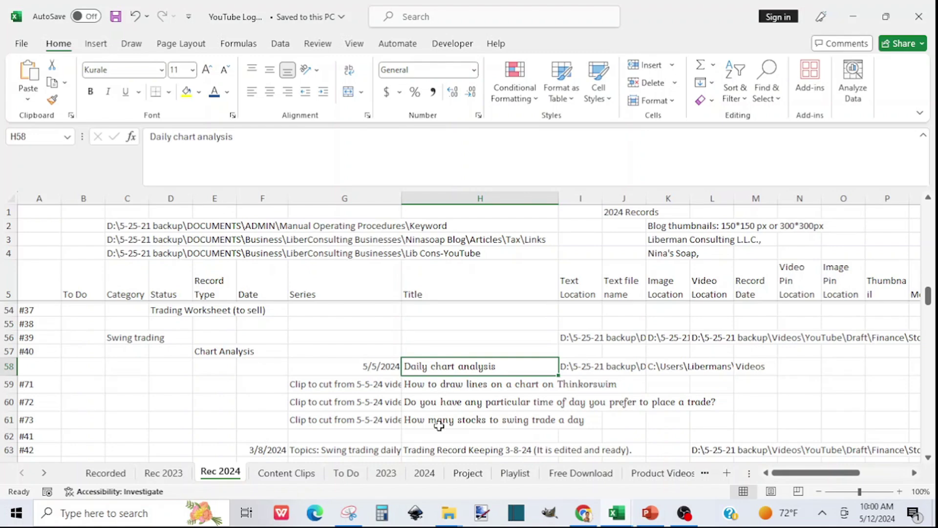
{"action": "left_click", "coordinate": [442, 385]}
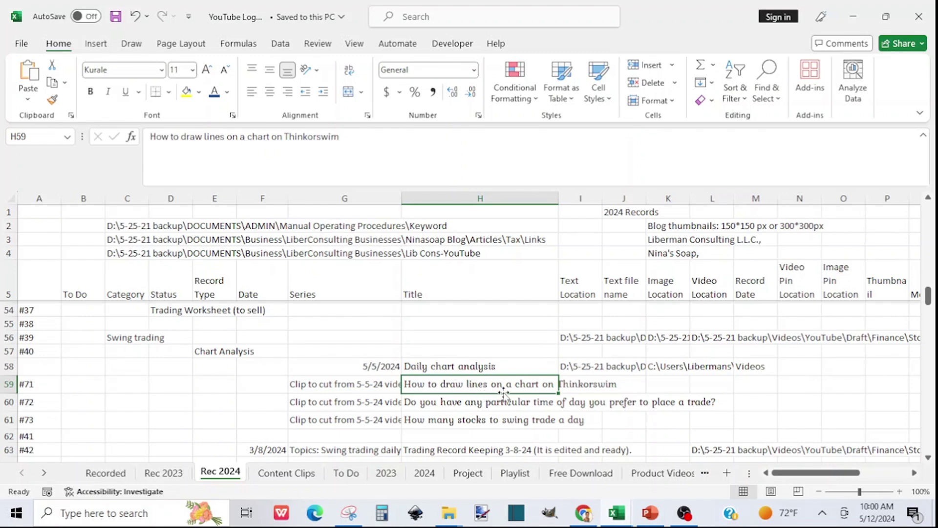
{"action": "left_click", "coordinate": [451, 407]}
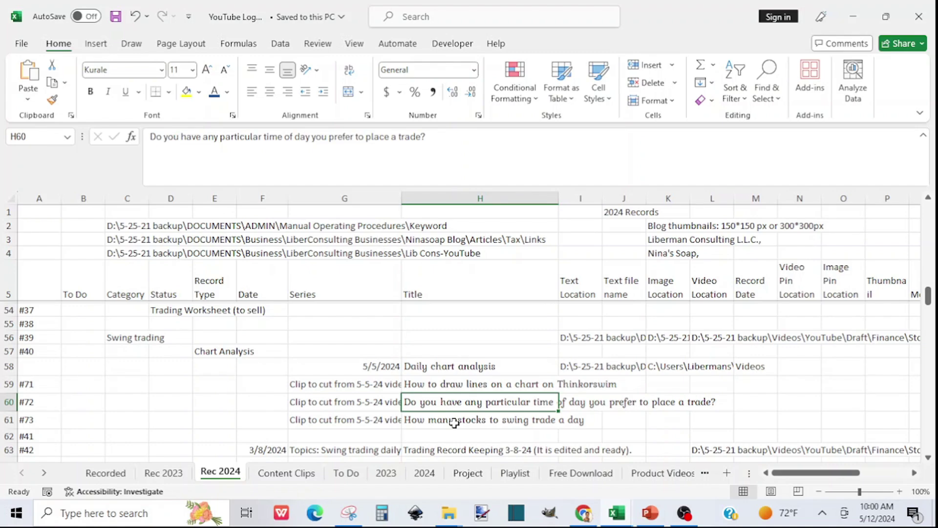
{"action": "left_click", "coordinate": [439, 419]}
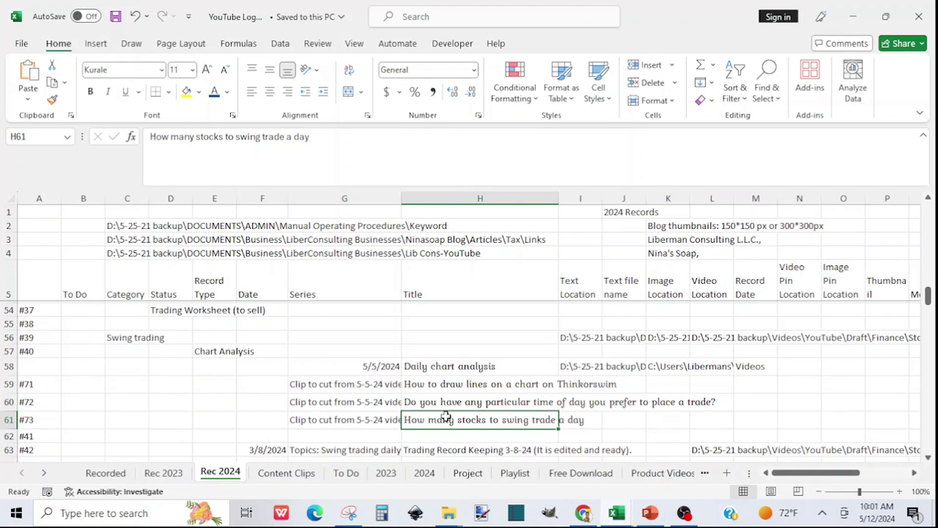
{"action": "left_click", "coordinate": [439, 366]}
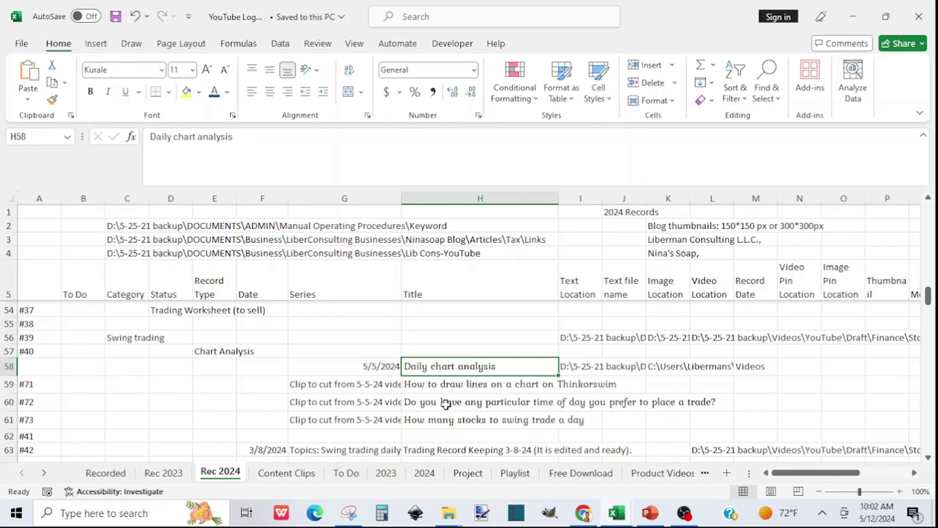
{"action": "left_click", "coordinate": [651, 516]}
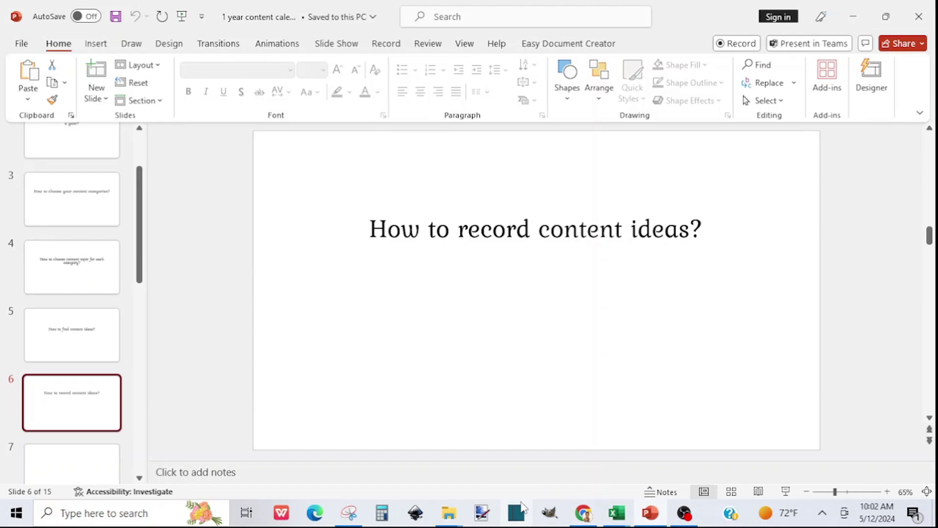
{"action": "mouse_move", "coordinate": [619, 516]}
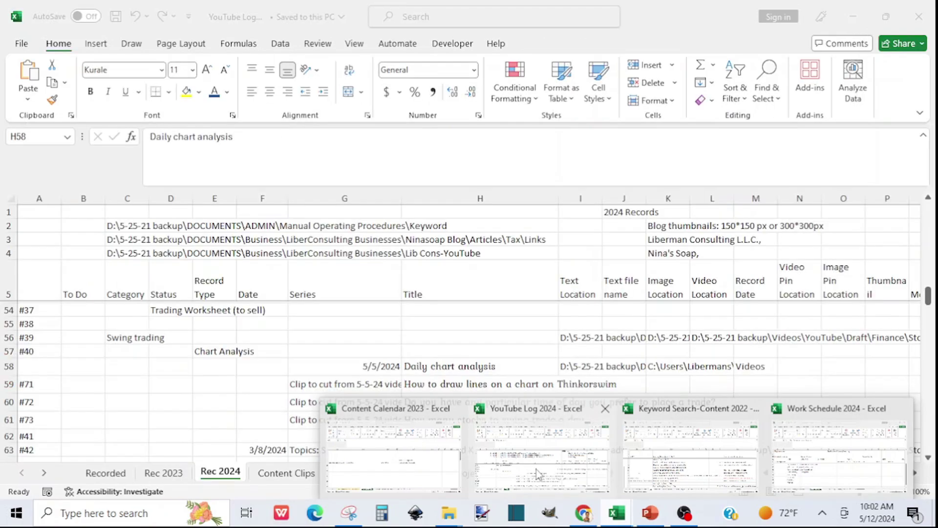
{"action": "left_click", "coordinate": [536, 469]}
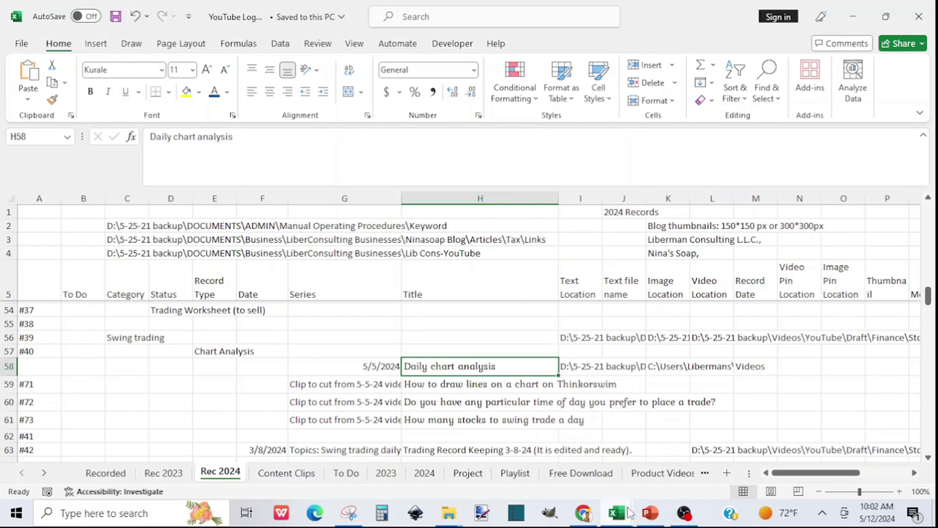
Bring the Work Schedule 2024 workbook to the front from the Excel taskbar thumbnails.
{"action": "mouse_move", "coordinate": [622, 517]}
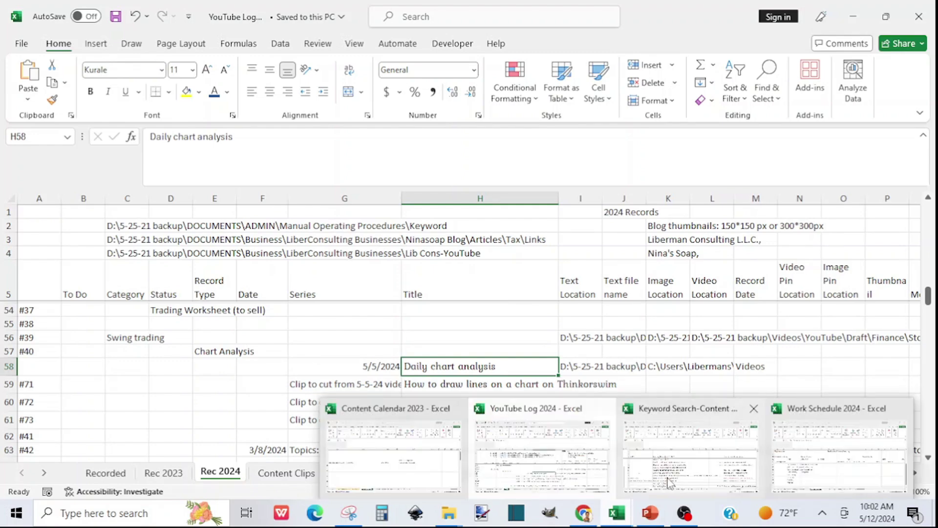
{"action": "mouse_move", "coordinate": [811, 476]}
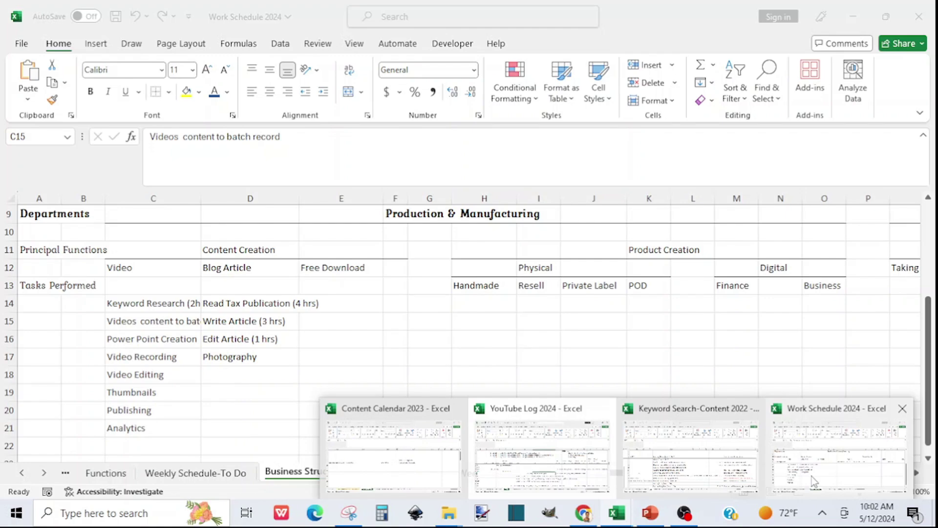
{"action": "left_click", "coordinate": [813, 479]}
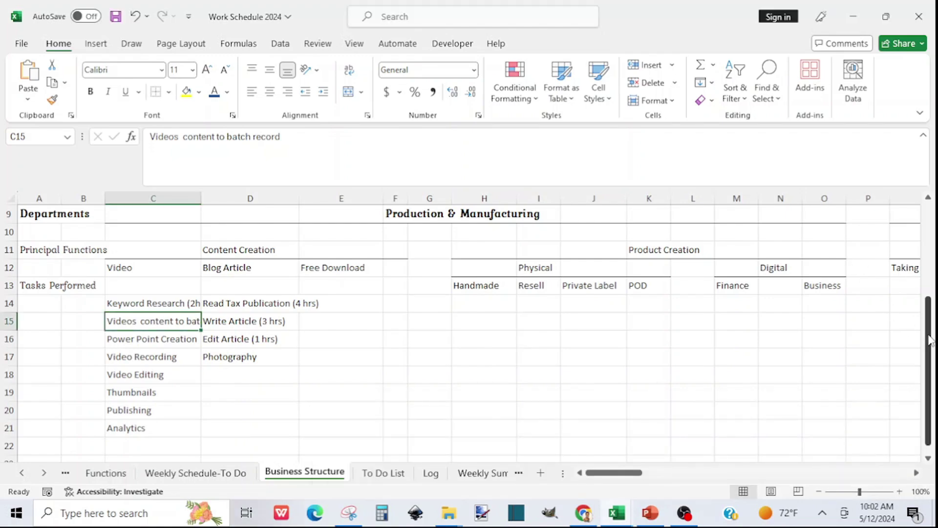
Scroll right across the Business Structure sheet to the IT and Human Resources columns.
{"action": "scroll", "coordinate": [930, 340], "scroll_direction": "up", "scroll_amount": 1}
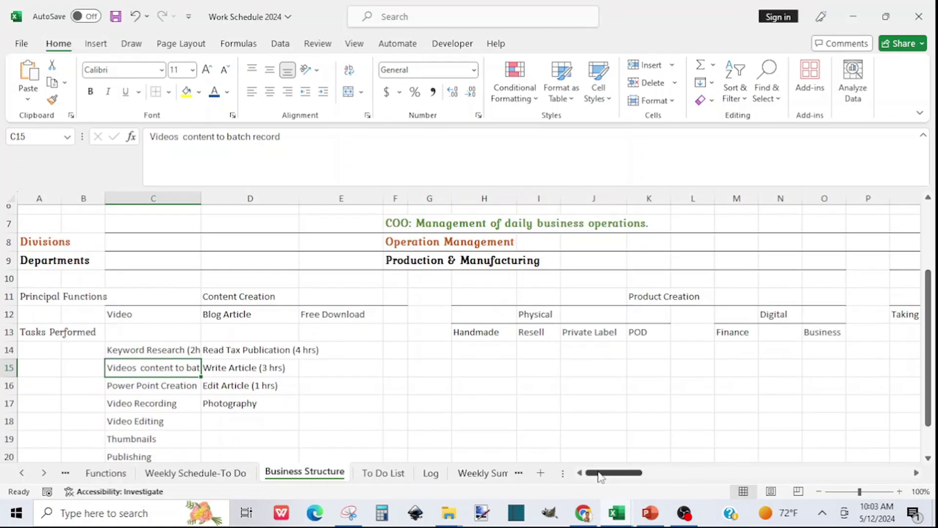
{"action": "left_click_drag", "start_coordinate": [601, 476], "coordinate": [793, 435]}
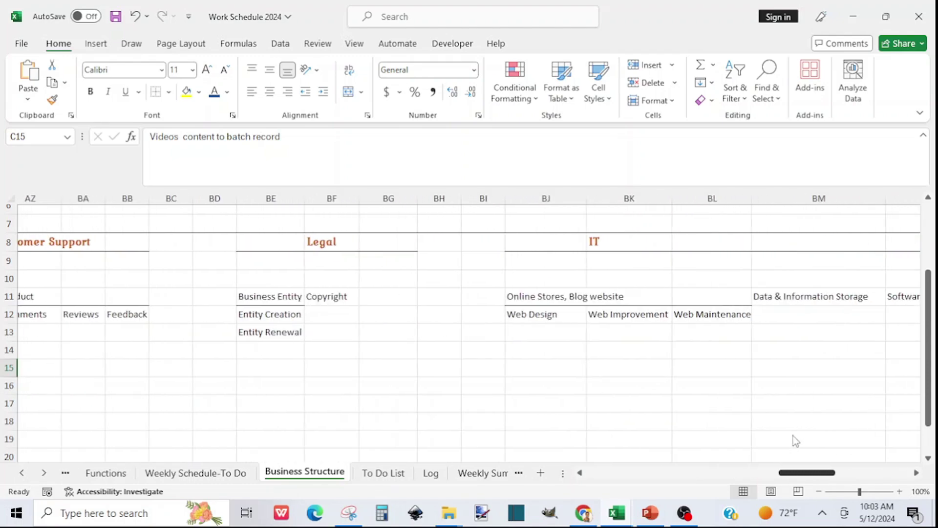
{"action": "scroll", "coordinate": [796, 441], "scroll_direction": "right", "scroll_amount": 1}
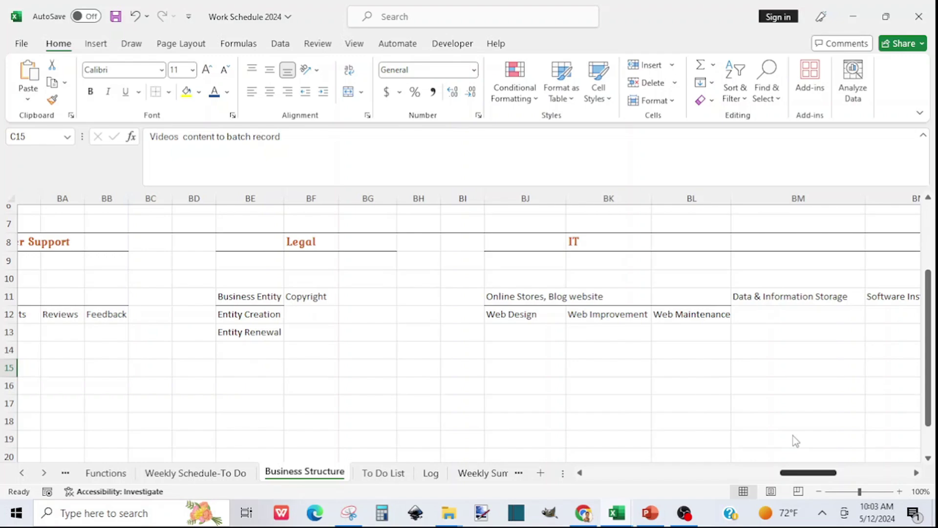
{"action": "scroll", "coordinate": [795, 441], "scroll_direction": "right", "scroll_amount": 4}
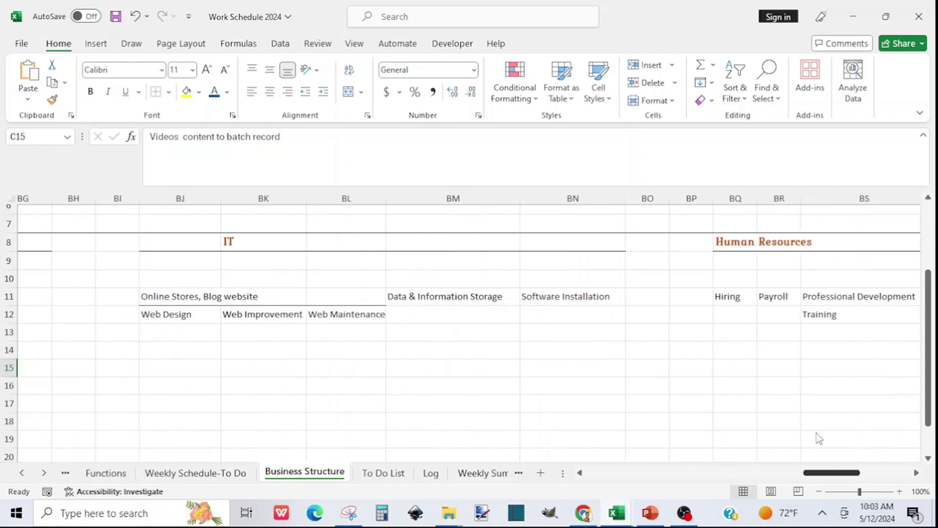
{"action": "left_click", "coordinate": [577, 294]}
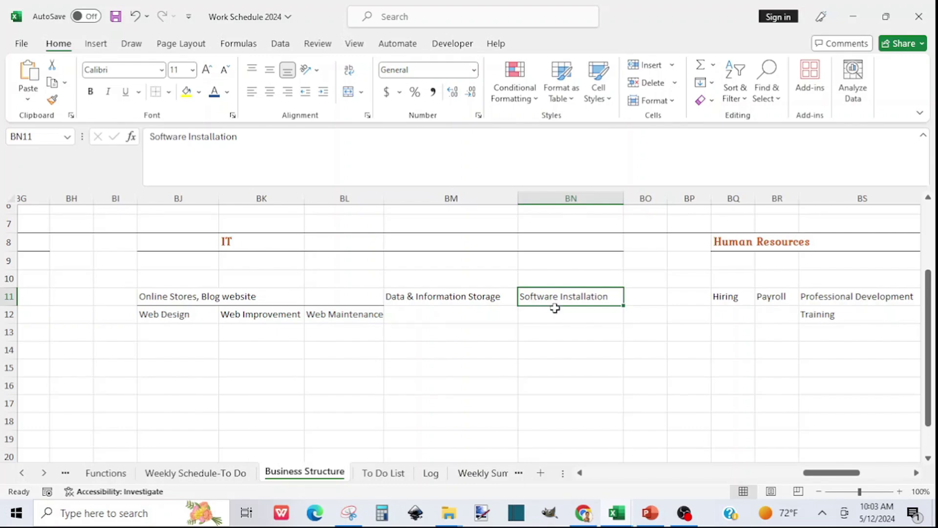
{"action": "left_click", "coordinate": [466, 296]}
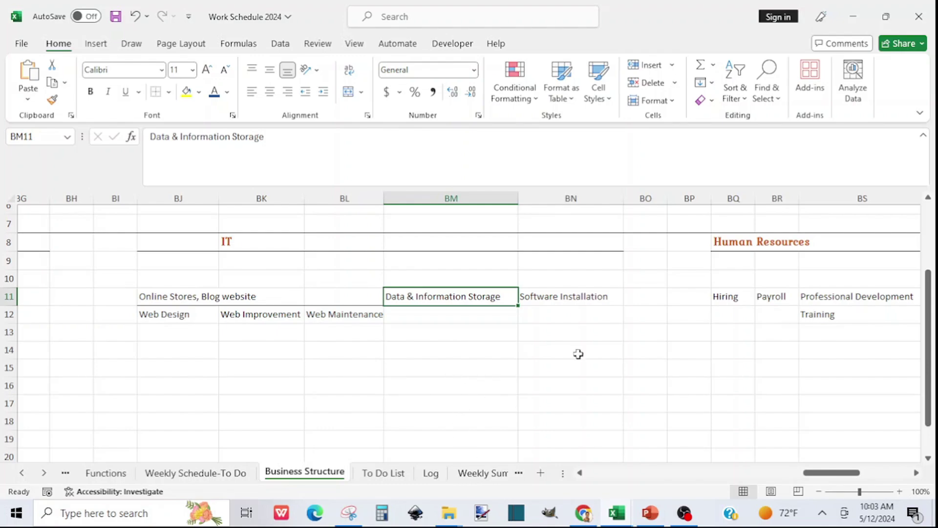
{"action": "left_click", "coordinate": [568, 293]}
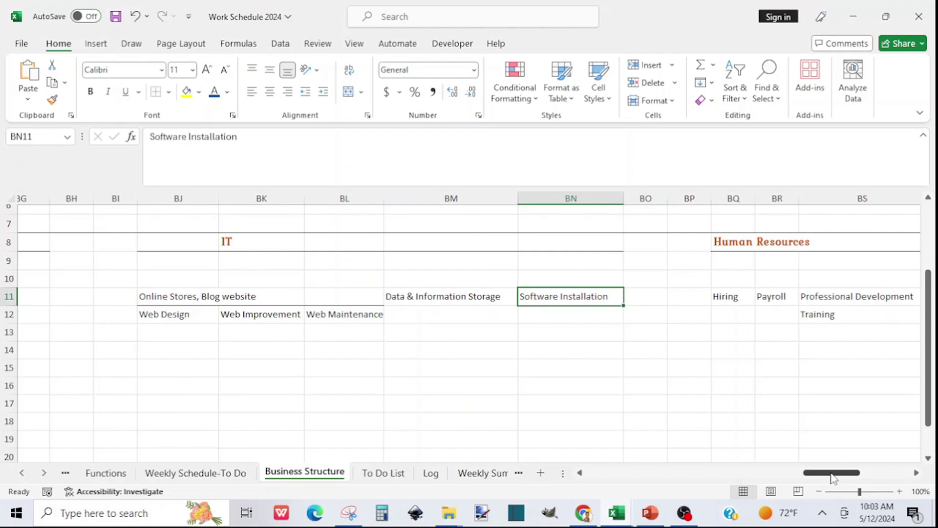
Scroll the Business Structure sheet back to columns A–P and show the open workbook previews.
{"action": "left_click_drag", "start_coordinate": [830, 473], "coordinate": [601, 498]}
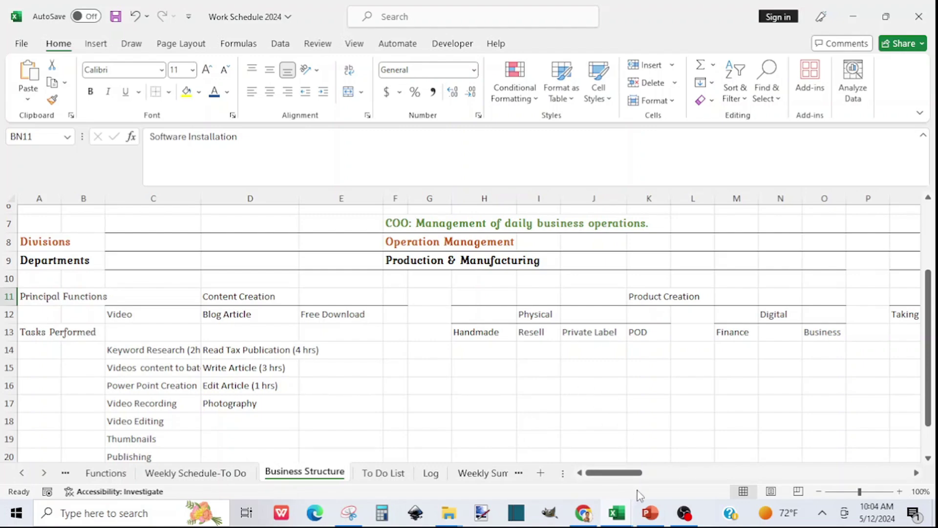
{"action": "left_click", "coordinate": [617, 512]}
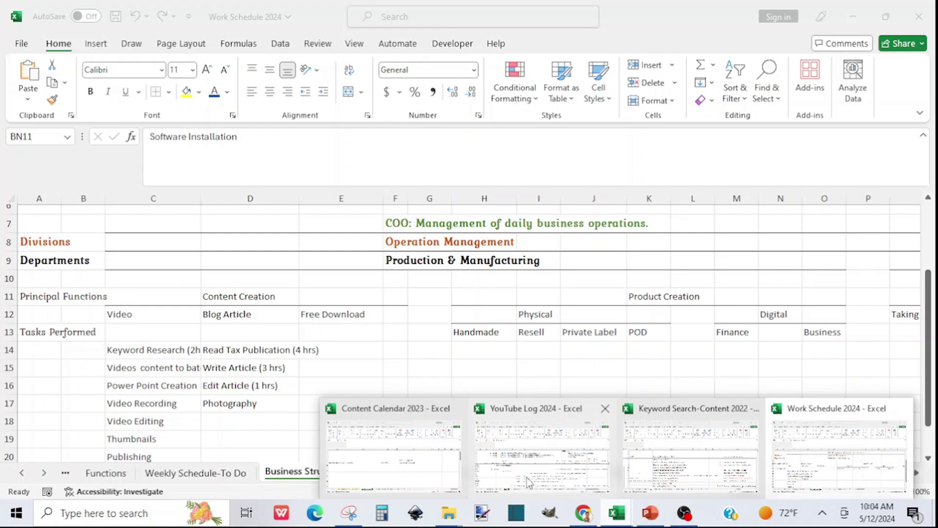
Switch to the YouTube Log 2024 workbook from the taskbar previews.
{"action": "mouse_move", "coordinate": [527, 477]}
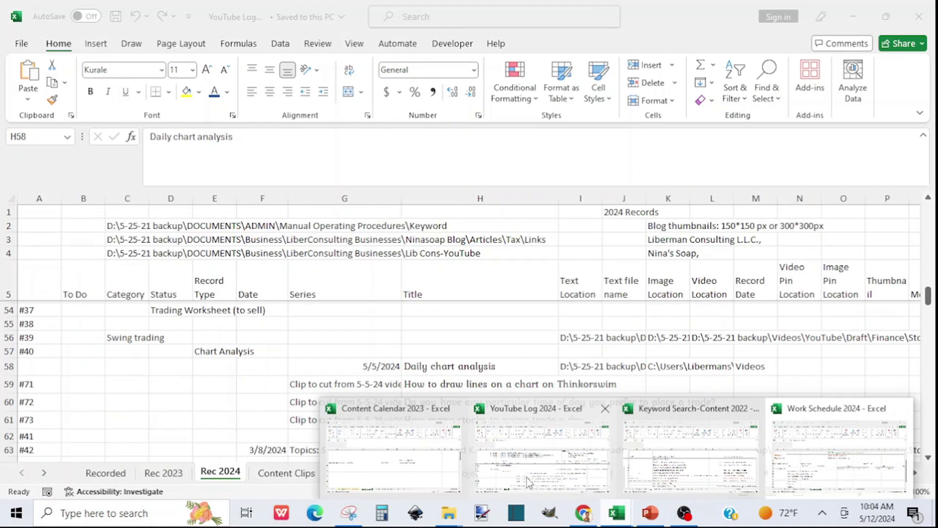
{"action": "left_click", "coordinate": [527, 477]}
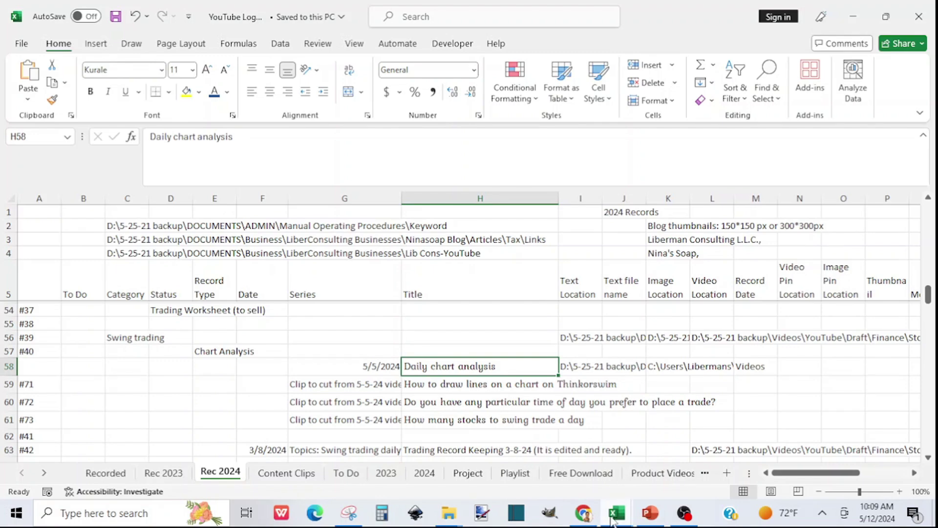
Bring up Keyword Search-Content 2022, open its Finances sheet and scroll down to row 126.
{"action": "mouse_move", "coordinate": [617, 513]}
{"action": "left_click", "coordinate": [669, 452]}
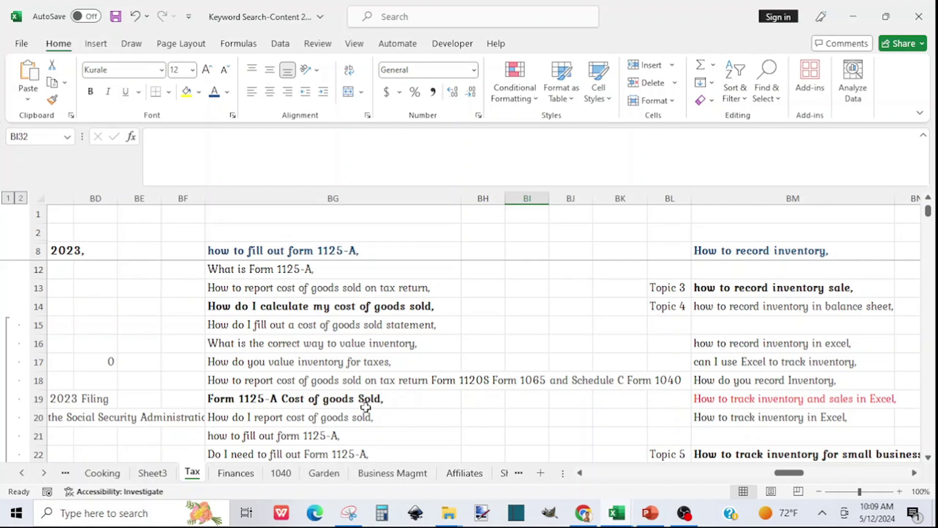
{"action": "left_click", "coordinate": [235, 473]}
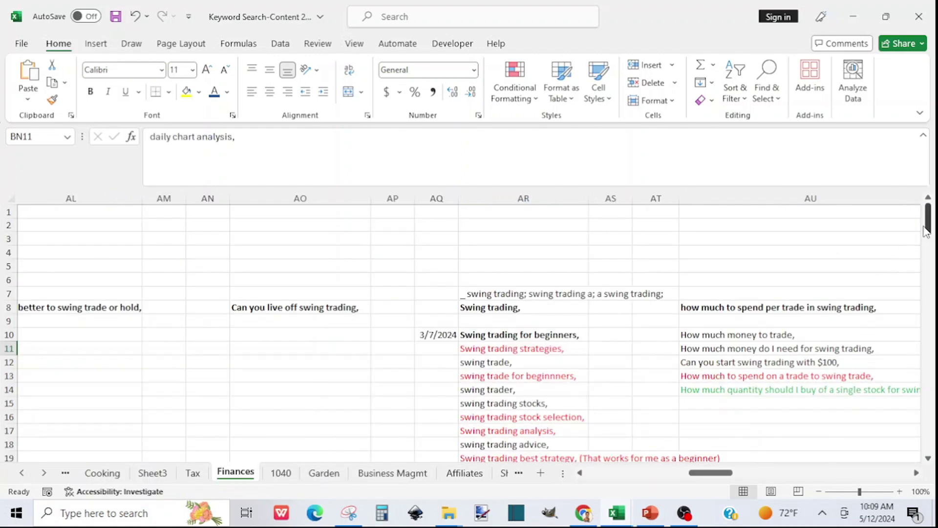
{"action": "left_click_drag", "start_coordinate": [928, 220], "coordinate": [934, 423]}
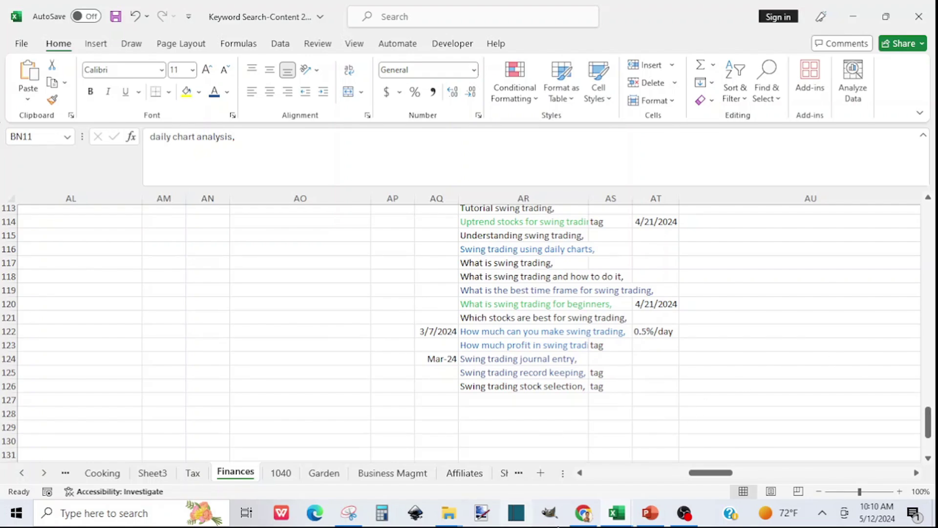
Switch back to YouTube Log 2024 and scroll Rec 2024 to the 4/21/2024 Trading Journal clips.
{"action": "mouse_move", "coordinate": [617, 513]}
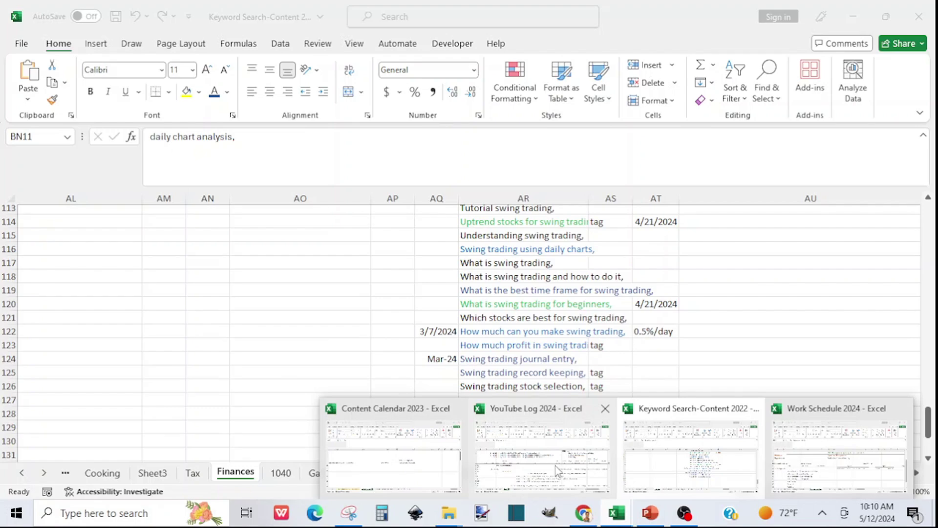
{"action": "left_click", "coordinate": [556, 473]}
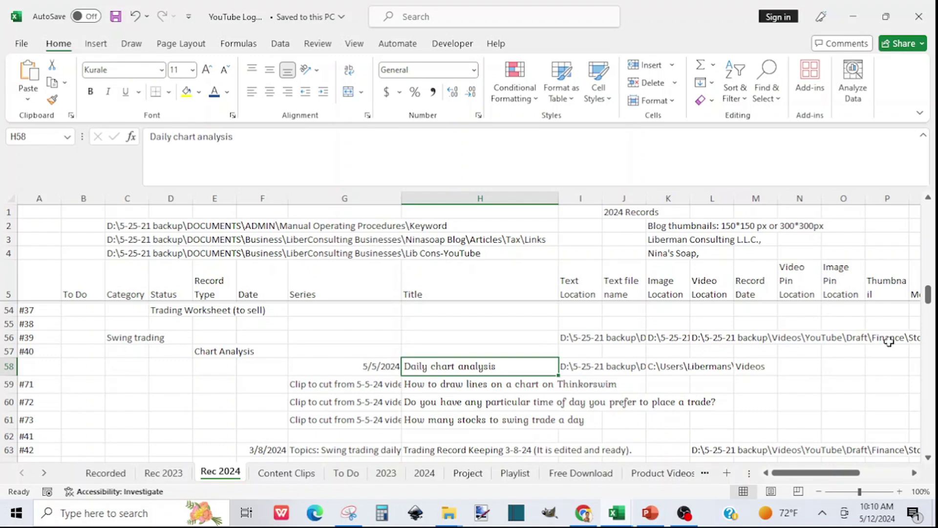
{"action": "scroll", "coordinate": [928, 297], "scroll_direction": "up", "scroll_amount": 1}
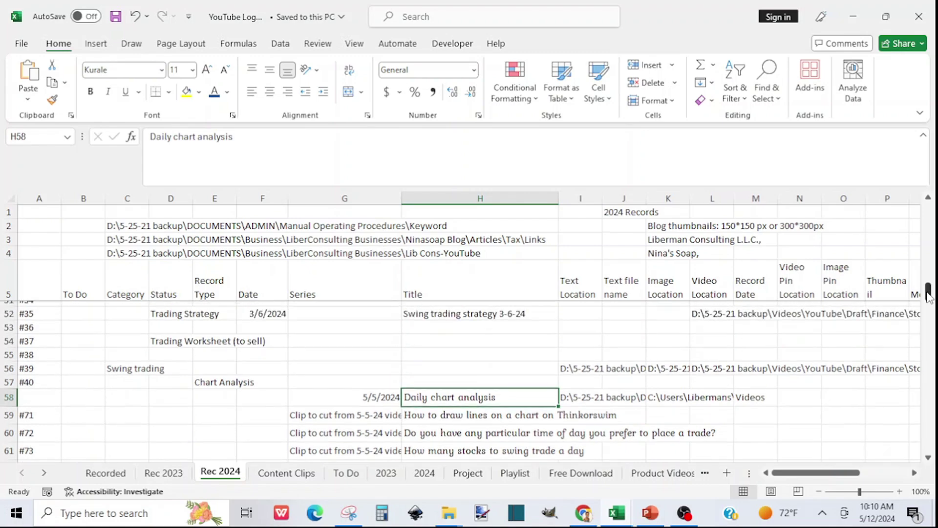
{"action": "left_click_drag", "start_coordinate": [929, 297], "coordinate": [935, 331]}
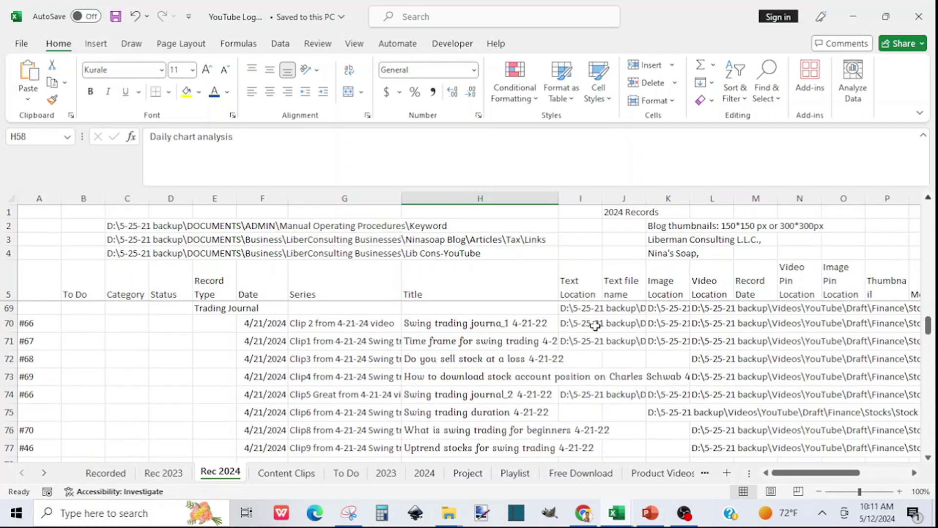
Inspect the Clip1 and Clip3 series entries and the Swing trading journal titles in rows 70–74.
{"action": "left_click", "coordinate": [312, 341]}
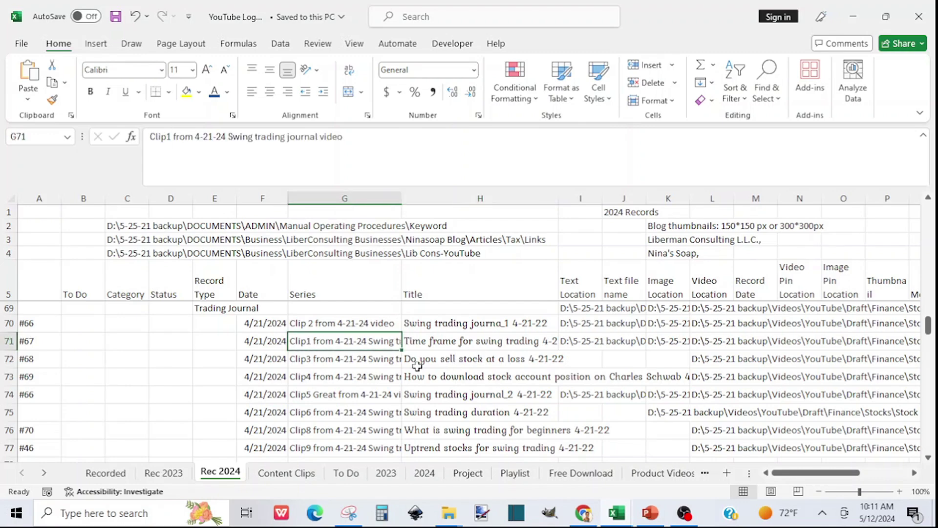
{"action": "left_click", "coordinate": [316, 358]}
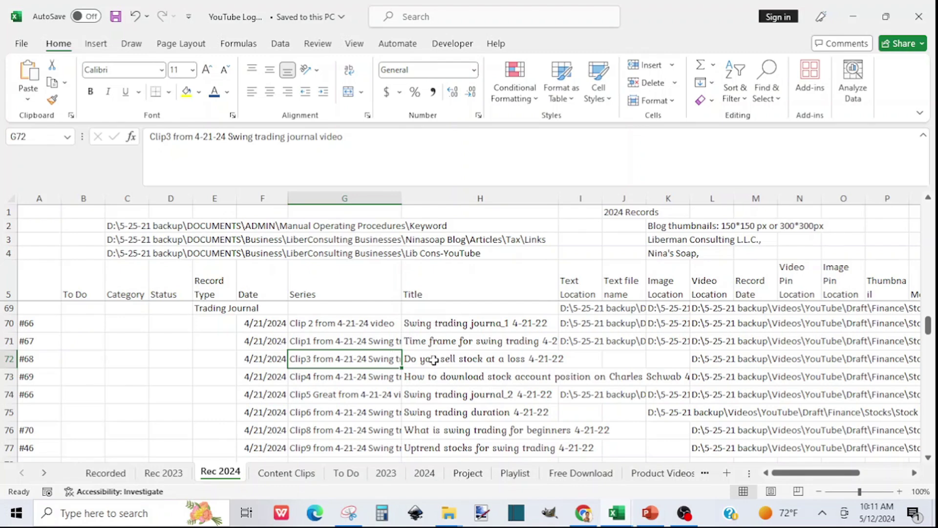
{"action": "left_click", "coordinate": [430, 394]}
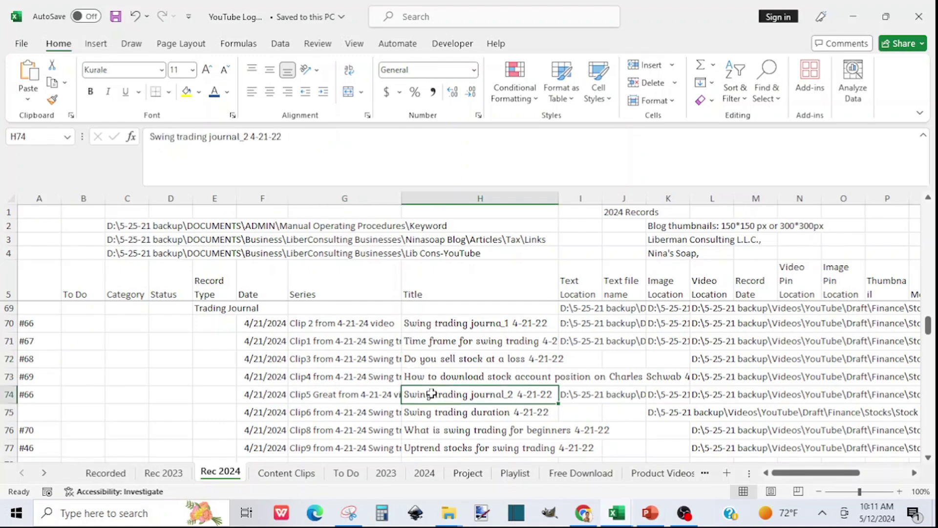
{"action": "left_click", "coordinate": [425, 326]}
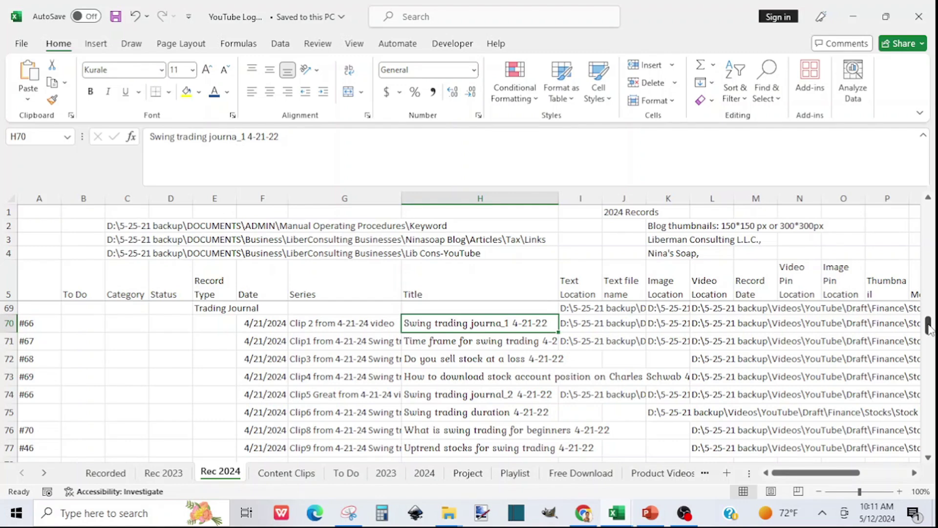
Scroll the Rec 2024 sheet down to the to-do video titles in rows 92–102.
{"action": "scroll", "coordinate": [930, 328], "scroll_direction": "up", "scroll_amount": 1}
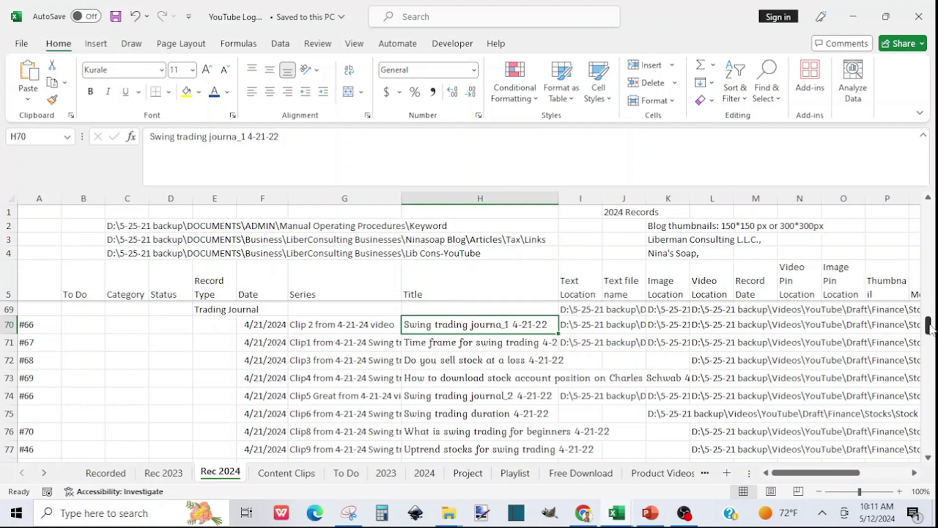
{"action": "scroll", "coordinate": [930, 328], "scroll_direction": "up", "scroll_amount": 2}
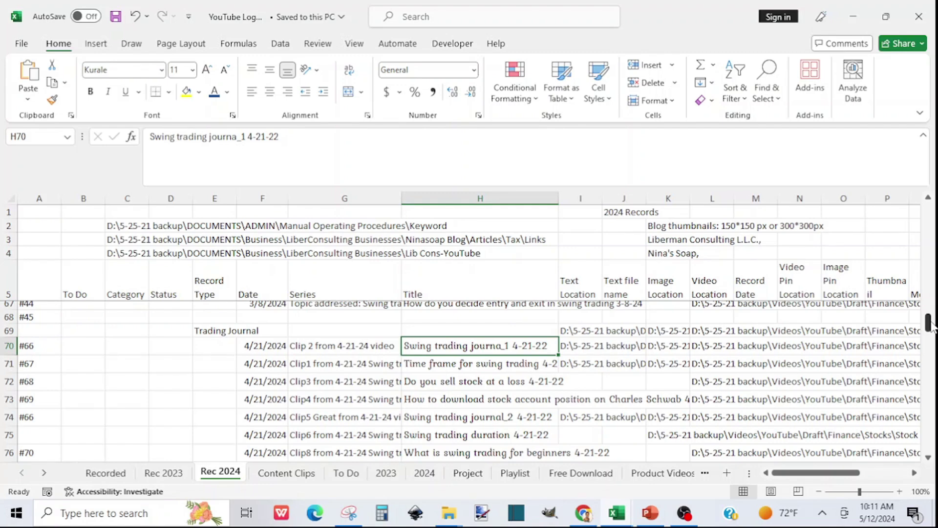
{"action": "scroll", "coordinate": [930, 326], "scroll_direction": "down", "scroll_amount": 1}
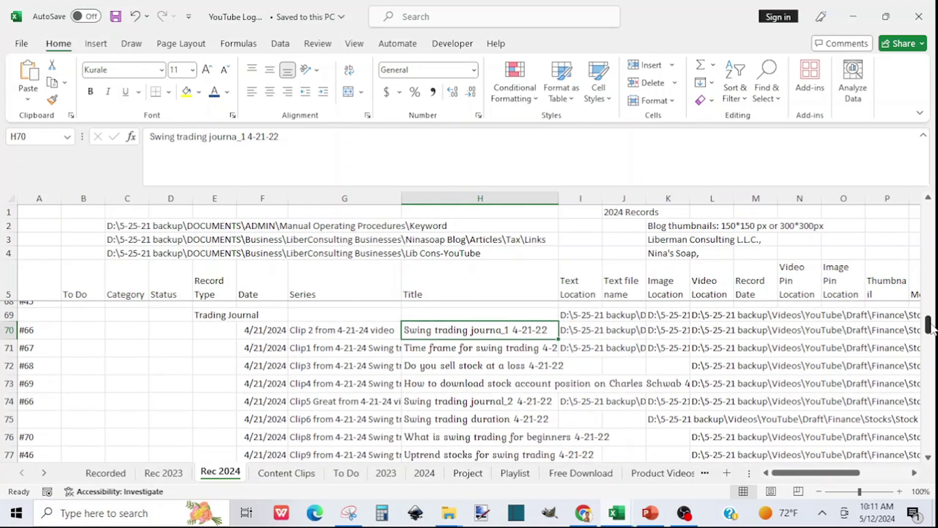
{"action": "left_click_drag", "start_coordinate": [930, 327], "coordinate": [927, 363]}
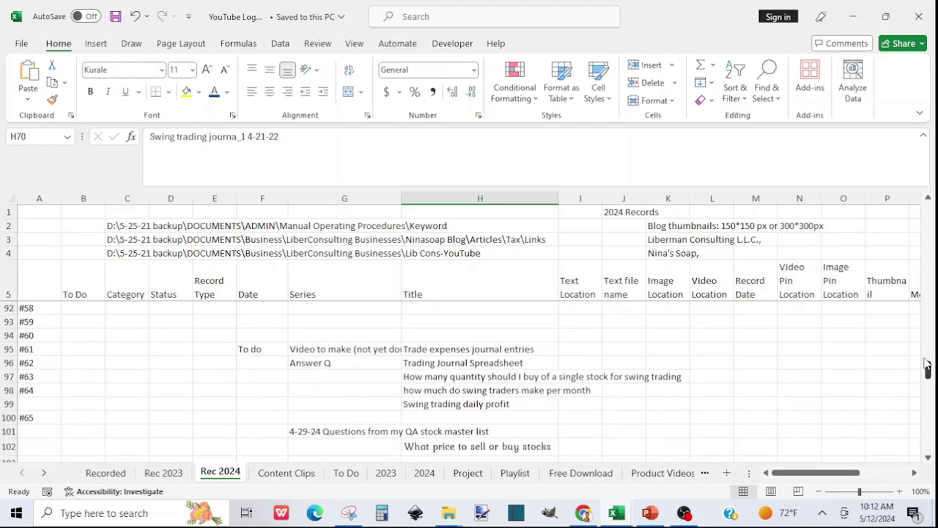
{"action": "left_click", "coordinate": [311, 349]}
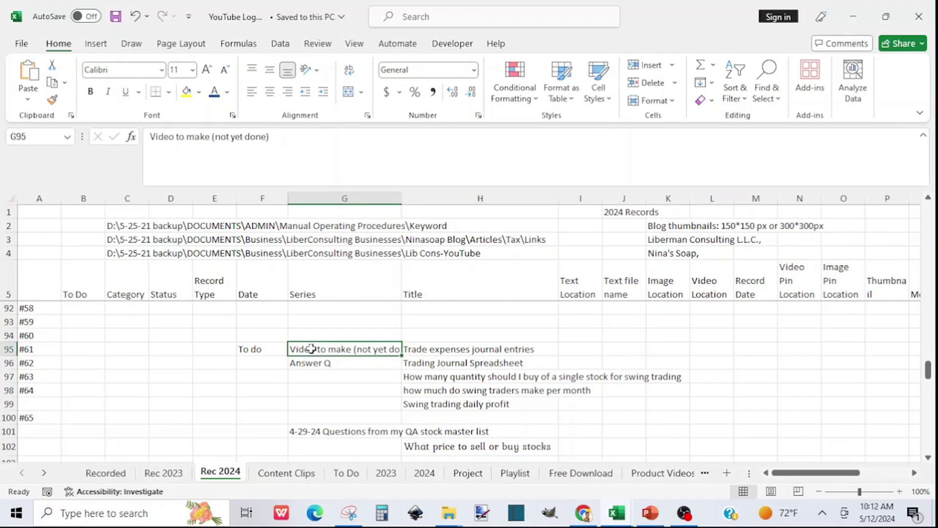
{"action": "left_click", "coordinate": [425, 349]}
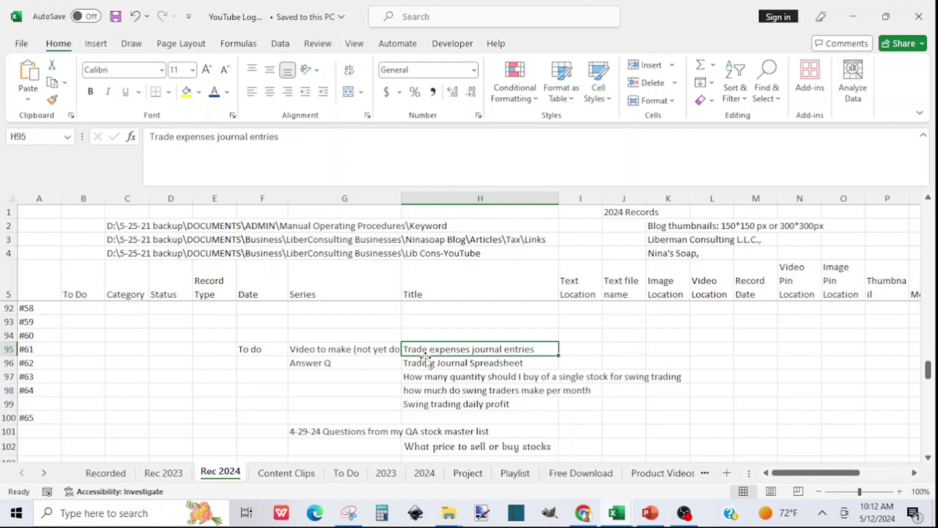
{"action": "left_click", "coordinate": [415, 379]}
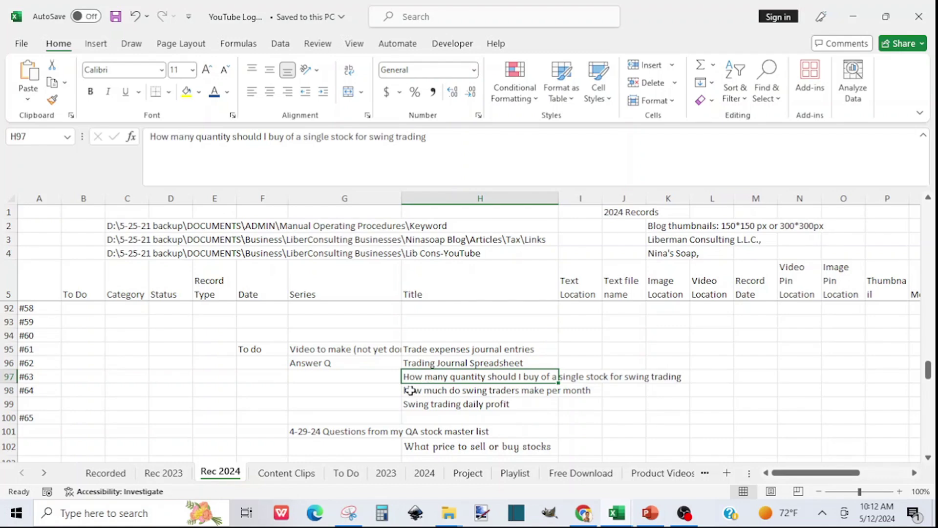
{"action": "left_click", "coordinate": [410, 390]}
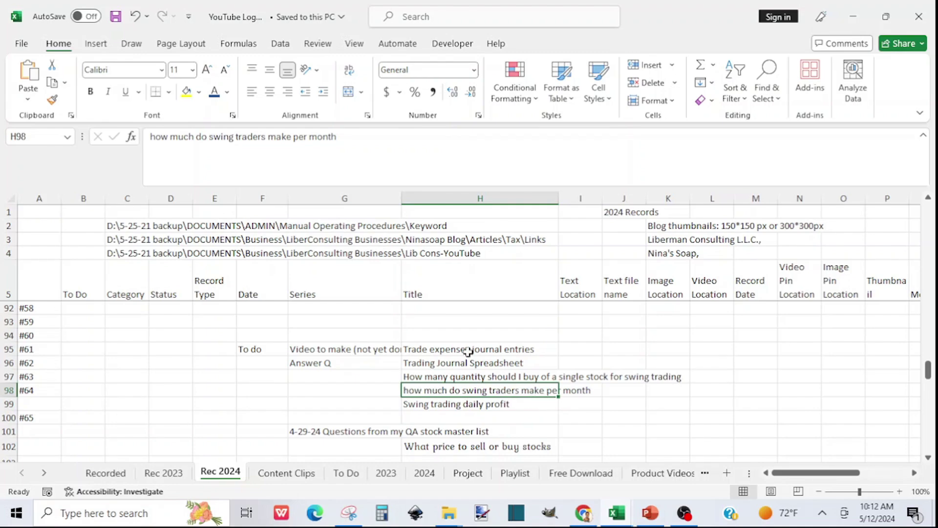
{"action": "left_click", "coordinate": [419, 406]}
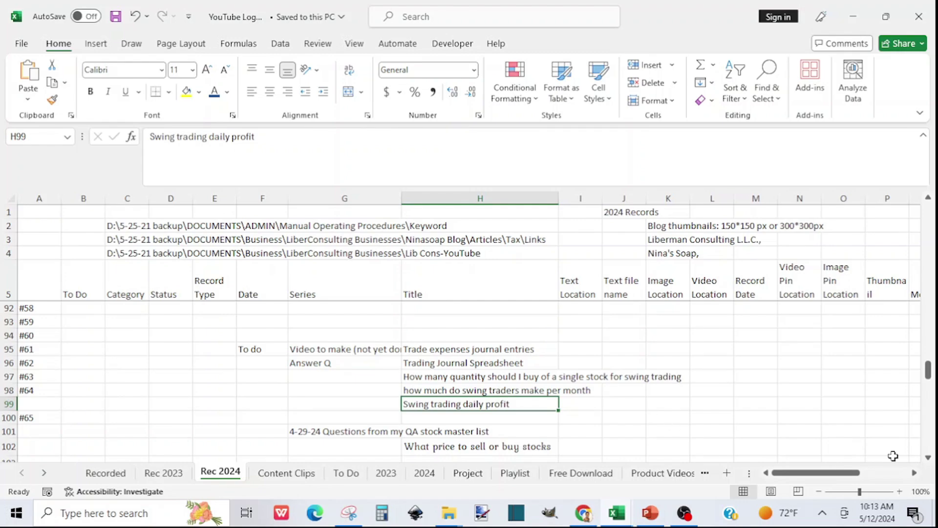
{"action": "left_click", "coordinate": [930, 460]}
{"action": "left_click", "coordinate": [930, 459]}
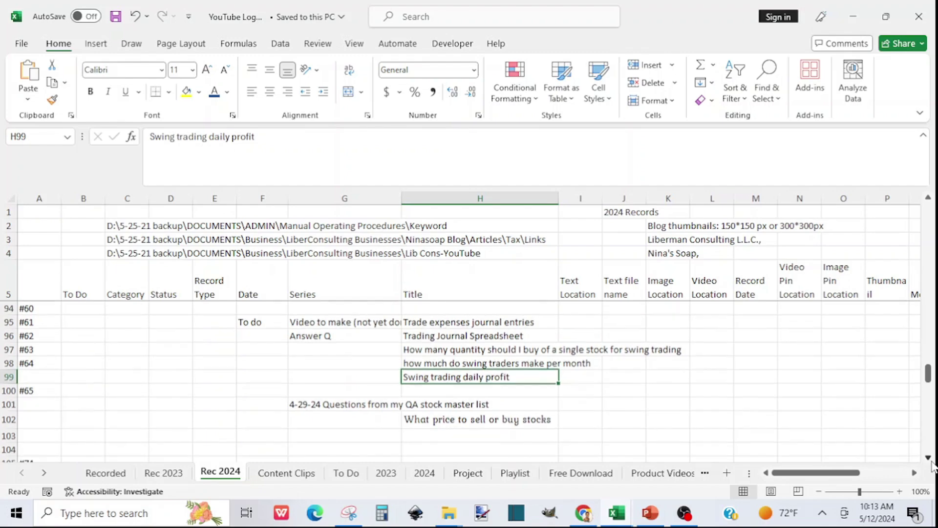
{"action": "left_click", "coordinate": [348, 403]}
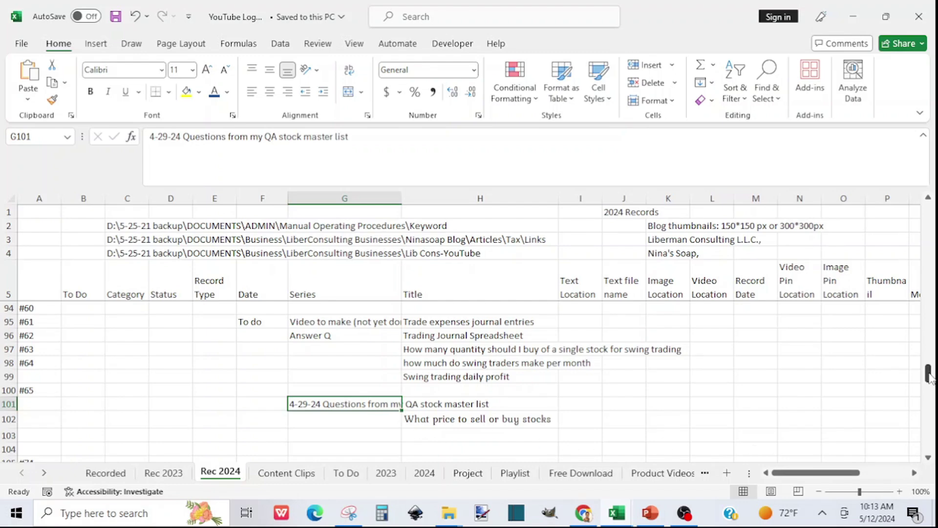
Revisit the Trade expenses journal, Swing trading daily profit and monthly earnings titles, then preview the open workbooks.
{"action": "left_click_drag", "start_coordinate": [930, 378], "coordinate": [930, 367]}
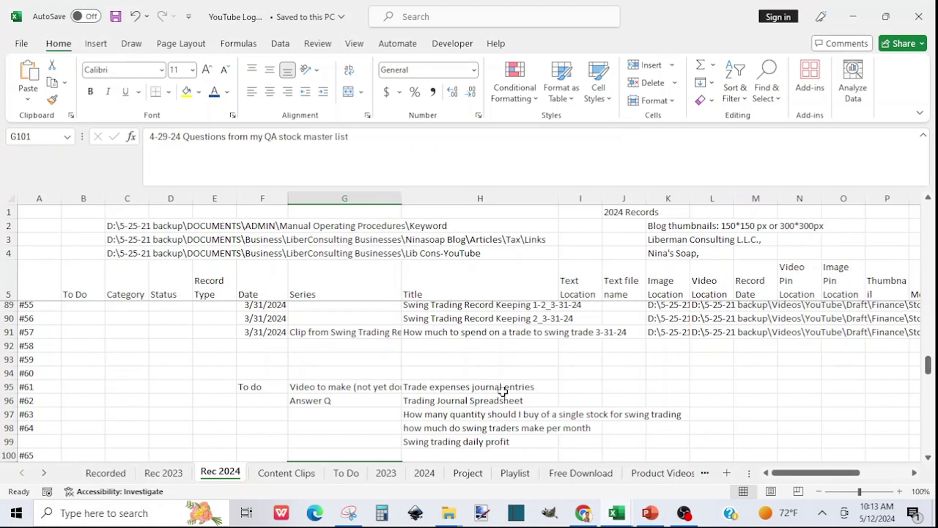
{"action": "left_click", "coordinate": [456, 383]}
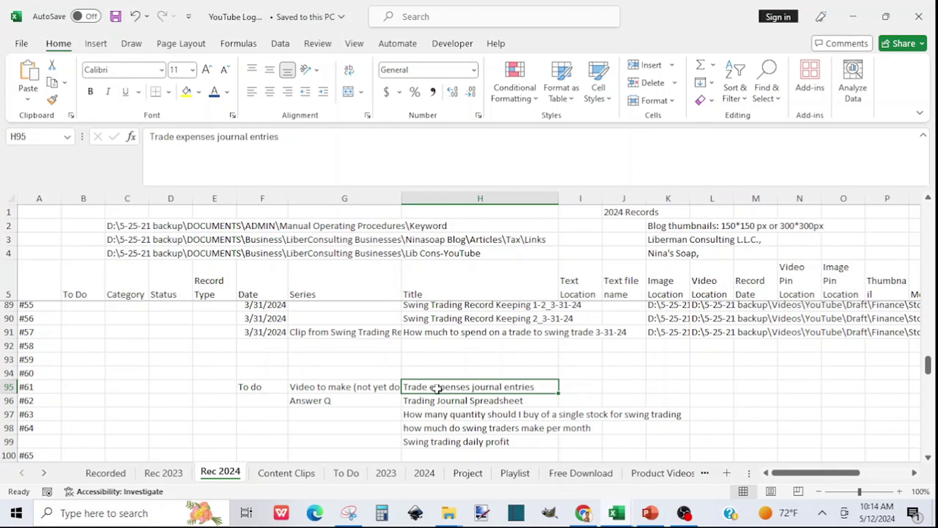
{"action": "left_click", "coordinate": [444, 442]}
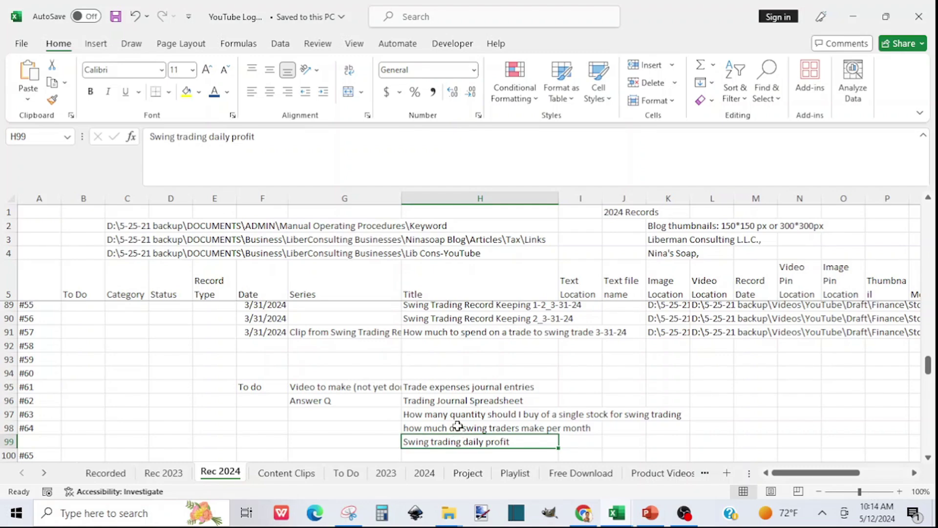
{"action": "left_click", "coordinate": [456, 428]}
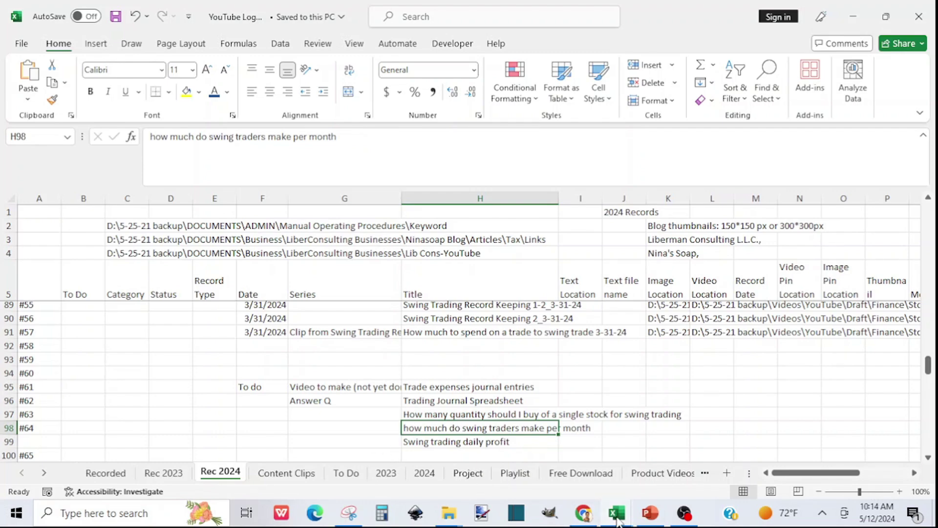
{"action": "mouse_move", "coordinate": [616, 518]}
{"action": "mouse_move", "coordinate": [432, 474]}
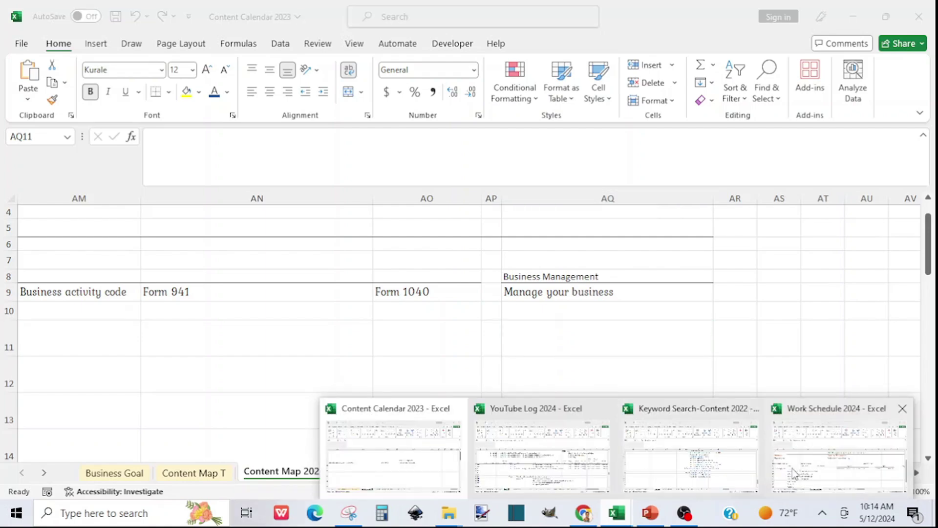
Bring up Work Schedule 2024 and scroll its Business Structure sheet down to the Analytics rows.
{"action": "left_click", "coordinate": [793, 473]}
{"action": "left_click", "coordinate": [115, 368]}
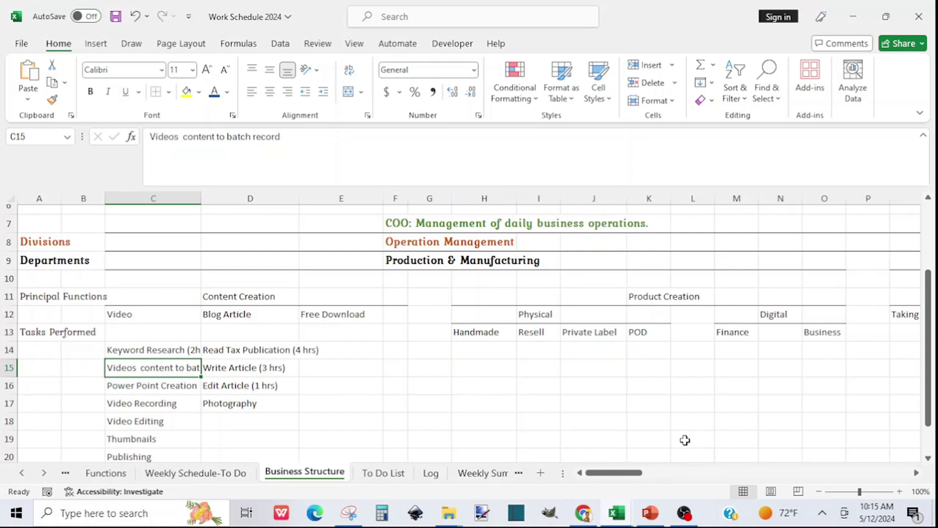
{"action": "left_click", "coordinate": [928, 459]}
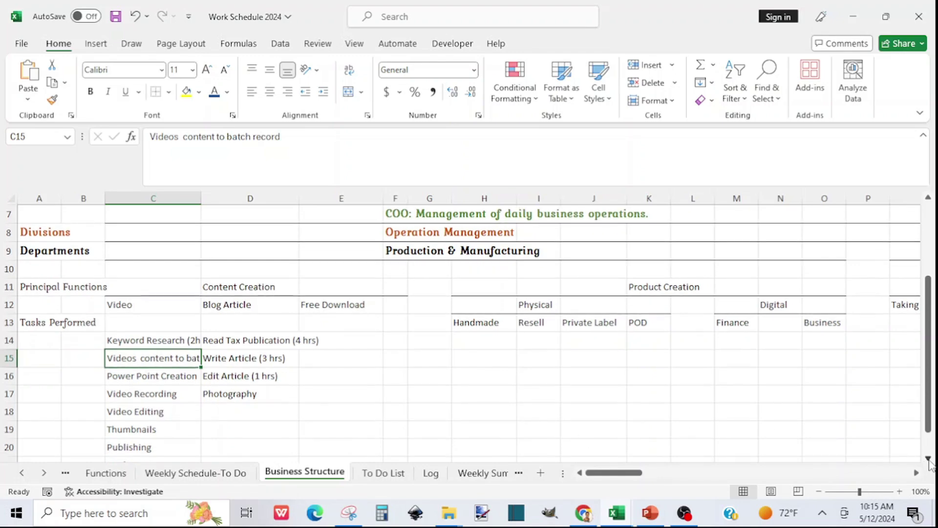
{"action": "left_click", "coordinate": [929, 460]}
{"action": "left_click", "coordinate": [929, 460]}
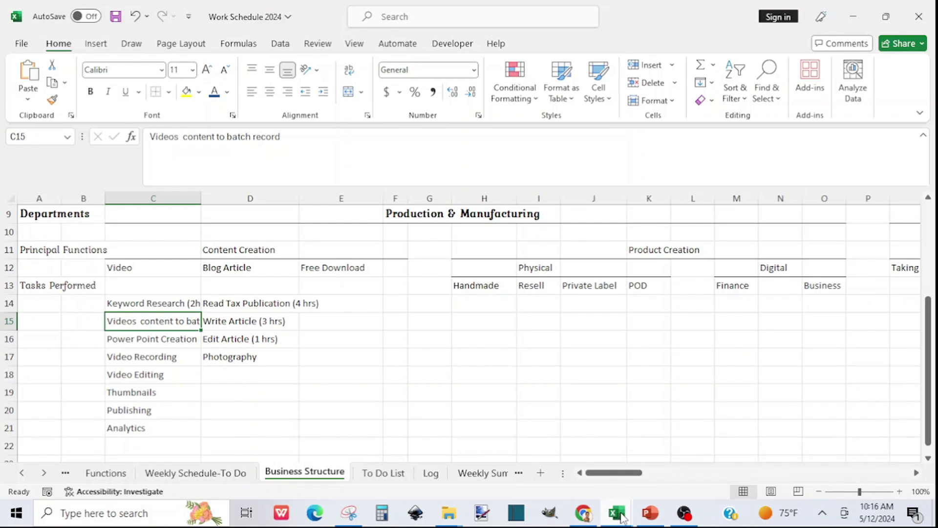
{"action": "mouse_move", "coordinate": [621, 517]}
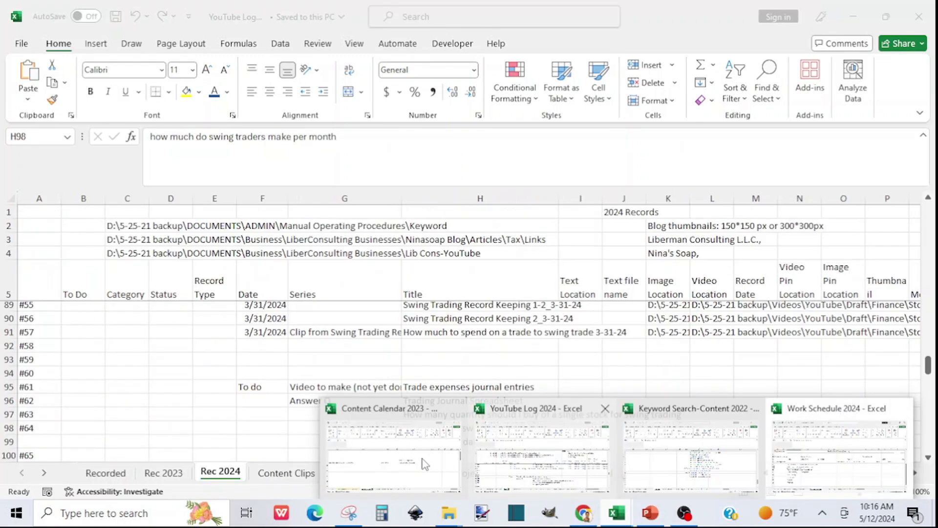
Bring up Content Calendar 2023 and shift Content Map 2024 left to the Swing Trading Stocks topics in column E.
{"action": "left_click", "coordinate": [420, 461]}
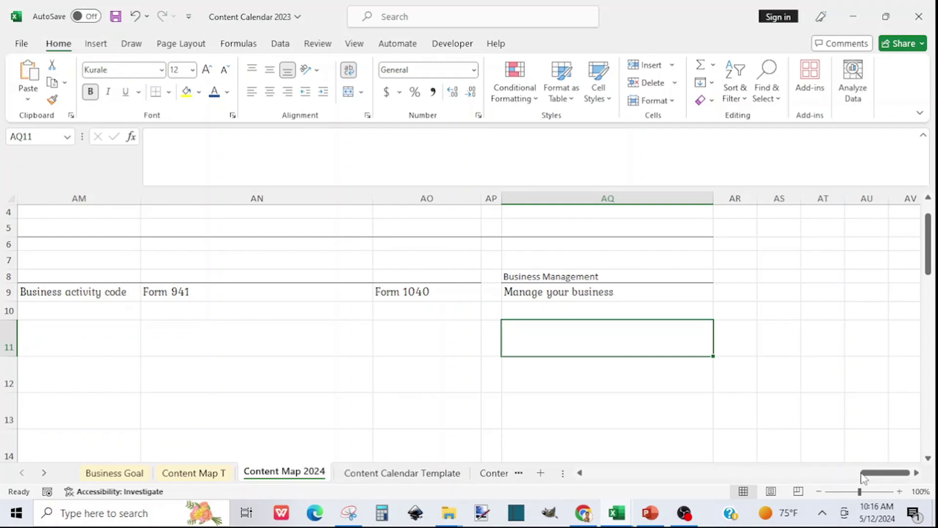
{"action": "left_click_drag", "start_coordinate": [869, 474], "coordinate": [620, 489]}
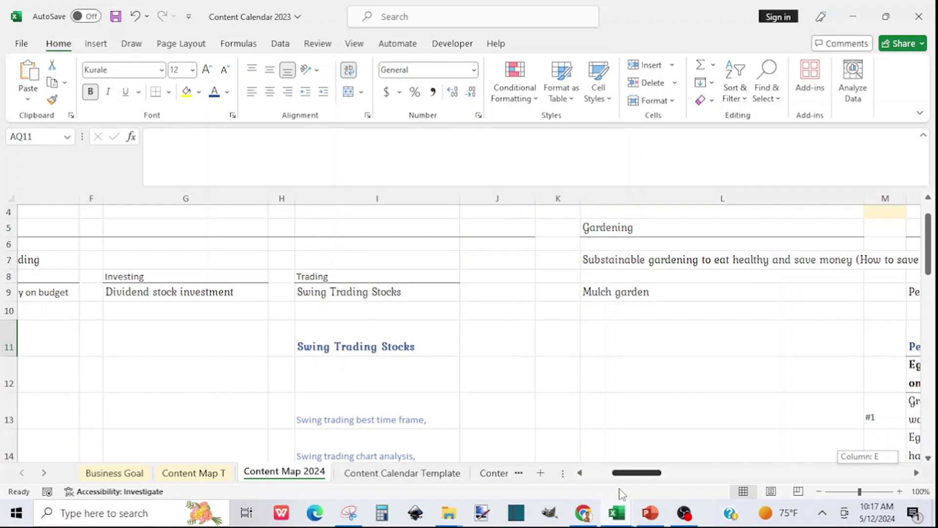
{"action": "left_click_drag", "start_coordinate": [620, 489], "coordinate": [619, 489]}
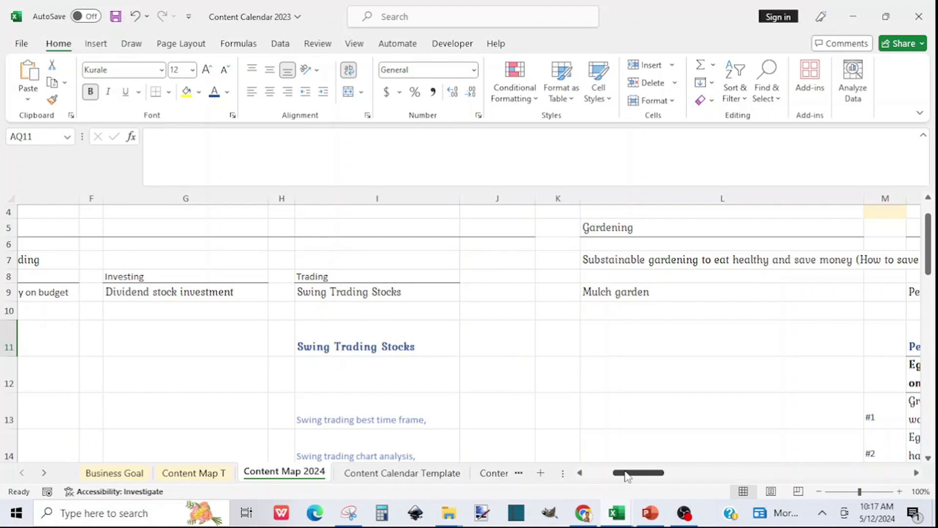
{"action": "left_click_drag", "start_coordinate": [627, 477], "coordinate": [618, 481]}
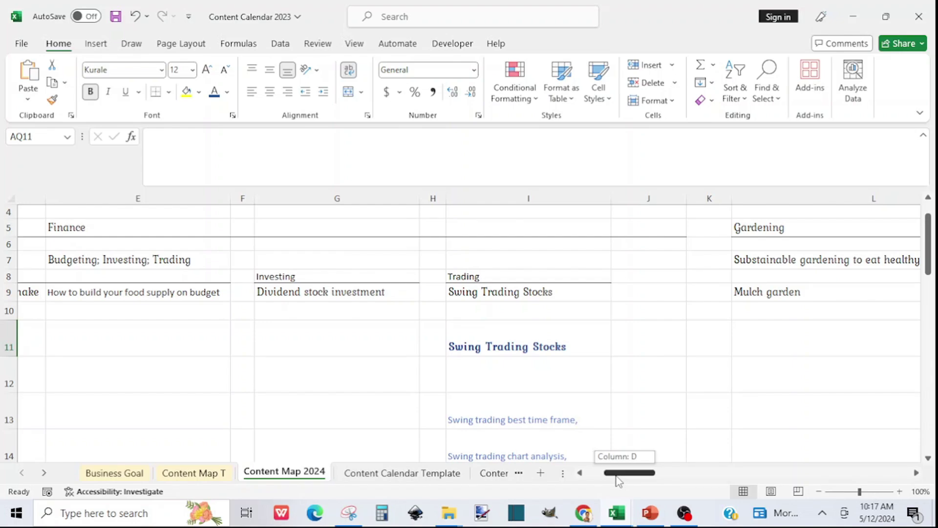
{"action": "left_click_drag", "start_coordinate": [618, 481], "coordinate": [597, 483]}
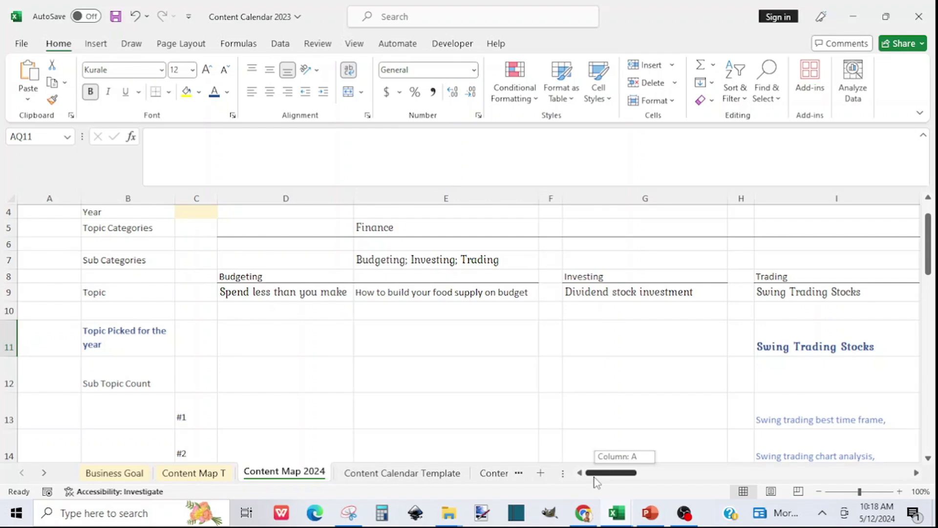
{"action": "left_click_drag", "start_coordinate": [597, 483], "coordinate": [597, 483]}
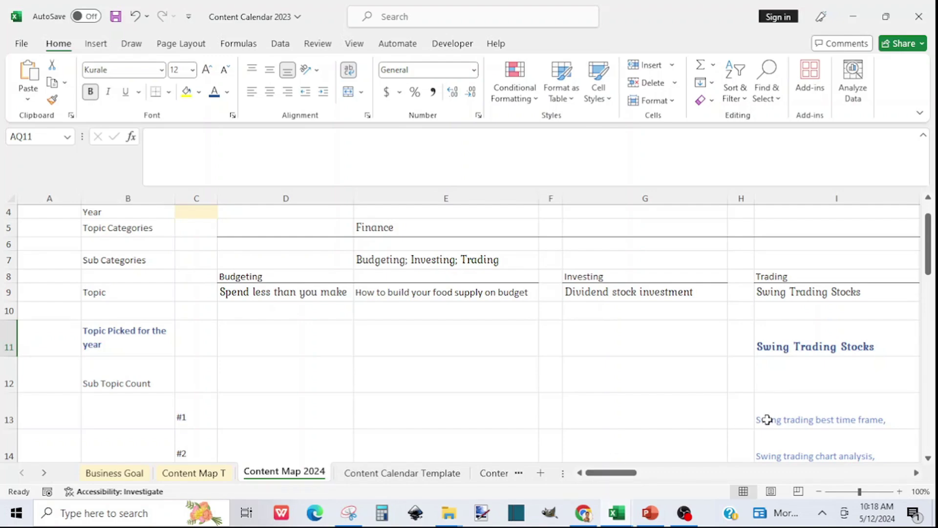
{"action": "left_click", "coordinate": [929, 458]}
{"action": "left_click", "coordinate": [929, 459]}
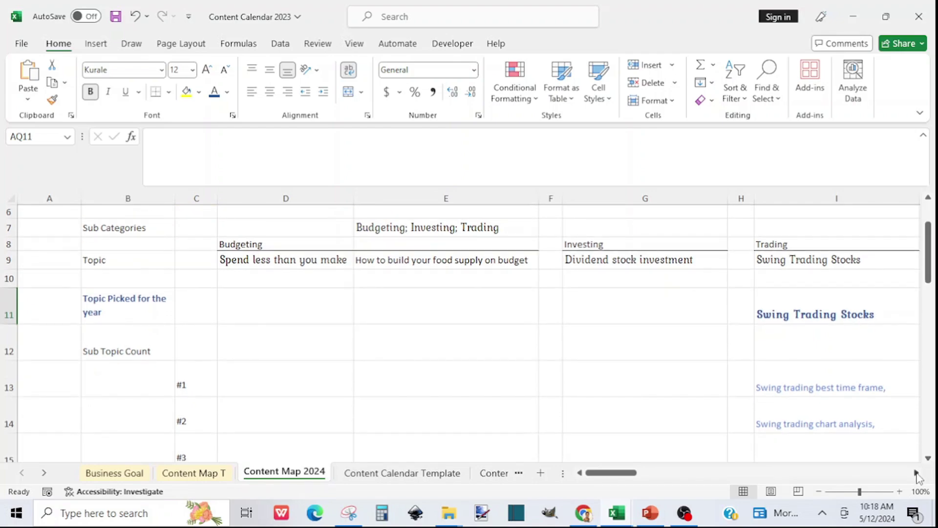
{"action": "left_click", "coordinate": [916, 473]}
{"action": "left_click", "coordinate": [916, 473]}
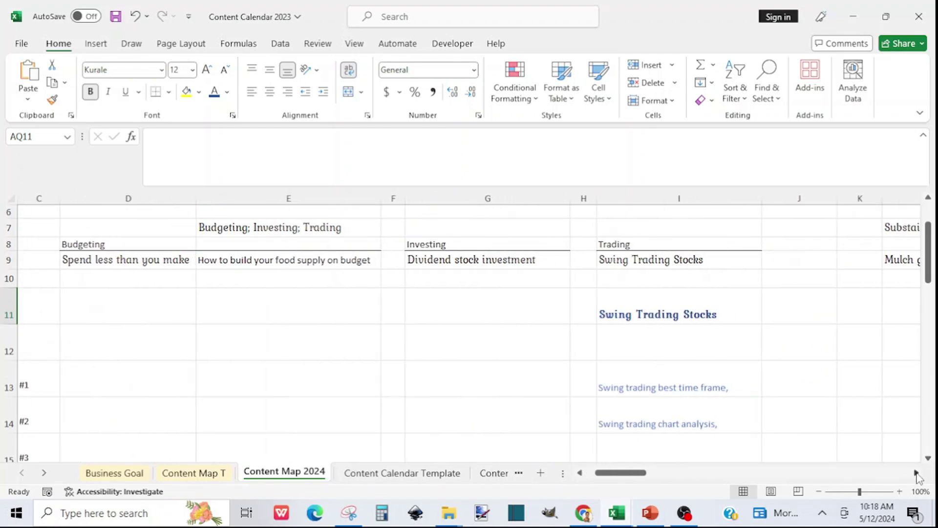
{"action": "left_click", "coordinate": [916, 473]}
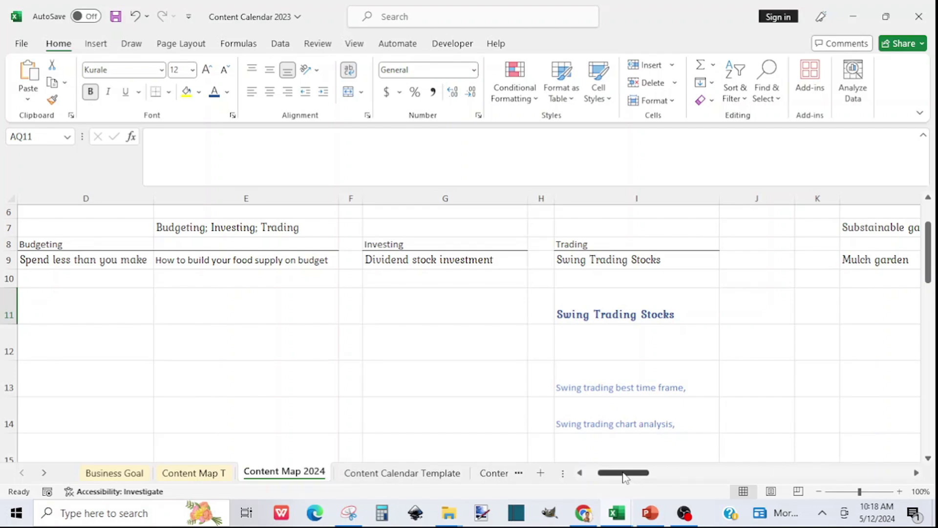
{"action": "left_click_drag", "start_coordinate": [623, 473], "coordinate": [611, 477]}
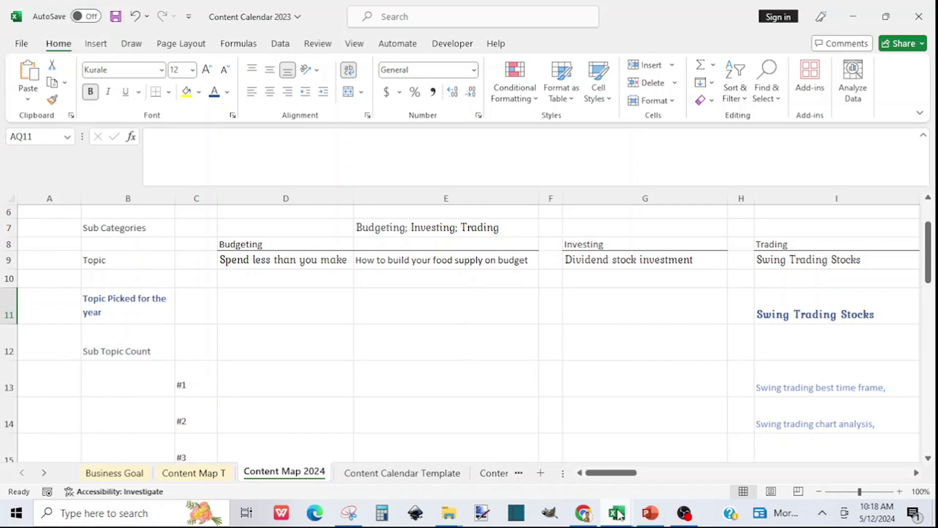
{"action": "mouse_move", "coordinate": [458, 511]}
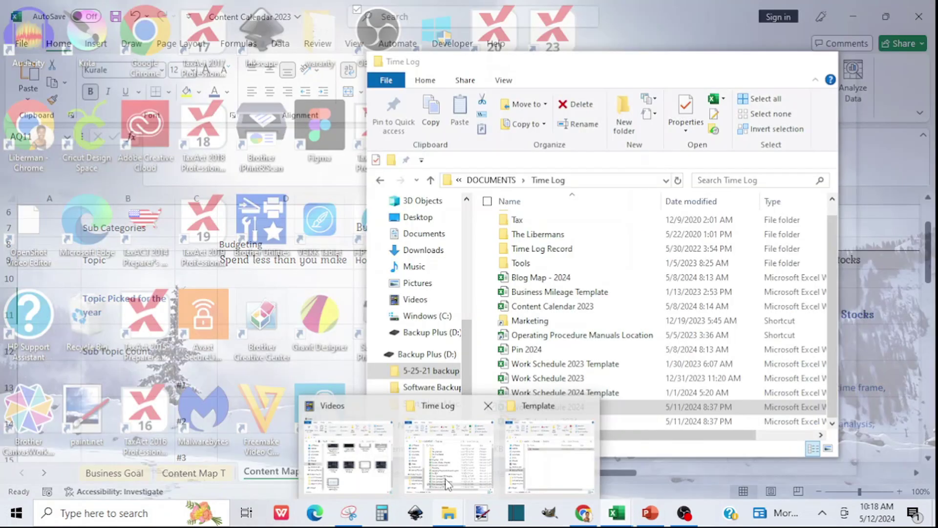
In the Time Log window, drill down through Stock Trading > Stock Trading > 2024.
{"action": "left_click", "coordinate": [445, 483]}
{"action": "left_click", "coordinate": [528, 236]}
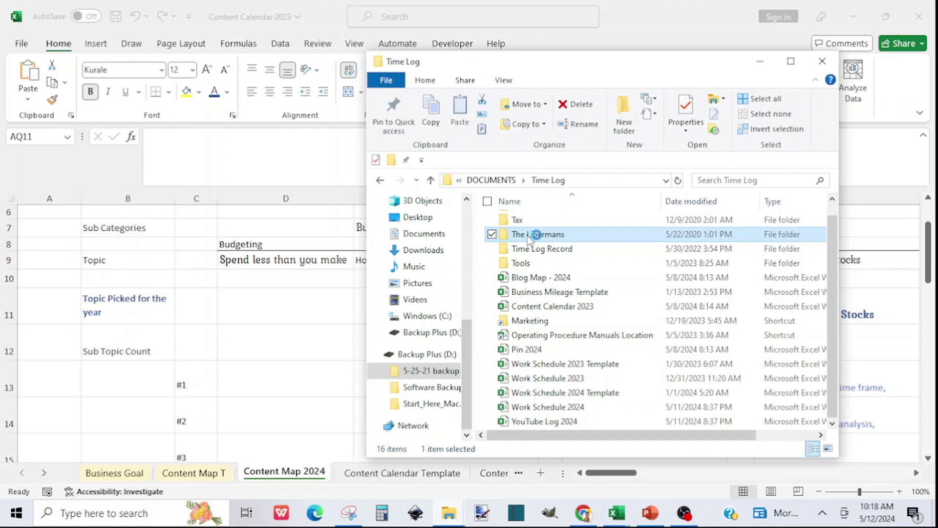
{"action": "double_click", "coordinate": [528, 236]}
{"action": "left_click", "coordinate": [541, 241]}
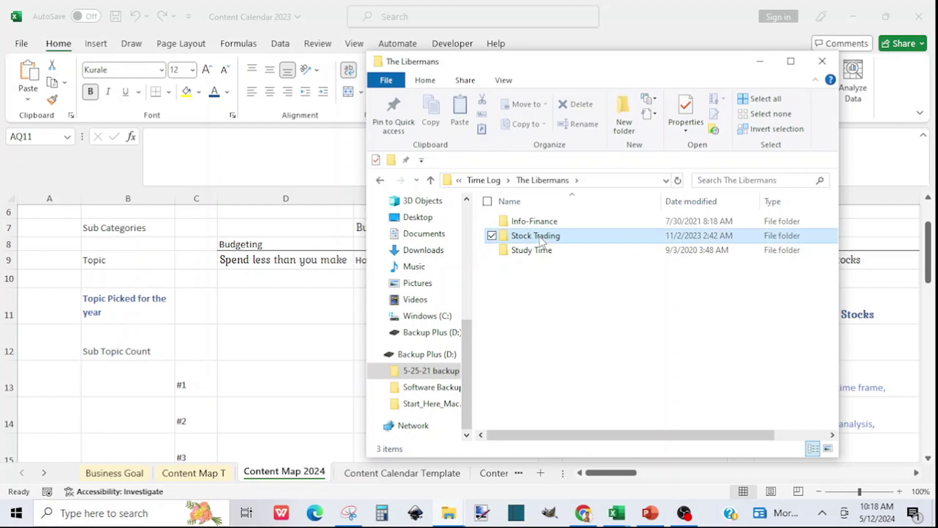
{"action": "double_click", "coordinate": [541, 240]}
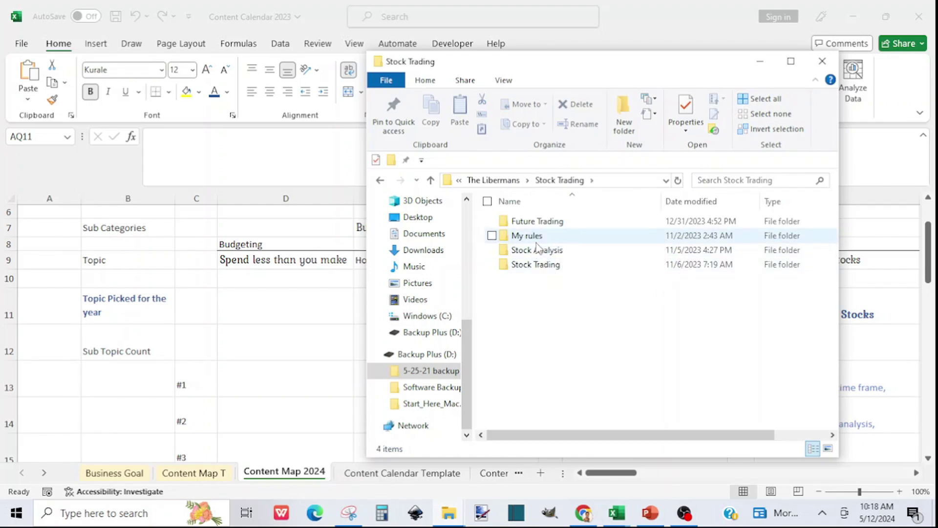
{"action": "left_click", "coordinate": [538, 266]}
{"action": "double_click", "coordinate": [538, 266]}
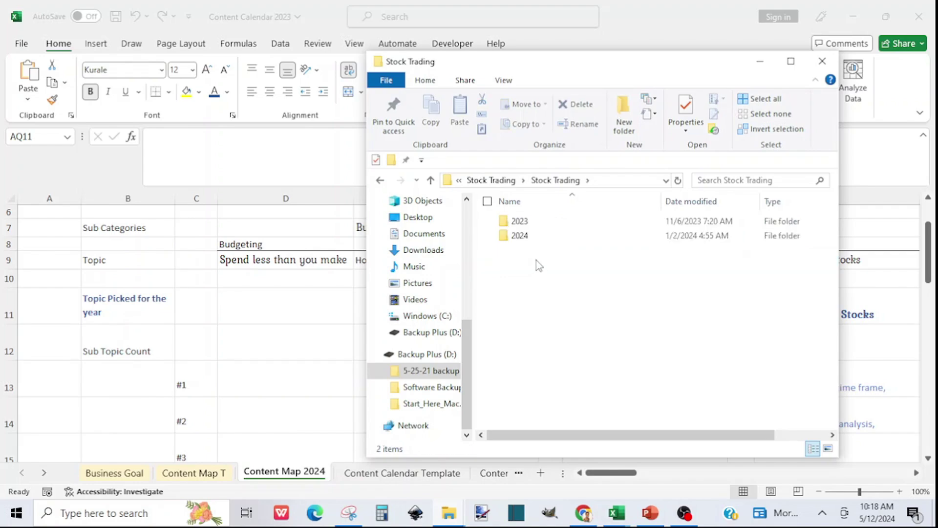
{"action": "left_click", "coordinate": [526, 236]}
{"action": "double_click", "coordinate": [526, 237]}
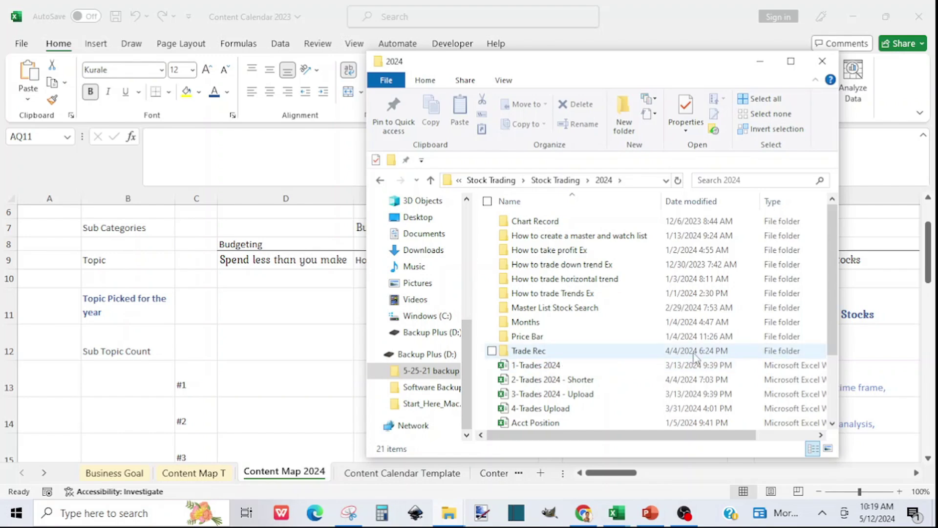
Select the Stock Trading Master List 2024 workbook and minimize File Explorer.
{"action": "left_click_drag", "start_coordinate": [834, 293], "coordinate": [826, 375]}
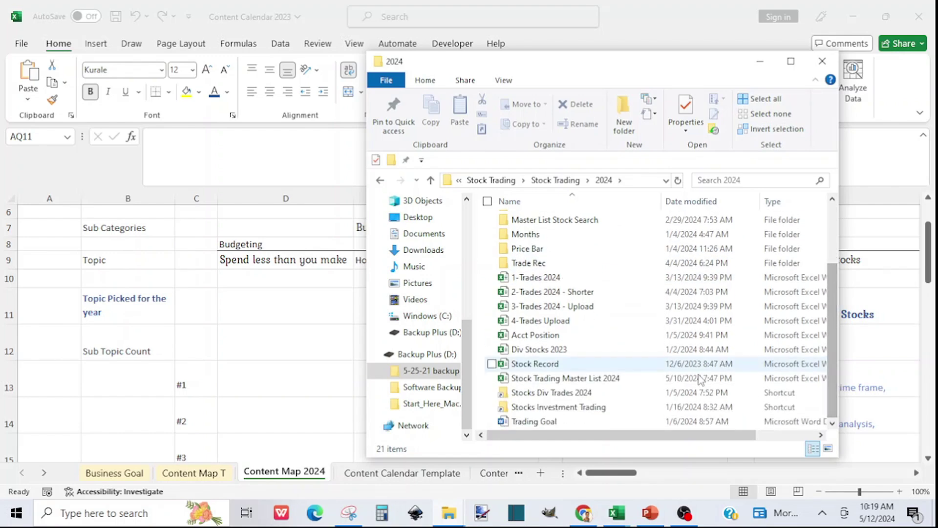
{"action": "left_click", "coordinate": [578, 379]}
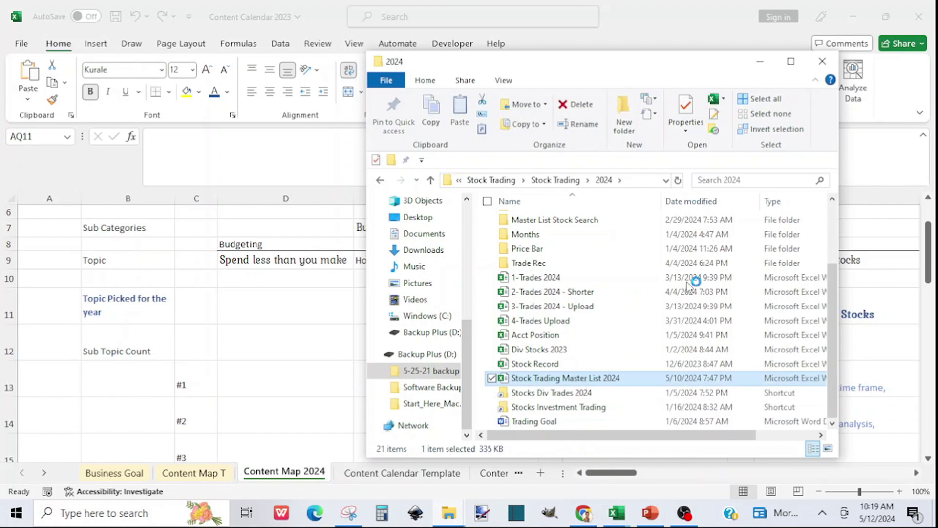
{"action": "left_click", "coordinate": [758, 68]}
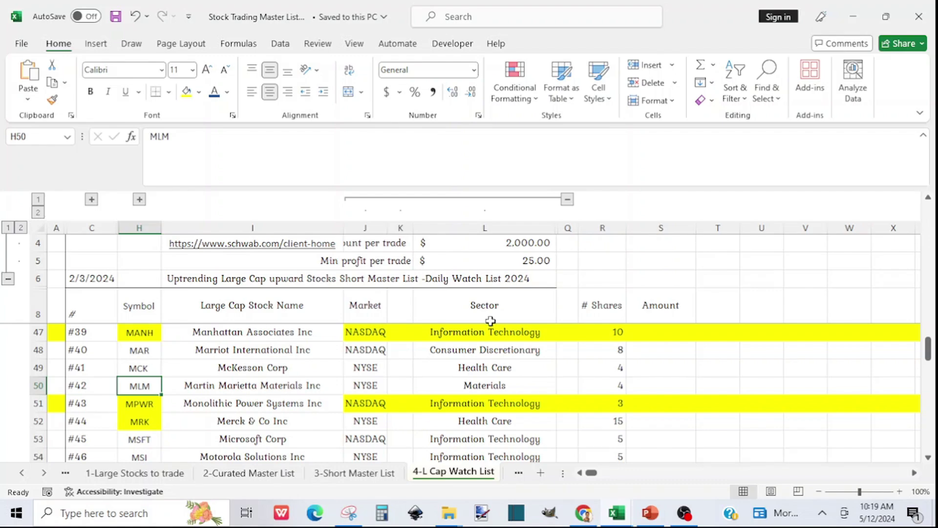
Scroll the sheet tabs left until the QA tab is visible.
{"action": "left_click", "coordinate": [22, 474]}
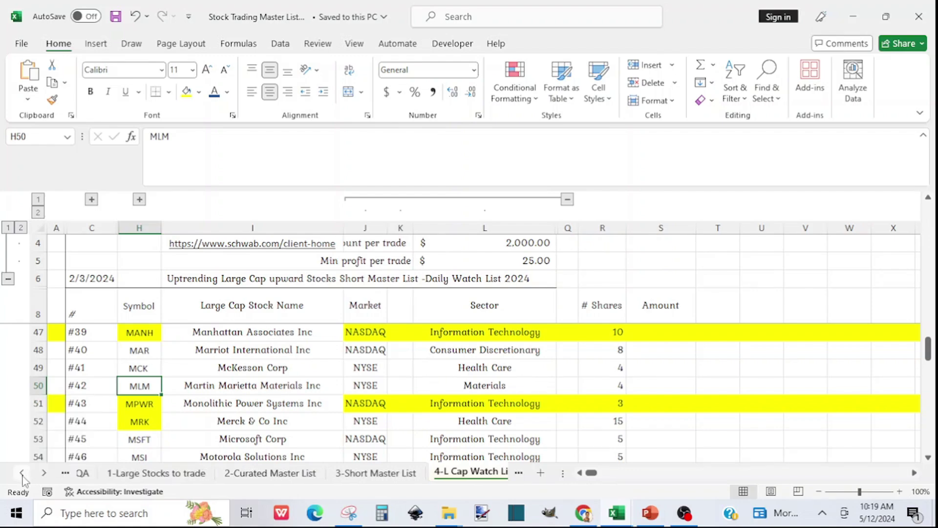
Open the QA sheet and browse across its questions, answer points and trading terms like VWAP.
{"action": "left_click", "coordinate": [91, 473]}
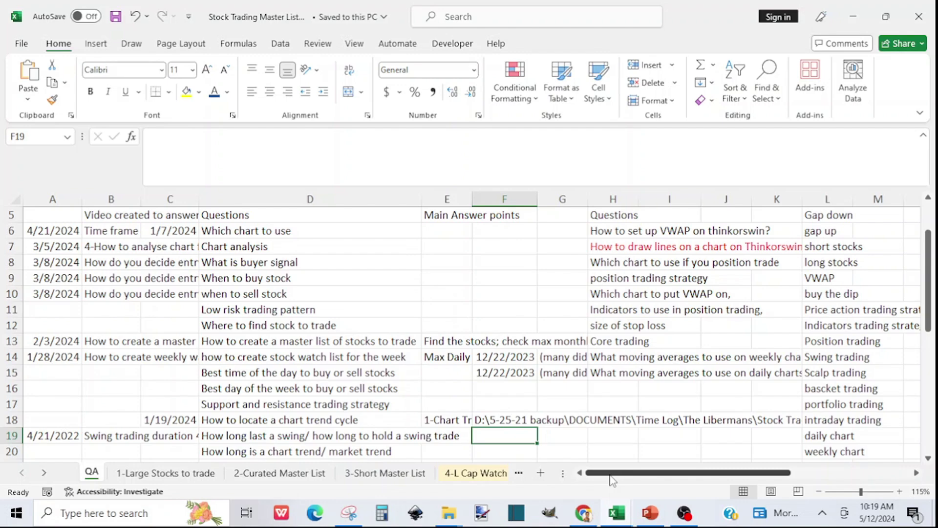
{"action": "left_click_drag", "start_coordinate": [628, 473], "coordinate": [765, 467]}
{"action": "left_click_drag", "start_coordinate": [931, 292], "coordinate": [932, 247]}
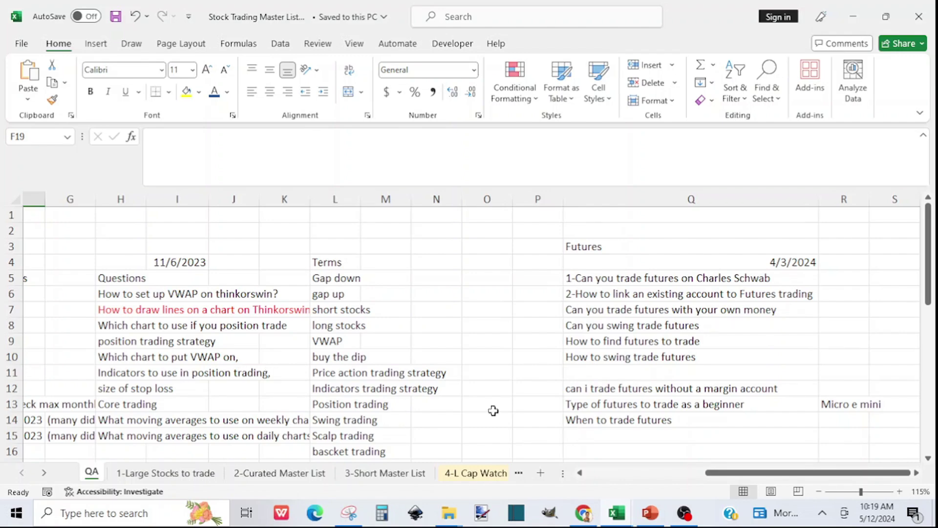
{"action": "left_click_drag", "start_coordinate": [722, 477], "coordinate": [652, 489]}
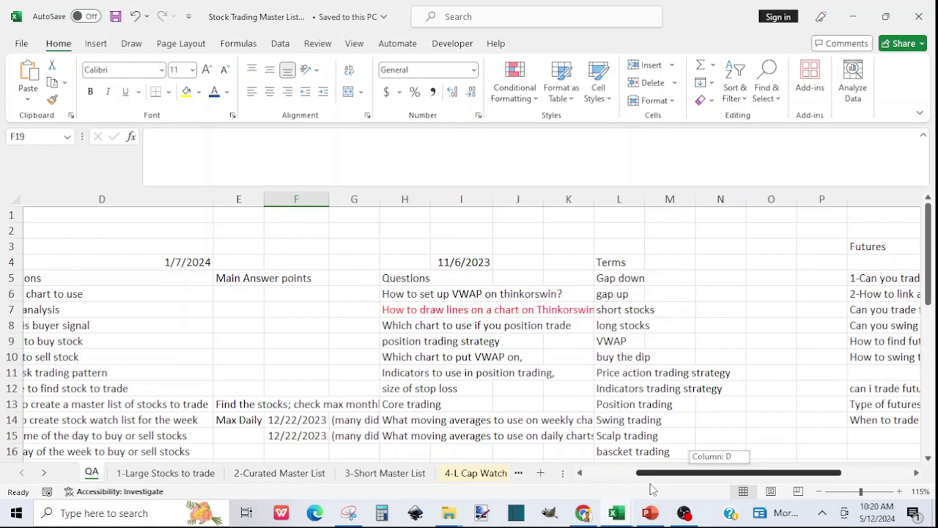
{"action": "left_click_drag", "start_coordinate": [650, 485], "coordinate": [728, 496]}
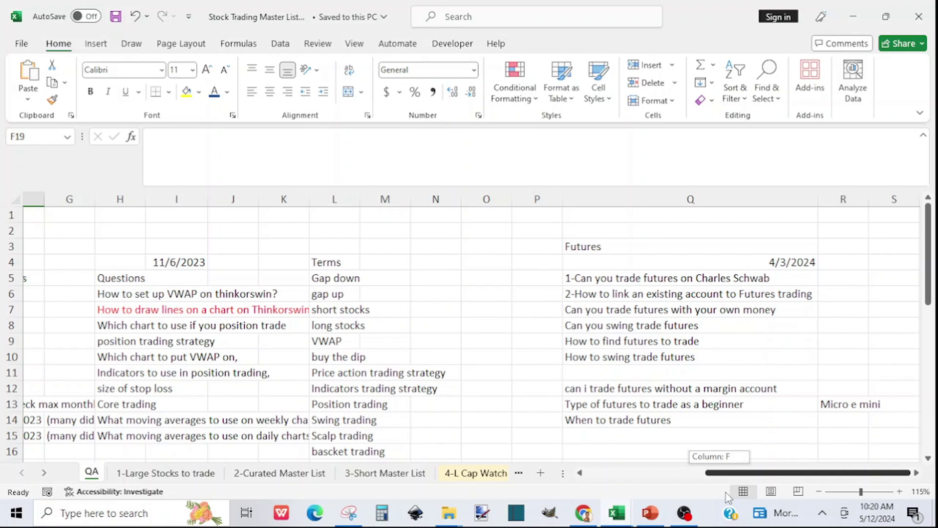
{"action": "mouse_move", "coordinate": [727, 493]}
{"action": "left_mouse_down"}
{"action": "mouse_move", "coordinate": [651, 486]}
{"action": "mouse_move", "coordinate": [716, 496]}
{"action": "left_mouse_up"}
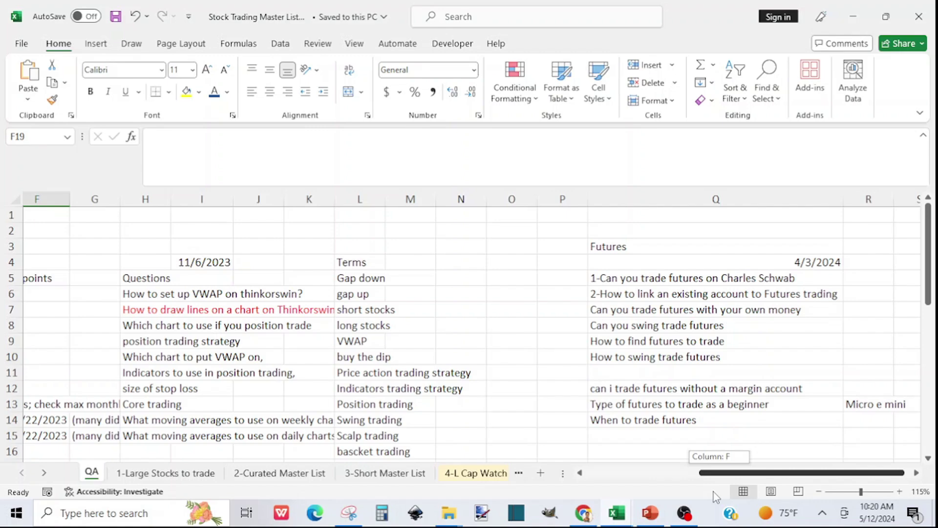
{"action": "scroll", "coordinate": [713, 492], "scroll_direction": "left", "scroll_amount": 3}
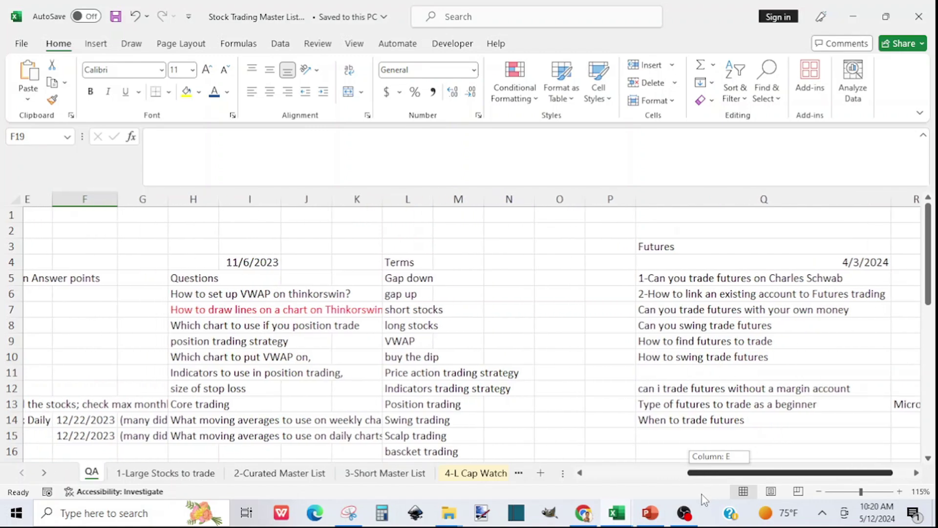
{"action": "left_click_drag", "start_coordinate": [682, 495], "coordinate": [524, 486]}
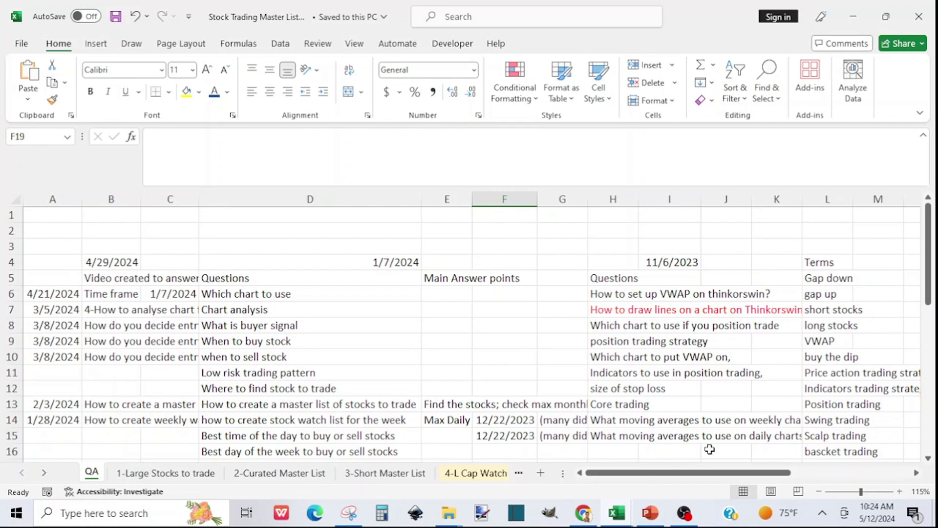
Pause the OBS recording with the button beside Stop Recording, resume it, then minimize OBS.
{"action": "left_click", "coordinate": [684, 513]}
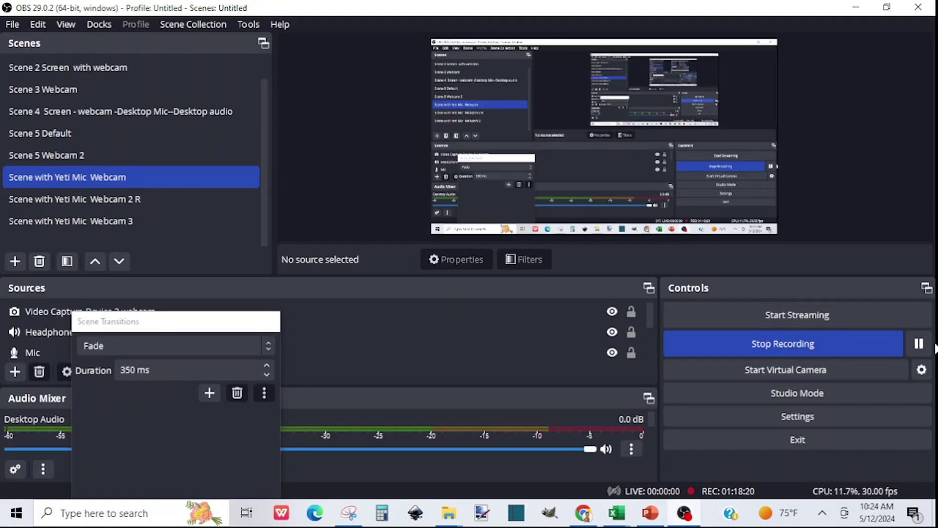
{"action": "left_click", "coordinate": [928, 345]}
{"action": "left_click", "coordinate": [928, 345]}
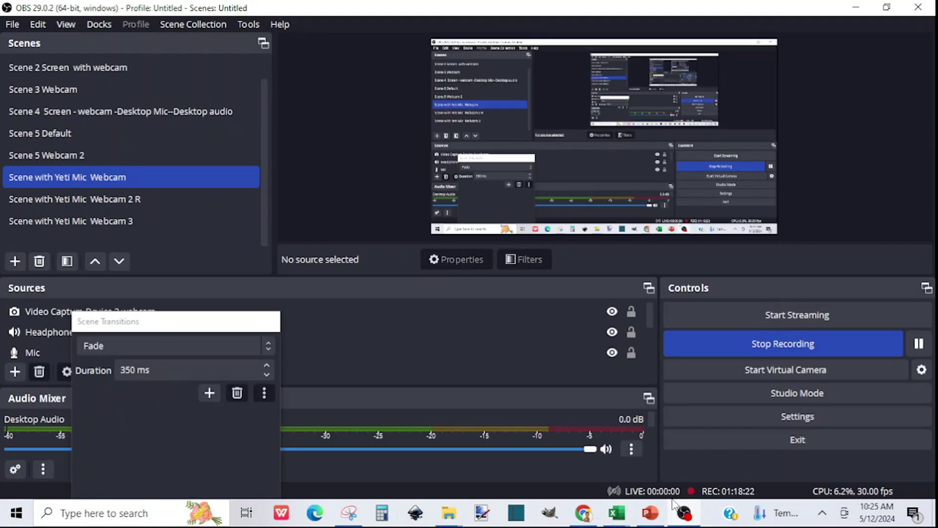
{"action": "left_click", "coordinate": [684, 513]}
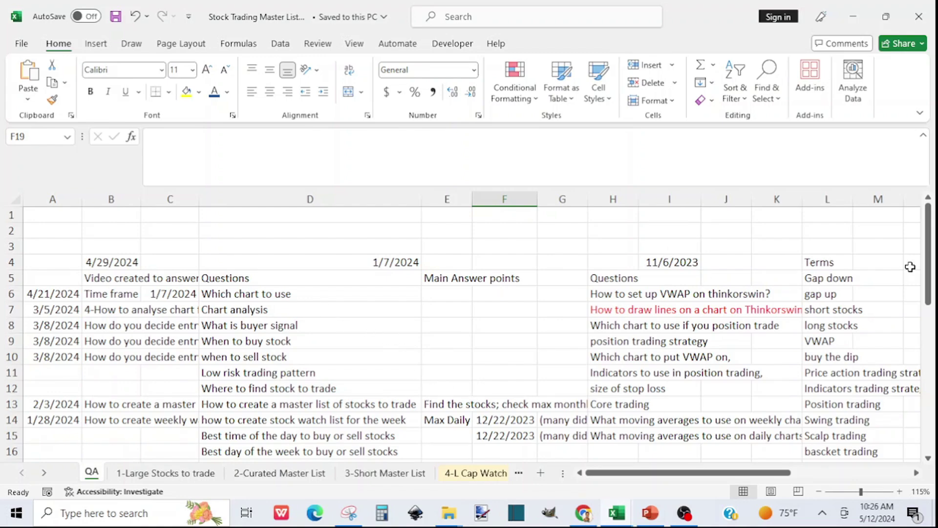
Scroll the master list, then bring up the Keyword Search-Content 2022 workbook's Finances sheet.
{"action": "left_click_drag", "start_coordinate": [931, 240], "coordinate": [931, 258]}
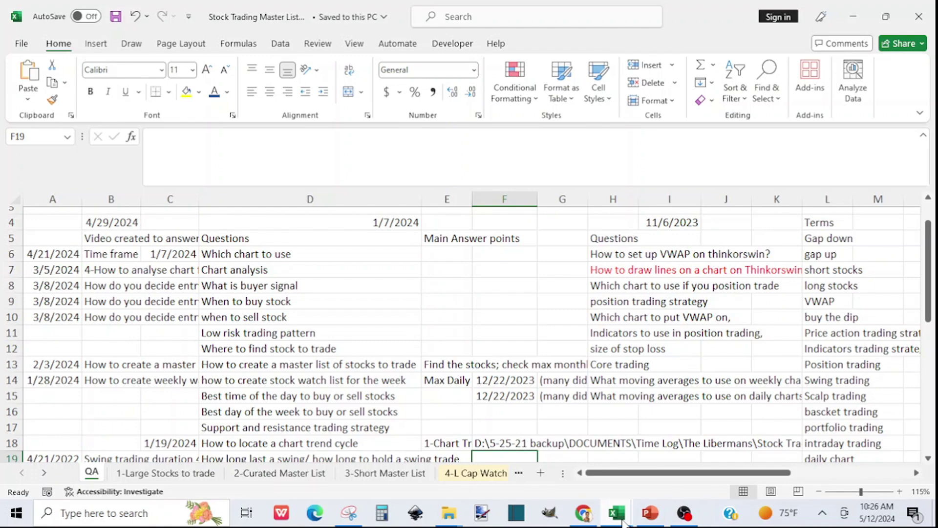
{"action": "mouse_move", "coordinate": [623, 522]}
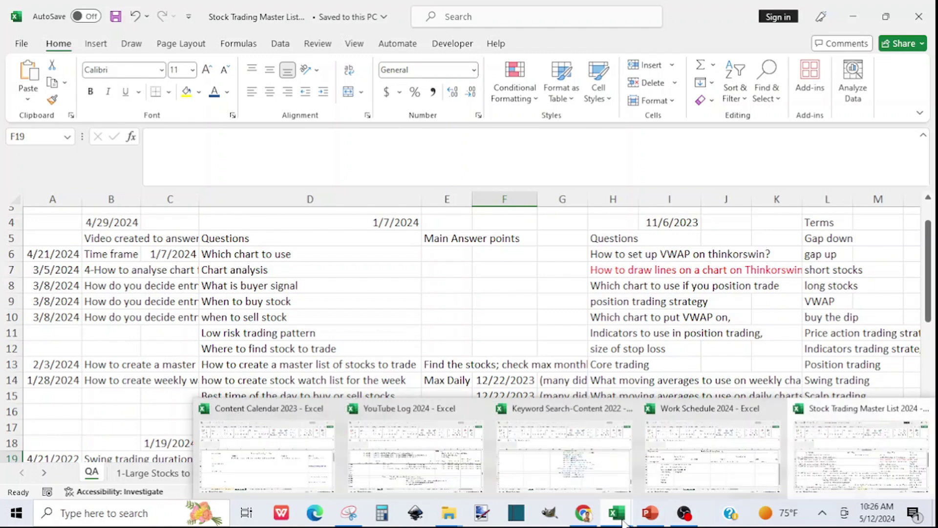
{"action": "left_click", "coordinate": [538, 483]}
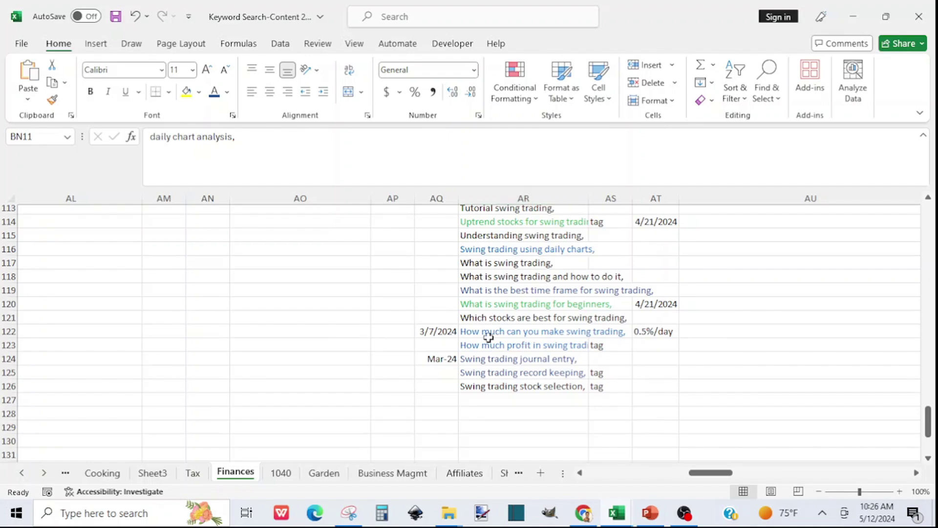
{"action": "left_click", "coordinate": [5, 400]}
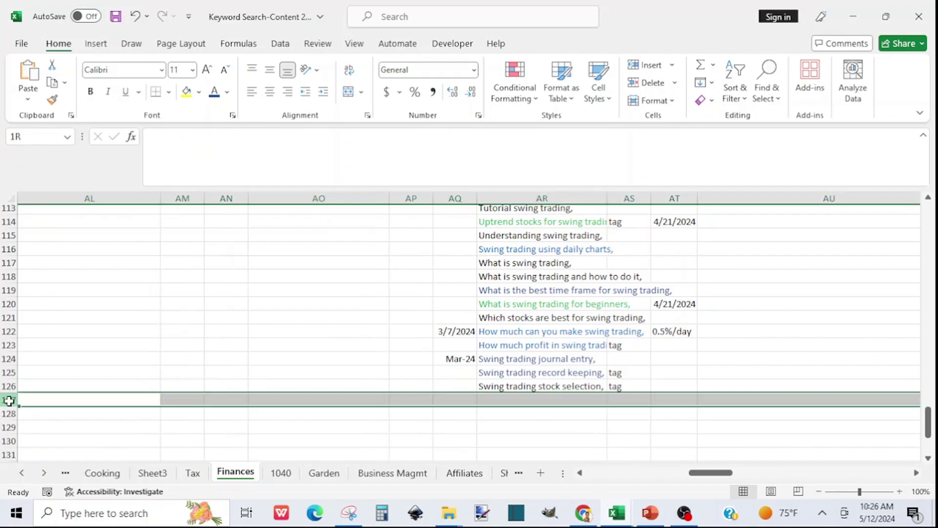
{"action": "left_click", "coordinate": [490, 385]}
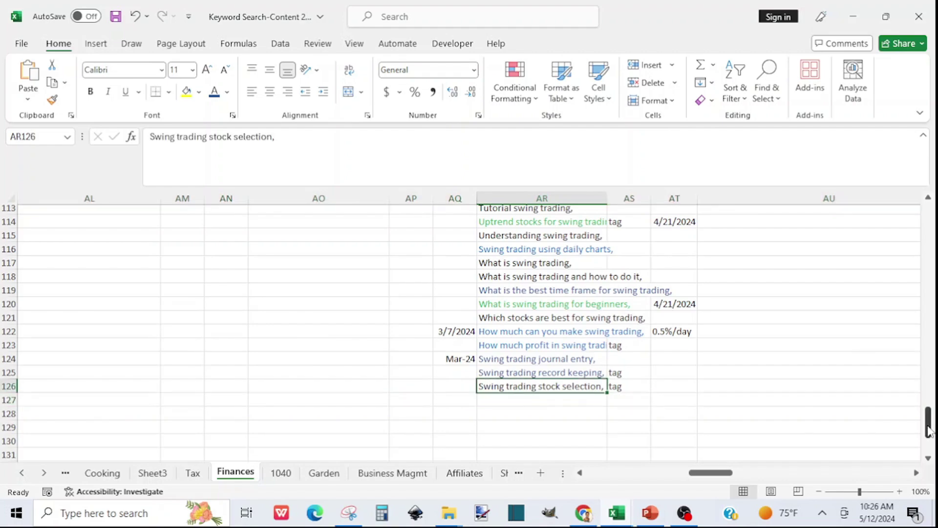
{"action": "left_click_drag", "start_coordinate": [928, 430], "coordinate": [933, 224]}
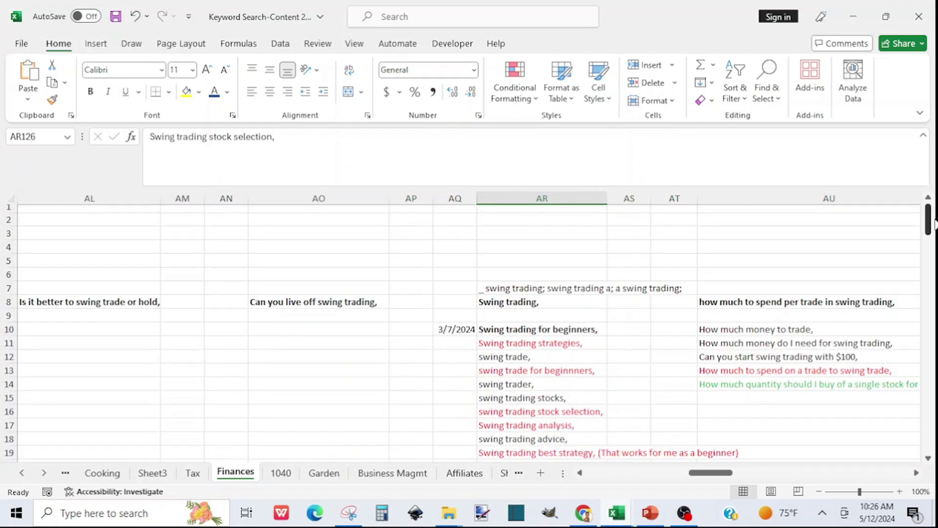
{"action": "left_click", "coordinate": [917, 473]}
{"action": "left_click", "coordinate": [916, 473]}
{"action": "left_click", "coordinate": [917, 474]}
{"action": "left_click", "coordinate": [917, 473]}
{"action": "left_click", "coordinate": [917, 473]}
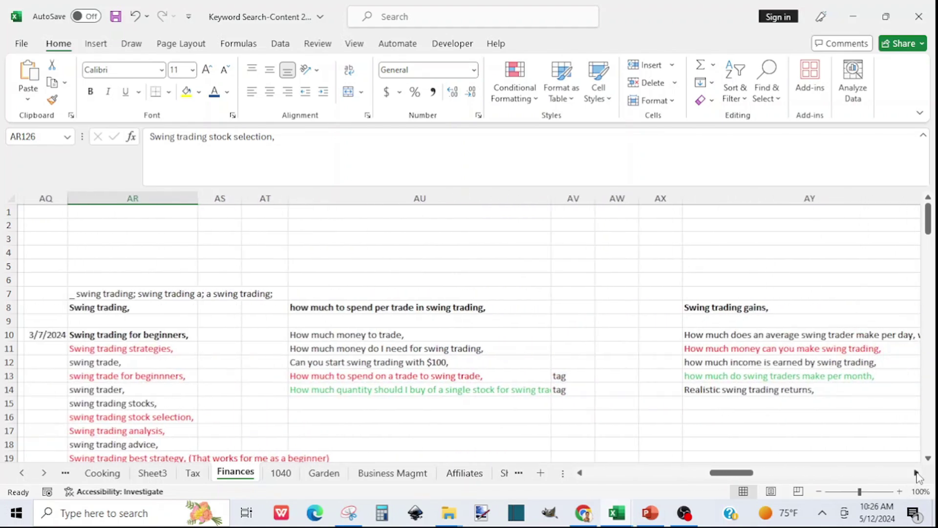
{"action": "left_click", "coordinate": [917, 473]}
{"action": "left_click", "coordinate": [917, 473]}
{"action": "left_click", "coordinate": [917, 473]}
{"action": "left_click", "coordinate": [917, 473]}
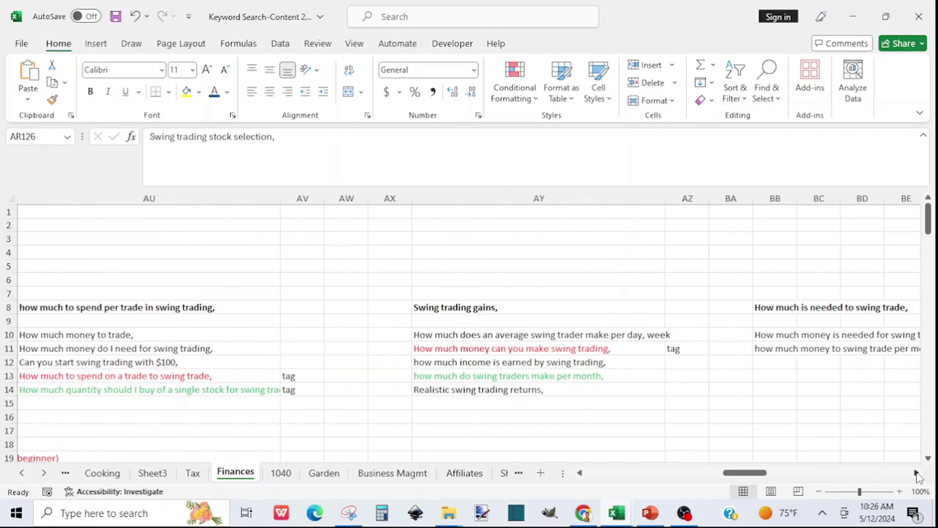
{"action": "left_click", "coordinate": [916, 473]}
{"action": "left_click", "coordinate": [917, 473]}
{"action": "left_click", "coordinate": [917, 473]}
{"action": "left_click", "coordinate": [917, 473]}
{"action": "left_click", "coordinate": [917, 473]}
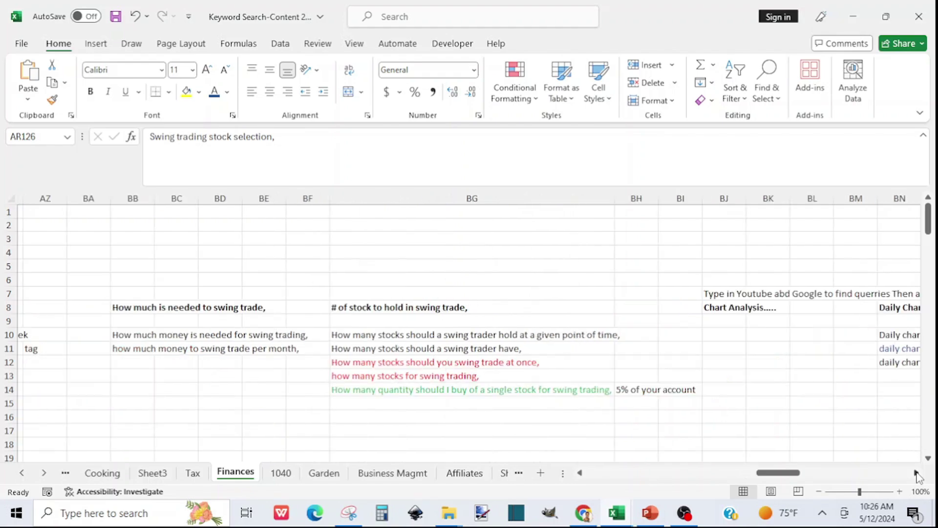
{"action": "left_click", "coordinate": [916, 473]}
{"action": "left_click", "coordinate": [917, 473]}
{"action": "left_click", "coordinate": [917, 473]}
{"action": "left_click", "coordinate": [917, 473]}
{"action": "left_click", "coordinate": [916, 473]}
{"action": "left_click", "coordinate": [917, 473]}
{"action": "left_click", "coordinate": [917, 473]}
{"action": "left_click", "coordinate": [917, 473]}
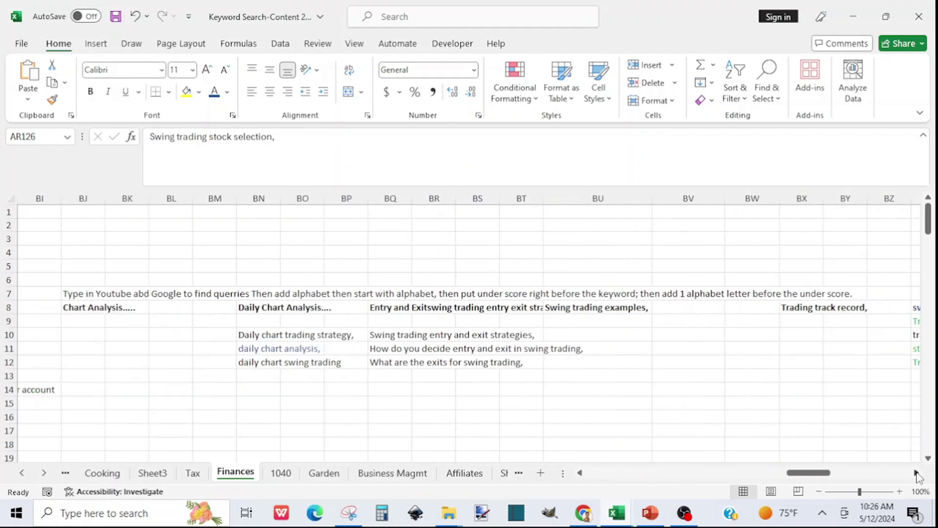
{"action": "left_click", "coordinate": [917, 473]}
{"action": "left_click", "coordinate": [917, 473]}
{"action": "left_click", "coordinate": [917, 473]}
{"action": "left_click", "coordinate": [917, 473]}
{"action": "left_click", "coordinate": [917, 473]}
{"action": "left_click", "coordinate": [917, 473]}
{"action": "left_click", "coordinate": [917, 473]}
{"action": "left_click", "coordinate": [917, 473]}
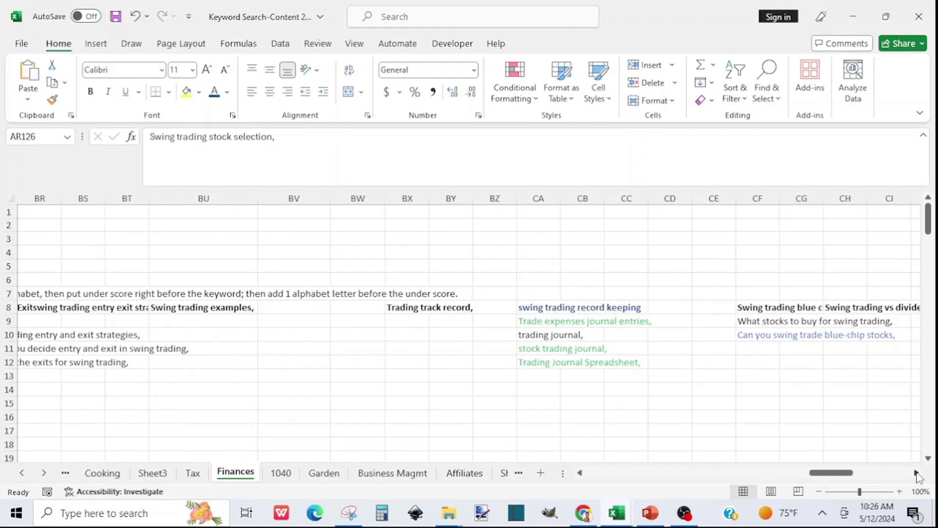
{"action": "left_click", "coordinate": [917, 473]}
{"action": "left_click", "coordinate": [917, 473]}
{"action": "left_click", "coordinate": [917, 473]}
{"action": "left_click", "coordinate": [917, 473]}
{"action": "left_click", "coordinate": [917, 473]}
{"action": "left_click", "coordinate": [917, 473]}
{"action": "left_click", "coordinate": [917, 473]}
{"action": "left_click", "coordinate": [917, 473]}
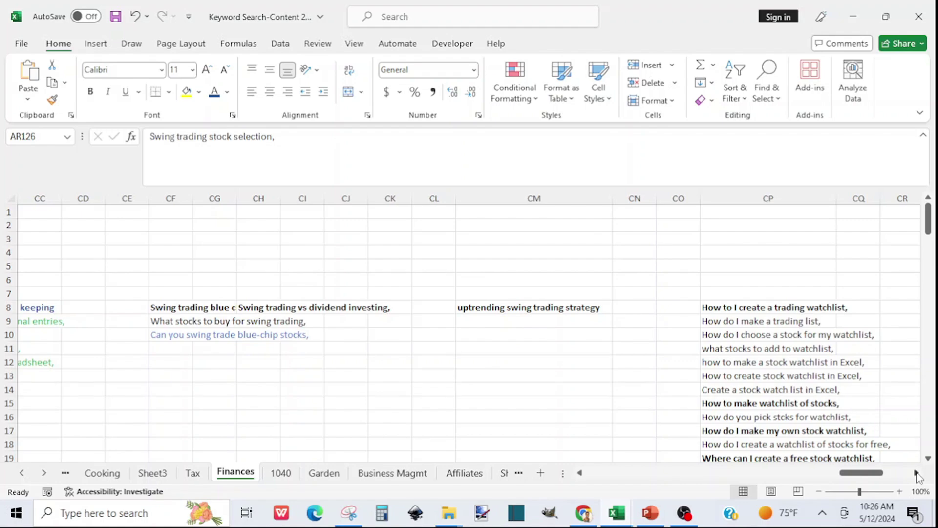
{"action": "left_click_drag", "start_coordinate": [864, 480], "coordinate": [894, 478]}
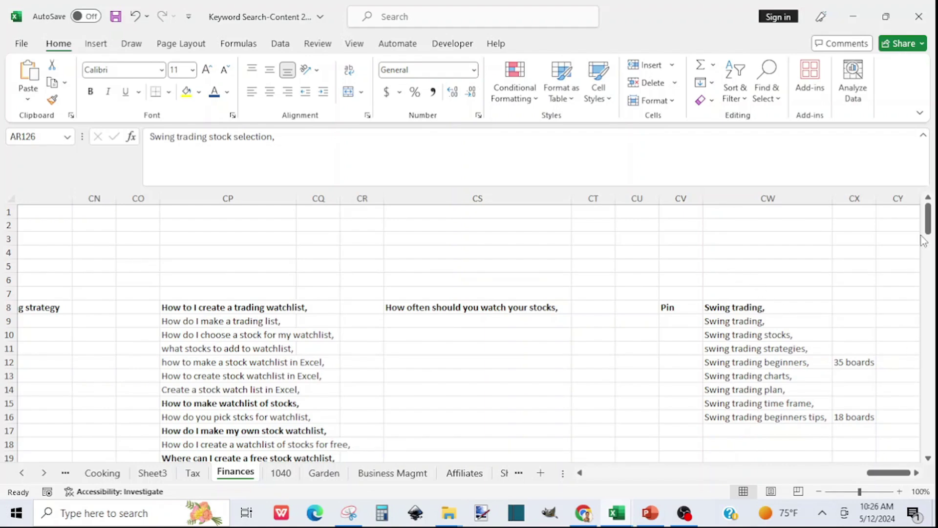
{"action": "left_click_drag", "start_coordinate": [928, 223], "coordinate": [928, 236]}
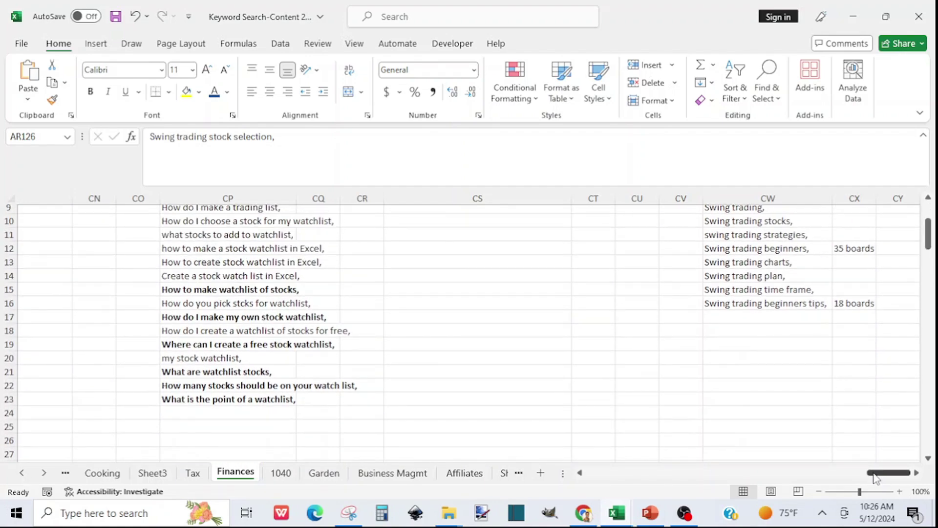
{"action": "left_click_drag", "start_coordinate": [860, 477], "coordinate": [811, 477]}
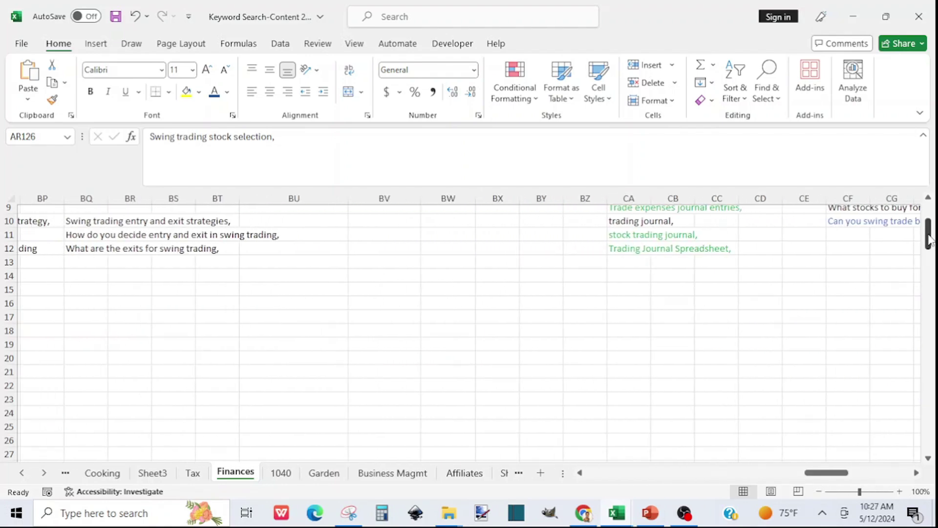
{"action": "left_click_drag", "start_coordinate": [930, 240], "coordinate": [930, 224]}
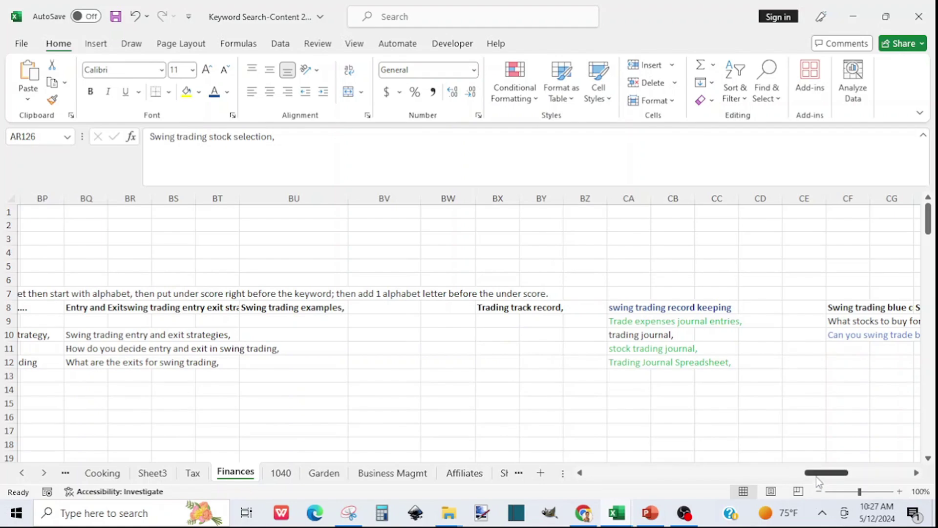
{"action": "left_click_drag", "start_coordinate": [819, 480], "coordinate": [719, 489]}
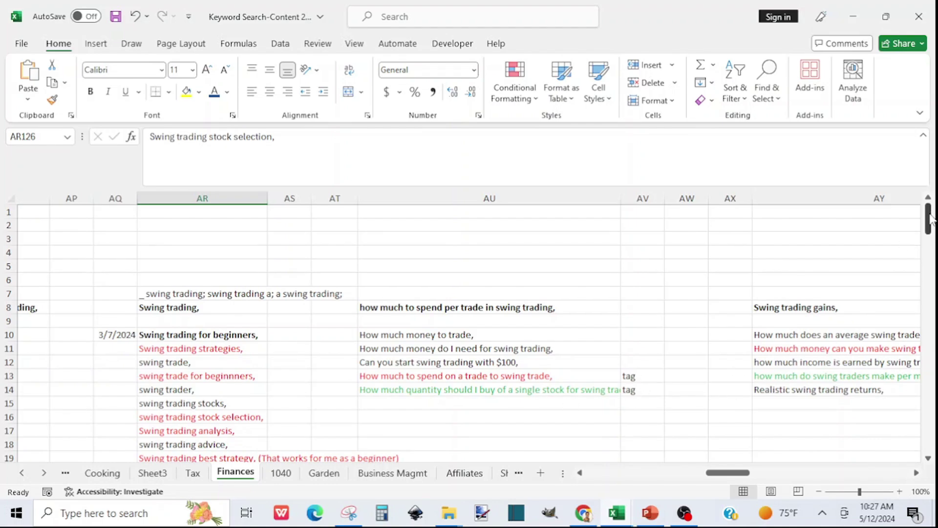
{"action": "left_click_drag", "start_coordinate": [930, 223], "coordinate": [934, 286]}
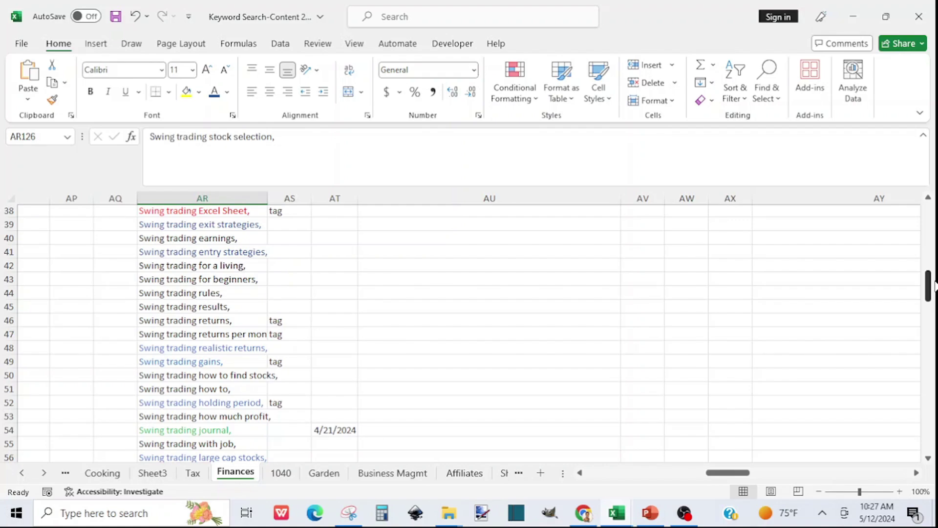
{"action": "left_click_drag", "start_coordinate": [934, 286], "coordinate": [934, 317]}
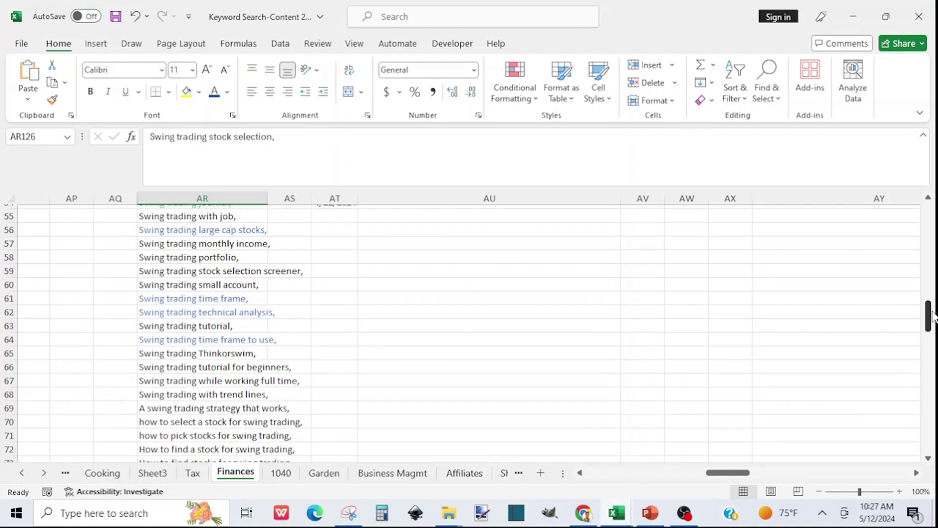
{"action": "left_click", "coordinate": [158, 340]}
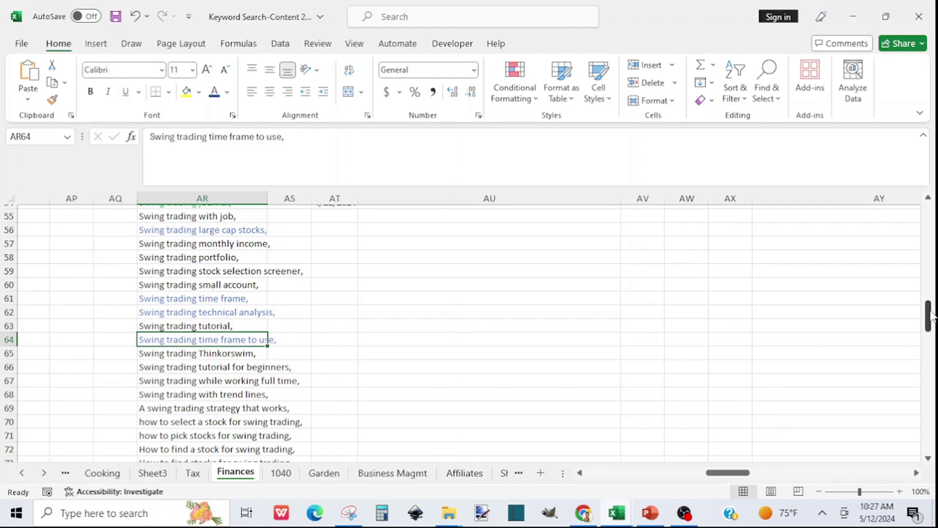
{"action": "left_click_drag", "start_coordinate": [930, 316], "coordinate": [934, 246]}
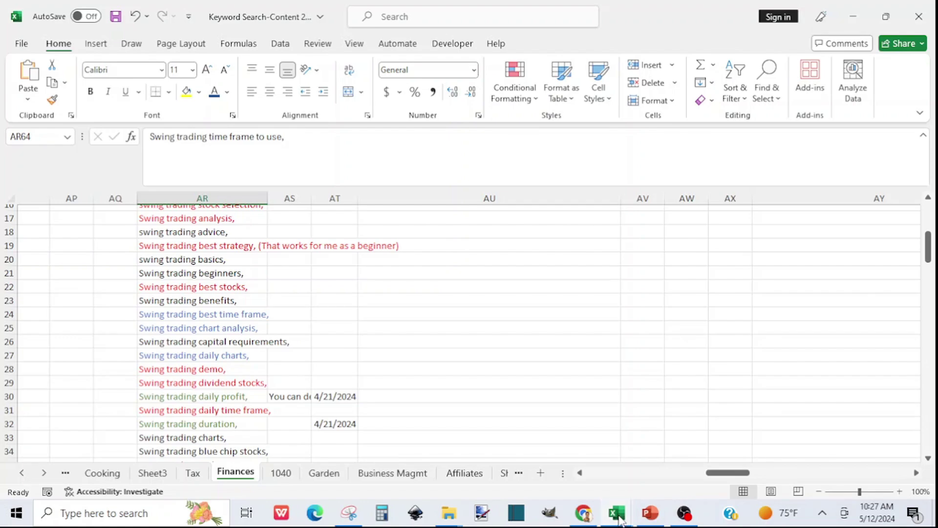
{"action": "mouse_move", "coordinate": [620, 520]}
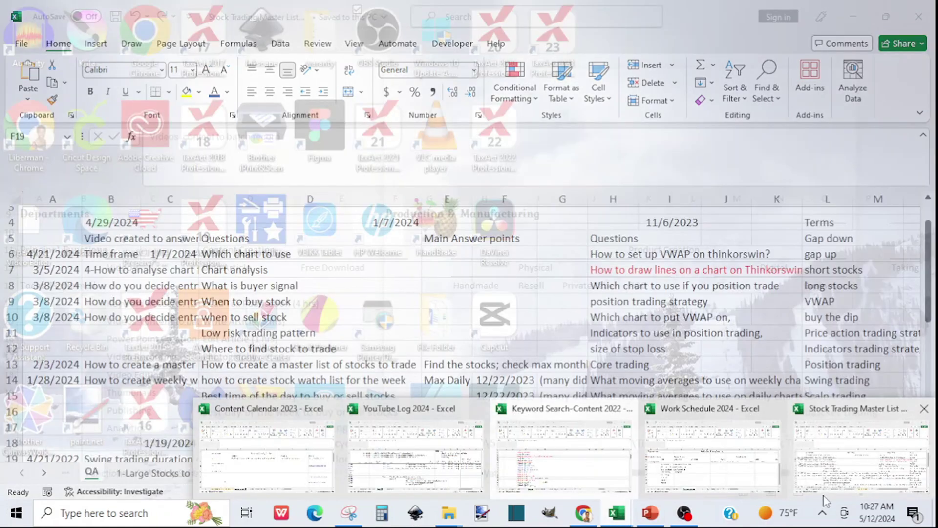
On the master list's QA sheet, select Questions column D and check the B7 chart-analysis video title.
{"action": "left_click", "coordinate": [834, 482]}
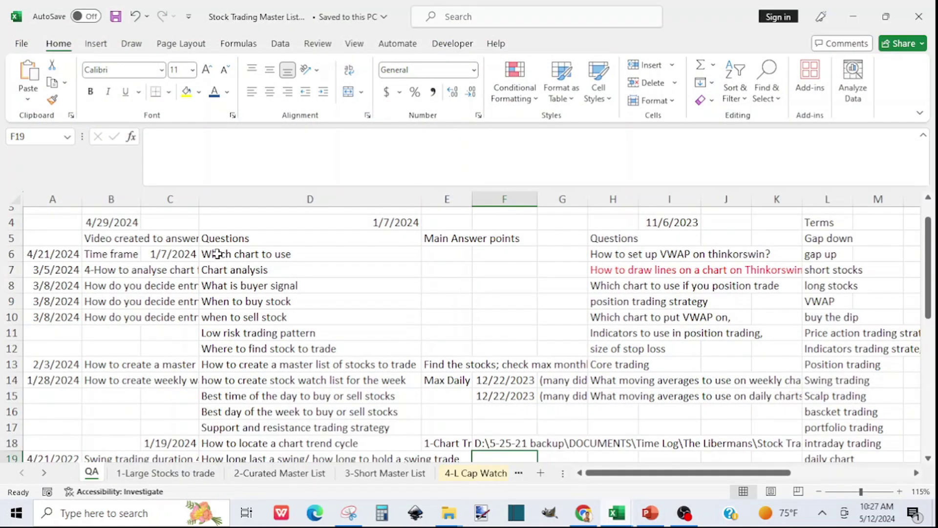
{"action": "left_click", "coordinate": [226, 197]}
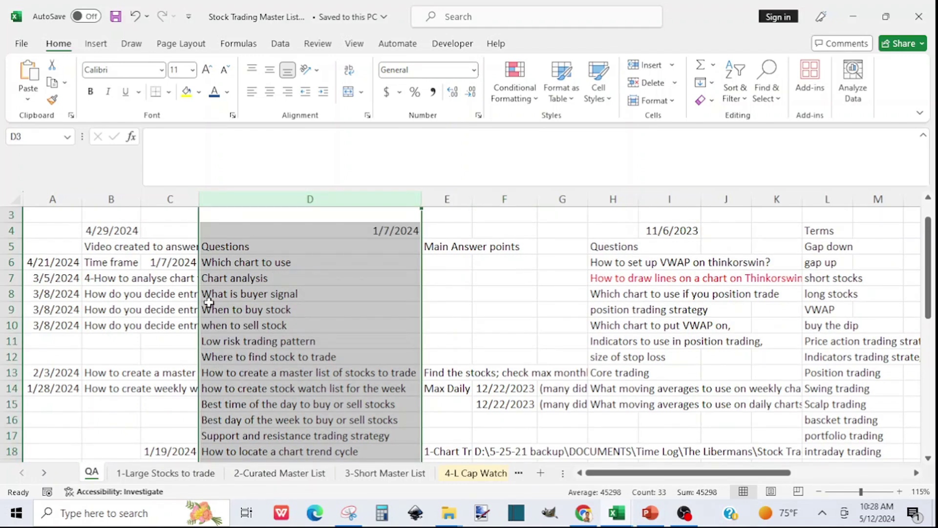
{"action": "left_click", "coordinate": [93, 278]}
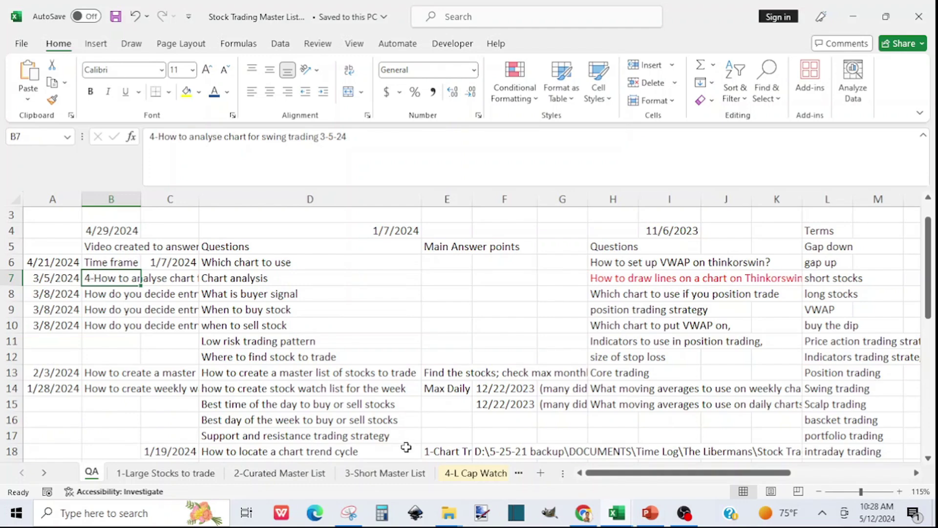
{"action": "left_click", "coordinate": [611, 509]}
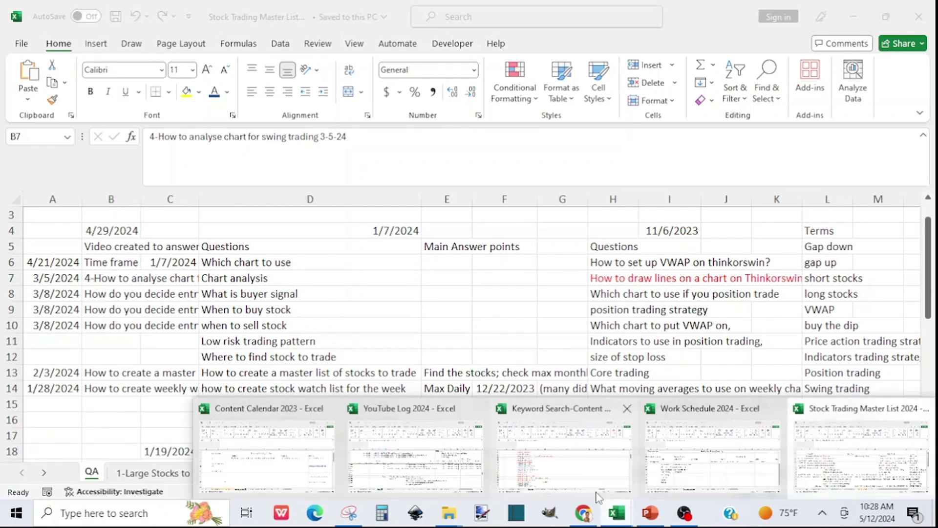
Scroll through the YouTube Log 2024 workbook, then bring the Stock Trading Master List forward.
{"action": "left_click", "coordinate": [414, 461]}
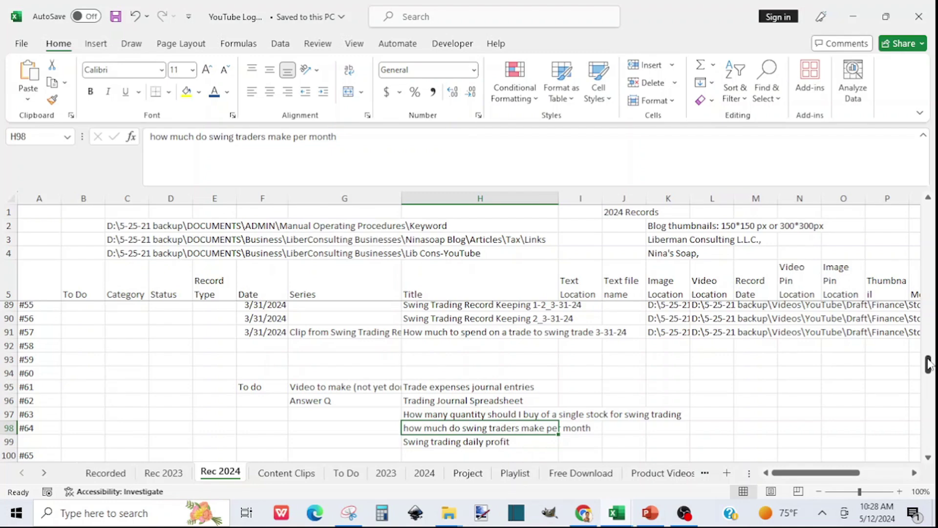
{"action": "left_click_drag", "start_coordinate": [929, 364], "coordinate": [928, 330]}
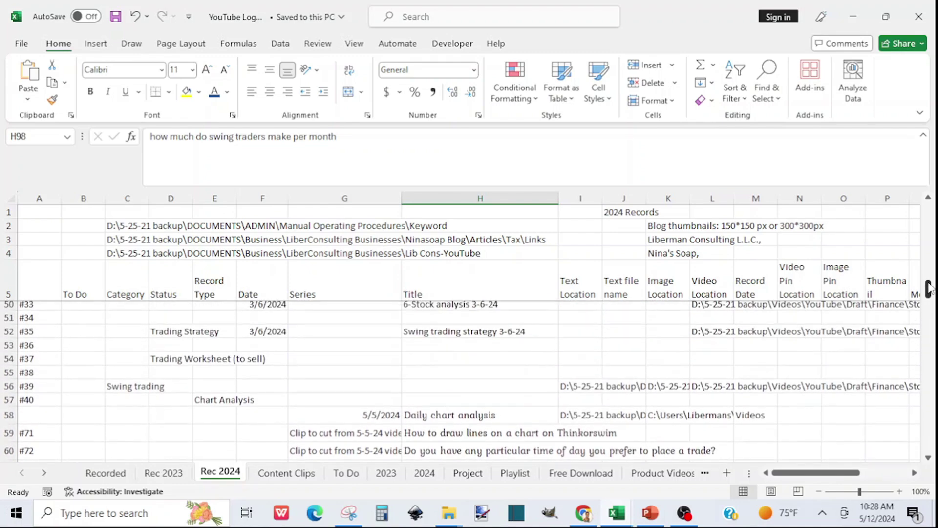
{"action": "left_click_drag", "start_coordinate": [931, 274], "coordinate": [935, 381]}
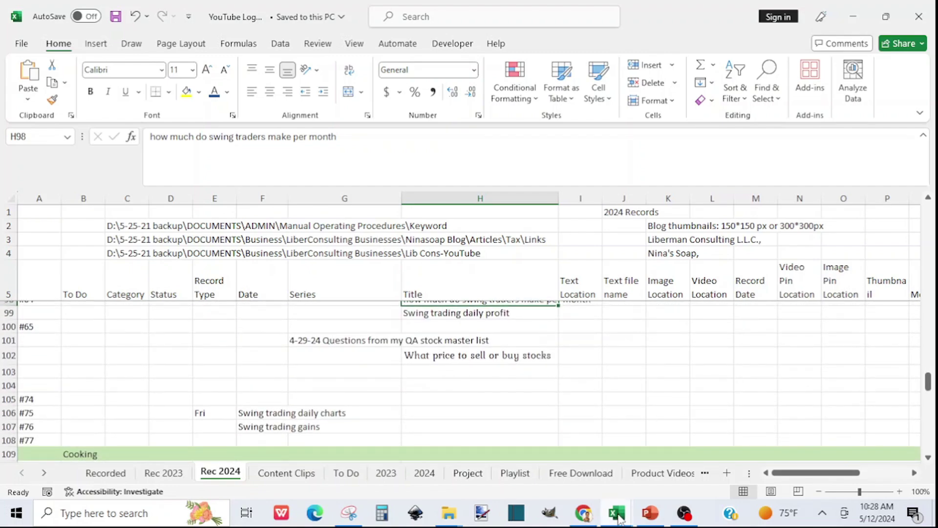
{"action": "mouse_move", "coordinate": [619, 517]}
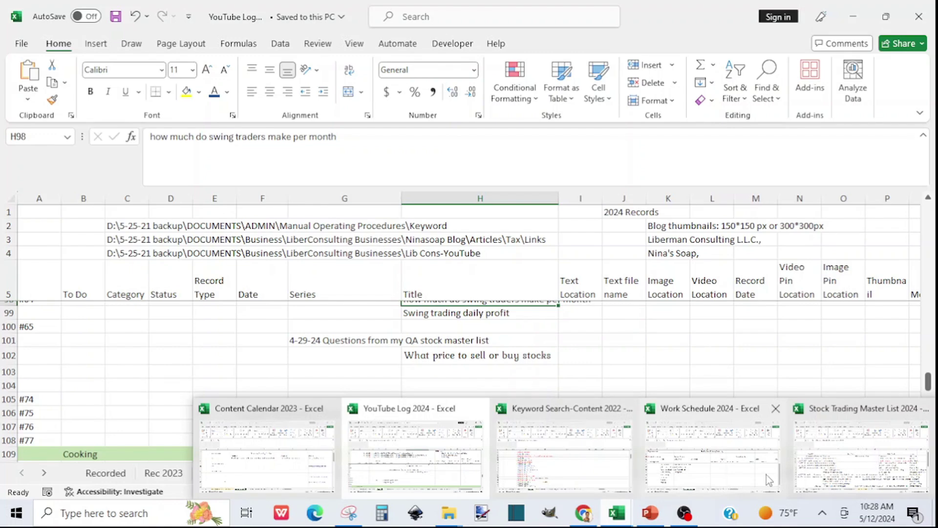
{"action": "left_click", "coordinate": [821, 476]}
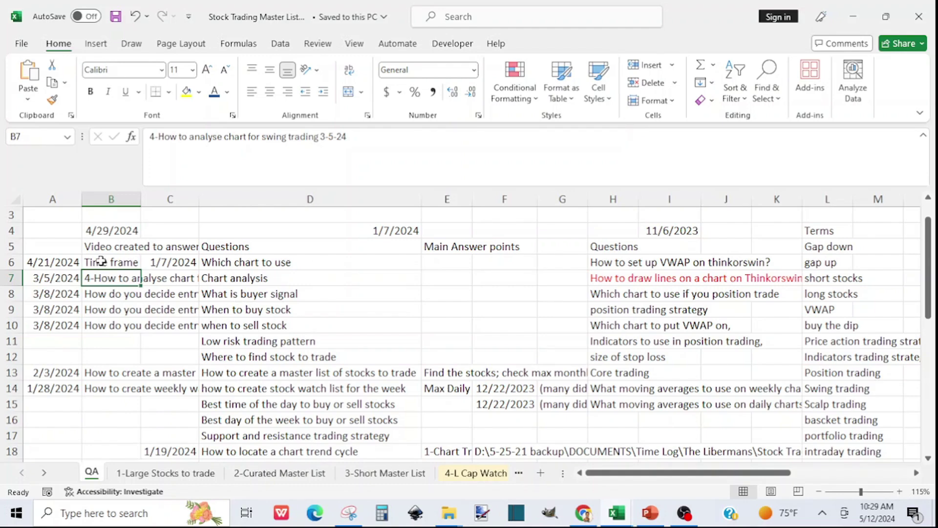
Add the missing 't' to the B5 heading so it reads 'the right columns'.
{"action": "left_click", "coordinate": [94, 247]}
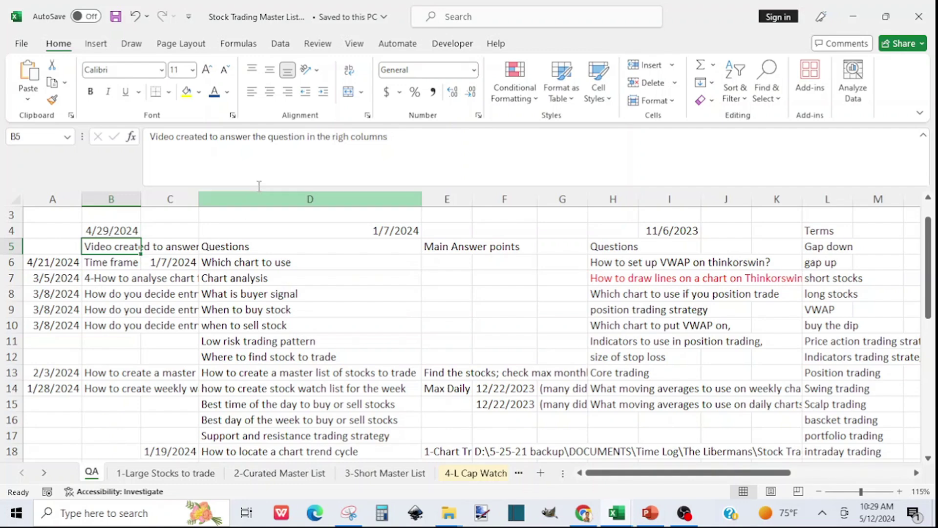
{"action": "left_click", "coordinate": [349, 137]}
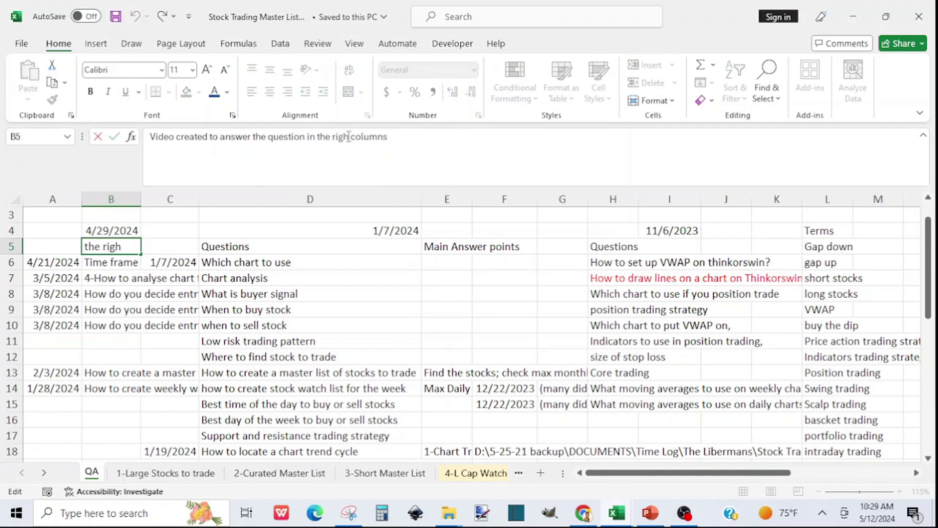
{"action": "type", "text": "t"}
{"action": "key", "text": "BackSpace"}
{"action": "type", "text": "t"}
{"action": "left_click", "coordinate": [213, 296]}
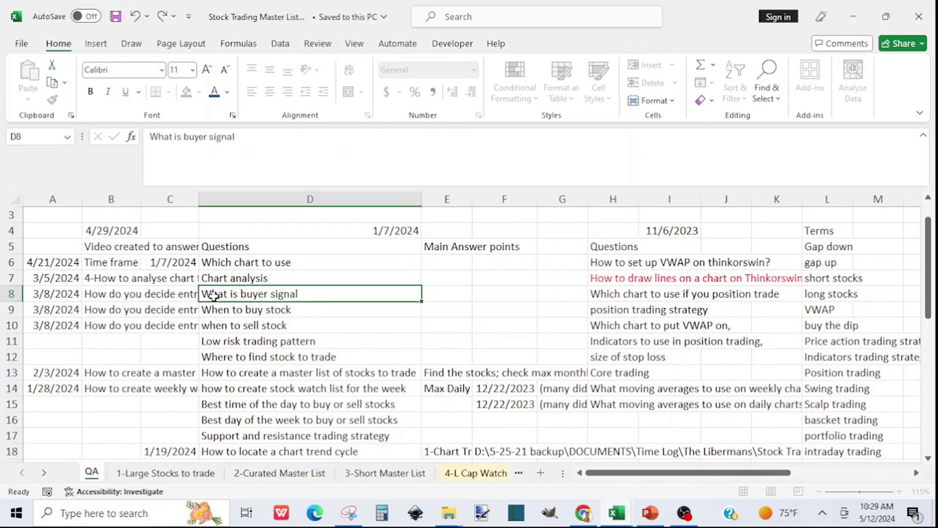
Review the D5 Questions heading, the B6–B7 video titles and the 'Which chart to use' question.
{"action": "left_click", "coordinate": [213, 246]}
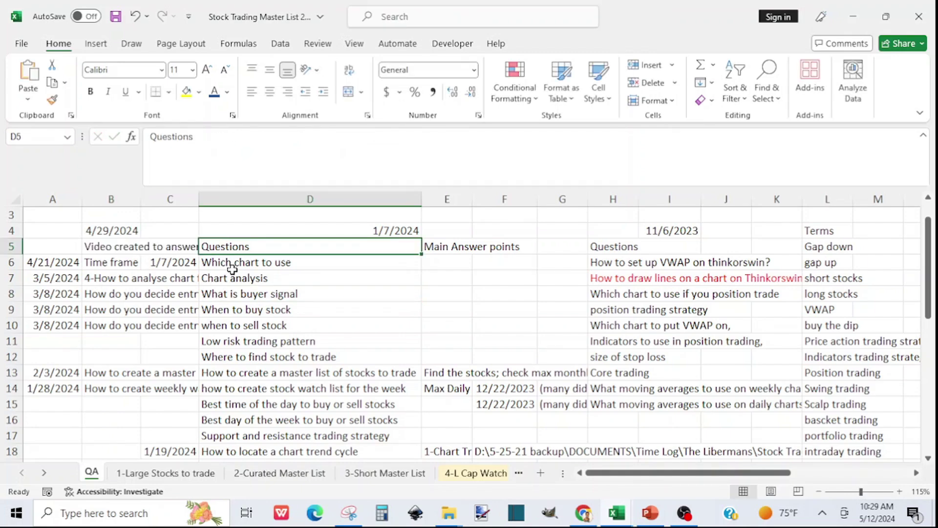
{"action": "left_click", "coordinate": [107, 264]}
{"action": "left_click", "coordinate": [104, 276]}
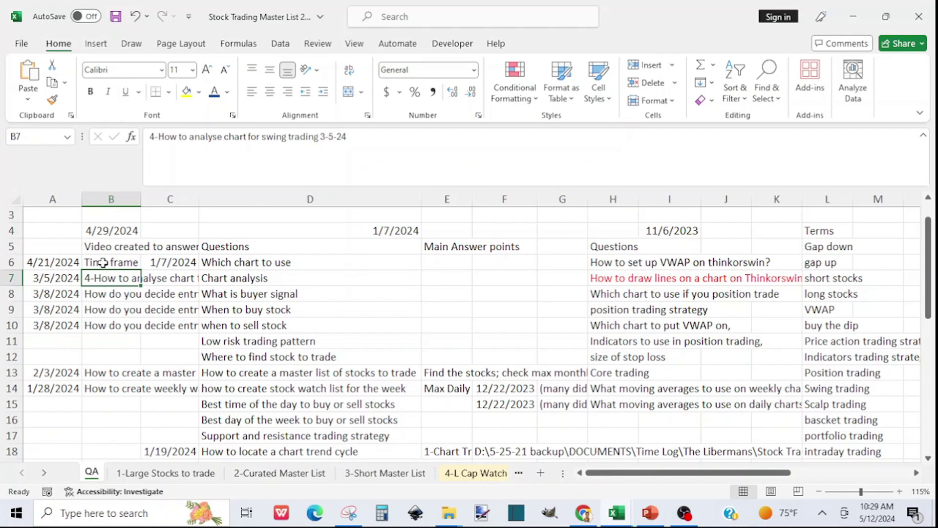
{"action": "left_click", "coordinate": [103, 263]}
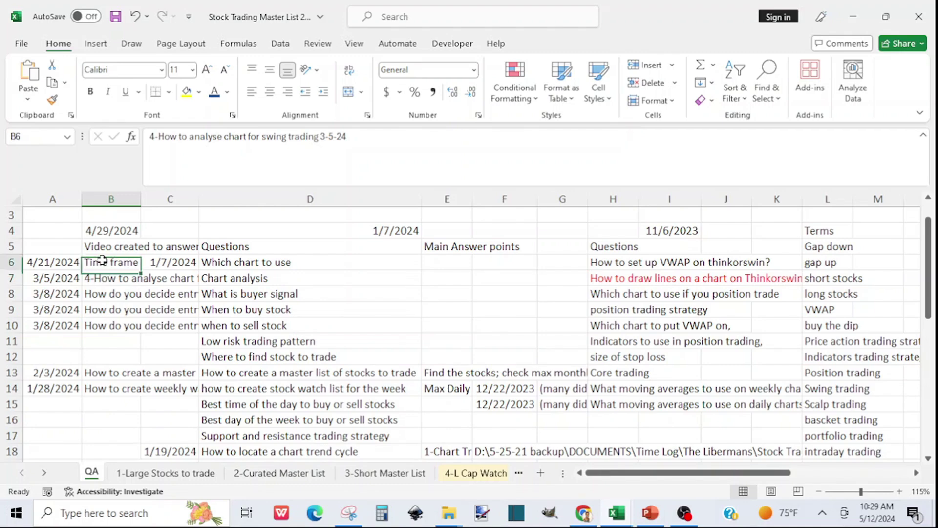
{"action": "left_click", "coordinate": [239, 264]}
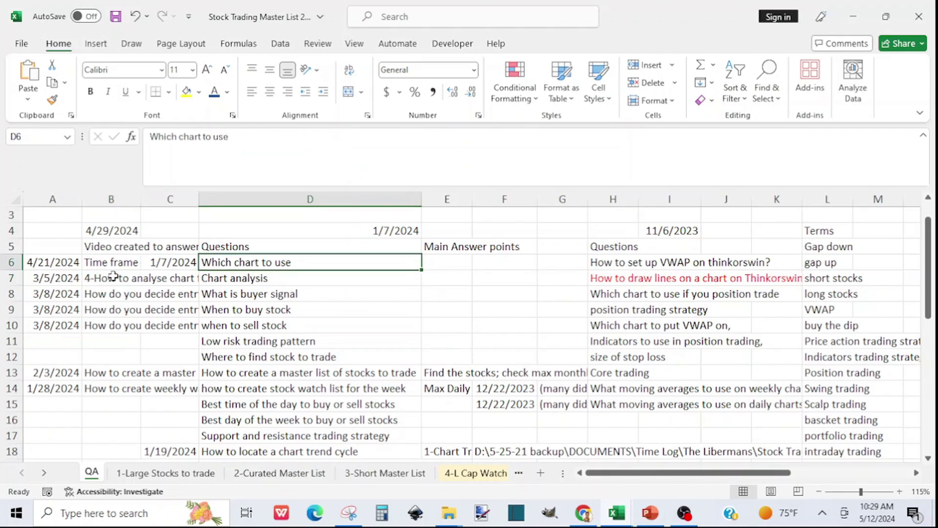
{"action": "left_click", "coordinate": [102, 263]}
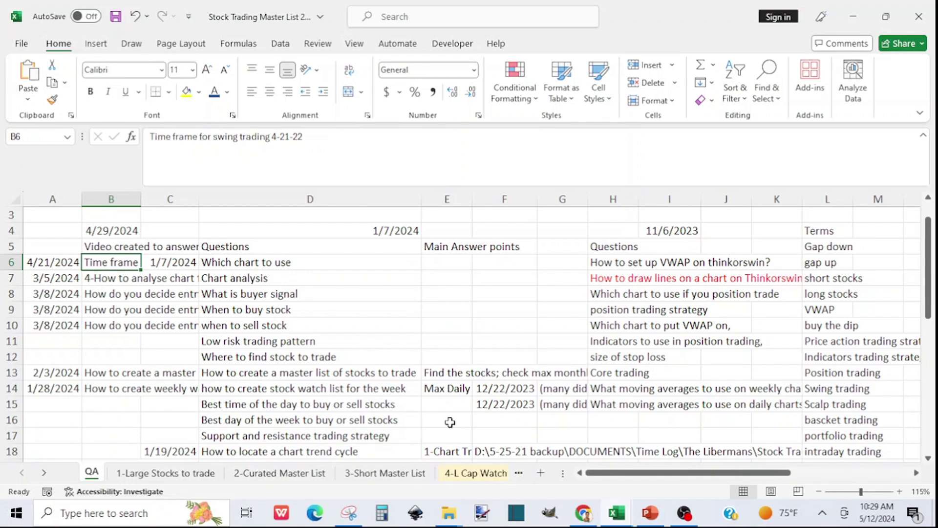
Scroll the Finances sheet's swing trading keywords, then switch to the YouTube Log 2024 Rec 2024 sheet.
{"action": "mouse_move", "coordinate": [617, 512]}
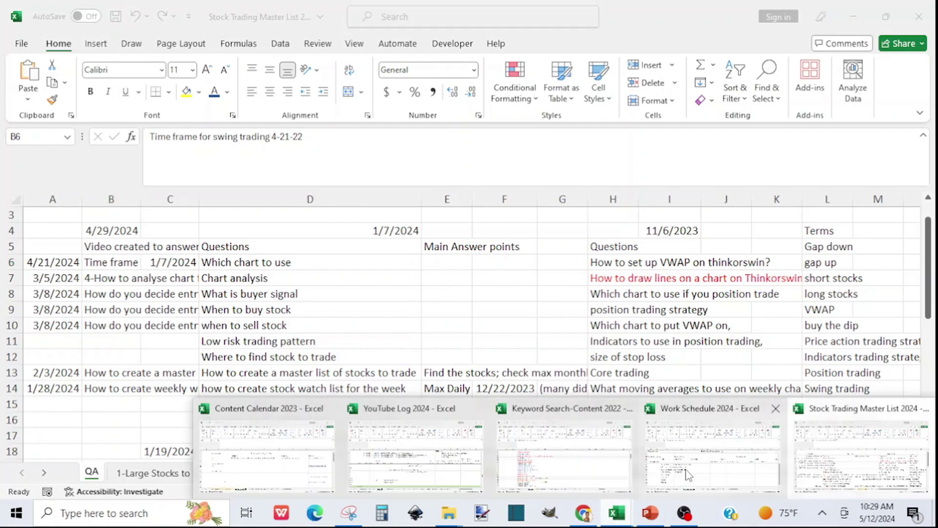
{"action": "left_click", "coordinate": [564, 457]}
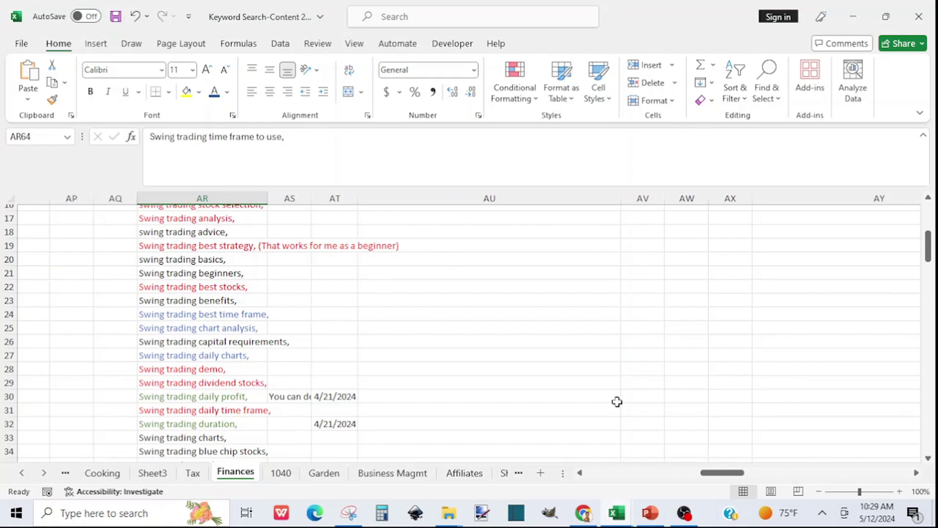
{"action": "left_click_drag", "start_coordinate": [928, 252], "coordinate": [931, 238]}
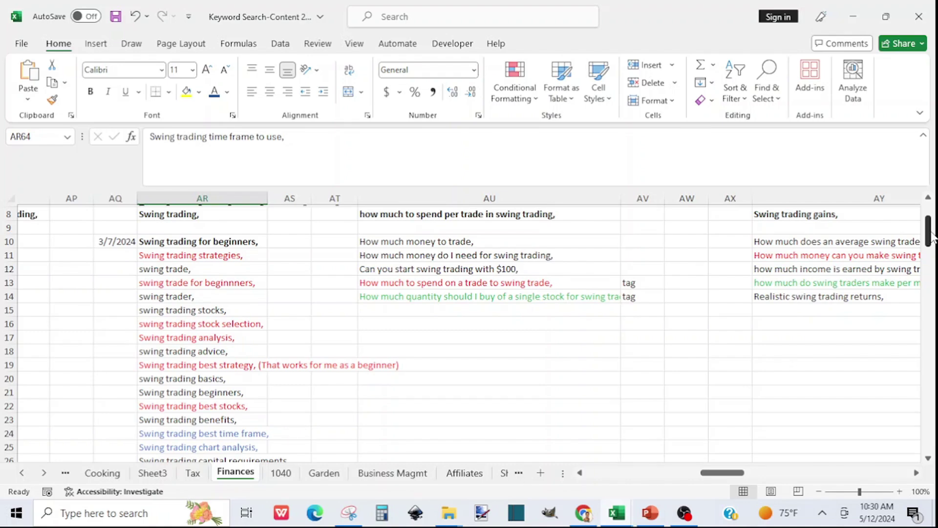
{"action": "left_click_drag", "start_coordinate": [932, 238], "coordinate": [933, 264]}
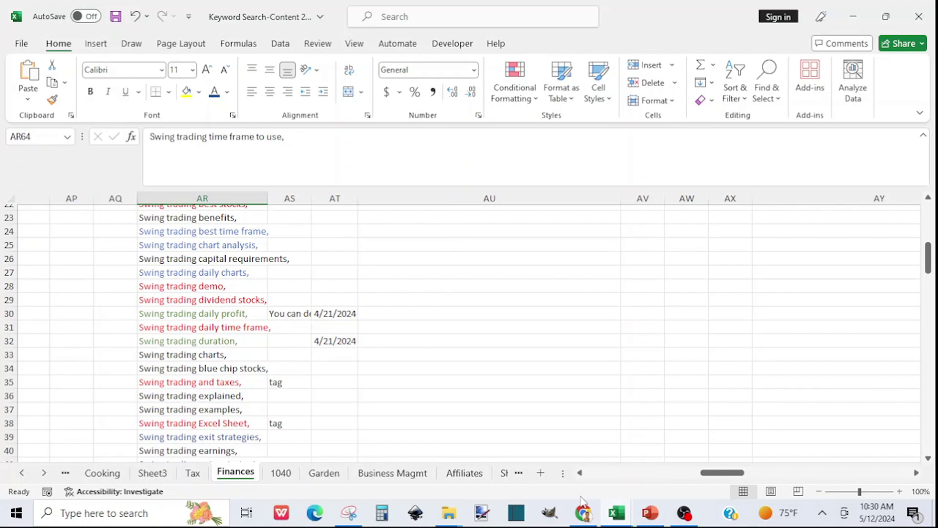
{"action": "mouse_move", "coordinate": [613, 515]}
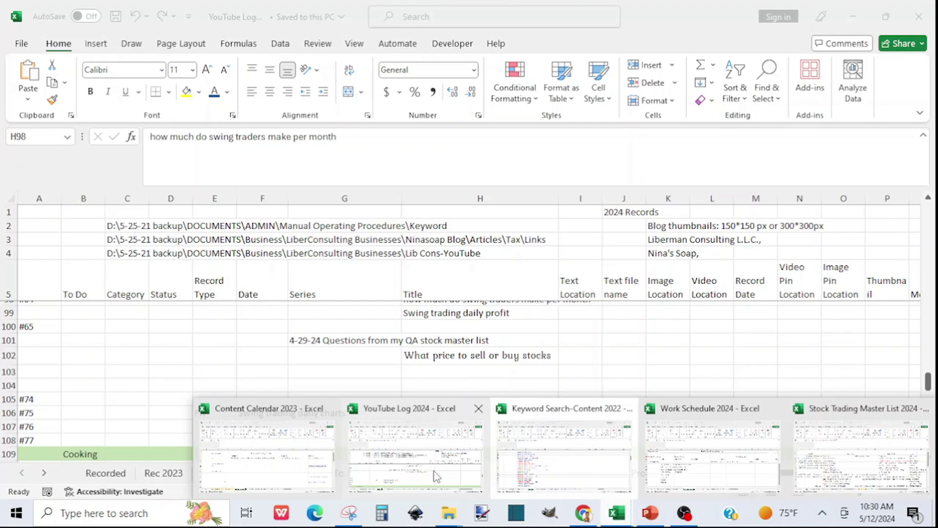
{"action": "left_click", "coordinate": [436, 476]}
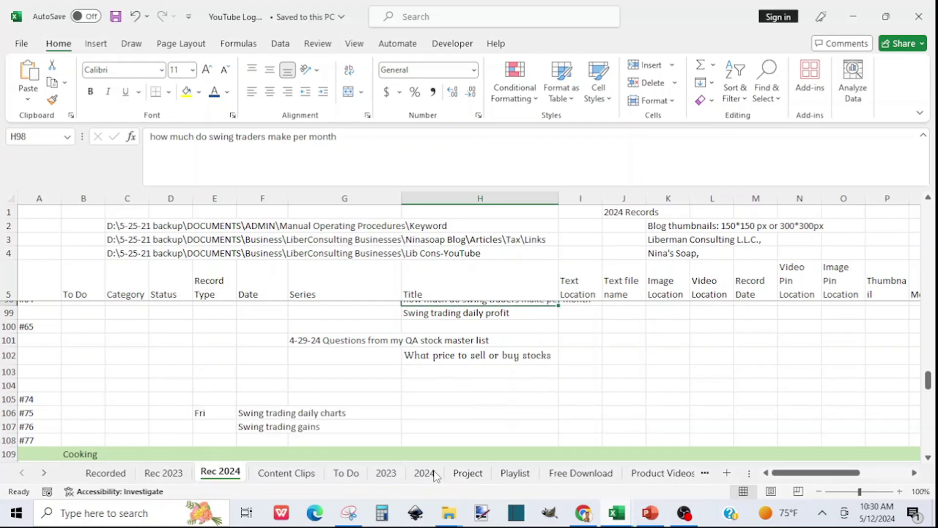
Scroll up the Rec 2024 sheet to the earlier chart analysis entries.
{"action": "left_click_drag", "start_coordinate": [929, 380], "coordinate": [932, 348]}
{"action": "left_click_drag", "start_coordinate": [932, 348], "coordinate": [932, 301]}
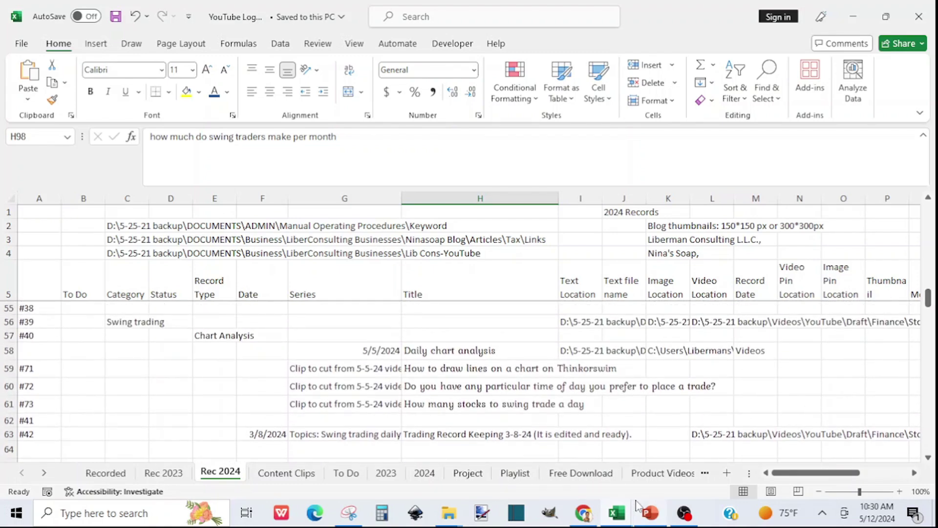
{"action": "mouse_move", "coordinate": [617, 521]}
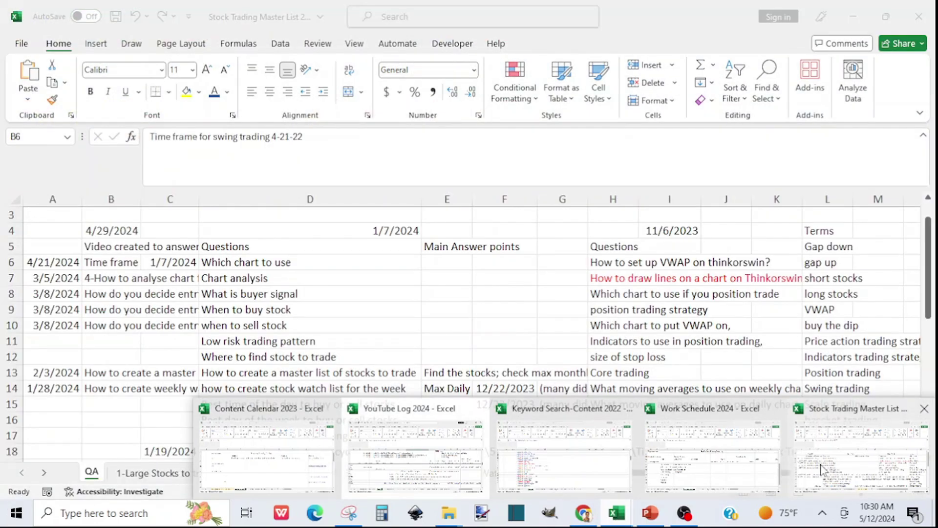
{"action": "left_click", "coordinate": [807, 465]}
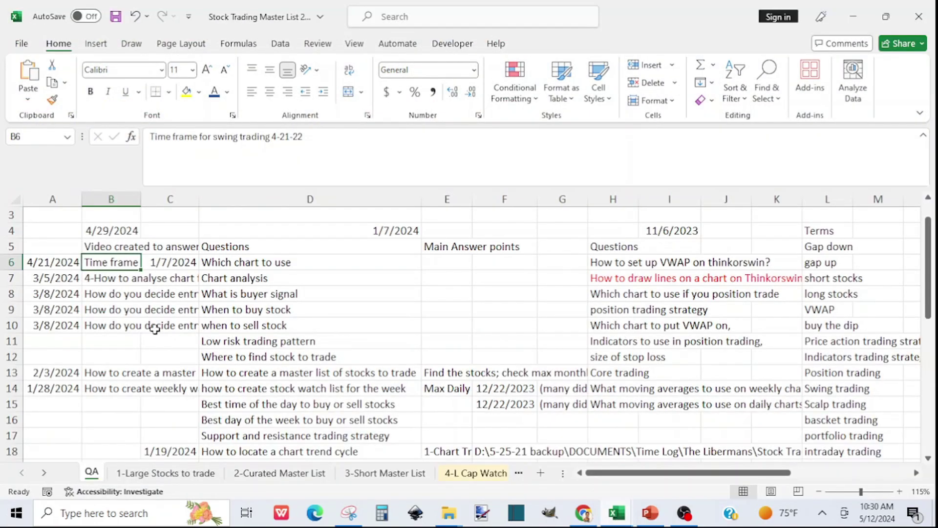
{"action": "left_click", "coordinate": [99, 280]}
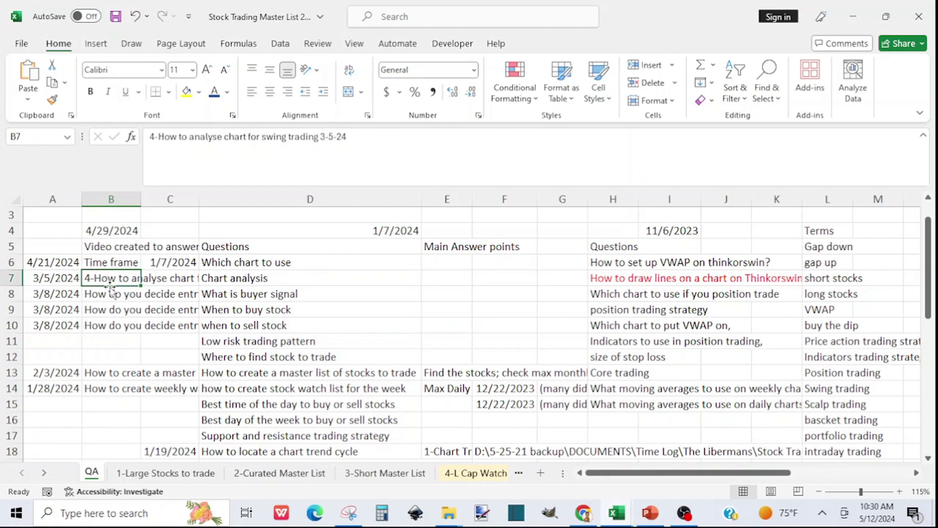
{"action": "left_click", "coordinate": [92, 291]}
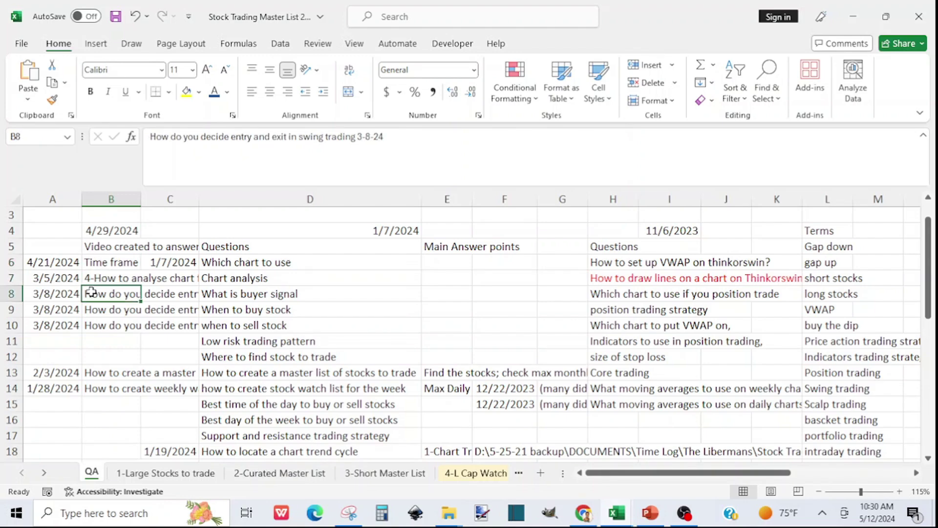
{"action": "left_click", "coordinate": [617, 514]}
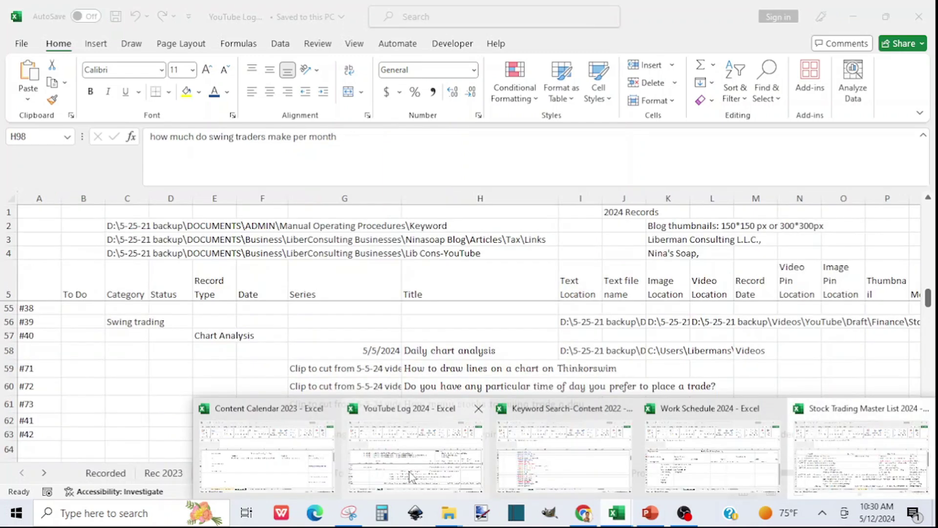
{"action": "left_click", "coordinate": [409, 472]}
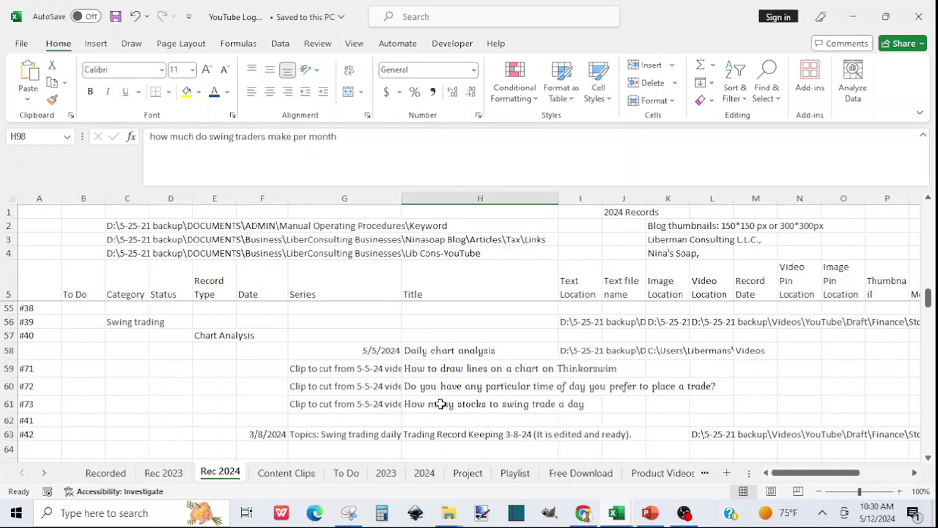
{"action": "left_click", "coordinate": [617, 514]}
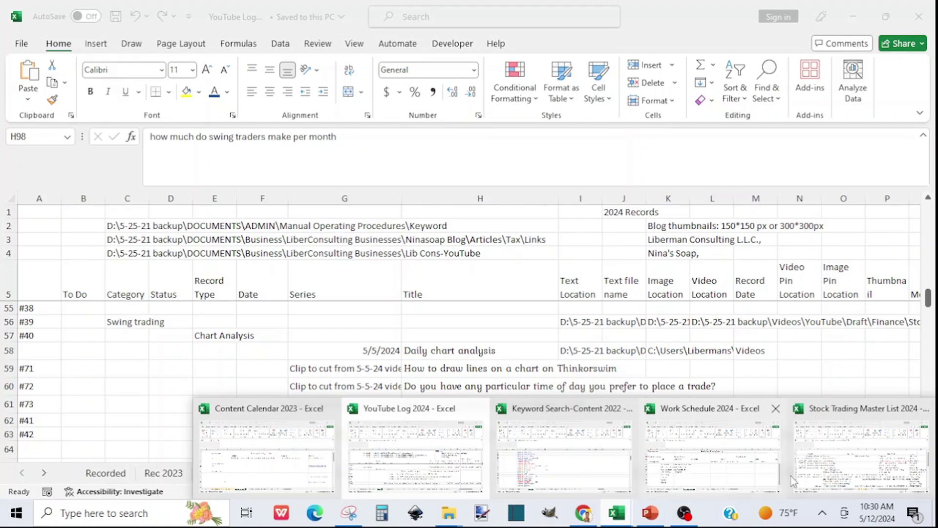
{"action": "left_click", "coordinate": [844, 481]}
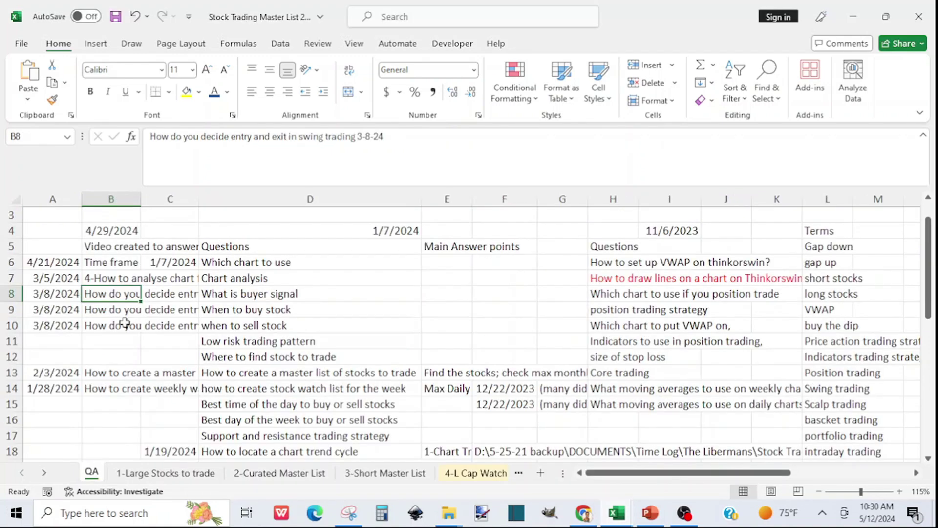
{"action": "left_click", "coordinate": [98, 310]}
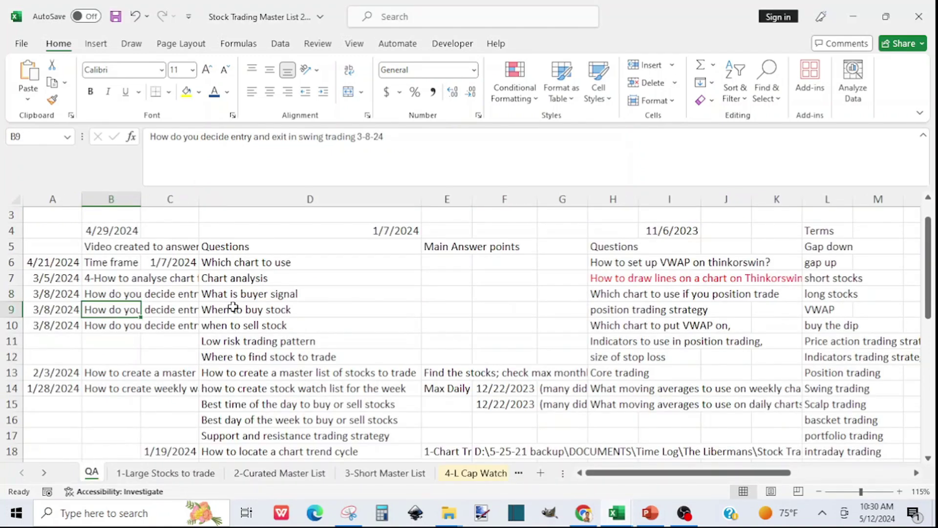
{"action": "left_click", "coordinate": [233, 307]}
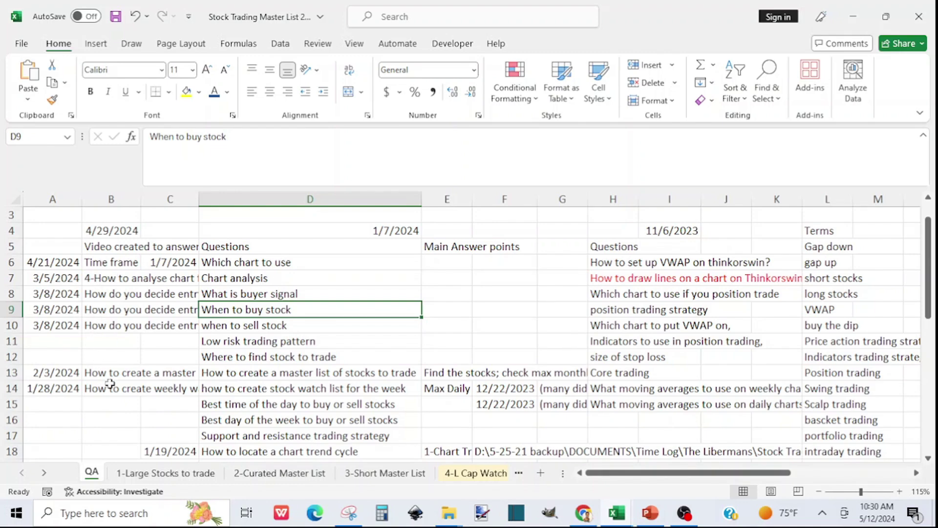
{"action": "left_click", "coordinate": [98, 278]}
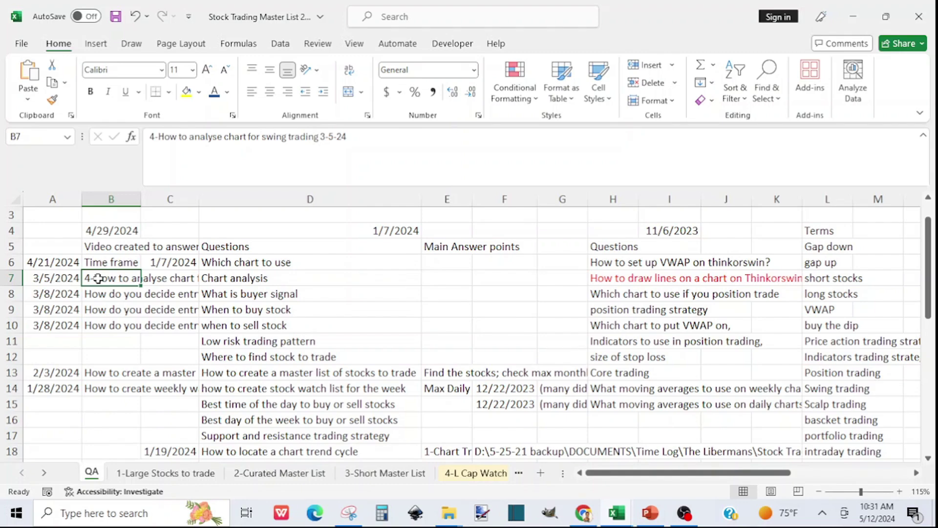
{"action": "left_click", "coordinate": [94, 262]}
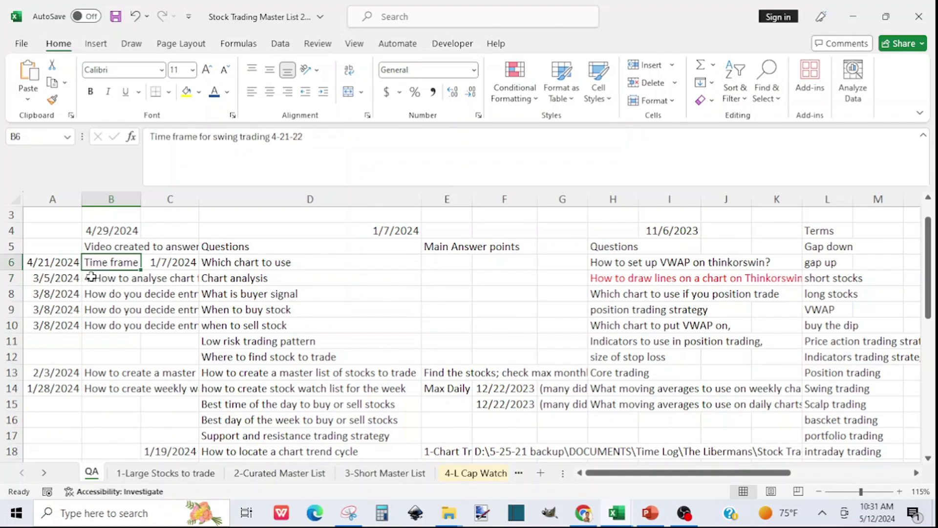
{"action": "left_click", "coordinate": [92, 278]}
{"action": "left_click", "coordinate": [90, 295]}
{"action": "left_click", "coordinate": [90, 310]}
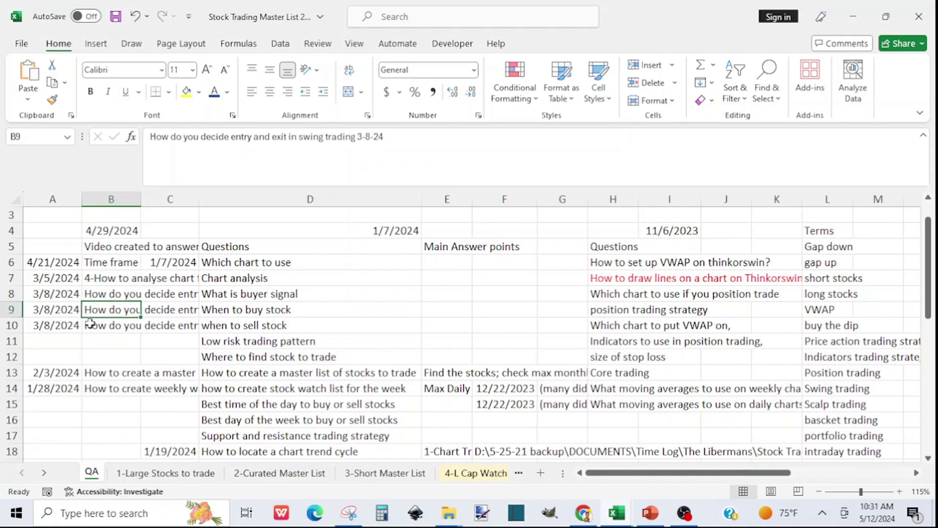
{"action": "left_click", "coordinate": [91, 324]}
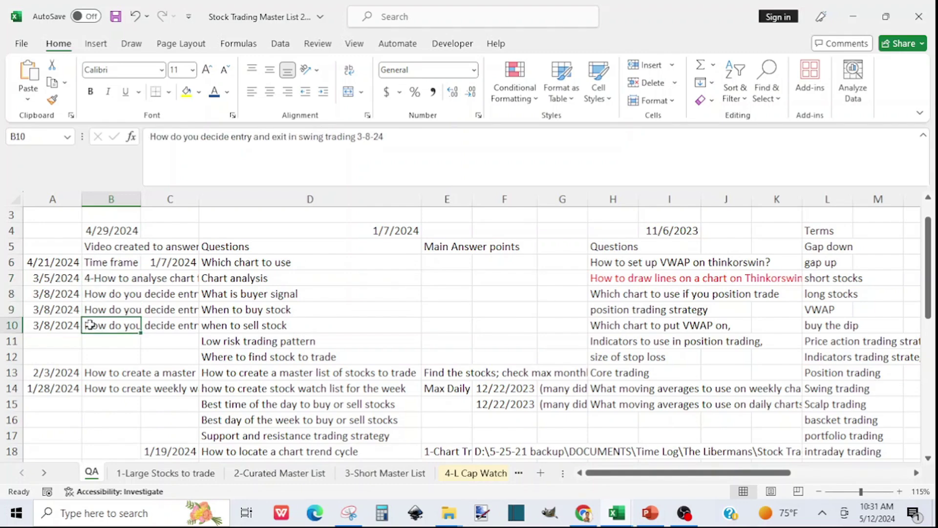
{"action": "left_click", "coordinate": [93, 373]}
{"action": "left_click", "coordinate": [94, 387]}
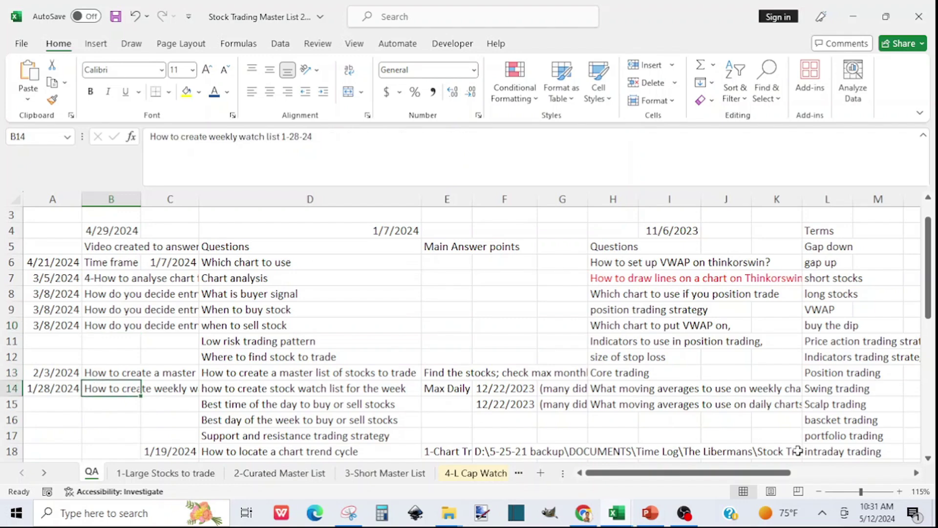
Read the B19 swing trading duration entry, scroll the QA sheet down and back, then list open workbooks.
{"action": "scroll", "coordinate": [930, 461], "scroll_direction": "down", "scroll_amount": 3}
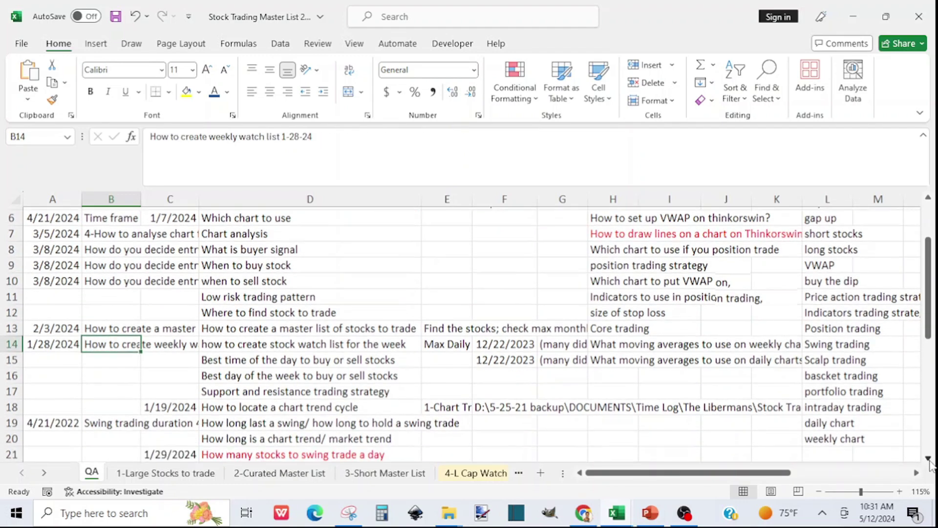
{"action": "left_click", "coordinate": [93, 355]}
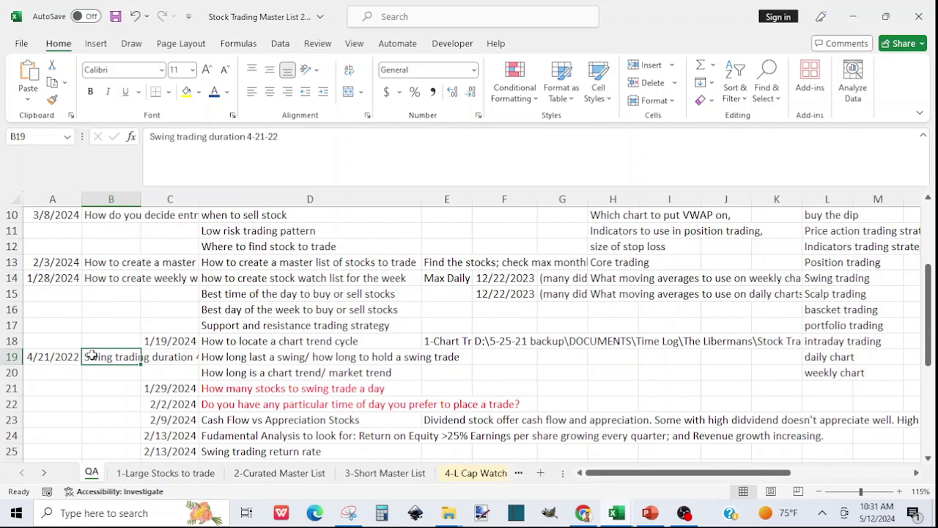
{"action": "scroll", "coordinate": [930, 462], "scroll_direction": "down", "scroll_amount": 4}
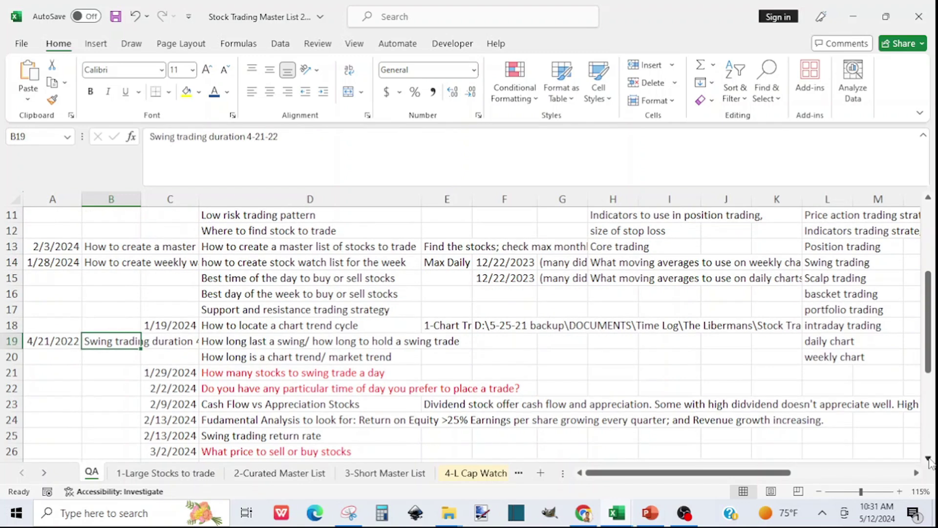
{"action": "scroll", "coordinate": [930, 462], "scroll_direction": "down", "scroll_amount": 3}
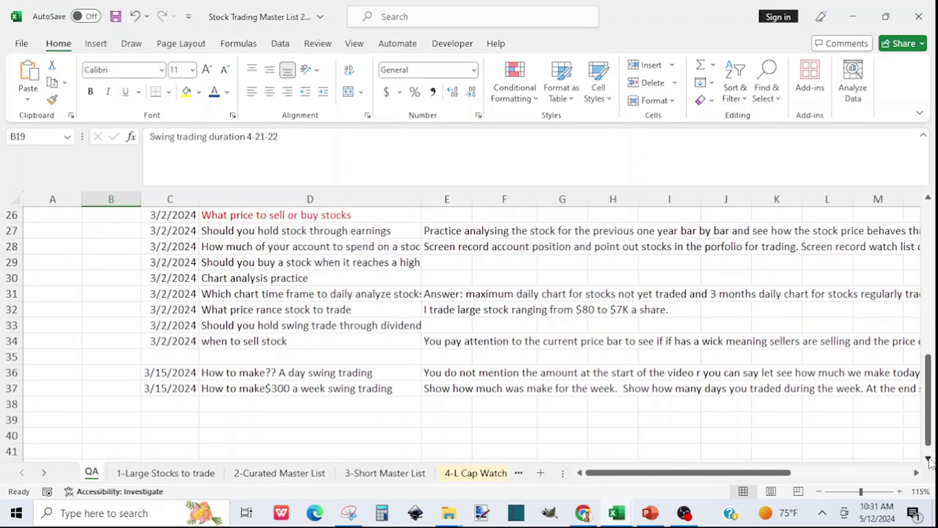
{"action": "left_click", "coordinate": [928, 199]}
{"action": "left_click", "coordinate": [928, 199]}
{"action": "scroll", "coordinate": [930, 203], "scroll_direction": "up", "scroll_amount": 7}
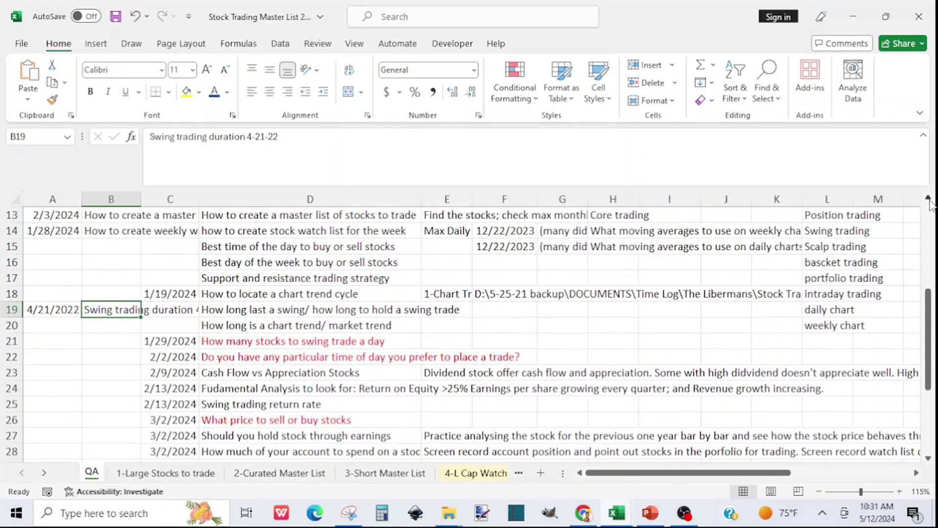
{"action": "scroll", "coordinate": [930, 203], "scroll_direction": "up", "scroll_amount": 3}
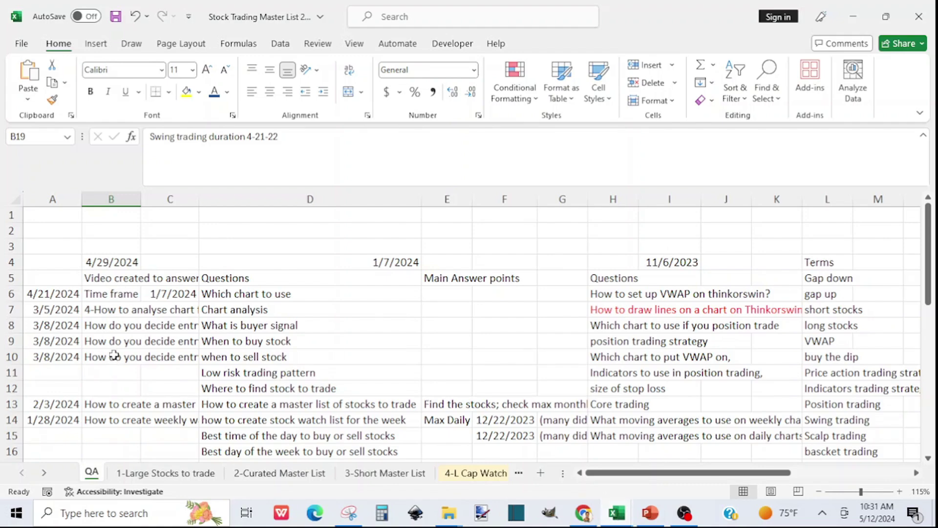
{"action": "left_click", "coordinate": [618, 520]}
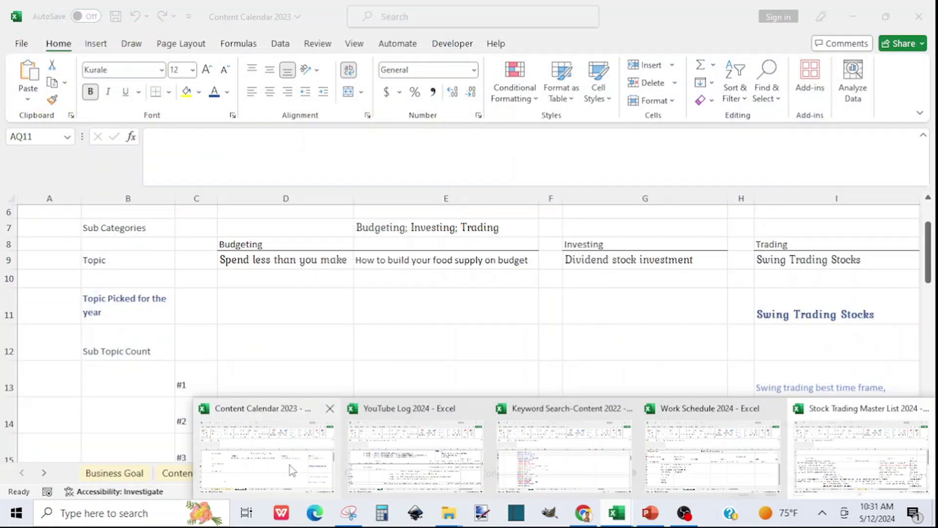
Restore down Content Calendar 2023, select its I13 'Swing trading best time frame' subtopic, then return to master-list B6.
{"action": "left_click", "coordinate": [289, 465]}
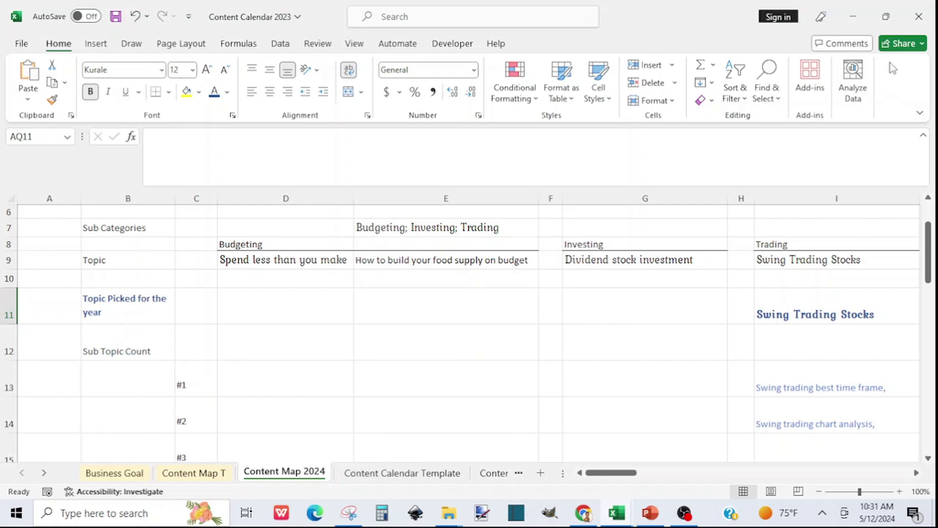
{"action": "left_click", "coordinate": [887, 20]}
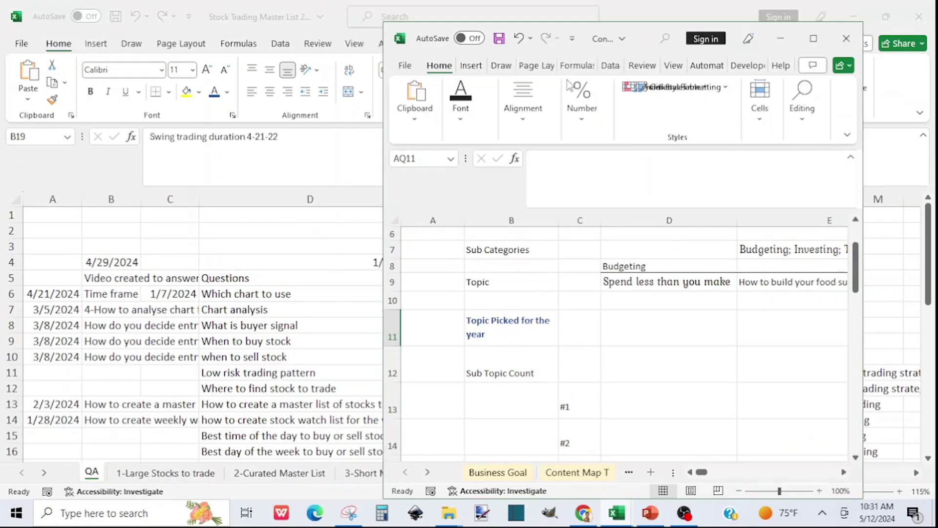
{"action": "scroll", "coordinate": [844, 476], "scroll_direction": "right", "scroll_amount": 5}
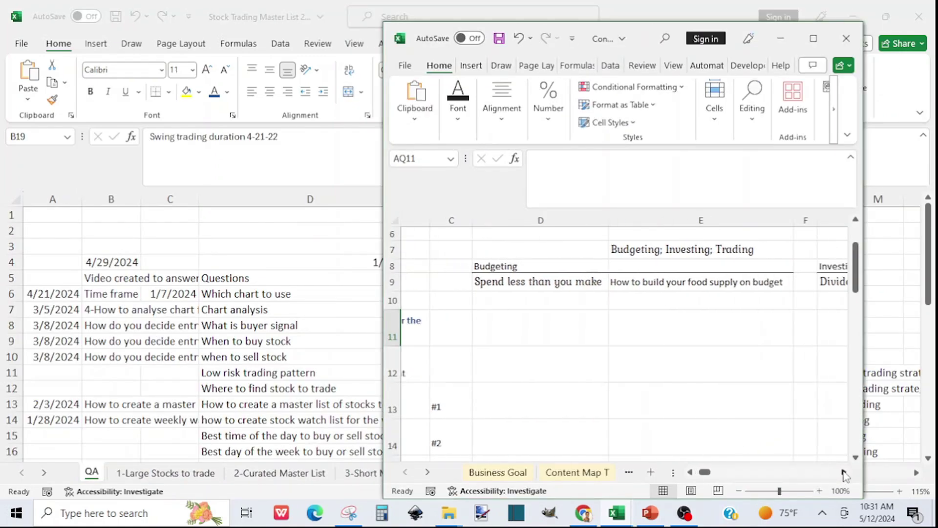
{"action": "left_click", "coordinate": [843, 472]}
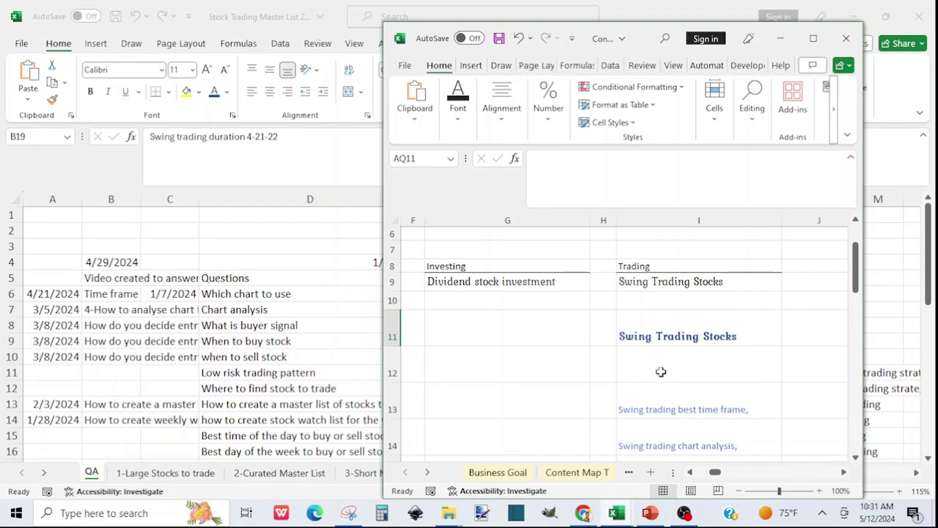
{"action": "left_click", "coordinate": [660, 410]}
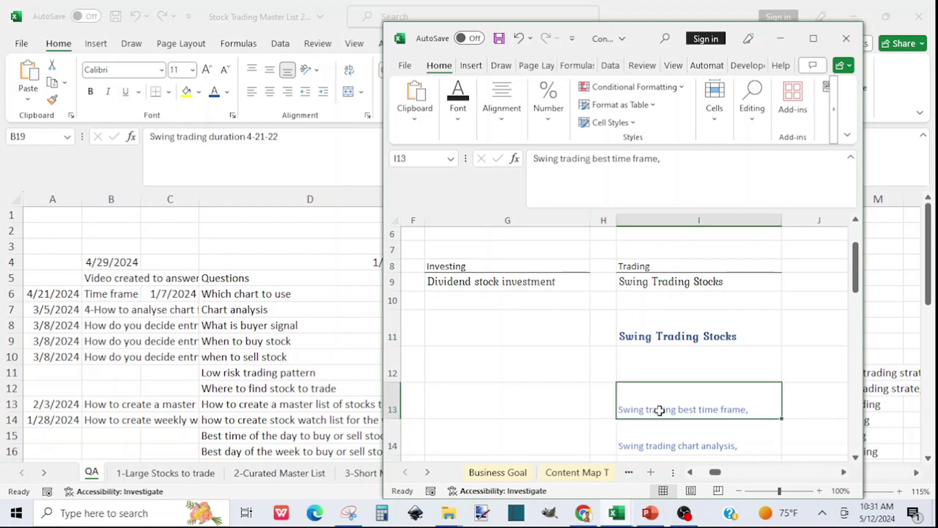
{"action": "left_click", "coordinate": [98, 290]}
{"action": "left_click", "coordinate": [98, 290]}
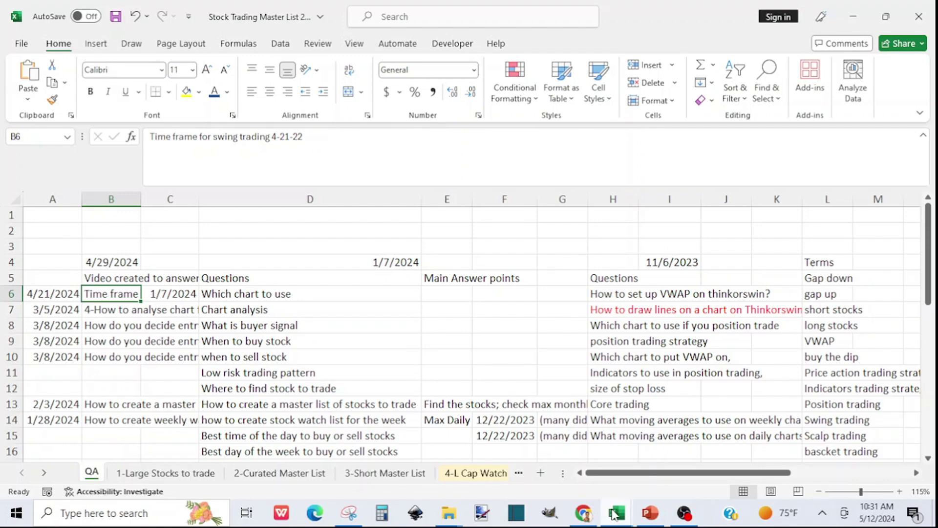
Copy the swing trading time frame title from row 20 of the YouTube Log's 2024 sheet.
{"action": "mouse_move", "coordinate": [615, 514]}
{"action": "left_click", "coordinate": [440, 466]}
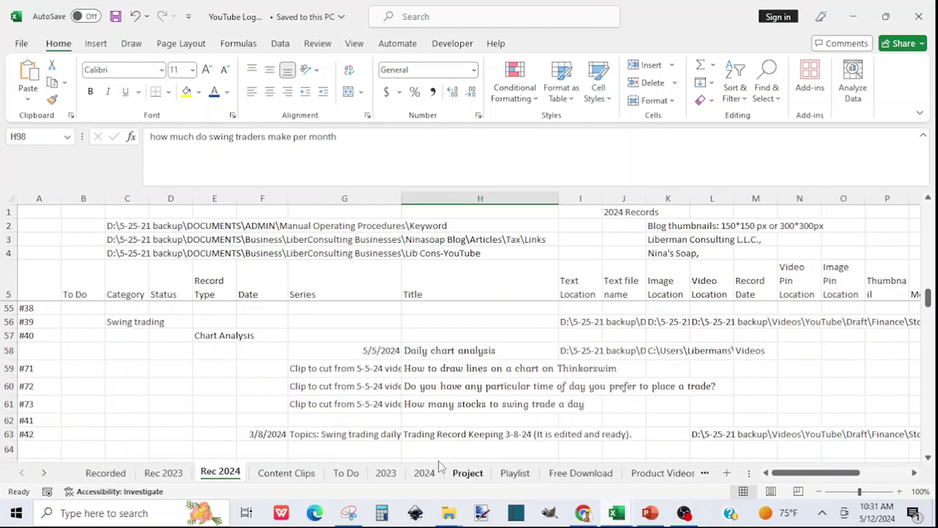
{"action": "left_click", "coordinate": [425, 475]}
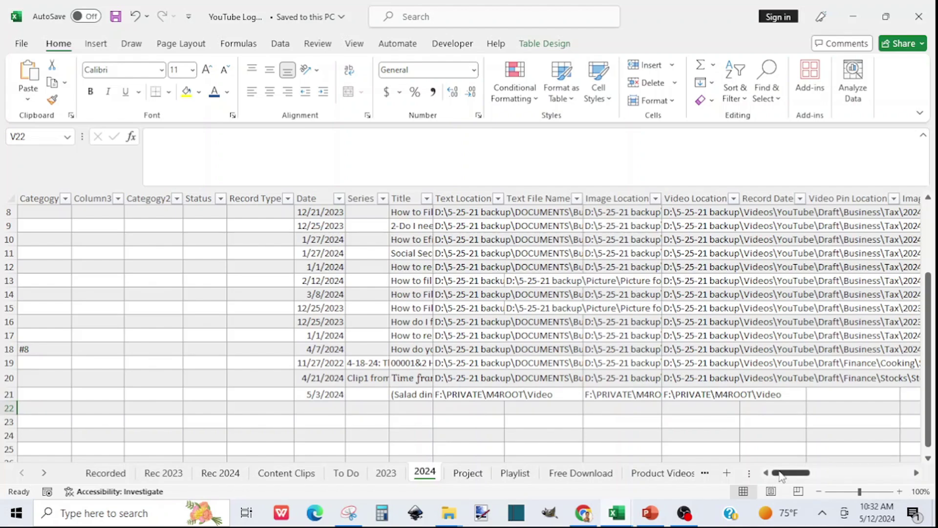
{"action": "left_click_drag", "start_coordinate": [782, 473], "coordinate": [831, 475]}
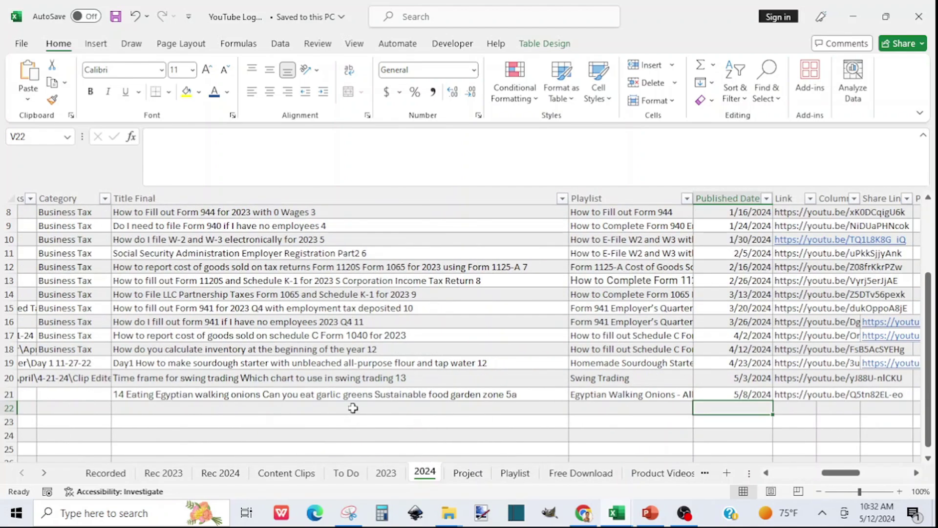
{"action": "left_click", "coordinate": [155, 377]}
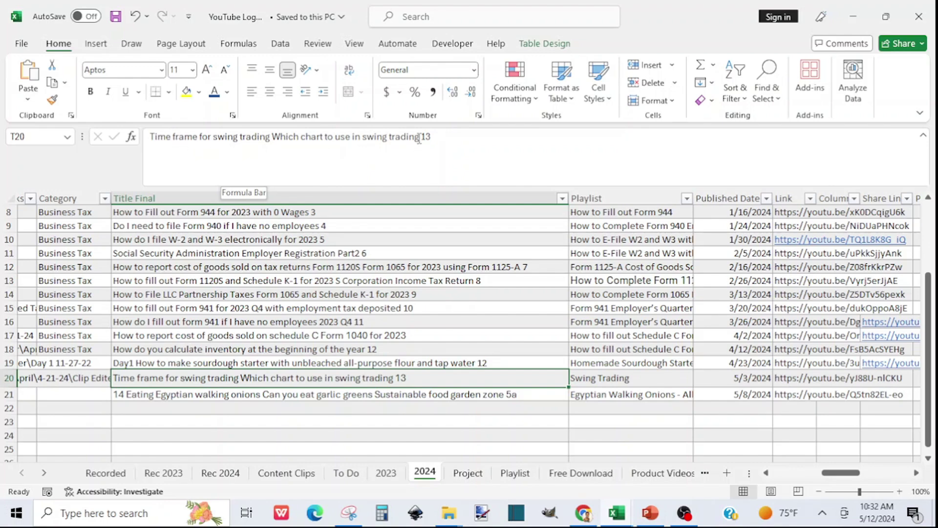
{"action": "left_click_drag", "start_coordinate": [420, 137], "coordinate": [146, 132]}
{"action": "key", "text": "ctrl+c"}
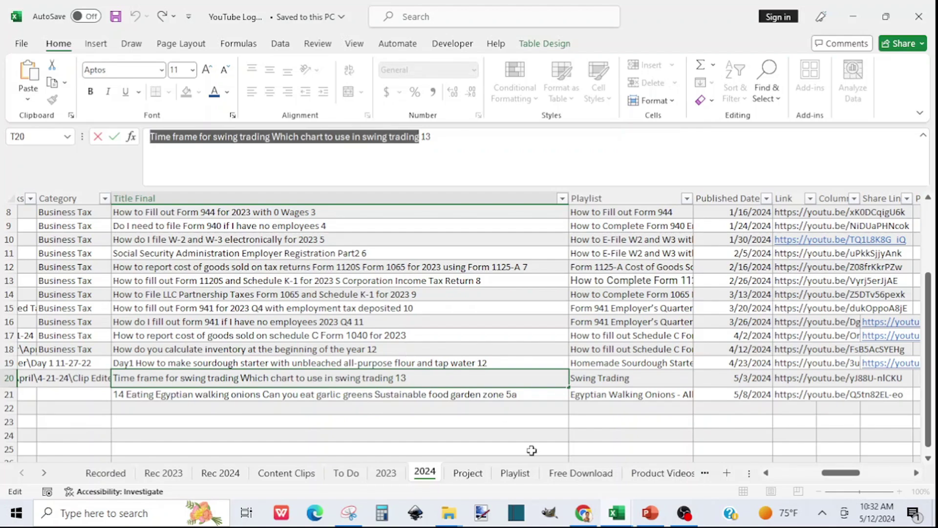
Paste that title into Content Calendar cell I13, ending it with a period.
{"action": "left_click", "coordinate": [612, 519]}
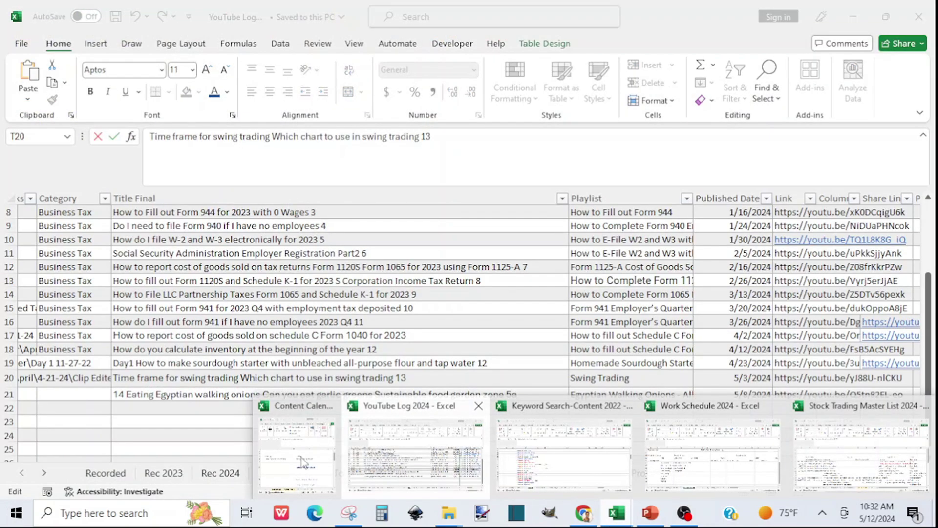
{"action": "left_click", "coordinate": [299, 457]}
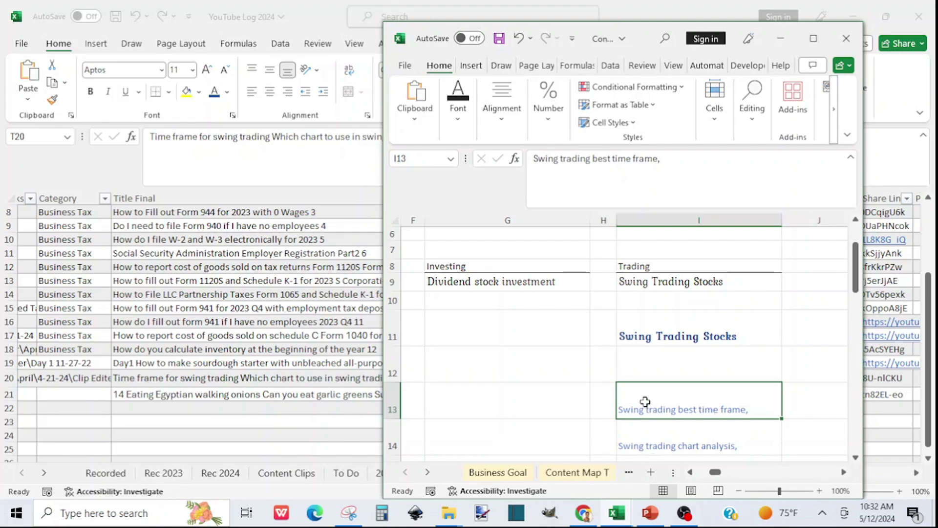
{"action": "key", "text": "ctrl+v"}
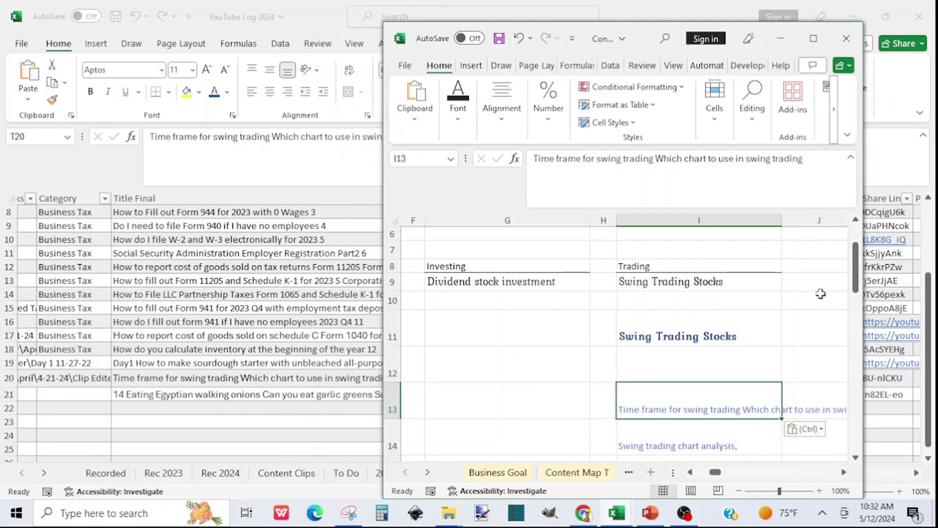
{"action": "left_click", "coordinate": [806, 159]}
{"action": "type", "text": "."}
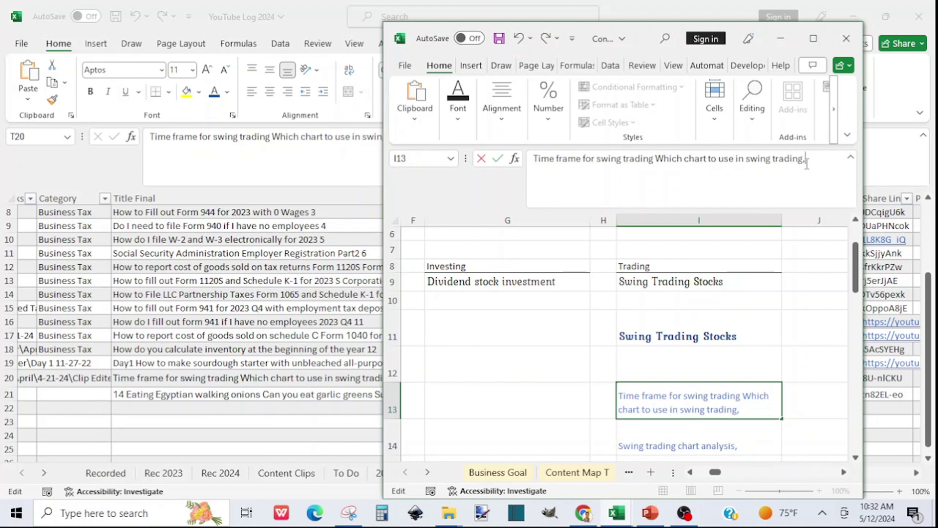
{"action": "key", "text": "Return"}
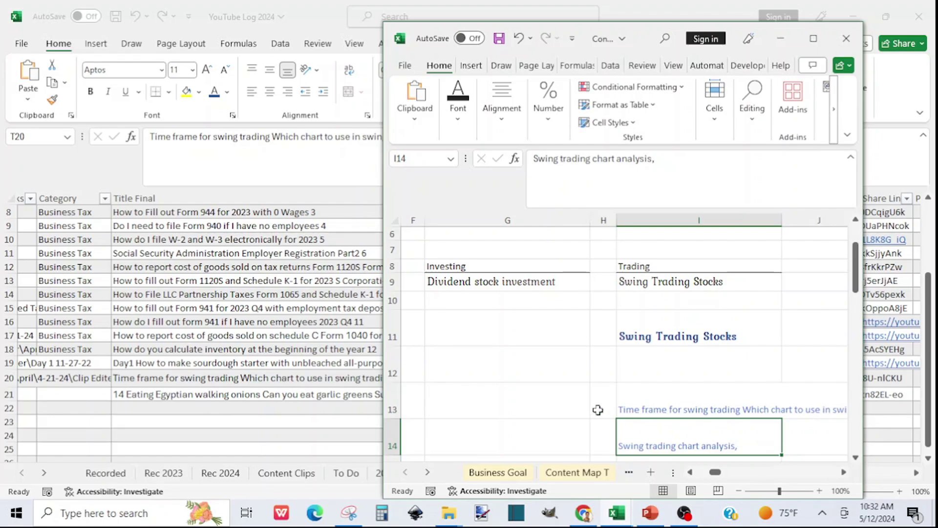
{"action": "mouse_move", "coordinate": [617, 517]}
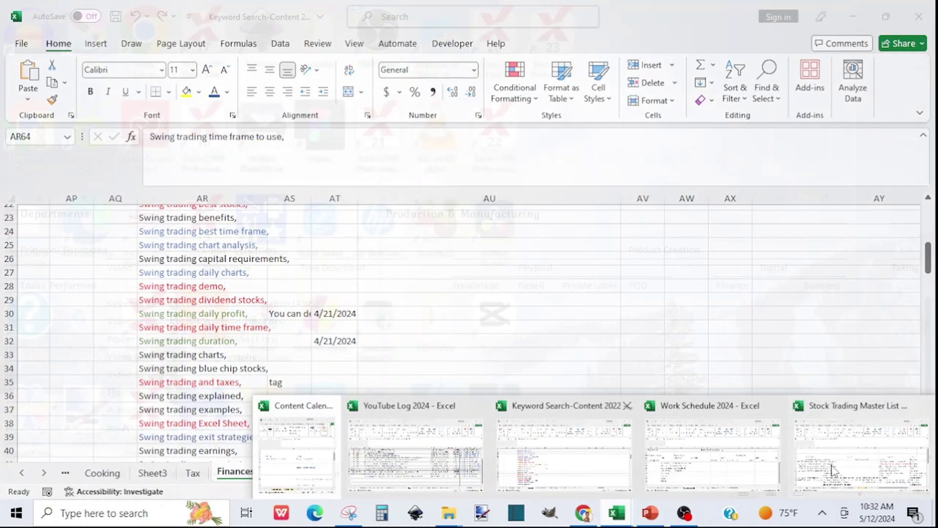
Check B7's chart analysis entry in Stock Trading Master List, then switch to the Keyword Search-Content 2022 workbook.
{"action": "left_click", "coordinate": [861, 457]}
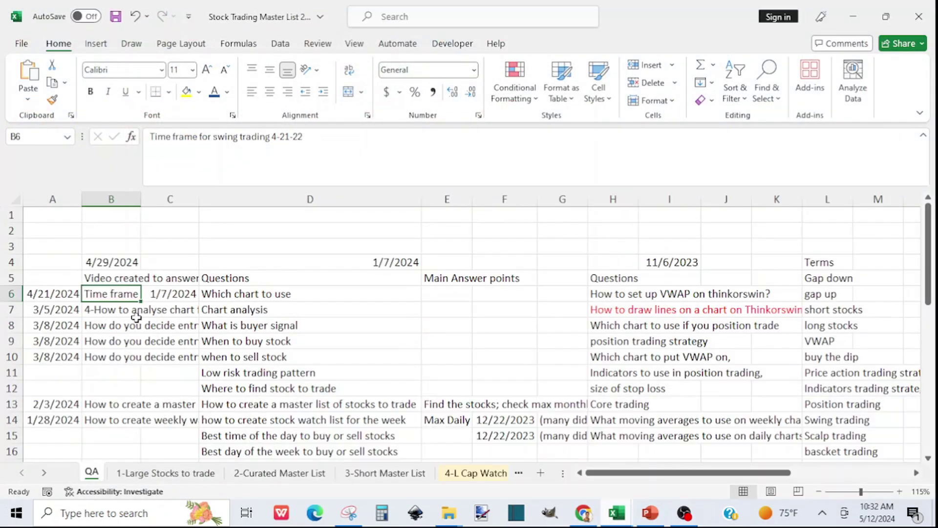
{"action": "left_click", "coordinate": [103, 311]}
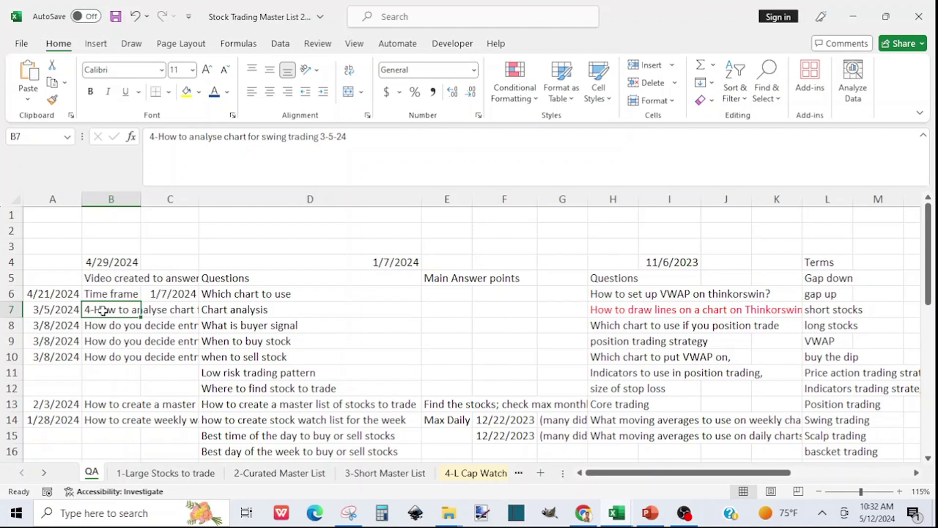
{"action": "left_click", "coordinate": [619, 514]}
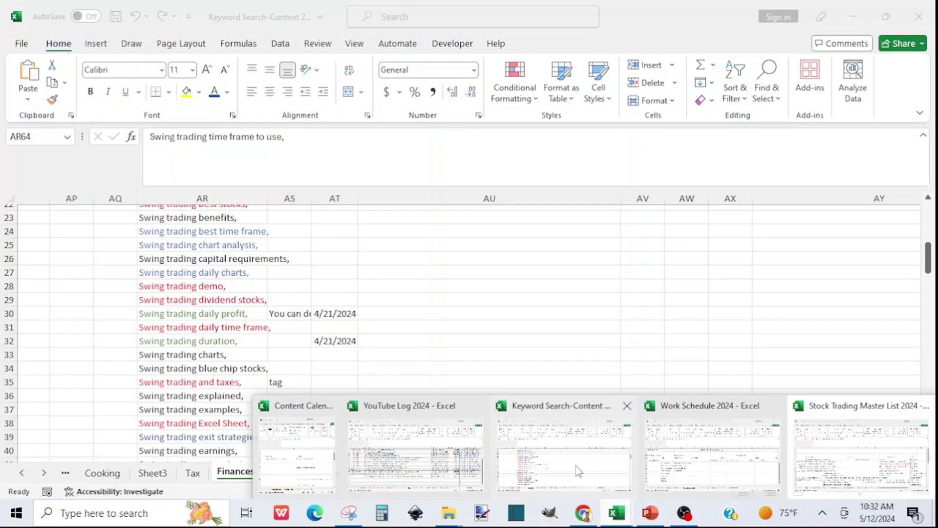
{"action": "left_click", "coordinate": [576, 466]}
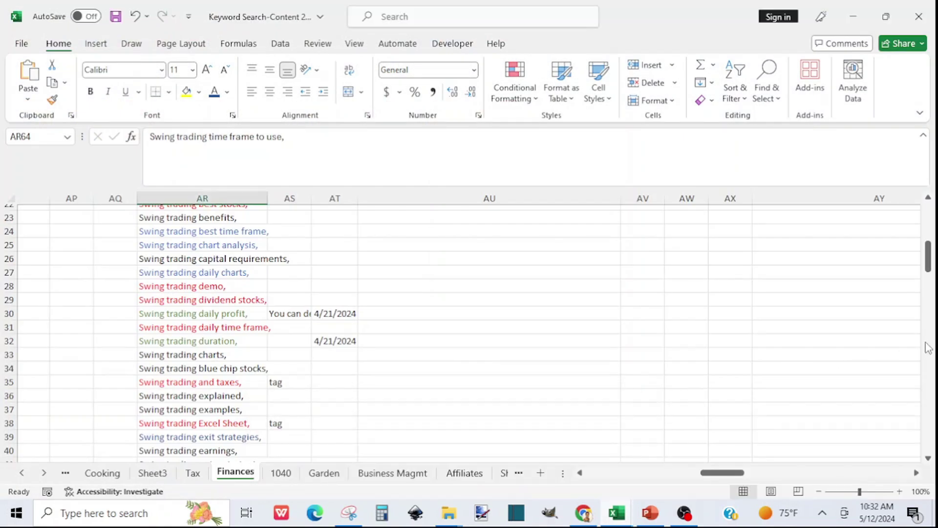
Scroll the Keyword Search sheet and restore down its window.
{"action": "left_click_drag", "start_coordinate": [929, 259], "coordinate": [935, 374]}
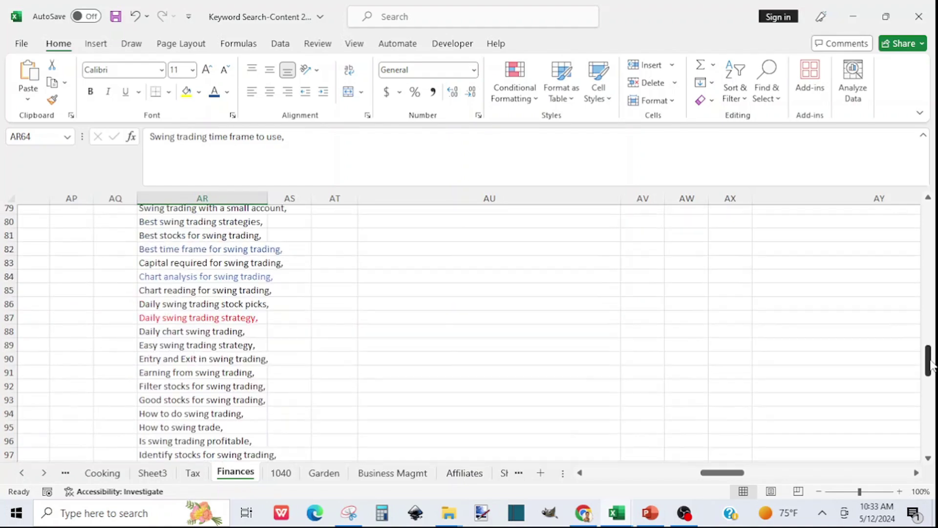
{"action": "left_click_drag", "start_coordinate": [931, 355], "coordinate": [935, 221]}
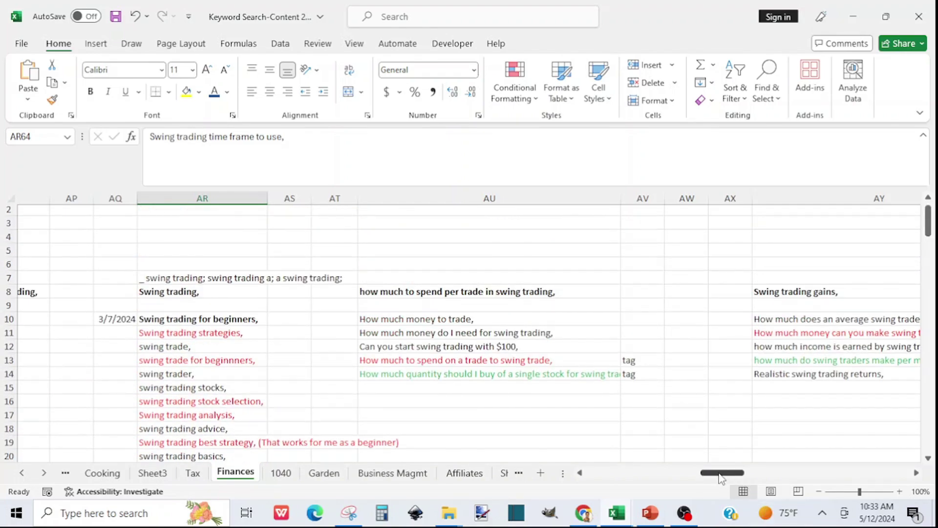
{"action": "left_click_drag", "start_coordinate": [720, 477], "coordinate": [806, 455]}
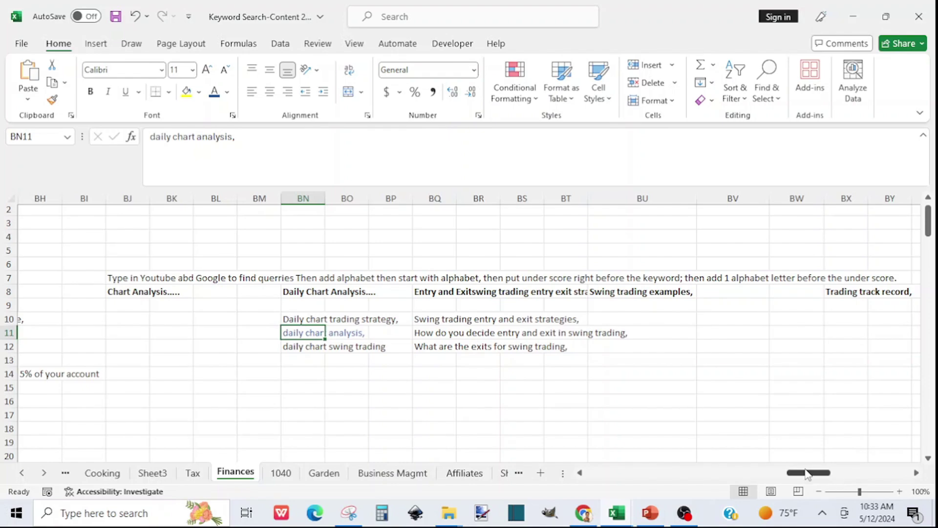
{"action": "left_click_drag", "start_coordinate": [808, 473], "coordinate": [856, 477]}
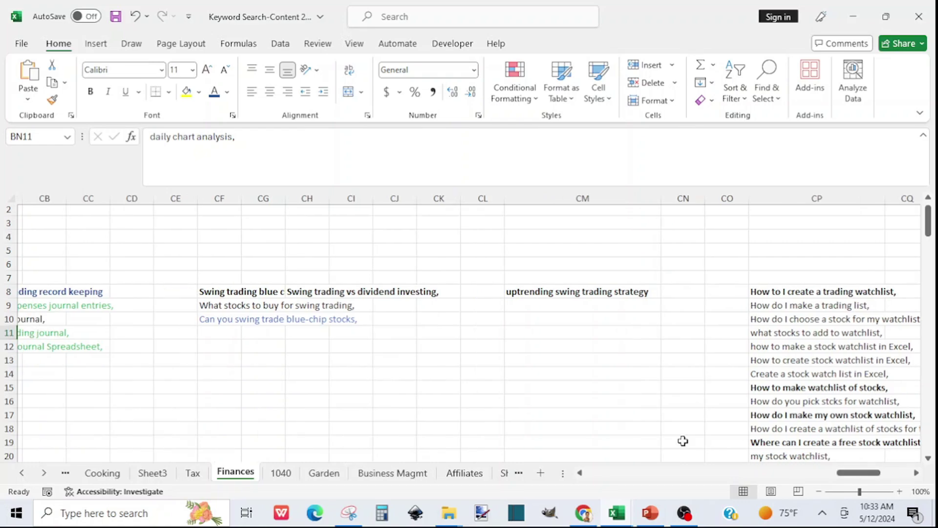
{"action": "left_click", "coordinate": [886, 18]}
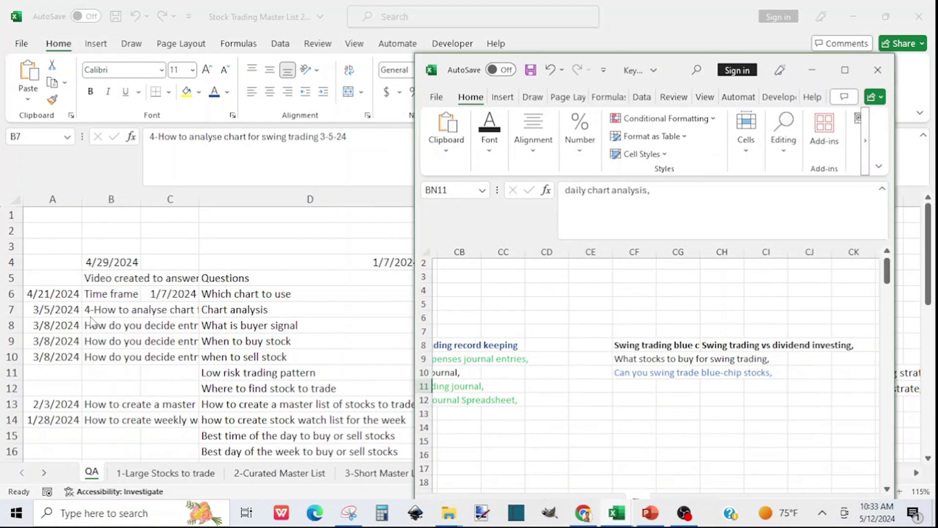
Bring the QA sheet forward and select B8, 'How do you decide entry and exit in swing trading 3-8-24'.
{"action": "left_click", "coordinate": [90, 310]}
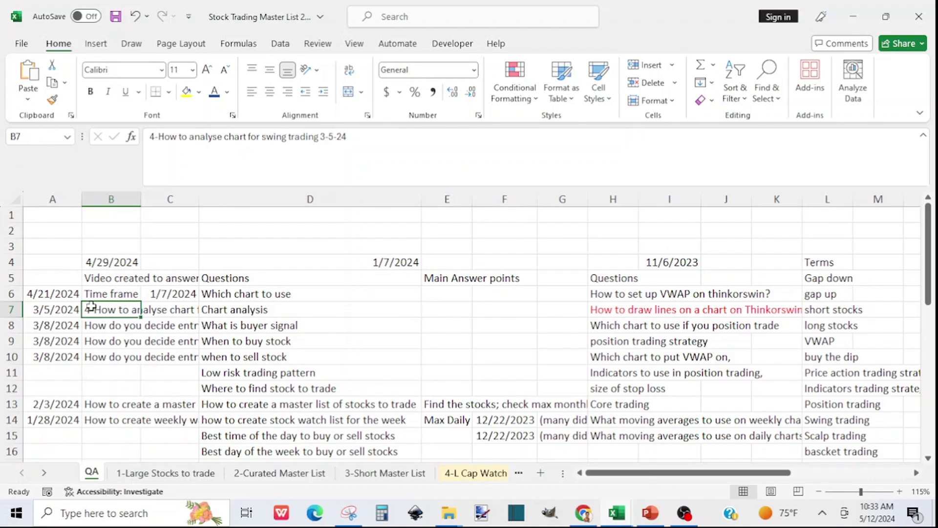
{"action": "left_click", "coordinate": [92, 325]}
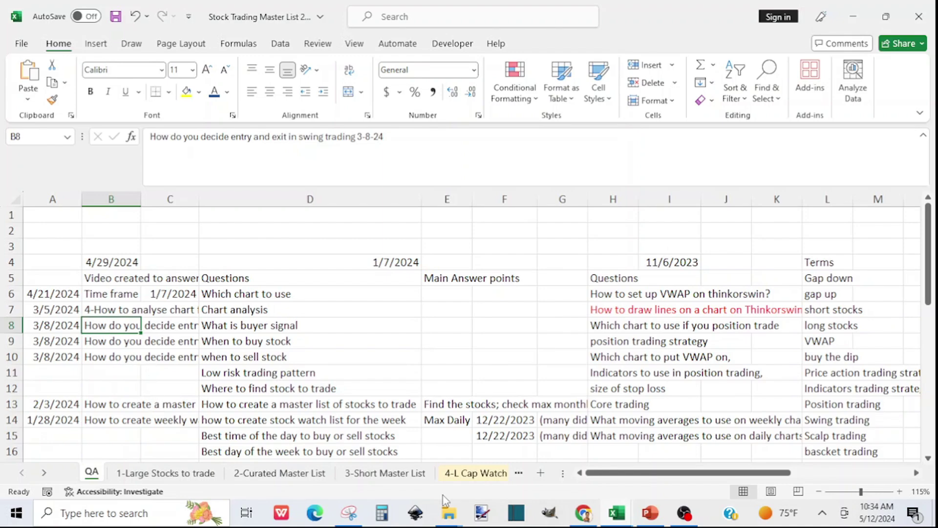
{"action": "mouse_move", "coordinate": [617, 514]}
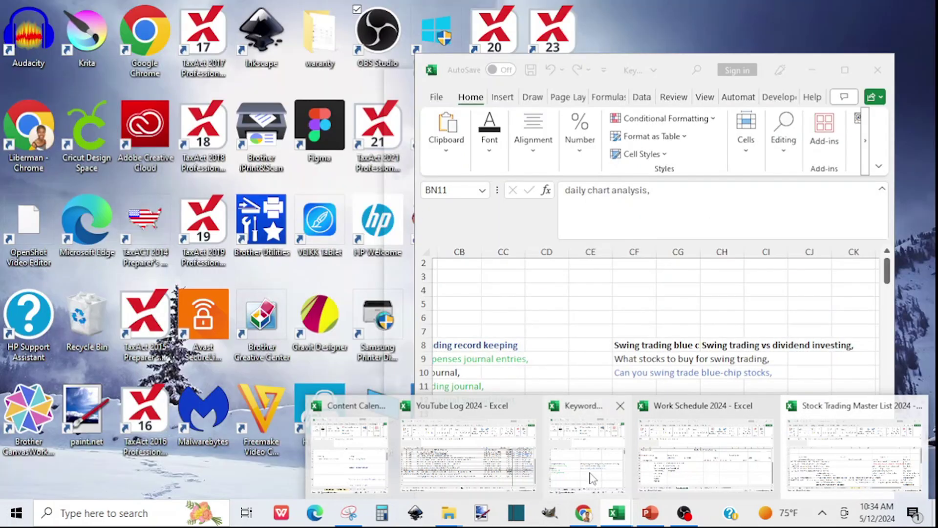
Raise the Keyword window, scroll left to the entry-and-exit keywords in BQ–BX, then return to QA.
{"action": "left_click", "coordinate": [593, 478]}
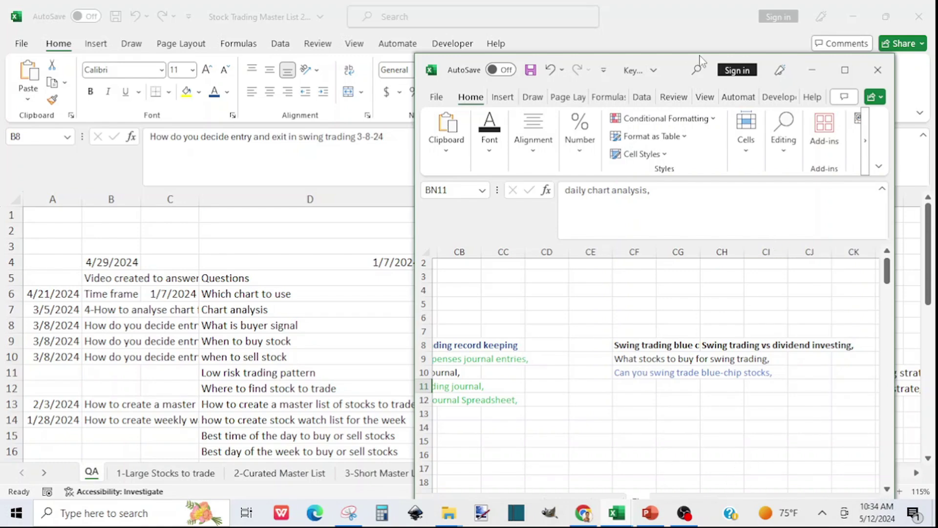
{"action": "left_click_drag", "start_coordinate": [678, 64], "coordinate": [684, 33]}
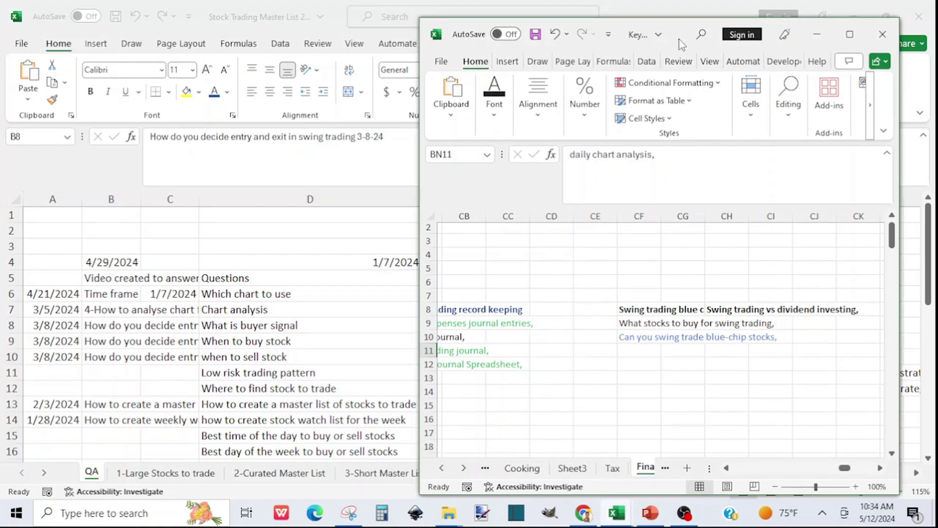
{"action": "left_click", "coordinate": [727, 469]}
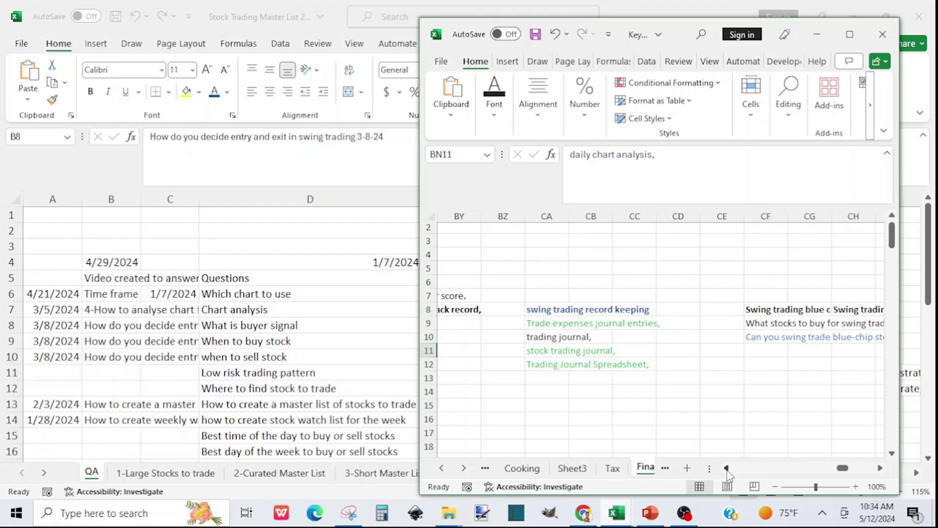
{"action": "left_click_drag", "start_coordinate": [727, 468], "coordinate": [727, 468]}
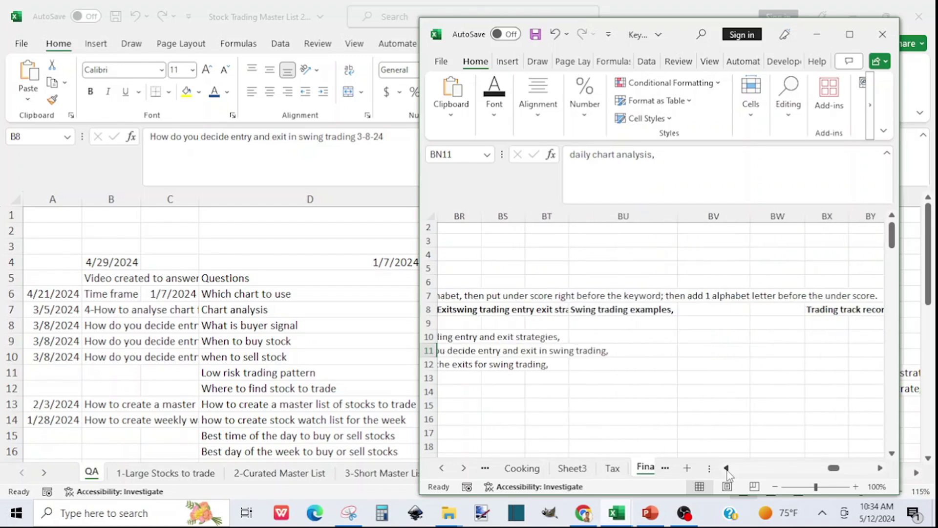
{"action": "left_click", "coordinate": [727, 469]}
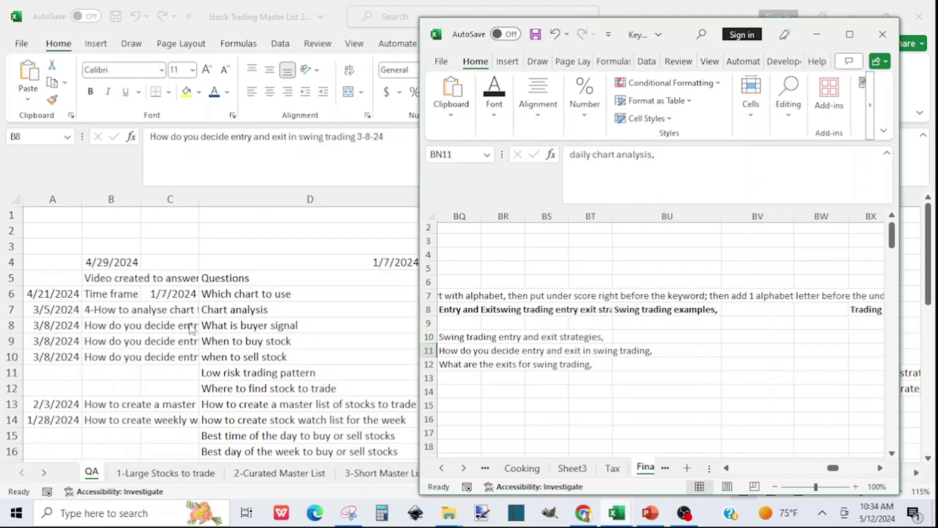
{"action": "left_click", "coordinate": [223, 336]}
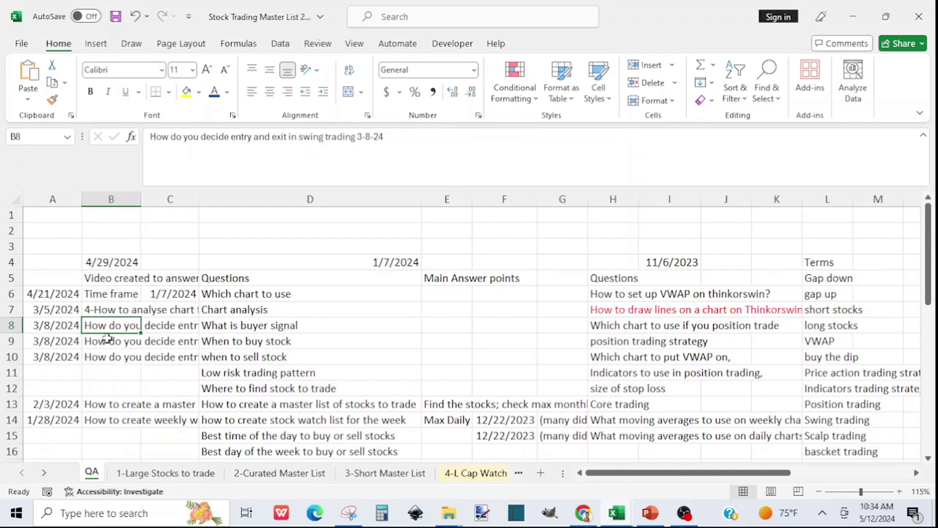
{"action": "left_click", "coordinate": [617, 519]}
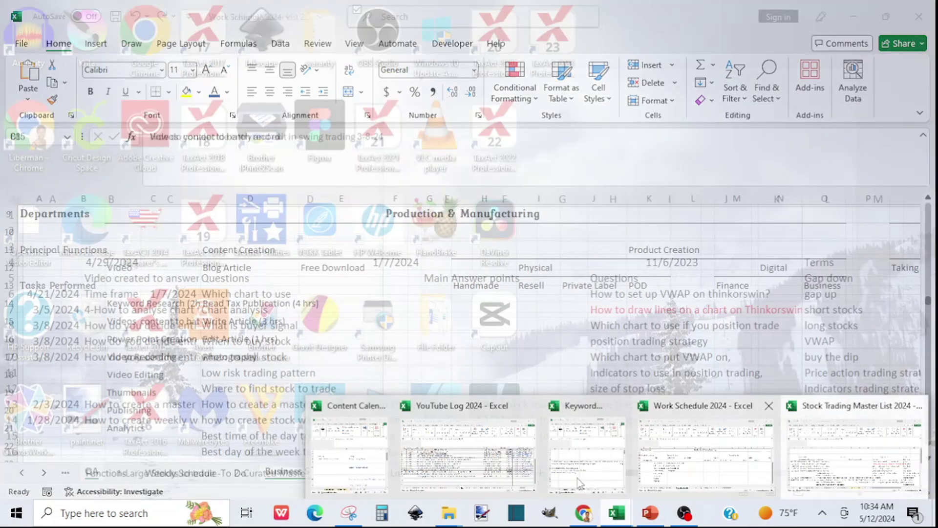
Bring the Content Calendar workbook forward and scroll through its swing trading entries.
{"action": "mouse_move", "coordinate": [322, 447]}
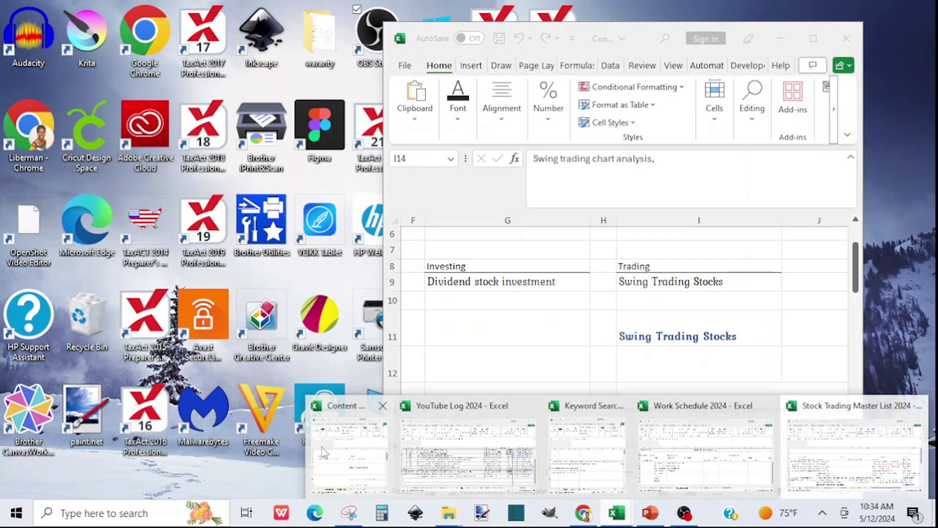
{"action": "left_click", "coordinate": [350, 461]}
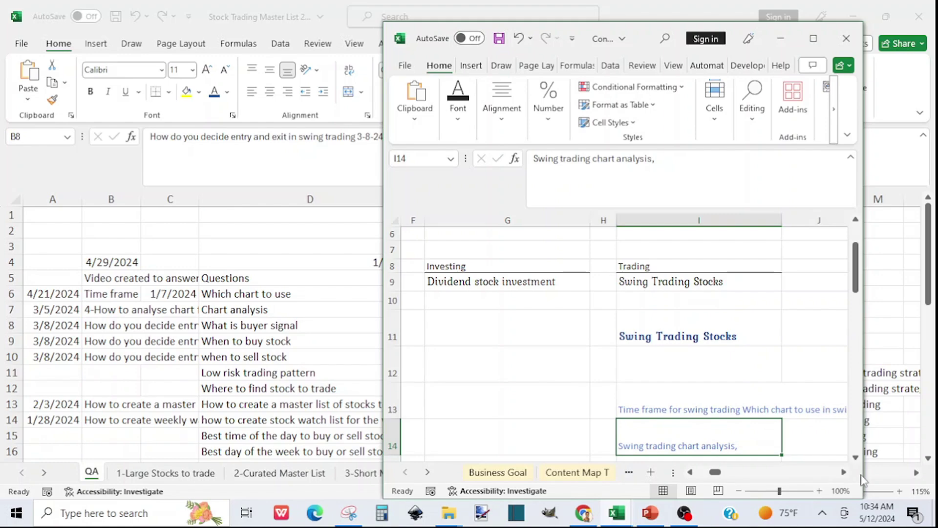
{"action": "left_click", "coordinate": [855, 457]}
{"action": "left_click", "coordinate": [855, 458]}
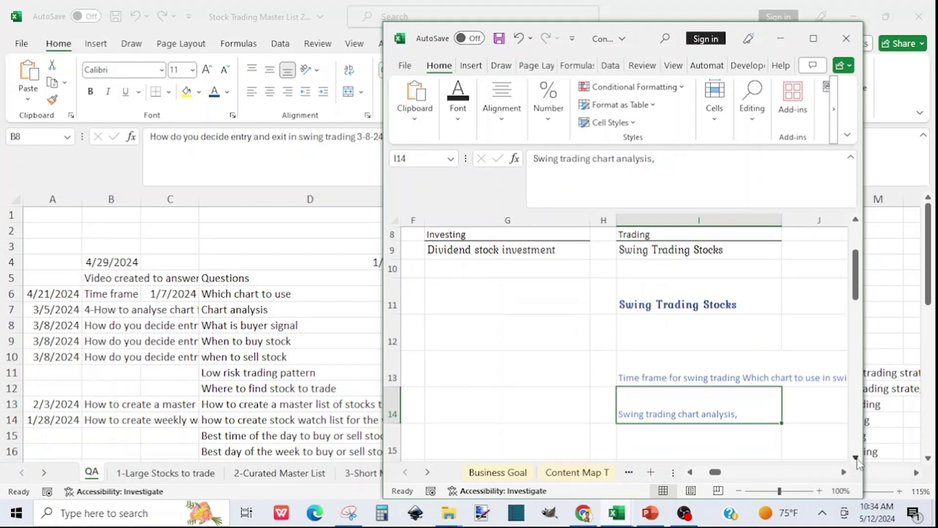
{"action": "left_click", "coordinate": [855, 458]}
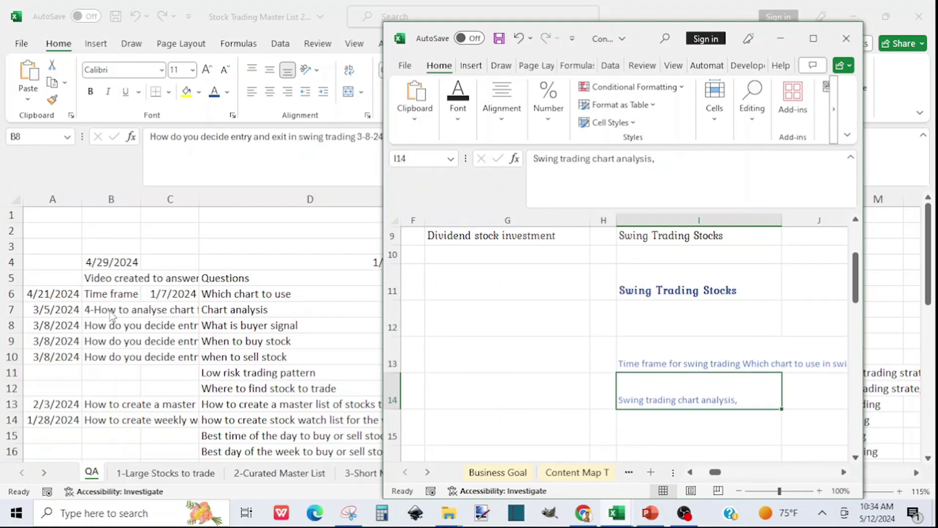
{"action": "left_click", "coordinate": [855, 458]}
{"action": "left_click", "coordinate": [855, 457]}
{"action": "left_click", "coordinate": [855, 457]}
{"action": "left_click", "coordinate": [855, 457]}
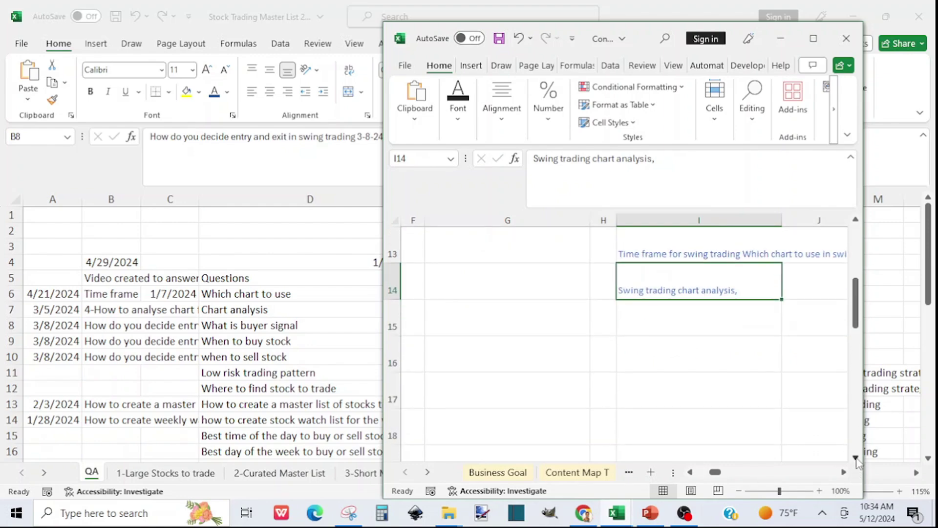
{"action": "left_click", "coordinate": [855, 457]}
{"action": "left_click", "coordinate": [856, 457]}
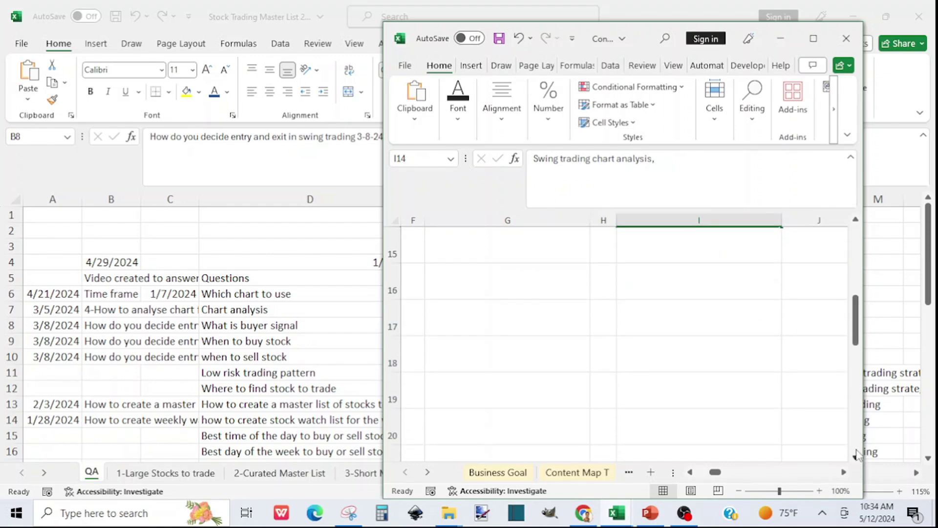
{"action": "left_click_drag", "start_coordinate": [860, 324], "coordinate": [855, 303]}
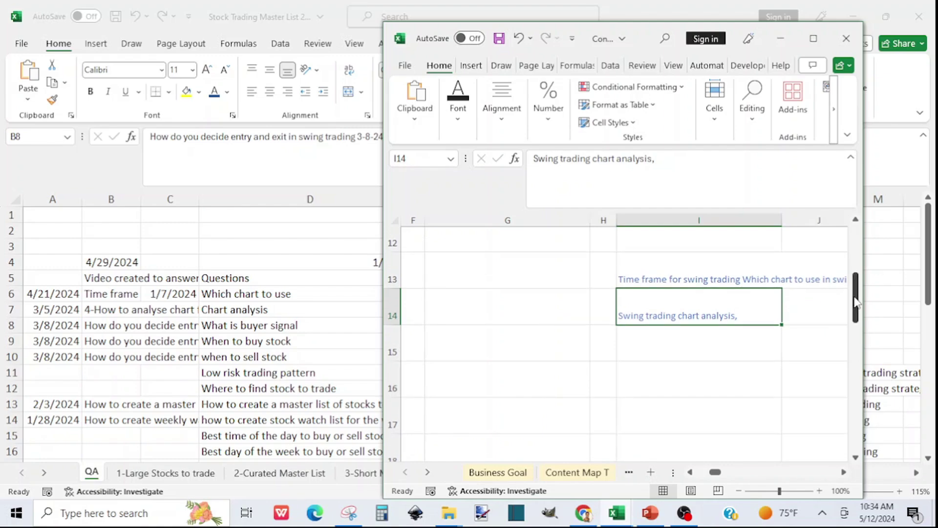
{"action": "left_click_drag", "start_coordinate": [715, 477], "coordinate": [702, 477]}
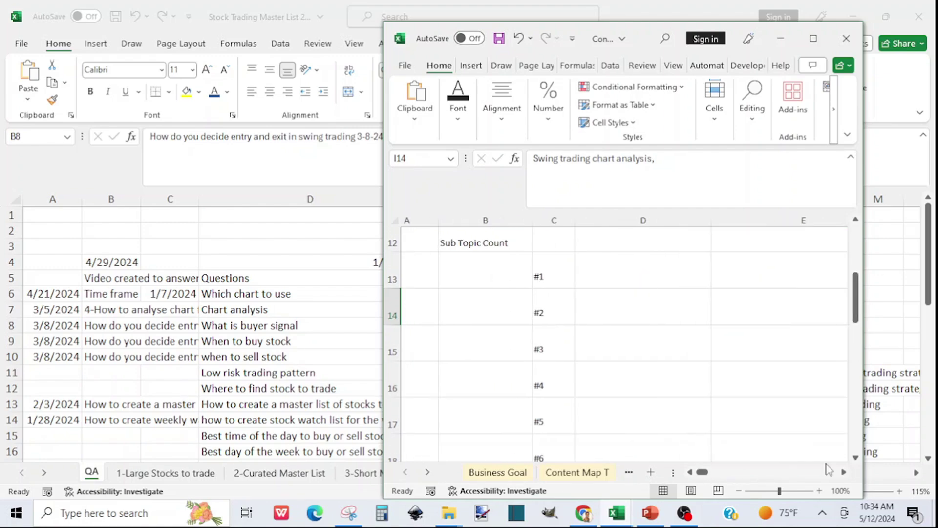
{"action": "left_click", "coordinate": [855, 458]}
{"action": "left_click", "coordinate": [855, 457]}
{"action": "left_click", "coordinate": [856, 457]}
{"action": "left_click", "coordinate": [855, 457]}
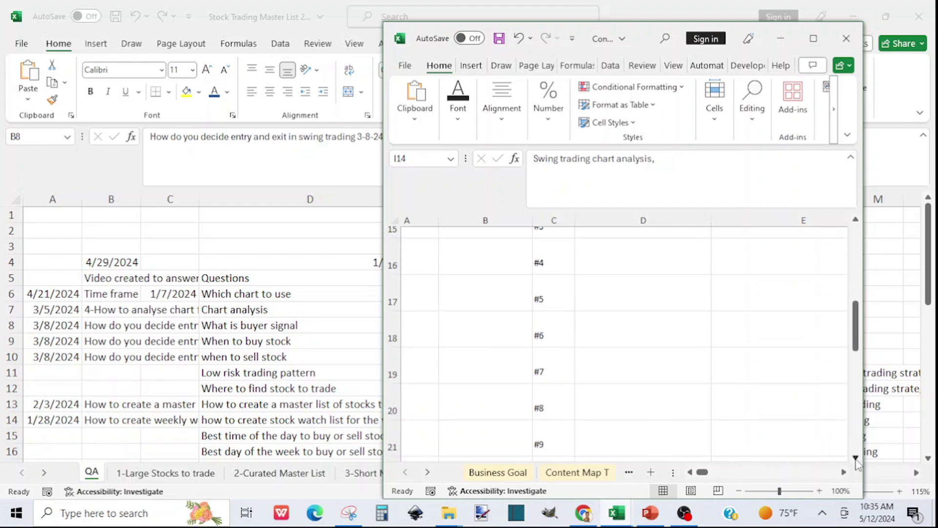
{"action": "left_click", "coordinate": [855, 457]}
{"action": "left_click", "coordinate": [855, 457]}
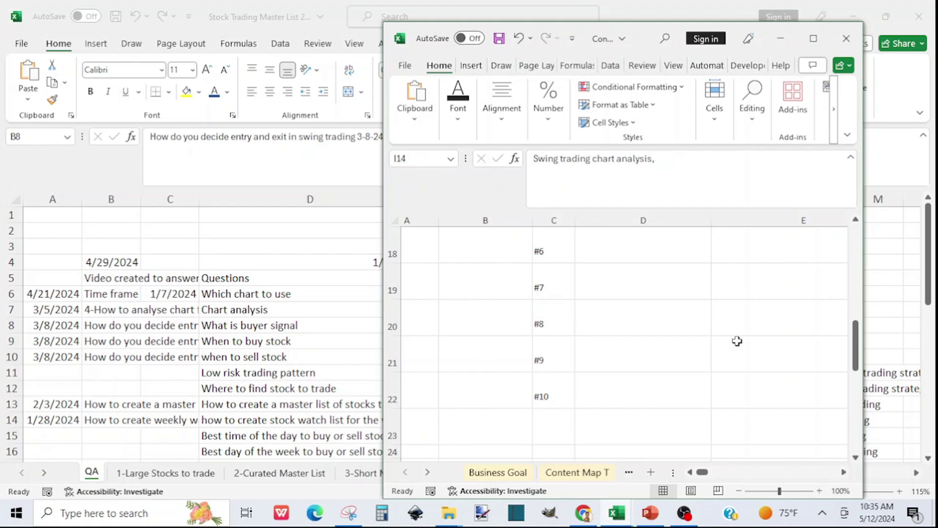
{"action": "left_click_drag", "start_coordinate": [856, 355], "coordinate": [856, 304]}
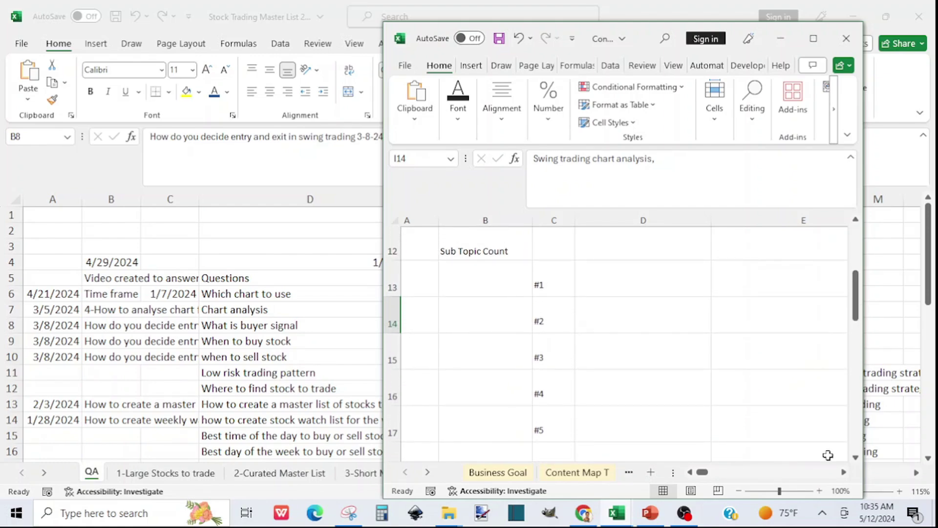
Scroll the sheet tab strip to review the numbered sub-topic tabs.
{"action": "left_click", "coordinate": [844, 472]}
{"action": "left_click", "coordinate": [844, 472]}
{"action": "left_click", "coordinate": [844, 472]}
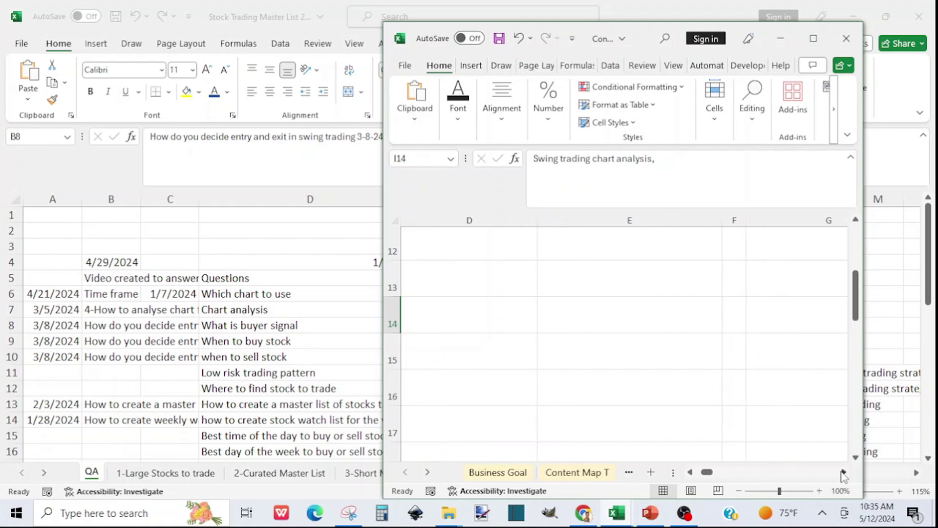
{"action": "left_click", "coordinate": [844, 473]}
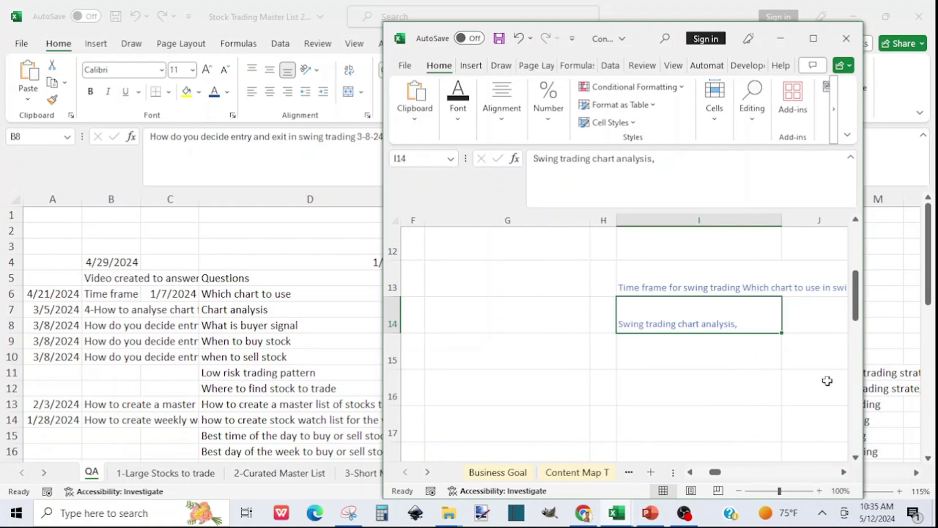
{"action": "left_click", "coordinate": [428, 472]}
{"action": "left_click", "coordinate": [428, 472]}
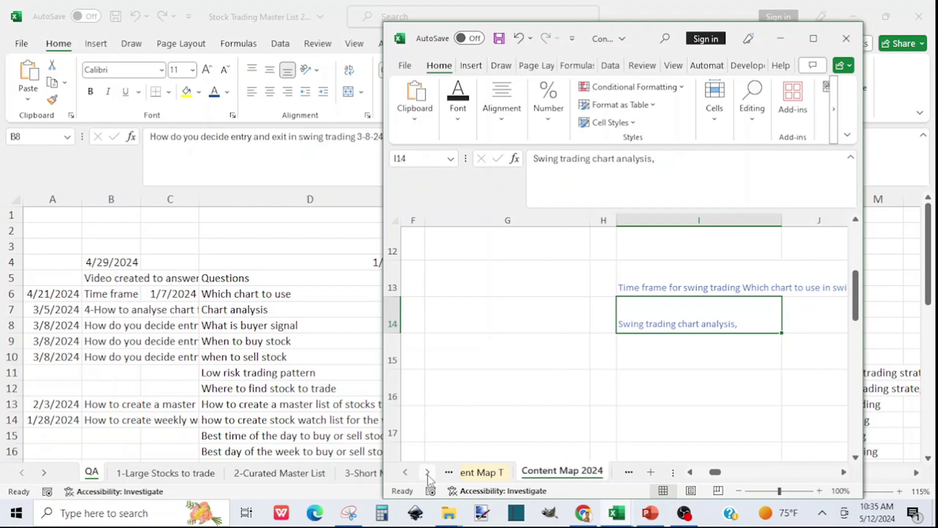
{"action": "left_click", "coordinate": [427, 472]}
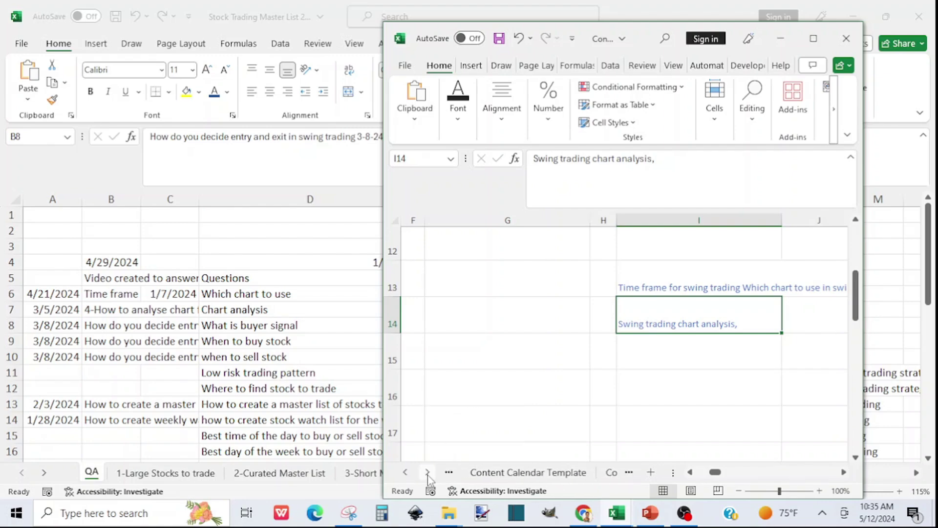
{"action": "left_click", "coordinate": [427, 472]}
{"action": "left_click", "coordinate": [428, 472]}
{"action": "left_click", "coordinate": [405, 473]}
{"action": "left_click_drag", "start_coordinate": [855, 298], "coordinate": [855, 306]}
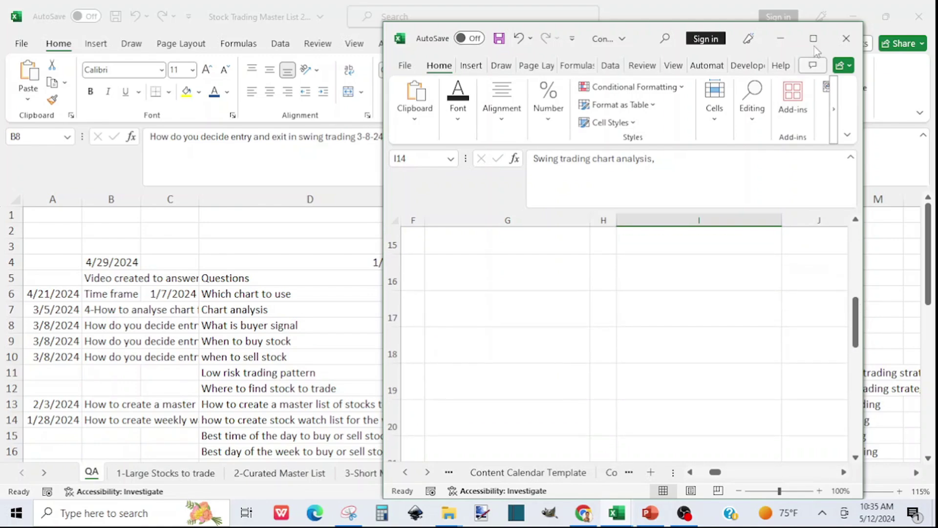
Maximize the Content Calendar window, scroll it, then restore it down.
{"action": "key", "text": "super+Up"}
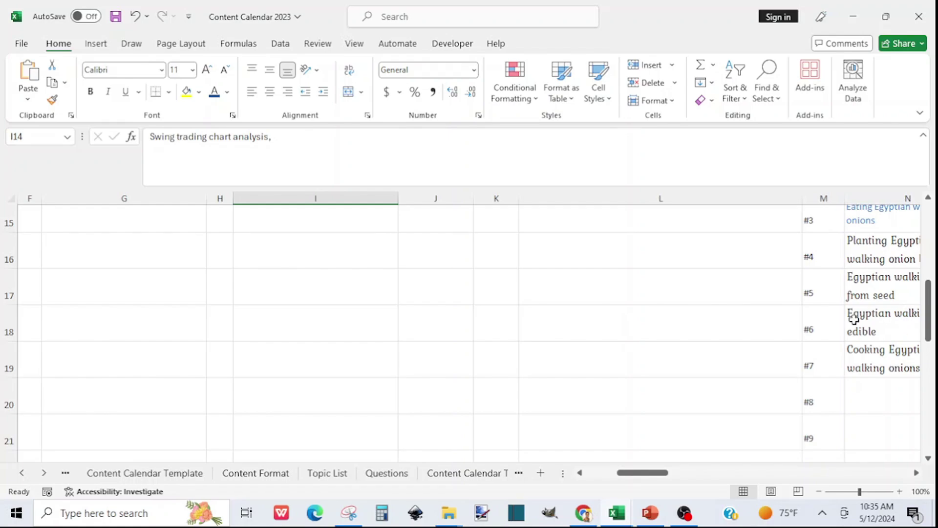
{"action": "left_click_drag", "start_coordinate": [635, 478], "coordinate": [605, 478]}
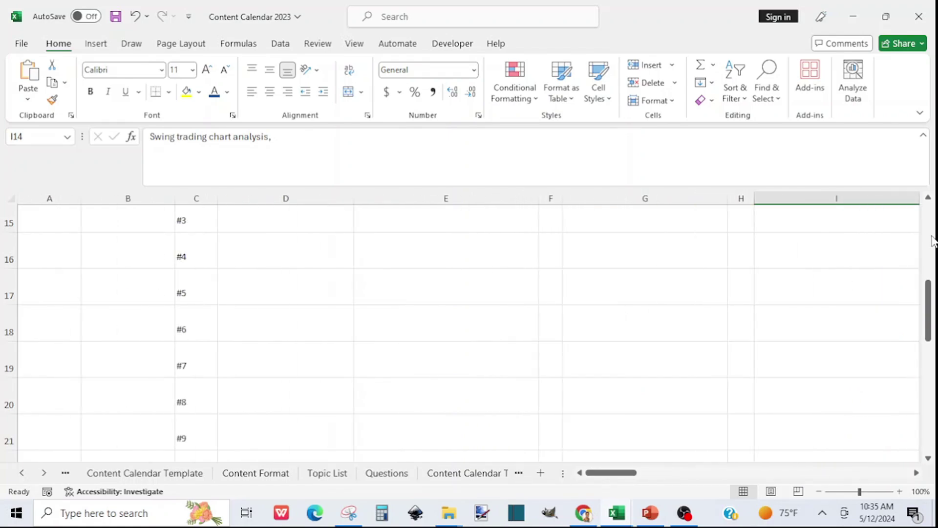
{"action": "left_click", "coordinate": [928, 198]}
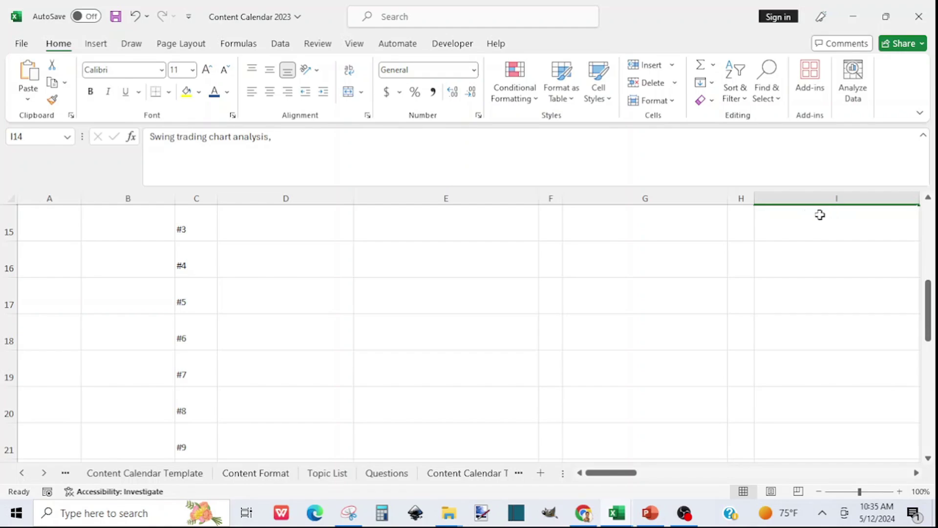
{"action": "left_click", "coordinate": [886, 17]}
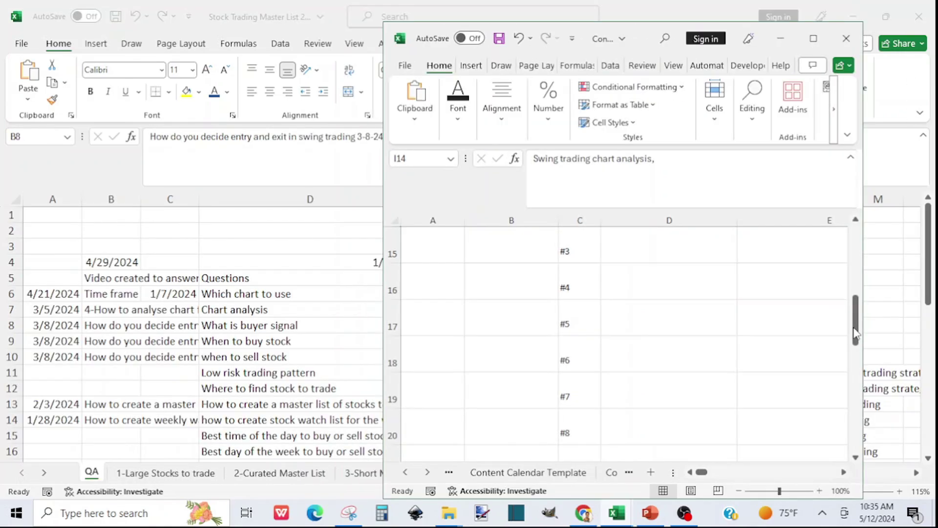
{"action": "left_click_drag", "start_coordinate": [855, 334], "coordinate": [861, 273]}
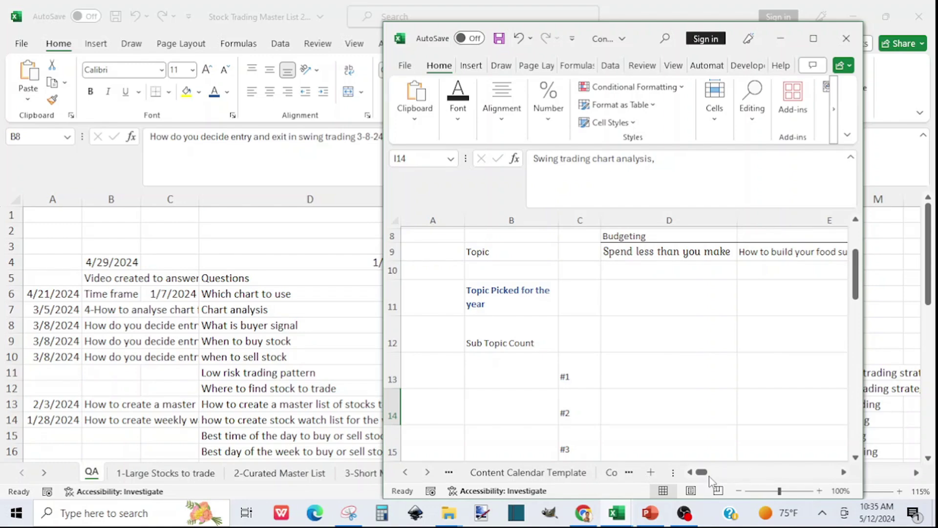
{"action": "mouse_move", "coordinate": [702, 473]}
{"action": "left_mouse_down"}
{"action": "mouse_move", "coordinate": [723, 472]}
{"action": "mouse_move", "coordinate": [717, 477]}
{"action": "left_mouse_up"}
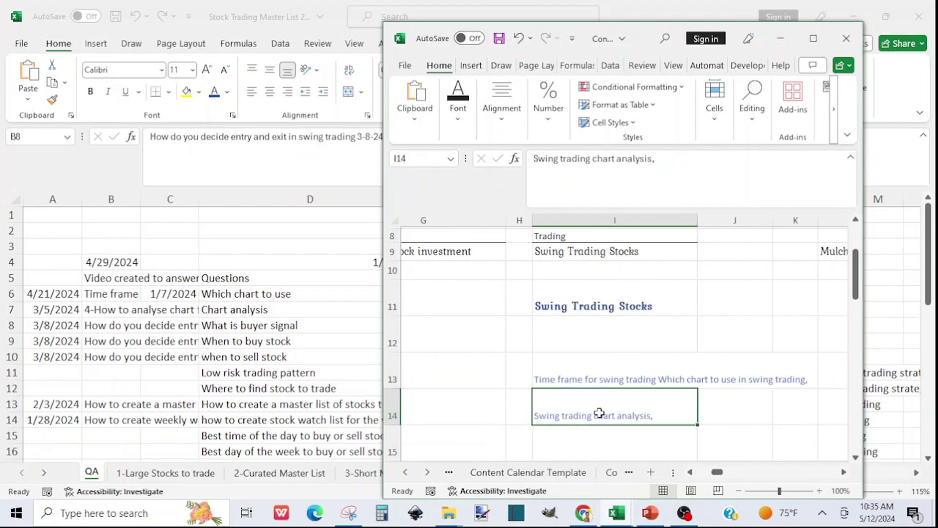
Select the QA sheet's B7 chart analysis entry, then bring the Keyword workbook to the front.
{"action": "left_click", "coordinate": [136, 313]}
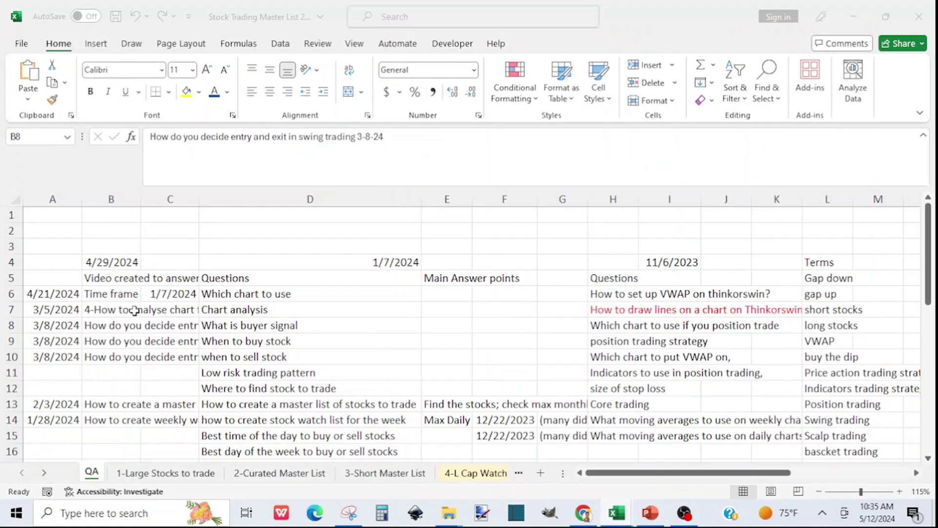
{"action": "left_click", "coordinate": [134, 310]}
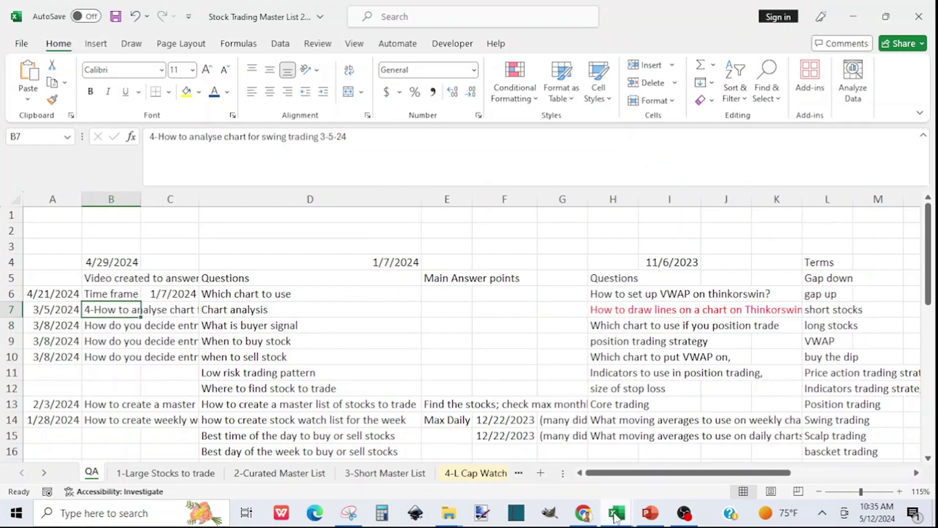
{"action": "mouse_move", "coordinate": [615, 517]}
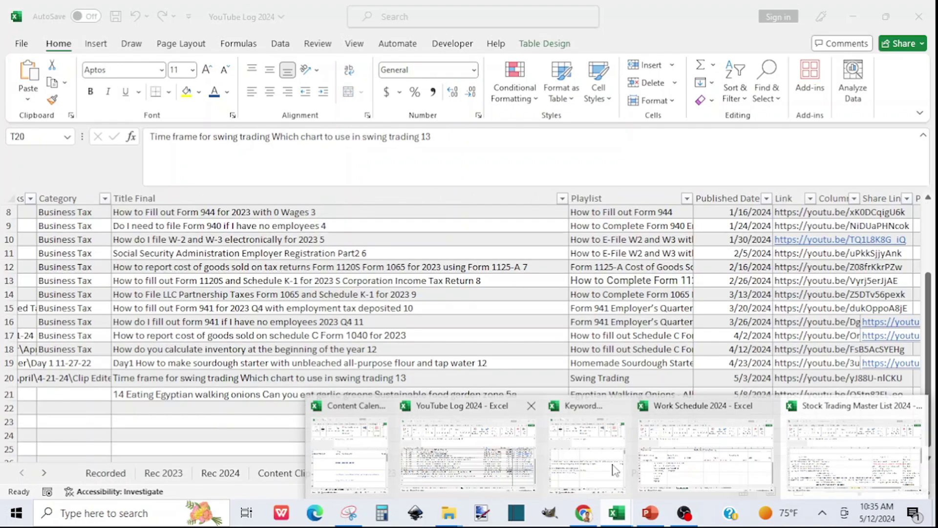
{"action": "left_click", "coordinate": [578, 449]}
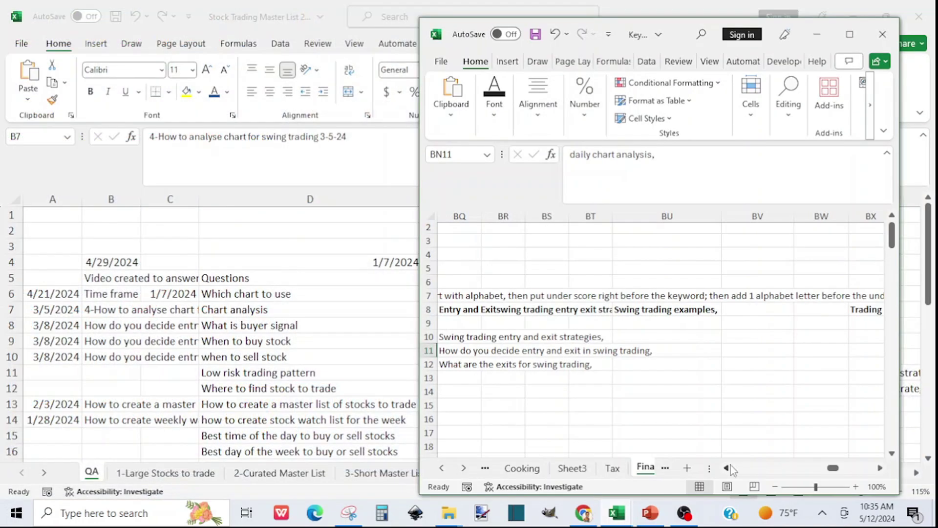
Scroll left through the keyword columns to the main swing trading column AR.
{"action": "left_click", "coordinate": [727, 468]}
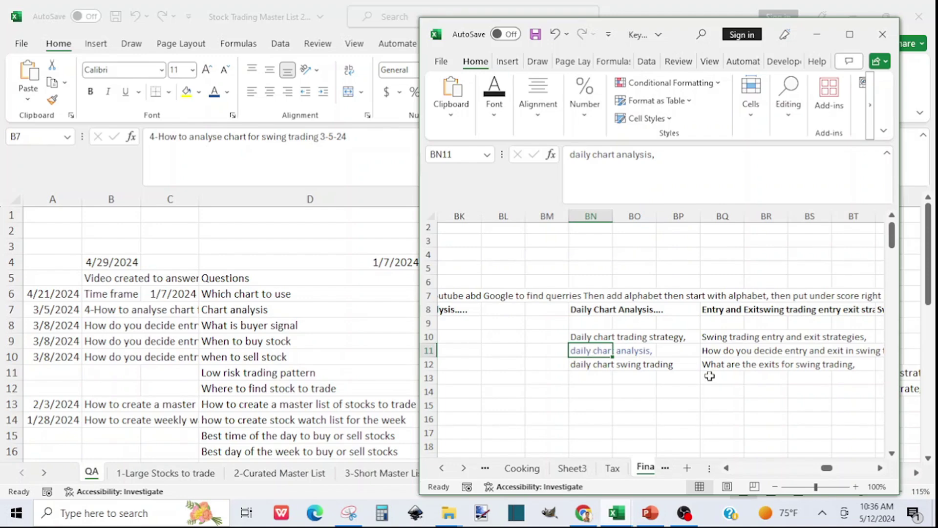
{"action": "left_click", "coordinate": [725, 467]}
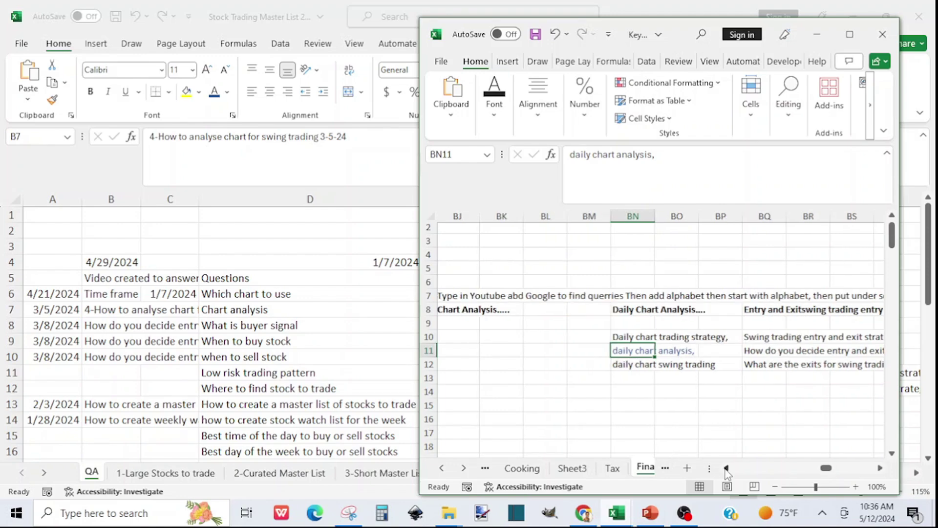
{"action": "left_click", "coordinate": [725, 468]}
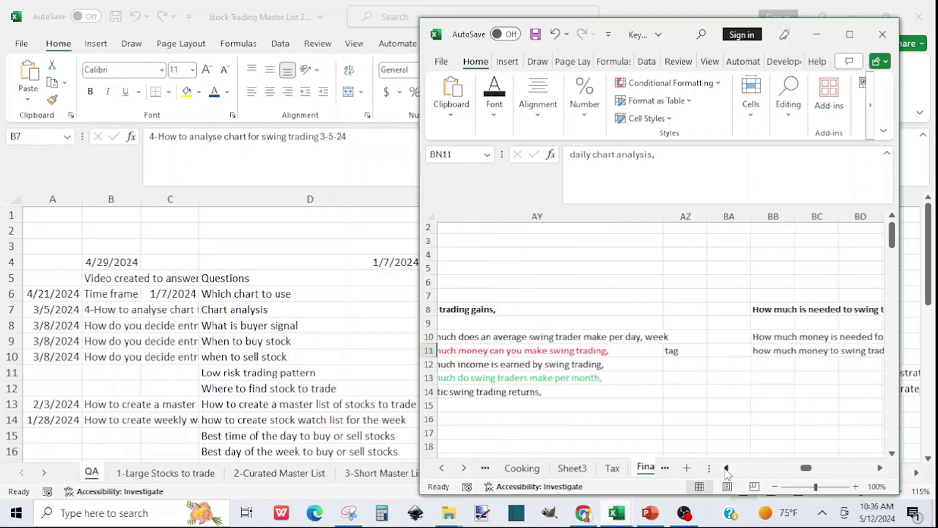
{"action": "left_click", "coordinate": [726, 468]}
{"action": "left_click", "coordinate": [725, 468]}
{"action": "left_click", "coordinate": [726, 468]}
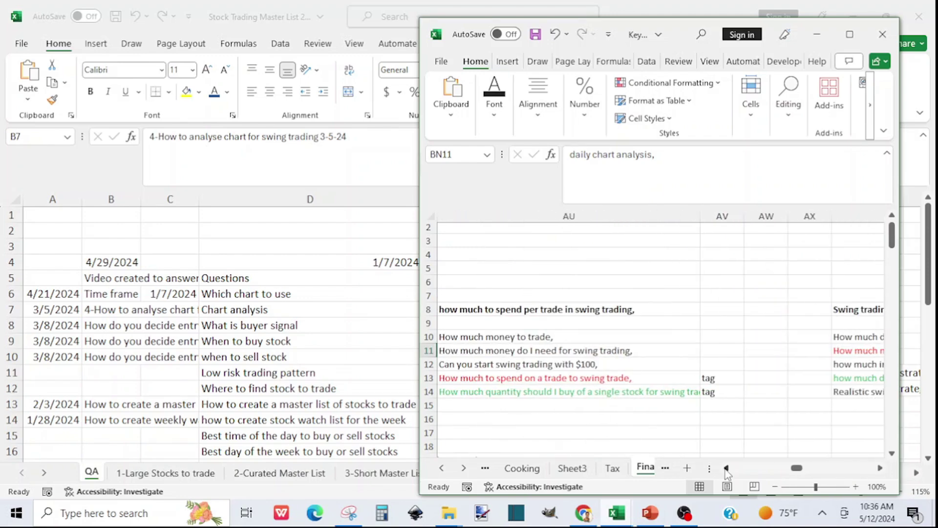
{"action": "left_click", "coordinate": [726, 468]}
{"action": "left_click", "coordinate": [725, 468]}
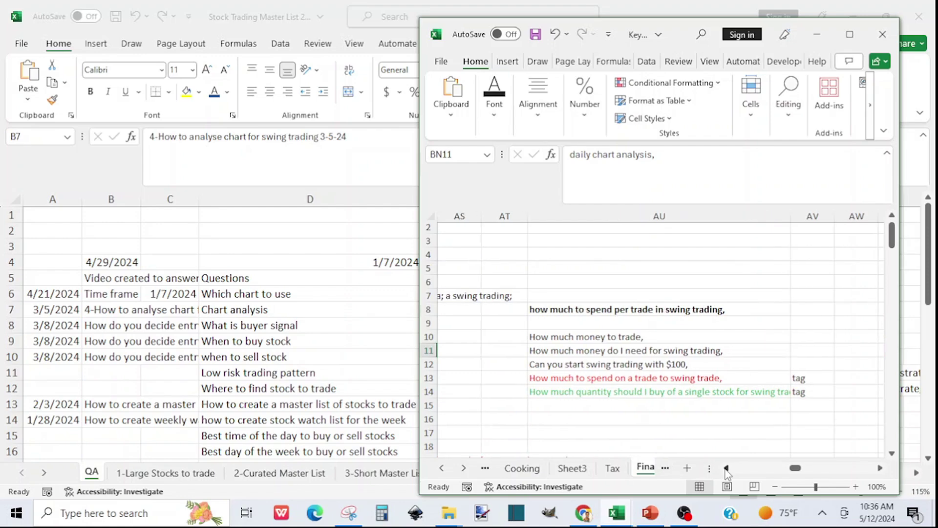
{"action": "left_click", "coordinate": [725, 468]}
{"action": "left_click", "coordinate": [726, 468]}
{"action": "left_click", "coordinate": [726, 468]}
{"action": "left_click", "coordinate": [726, 468]}
{"action": "left_click", "coordinate": [880, 469]}
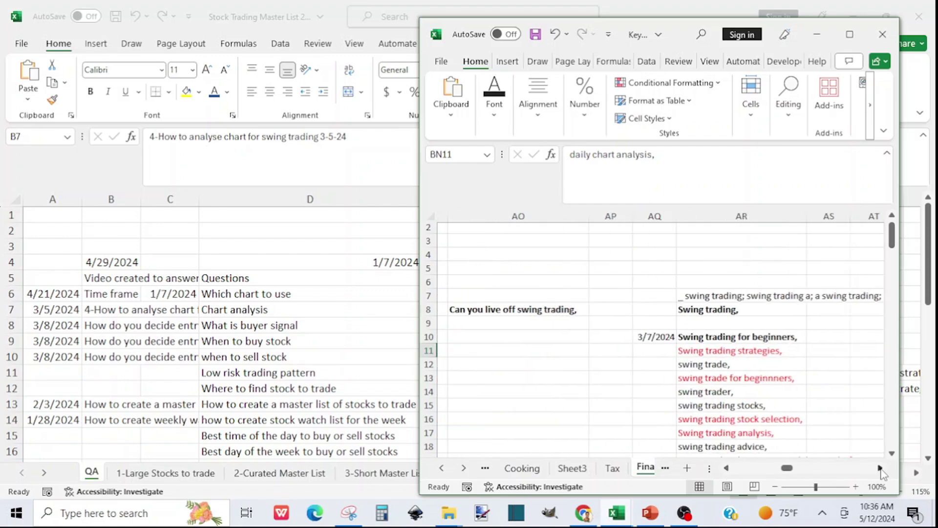
{"action": "left_click", "coordinate": [892, 453]}
{"action": "left_click_drag", "start_coordinate": [892, 453], "coordinate": [891, 453]}
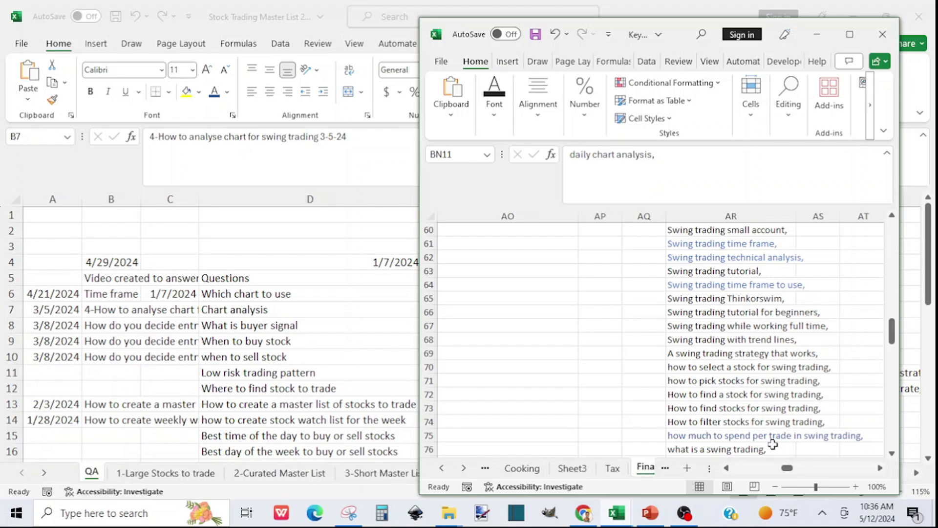
Scroll down the list and select AR84, 'Chart analysis for swing trading,'.
{"action": "left_click", "coordinate": [892, 453]}
{"action": "left_click", "coordinate": [892, 454]}
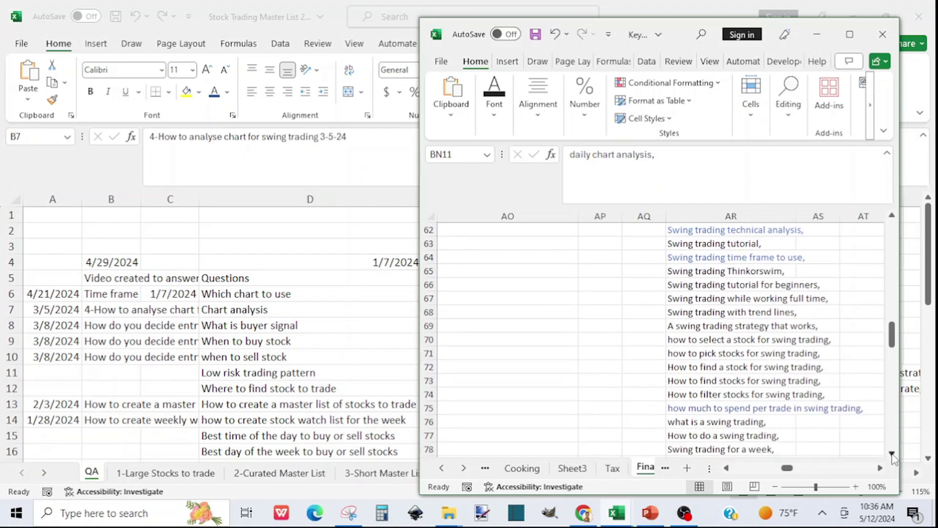
{"action": "left_click", "coordinate": [892, 453]}
{"action": "left_click", "coordinate": [891, 453]}
{"action": "left_click", "coordinate": [891, 453]}
{"action": "left_click", "coordinate": [892, 453]}
{"action": "left_click", "coordinate": [892, 453]}
{"action": "left_click", "coordinate": [892, 453]}
{"action": "left_click", "coordinate": [892, 454]}
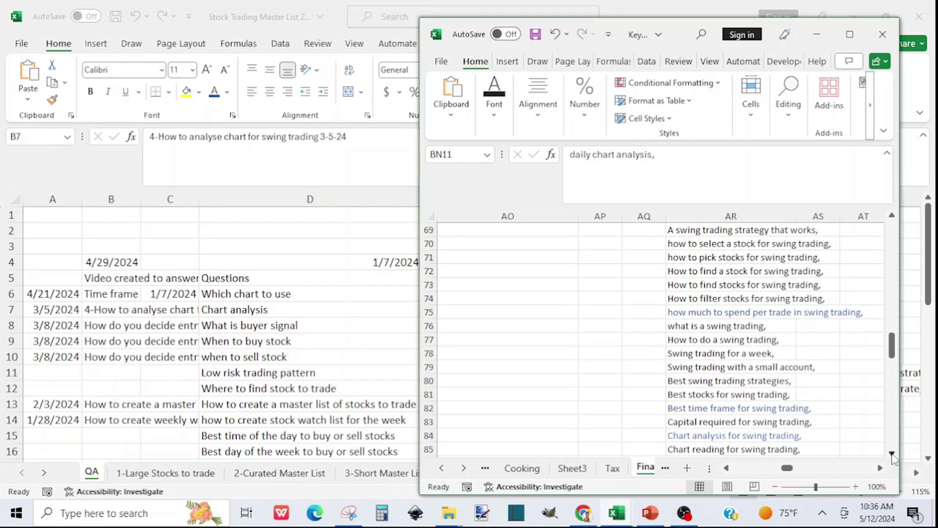
{"action": "left_click", "coordinate": [892, 454]}
{"action": "left_click", "coordinate": [892, 454]}
{"action": "left_click", "coordinate": [891, 454]}
{"action": "left_click", "coordinate": [892, 455]}
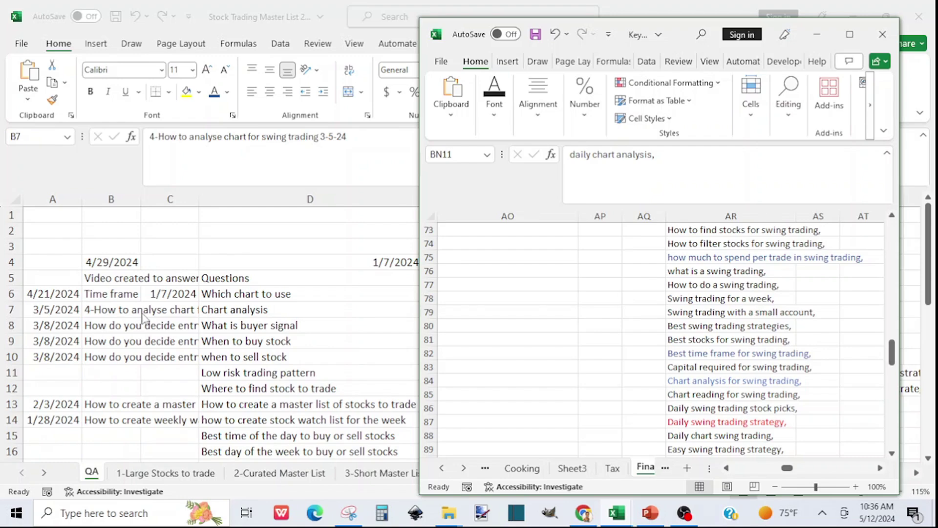
{"action": "left_click", "coordinate": [677, 382]}
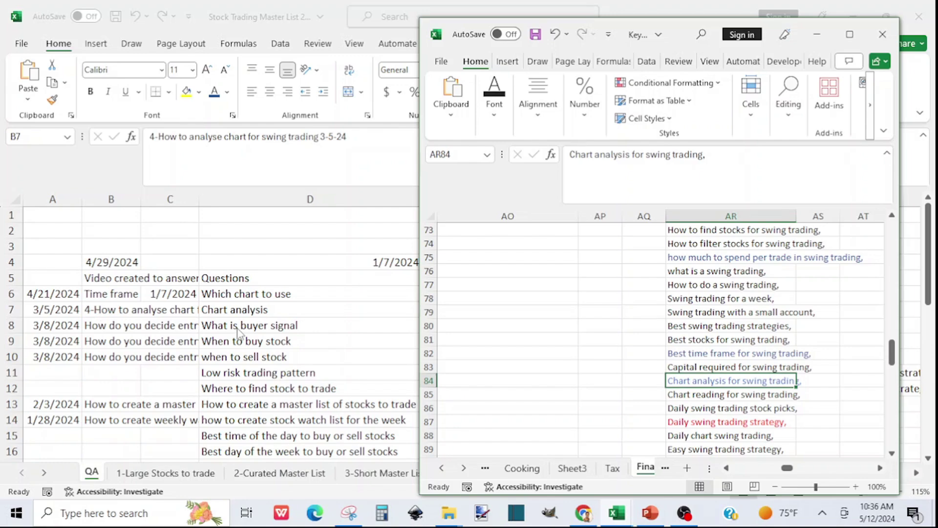
Scroll to the list's end at 'Swing trading stock selection,' and select AR84's text in the formula bar.
{"action": "left_click", "coordinate": [892, 456]}
{"action": "left_click", "coordinate": [892, 456]}
{"action": "left_click", "coordinate": [892, 455]}
{"action": "left_click", "coordinate": [893, 455]}
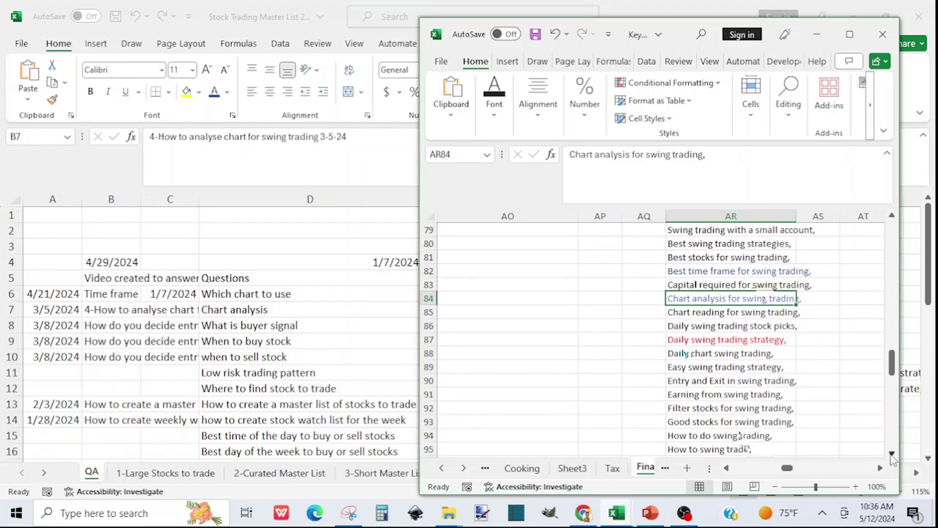
{"action": "scroll", "coordinate": [892, 457], "scroll_direction": "down", "scroll_amount": 3}
{"action": "left_click", "coordinate": [892, 455]}
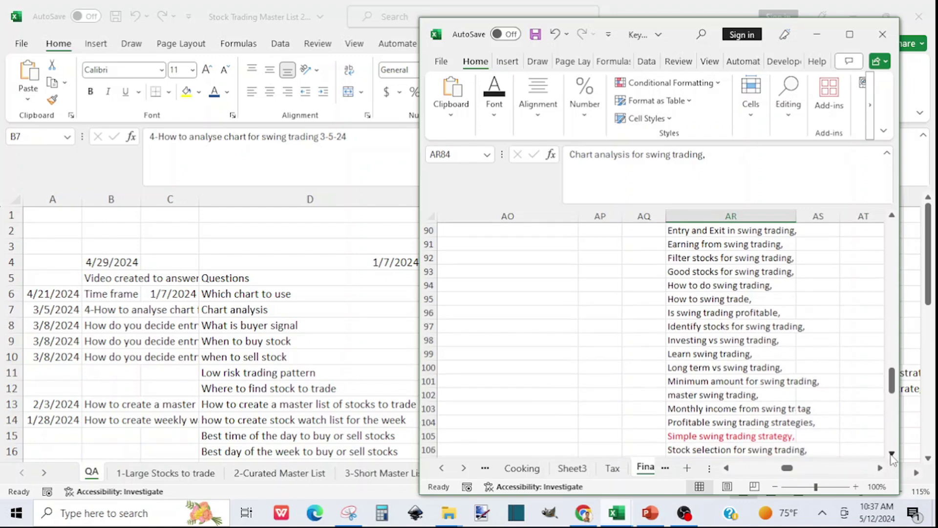
{"action": "left_click", "coordinate": [892, 455]}
{"action": "left_click", "coordinate": [892, 455]}
{"action": "left_click", "coordinate": [892, 454]}
{"action": "left_click", "coordinate": [892, 455]}
{"action": "left_click", "coordinate": [892, 455]}
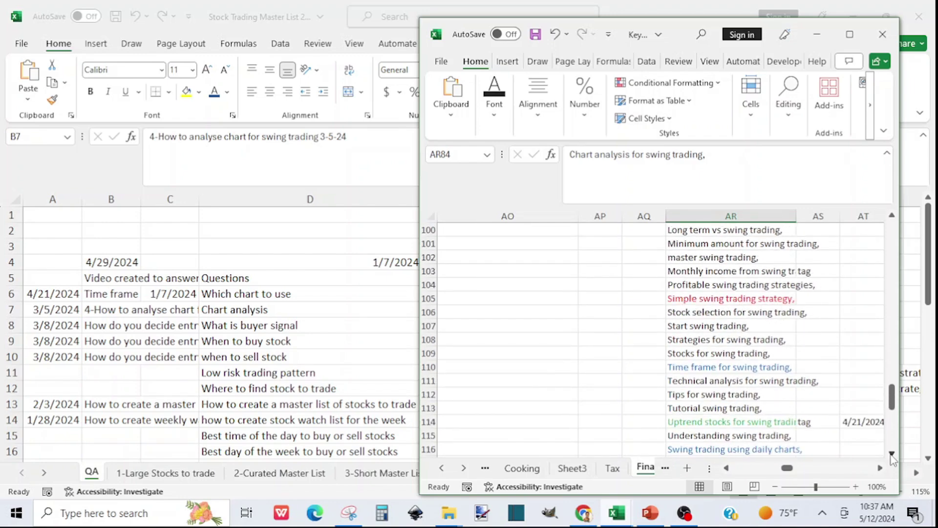
{"action": "left_click", "coordinate": [892, 454]}
{"action": "left_click", "coordinate": [892, 455]}
{"action": "left_click", "coordinate": [892, 454]}
{"action": "left_click", "coordinate": [892, 455]}
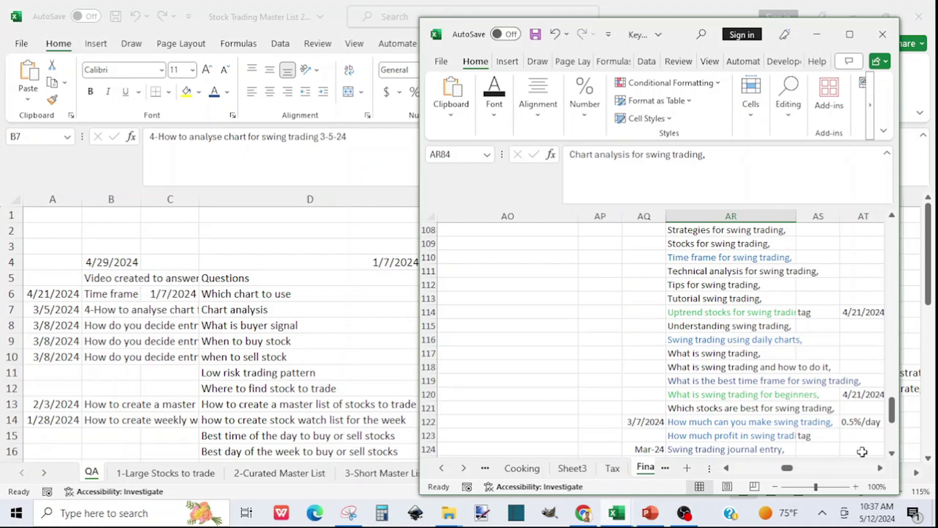
{"action": "left_click", "coordinate": [892, 454]}
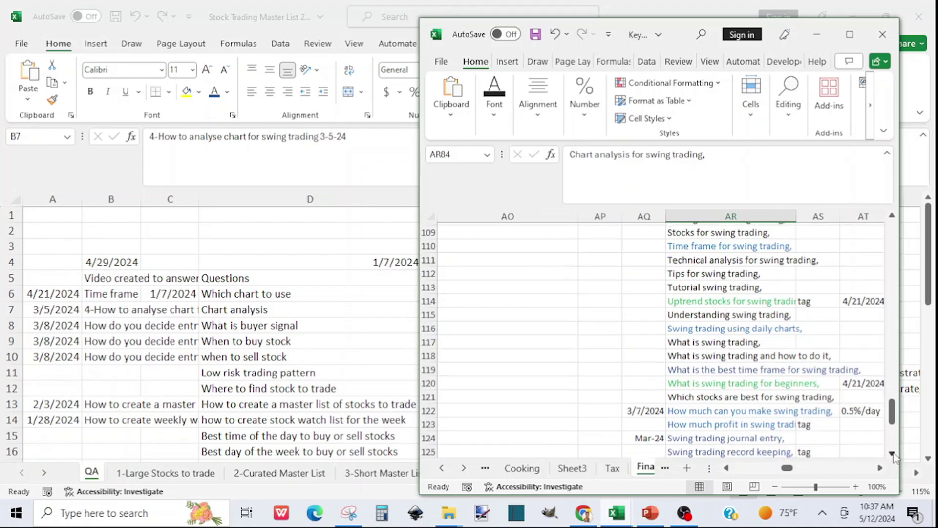
{"action": "left_click", "coordinate": [892, 454]}
{"action": "left_click", "coordinate": [892, 454]}
{"action": "left_click", "coordinate": [892, 454]}
{"action": "left_click", "coordinate": [892, 454]}
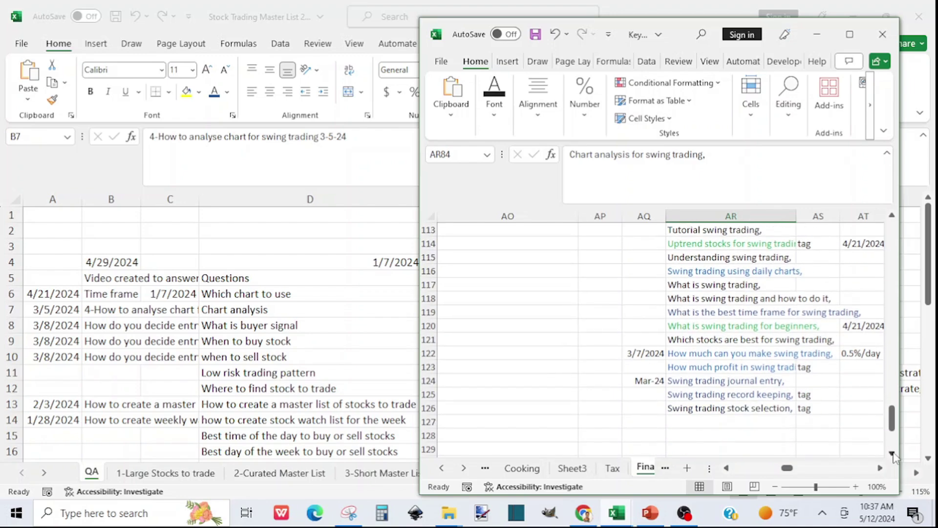
{"action": "left_click", "coordinate": [892, 455]}
{"action": "left_click", "coordinate": [892, 455]}
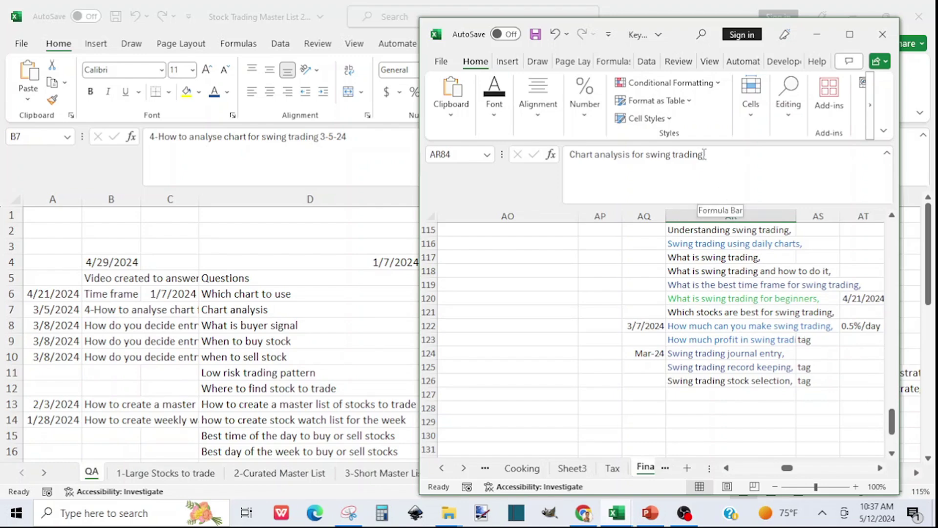
{"action": "left_click_drag", "start_coordinate": [704, 154], "coordinate": [566, 148]}
{"action": "key", "text": "ctrl+c"}
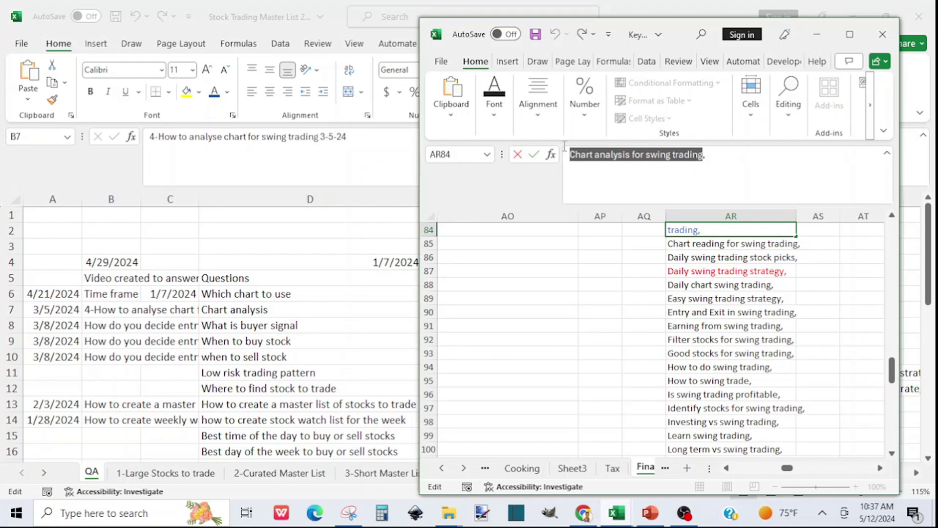
Open the YouTube Log 2024 workbook's Rec 2024 sheet and scroll up through the records.
{"action": "left_click", "coordinate": [619, 516]}
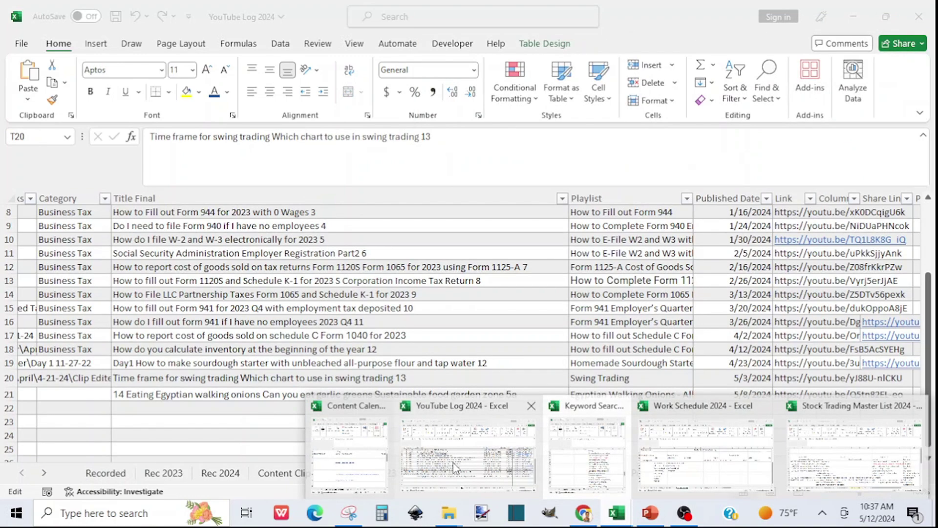
{"action": "left_click", "coordinate": [454, 467]}
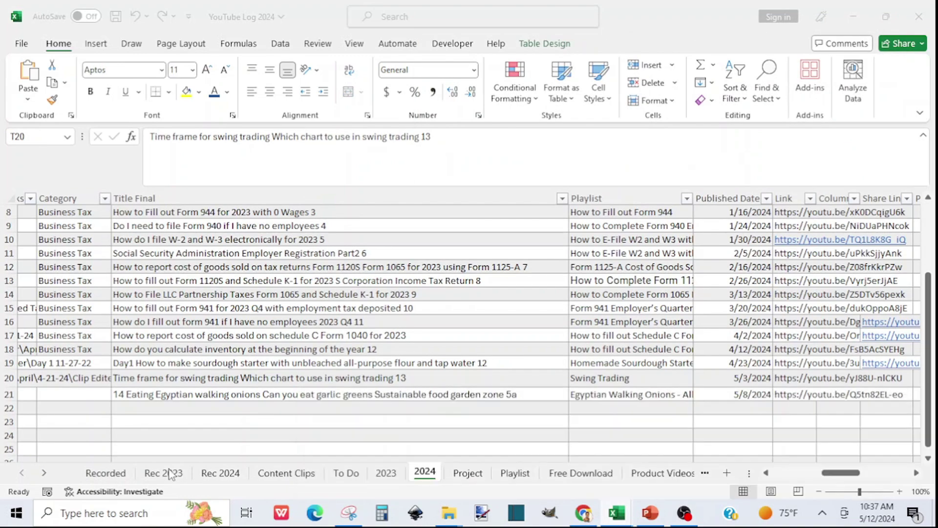
{"action": "left_click", "coordinate": [221, 473]}
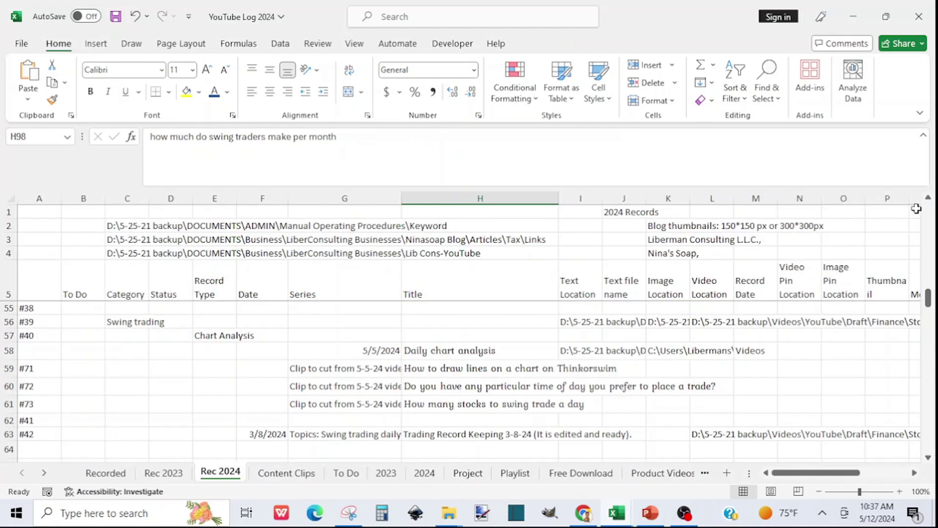
{"action": "left_click", "coordinate": [928, 198]}
{"action": "left_click", "coordinate": [928, 198]}
{"action": "left_click", "coordinate": [928, 198]}
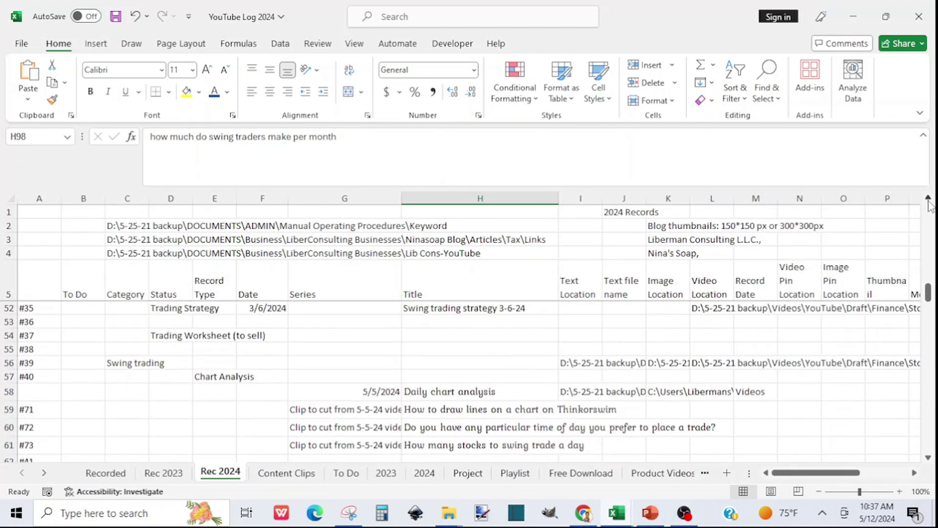
{"action": "left_click", "coordinate": [928, 198]}
{"action": "left_click", "coordinate": [928, 198]}
{"action": "left_click_drag", "start_coordinate": [928, 199], "coordinate": [928, 199]}
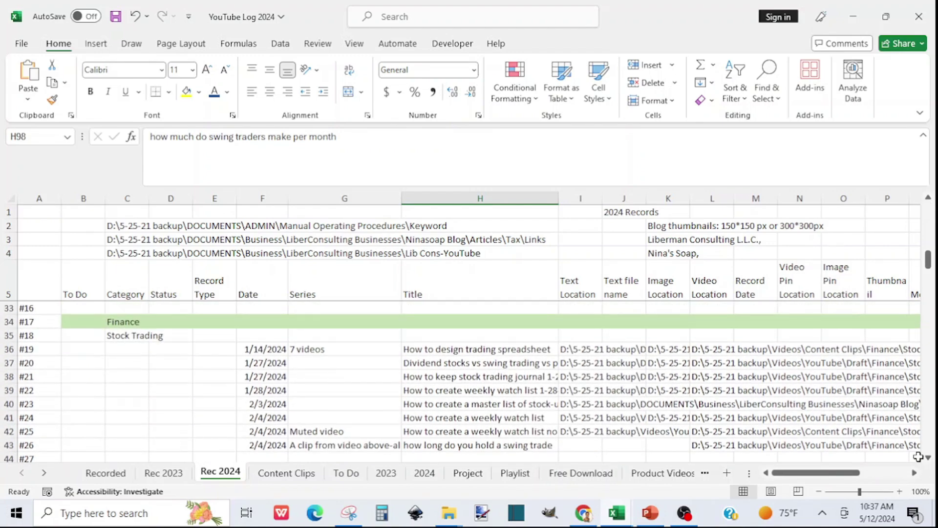
{"action": "left_click_drag", "start_coordinate": [928, 457], "coordinate": [928, 458]}
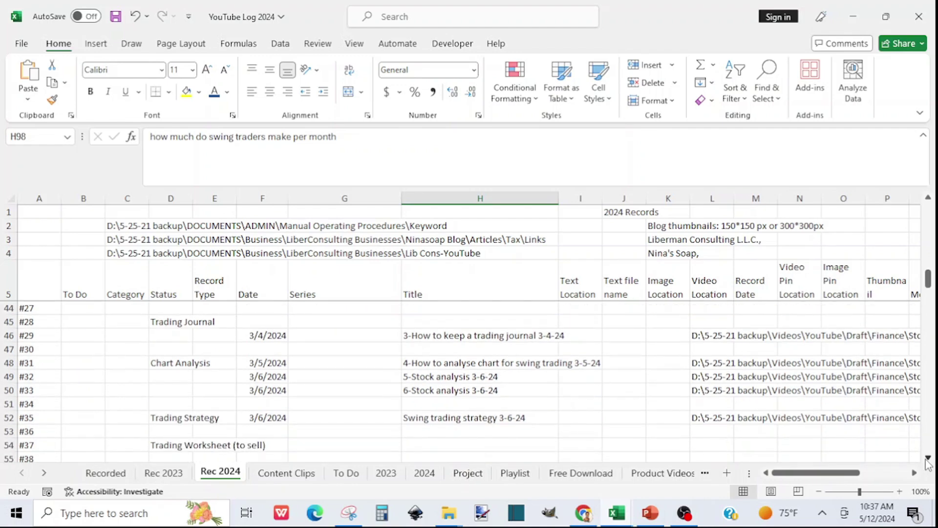
Paste '(Chart analysis for swing trading)' at the end of H48's 3-5-24 title.
{"action": "left_click", "coordinate": [427, 362]}
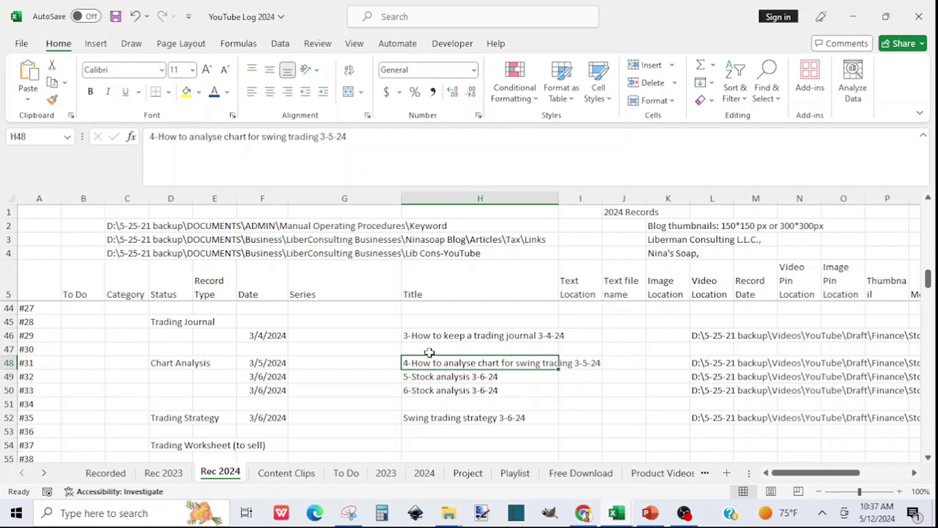
{"action": "left_click", "coordinate": [392, 140]}
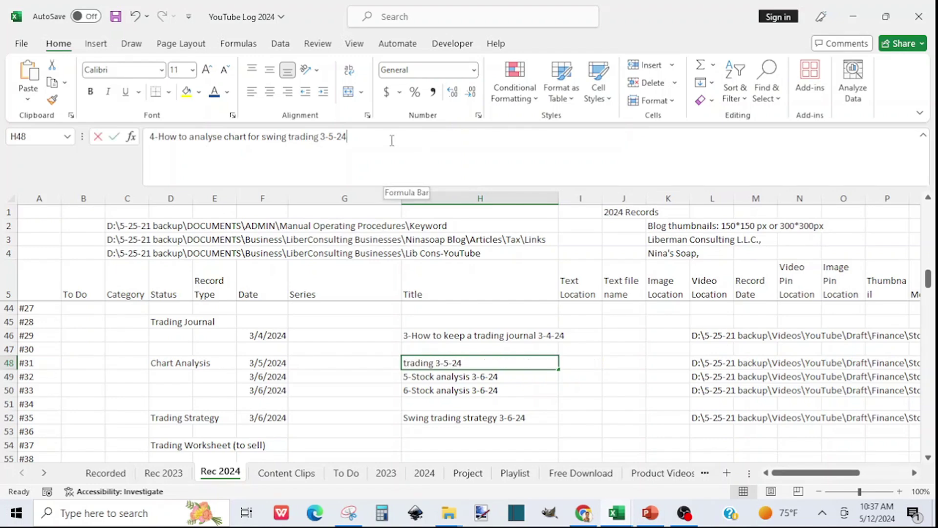
{"action": "key", "text": "ctrl+v"}
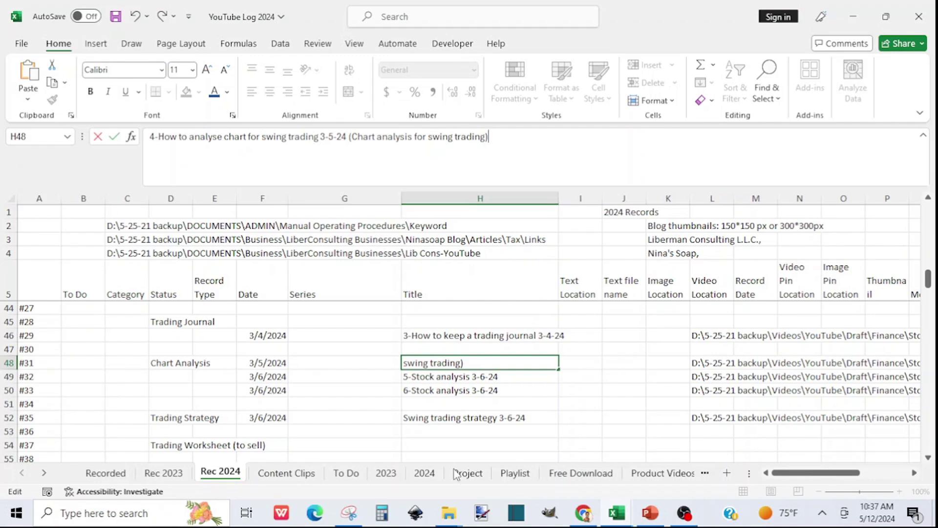
{"action": "mouse_move", "coordinate": [620, 519]}
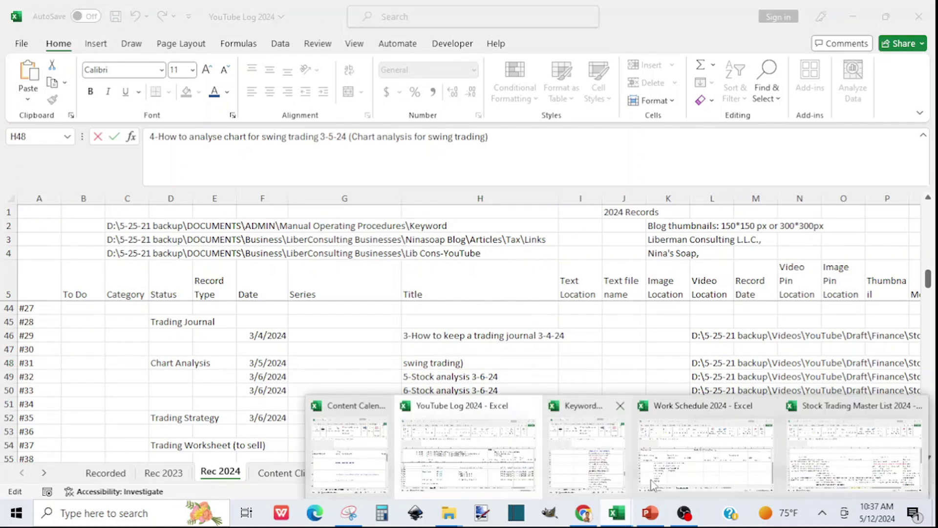
Append the chart analysis keyword to the 3-5-24 entry in the QA sheet's B7.
{"action": "left_click", "coordinate": [815, 466]}
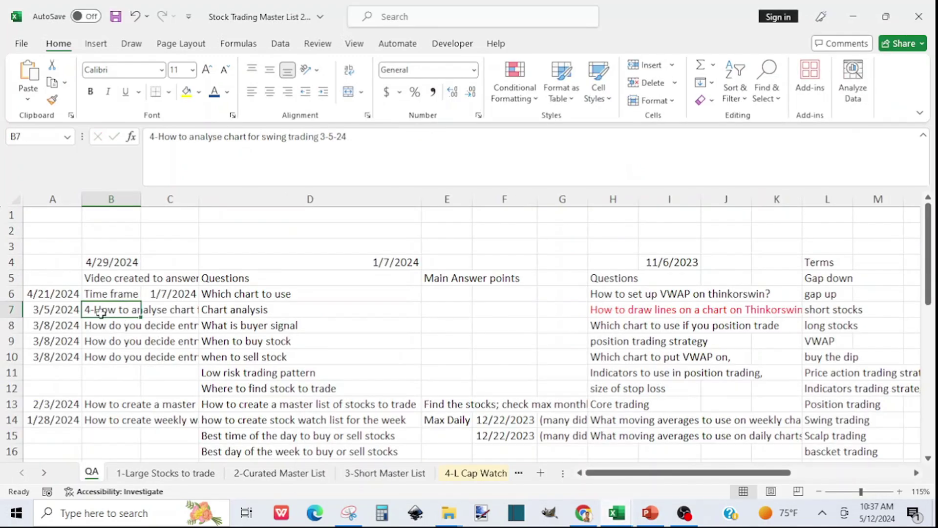
{"action": "left_click", "coordinate": [362, 137]}
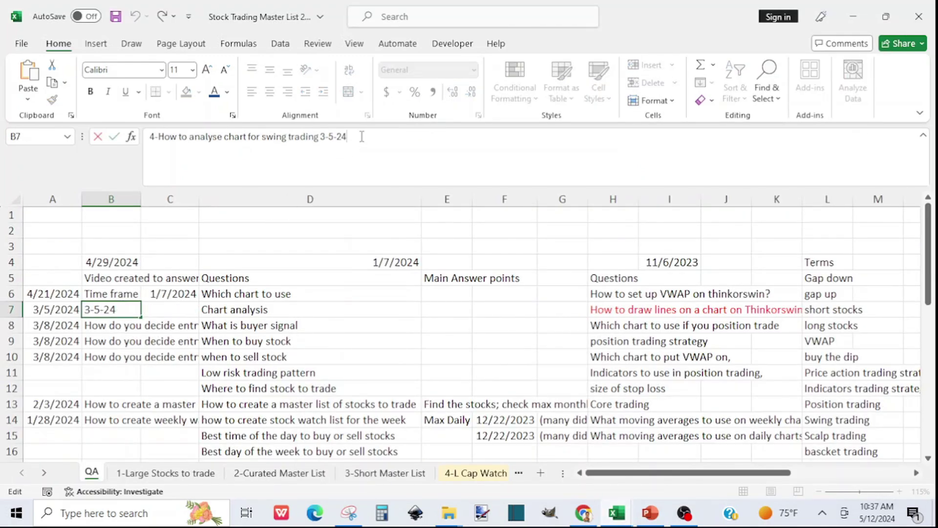
{"action": "key", "text": "ctrl+v"}
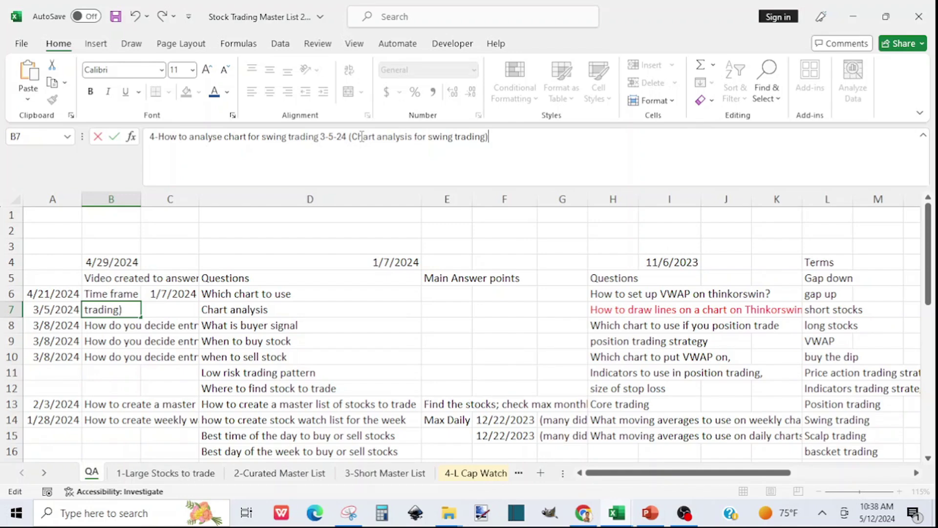
Paste the keyword into Content Calendar's I14, undo it, and go back to the Keyword workbook.
{"action": "left_click", "coordinate": [616, 513]}
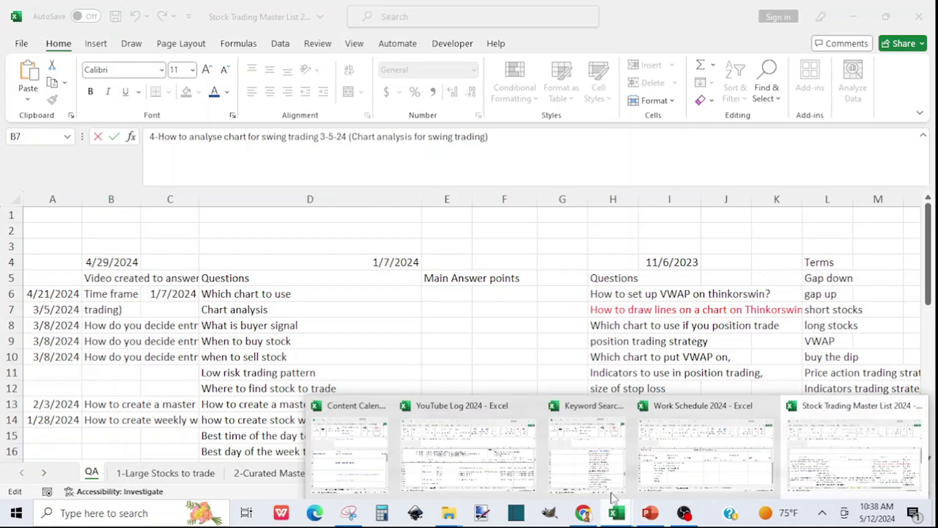
{"action": "mouse_move", "coordinate": [361, 473]}
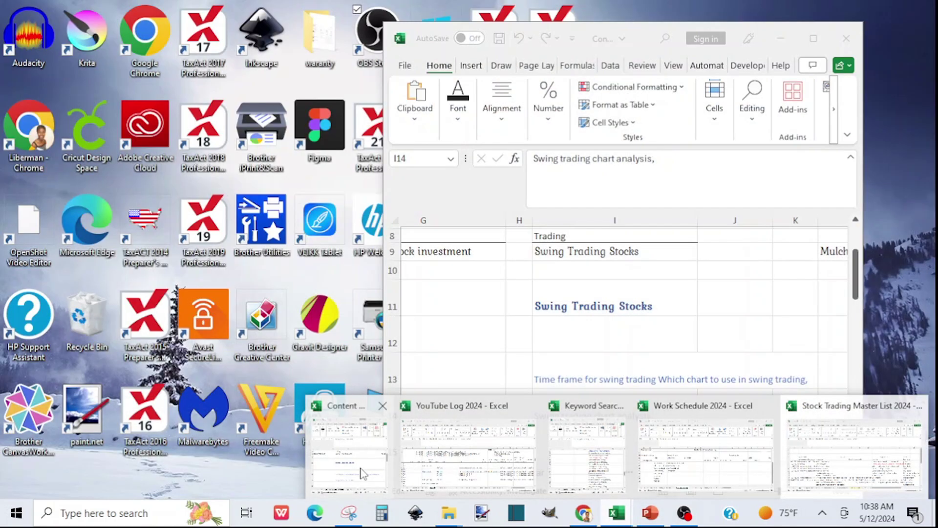
{"action": "left_click", "coordinate": [362, 473]}
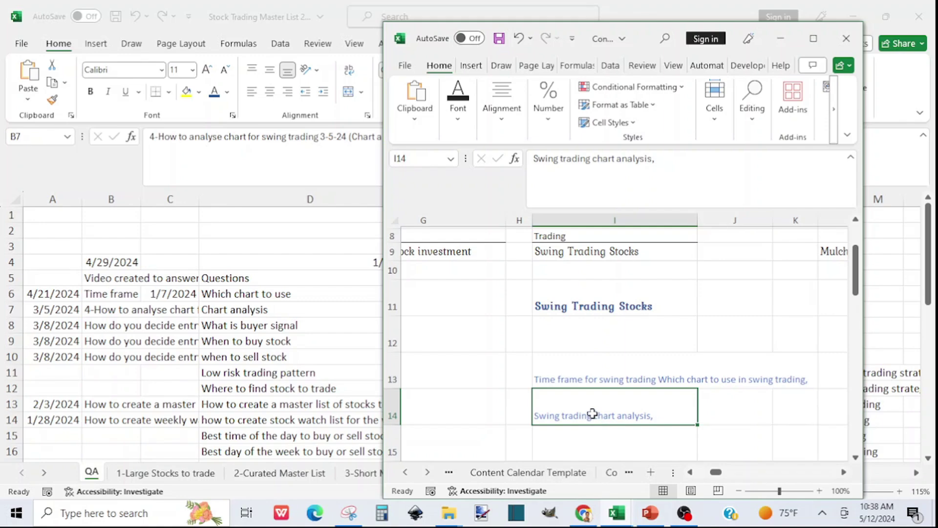
{"action": "key", "text": "ctrl+v"}
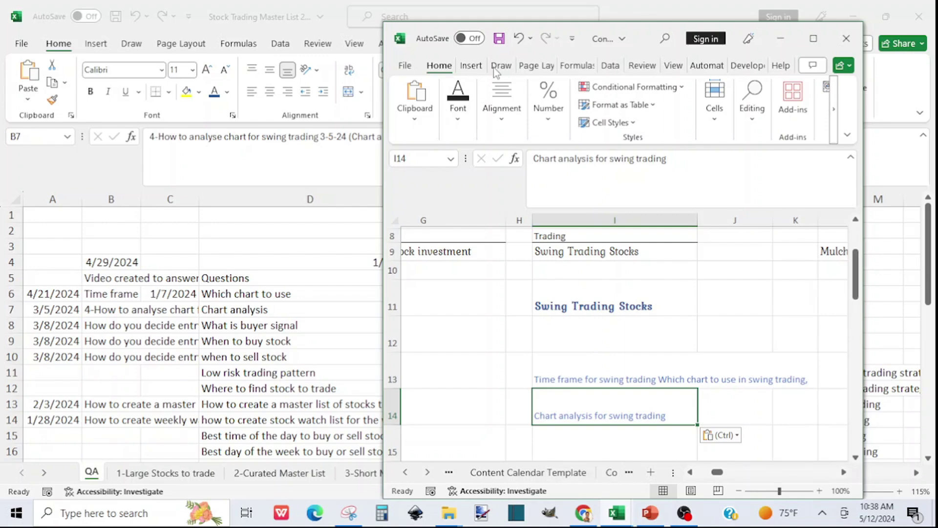
{"action": "left_click", "coordinate": [520, 39]}
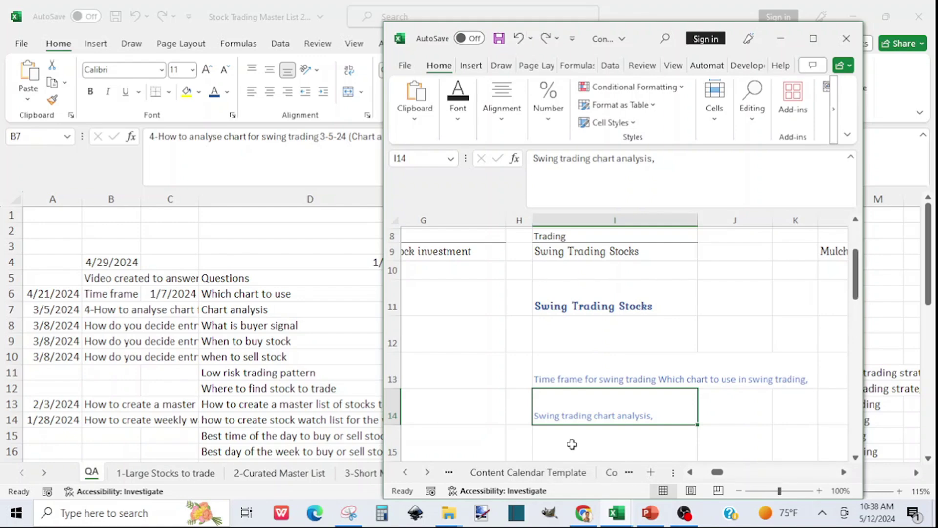
{"action": "mouse_move", "coordinate": [623, 518]}
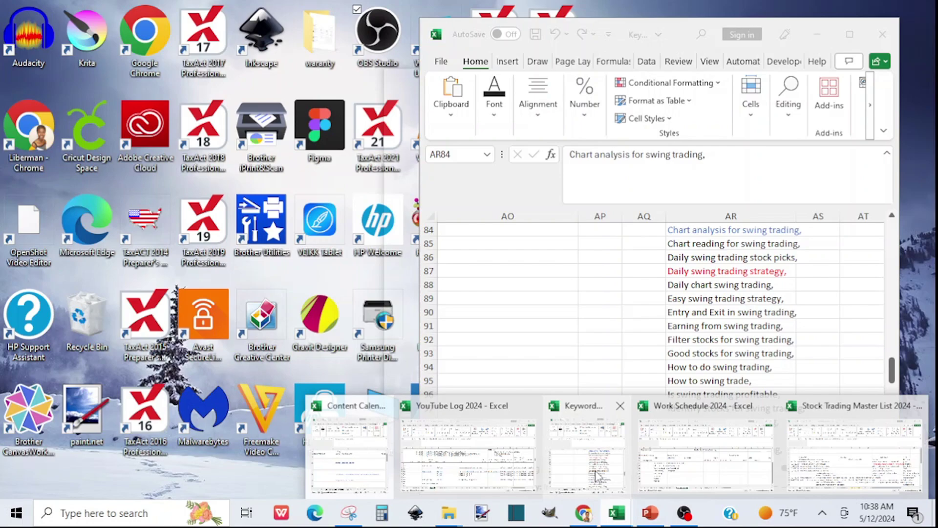
{"action": "left_click", "coordinate": [597, 477]}
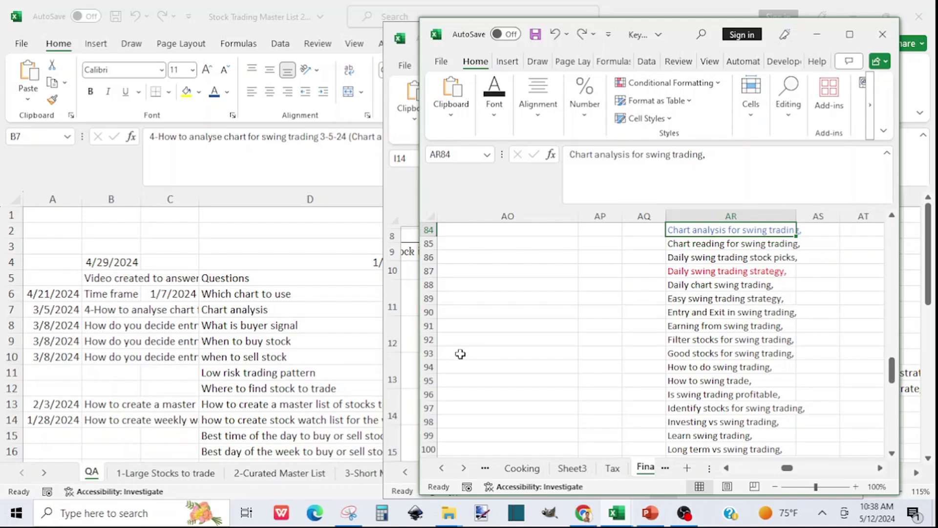
Enter 2024 in AT84 beside the 'Chart analysis for swing trading,' keyword.
{"action": "left_click", "coordinate": [892, 216]}
{"action": "left_click", "coordinate": [891, 216]}
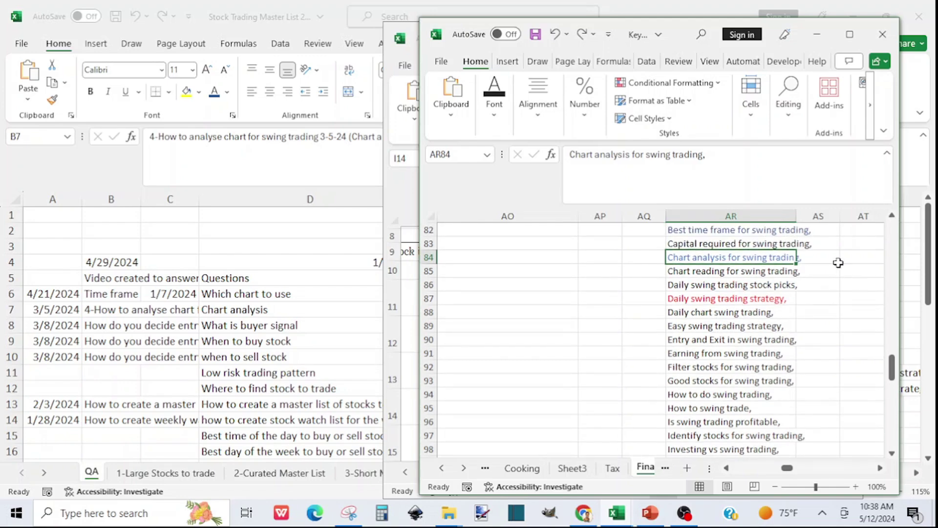
{"action": "left_click", "coordinate": [847, 259]}
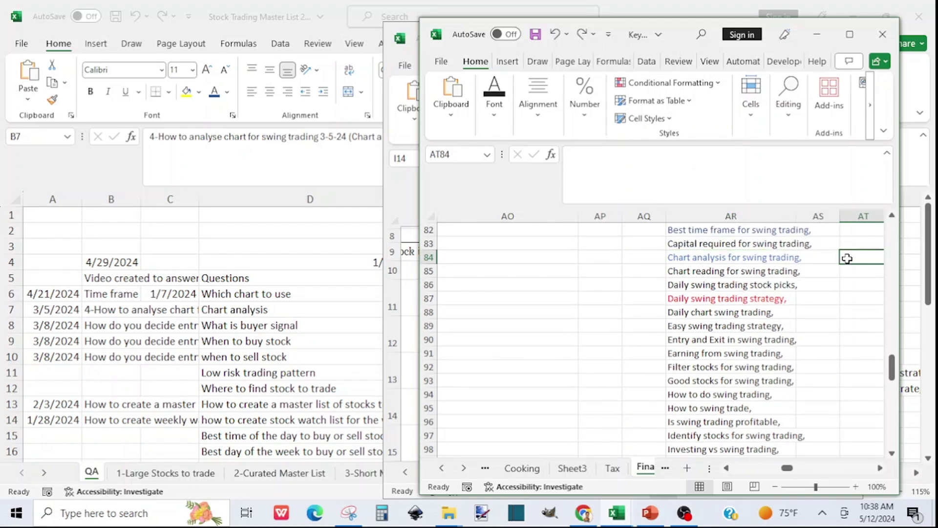
{"action": "type", "text": "2024"}
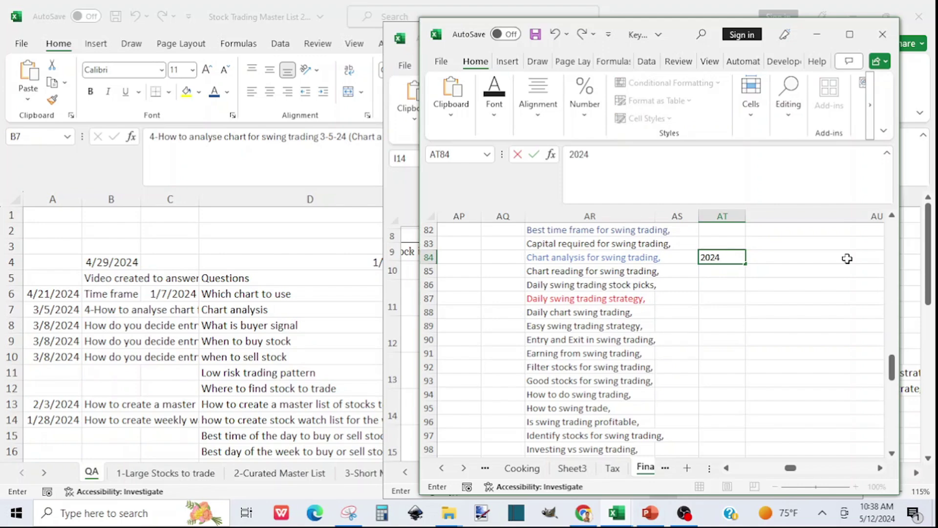
{"action": "left_click", "coordinate": [698, 326]}
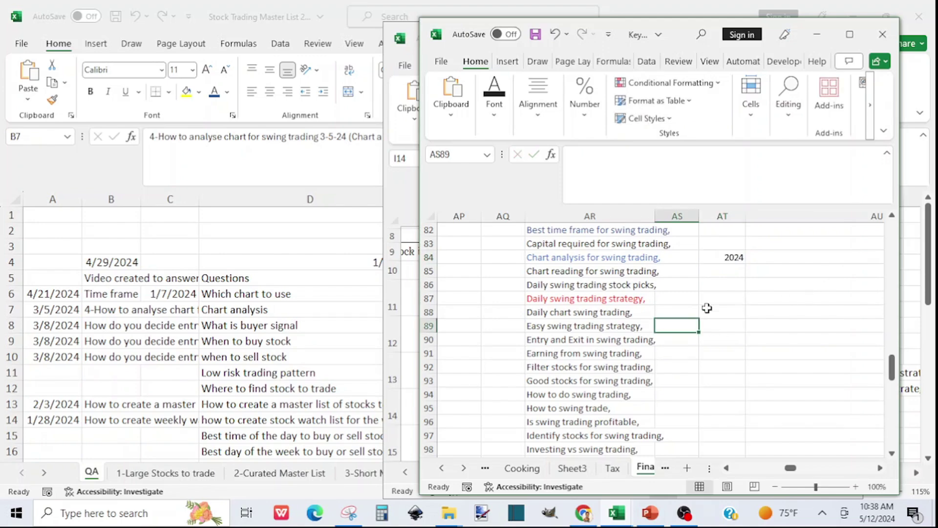
Glance at the Content Calendar, then return to the QA sheet's 3-8-24 entry in B8.
{"action": "left_click", "coordinate": [407, 377]}
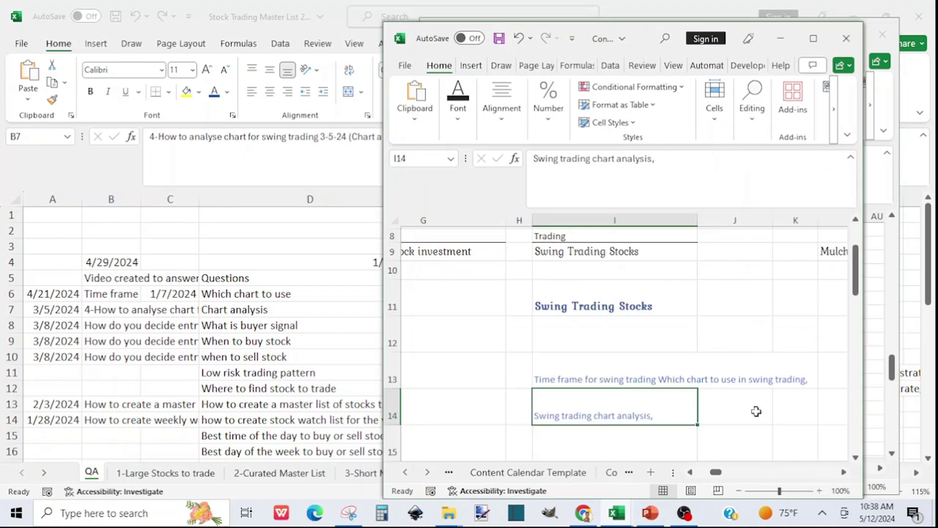
{"action": "scroll", "coordinate": [855, 457], "scroll_direction": "down", "scroll_amount": 2}
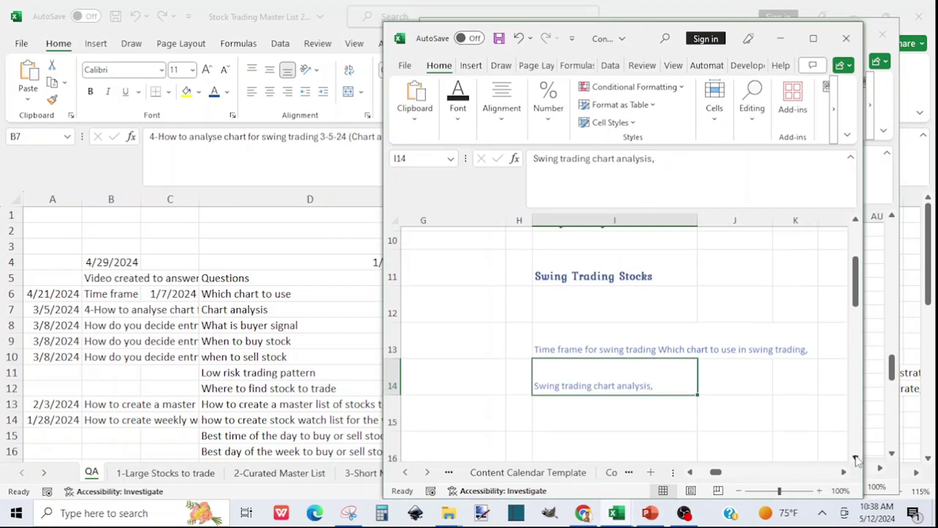
{"action": "left_click", "coordinate": [112, 330]}
{"action": "left_click", "coordinate": [113, 328]}
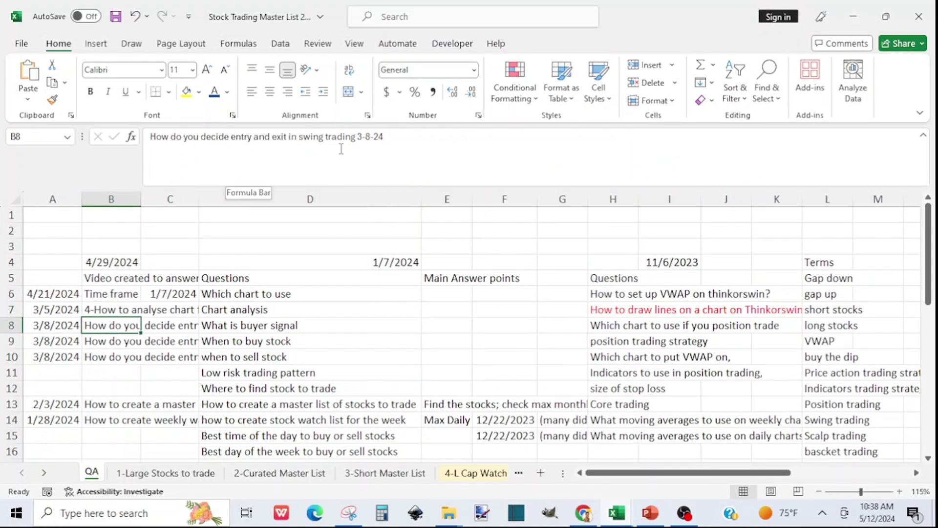
Copy the keyword 'How do you decide entry and exit in swing trading' from Keyword cell BQ11.
{"action": "left_click", "coordinate": [617, 519]}
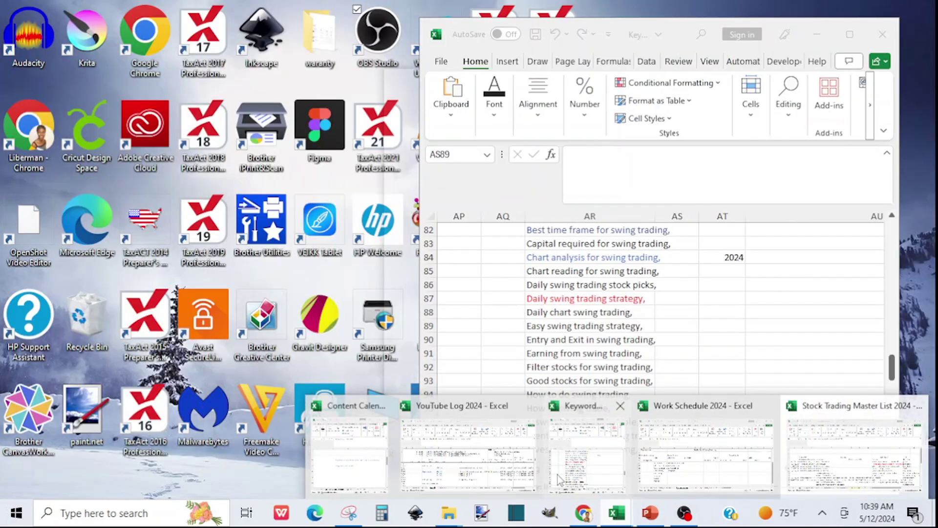
{"action": "left_click", "coordinate": [591, 452]}
{"action": "left_click_drag", "start_coordinate": [892, 367], "coordinate": [892, 238]}
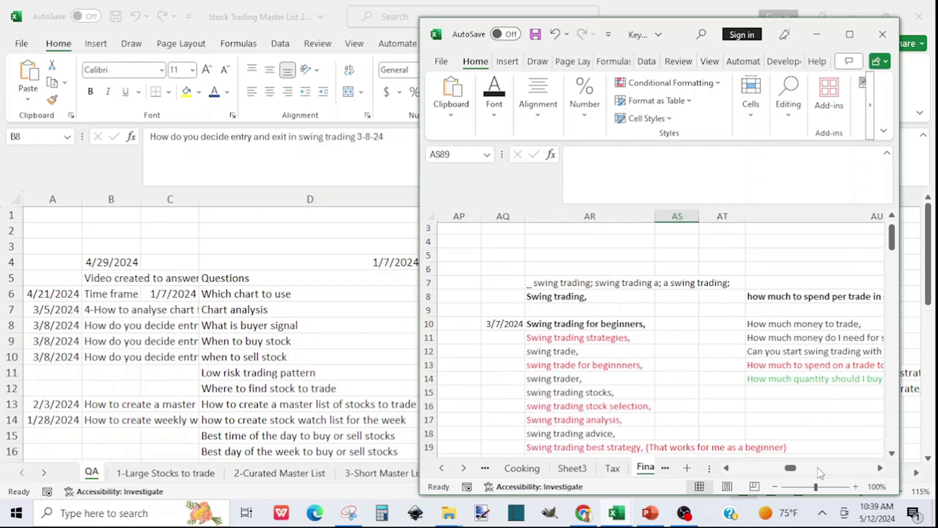
{"action": "left_click", "coordinate": [879, 469]}
{"action": "left_click", "coordinate": [879, 470]}
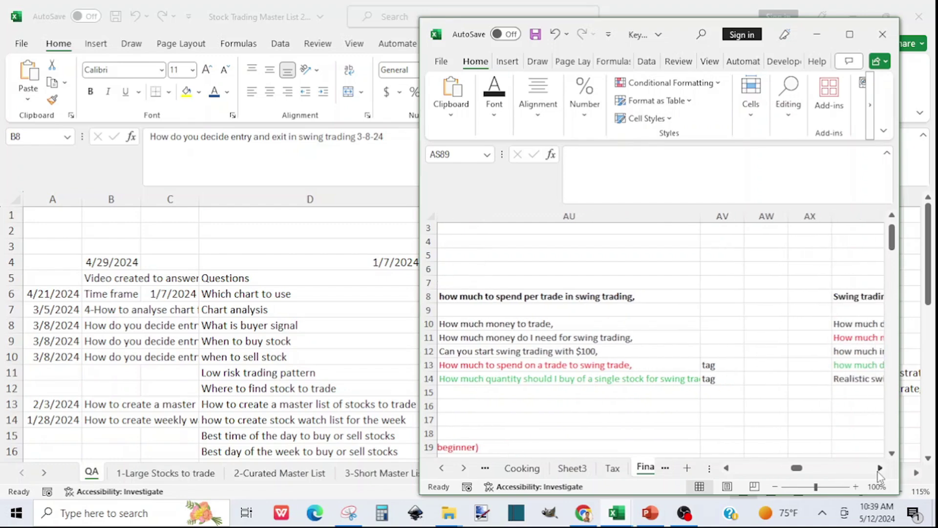
{"action": "left_click", "coordinate": [879, 469]}
{"action": "left_click", "coordinate": [879, 469]}
{"action": "left_click", "coordinate": [878, 469]}
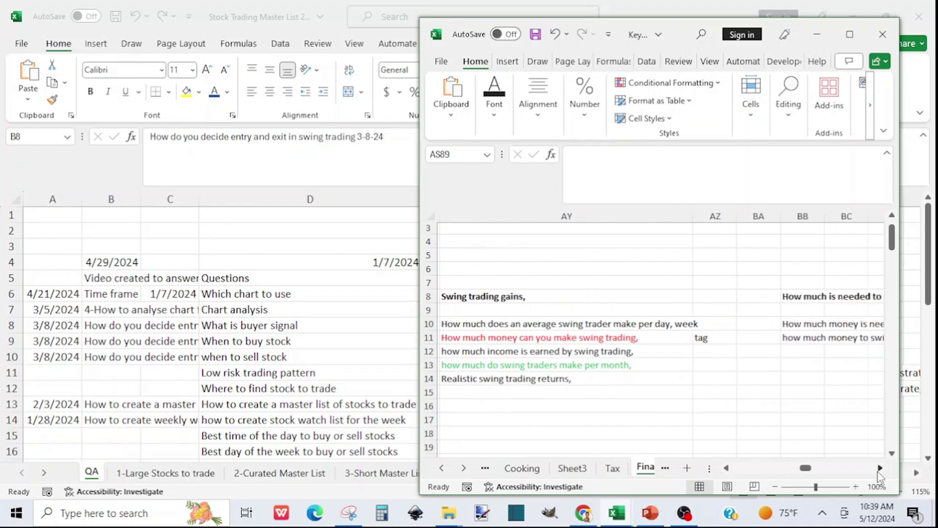
{"action": "left_click", "coordinate": [879, 469]}
{"action": "left_click", "coordinate": [879, 469]}
{"action": "left_click", "coordinate": [879, 469]}
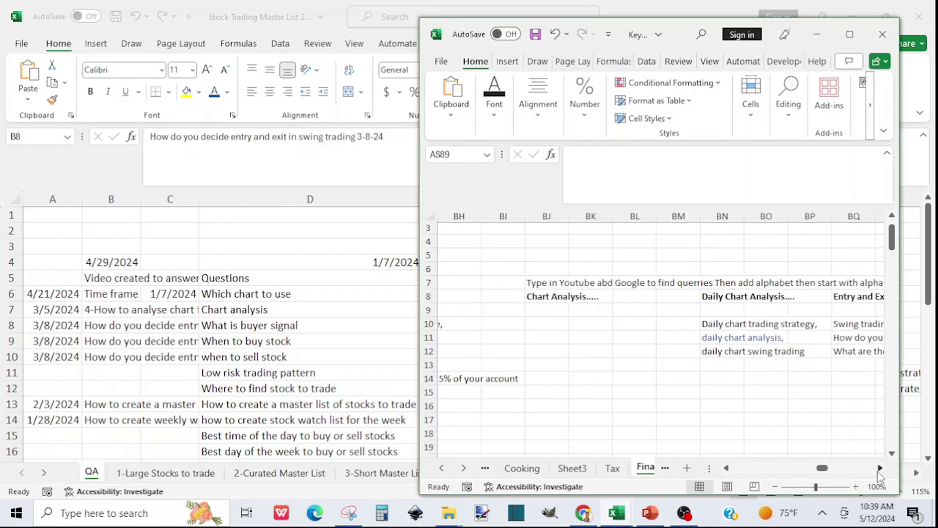
{"action": "left_click", "coordinate": [878, 469]}
{"action": "left_click", "coordinate": [879, 469]}
{"action": "left_click", "coordinate": [879, 469]}
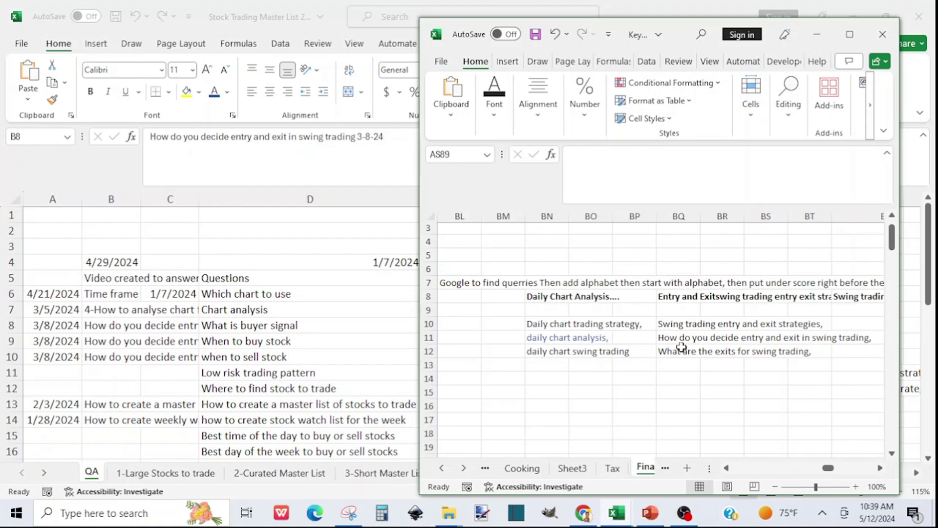
{"action": "left_click", "coordinate": [668, 338]}
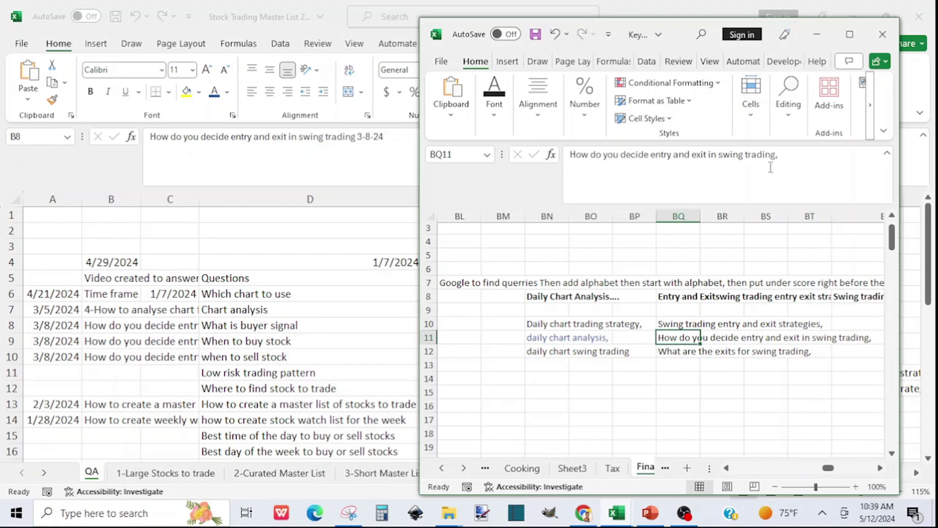
{"action": "left_click_drag", "start_coordinate": [776, 155], "coordinate": [479, 151]}
{"action": "key", "text": "ctrl+c"}
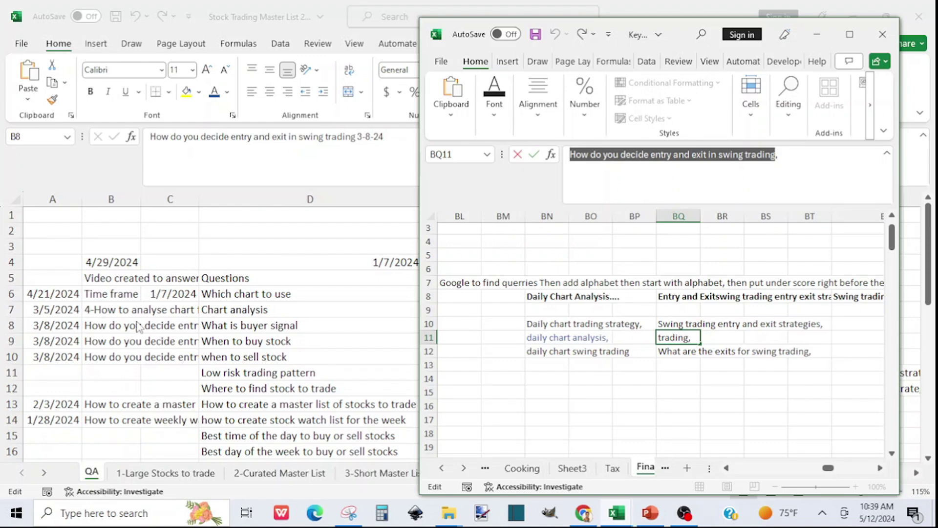
Paste the keyword into Content Calendar cell I15, below the chart analysis line.
{"action": "left_click", "coordinate": [617, 513]}
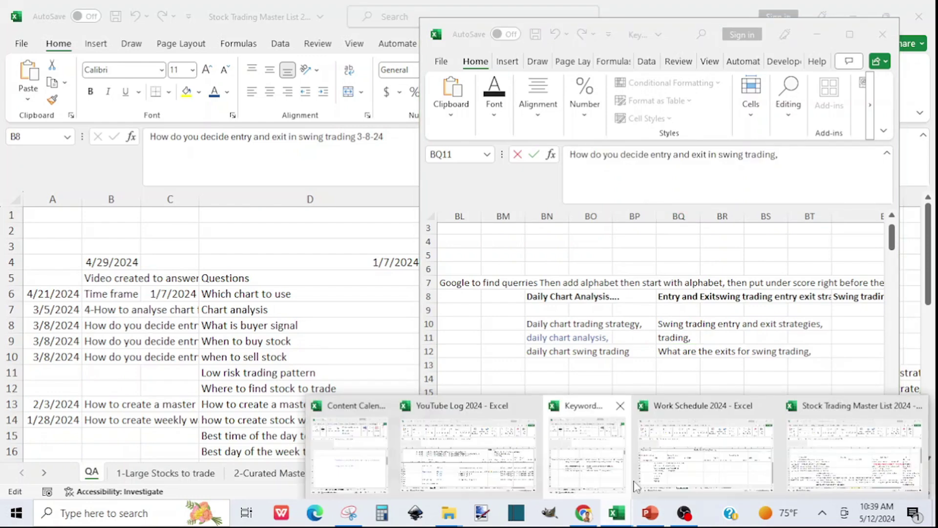
{"action": "left_click", "coordinate": [327, 463]}
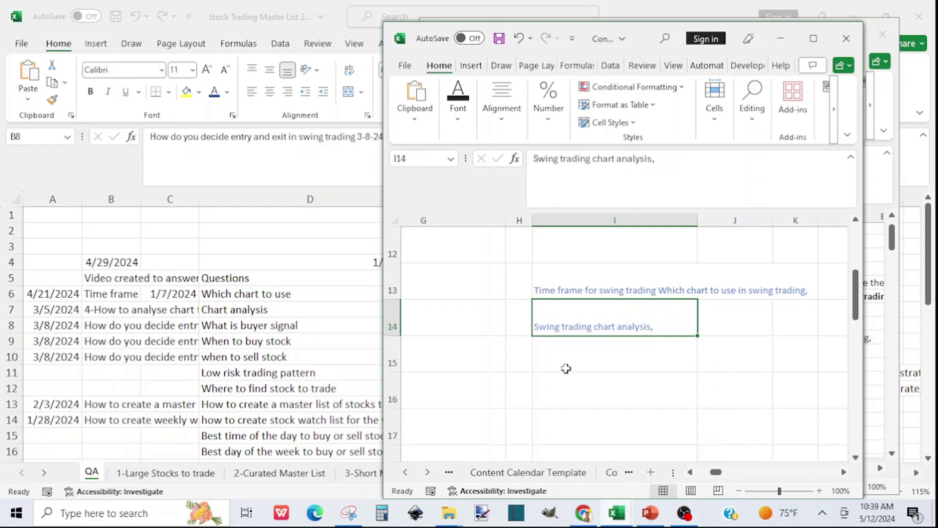
{"action": "left_click", "coordinate": [566, 360]}
{"action": "key", "text": "ctrl+v"}
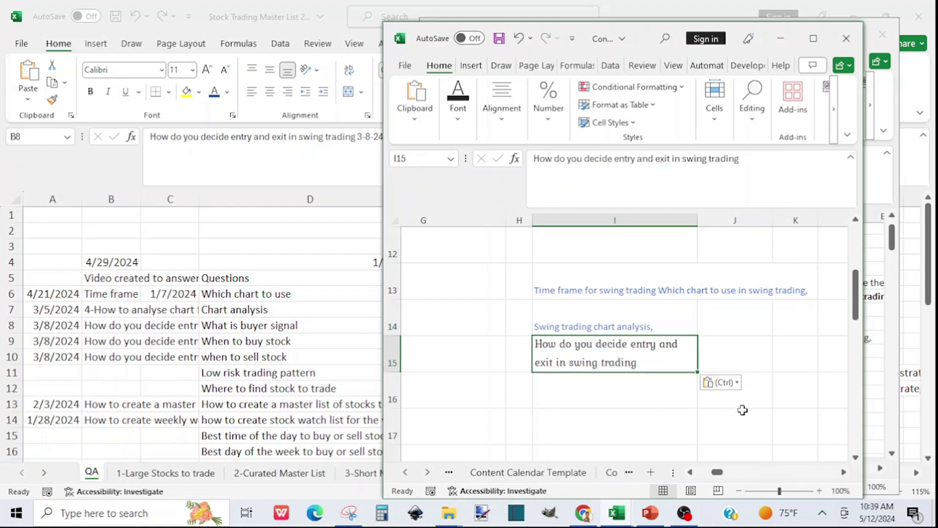
{"action": "left_click", "coordinate": [874, 368]}
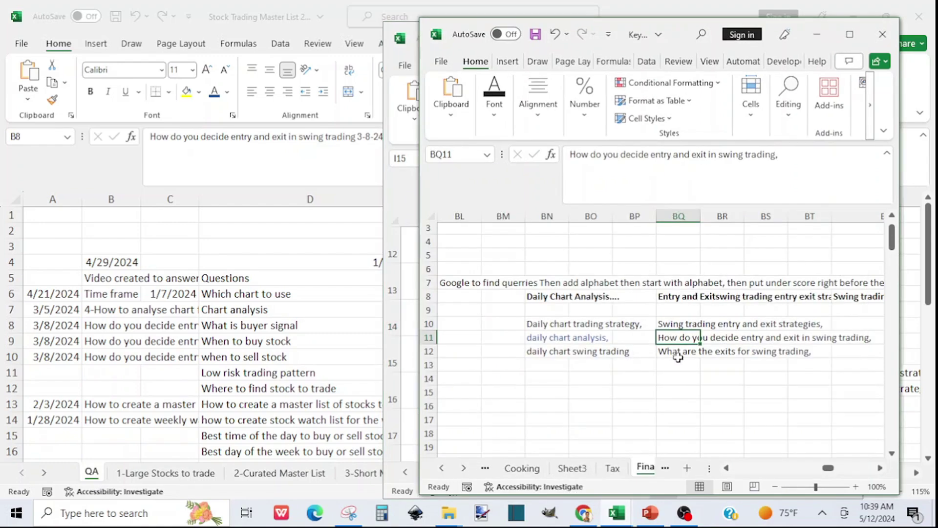
{"action": "left_click", "coordinate": [679, 392]}
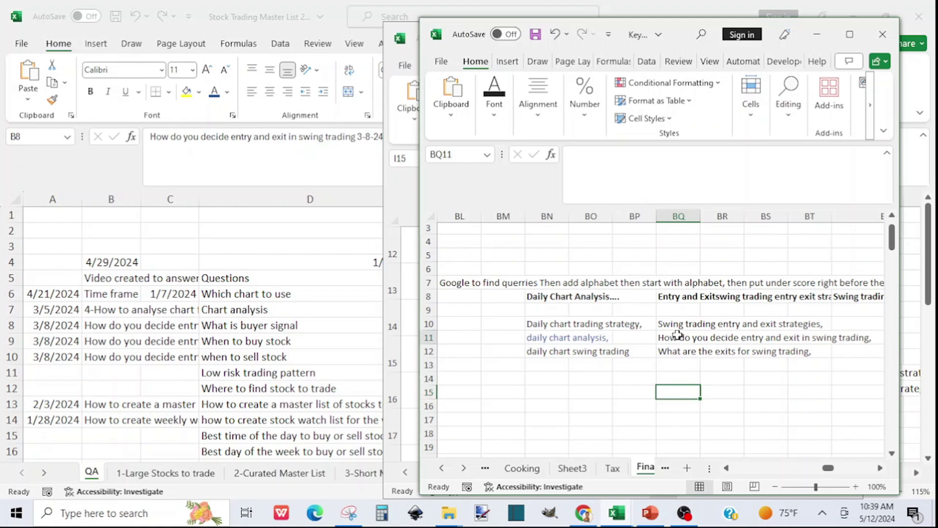
Colour the BQ11 keyword blue and widen column BQ to fit it.
{"action": "left_click", "coordinate": [677, 334]}
{"action": "left_click", "coordinate": [496, 100]}
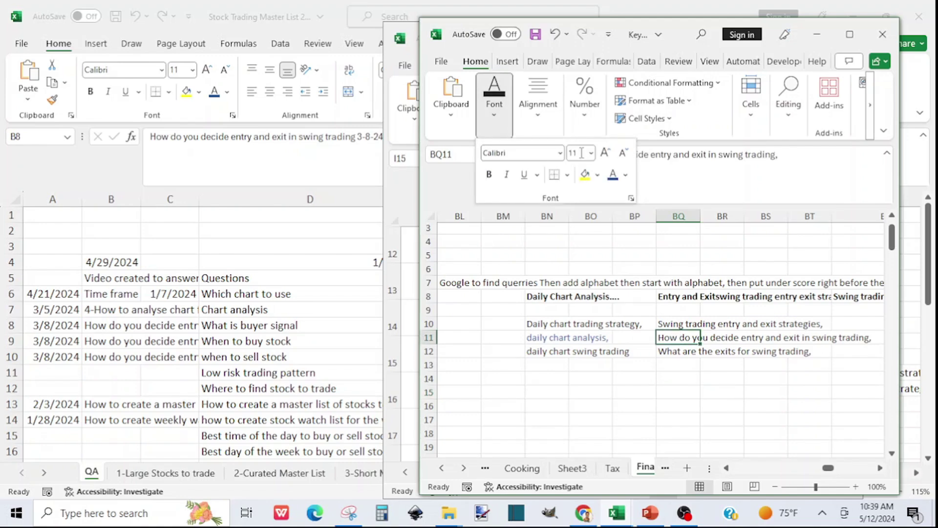
{"action": "left_click", "coordinate": [612, 177]}
{"action": "left_click", "coordinate": [857, 341]}
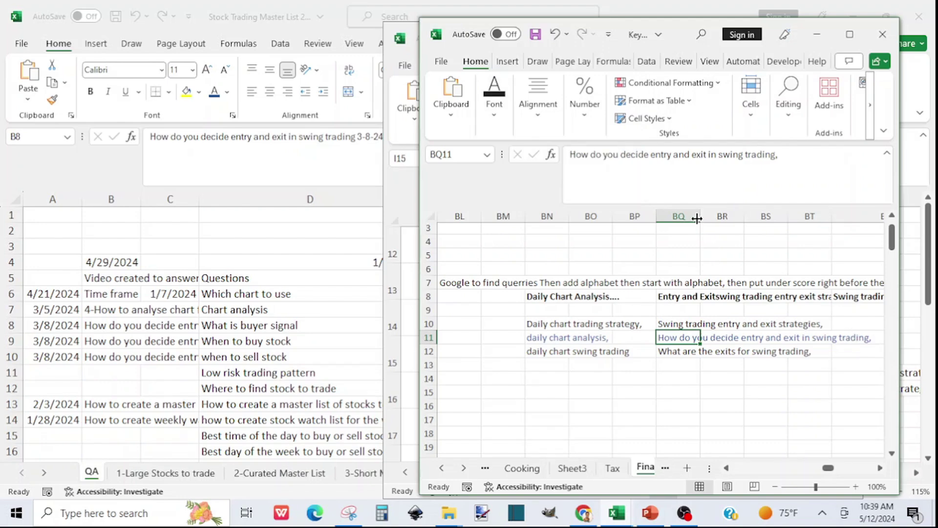
{"action": "left_click_drag", "start_coordinate": [700, 216], "coordinate": [872, 235]}
Enter 2024 in BR11, then check the B9 video entry in Stock Trading Master List.
{"action": "left_click", "coordinate": [879, 339]}
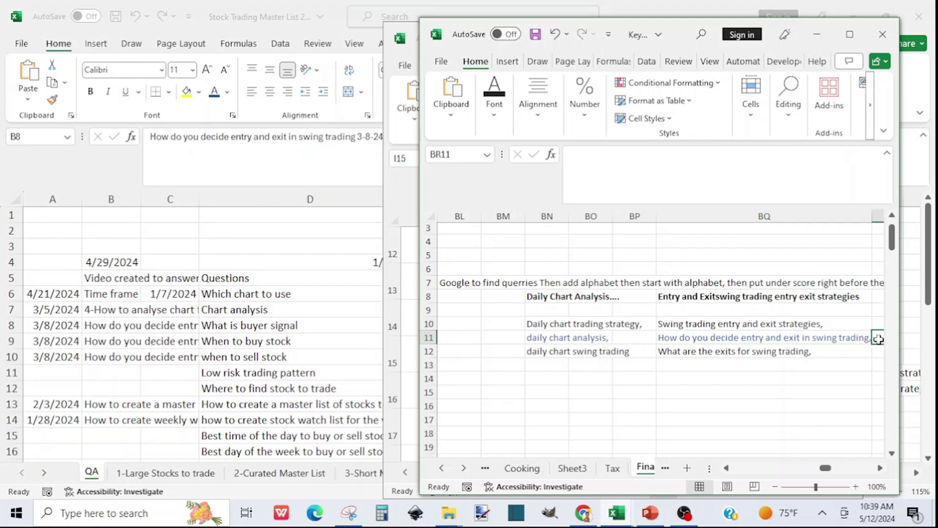
{"action": "type", "text": "2024"}
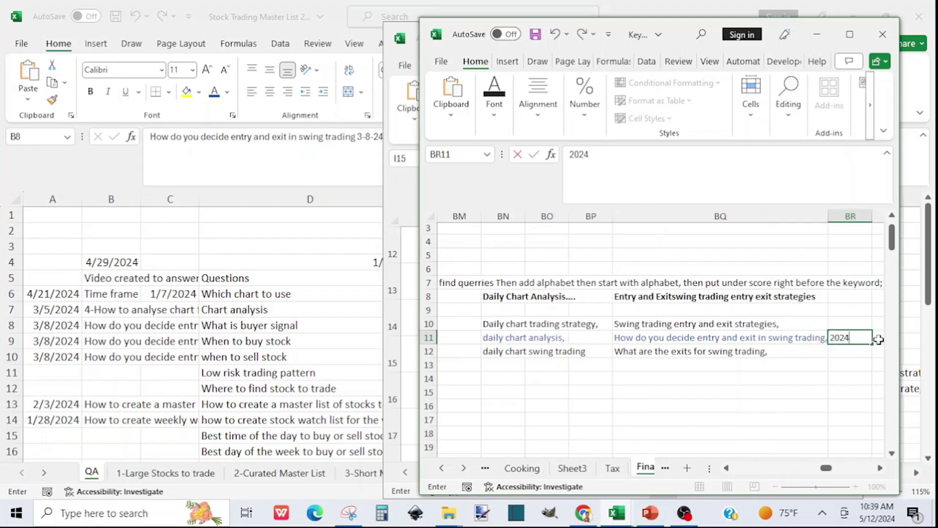
{"action": "key", "text": "Return"}
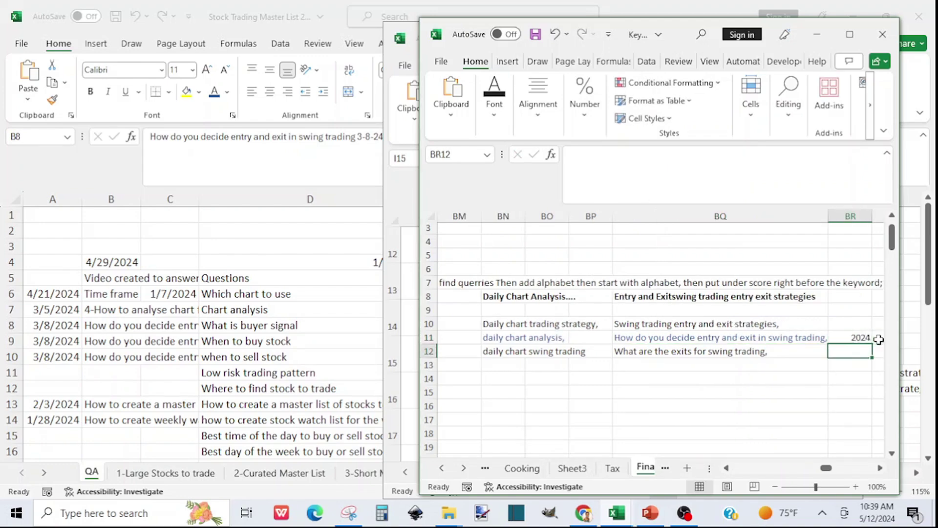
{"action": "left_click", "coordinate": [133, 342]}
{"action": "left_click", "coordinate": [119, 342]}
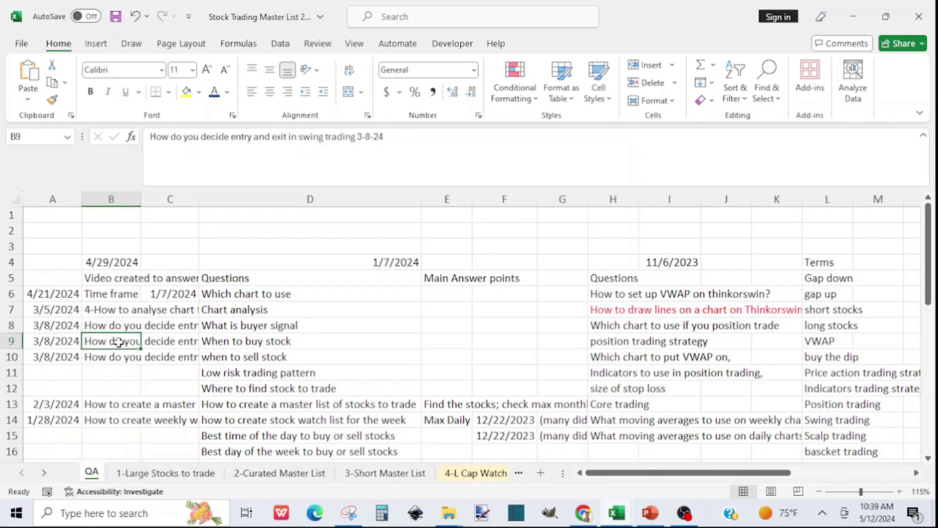
{"action": "left_click", "coordinate": [95, 323]}
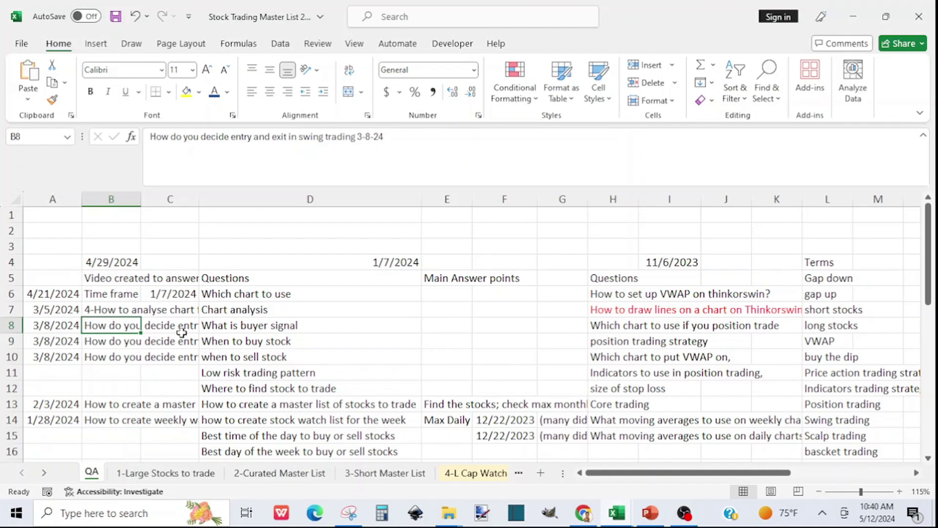
{"action": "left_click", "coordinate": [92, 358]}
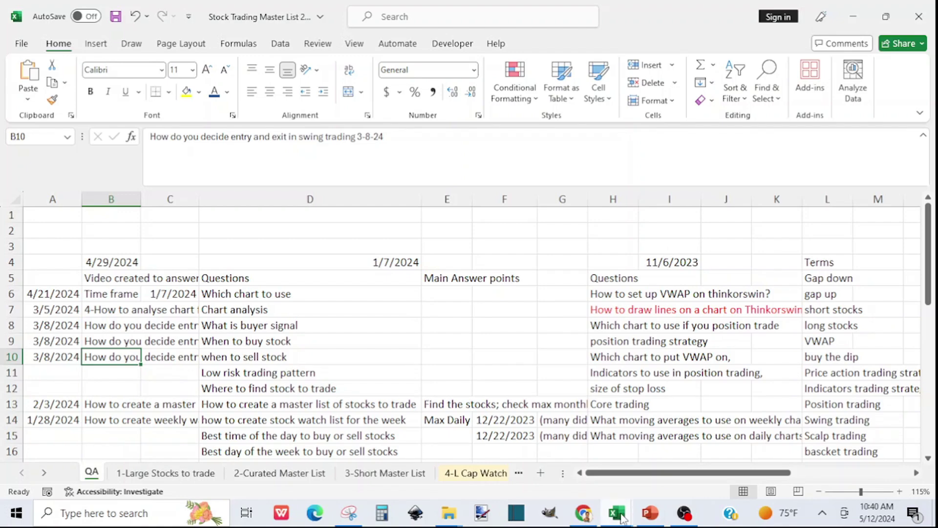
{"action": "mouse_move", "coordinate": [618, 514]}
{"action": "mouse_move", "coordinate": [612, 472]}
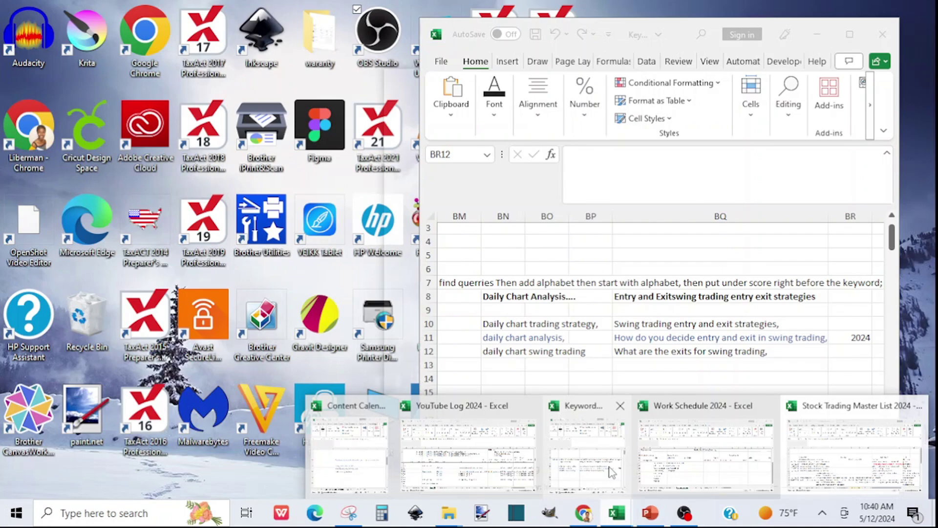
Check the exits keyword in Keyword cell BQ12, then return to the Stock Trading Master List.
{"action": "left_click", "coordinate": [612, 471]}
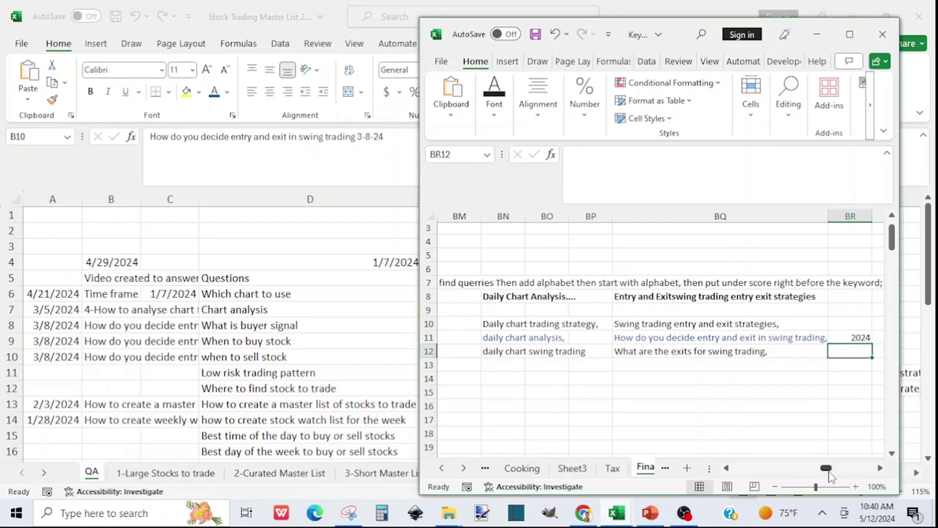
{"action": "left_click", "coordinate": [716, 355]}
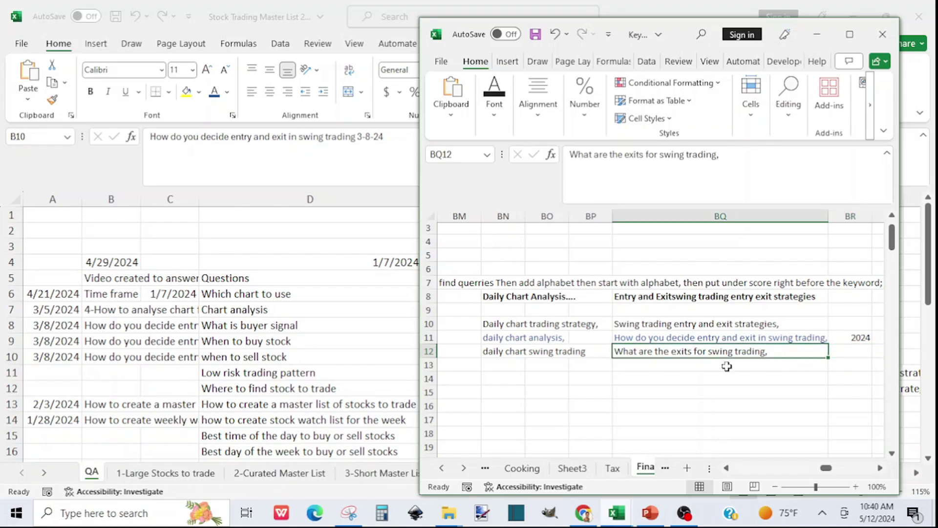
{"action": "left_click", "coordinate": [880, 467]}
{"action": "left_click", "coordinate": [880, 467]}
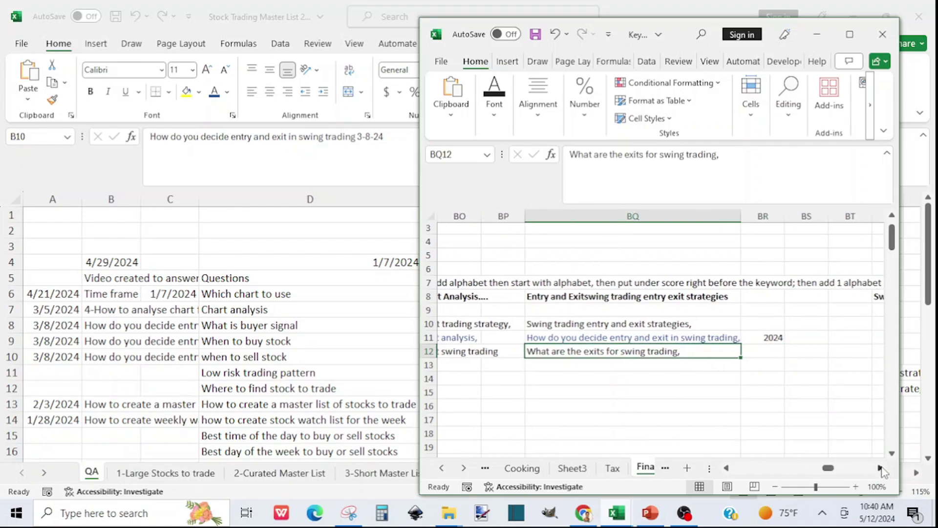
{"action": "left_click", "coordinate": [880, 468]}
{"action": "left_click", "coordinate": [880, 467]}
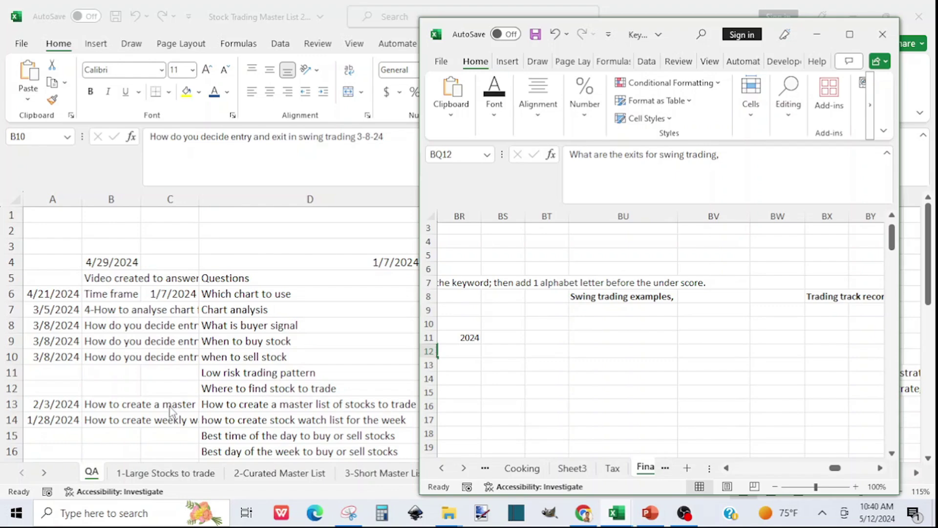
{"action": "left_click", "coordinate": [99, 407]}
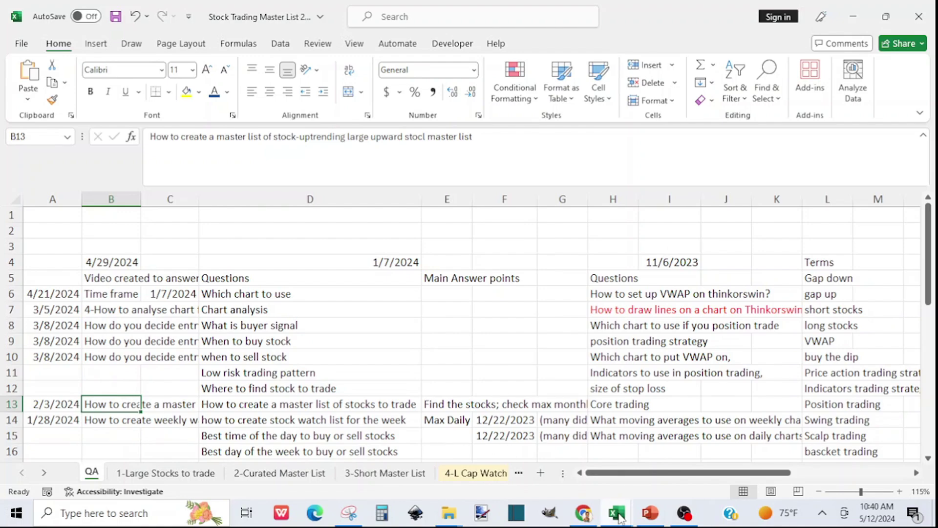
{"action": "mouse_move", "coordinate": [619, 517]}
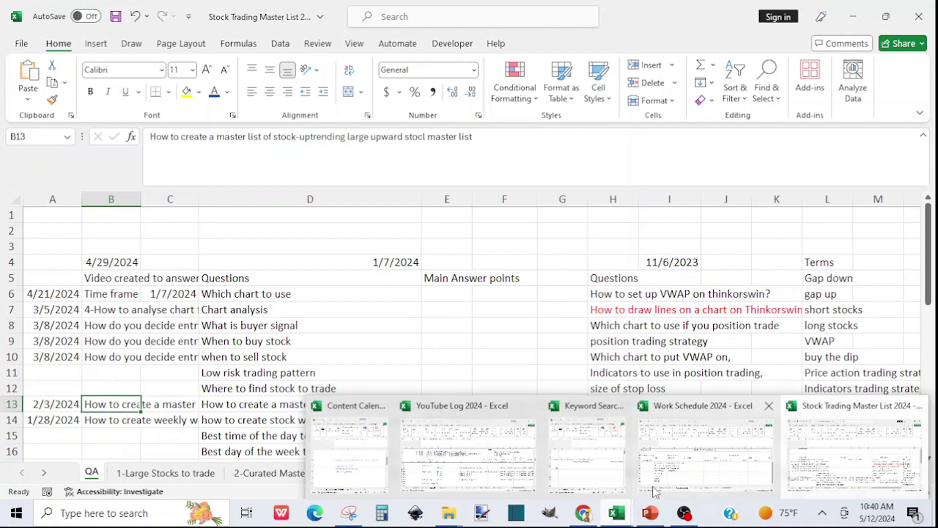
{"action": "mouse_move", "coordinate": [655, 491]}
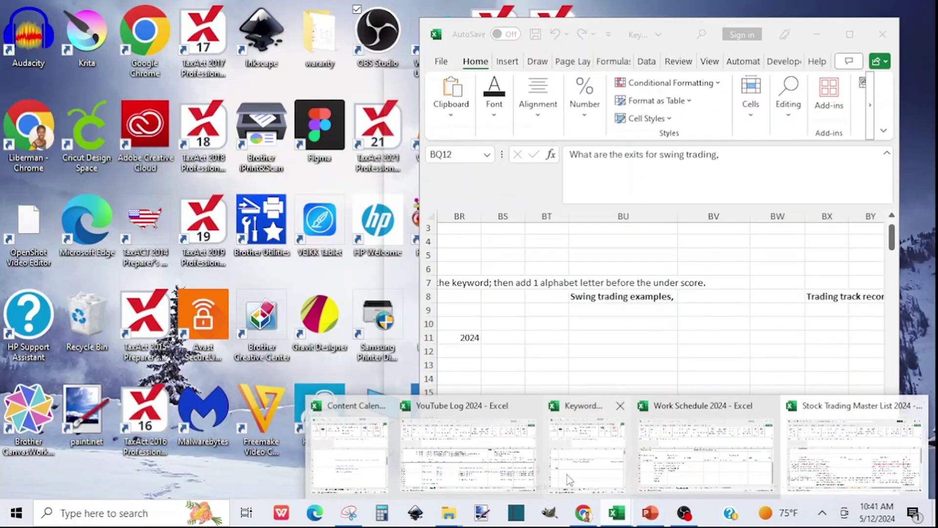
{"action": "left_click", "coordinate": [567, 474]}
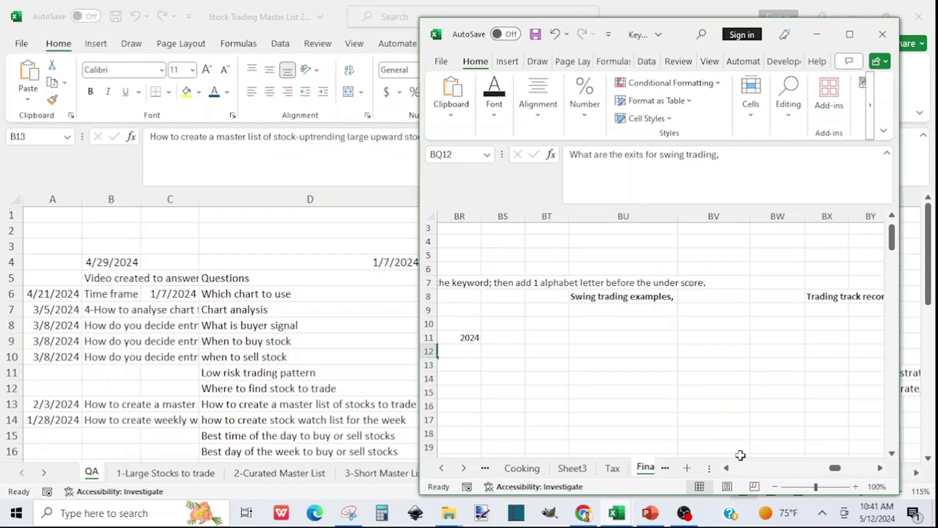
{"action": "left_click_drag", "start_coordinate": [728, 470], "coordinate": [728, 470]}
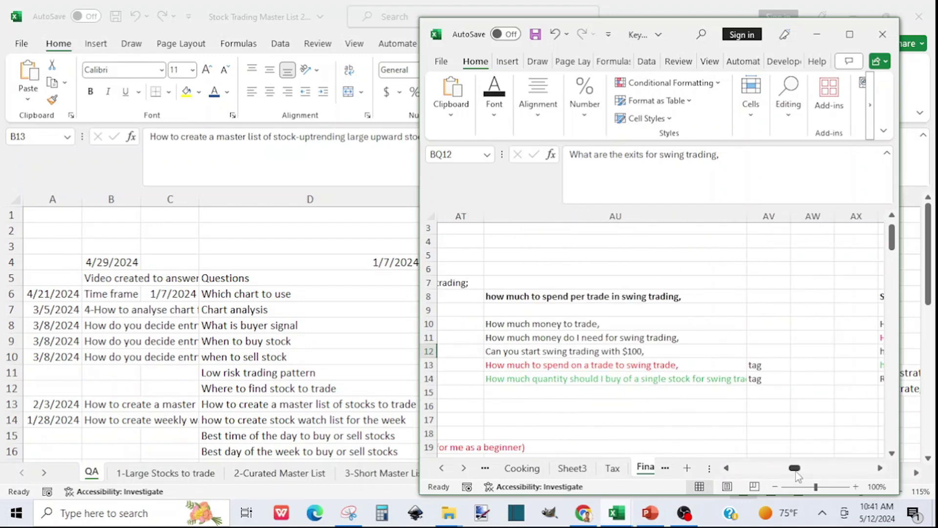
{"action": "left_click_drag", "start_coordinate": [796, 471], "coordinate": [862, 469]}
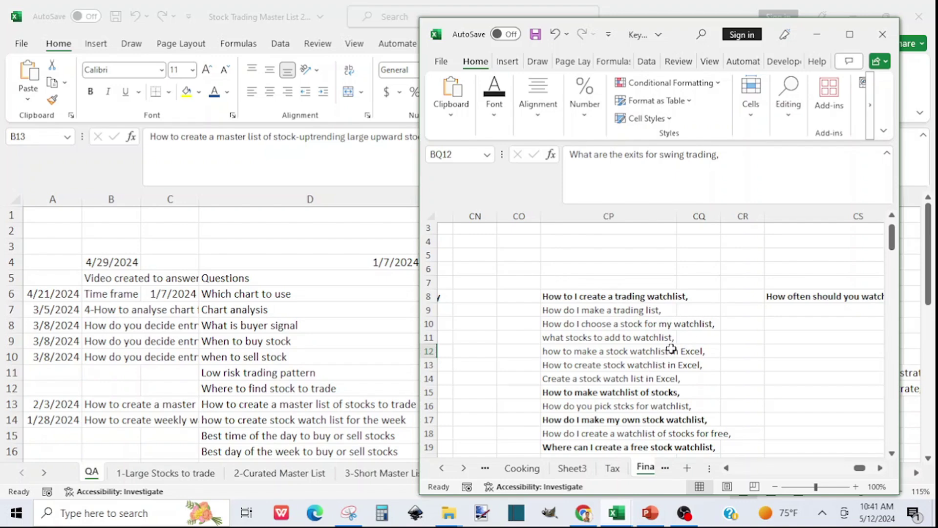
{"action": "left_click", "coordinate": [697, 351]}
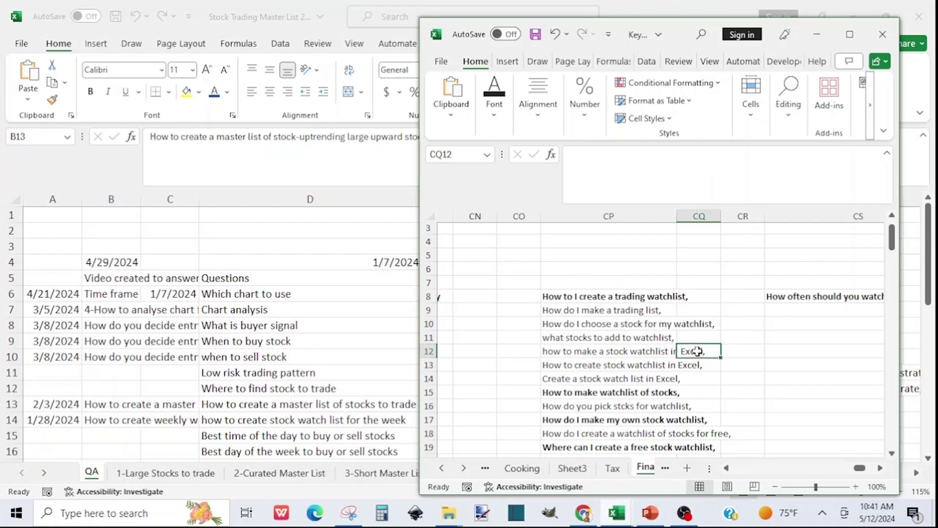
{"action": "key", "text": "Down"}
{"action": "key", "text": "Down"}
{"action": "key", "text": "Down"}
{"action": "key", "text": "Down"}
{"action": "key", "text": "Down"}
{"action": "key", "text": "Down"}
{"action": "key", "text": "Down"}
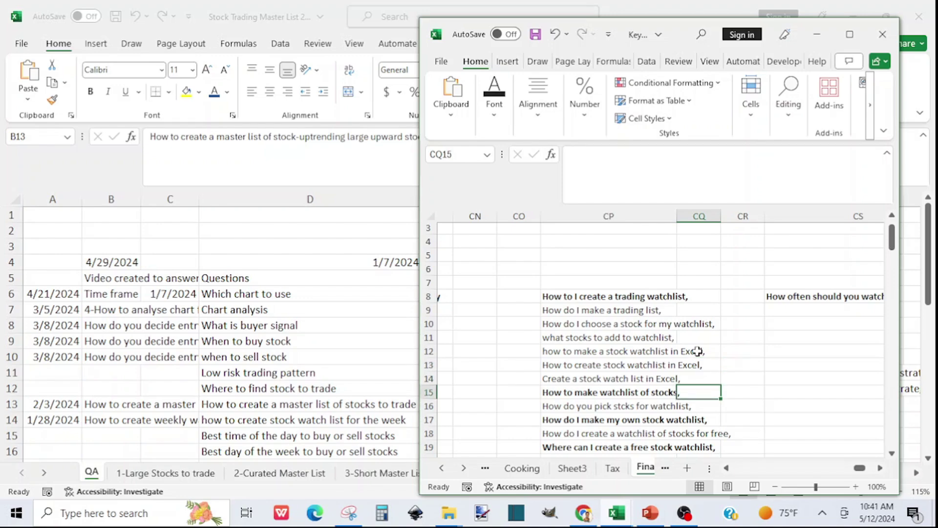
{"action": "key", "text": "Down"}
{"action": "key", "text": "Down"}
{"action": "key", "text": "Down"}
{"action": "key", "text": "Down"}
{"action": "key", "text": "Down"}
{"action": "key", "text": "Down"}
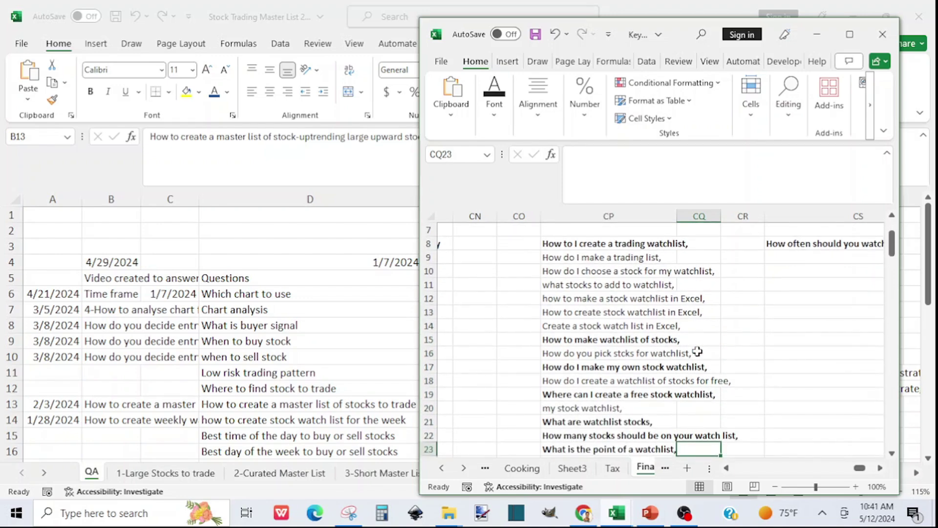
{"action": "key", "text": "Up"}
{"action": "key", "text": "Up"}
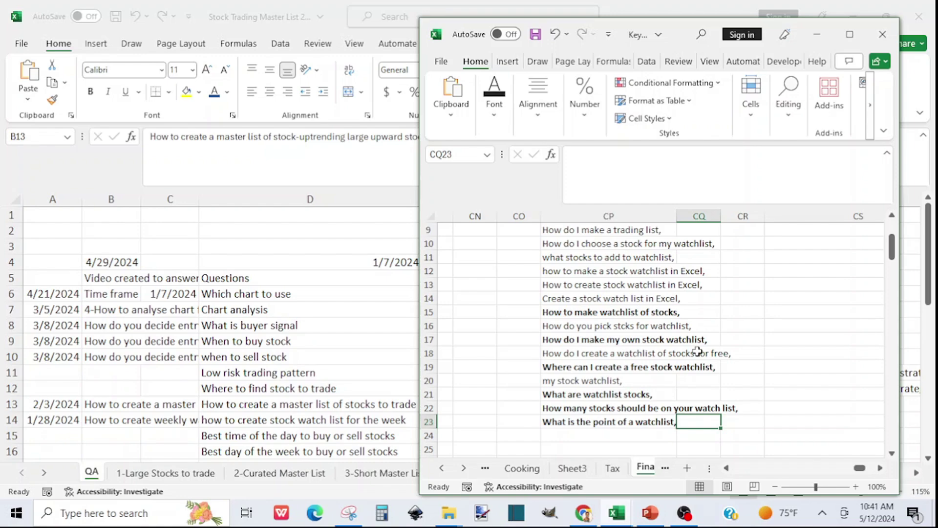
{"action": "key", "text": "Up"}
{"action": "key", "text": "Up"}
{"action": "key", "text": "Up"}
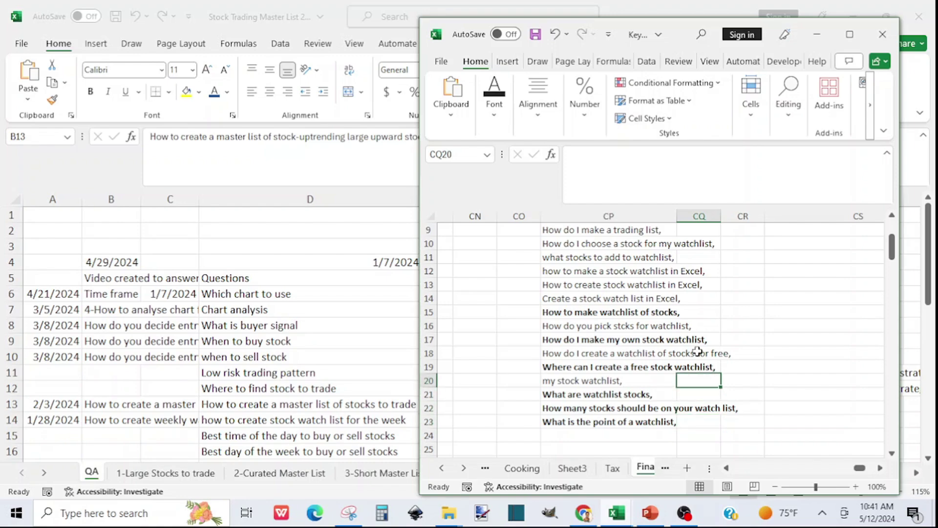
{"action": "key", "text": "Up"}
{"action": "key", "text": "Up"}
{"action": "key", "text": "Up"}
{"action": "key", "text": "Up"}
{"action": "key", "text": "Up"}
{"action": "key", "text": "Up"}
{"action": "key", "text": "Up"}
{"action": "key", "text": "Up"}
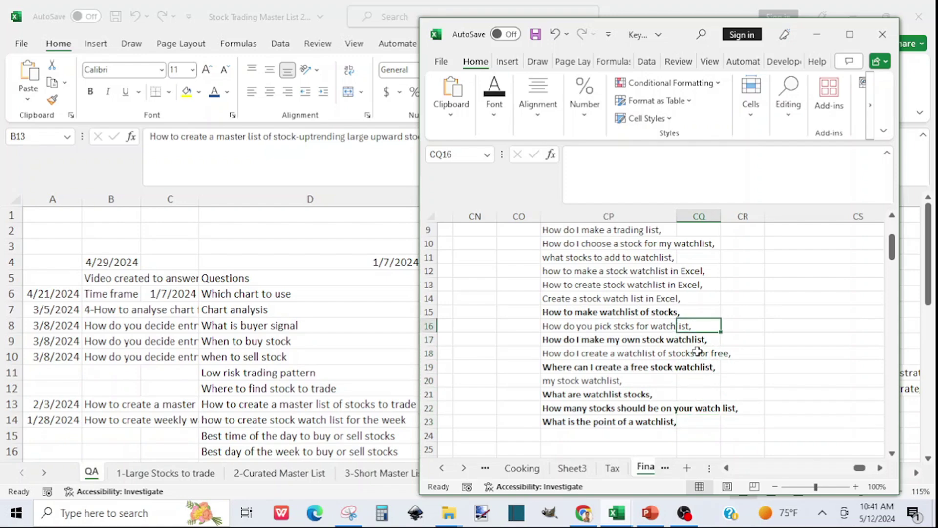
{"action": "key", "text": "Up"}
{"action": "key", "text": "Up"}
{"action": "key", "text": "Up"}
{"action": "key", "text": "Up"}
{"action": "key", "text": "Up"}
{"action": "key", "text": "Up"}
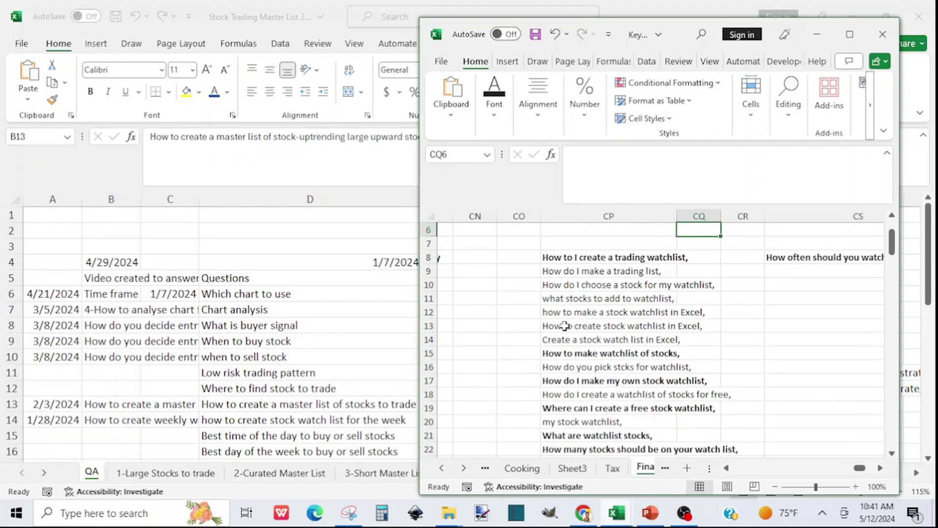
{"action": "left_click", "coordinate": [564, 326]}
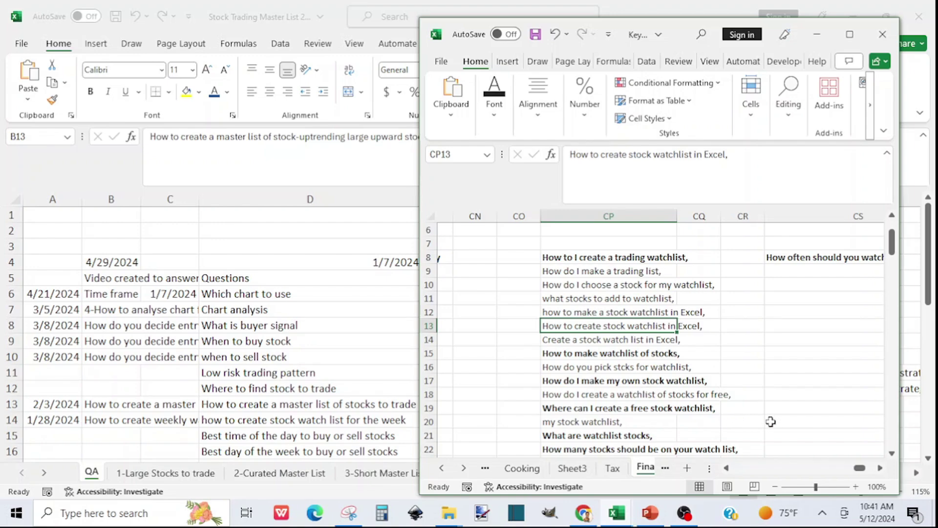
{"action": "left_click", "coordinate": [881, 468]}
{"action": "left_click", "coordinate": [881, 469]}
{"action": "left_click", "coordinate": [881, 468]}
{"action": "left_click", "coordinate": [881, 468]}
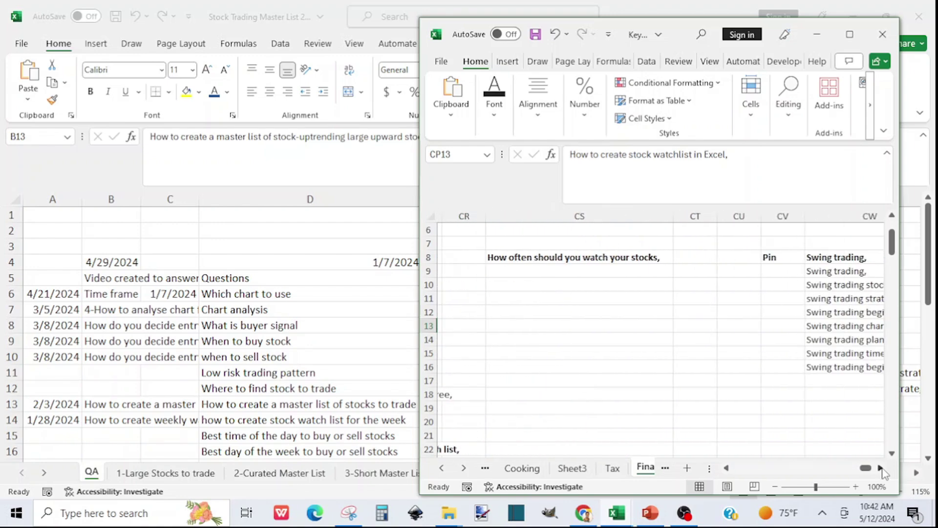
{"action": "left_click", "coordinate": [881, 469]}
{"action": "left_click", "coordinate": [882, 468]}
{"action": "left_click", "coordinate": [881, 468]}
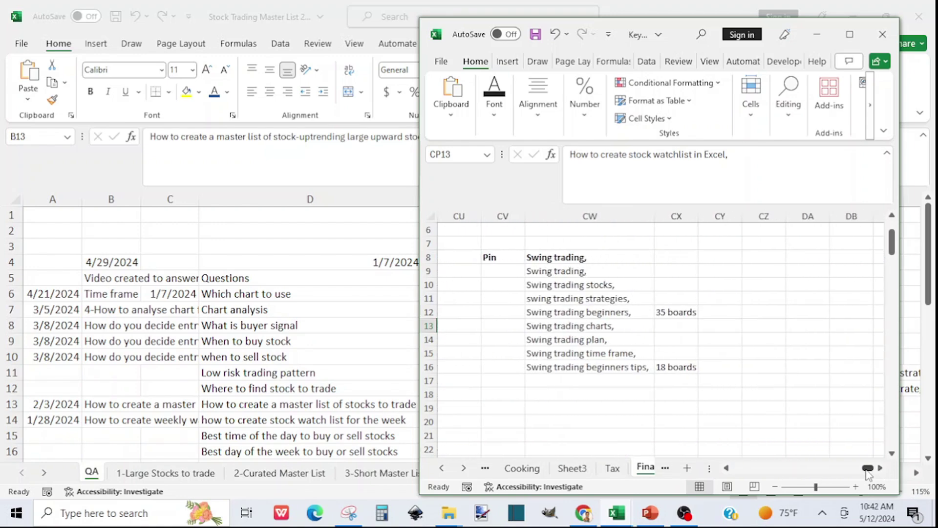
{"action": "left_click_drag", "start_coordinate": [868, 474], "coordinate": [788, 471]}
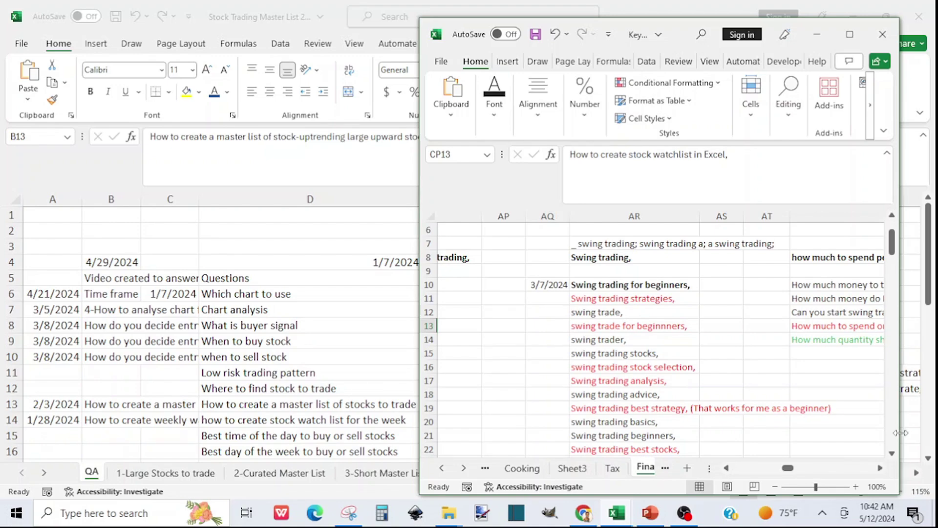
{"action": "left_click_drag", "start_coordinate": [895, 454], "coordinate": [895, 455]}
Select 'Swing trading large cap stocks' and page down through the column AR keyword list.
{"action": "left_click", "coordinate": [592, 354]}
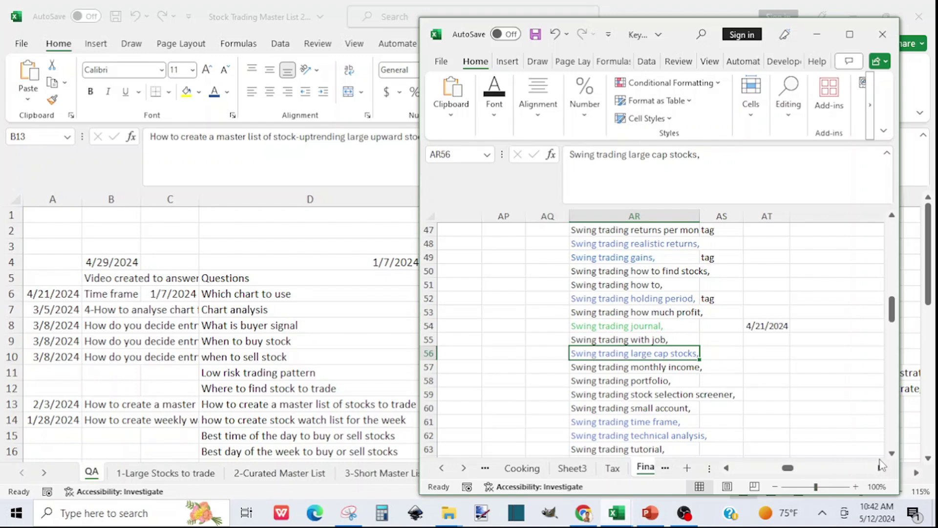
{"action": "left_click", "coordinate": [892, 455]}
{"action": "left_click", "coordinate": [891, 454]}
{"action": "left_click", "coordinate": [891, 454]}
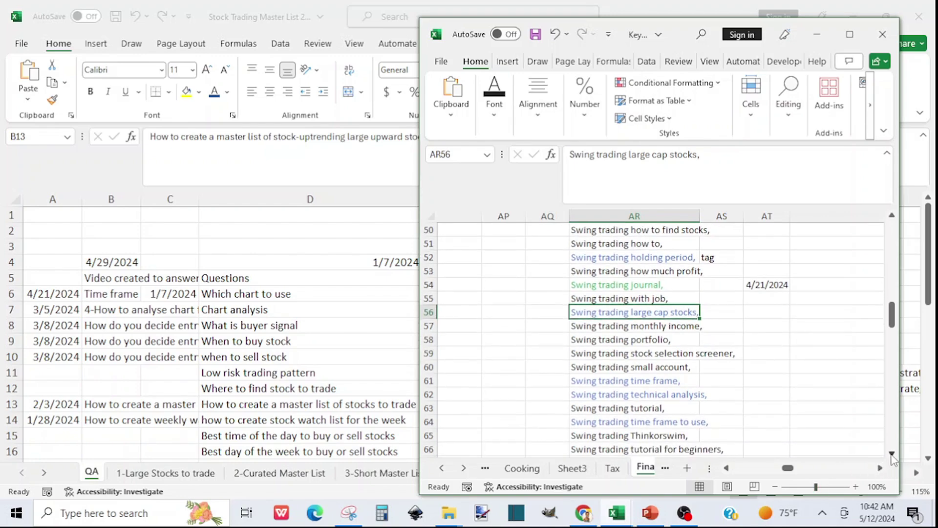
{"action": "left_click", "coordinate": [892, 454]}
{"action": "left_click", "coordinate": [891, 454]}
{"action": "left_click", "coordinate": [892, 454]}
{"action": "scroll", "coordinate": [891, 454], "scroll_direction": "down", "scroll_amount": 1}
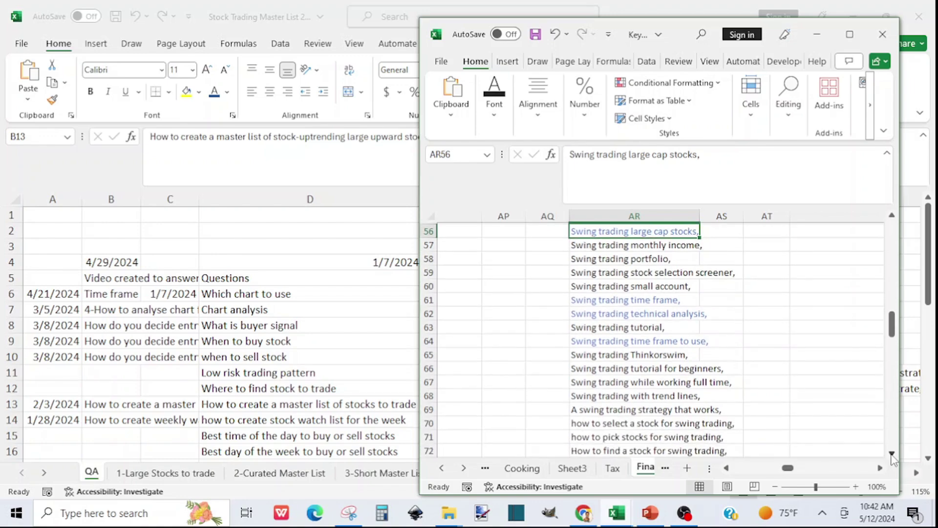
{"action": "left_click", "coordinate": [892, 455]}
{"action": "left_click", "coordinate": [891, 455]}
{"action": "left_click", "coordinate": [892, 455]}
{"action": "left_click", "coordinate": [892, 455]}
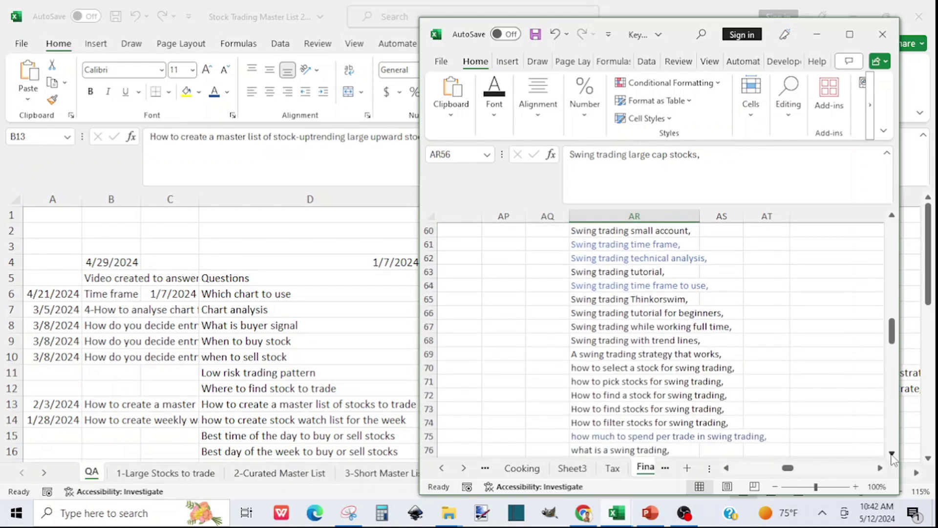
{"action": "left_click", "coordinate": [891, 454]}
{"action": "left_click", "coordinate": [892, 455]}
{"action": "left_click", "coordinate": [892, 454]}
{"action": "left_click", "coordinate": [892, 455]}
{"action": "left_click", "coordinate": [892, 454]}
{"action": "left_click", "coordinate": [891, 455]}
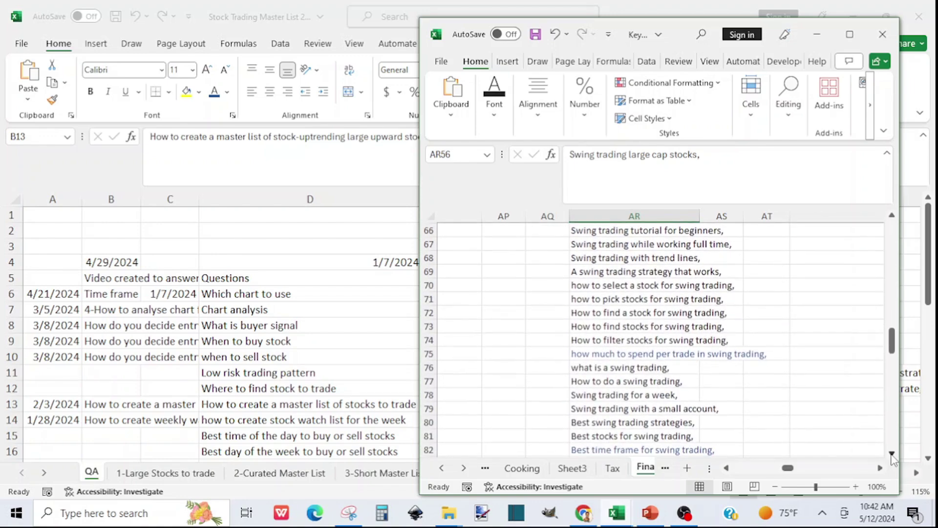
{"action": "left_click", "coordinate": [892, 455]}
{"action": "left_click", "coordinate": [892, 454]}
{"action": "left_click", "coordinate": [891, 455]}
{"action": "left_click", "coordinate": [891, 454]}
{"action": "left_click", "coordinate": [891, 454]}
{"action": "left_click", "coordinate": [891, 454]}
{"action": "left_click", "coordinate": [891, 454]}
{"action": "left_click", "coordinate": [891, 454]}
{"action": "left_click", "coordinate": [891, 455]}
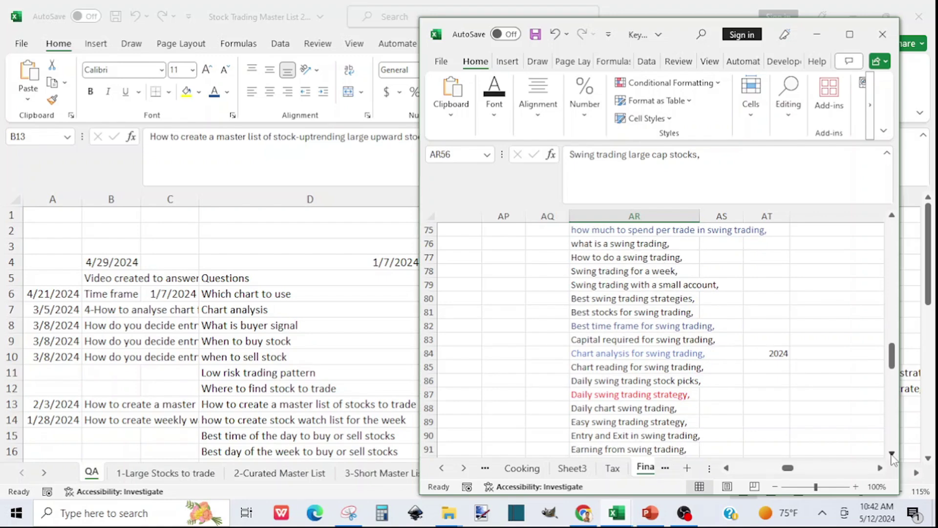
{"action": "left_click", "coordinate": [891, 455]}
{"action": "left_click", "coordinate": [891, 454]}
{"action": "left_click", "coordinate": [891, 455]}
{"action": "left_click", "coordinate": [891, 455]}
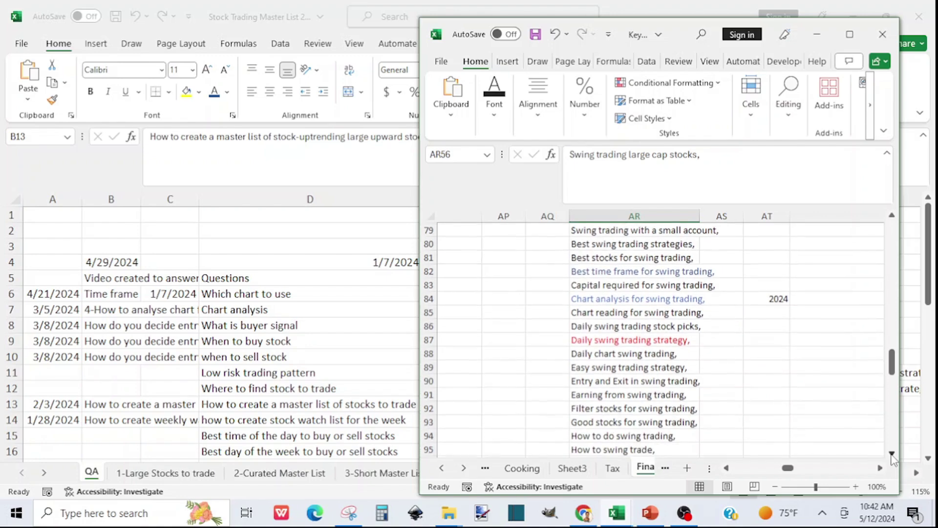
{"action": "left_click", "coordinate": [892, 455]}
{"action": "left_click", "coordinate": [892, 455]}
{"action": "left_click", "coordinate": [891, 454]}
{"action": "left_click", "coordinate": [892, 455]}
{"action": "left_click", "coordinate": [891, 455]}
{"action": "left_click", "coordinate": [891, 455]}
{"action": "left_click", "coordinate": [891, 455]}
{"action": "left_click", "coordinate": [891, 455]}
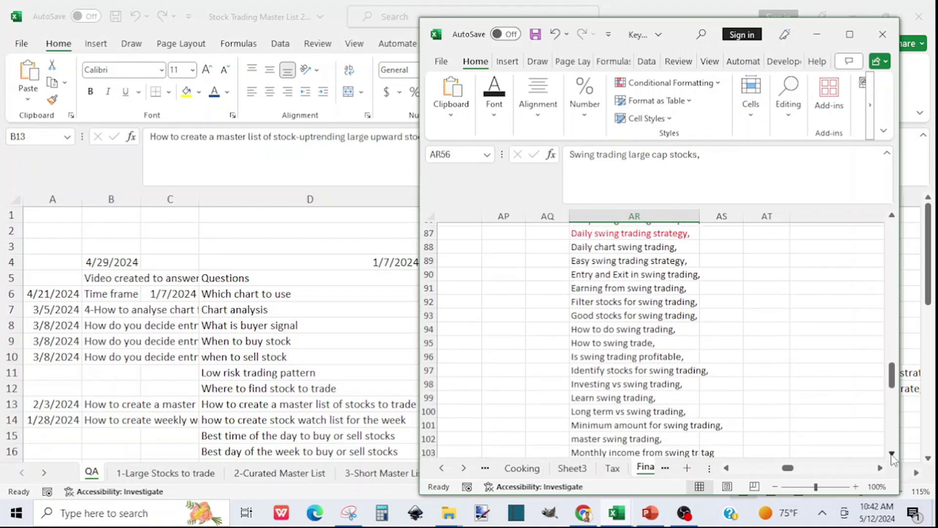
{"action": "left_click", "coordinate": [892, 454]}
{"action": "left_click", "coordinate": [891, 454]}
{"action": "left_click", "coordinate": [891, 455]}
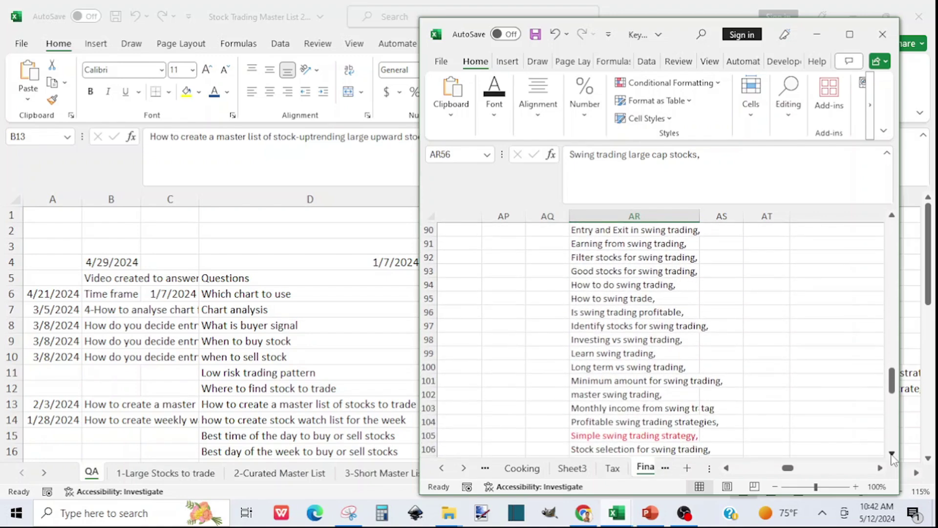
{"action": "left_click", "coordinate": [891, 454]}
{"action": "left_click", "coordinate": [892, 455]}
{"action": "left_click", "coordinate": [891, 454]}
{"action": "left_click", "coordinate": [892, 455]}
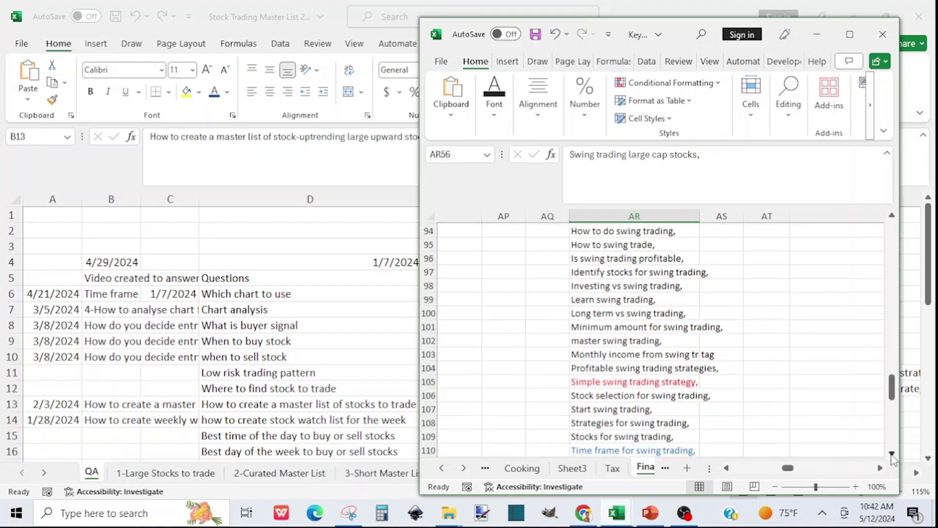
{"action": "left_click", "coordinate": [892, 454]}
{"action": "left_click", "coordinate": [891, 455]}
{"action": "left_click", "coordinate": [892, 454]}
{"action": "left_click", "coordinate": [892, 454]}
{"action": "left_click", "coordinate": [892, 454]}
{"action": "left_click", "coordinate": [891, 455]}
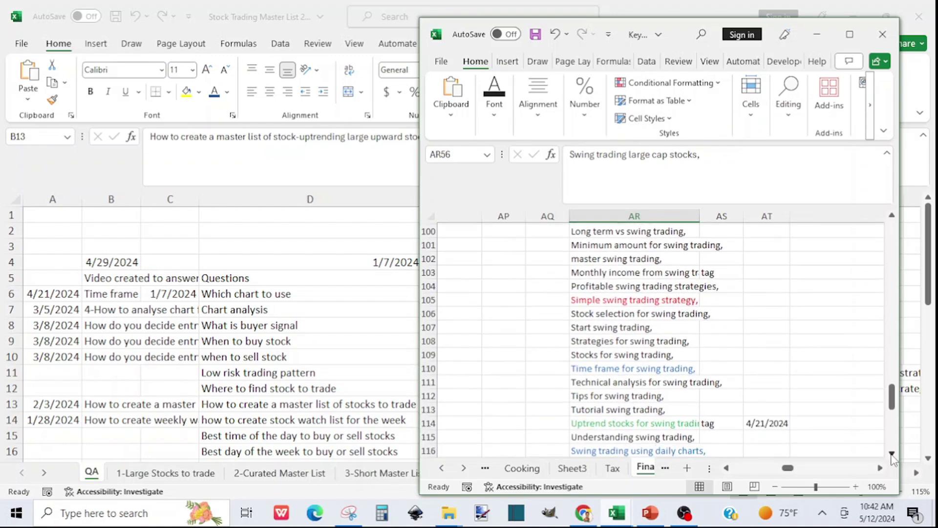
Select 'Uptrend stocks for swing trading' in AR114, scroll to row 126, and return to the QA workbook.
{"action": "left_click", "coordinate": [581, 420]}
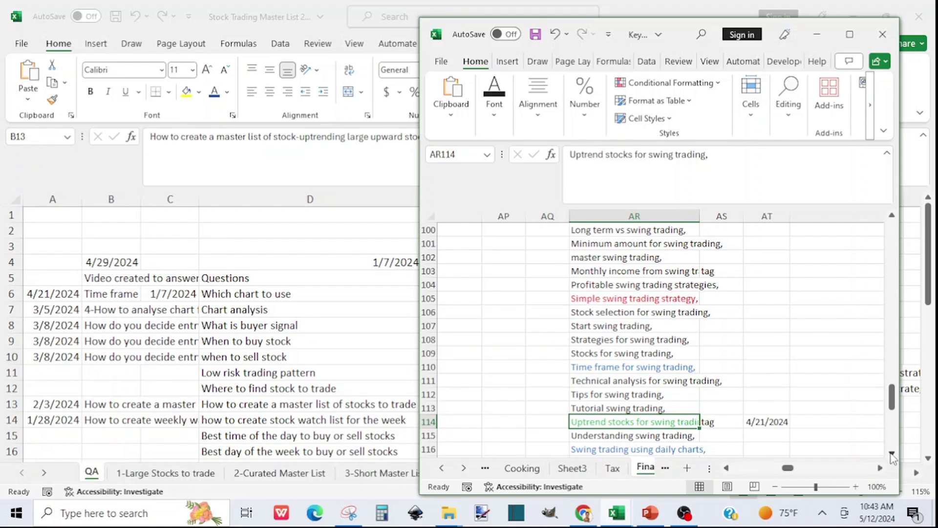
{"action": "left_click", "coordinate": [891, 455]}
{"action": "left_click", "coordinate": [891, 455]}
{"action": "left_click", "coordinate": [892, 455]}
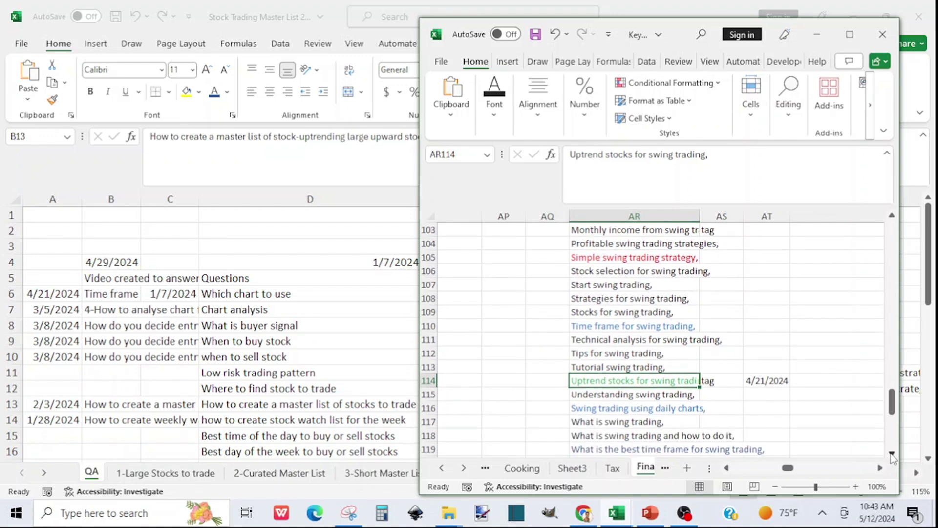
{"action": "left_click", "coordinate": [891, 455]}
{"action": "left_click", "coordinate": [891, 455]}
{"action": "left_click", "coordinate": [892, 455]}
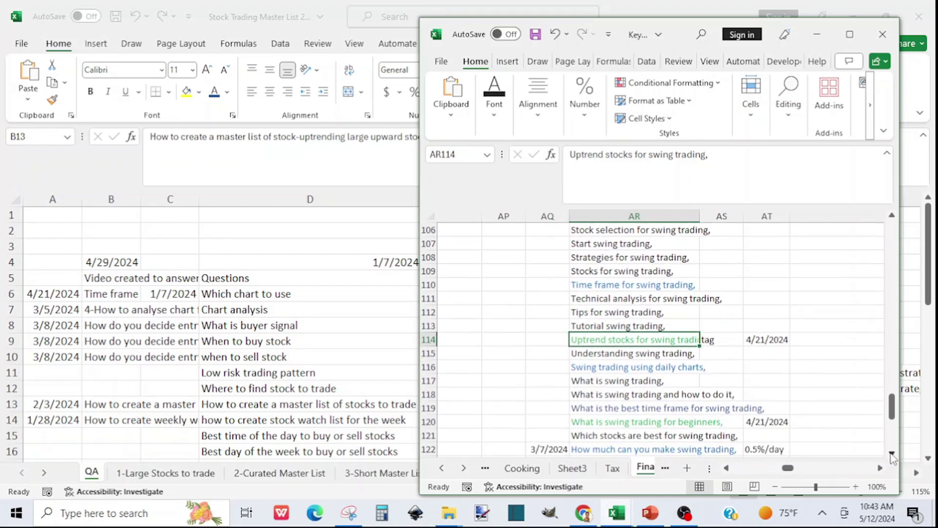
{"action": "left_click", "coordinate": [891, 455]}
{"action": "left_click", "coordinate": [892, 455]}
{"action": "left_click", "coordinate": [891, 455]}
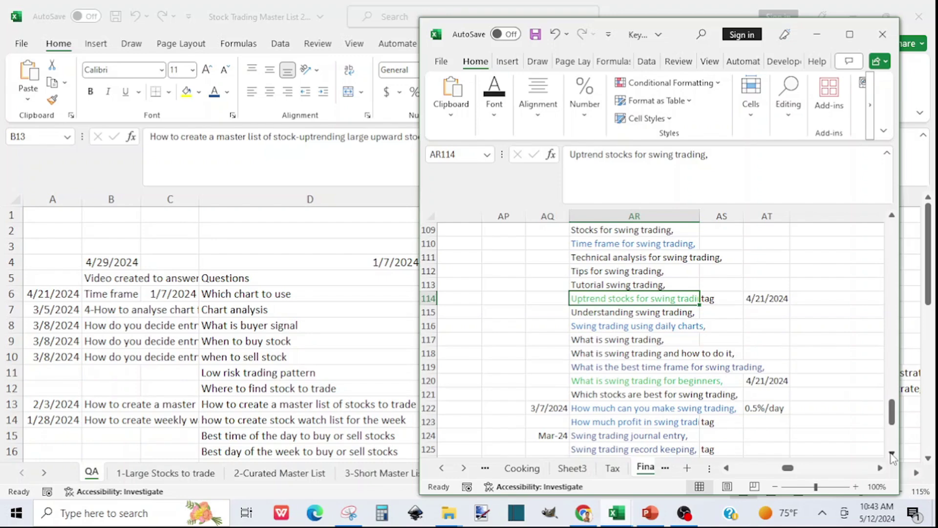
{"action": "left_click", "coordinate": [891, 455]}
{"action": "left_click", "coordinate": [891, 455]}
{"action": "left_click", "coordinate": [892, 455]}
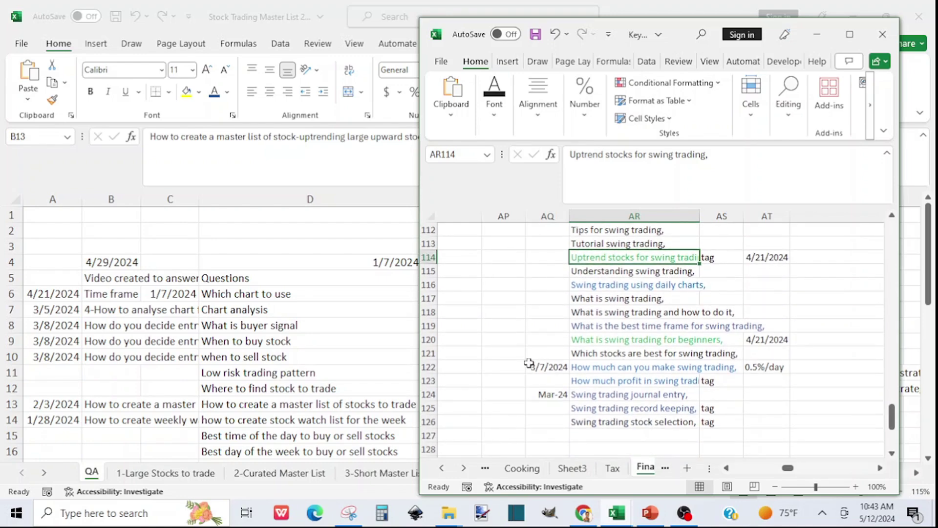
{"action": "left_click", "coordinate": [222, 408]}
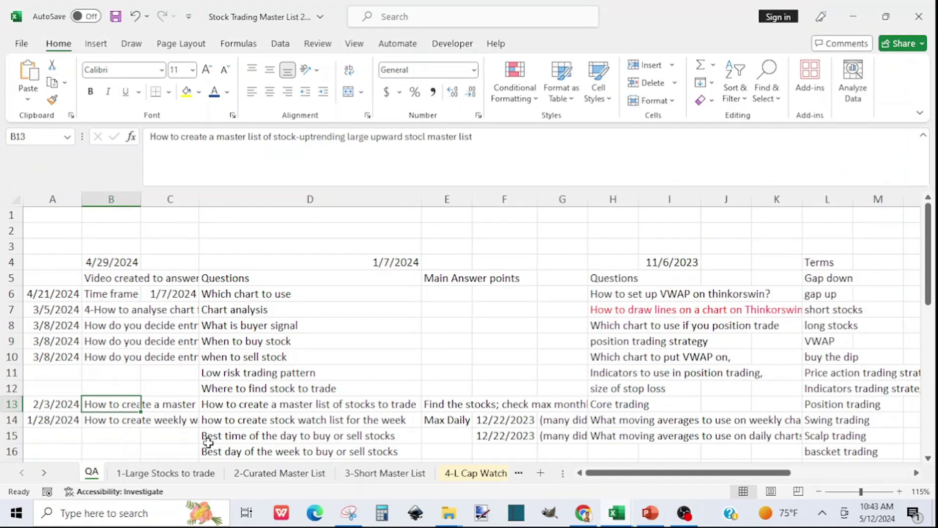
Select B14 to view the 'How to create weekly watch list 1-28-24' entry.
{"action": "left_click", "coordinate": [89, 421]}
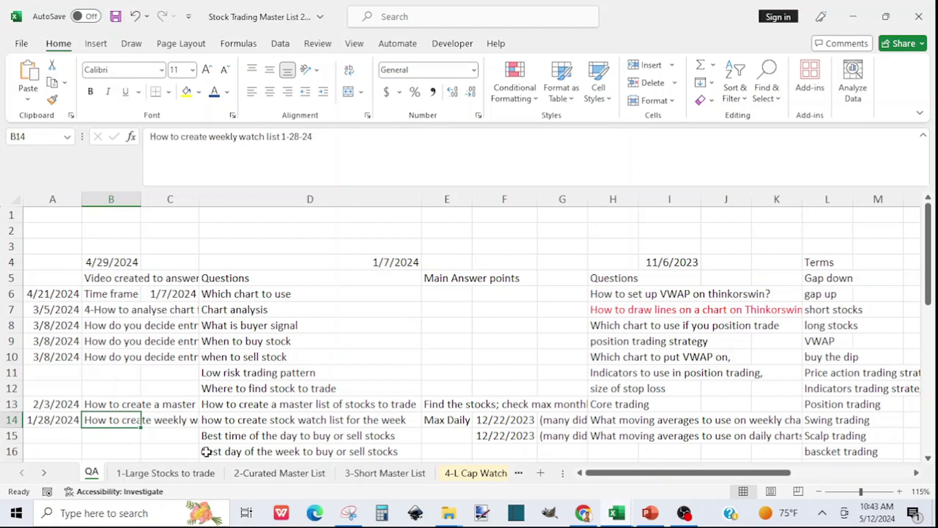
Change the YouTube search query to 'stock master list'.
{"action": "left_click", "coordinate": [583, 513]}
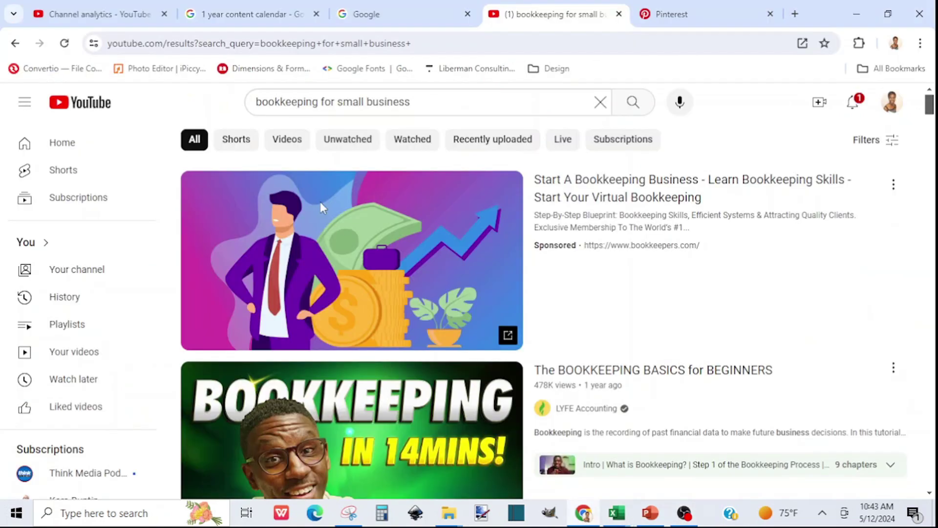
{"action": "left_click", "coordinate": [414, 97]}
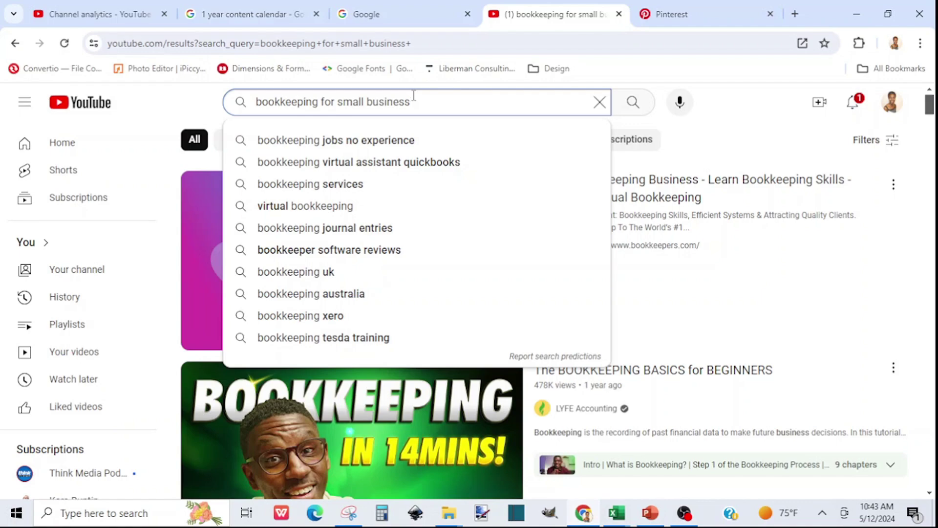
{"action": "key", "text": "BackSpace"}
{"action": "key", "text": "BackSpace"}
{"action": "key", "text": "BackSpace"}
{"action": "key", "text": "BackSpace"}
{"action": "key", "text": "BackSpace"}
{"action": "key", "text": "BackSpace"}
{"action": "key", "text": "BackSpace"}
{"action": "key", "text": "BackSpace"}
{"action": "key", "text": "BackSpace"}
{"action": "key", "text": "BackSpace"}
{"action": "key", "text": "BackSpace"}
{"action": "key", "text": "BackSpace"}
{"action": "key", "text": "BackSpace"}
{"action": "key", "text": "BackSpace"}
{"action": "key", "text": "BackSpace"}
{"action": "key", "text": "BackSpace"}
{"action": "key", "text": "BackSpace"}
{"action": "key", "text": "BackSpace"}
{"action": "key", "text": "BackSpace"}
{"action": "key", "text": "BackSpace"}
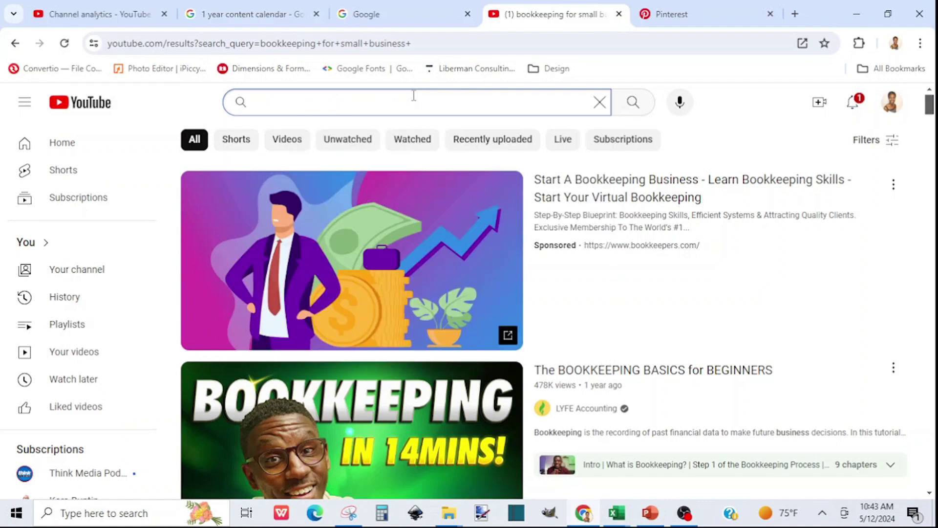
{"action": "type", "text": "master "}
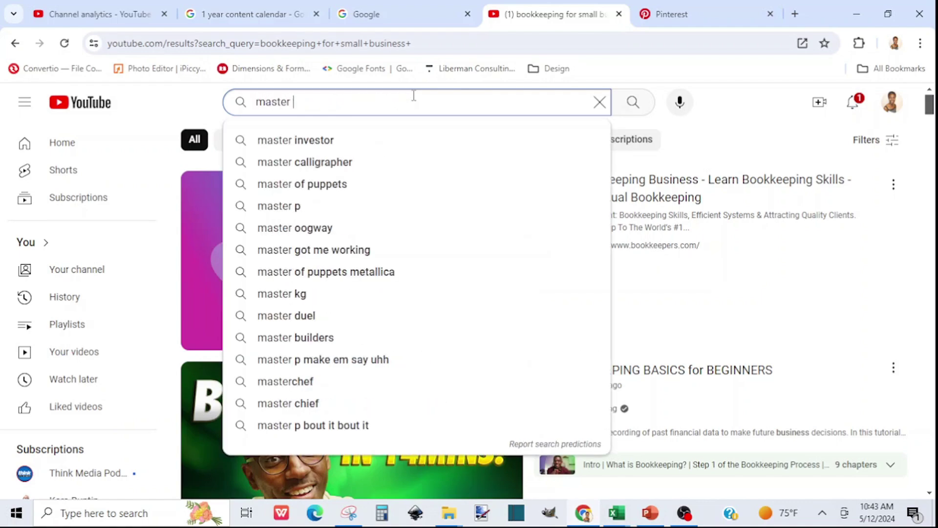
{"action": "type", "text": "lis"}
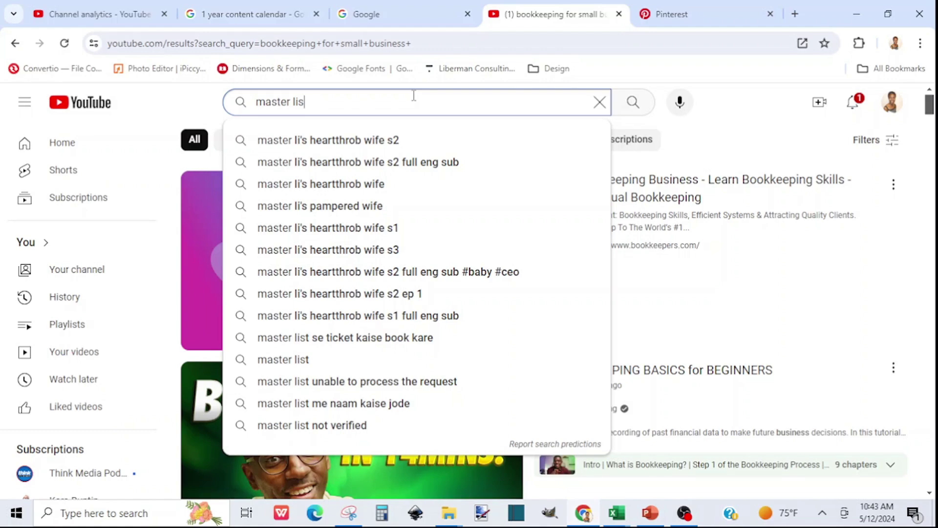
{"action": "type", "text": "t"}
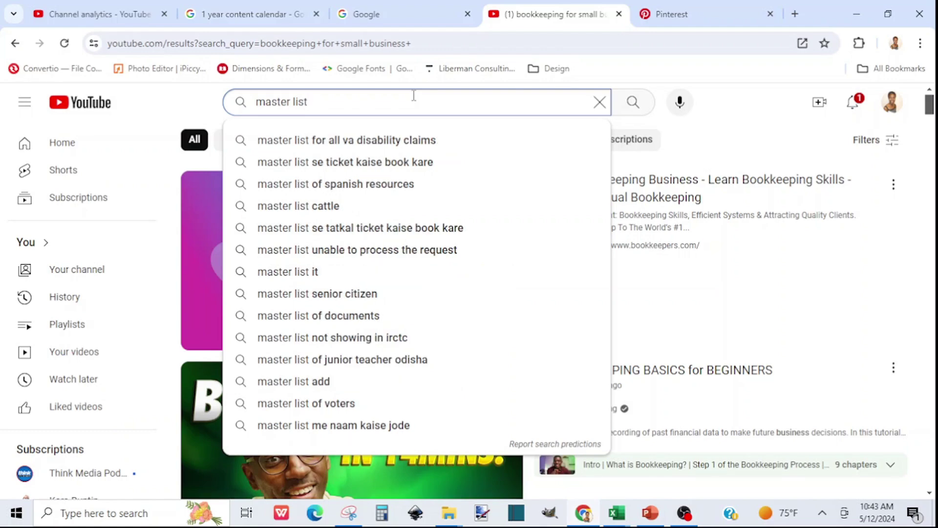
{"action": "left_click", "coordinate": [257, 102]}
{"action": "type", "text": "stock"}
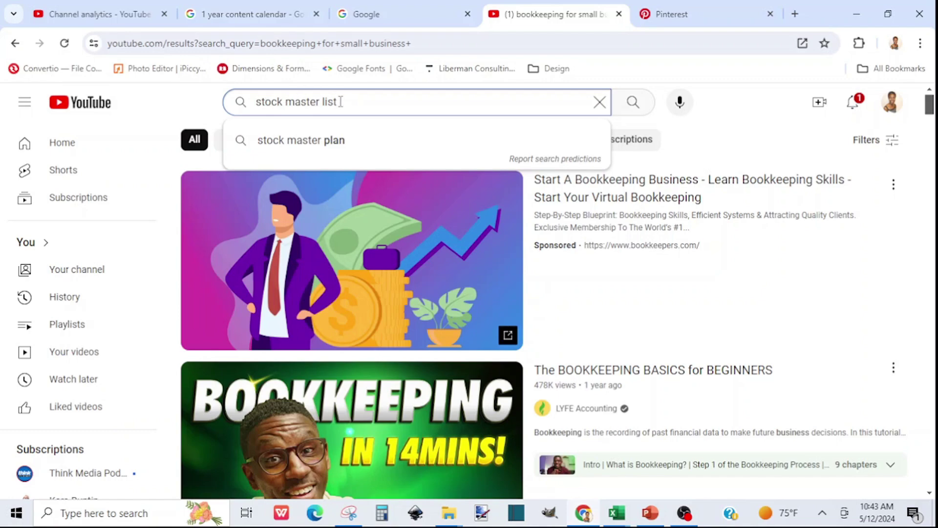
Revise the query to 'swing trading watchlist', run the search, and reopen the suggestions.
{"action": "left_click_drag", "start_coordinate": [341, 101], "coordinate": [287, 100]}
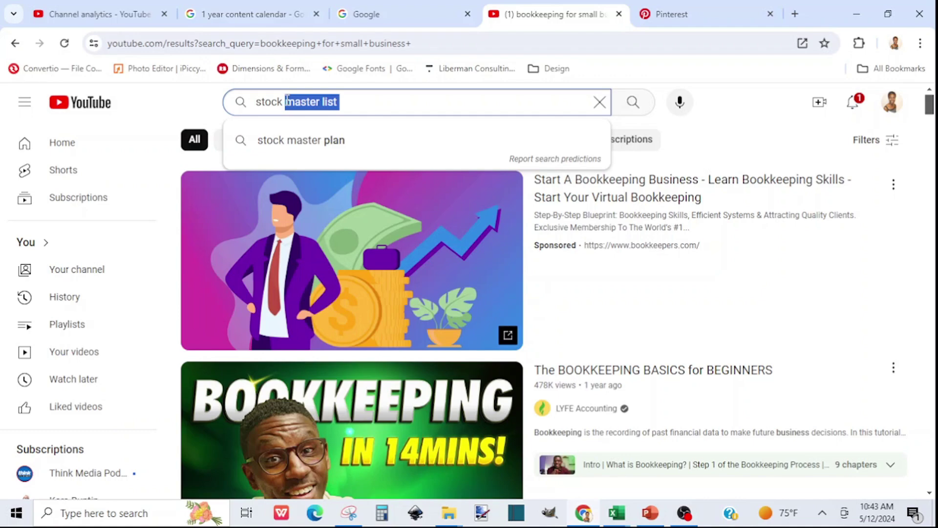
{"action": "type", "text": "watch"}
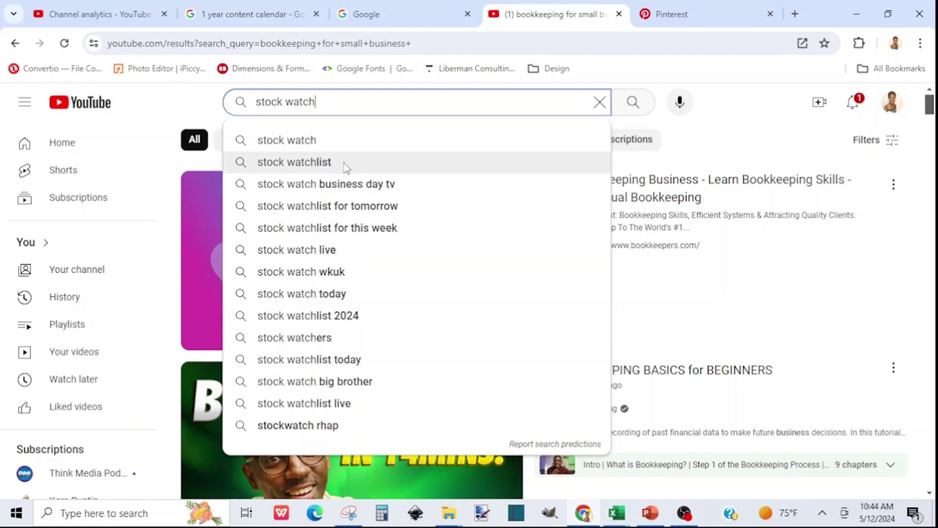
{"action": "key", "text": "BackSpace"}
{"action": "key", "text": "BackSpace"}
{"action": "key", "text": "BackSpace"}
{"action": "key", "text": "BackSpace"}
{"action": "key", "text": "BackSpace"}
{"action": "key", "text": "BackSpace"}
{"action": "key", "text": "BackSpace"}
{"action": "key", "text": "BackSpace"}
{"action": "key", "text": "BackSpace"}
{"action": "key", "text": "BackSpace"}
{"action": "key", "text": "BackSpace"}
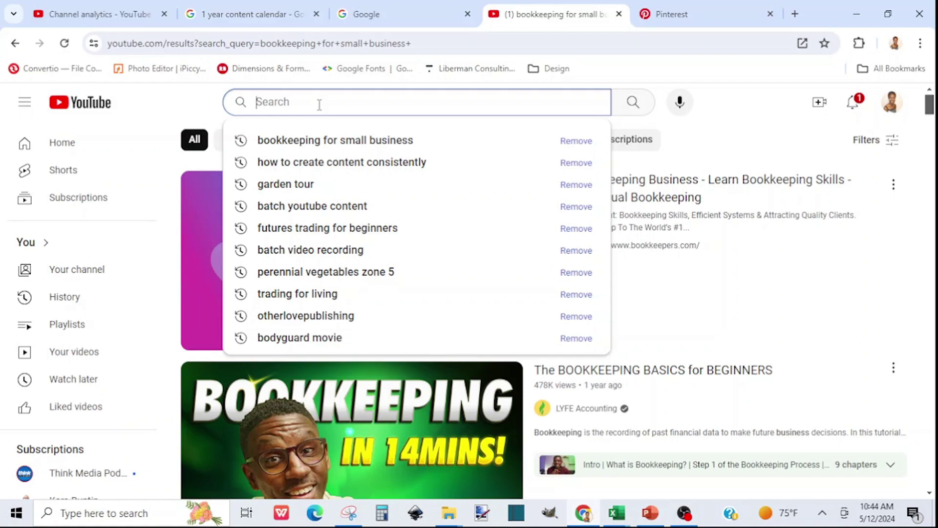
{"action": "type", "text": "swing "}
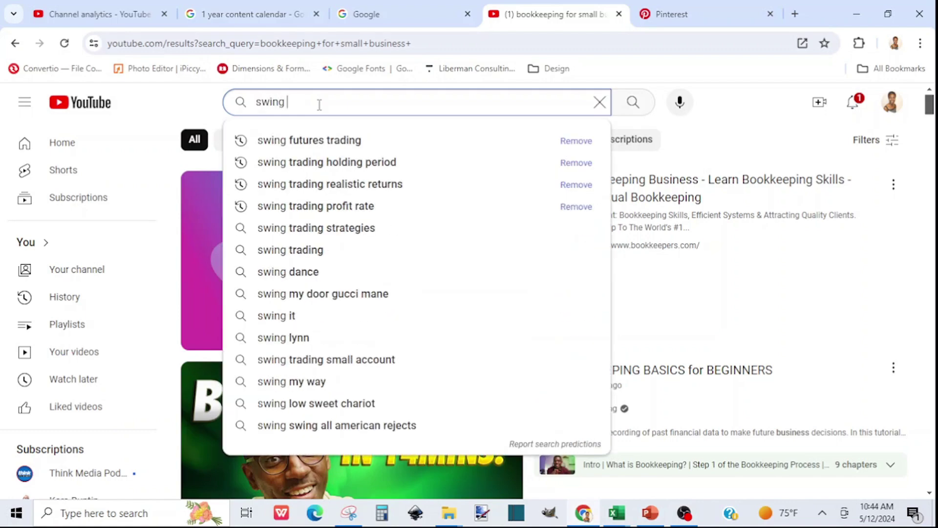
{"action": "type", "text": "trading"}
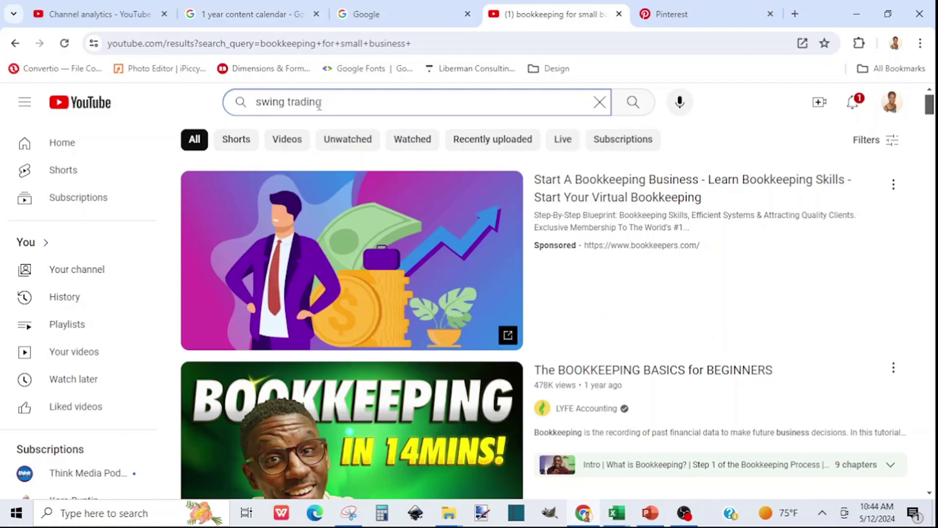
{"action": "left_click", "coordinate": [319, 102]}
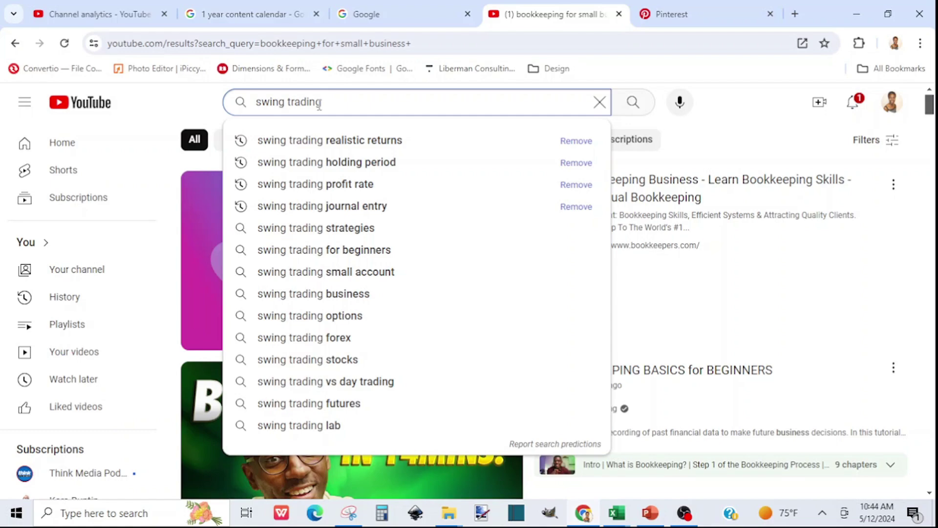
{"action": "type", "text": "wa"}
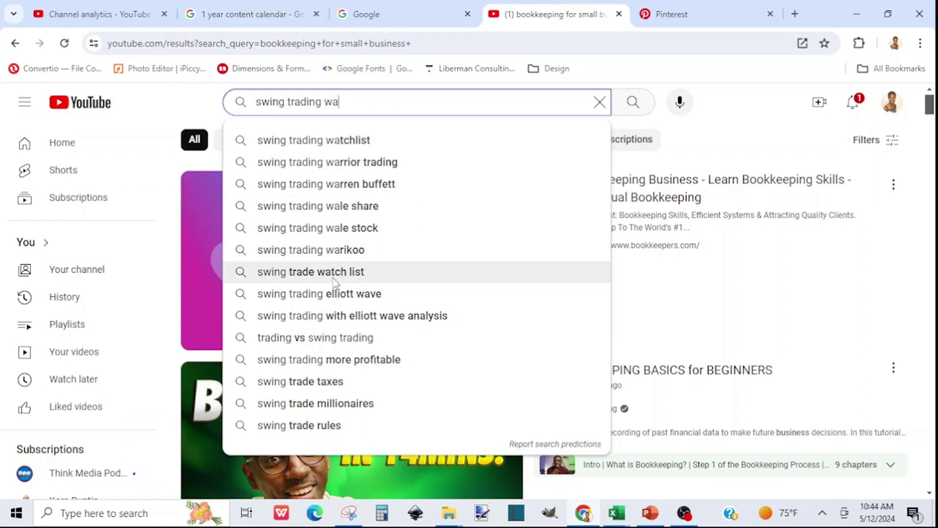
{"action": "left_click", "coordinate": [345, 144]}
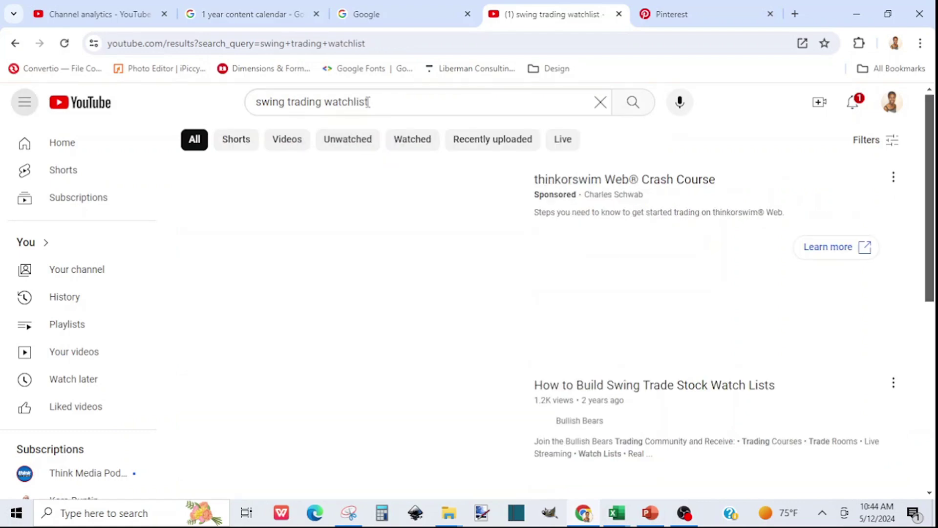
{"action": "left_click", "coordinate": [361, 102]}
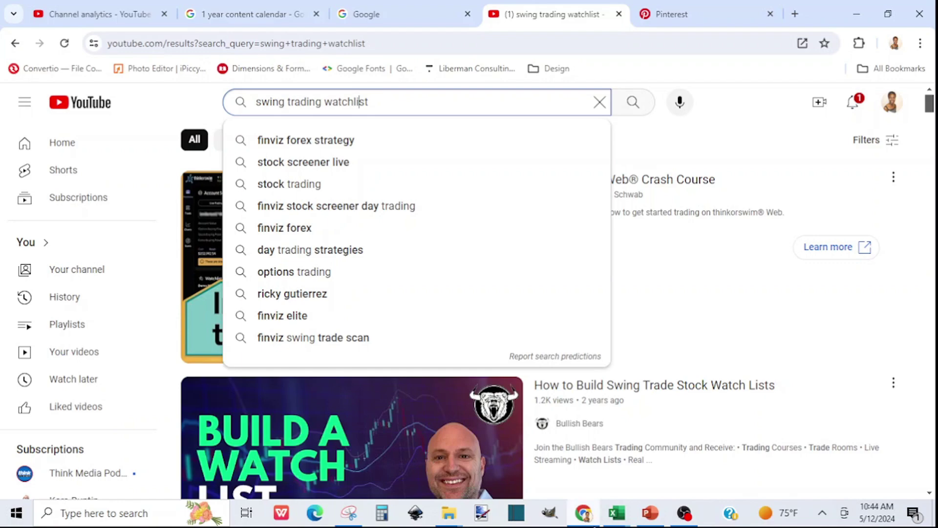
{"action": "mouse_move", "coordinate": [612, 514]}
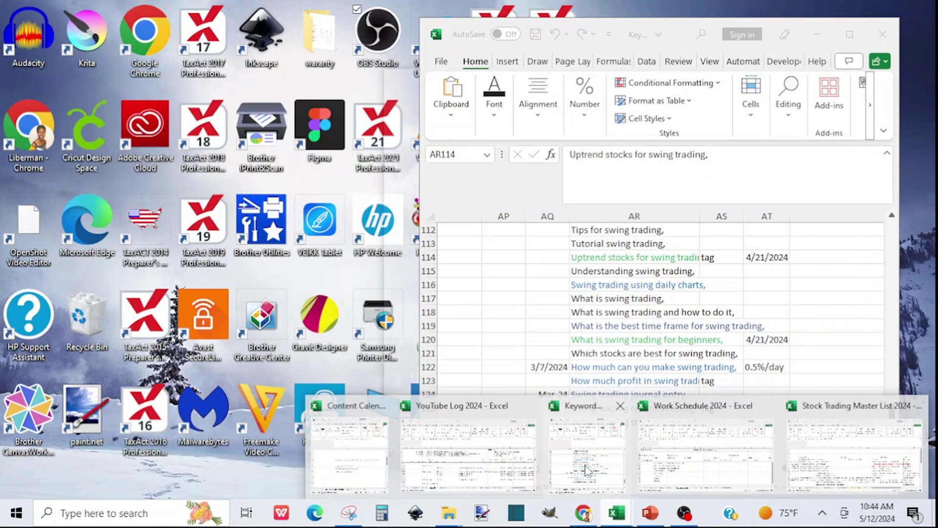
Review the master list question in D13 and entry in B13, then return to Keyword.
{"action": "left_click", "coordinate": [588, 471]}
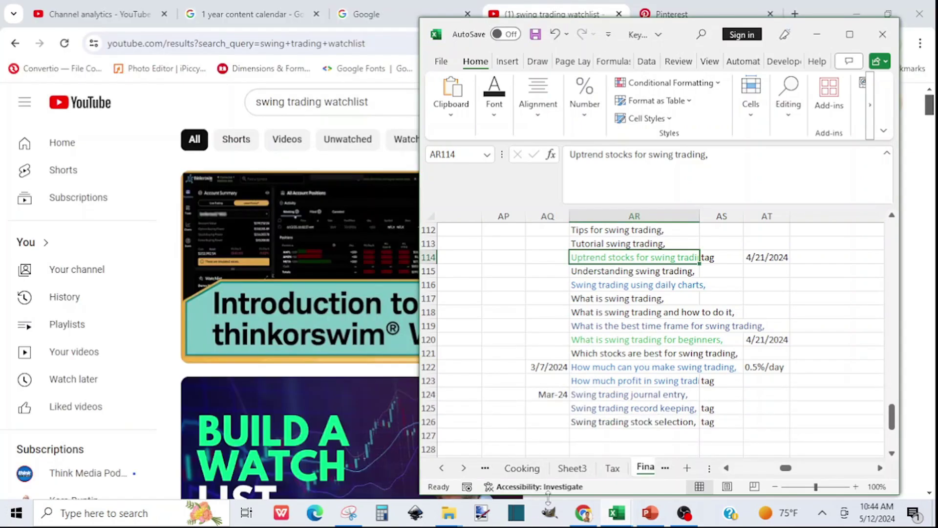
{"action": "mouse_move", "coordinate": [625, 518]}
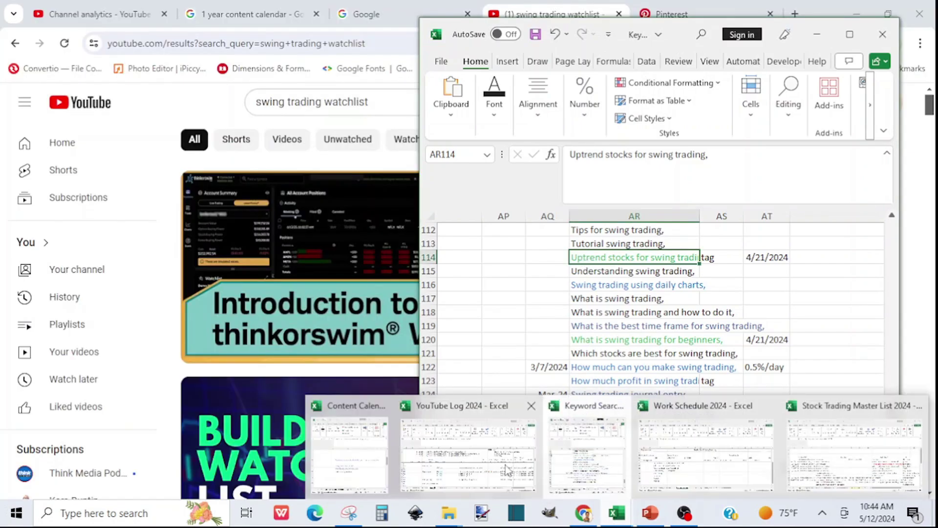
{"action": "mouse_move", "coordinate": [440, 481]}
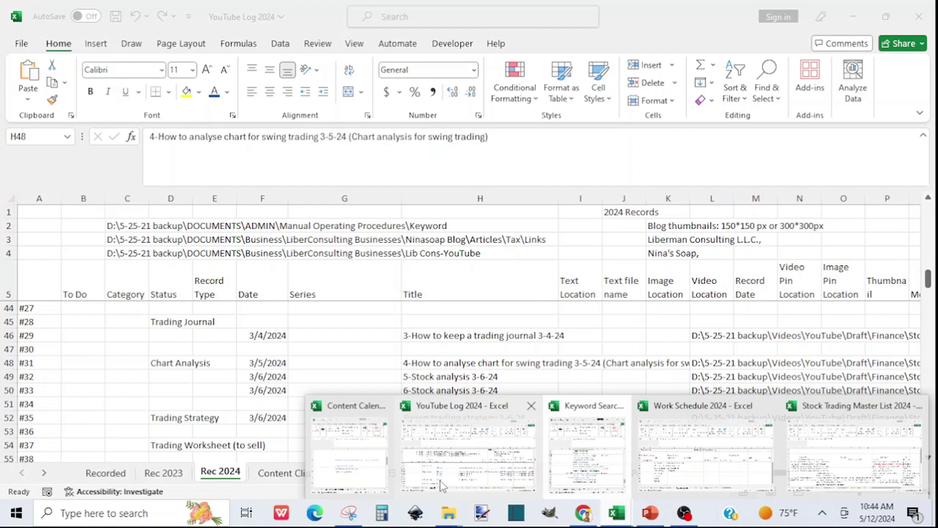
{"action": "left_click", "coordinate": [854, 454]}
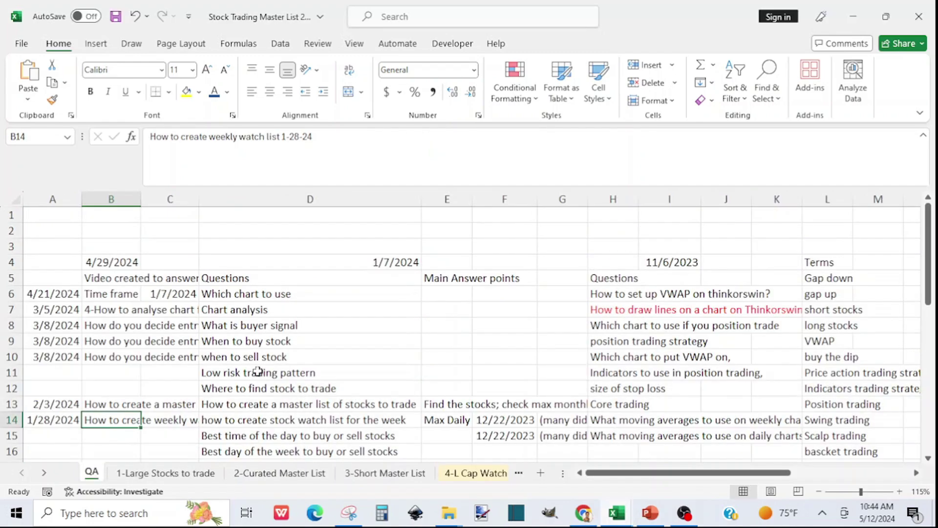
{"action": "left_click", "coordinate": [224, 405]}
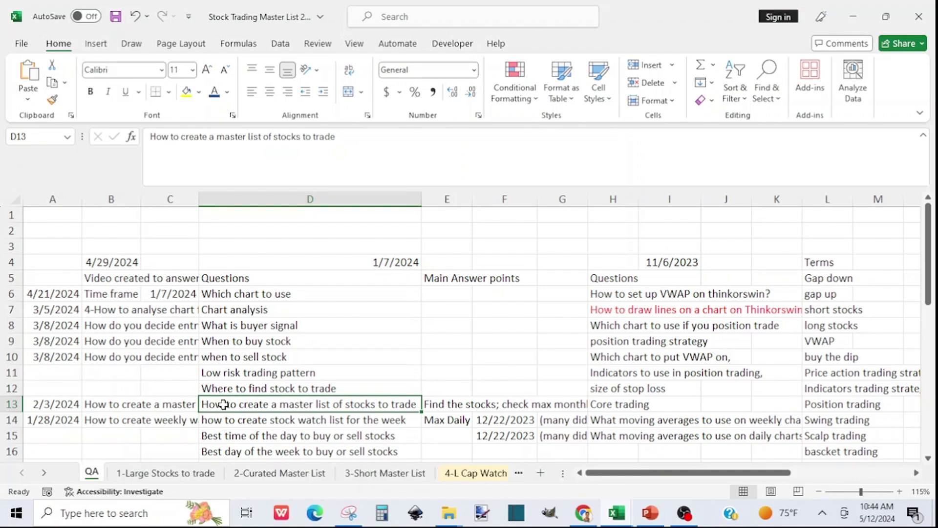
{"action": "left_click", "coordinate": [101, 404]}
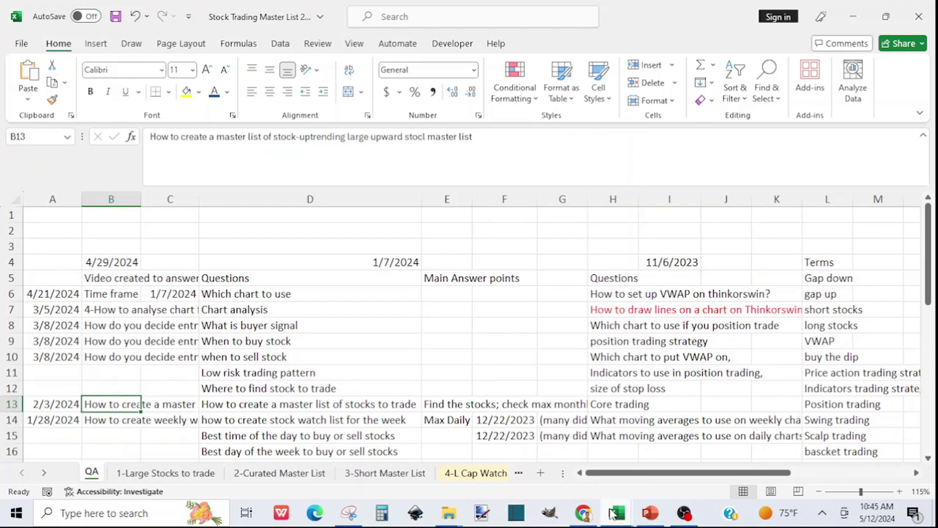
{"action": "mouse_move", "coordinate": [617, 514]}
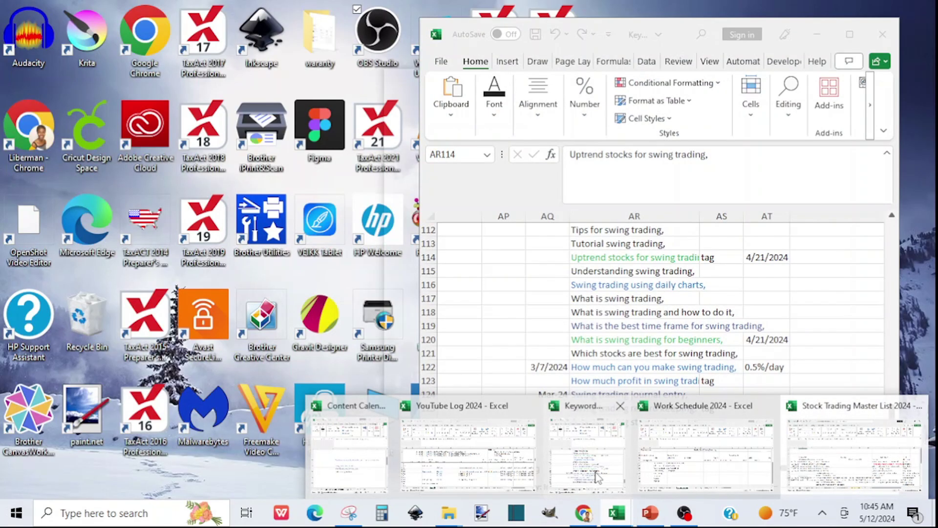
{"action": "left_click", "coordinate": [599, 477]}
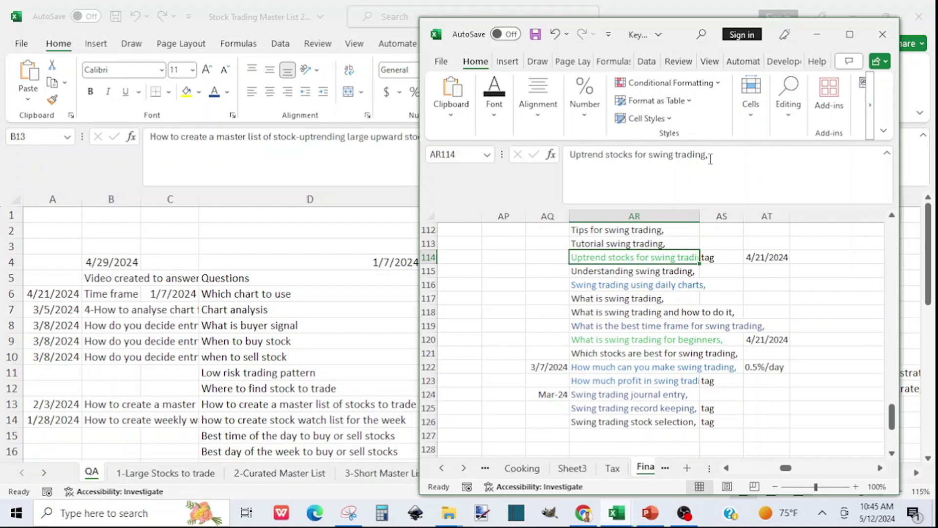
Append '(Uptrend stocks for swing trading)' to the end of the B13 video entry.
{"action": "left_click_drag", "start_coordinate": [707, 154], "coordinate": [536, 152]}
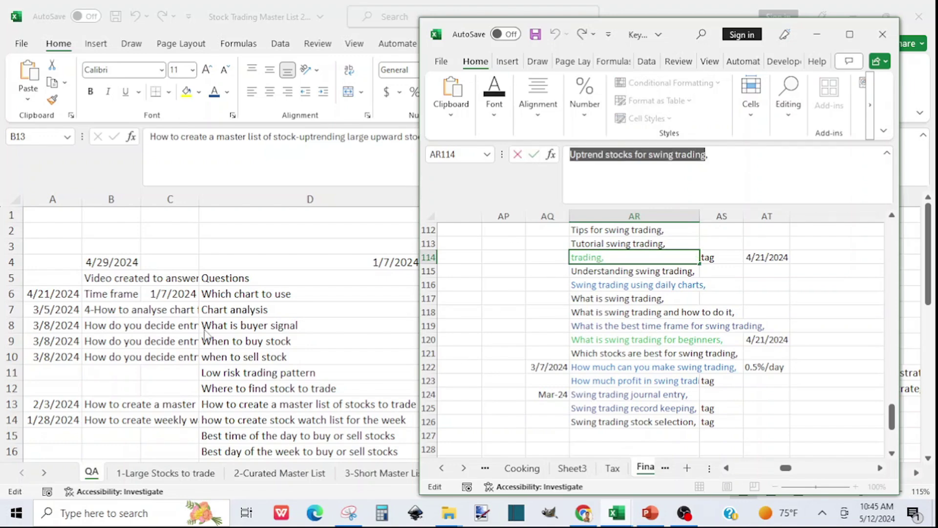
{"action": "left_click", "coordinate": [91, 401]}
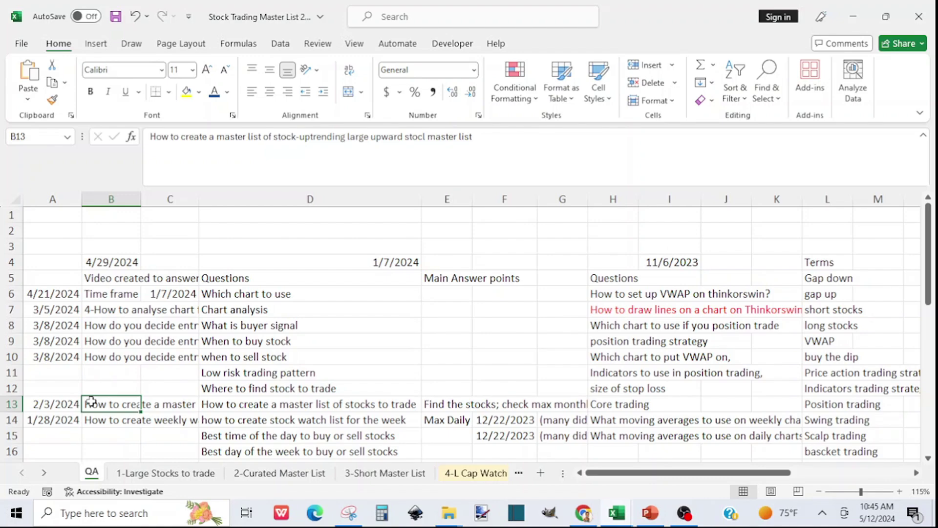
{"action": "left_click", "coordinate": [479, 138]}
{"action": "type", "text": "9Uptrend stocks for swing trading)"}
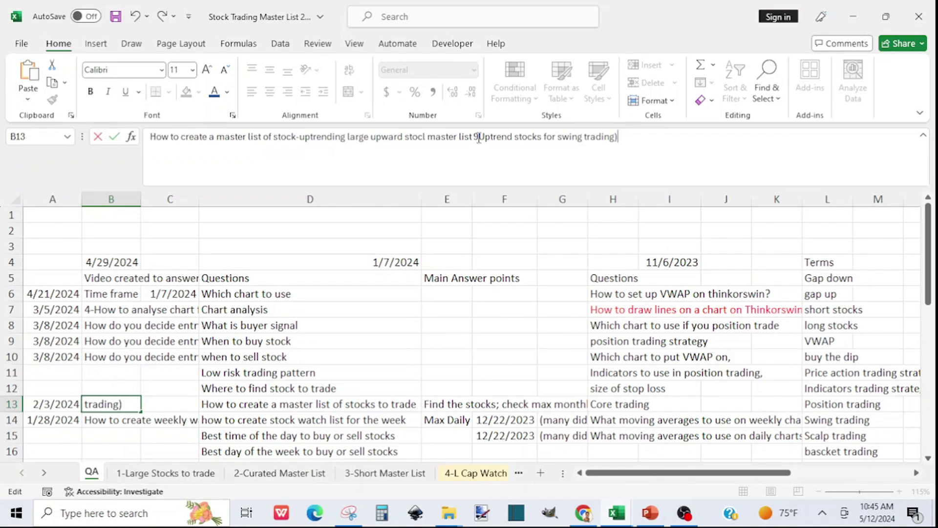
{"action": "left_click", "coordinate": [104, 440]}
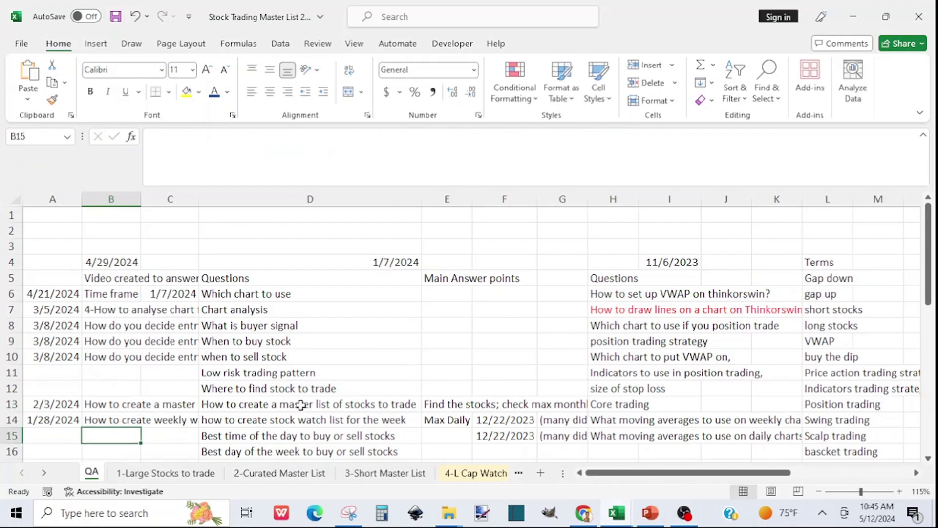
{"action": "left_click", "coordinate": [98, 420]}
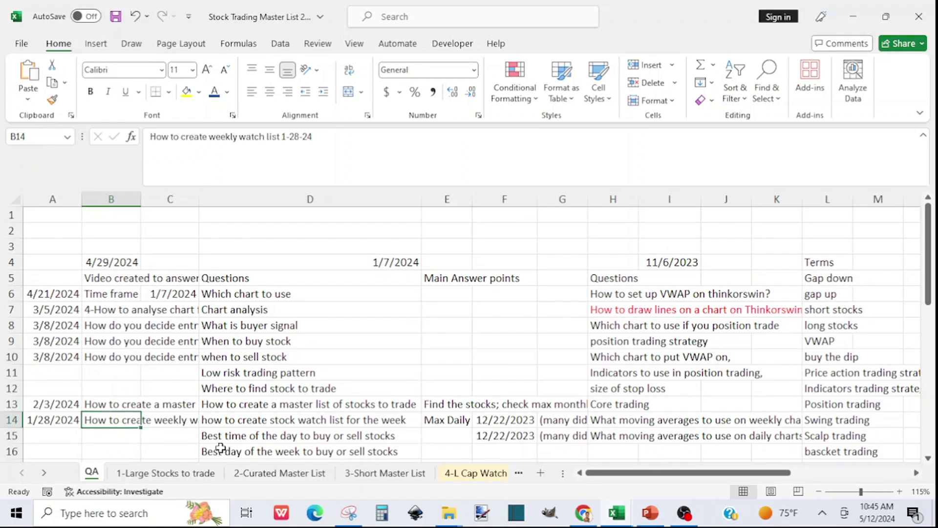
{"action": "left_click", "coordinate": [617, 513]}
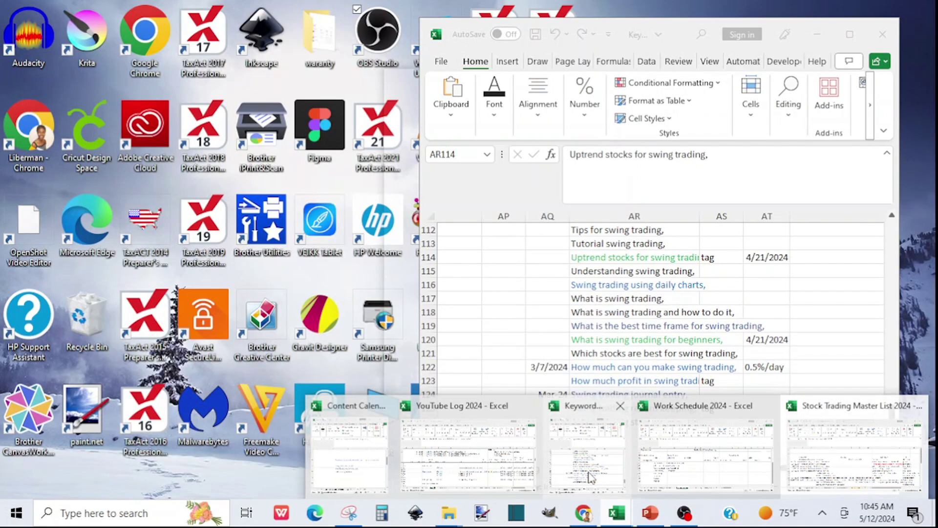
Check the date logged for the Uptrend keyword in Keyword cell AT114.
{"action": "left_click", "coordinate": [590, 477]}
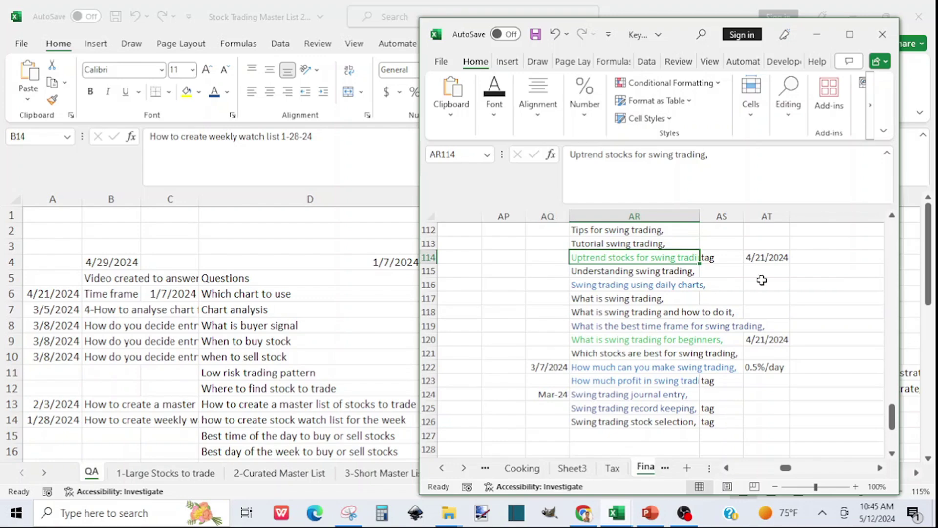
{"action": "left_click", "coordinate": [763, 256]}
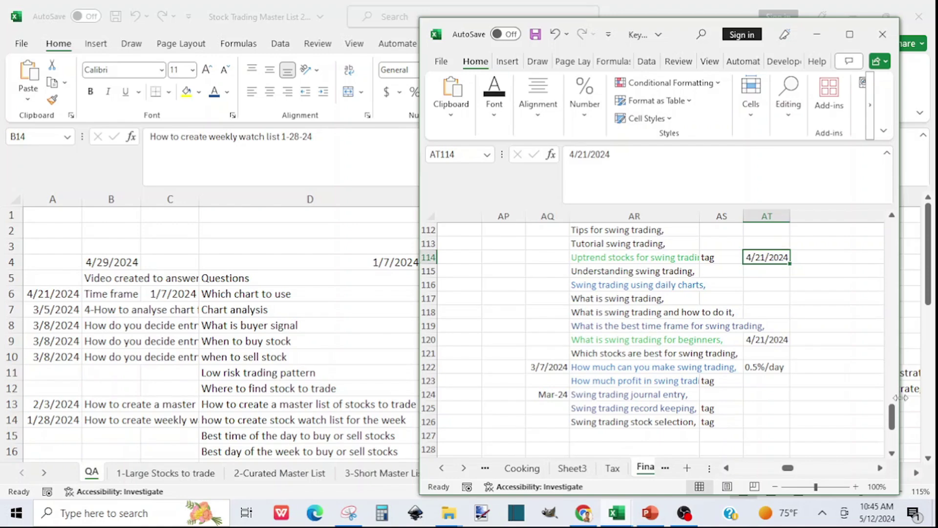
{"action": "mouse_move", "coordinate": [618, 519]}
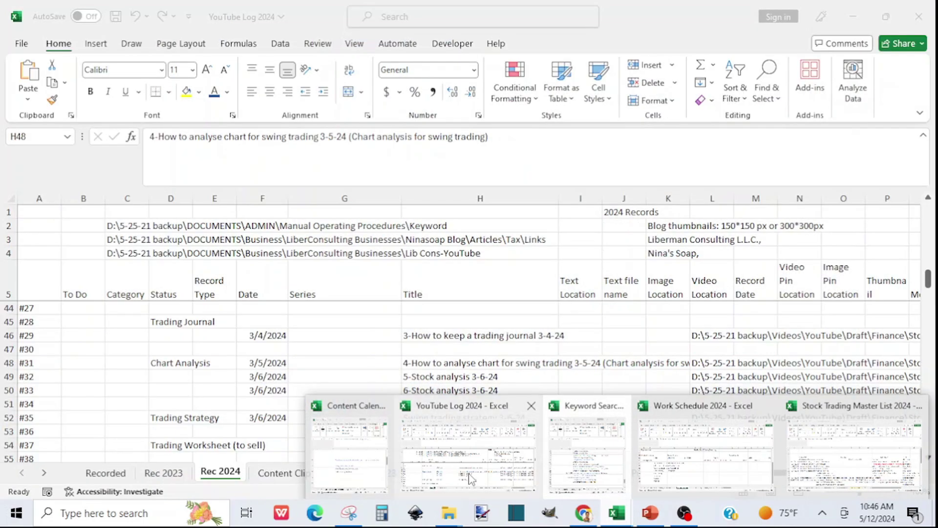
Scroll the Rec 2024 sheet to row 77 and select H77, 'Uptrend stocks for swing trading 4-21-22'.
{"action": "left_click", "coordinate": [471, 479]}
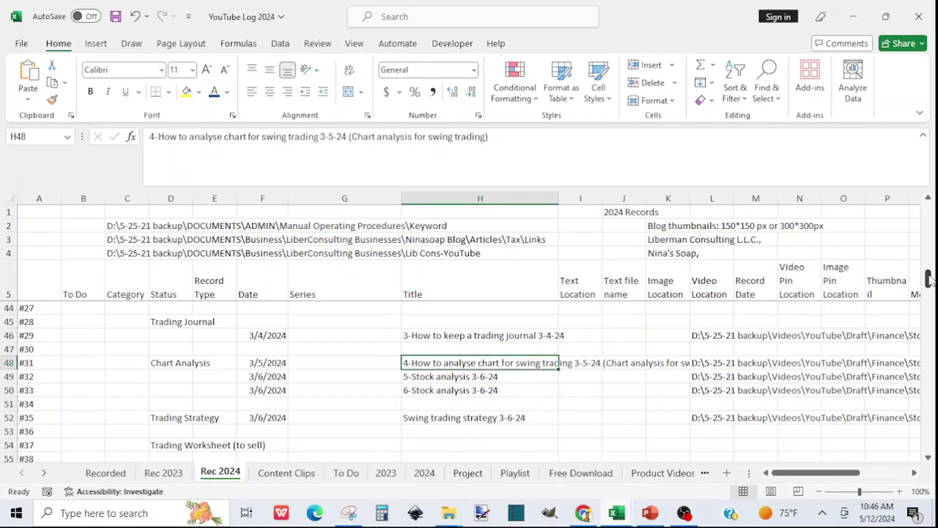
{"action": "left_click_drag", "start_coordinate": [929, 280], "coordinate": [932, 329]}
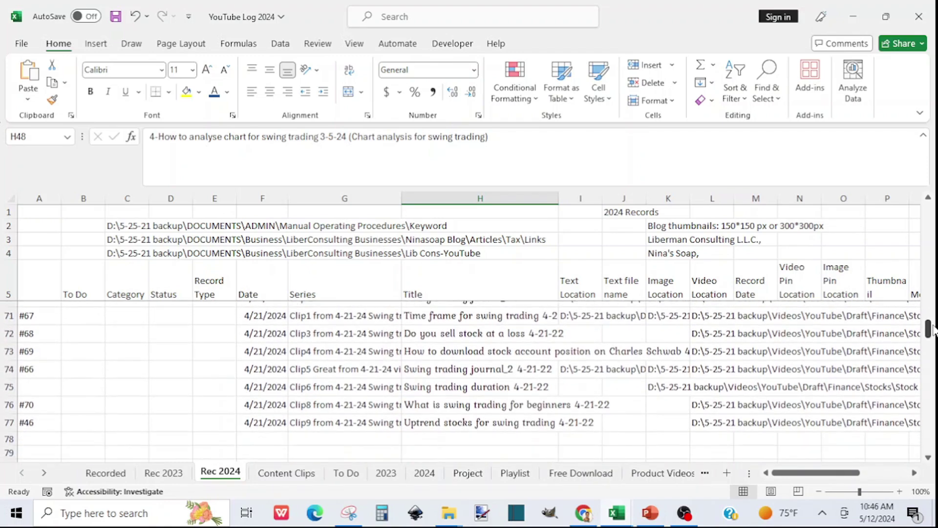
{"action": "left_click", "coordinate": [447, 423]}
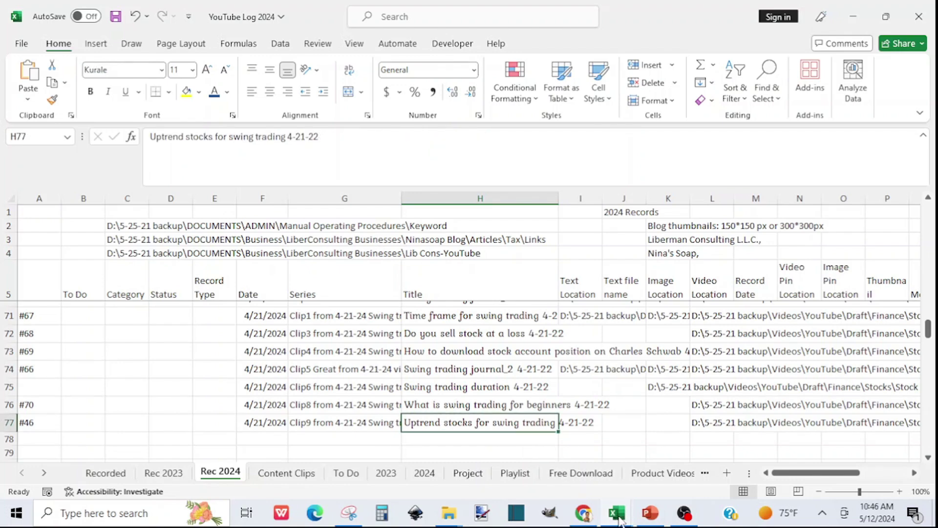
{"action": "left_click", "coordinate": [617, 516]}
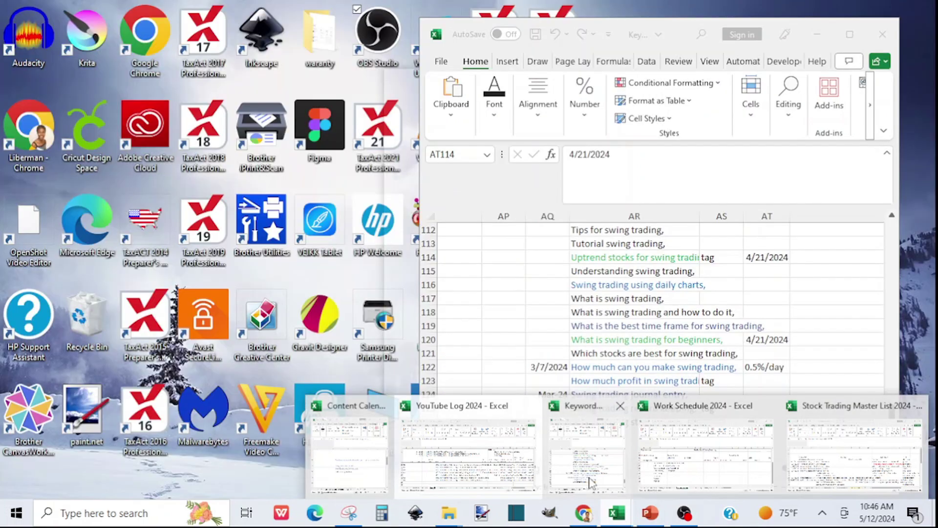
Bring the Keyword Search workbook forward near row 60 and select the 'how to pick stocks' keyword in AR71.
{"action": "left_click", "coordinate": [590, 481]}
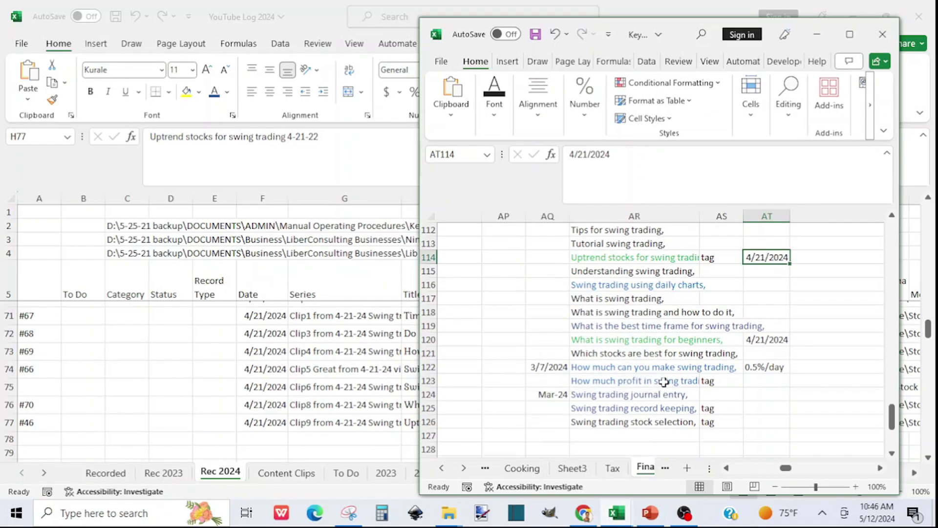
{"action": "left_click_drag", "start_coordinate": [893, 420], "coordinate": [896, 335]}
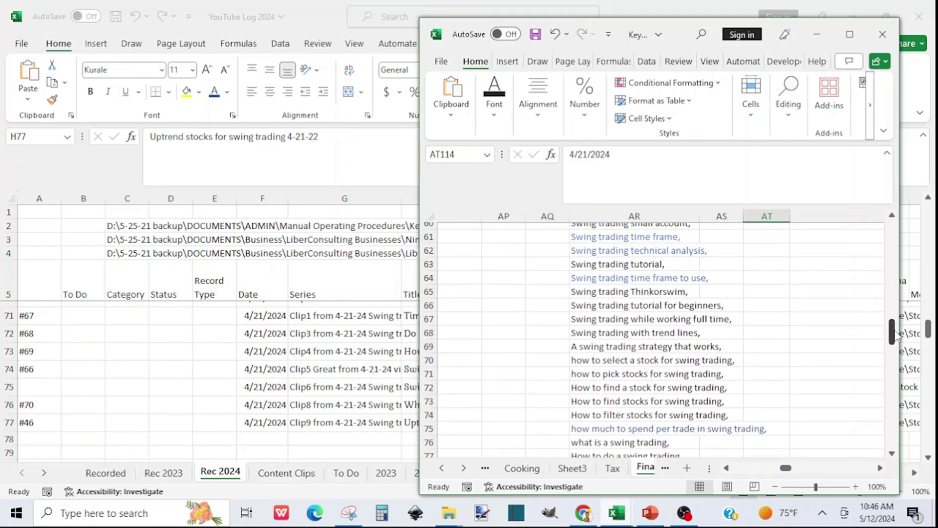
{"action": "left_click", "coordinate": [582, 374]}
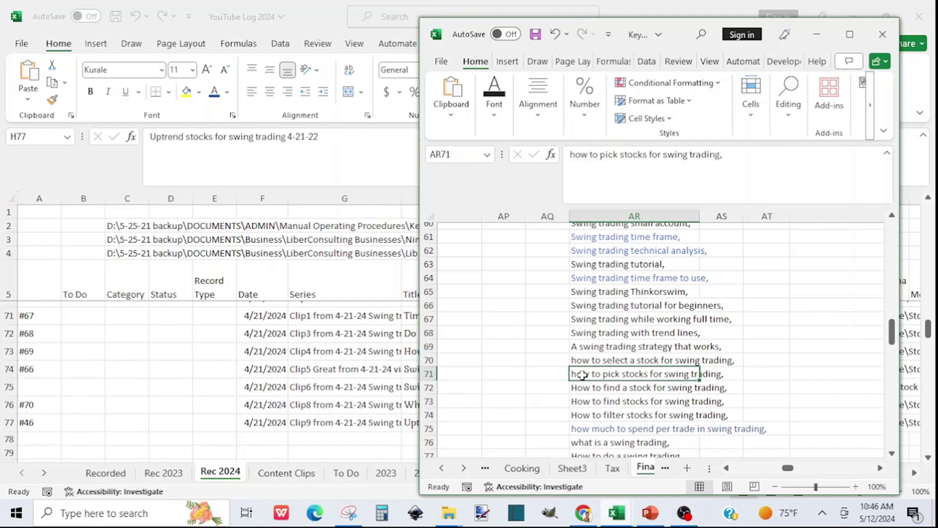
Select the 'How to find stocks for swing trading' text in AR73 unchanged, then return to AR71.
{"action": "left_click", "coordinate": [580, 401]}
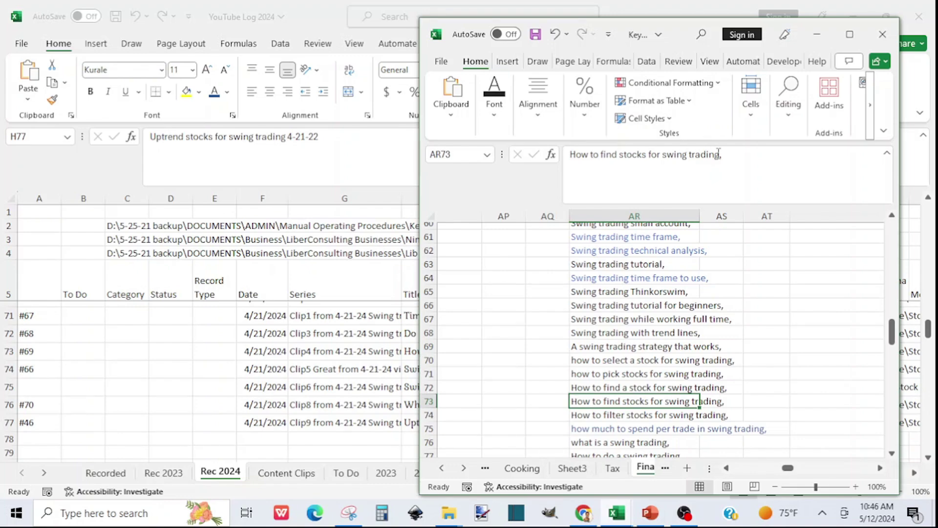
{"action": "left_click_drag", "start_coordinate": [718, 154], "coordinate": [488, 171]}
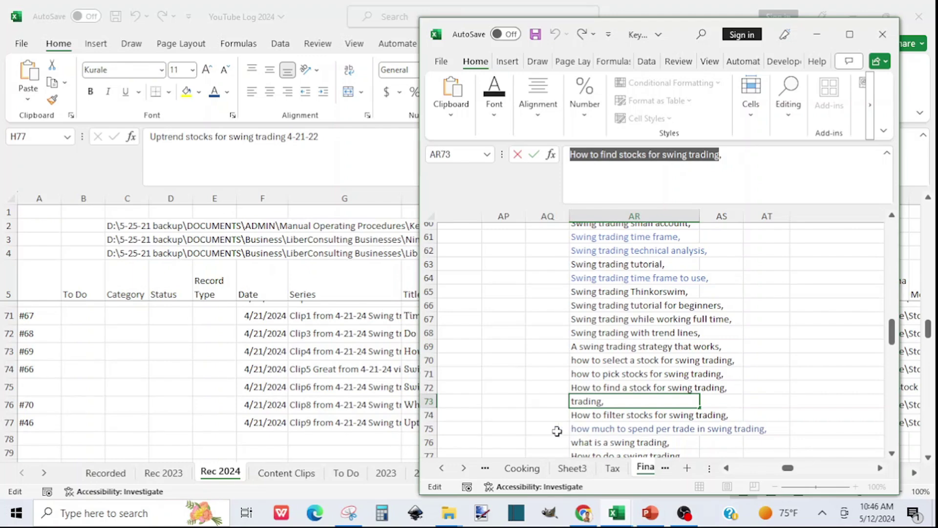
{"action": "left_click", "coordinate": [541, 419]}
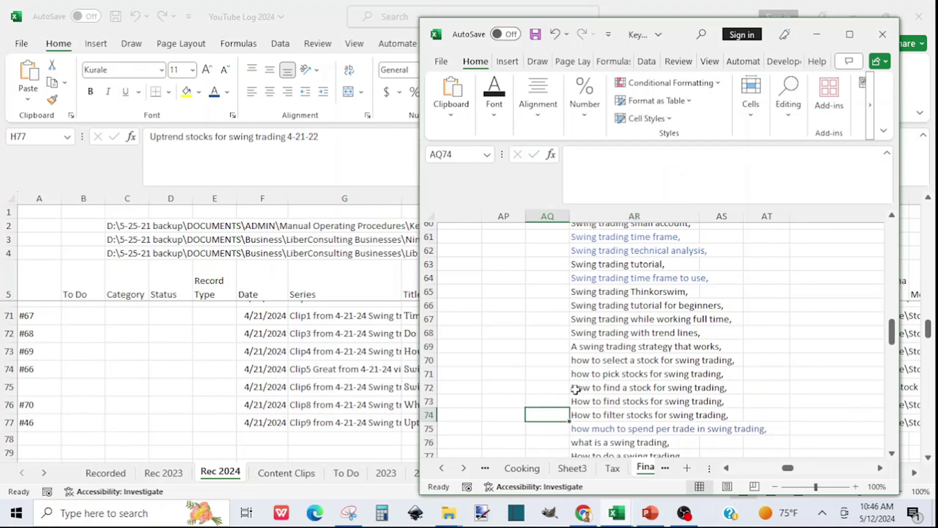
{"action": "left_click", "coordinate": [580, 374]}
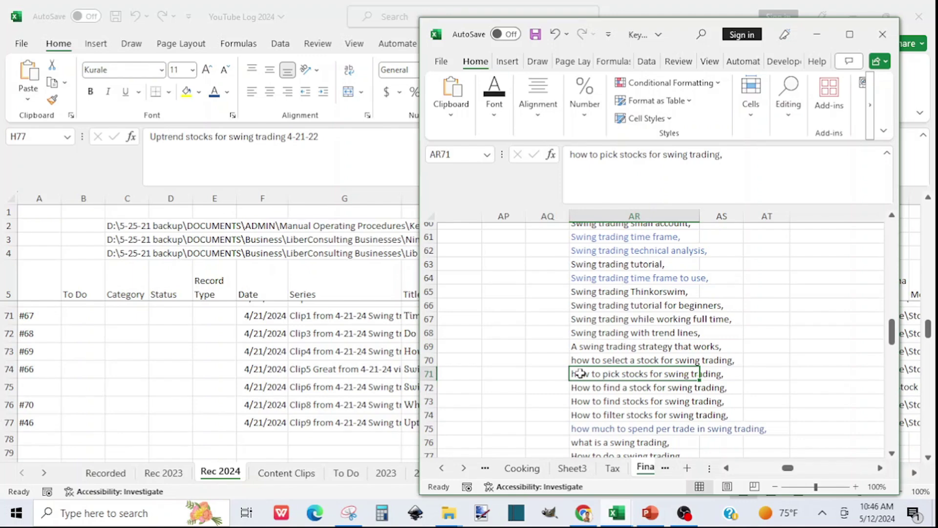
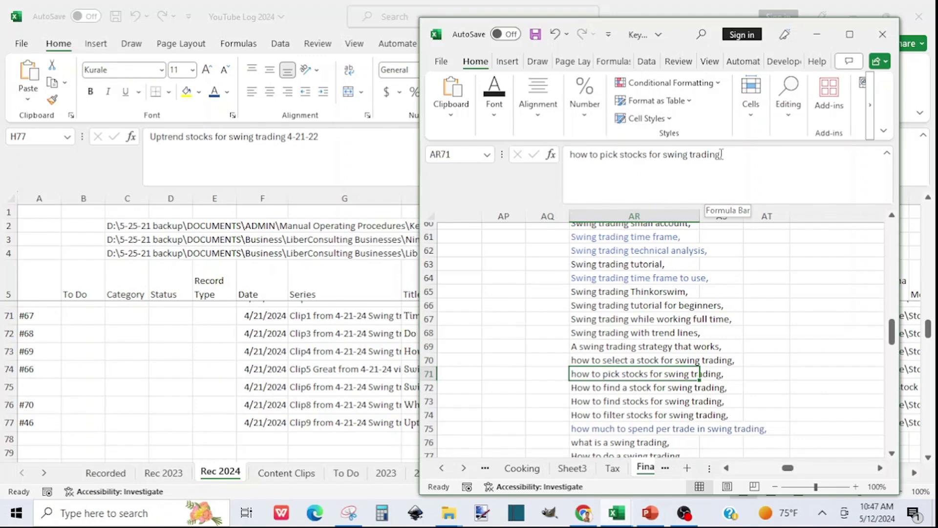
Copy the keyword 'how to pick stocks for swing trading' from AR71 and enter 2024 in AT71.
{"action": "left_click_drag", "start_coordinate": [721, 154], "coordinate": [555, 160]}
{"action": "key", "text": "ctrl+c"}
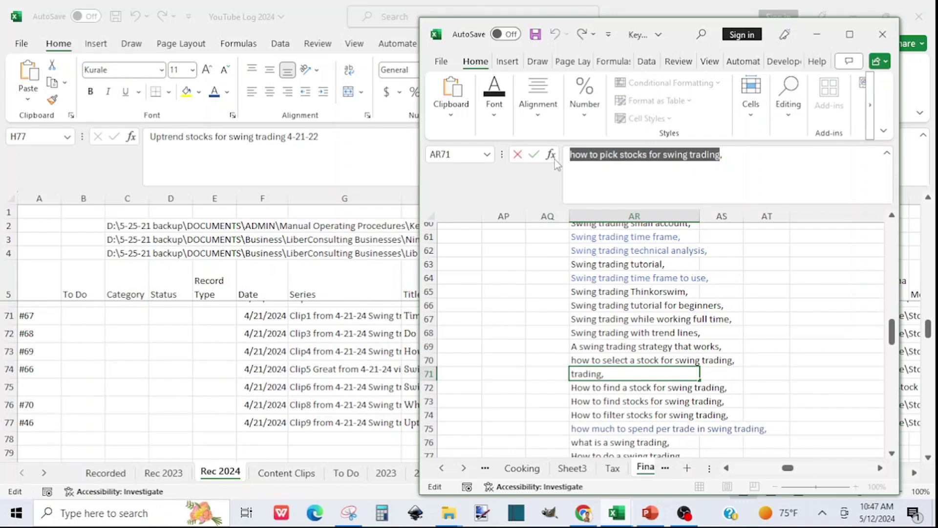
{"action": "left_click", "coordinate": [746, 413]}
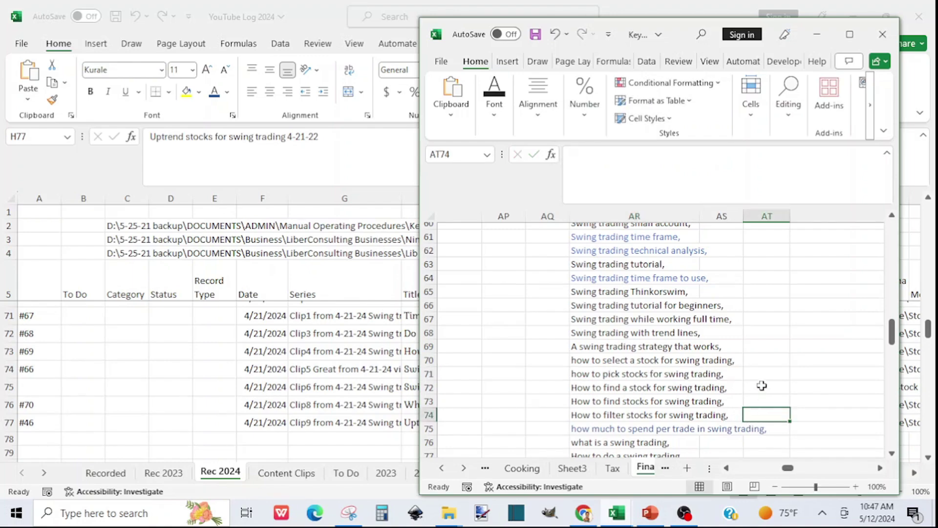
{"action": "left_click", "coordinate": [766, 374]}
{"action": "type", "text": "2021"}
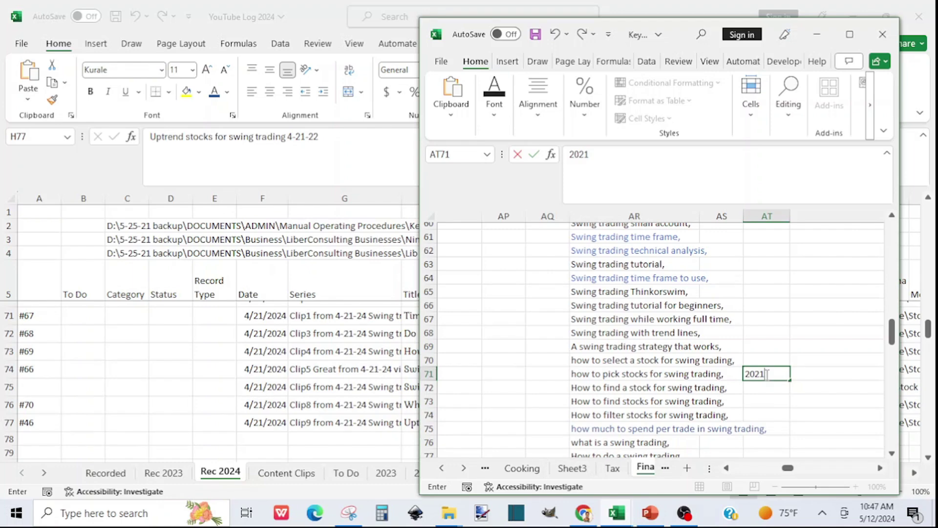
{"action": "key", "text": "BackSpace"}
{"action": "type", "text": "4"}
Commit 2024 in AT71 and switch to the Stock Trading Master List workbook.
{"action": "key", "text": "Return"}
{"action": "key", "text": "alt+Tab"}
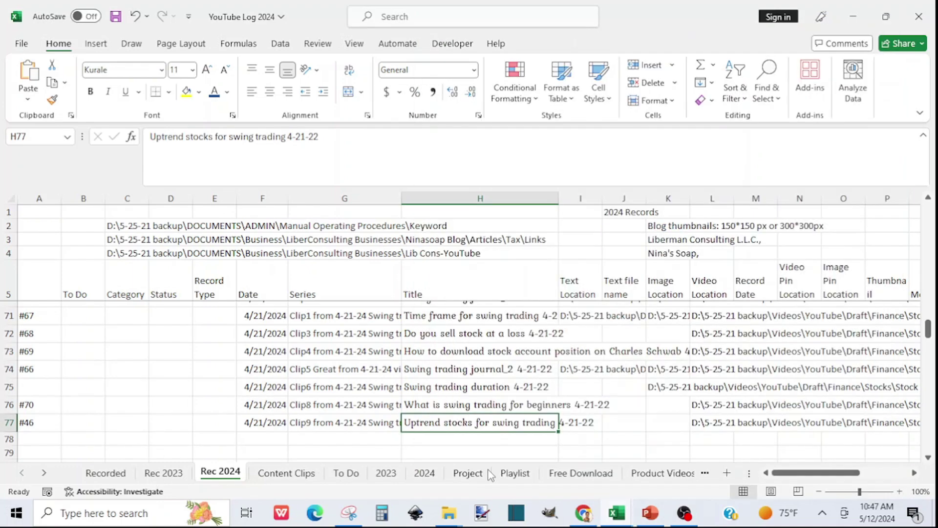
{"action": "left_click", "coordinate": [616, 524]}
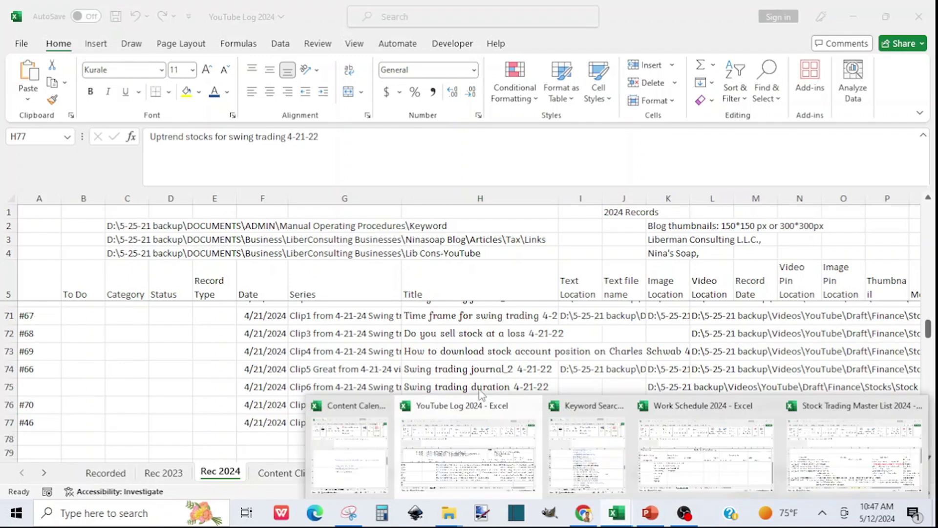
{"action": "left_click", "coordinate": [841, 464]}
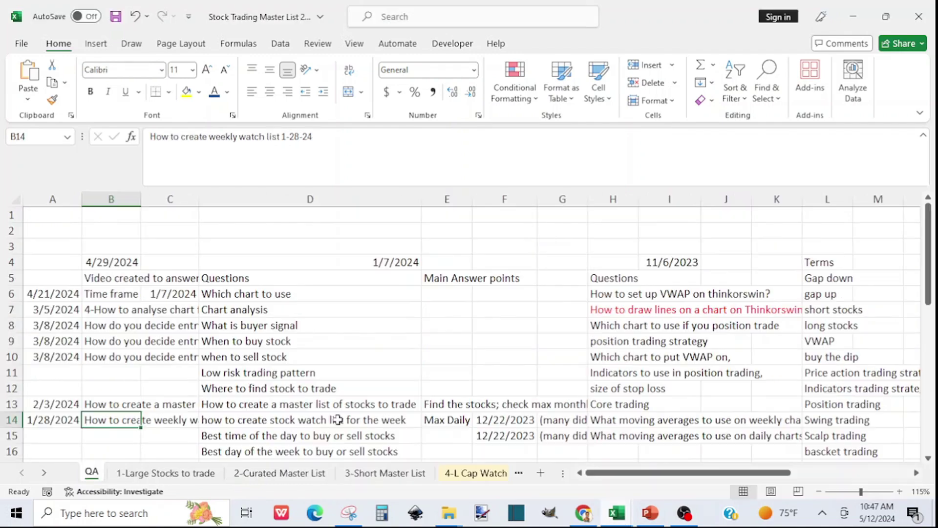
Replace B13's bracketed title with 'how to pick stocks for swing trading' and a closing parenthesis.
{"action": "left_click", "coordinate": [93, 401]}
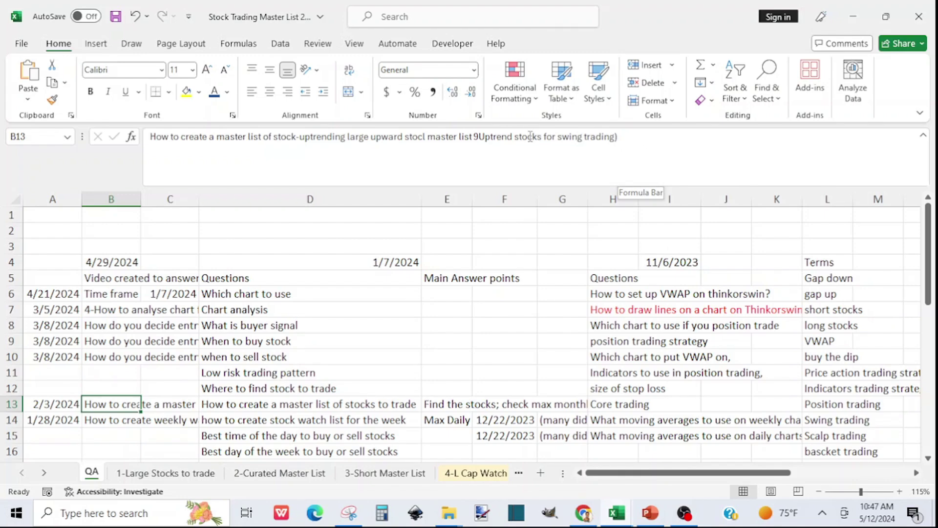
{"action": "left_click_drag", "start_coordinate": [628, 140], "coordinate": [482, 142]}
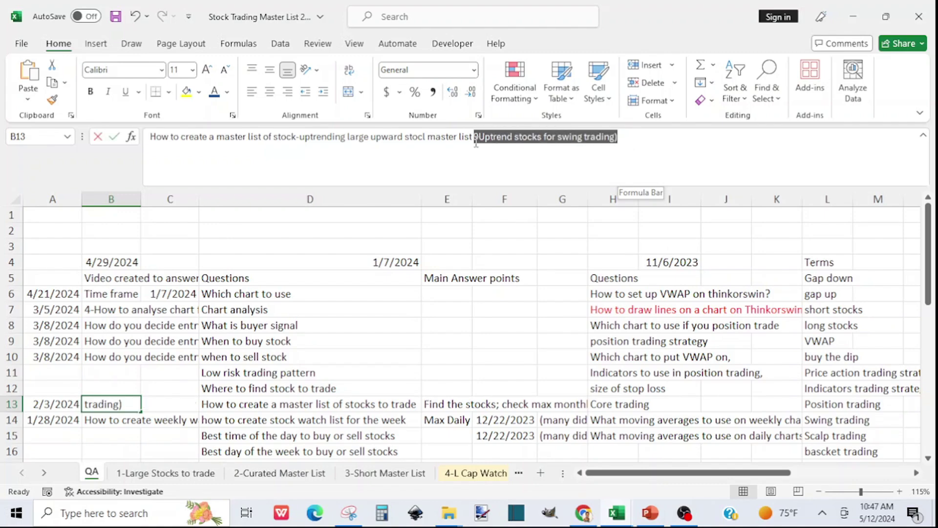
{"action": "key", "text": "ctrl+v"}
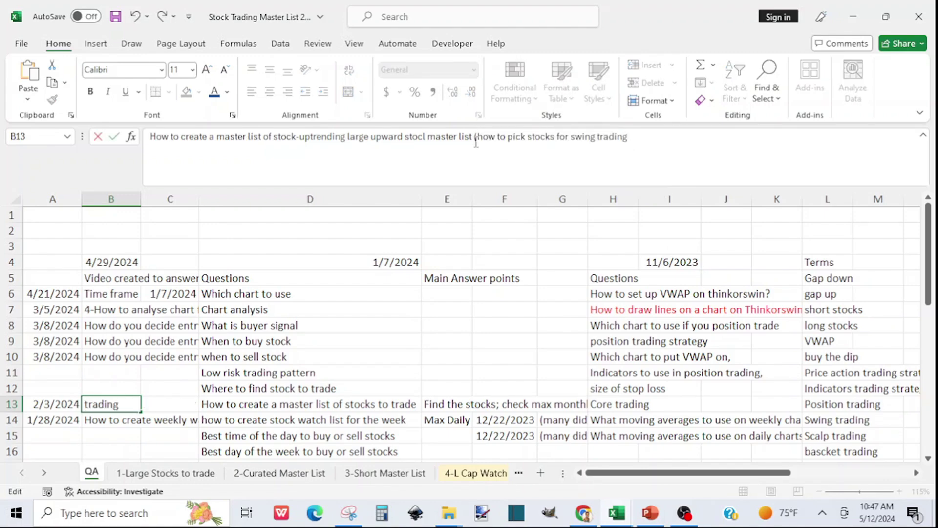
{"action": "type", "text": ")"}
{"action": "left_click", "coordinate": [130, 445]}
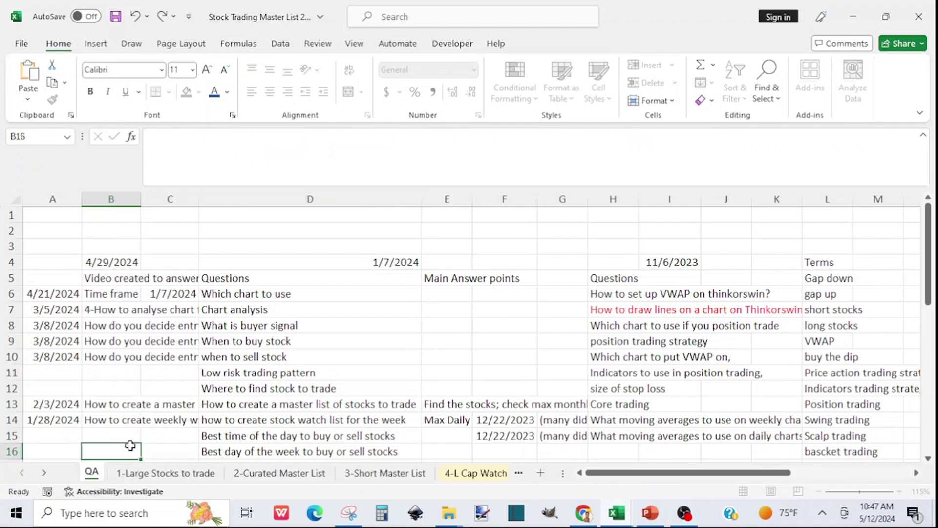
{"action": "left_click", "coordinate": [102, 405]}
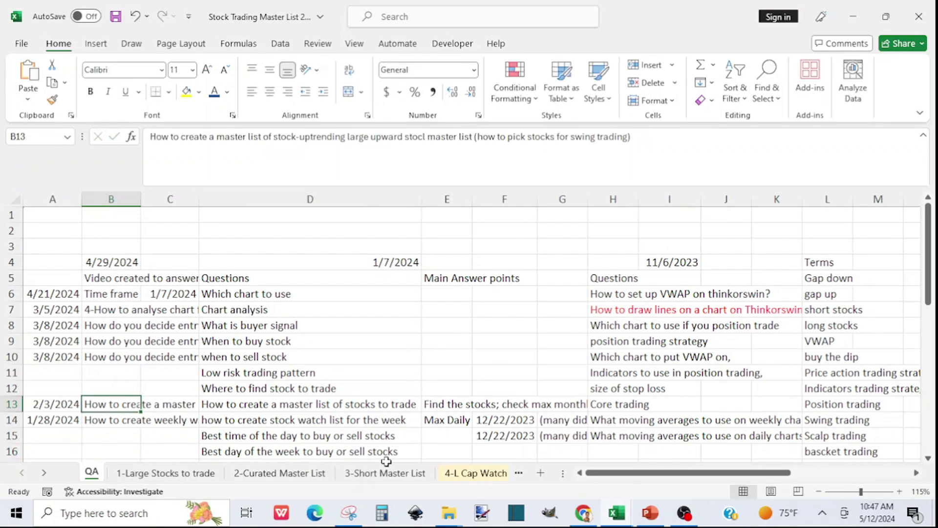
Stay in the master list and select the weekly watch list entry in B14.
{"action": "left_click", "coordinate": [618, 514]}
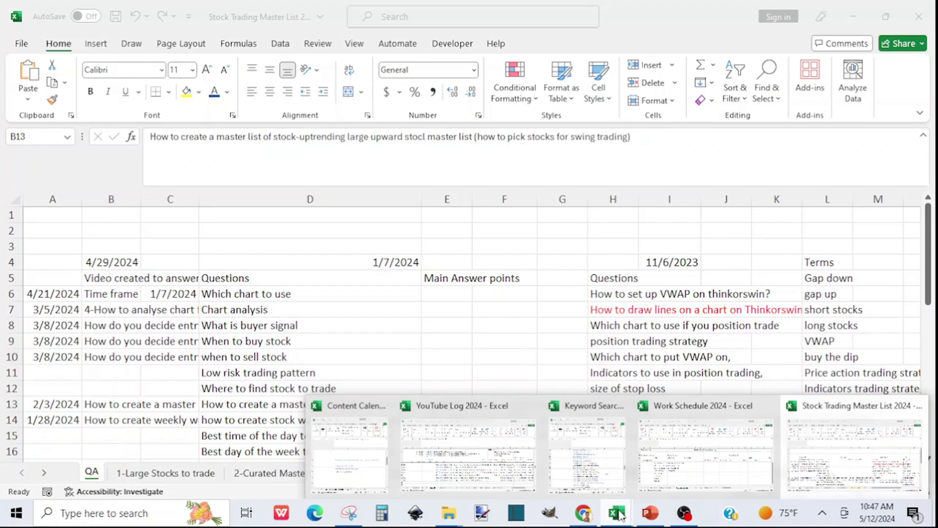
{"action": "mouse_move", "coordinate": [477, 461]}
{"action": "left_click", "coordinate": [107, 421]}
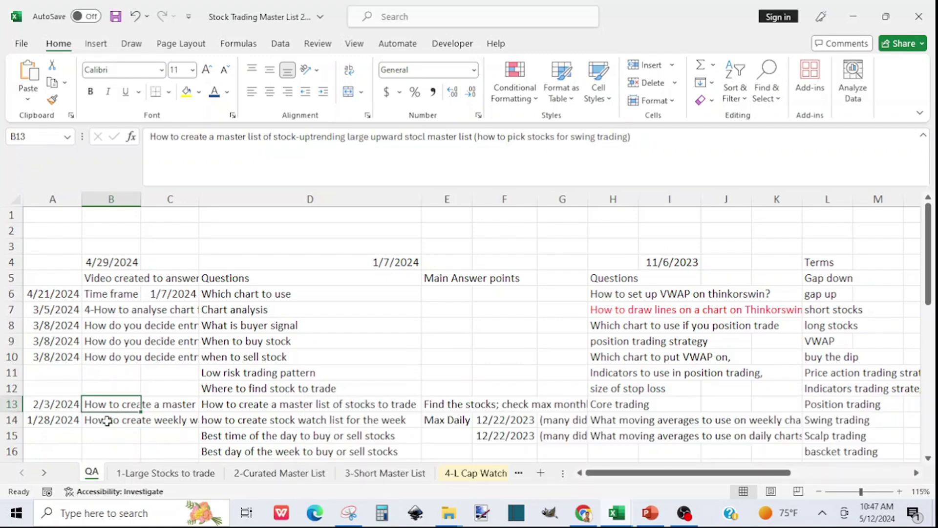
{"action": "left_click", "coordinate": [107, 421]}
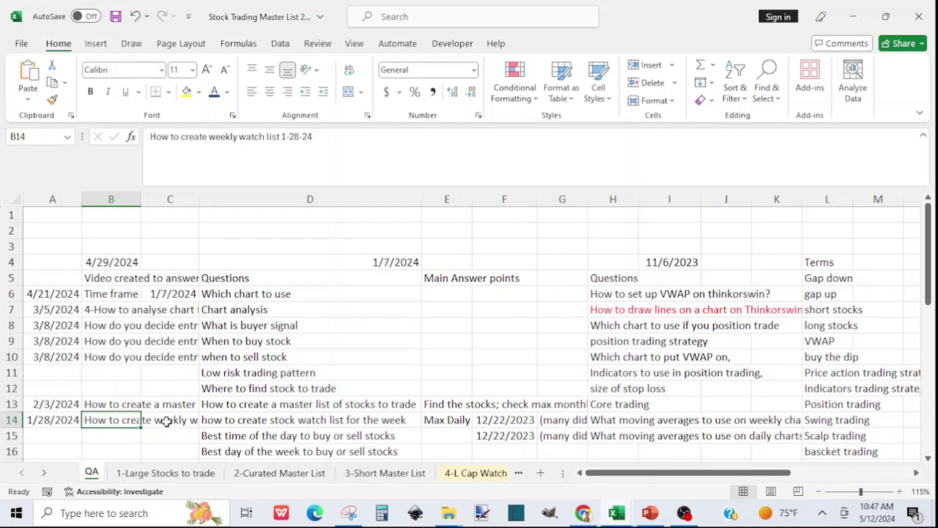
{"action": "mouse_move", "coordinate": [620, 522]}
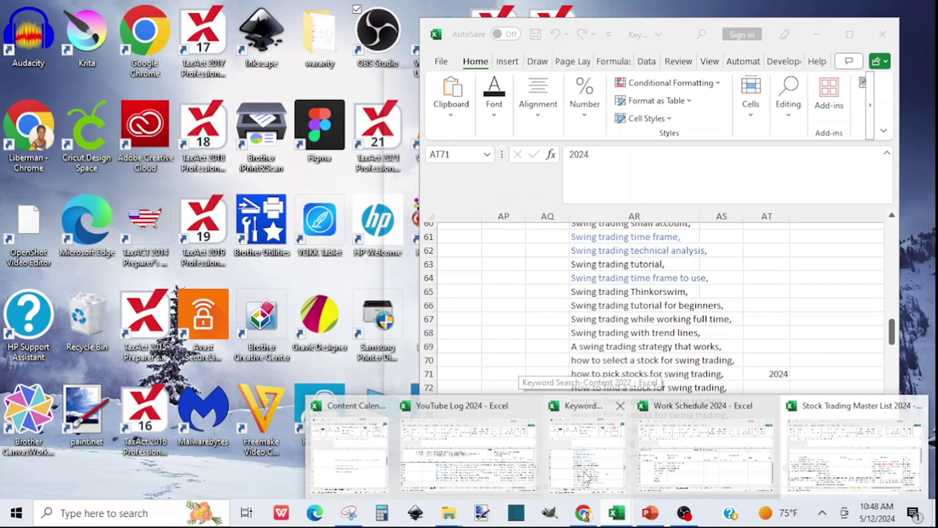
{"action": "left_click", "coordinate": [586, 477]}
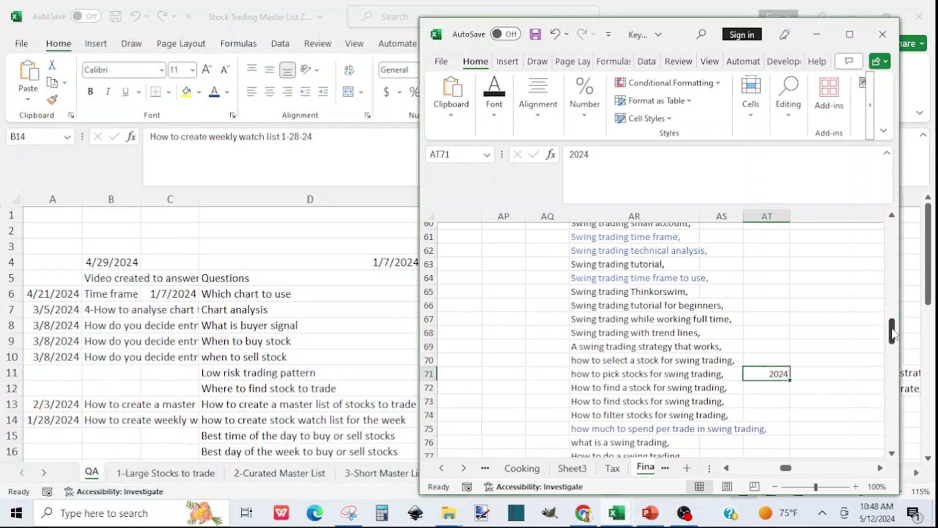
{"action": "left_click_drag", "start_coordinate": [892, 334], "coordinate": [899, 241]}
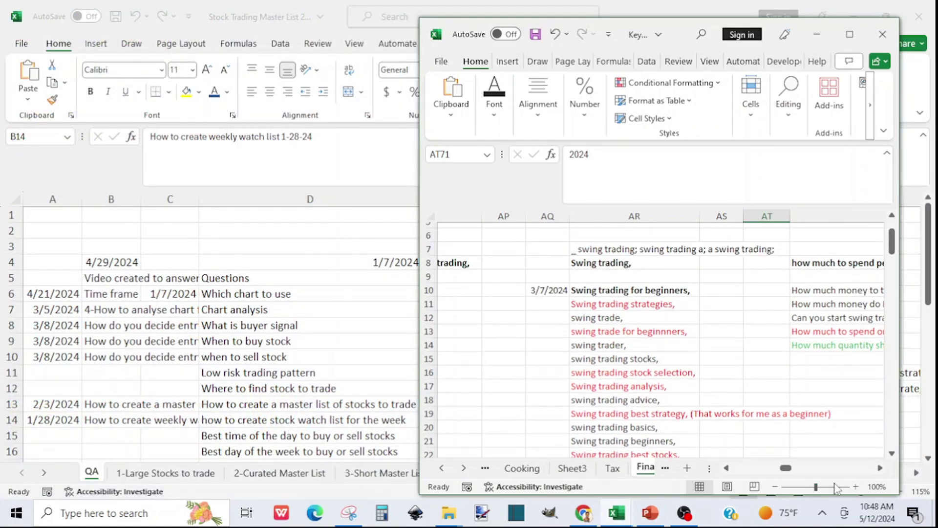
{"action": "left_click_drag", "start_coordinate": [785, 467], "coordinate": [860, 467]}
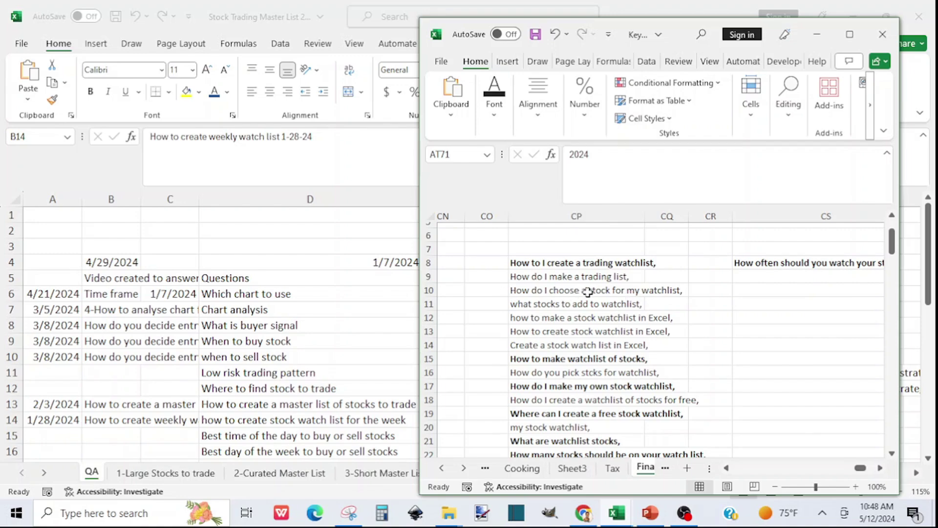
{"action": "left_click", "coordinate": [520, 292]}
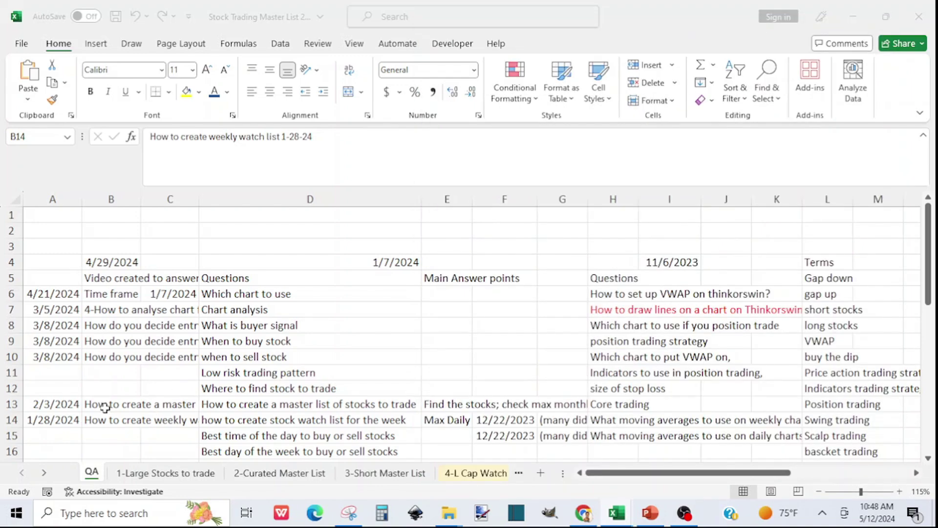
{"action": "left_click", "coordinate": [93, 404]}
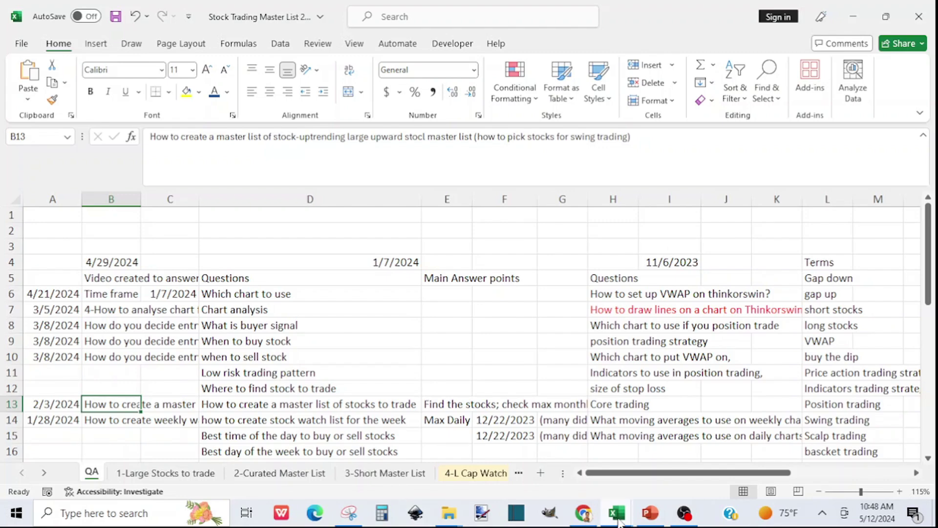
Switch to the Keyword Search workbook and copy the CP10 keyword text.
{"action": "mouse_move", "coordinate": [618, 522]}
{"action": "left_click", "coordinate": [703, 476]}
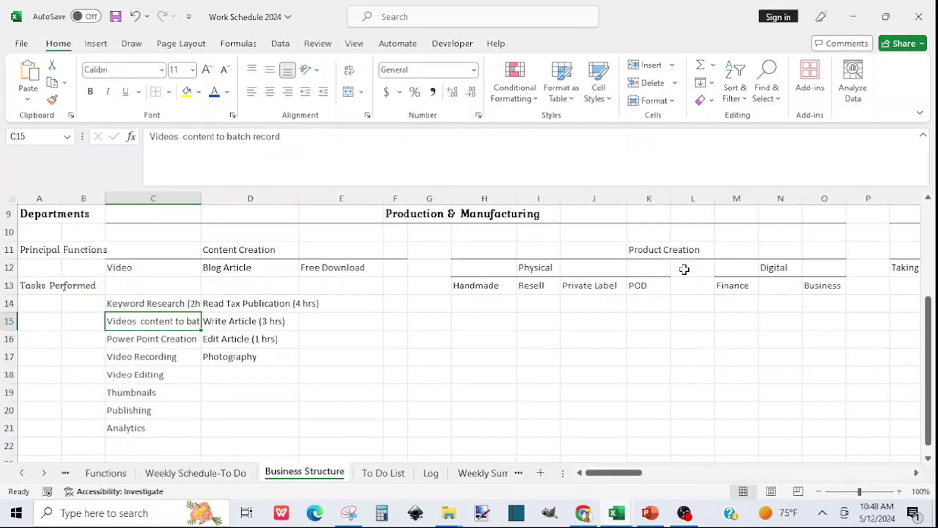
{"action": "left_click", "coordinate": [617, 514]}
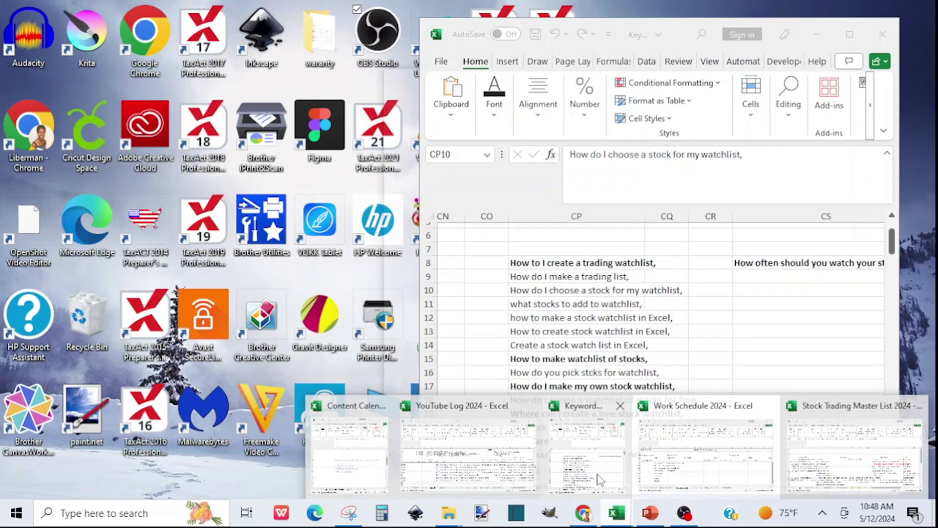
{"action": "left_click", "coordinate": [601, 479]}
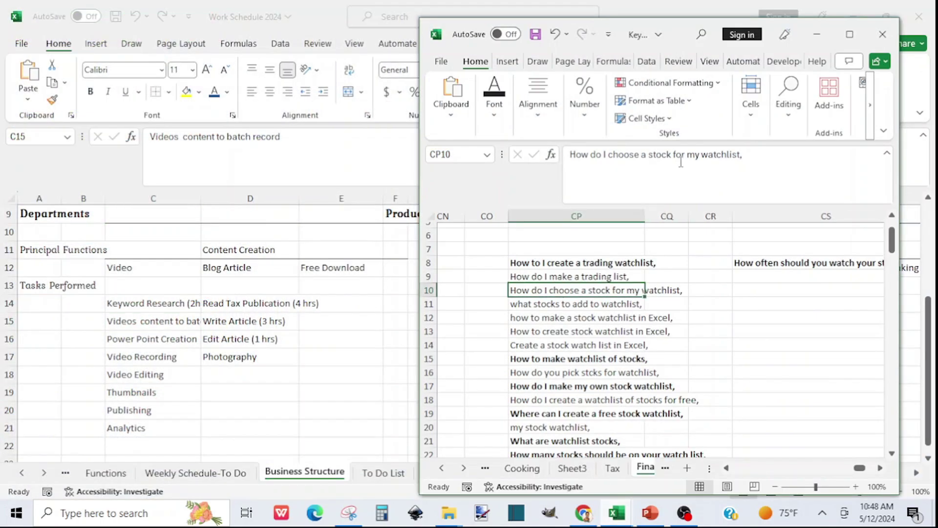
{"action": "left_click_drag", "start_coordinate": [740, 155], "coordinate": [537, 163]}
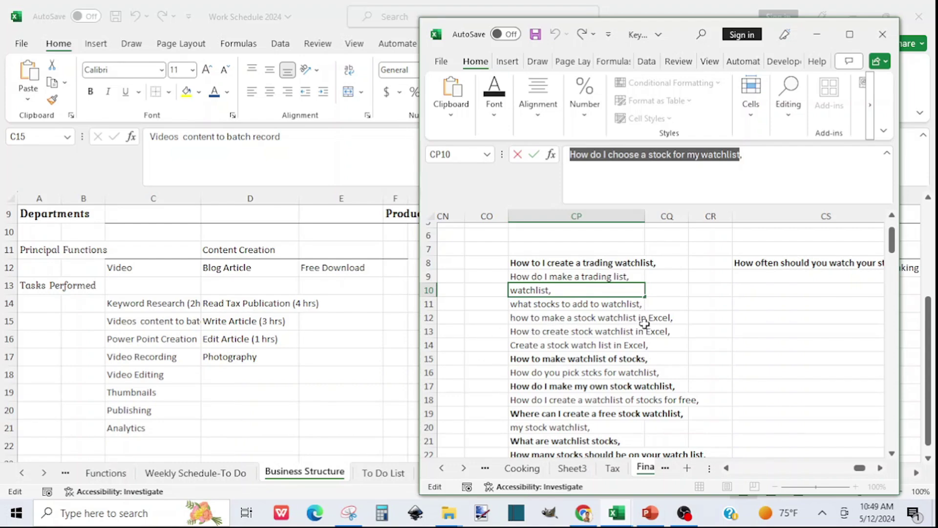
{"action": "left_click", "coordinate": [555, 346]}
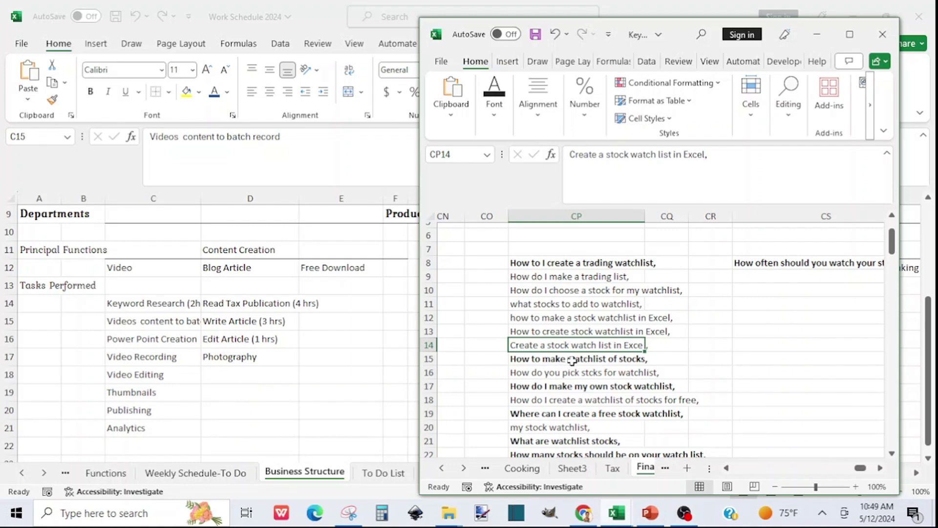
Copy the CP15 keyword 'How to make watchlist of stocks' and enter 2024 in CR15.
{"action": "left_click", "coordinate": [531, 359]}
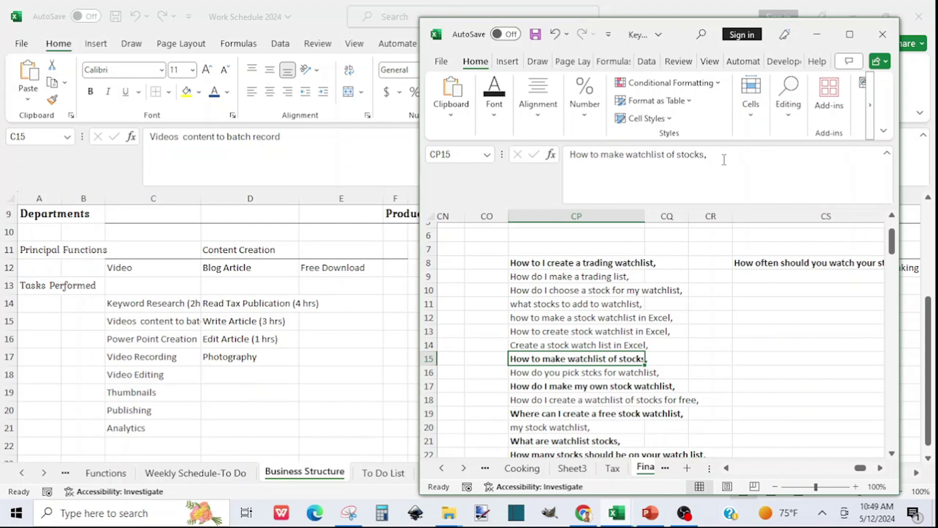
{"action": "left_click_drag", "start_coordinate": [705, 156], "coordinate": [568, 155]}
{"action": "key", "text": "ctrl+c"}
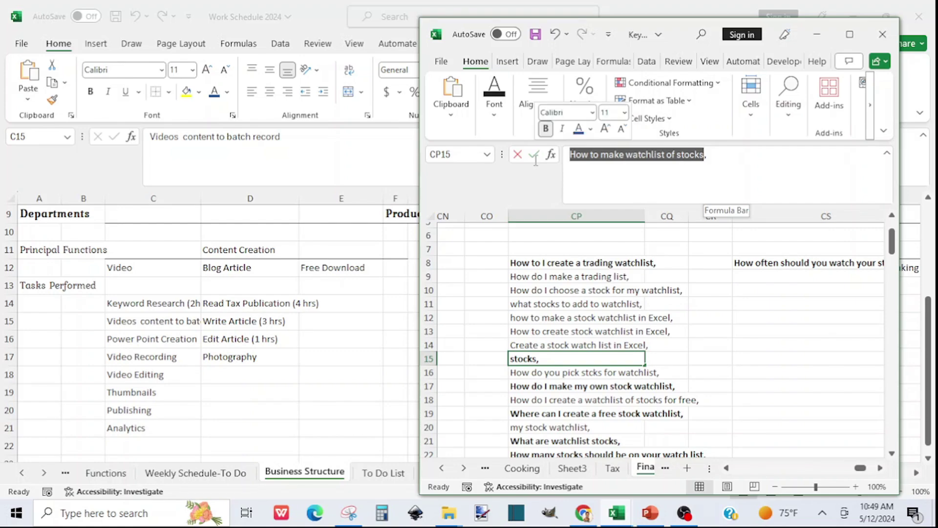
{"action": "left_click", "coordinate": [685, 401]}
{"action": "left_click", "coordinate": [717, 360]}
{"action": "type", "text": "2"}
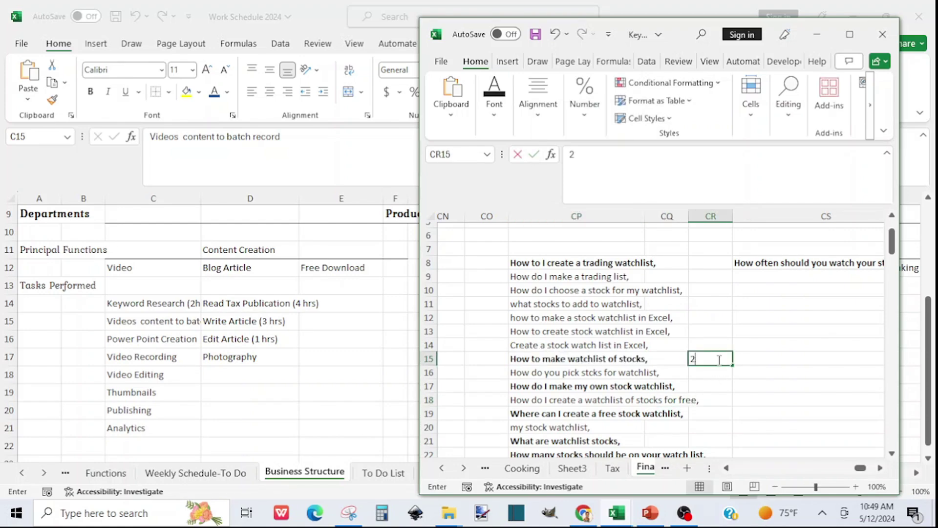
{"action": "type", "text": "021"}
{"action": "key", "text": "BackSpace"}
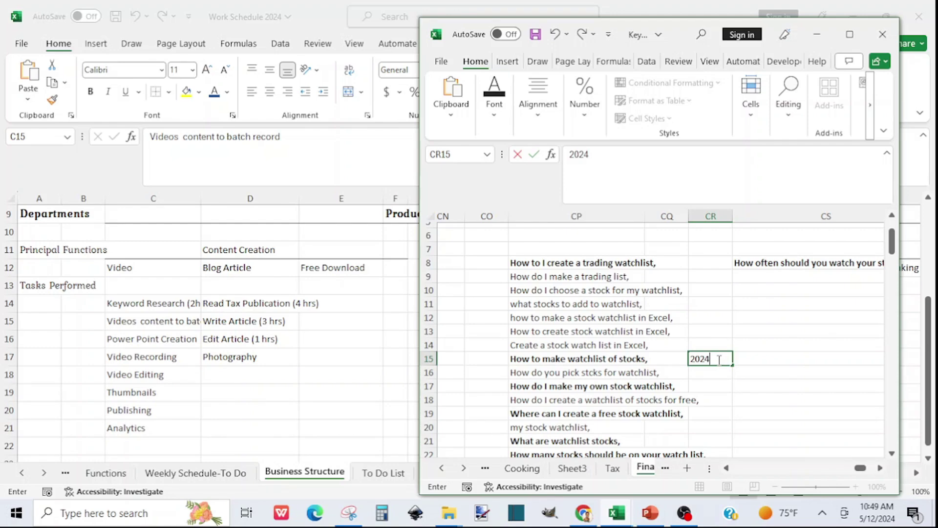
{"action": "type", "text": "4"}
{"action": "left_click", "coordinate": [617, 517]}
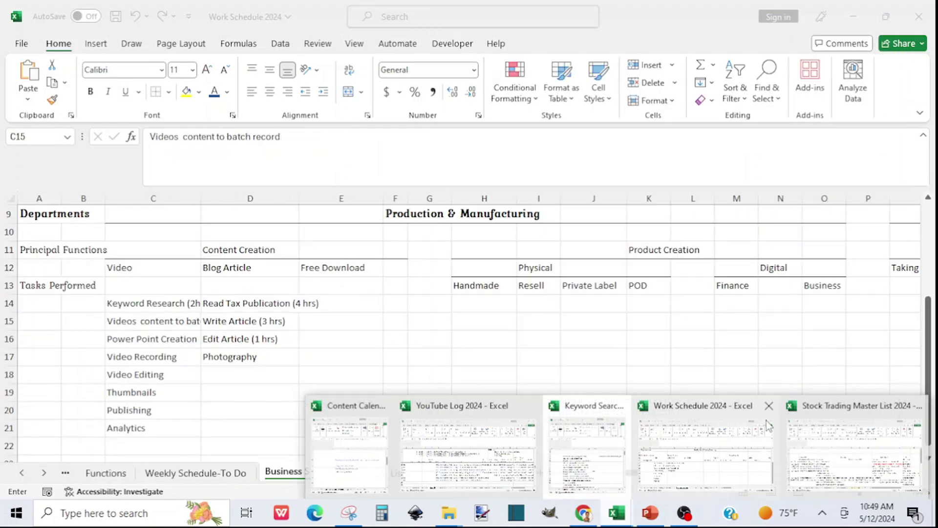
Paste over B13's swing trading parenthetical, undo it, then switch to Keyword Search.
{"action": "left_click", "coordinate": [831, 458]}
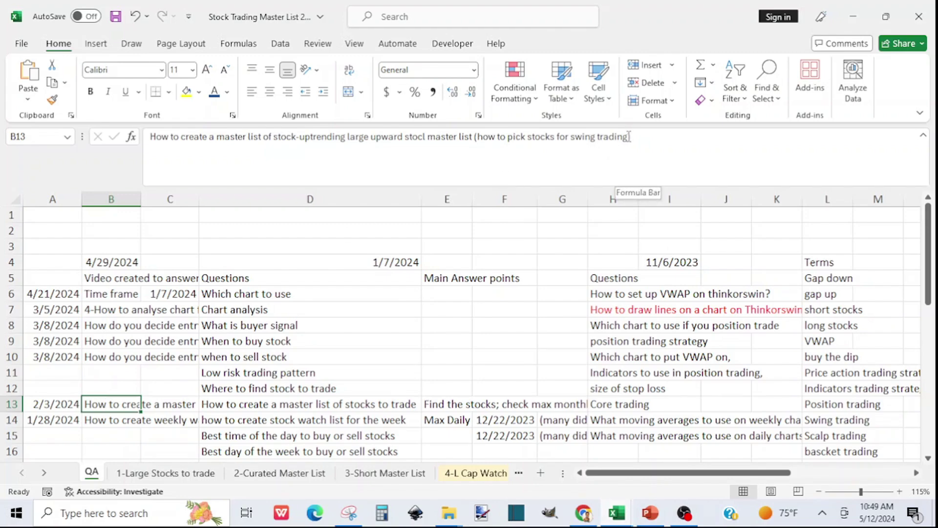
{"action": "left_click_drag", "start_coordinate": [630, 137], "coordinate": [480, 143]}
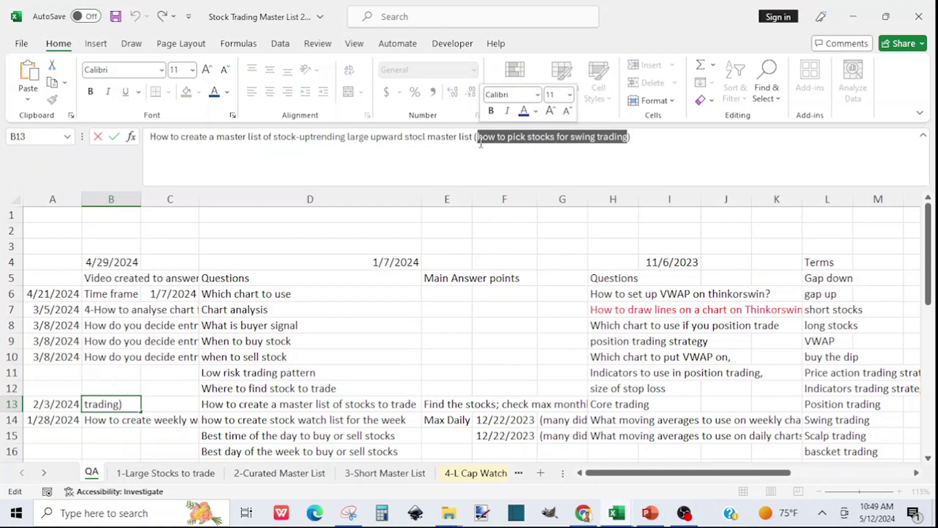
{"action": "key", "text": "ctrl+v"}
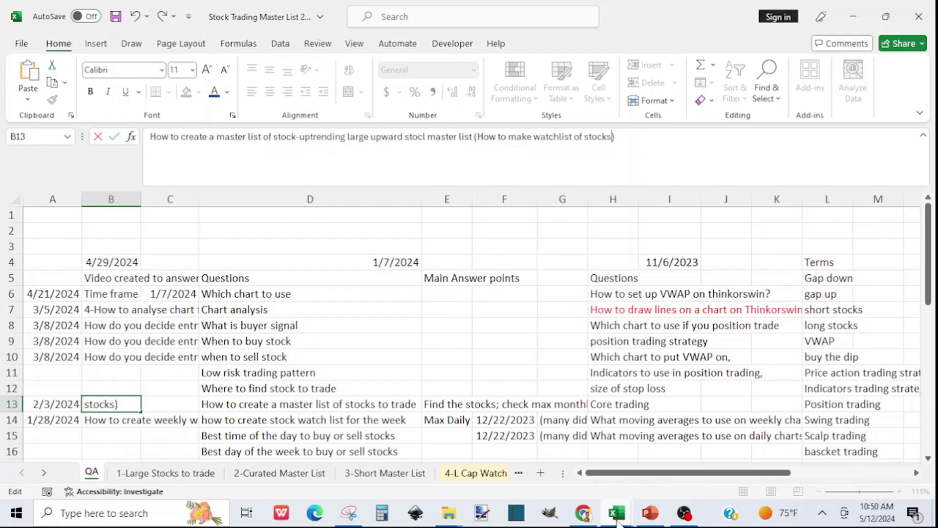
{"action": "mouse_move", "coordinate": [617, 522]}
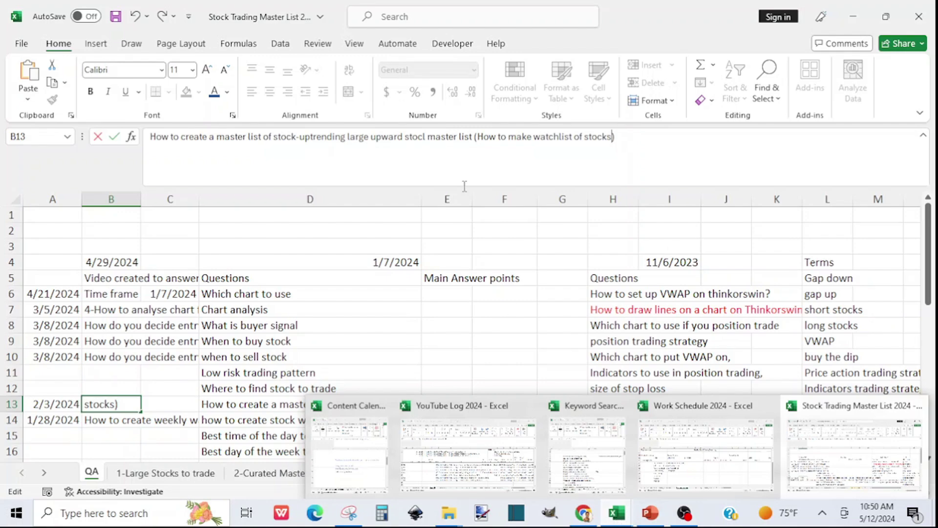
{"action": "left_click", "coordinate": [136, 17]}
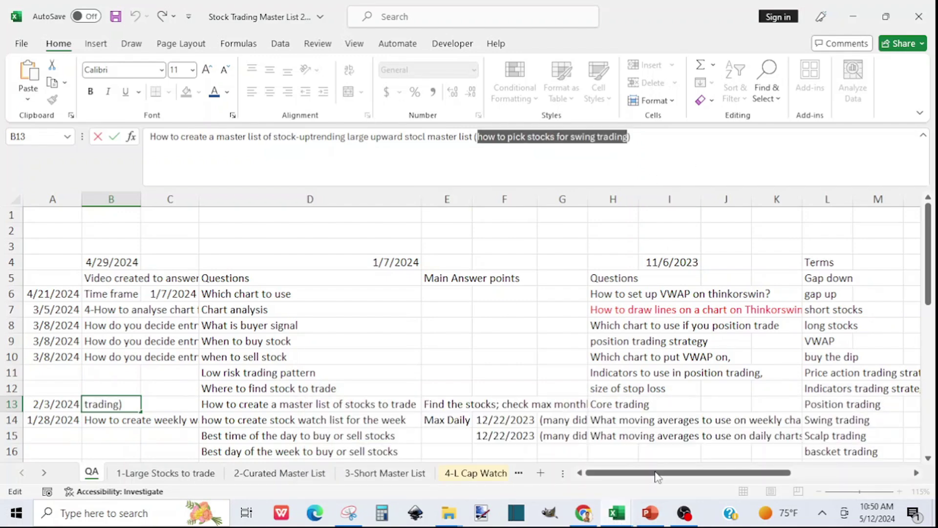
{"action": "left_click", "coordinate": [617, 519]}
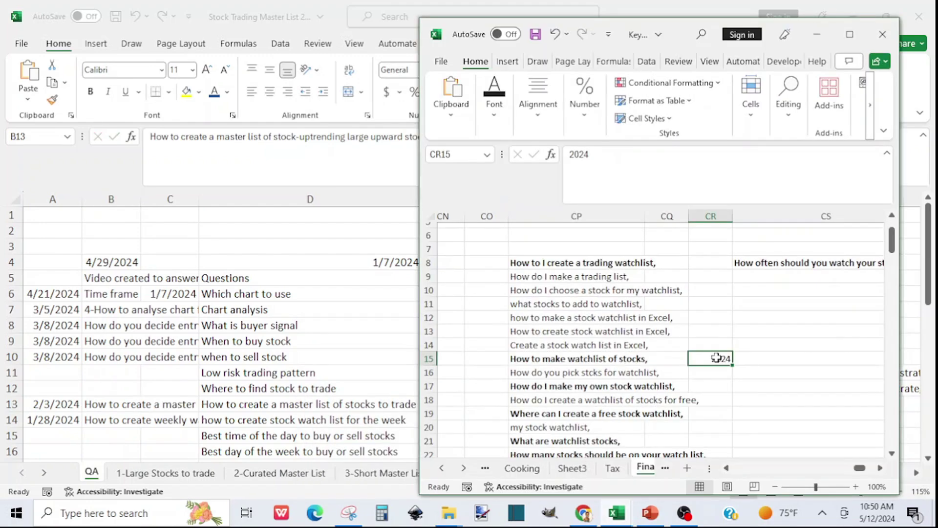
Clear the 2024 from CR15 and scroll down the keyword list.
{"action": "key", "text": "Delete"}
{"action": "left_click", "coordinate": [893, 454]}
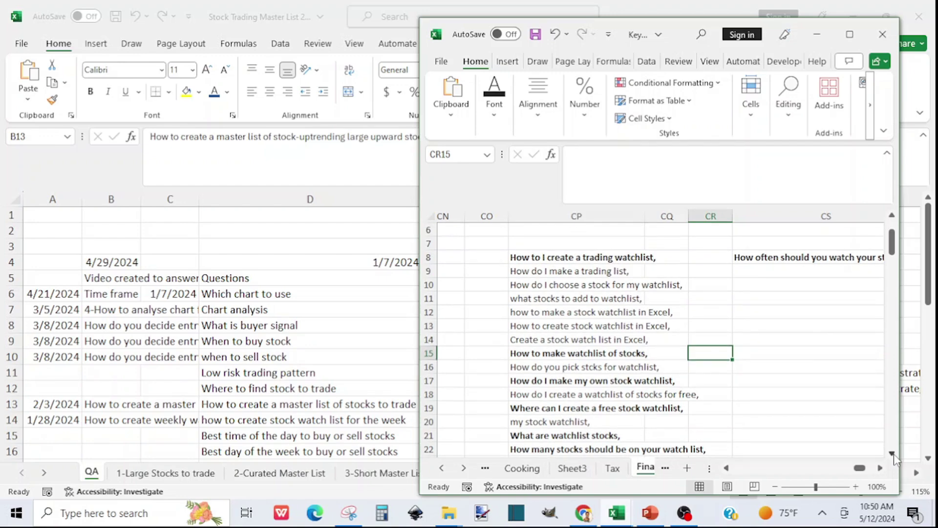
{"action": "left_click", "coordinate": [892, 454]}
{"action": "left_click", "coordinate": [893, 453]}
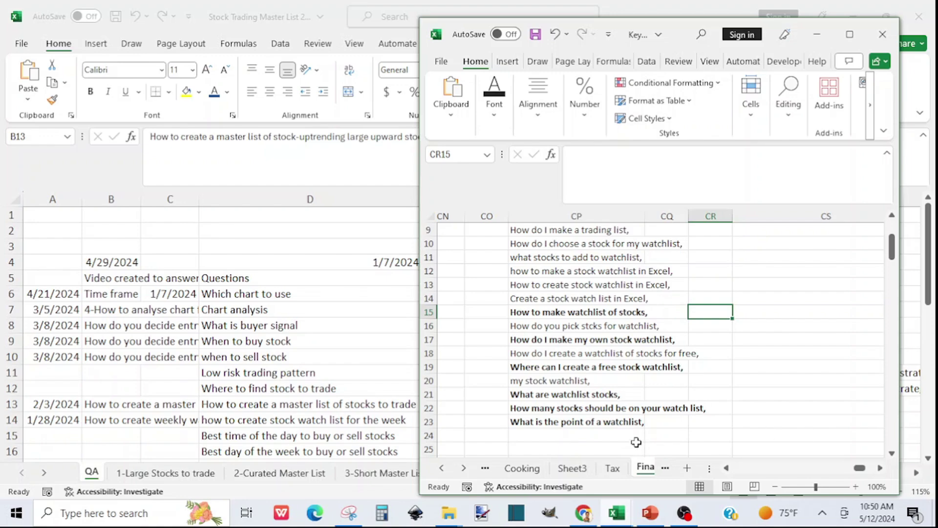
{"action": "left_click", "coordinate": [519, 408]}
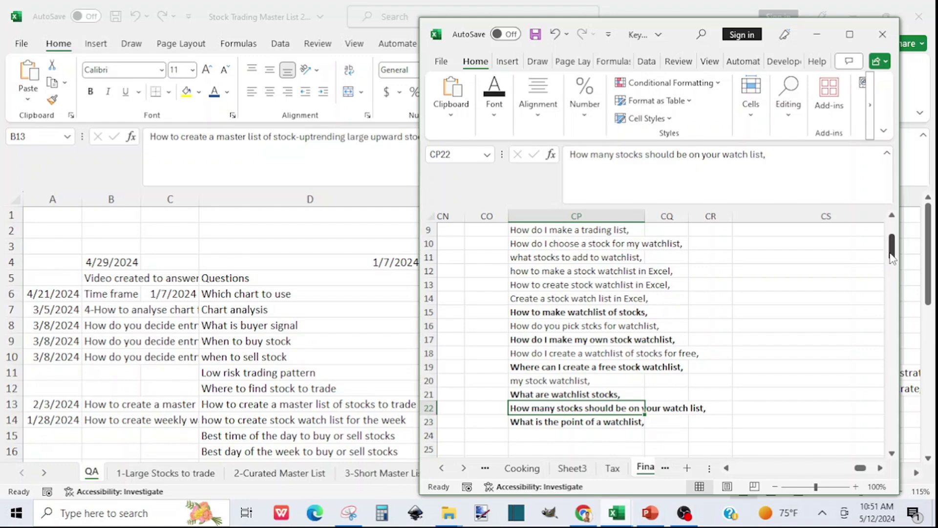
Select CP18's text 'How do I create a watchlist of stocks for free' without its comma.
{"action": "left_click_drag", "start_coordinate": [892, 252], "coordinate": [893, 240]}
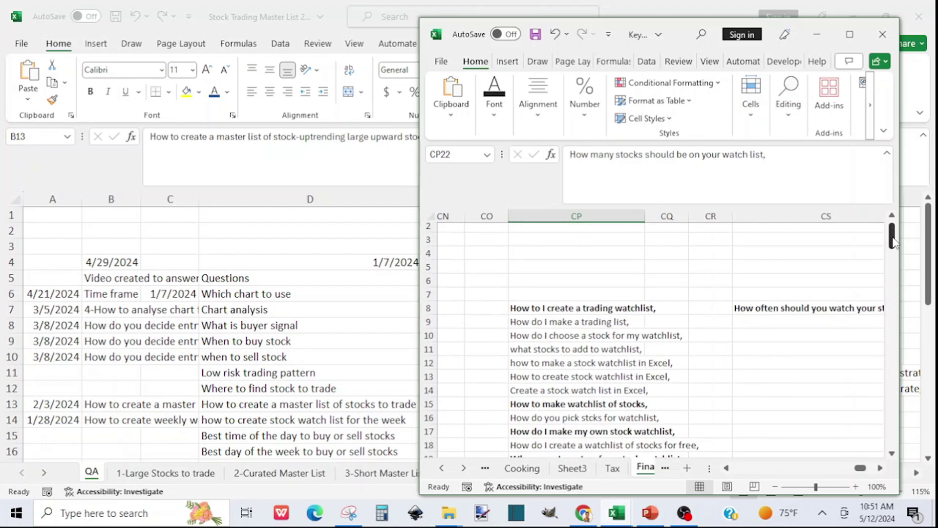
{"action": "left_click_drag", "start_coordinate": [893, 241], "coordinate": [894, 247]}
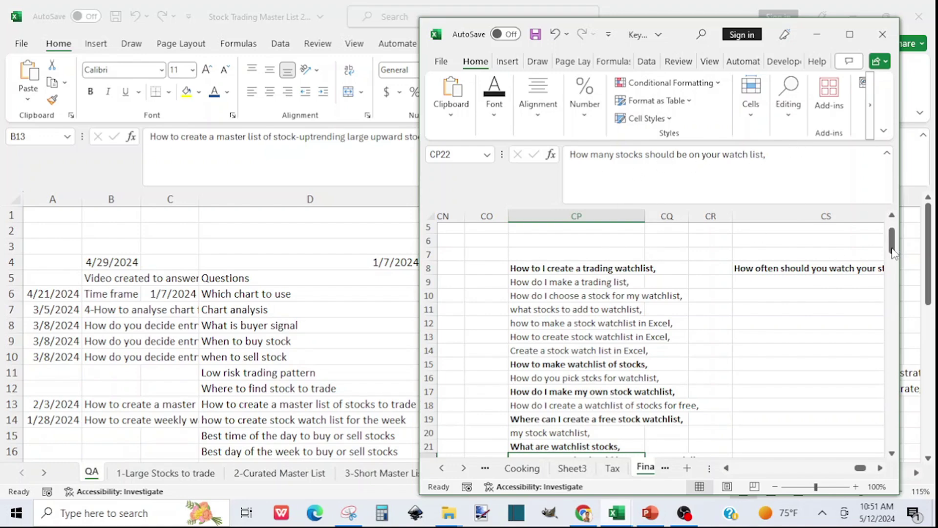
{"action": "left_click", "coordinate": [892, 456]}
{"action": "left_click", "coordinate": [892, 456]}
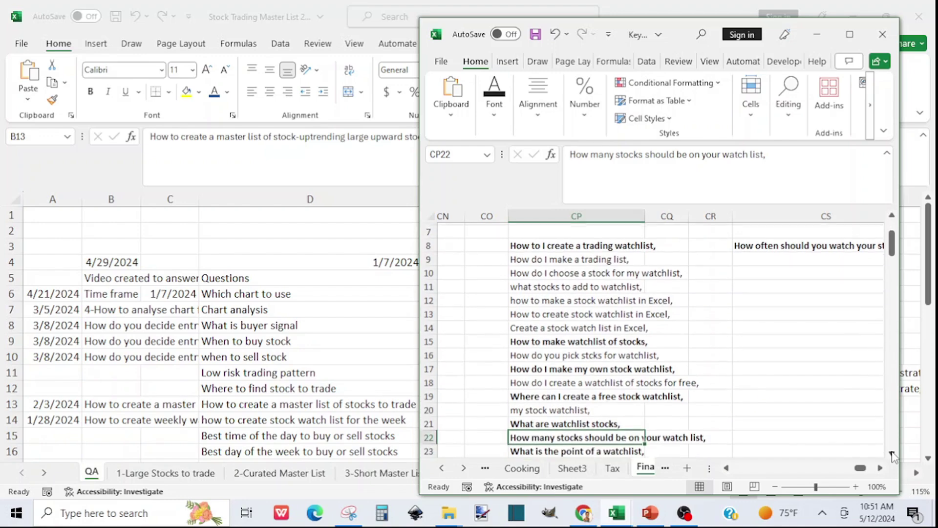
{"action": "left_click", "coordinate": [893, 456]}
{"action": "left_click", "coordinate": [893, 456]}
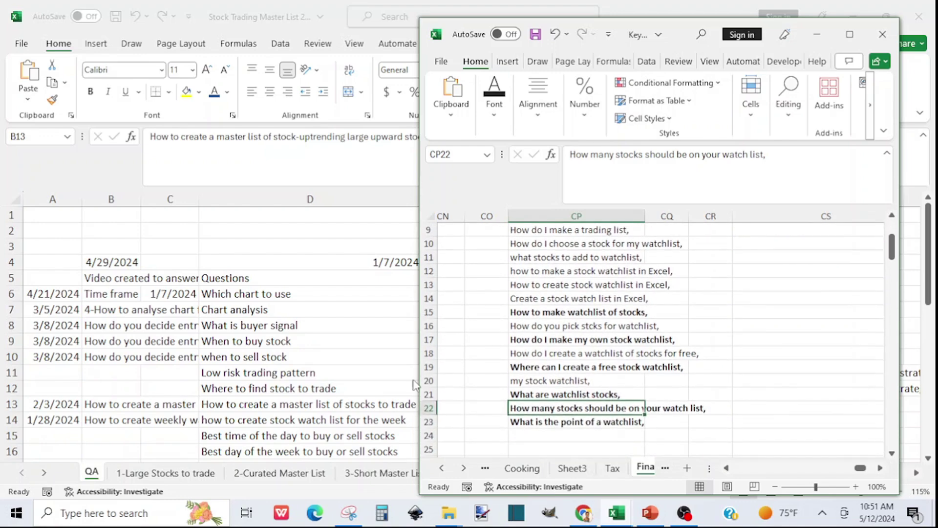
{"action": "left_click", "coordinate": [521, 354]}
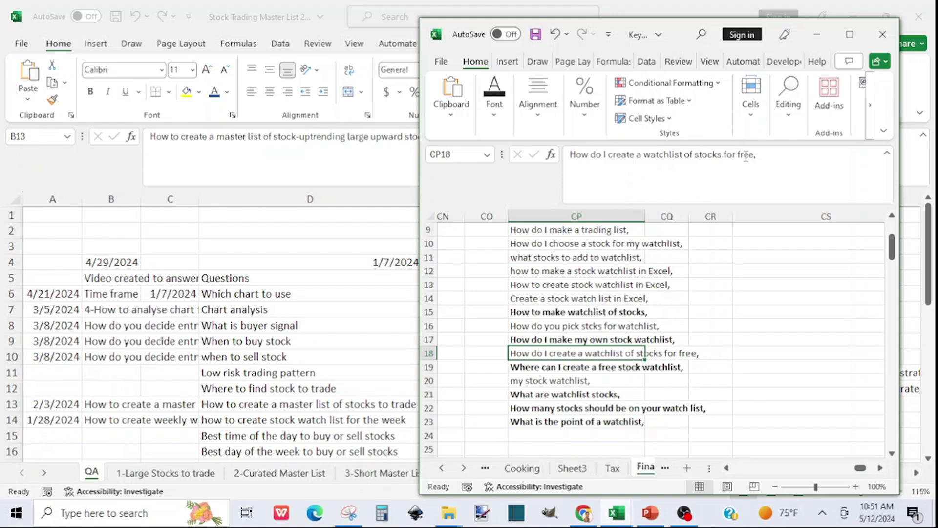
{"action": "left_click_drag", "start_coordinate": [754, 154], "coordinate": [558, 146]}
{"action": "key", "text": "ctrl+c"}
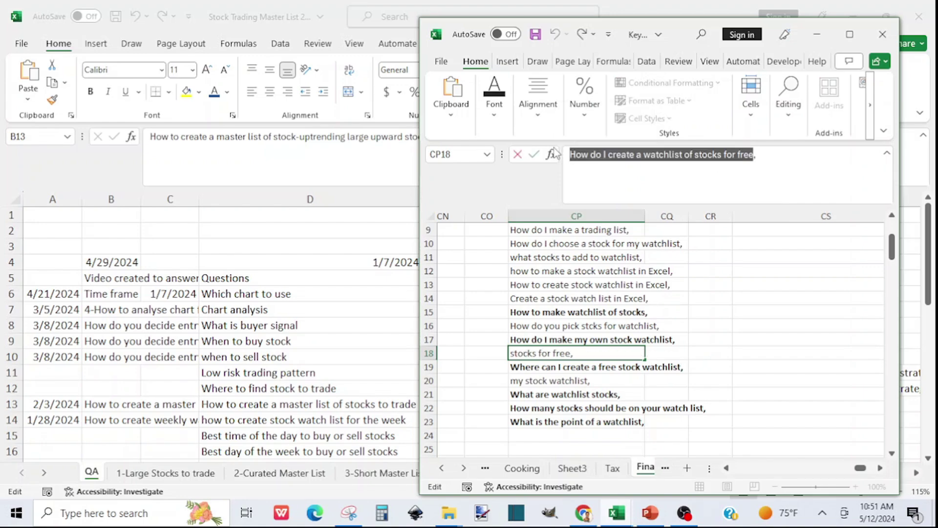
Append ' (How do I create a watchlist of stocks for free' to B14 in the master list.
{"action": "left_click", "coordinate": [96, 429]}
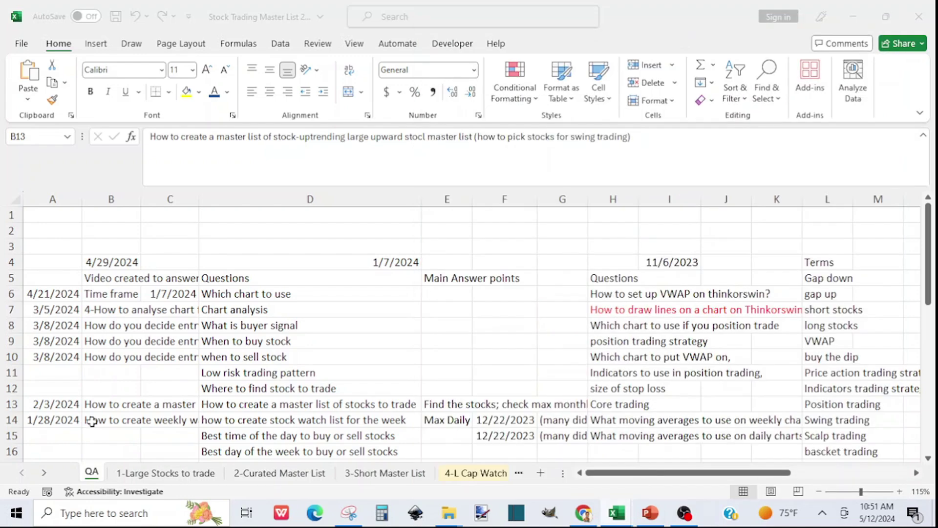
{"action": "left_click", "coordinate": [93, 423]}
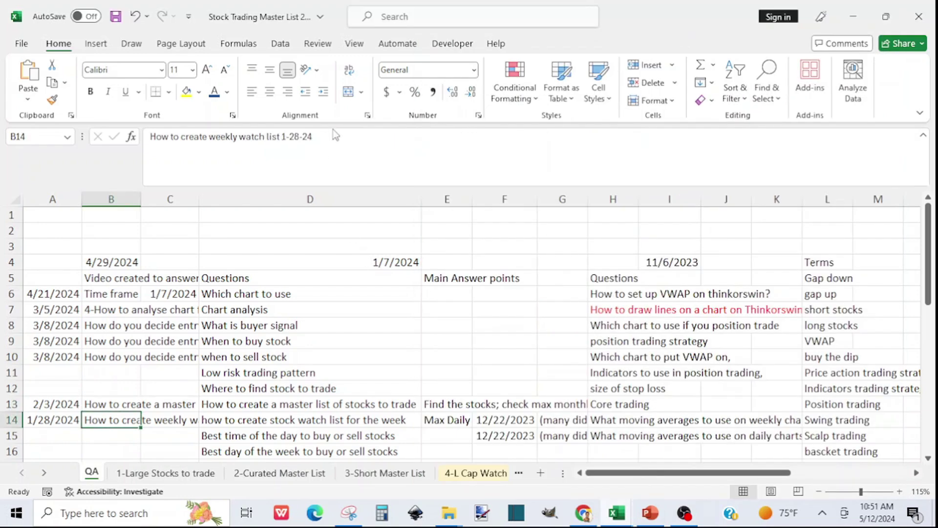
{"action": "left_click", "coordinate": [334, 137]}
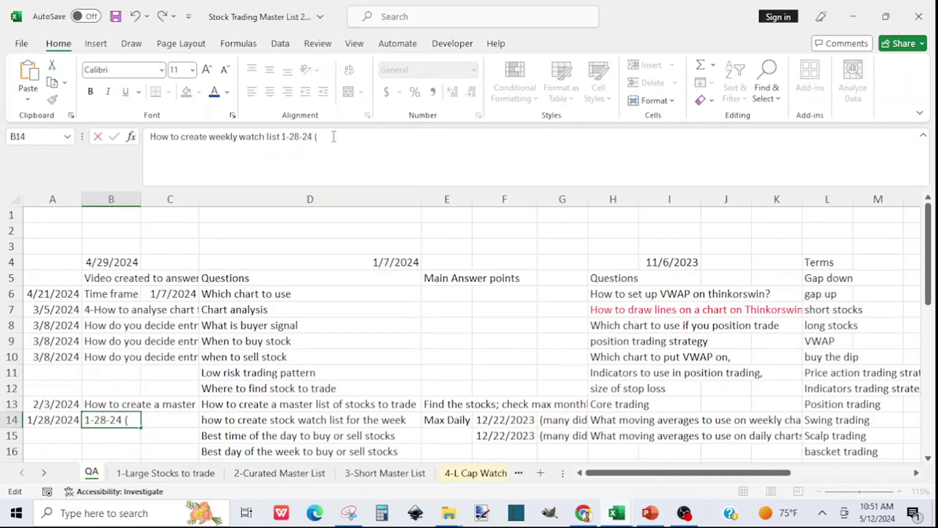
{"action": "type", "text": "("}
{"action": "key", "text": "ctrl+v"}
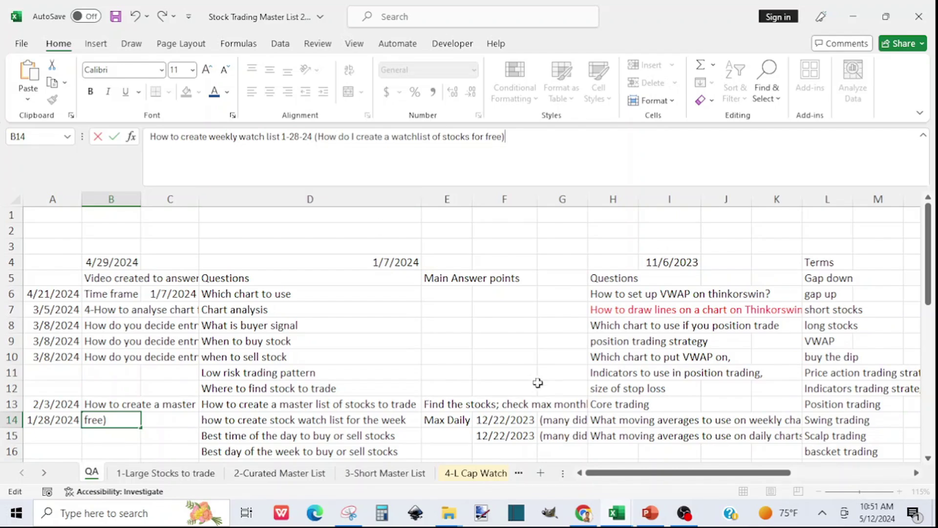
Enter 2024 in CR18 beside the free-watchlist keyword in Keyword Search.
{"action": "mouse_move", "coordinate": [620, 516]}
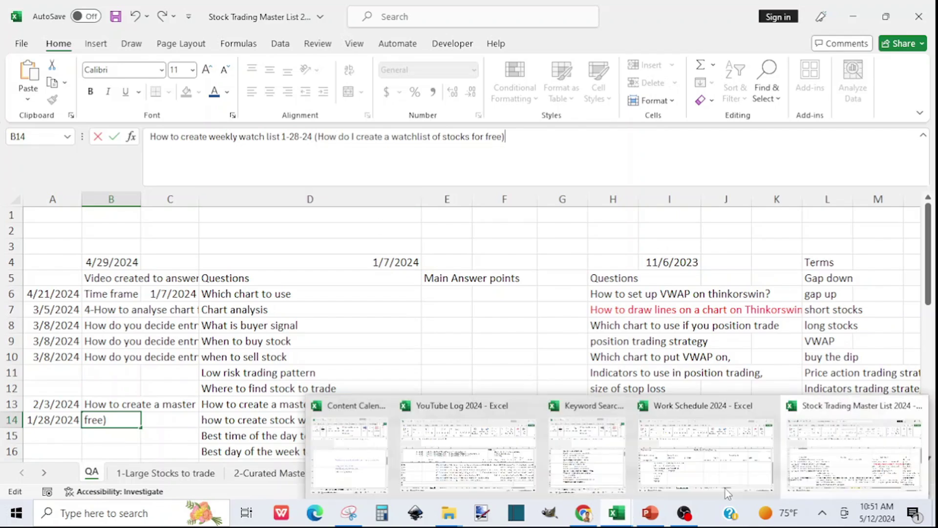
{"action": "left_click", "coordinate": [593, 469]}
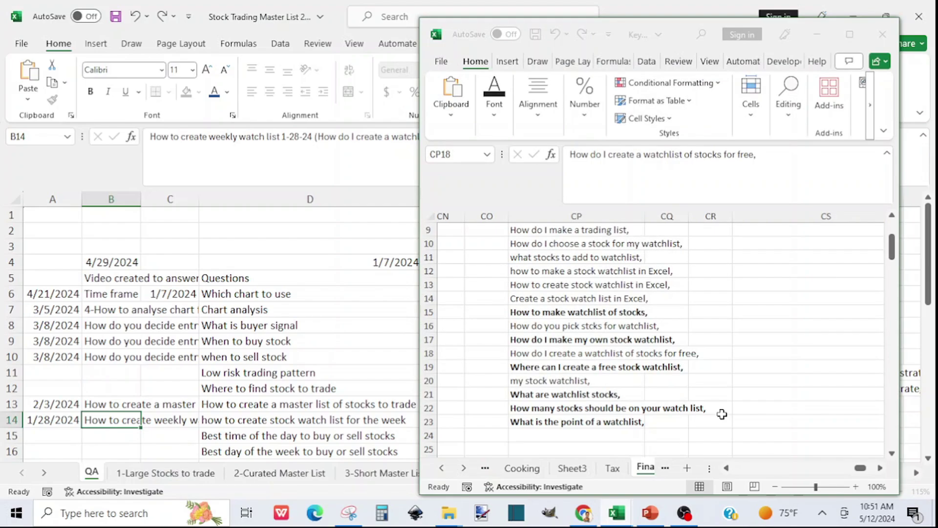
{"action": "left_click", "coordinate": [722, 355]}
{"action": "type", "text": "2024"}
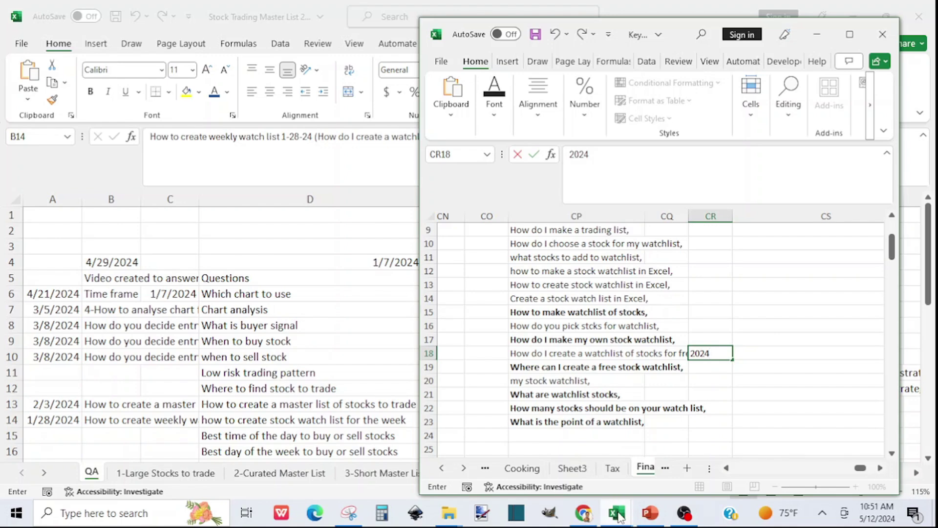
{"action": "mouse_move", "coordinate": [619, 513]}
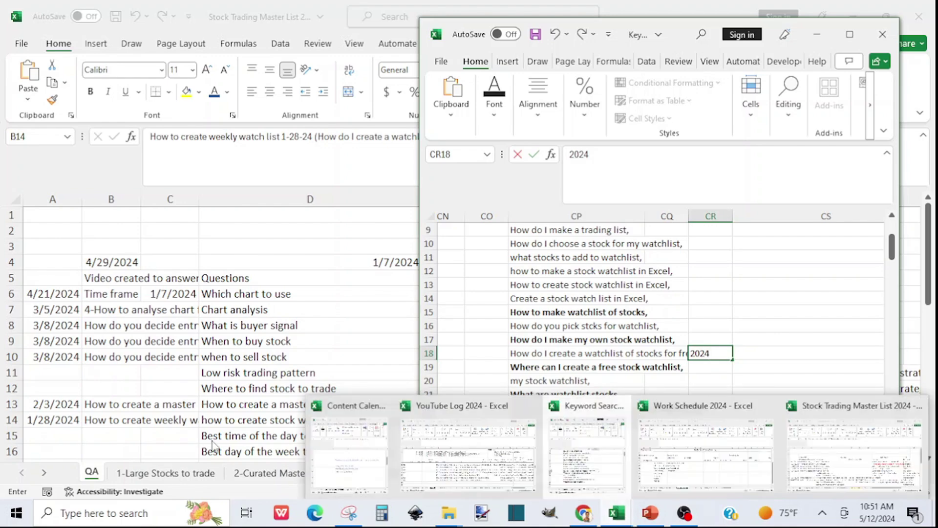
Paste the free-watchlist question as plain text into Content Calendar cell I17.
{"action": "left_click", "coordinate": [617, 513]}
{"action": "left_click", "coordinate": [345, 470]}
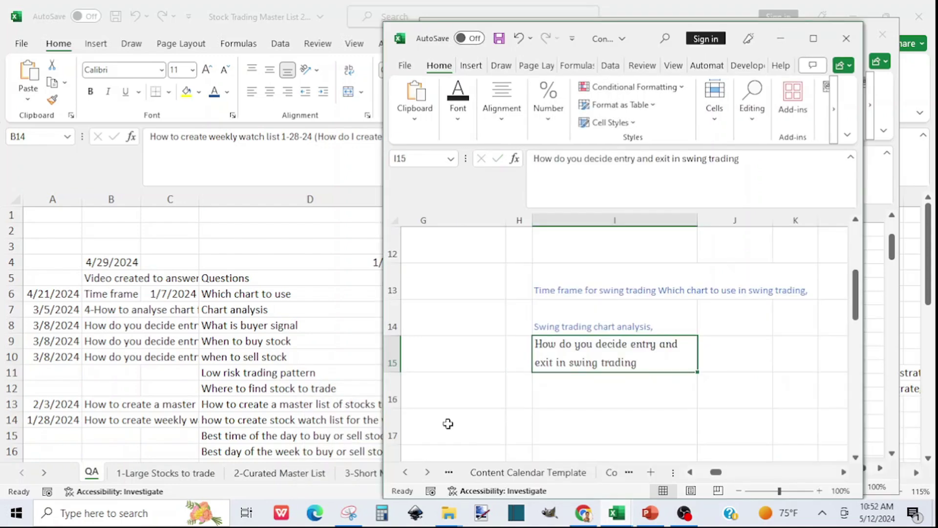
{"action": "left_click", "coordinate": [561, 433]}
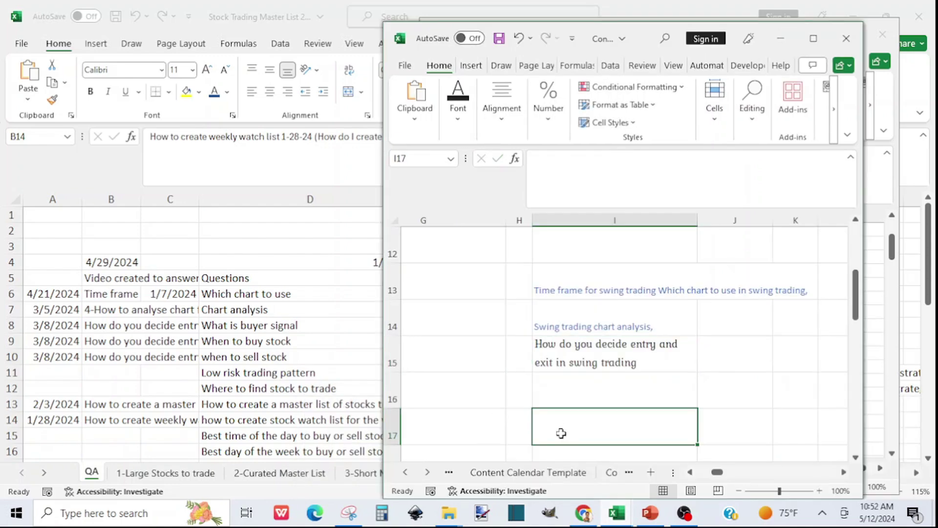
{"action": "key", "text": "ctrl+v"}
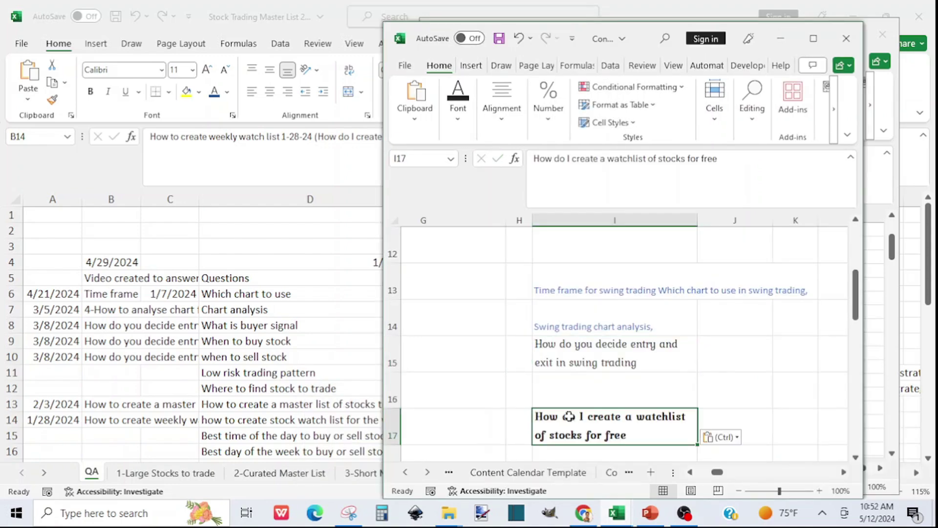
{"action": "left_click", "coordinate": [520, 40]}
{"action": "double_click", "coordinate": [548, 423]}
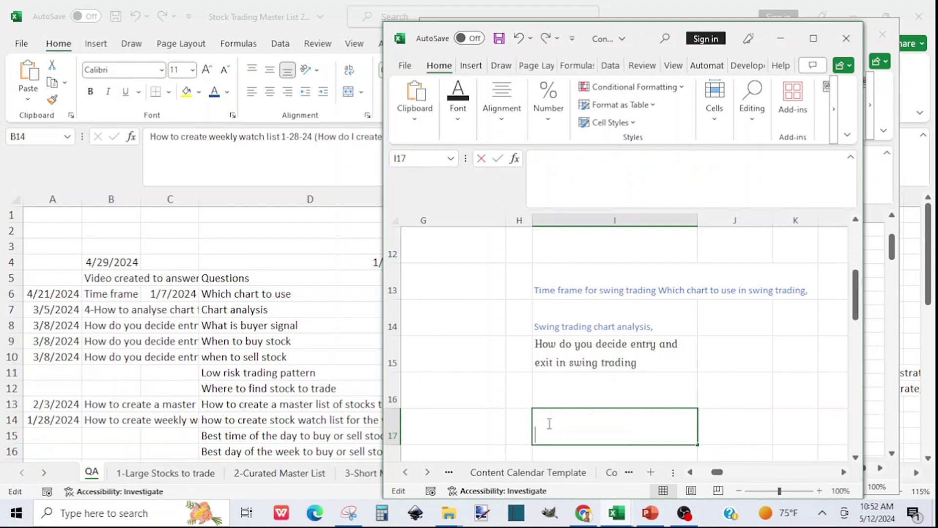
{"action": "key", "text": "ctrl+v"}
{"action": "left_click", "coordinate": [738, 419]}
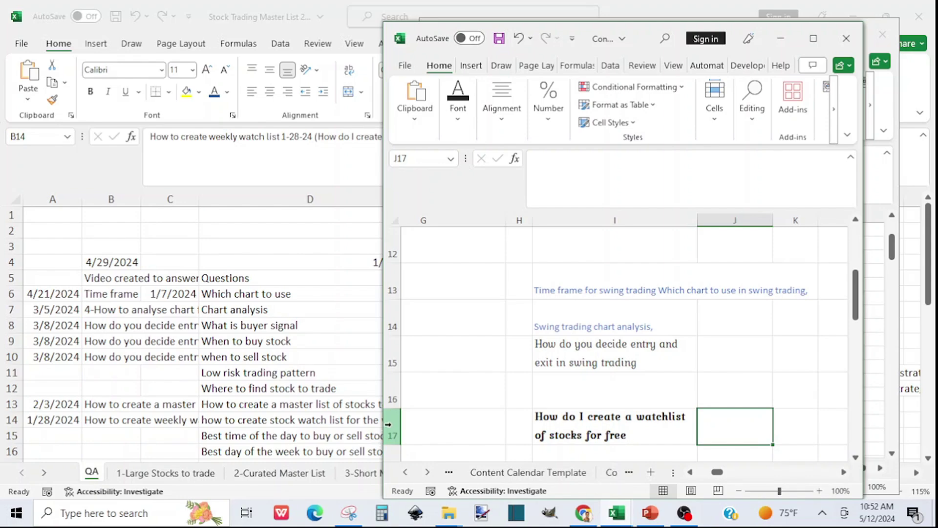
Copy B13's swing trading title and paste it into Content Calendar cell I16.
{"action": "left_click", "coordinate": [87, 413]}
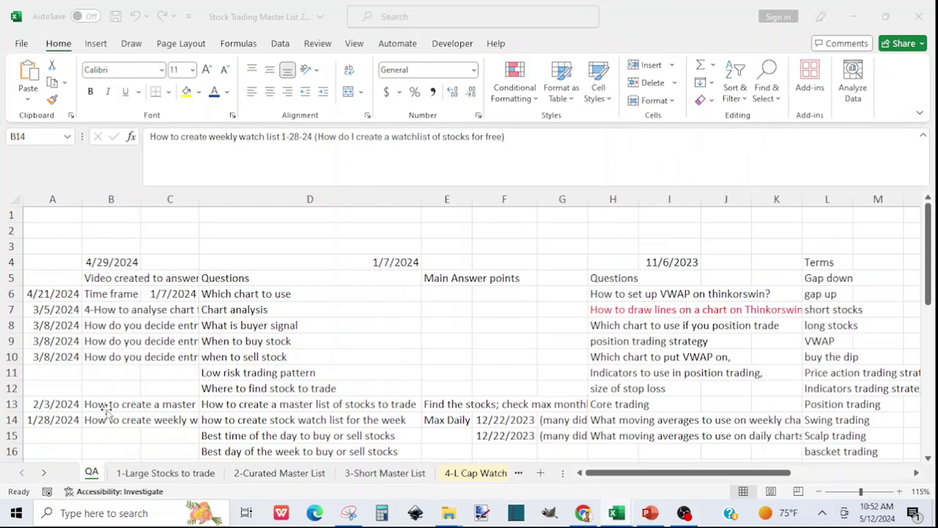
{"action": "left_click", "coordinate": [99, 403]}
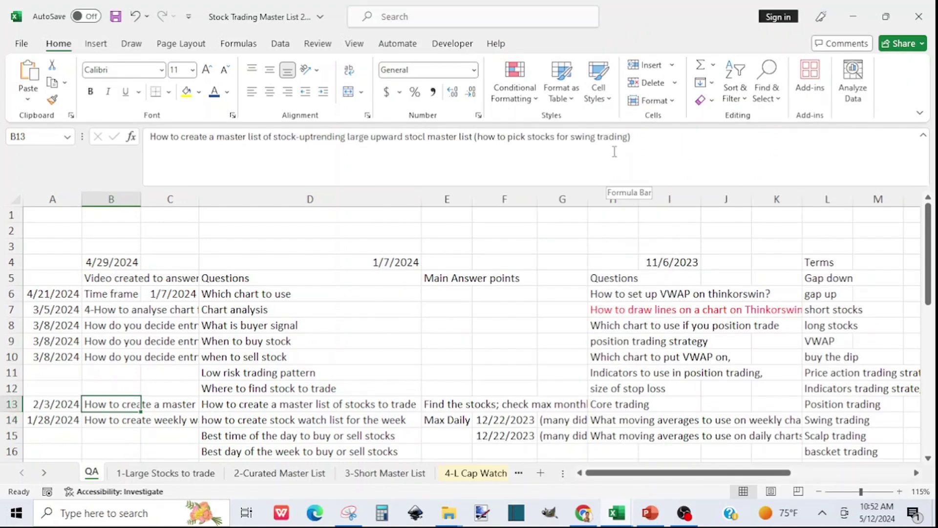
{"action": "left_click_drag", "start_coordinate": [630, 135], "coordinate": [478, 137]}
{"action": "key", "text": "ctrl+c"}
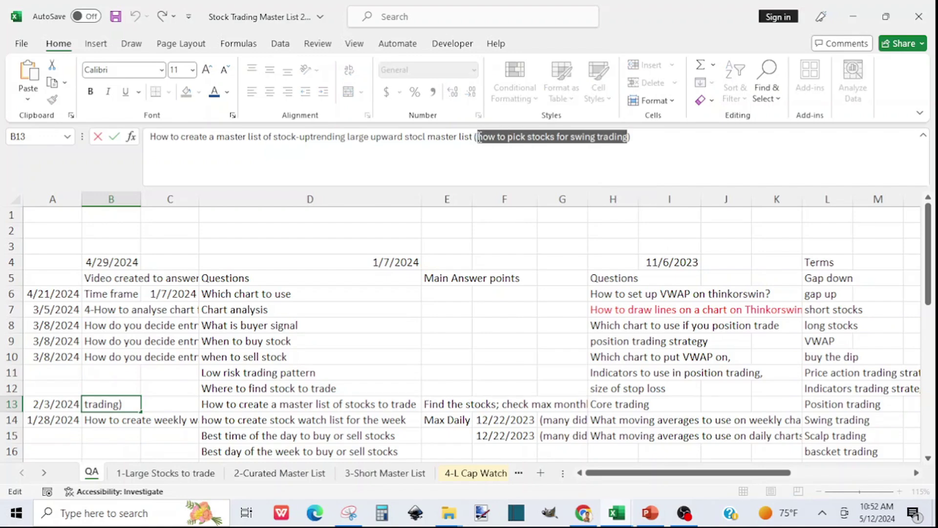
{"action": "left_click", "coordinate": [612, 515]}
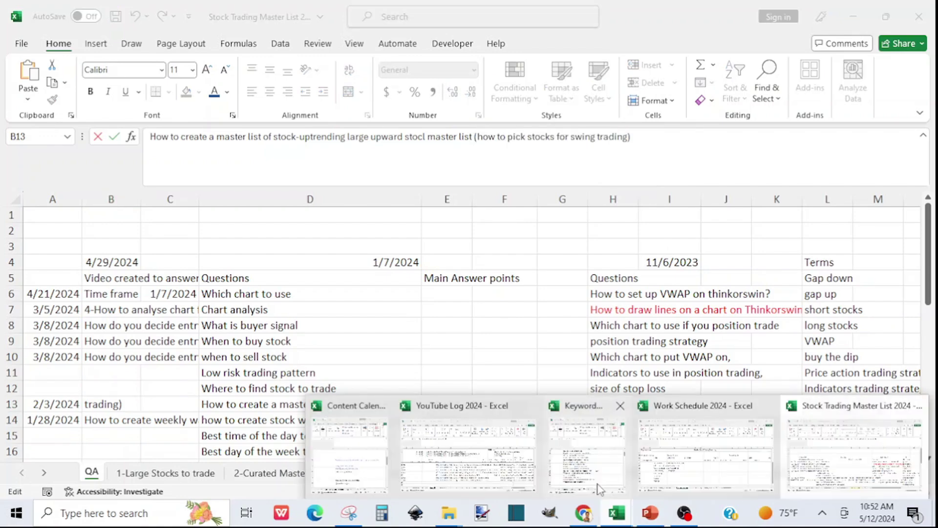
{"action": "left_click", "coordinate": [529, 473]}
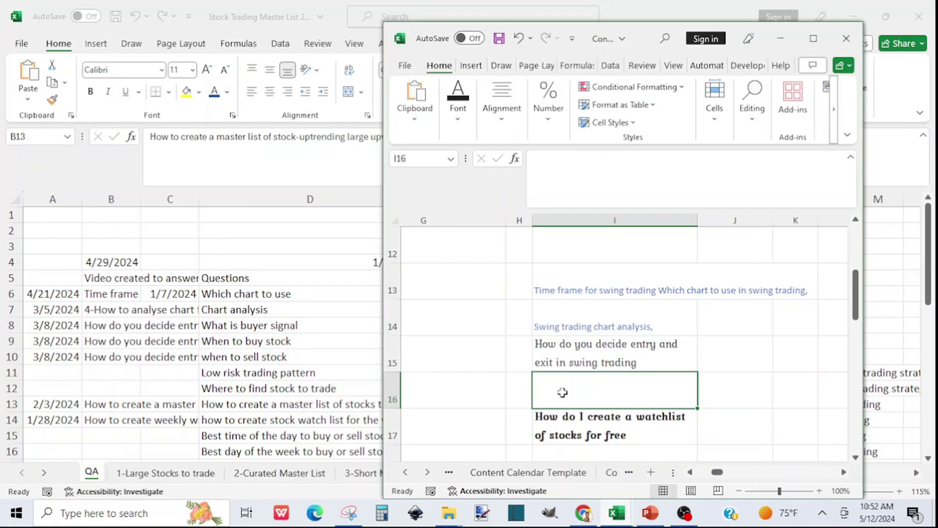
{"action": "key", "text": "ctrl+v"}
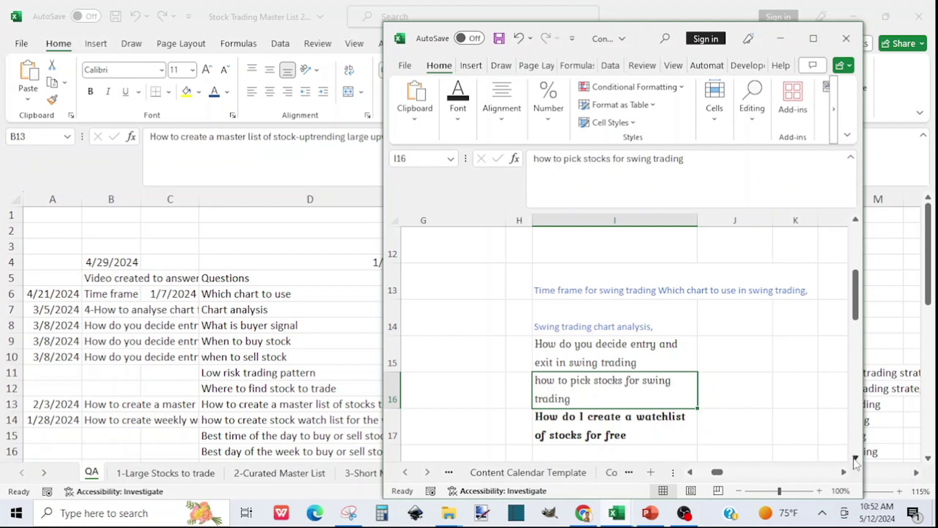
{"action": "scroll", "coordinate": [802, 438], "scroll_direction": "down", "scroll_amount": 1}
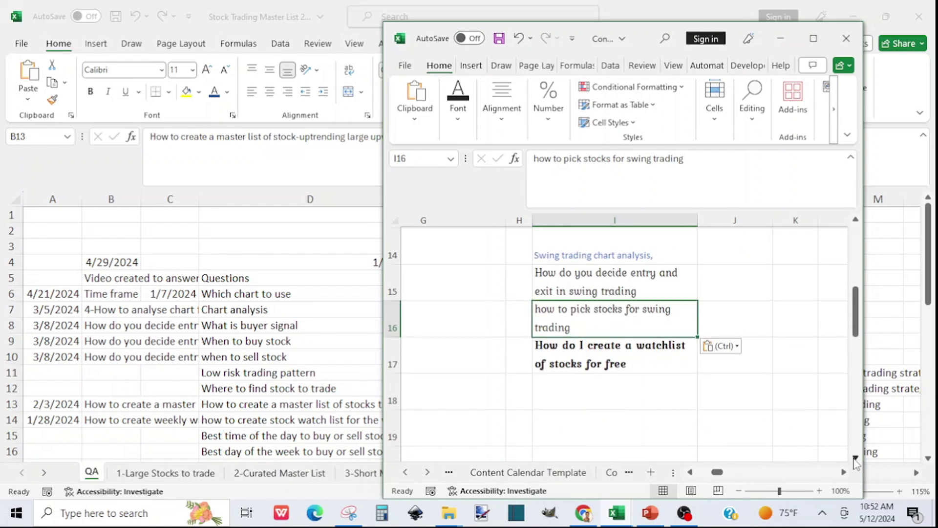
{"action": "left_click", "coordinate": [121, 440]}
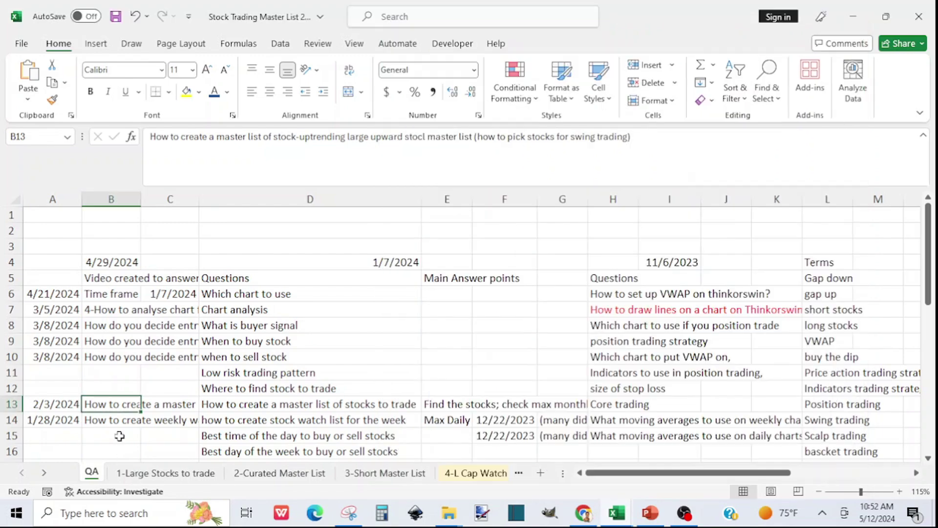
Select the Swing trading duration entry in B19 of the master list.
{"action": "left_click", "coordinate": [928, 459]}
{"action": "left_click", "coordinate": [928, 460]}
{"action": "left_click", "coordinate": [928, 459]}
{"action": "left_click", "coordinate": [928, 460]}
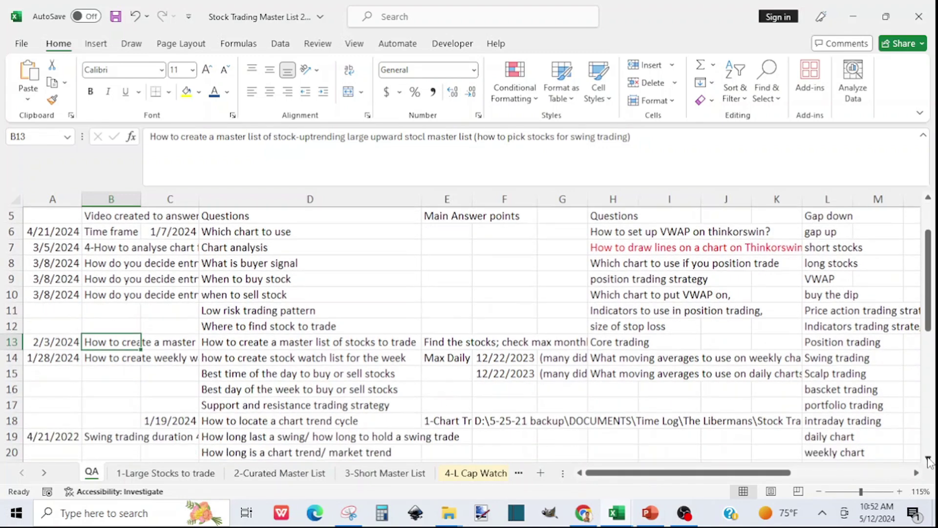
{"action": "left_click", "coordinate": [928, 459]}
{"action": "left_click", "coordinate": [928, 460]}
{"action": "left_click", "coordinate": [928, 459]}
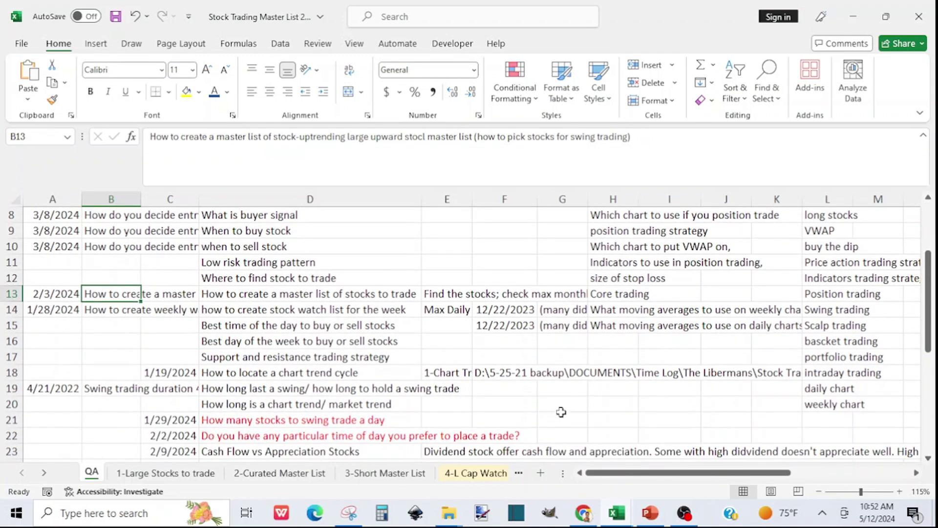
{"action": "left_click", "coordinate": [110, 387]}
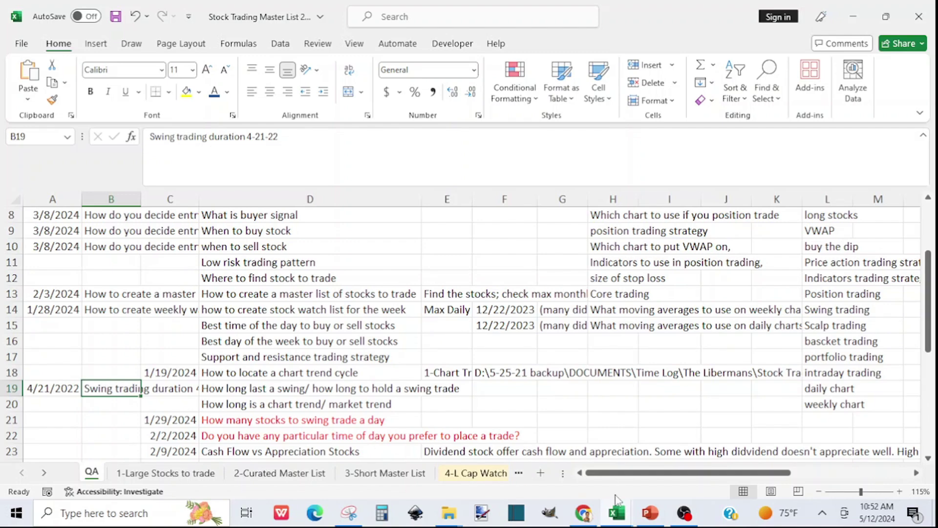
Copy the 'Swing trading duration' keyword from AR32 in Keyword Search.
{"action": "mouse_move", "coordinate": [618, 518]}
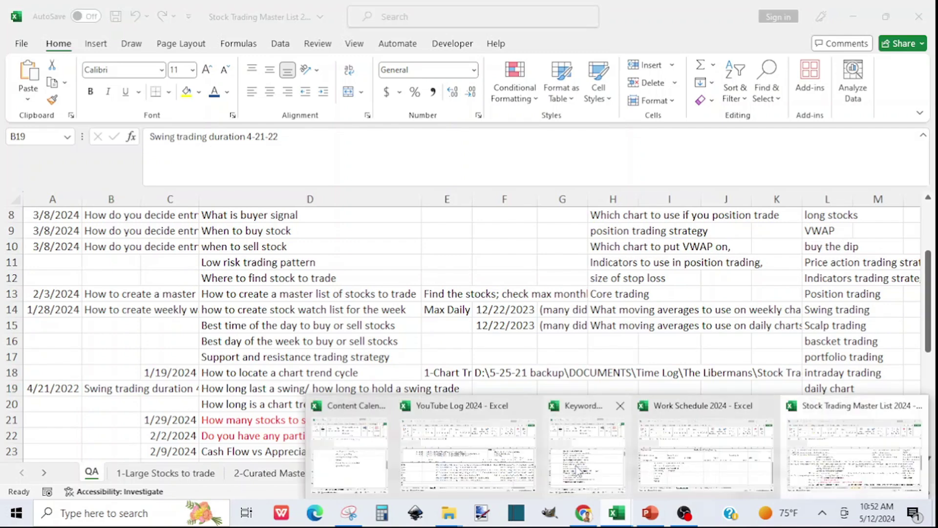
{"action": "left_click", "coordinate": [641, 472]}
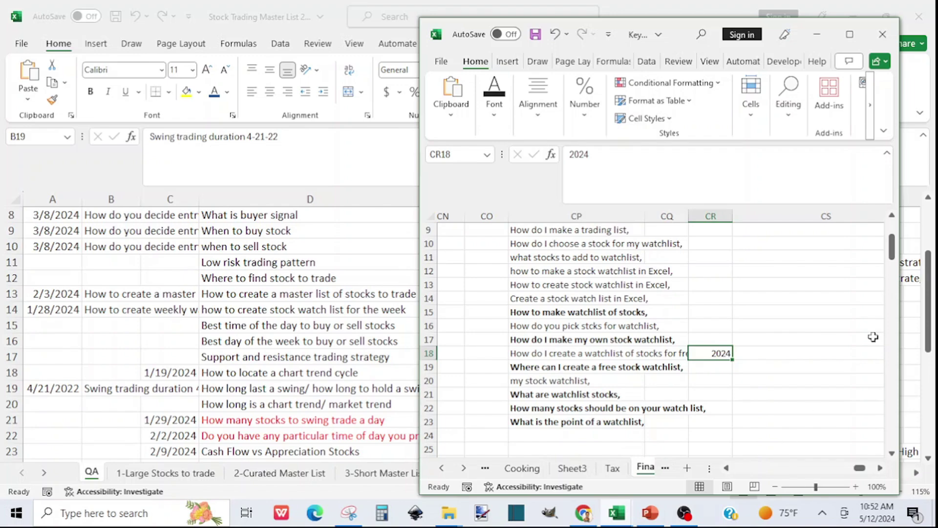
{"action": "left_click_drag", "start_coordinate": [892, 249], "coordinate": [892, 229]}
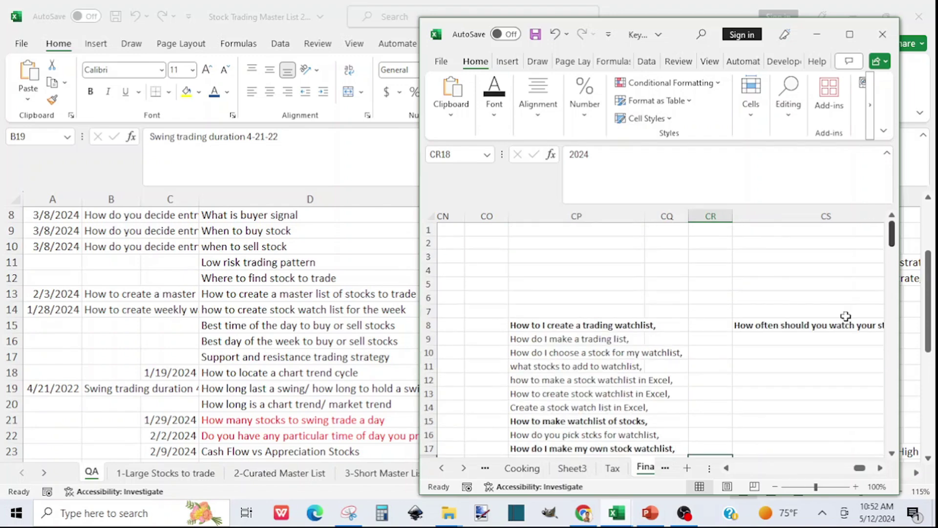
{"action": "left_click_drag", "start_coordinate": [859, 468], "coordinate": [787, 473]}
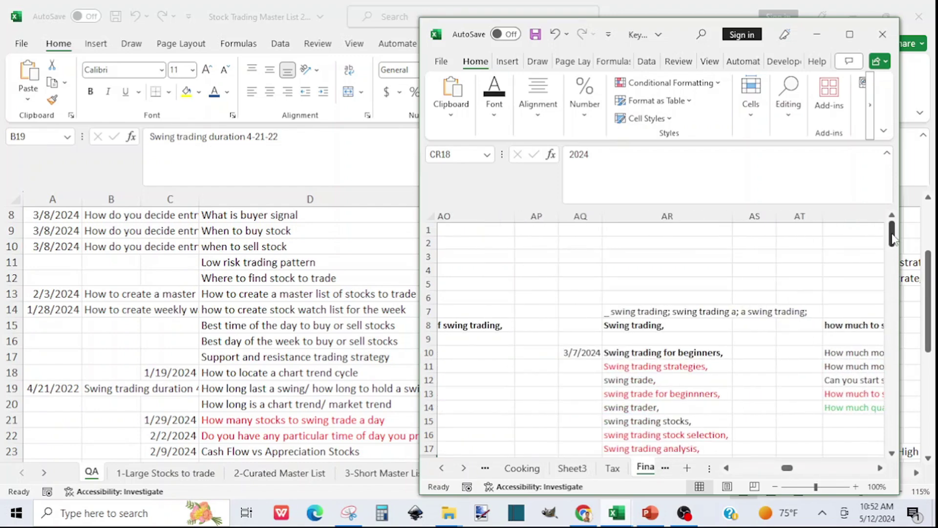
{"action": "left_click_drag", "start_coordinate": [892, 238], "coordinate": [901, 268]}
{"action": "left_click", "coordinate": [638, 413]}
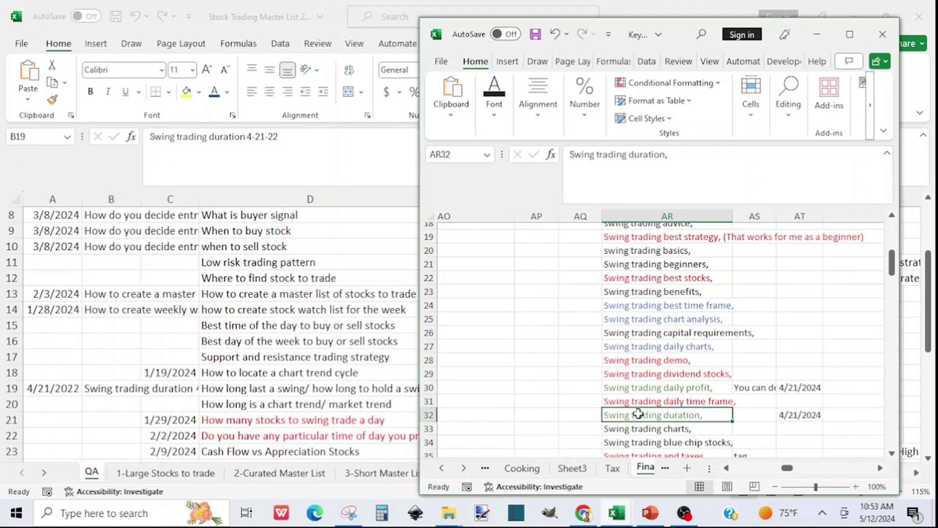
{"action": "left_click_drag", "start_coordinate": [665, 155], "coordinate": [546, 157]}
{"action": "key", "text": "ctrl+c"}
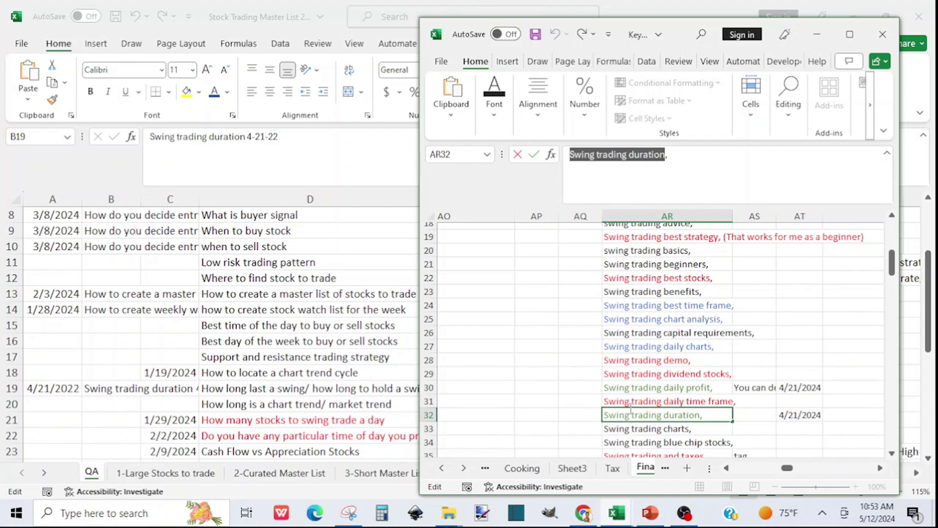
{"action": "left_click", "coordinate": [100, 393]}
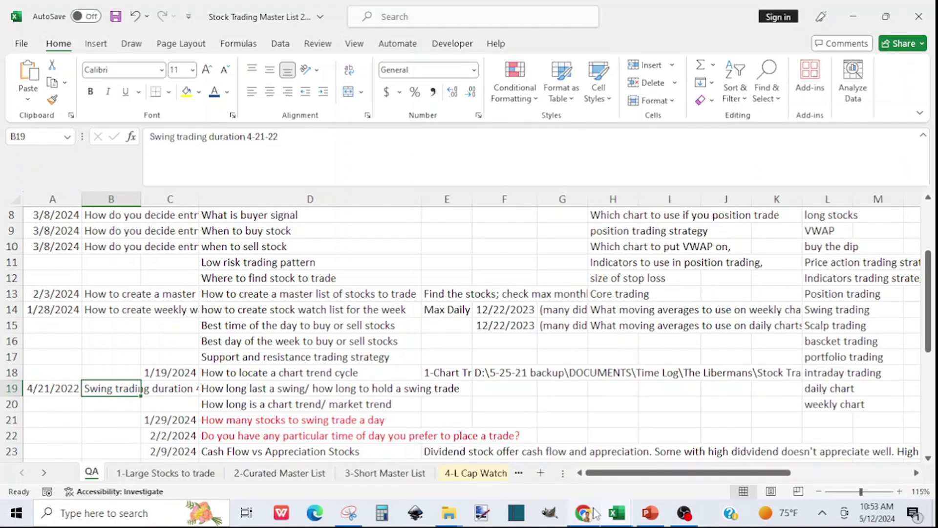
Paste 'Swing trading duration' into Content Calendar cell I18, then go back to the Stock Trading Master List.
{"action": "mouse_move", "coordinate": [619, 518]}
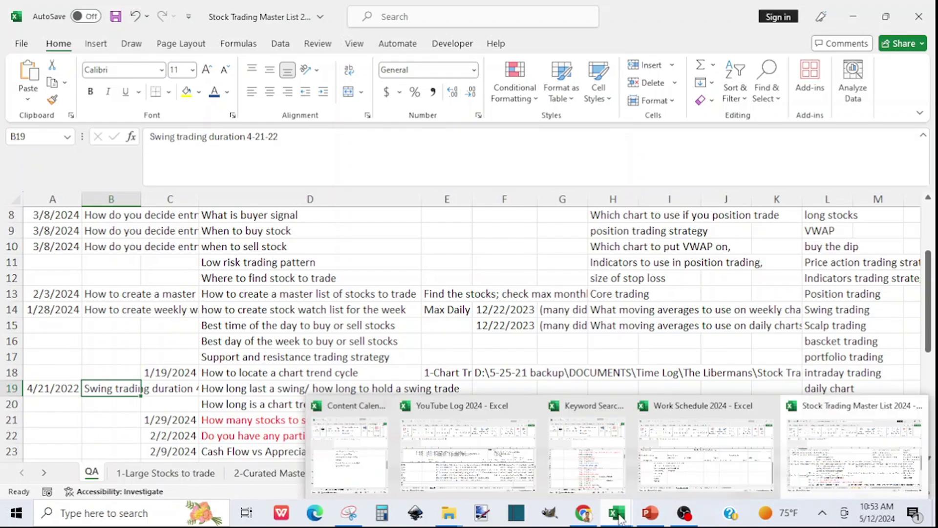
{"action": "mouse_move", "coordinate": [491, 473]}
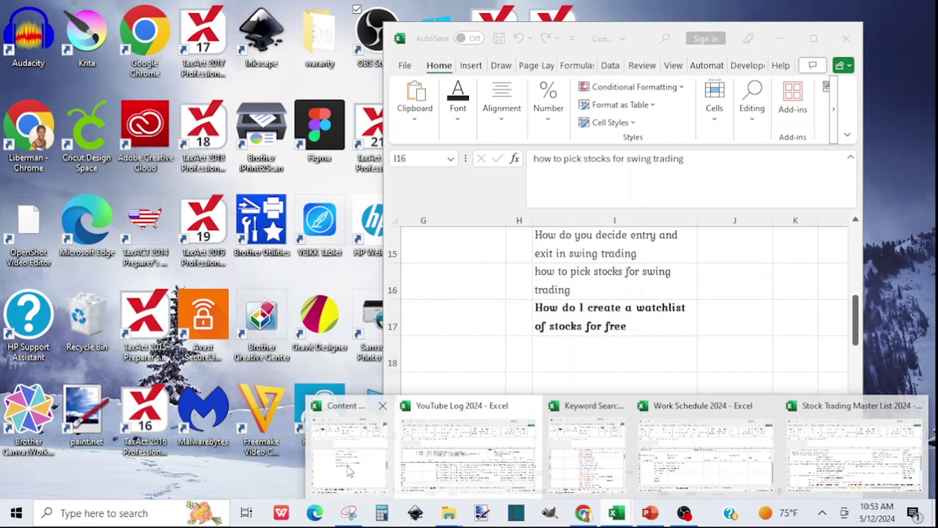
{"action": "left_click", "coordinate": [347, 464]}
{"action": "left_click", "coordinate": [570, 360]}
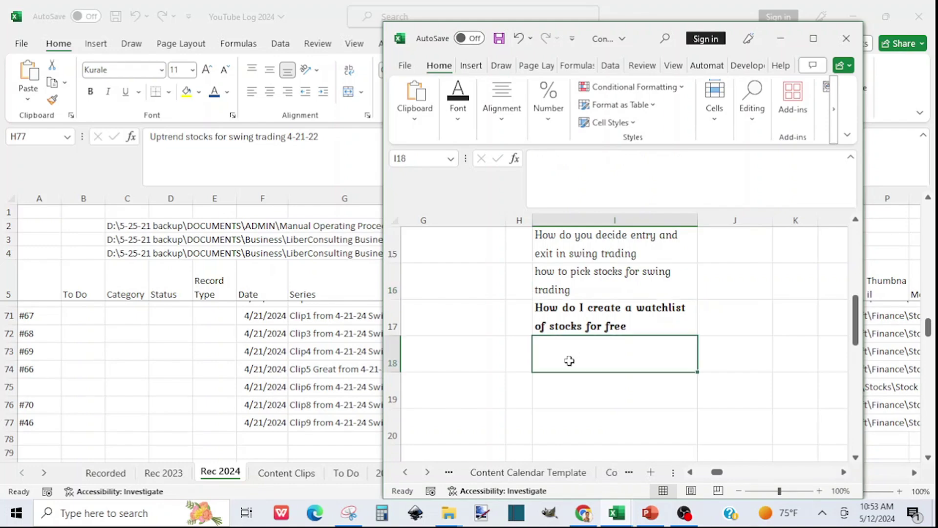
{"action": "key", "text": "ctrl+v"}
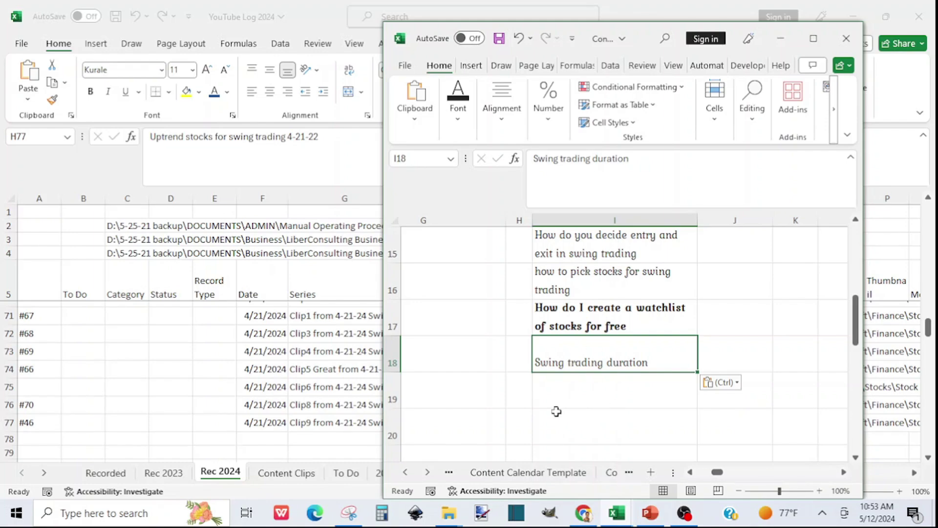
{"action": "mouse_move", "coordinate": [618, 521]}
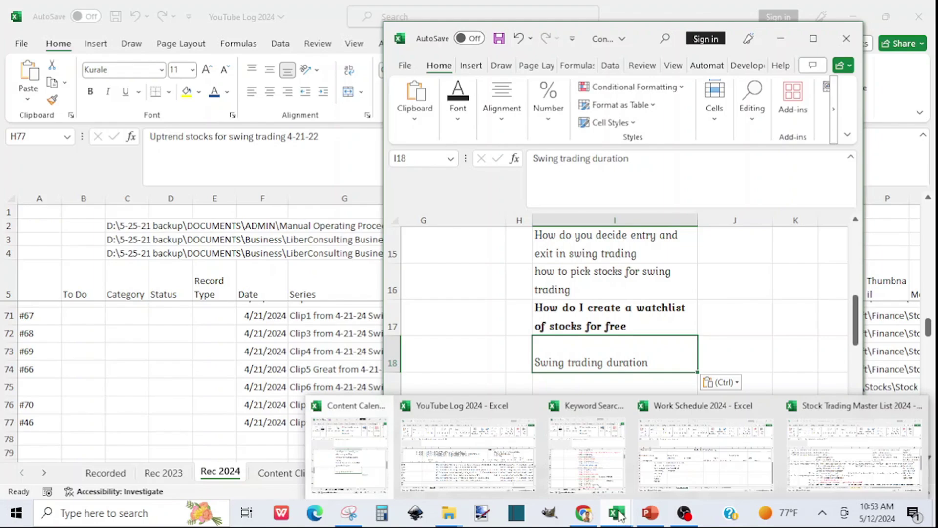
{"action": "mouse_move", "coordinate": [436, 463]}
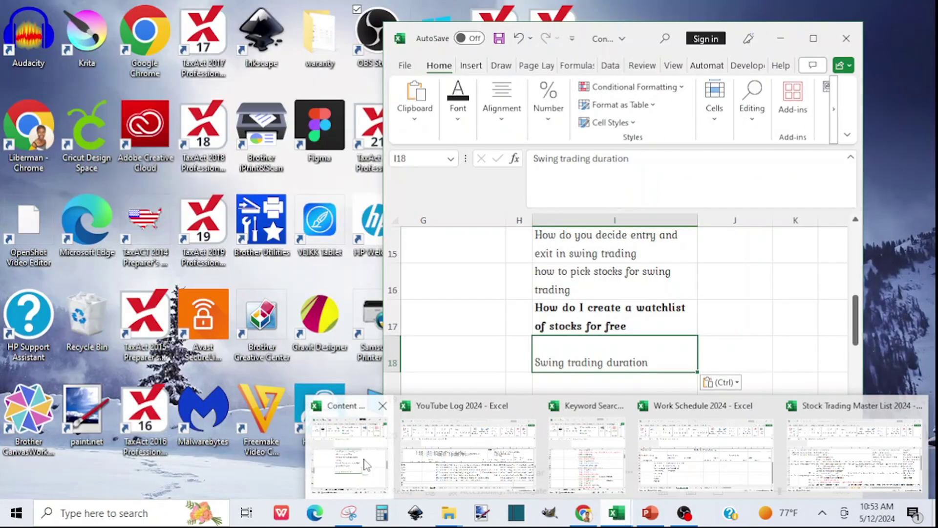
{"action": "left_click", "coordinate": [366, 462]}
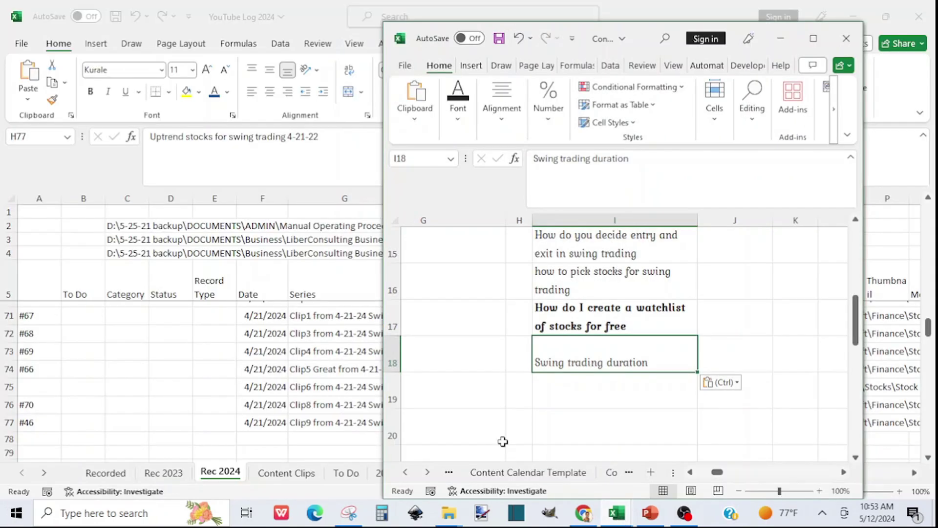
{"action": "left_click", "coordinate": [617, 513]}
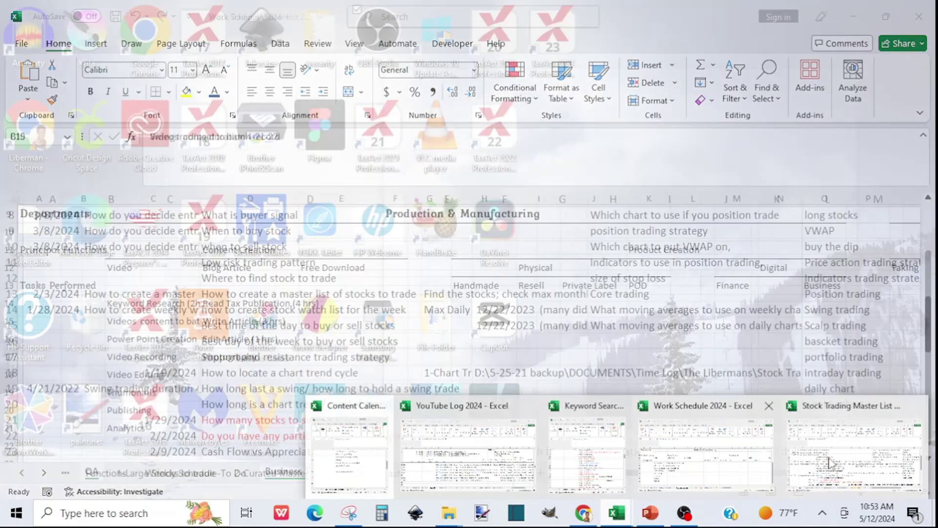
{"action": "left_click", "coordinate": [829, 462]}
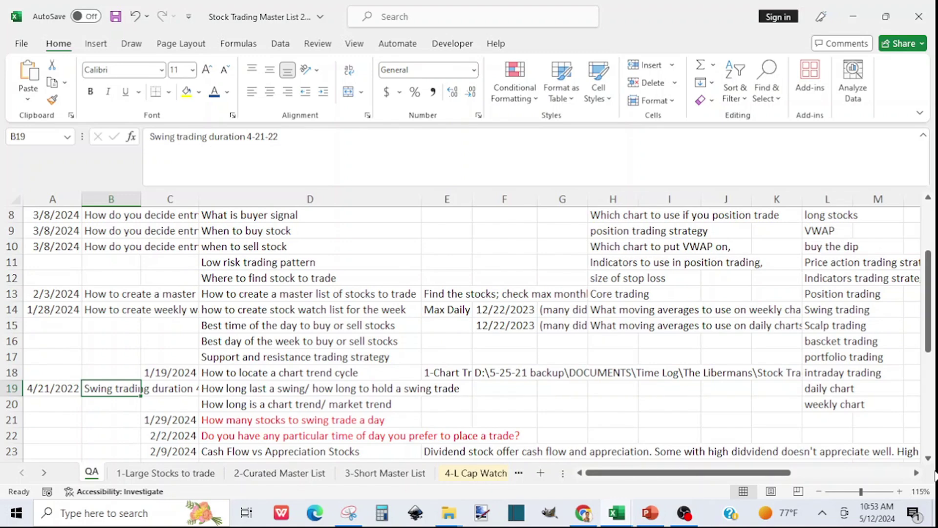
Scroll the master list and bring the Keyword Search workbook to the front.
{"action": "left_click", "coordinate": [928, 458]}
{"action": "left_click", "coordinate": [928, 458]}
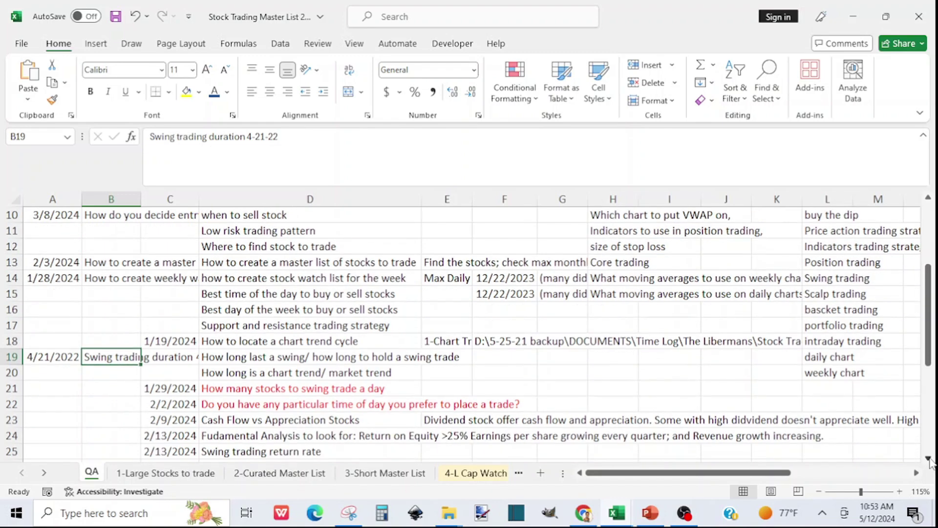
{"action": "left_click", "coordinate": [928, 458]}
{"action": "left_click", "coordinate": [929, 458]}
{"action": "left_click", "coordinate": [928, 458]}
{"action": "left_click", "coordinate": [928, 458]}
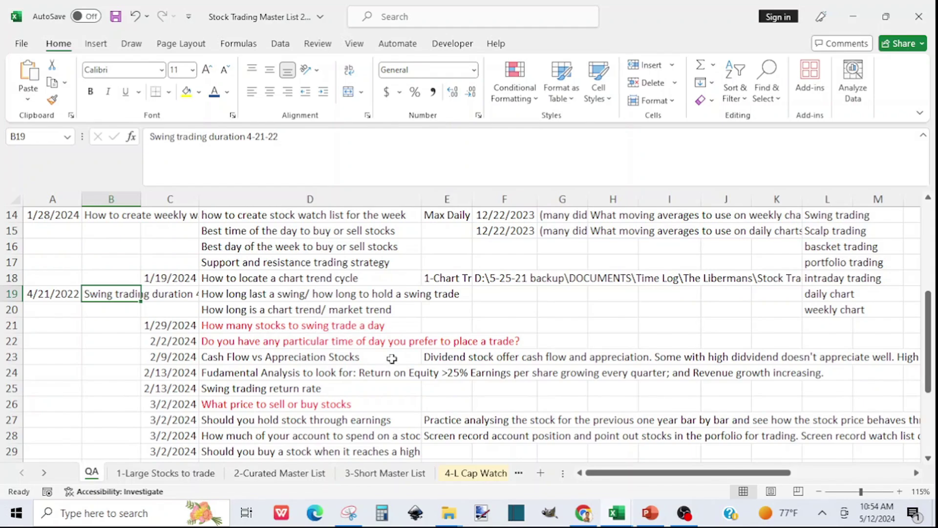
{"action": "mouse_move", "coordinate": [617, 519]}
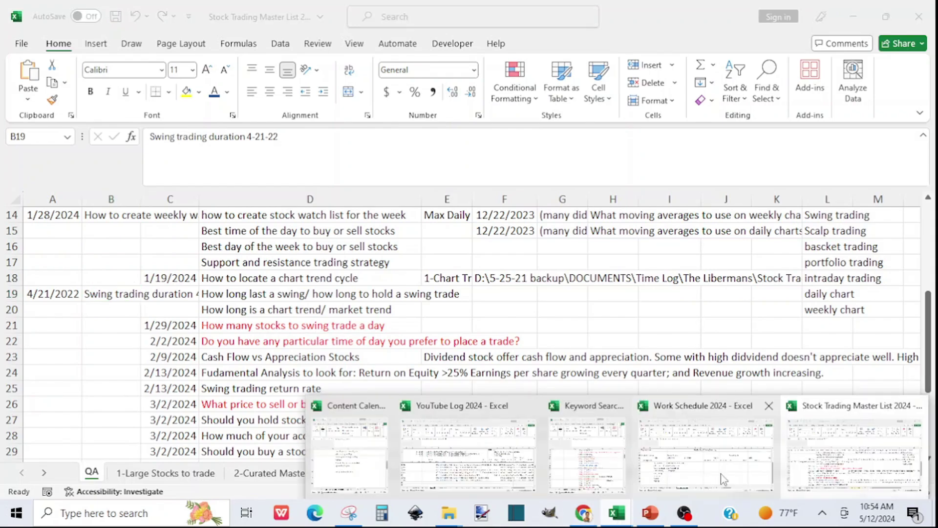
{"action": "mouse_move", "coordinate": [645, 472]}
{"action": "left_click", "coordinate": [586, 455]}
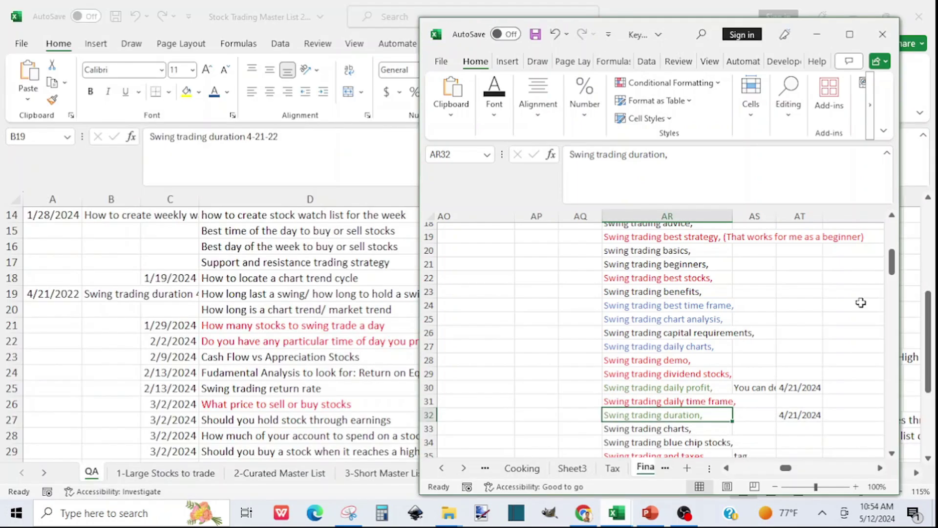
{"action": "left_click_drag", "start_coordinate": [893, 272], "coordinate": [896, 242]}
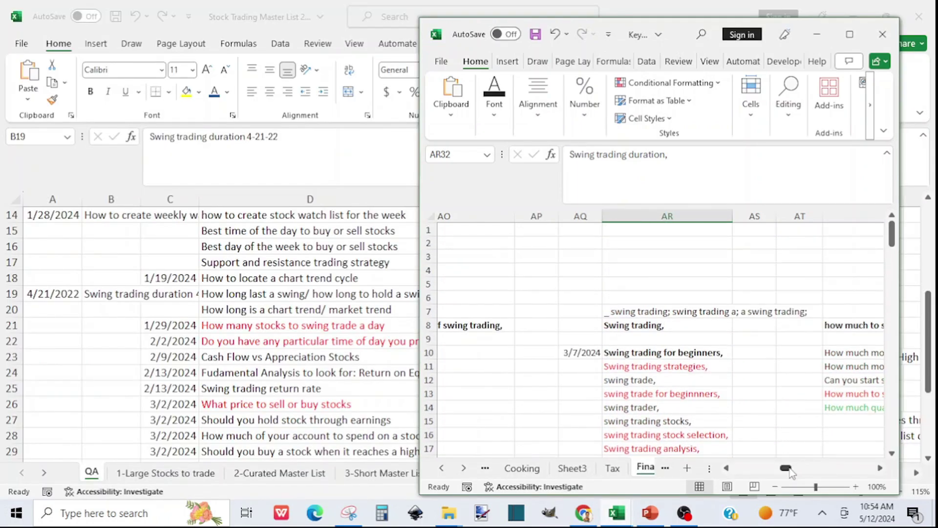
Switch to YouTube Log 2024's Rec 2024 sheet and select the dividend stocks title in H37.
{"action": "mouse_move", "coordinate": [616, 517]}
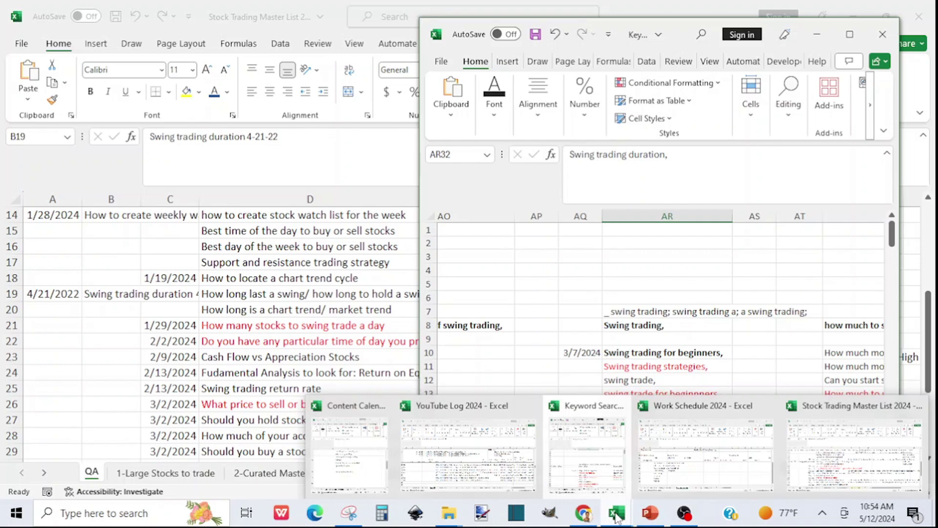
{"action": "left_click", "coordinate": [455, 473]}
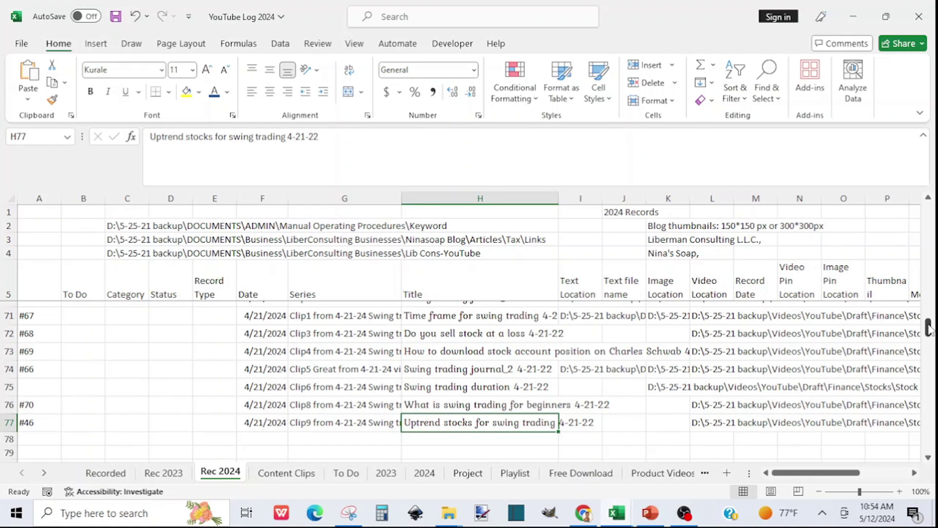
{"action": "scroll", "coordinate": [929, 324], "scroll_direction": "up", "scroll_amount": 1}
{"action": "left_click_drag", "start_coordinate": [929, 324], "coordinate": [932, 264]}
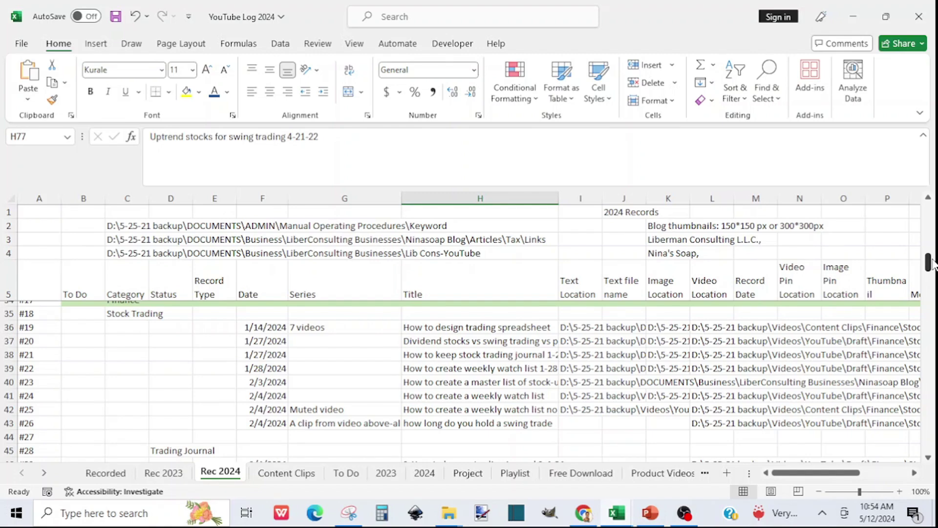
{"action": "left_click", "coordinate": [418, 341]}
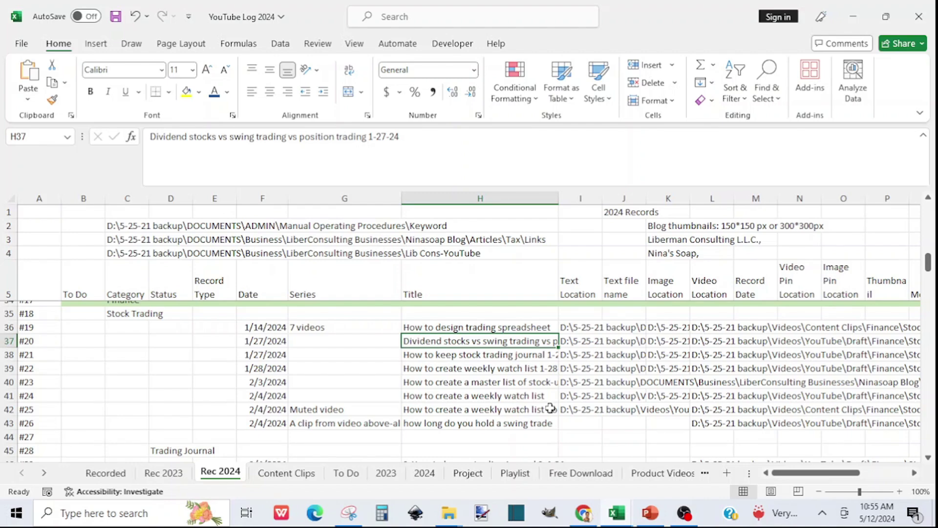
{"action": "left_click", "coordinate": [618, 515]}
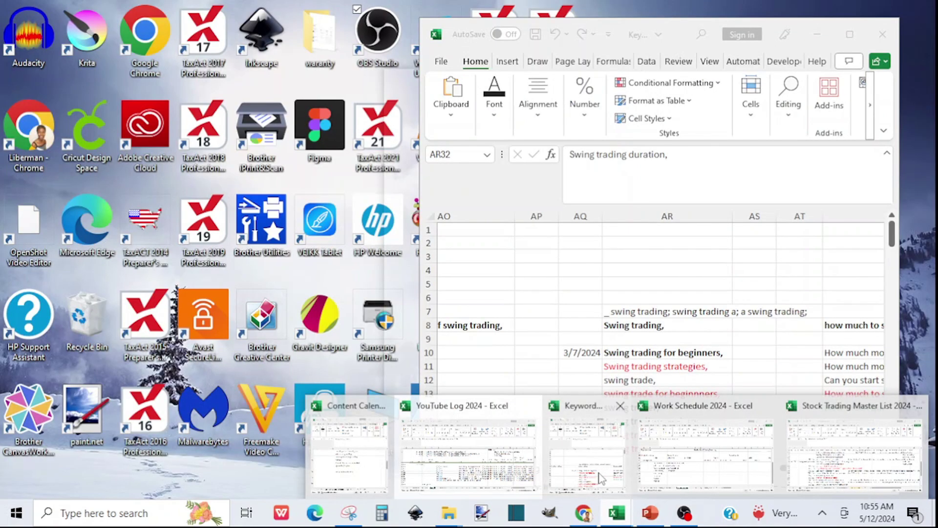
In Keyword Search, scroll to the CF–CI columns and inspect the row 8 keywords.
{"action": "left_click", "coordinate": [601, 478]}
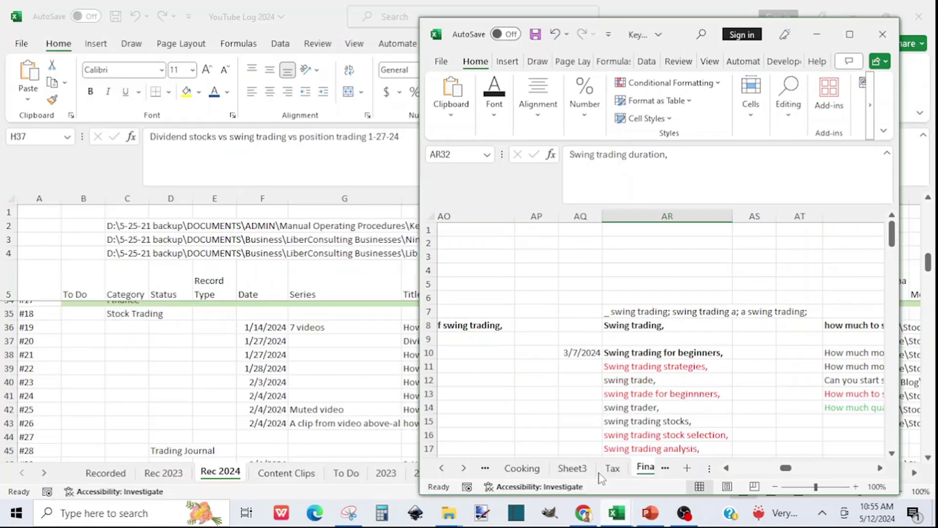
{"action": "left_click_drag", "start_coordinate": [785, 472], "coordinate": [759, 484]}
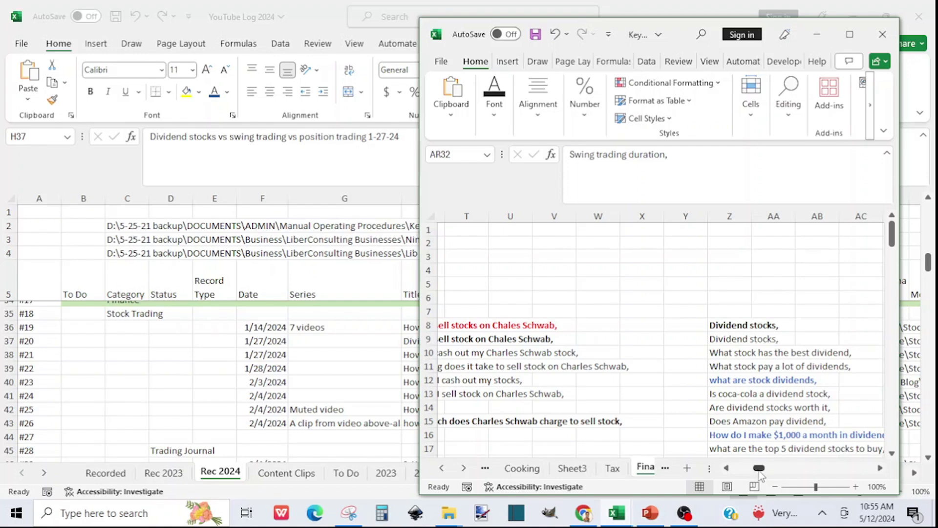
{"action": "left_click_drag", "start_coordinate": [760, 469], "coordinate": [846, 468]}
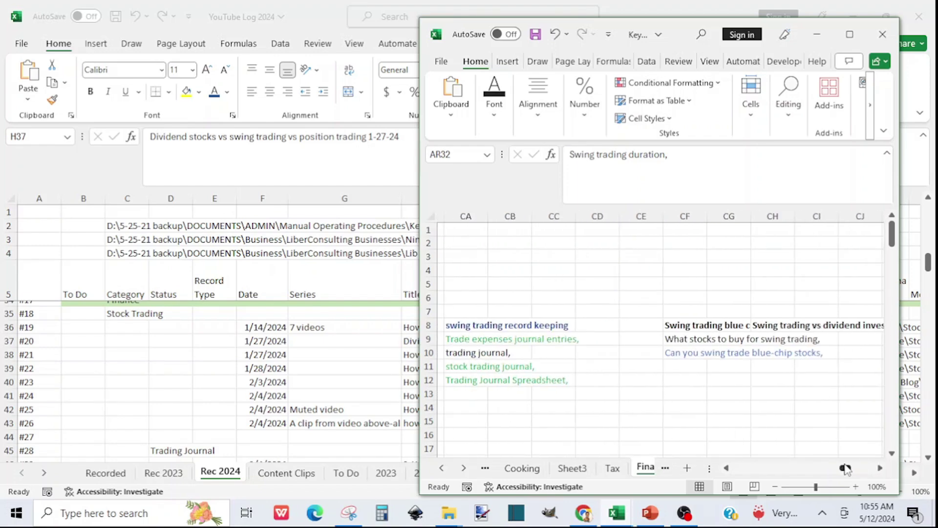
{"action": "left_click", "coordinate": [774, 324]}
{"action": "left_click", "coordinate": [695, 325]}
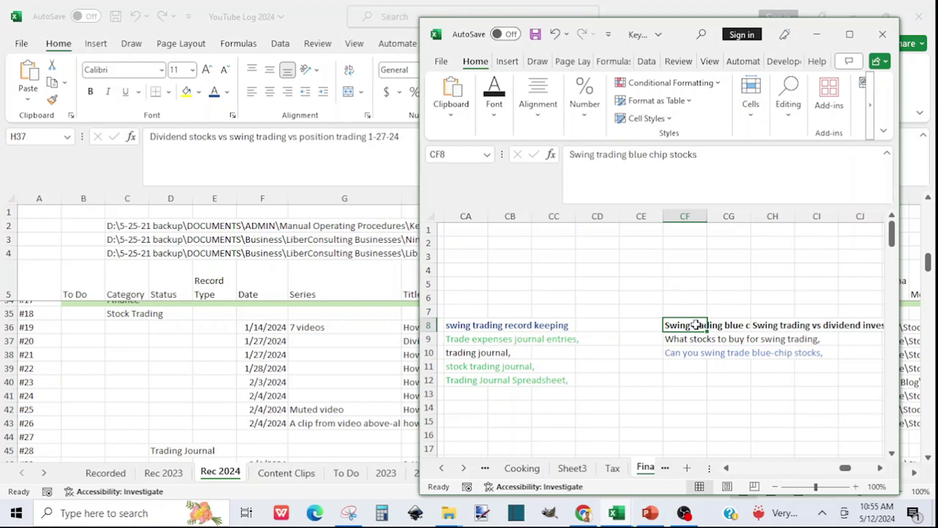
{"action": "left_click", "coordinate": [821, 325]}
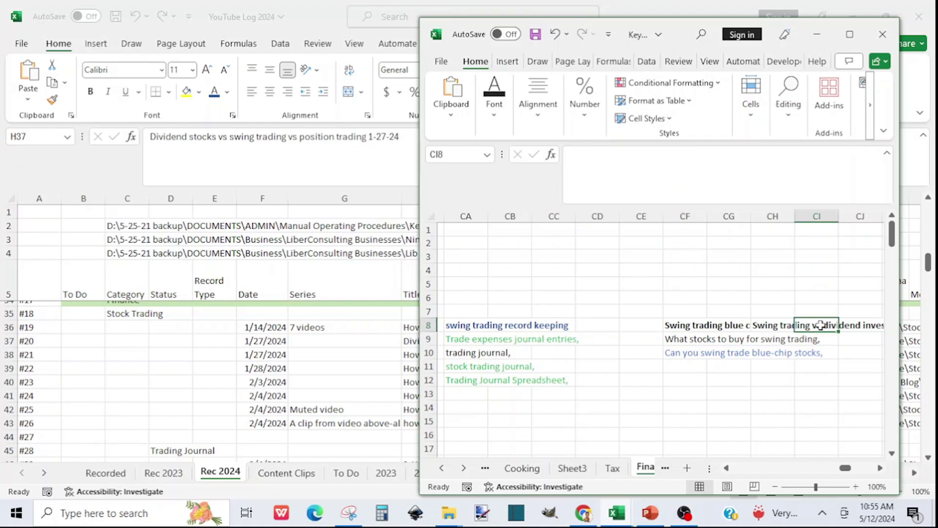
{"action": "left_click", "coordinate": [734, 326]}
{"action": "left_click", "coordinate": [756, 327]}
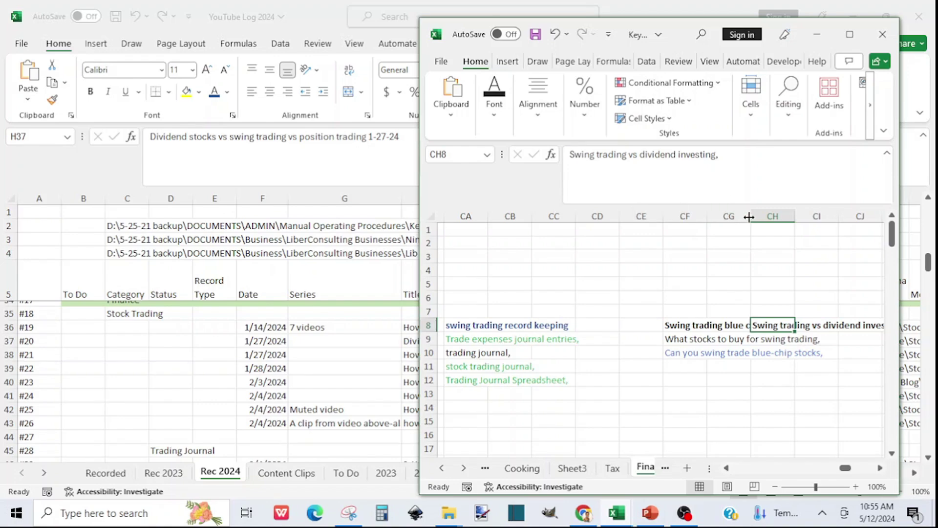
Widen column CG and copy 'Swing trading vs dividend investing' from CH8 into CH9.
{"action": "left_click_drag", "start_coordinate": [751, 214], "coordinate": [829, 213]}
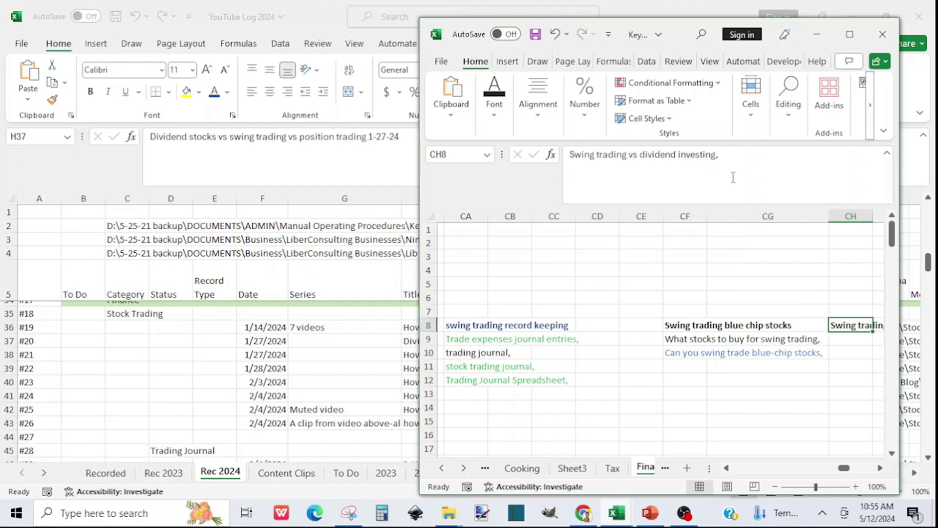
{"action": "left_click_drag", "start_coordinate": [718, 155], "coordinate": [566, 166]}
{"action": "key", "text": "ctrl+c"}
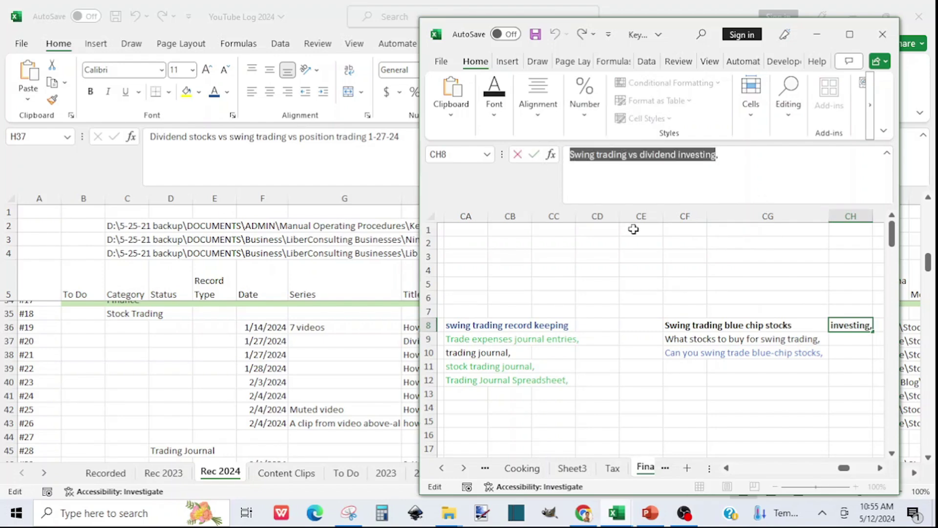
{"action": "left_click", "coordinate": [851, 343]}
{"action": "key", "text": "ctrl+v"}
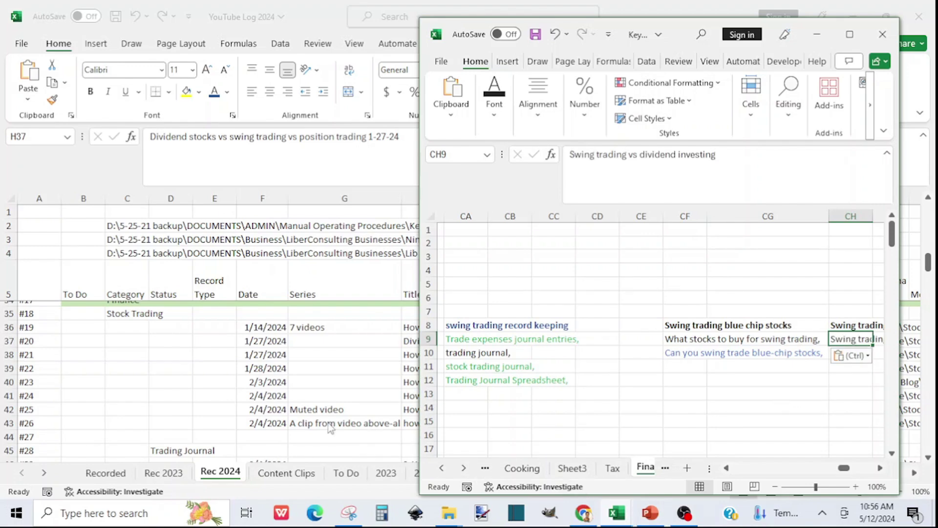
{"action": "left_click", "coordinate": [405, 342]}
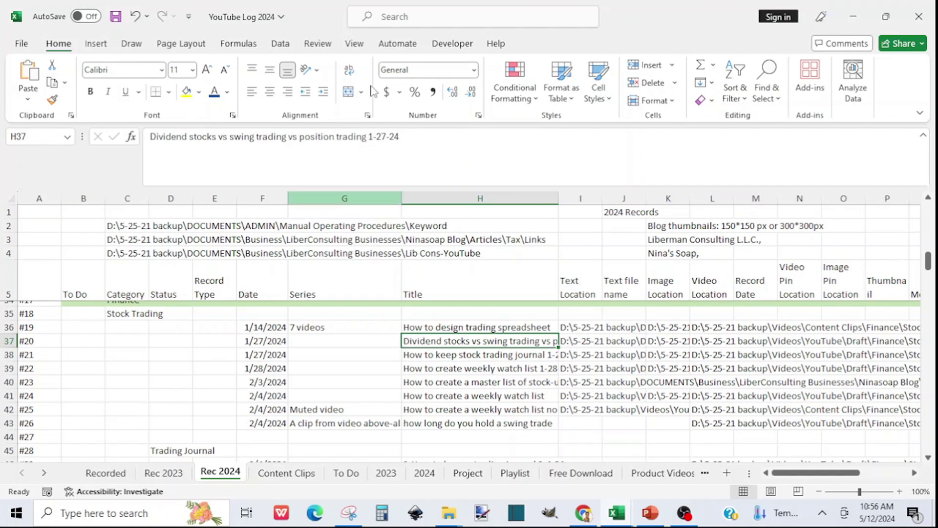
Append '(Swing trading vs dividend investing)' to the H37 title and copy the full title.
{"action": "left_click", "coordinate": [403, 136]}
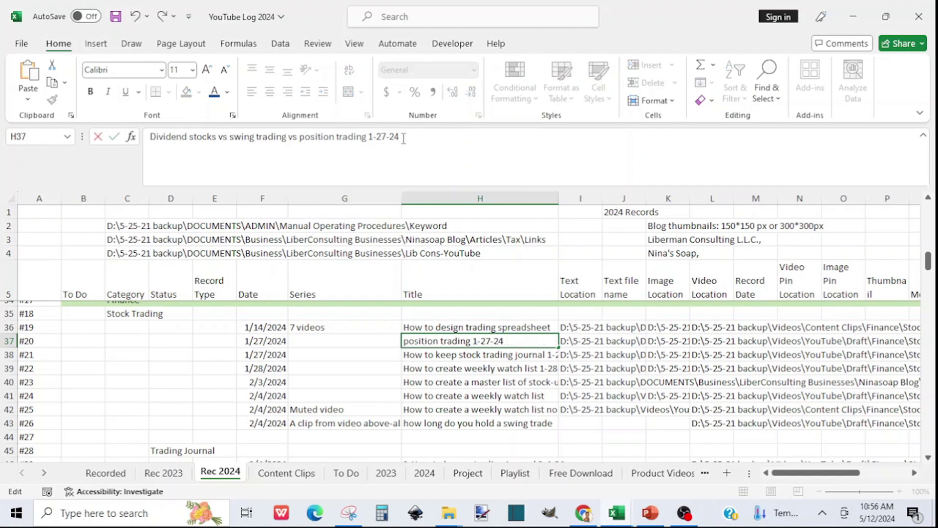
{"action": "type", "text": "("}
{"action": "key", "text": "ctrl+v"}
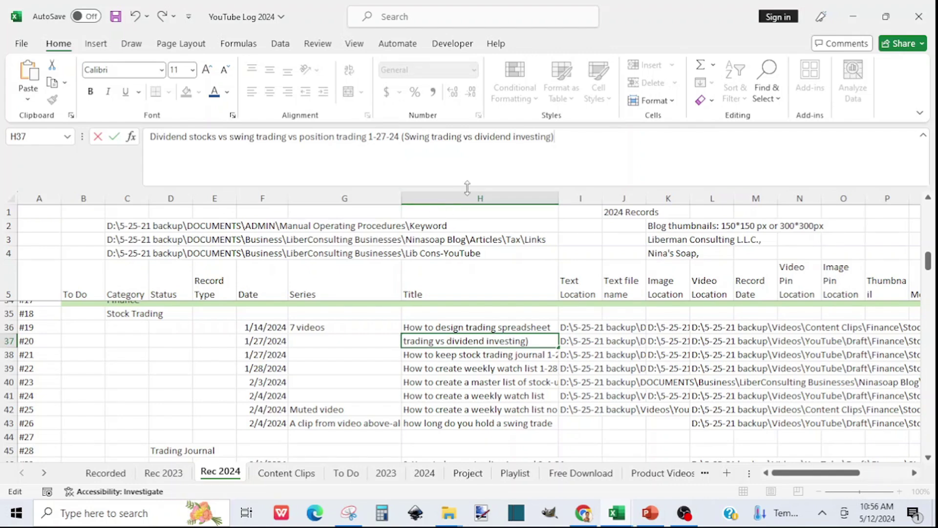
{"action": "left_click_drag", "start_coordinate": [563, 141], "coordinate": [92, 155]}
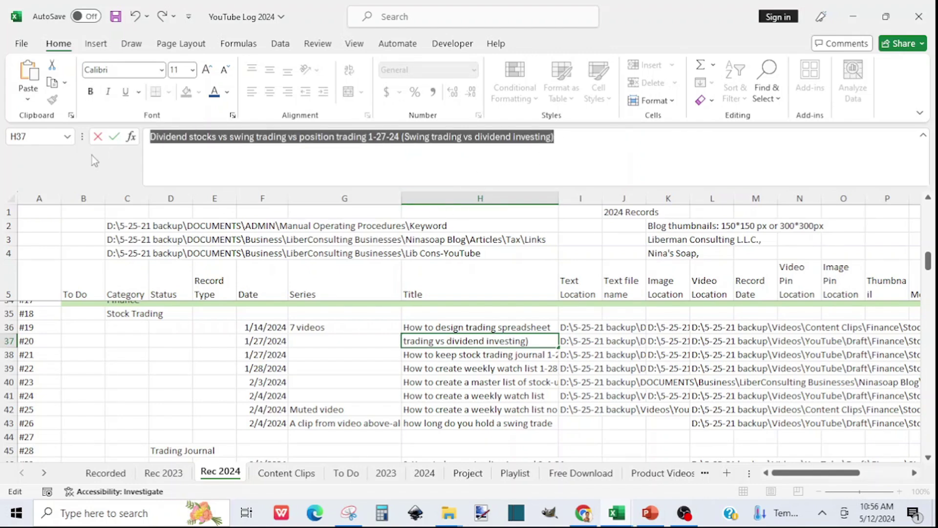
{"action": "mouse_move", "coordinate": [618, 517]}
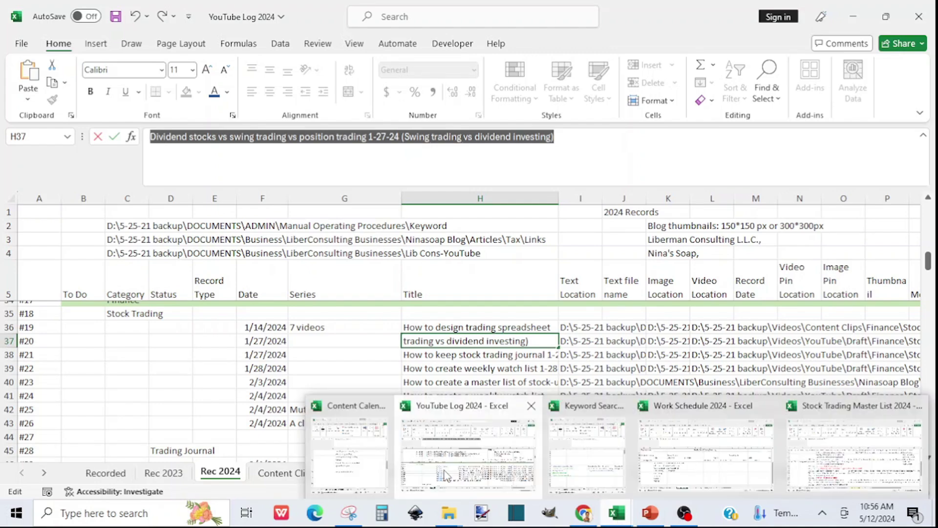
{"action": "left_click", "coordinate": [854, 455]}
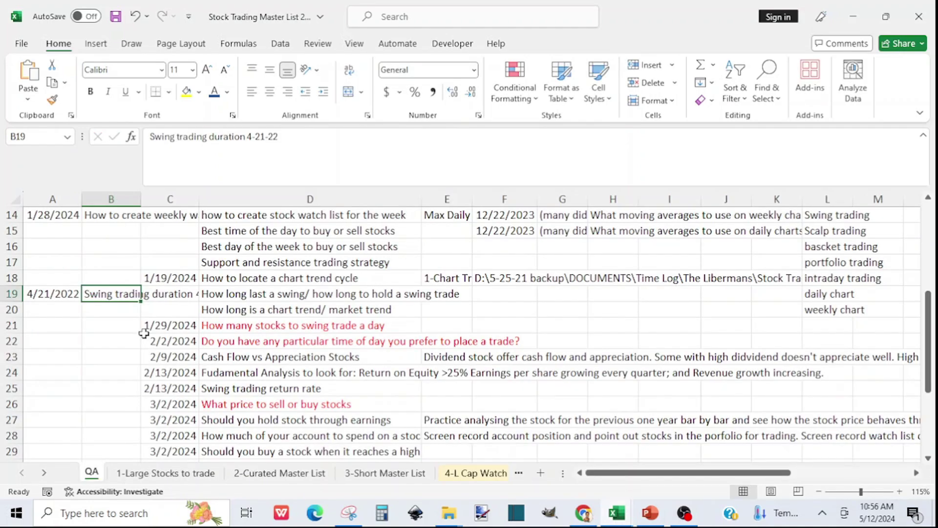
Paste the full video title into QA cell B21 and date it 1-27-24 in A21.
{"action": "left_click", "coordinate": [100, 326]}
{"action": "type", "text": "Dividend stocks vs swing trading or position trading 1-27-24 (Swing trading vs dividend investing)"}
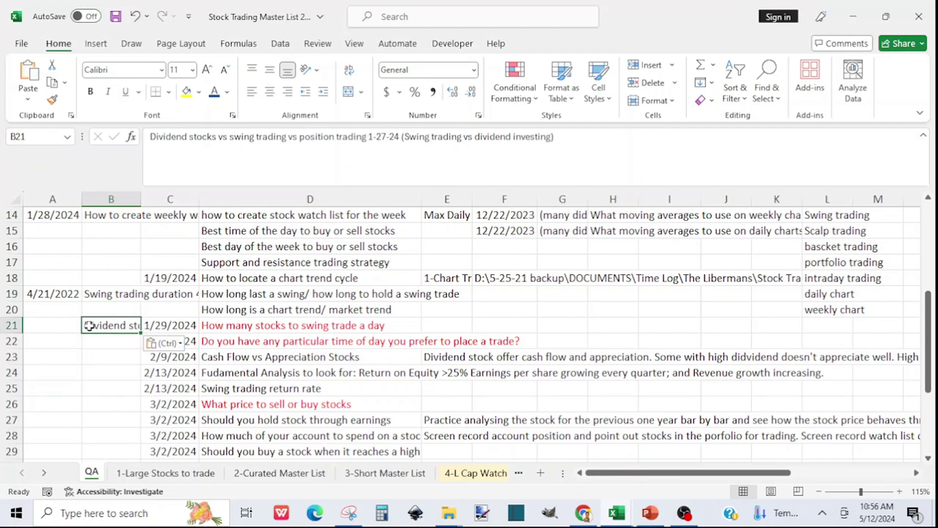
{"action": "left_click", "coordinate": [47, 328]}
{"action": "type", "text": "1-"}
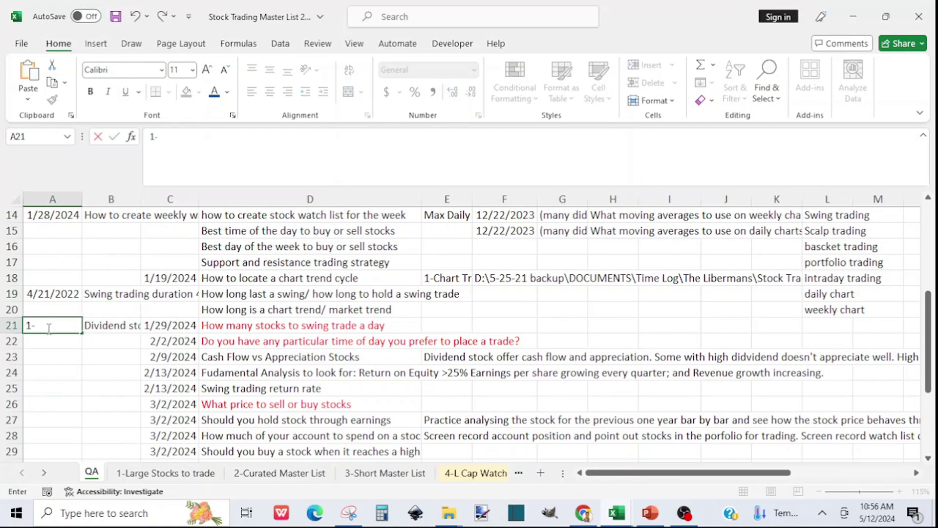
{"action": "type", "text": "27-24"}
{"action": "key", "text": "Return"}
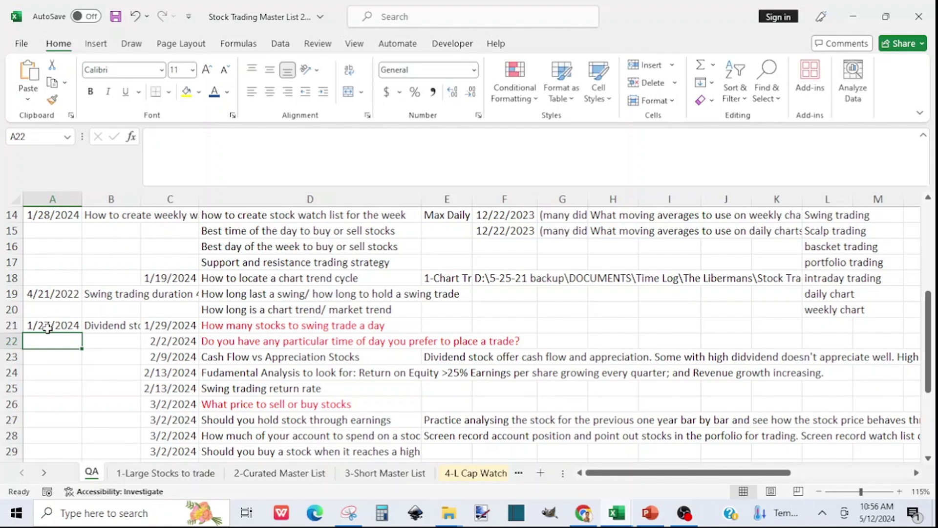
Copy the bracketed keyword from B21 into Content Calendar cell I19.
{"action": "left_click", "coordinate": [91, 326]}
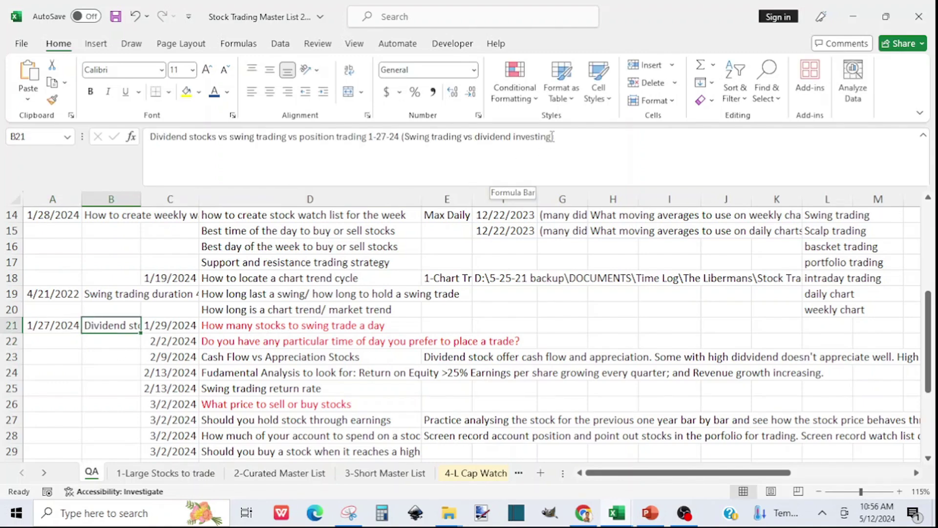
{"action": "left_click_drag", "start_coordinate": [552, 136], "coordinate": [404, 137]}
{"action": "key", "text": "ctrl+c"}
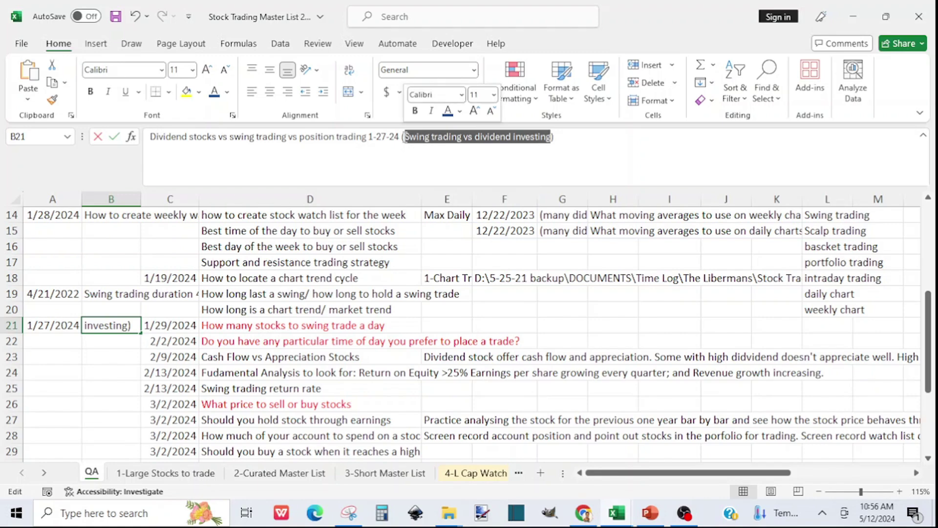
{"action": "left_click", "coordinate": [616, 513]}
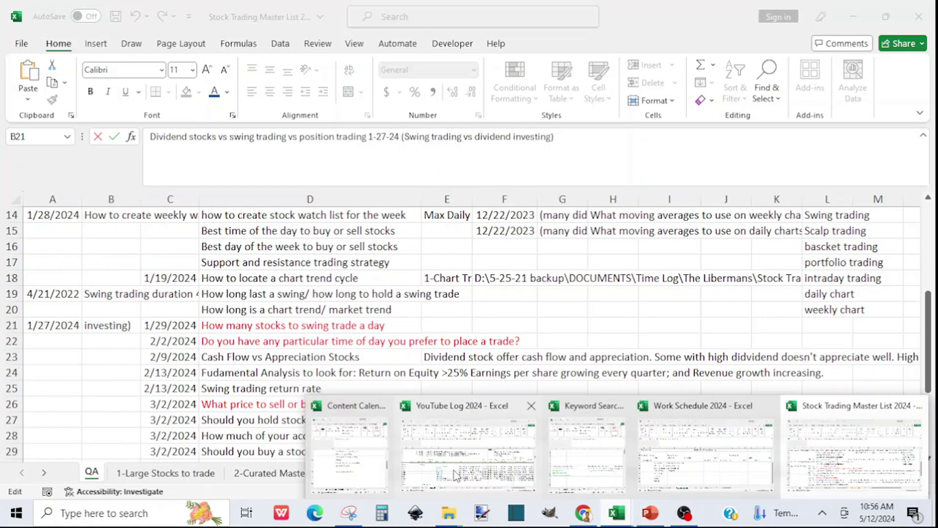
{"action": "mouse_move", "coordinate": [453, 475]}
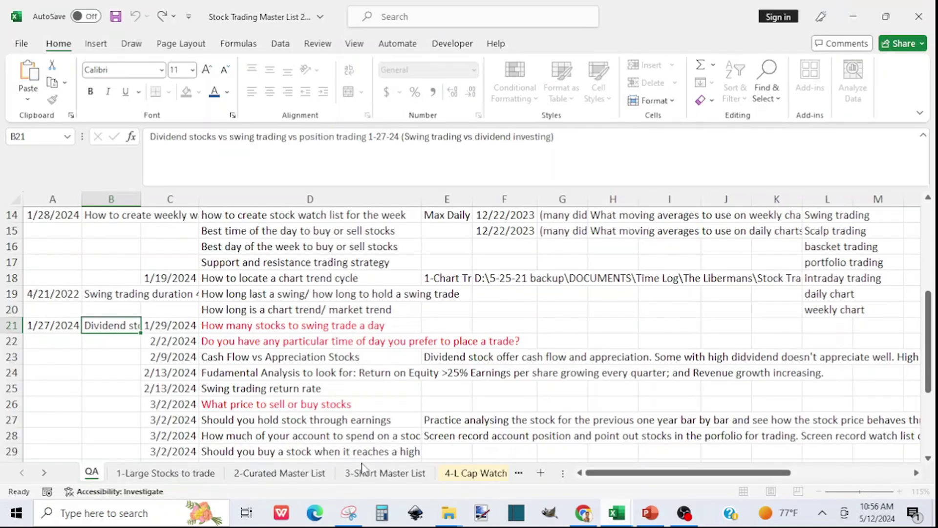
{"action": "left_click", "coordinate": [567, 396]}
{"action": "key", "text": "ctrl+v"}
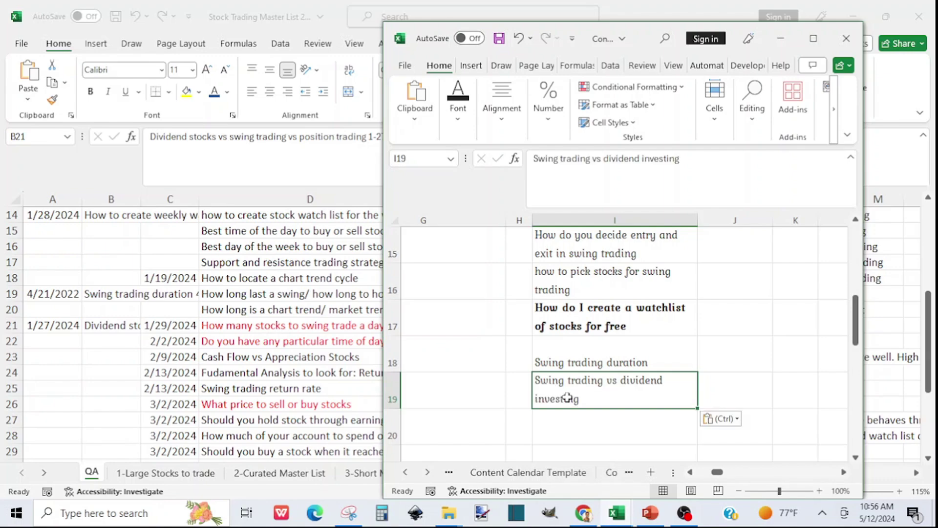
{"action": "left_click", "coordinate": [249, 386]}
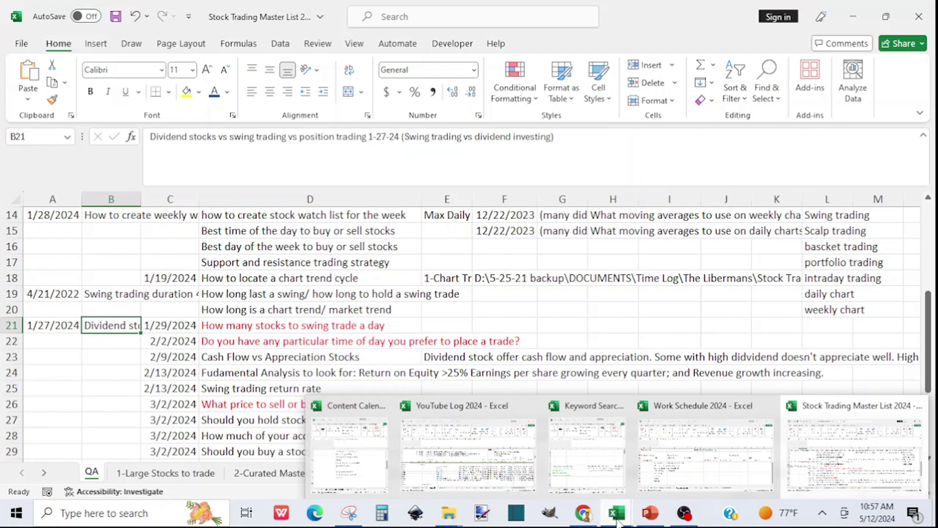
Bring Keyword Search forward and scroll to the 'Swing trading,' keyword group in column AR.
{"action": "left_click", "coordinate": [590, 474]}
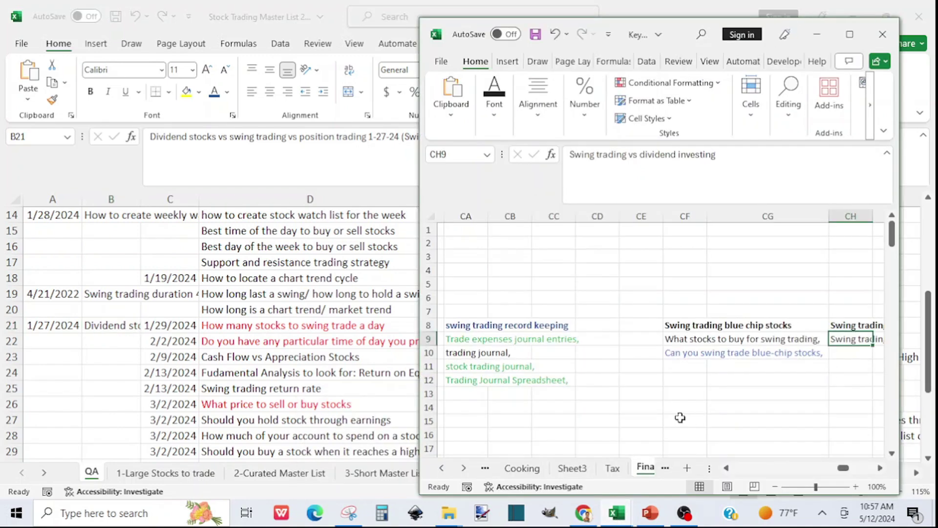
{"action": "left_click", "coordinate": [880, 467]}
{"action": "left_click_drag", "start_coordinate": [880, 470], "coordinate": [786, 486]}
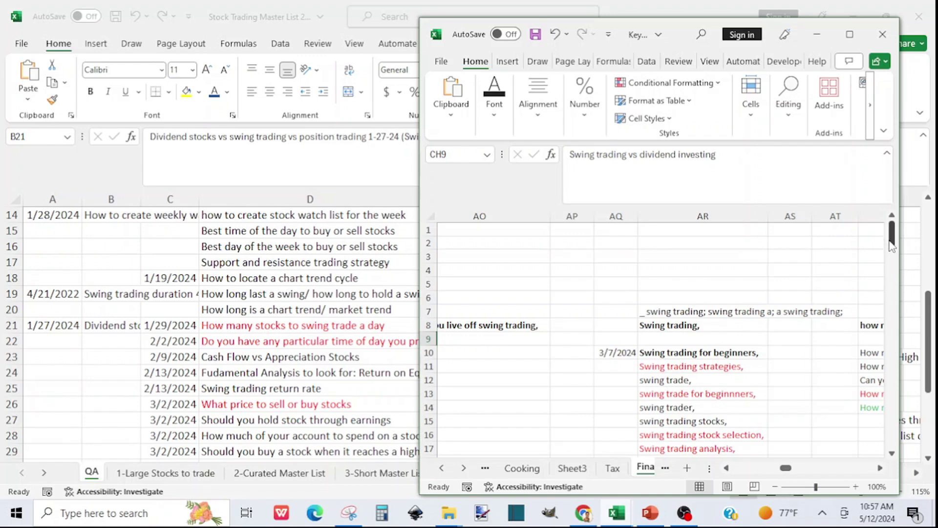
{"action": "left_click_drag", "start_coordinate": [892, 244], "coordinate": [935, 424]}
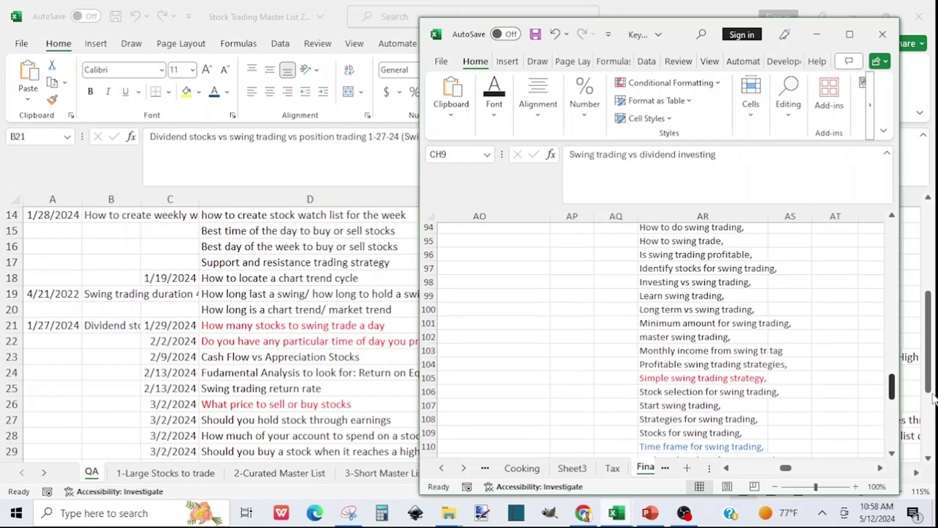
{"action": "scroll", "coordinate": [934, 391], "scroll_direction": "up", "scroll_amount": 3}
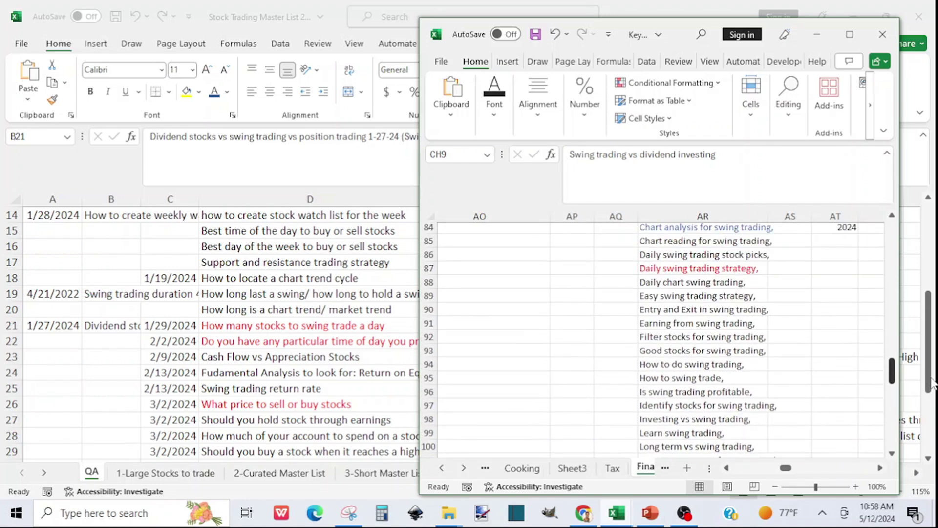
{"action": "scroll", "coordinate": [933, 377], "scroll_direction": "up", "scroll_amount": 2}
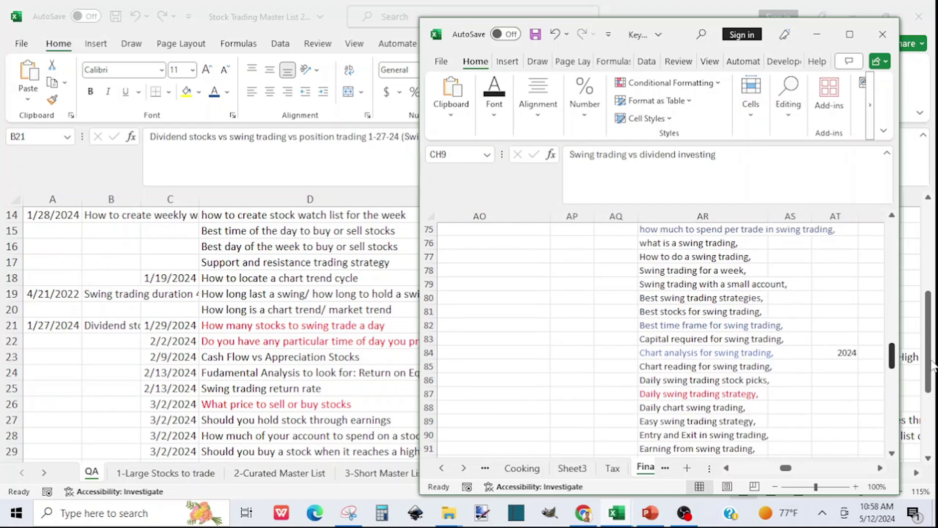
{"action": "scroll", "coordinate": [934, 357], "scroll_direction": "up", "scroll_amount": 5}
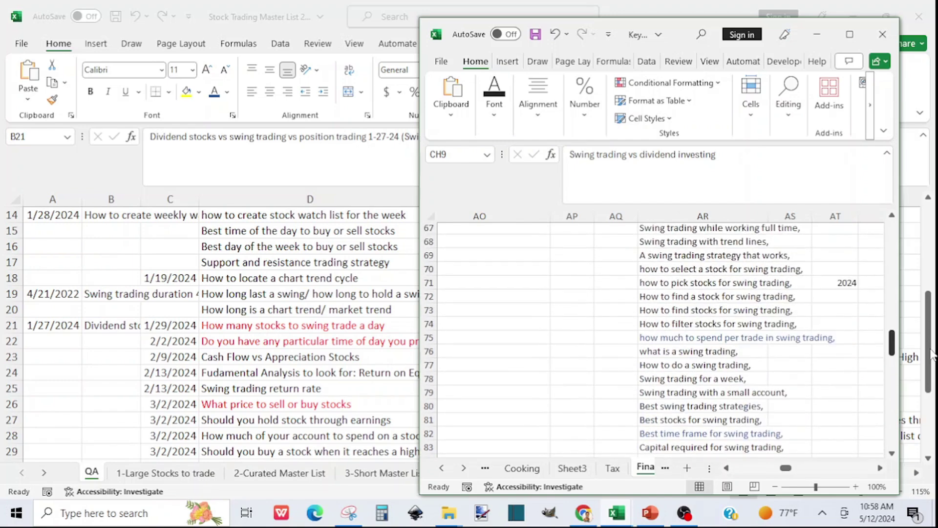
{"action": "scroll", "coordinate": [932, 342], "scroll_direction": "up", "scroll_amount": 4}
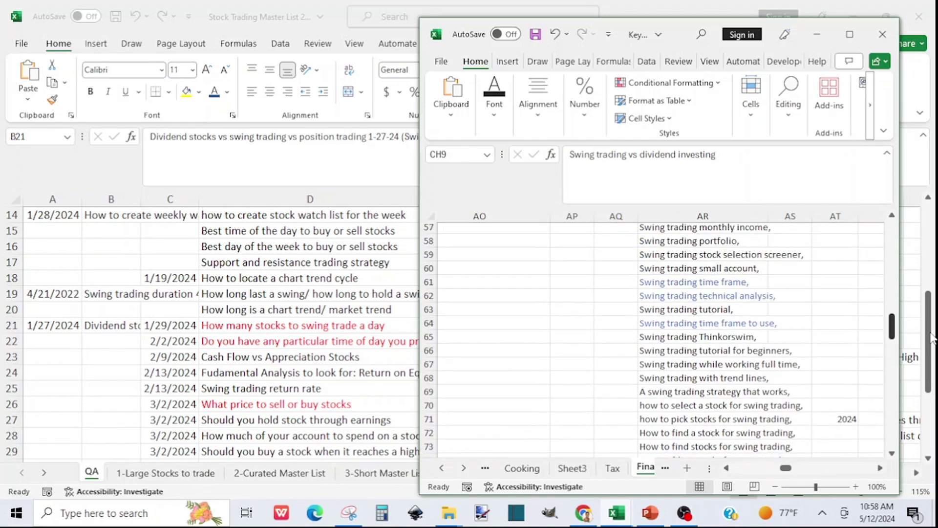
{"action": "scroll", "coordinate": [932, 326], "scroll_direction": "up", "scroll_amount": 5}
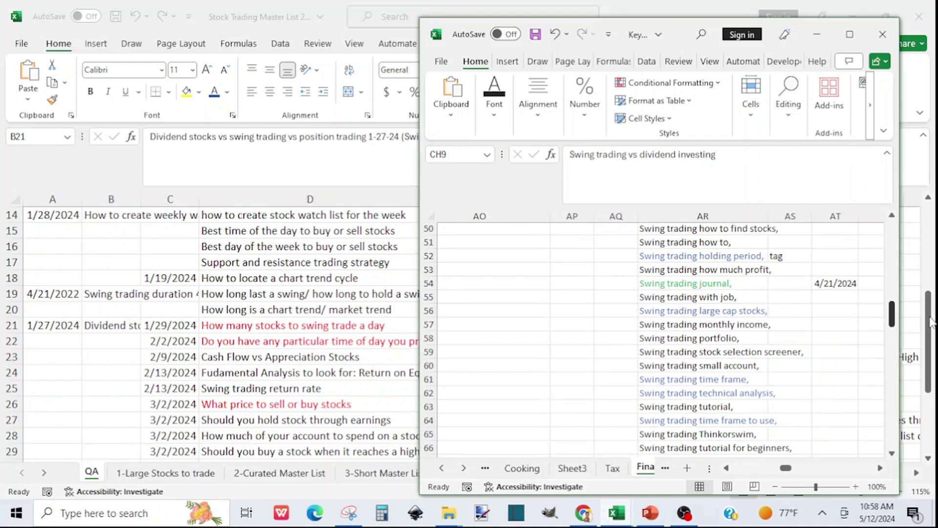
{"action": "scroll", "coordinate": [930, 298], "scroll_direction": "up", "scroll_amount": 4}
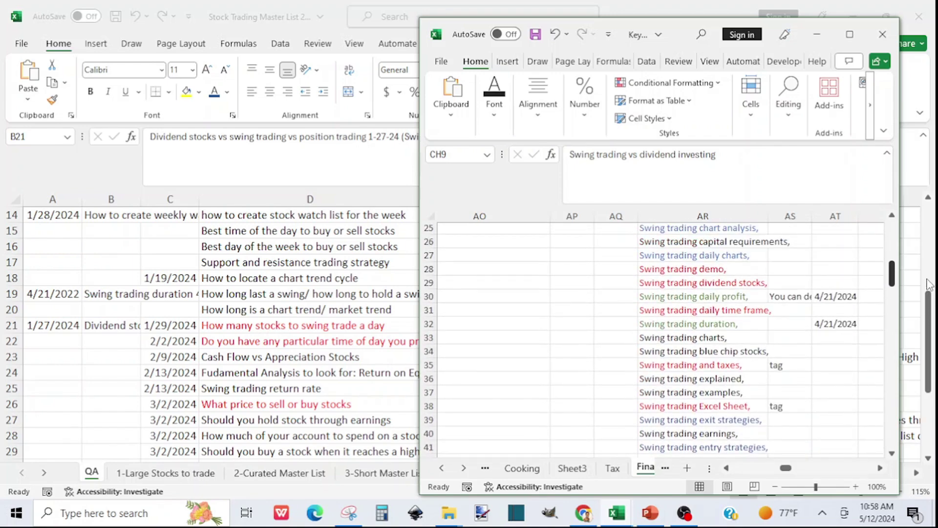
{"action": "scroll", "coordinate": [930, 284], "scroll_direction": "up", "scroll_amount": 2}
{"action": "scroll", "coordinate": [929, 279], "scroll_direction": "up", "scroll_amount": 2}
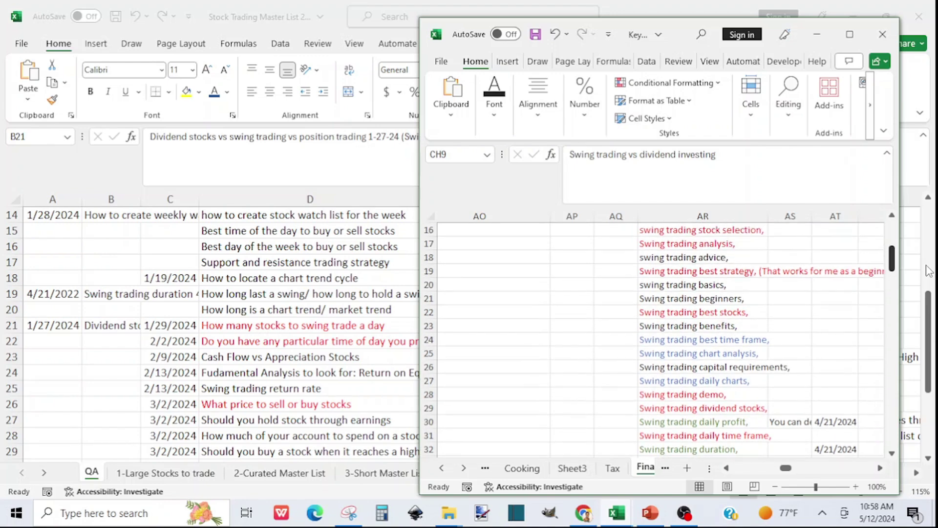
{"action": "scroll", "coordinate": [929, 269], "scroll_direction": "up", "scroll_amount": 3}
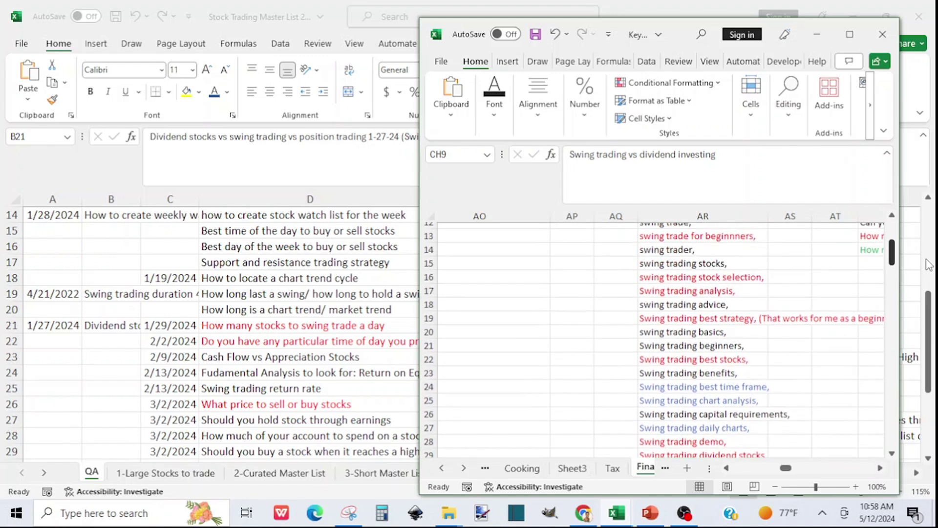
{"action": "scroll", "coordinate": [929, 258], "scroll_direction": "up", "scroll_amount": 1}
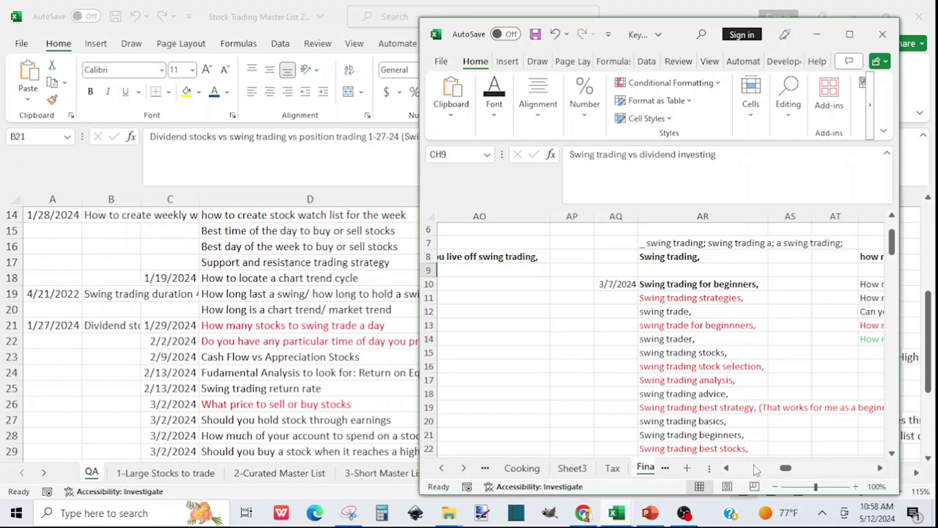
{"action": "left_click_drag", "start_coordinate": [785, 470], "coordinate": [868, 476]}
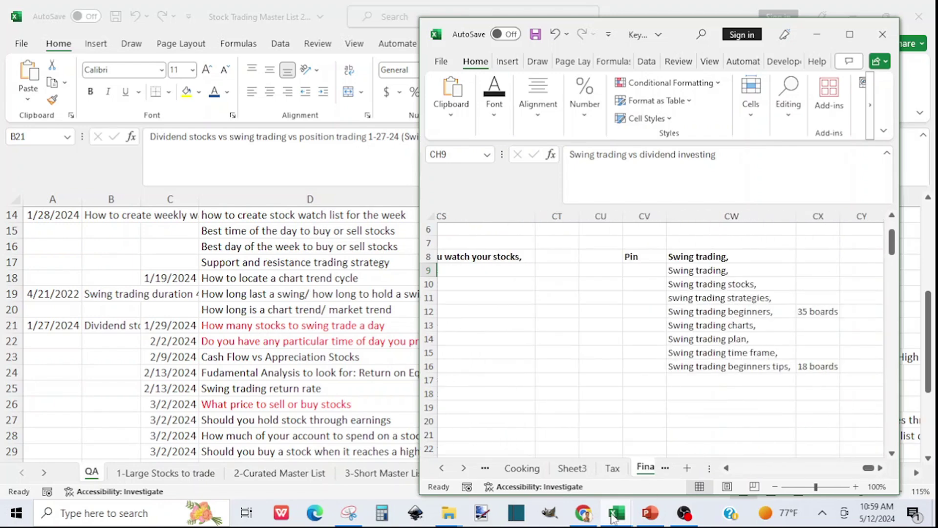
{"action": "mouse_move", "coordinate": [613, 517]}
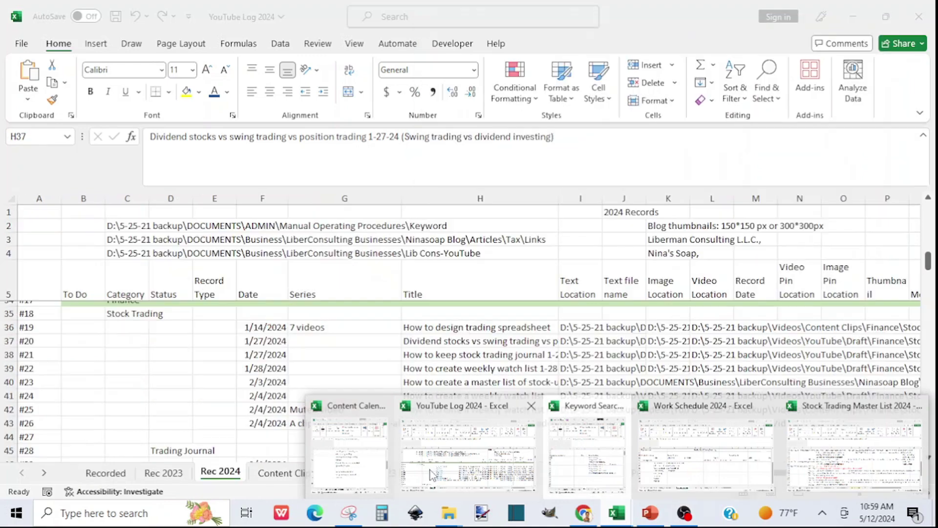
Select the 'how long do you hold a swing trade' title in H43 of YouTube Log 2024.
{"action": "left_click", "coordinate": [454, 411]}
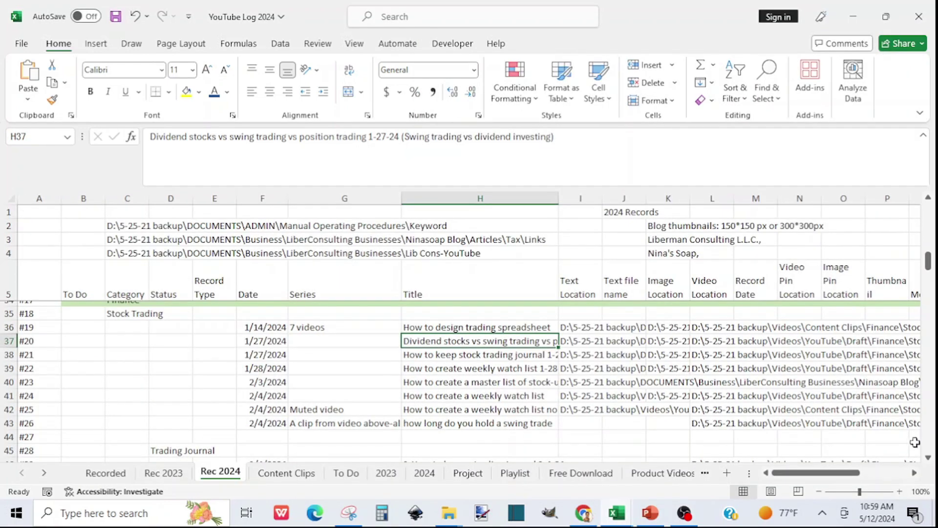
{"action": "left_click", "coordinate": [928, 459]}
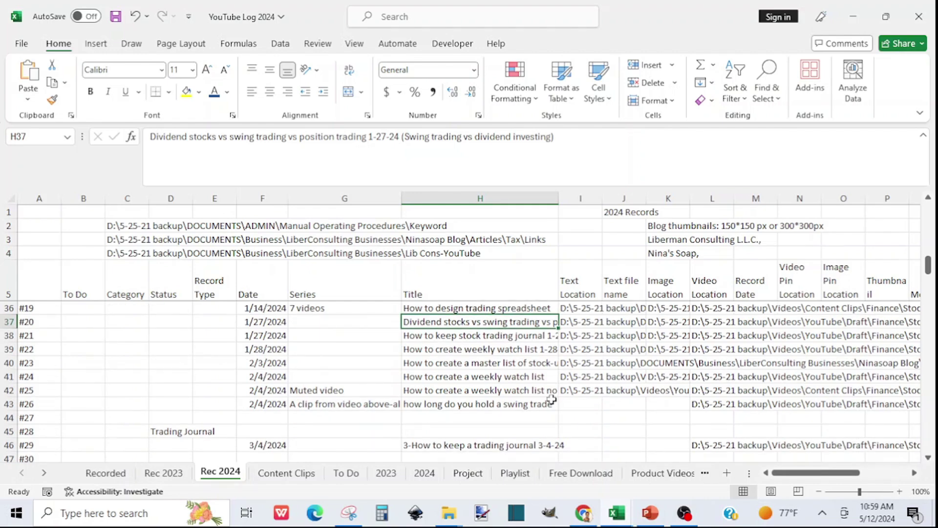
{"action": "left_click", "coordinate": [417, 404]}
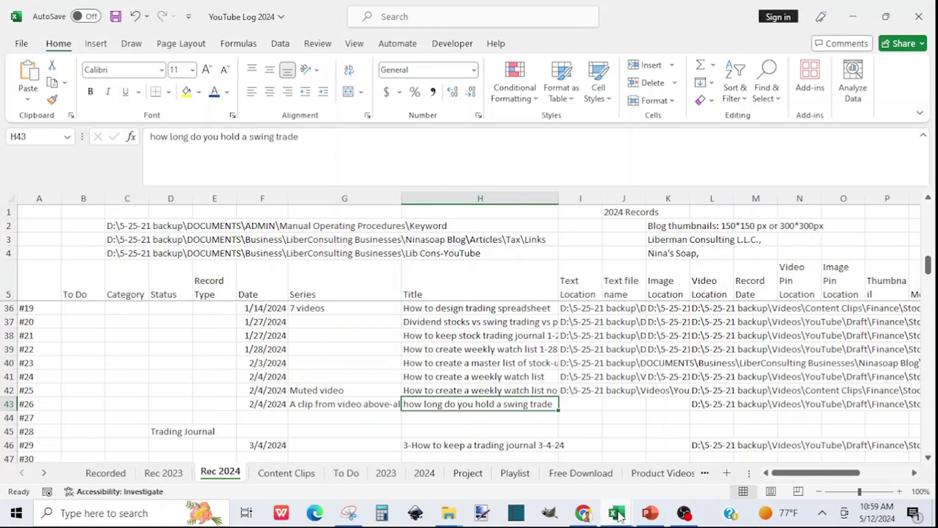
In Keyword Search, scroll left through the swing trading keyword columns to '# of stock to hold'.
{"action": "left_click", "coordinate": [594, 452]}
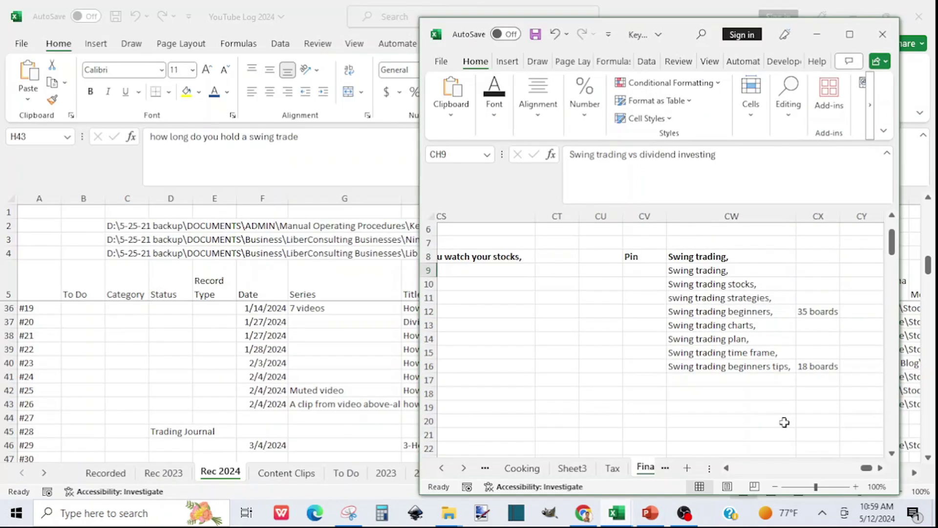
{"action": "left_click", "coordinate": [726, 467]}
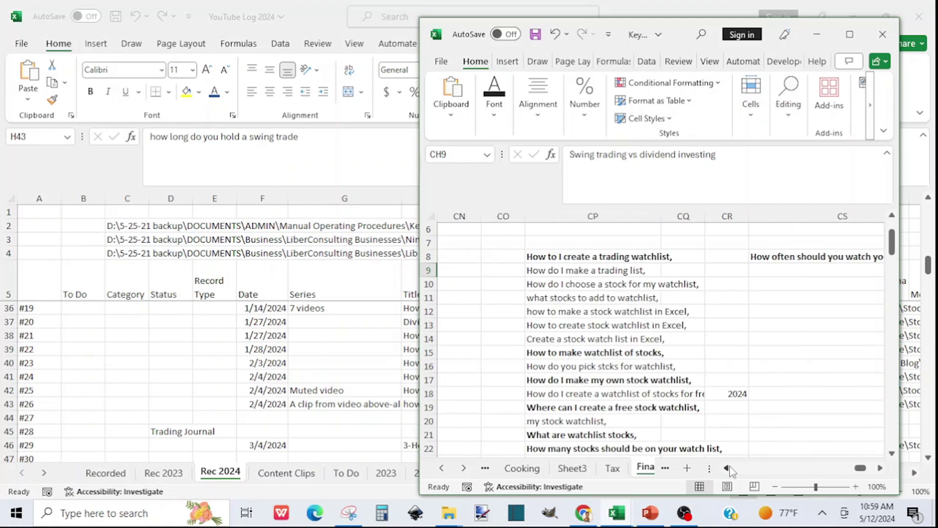
{"action": "left_click", "coordinate": [728, 468]}
{"action": "left_click", "coordinate": [728, 468]}
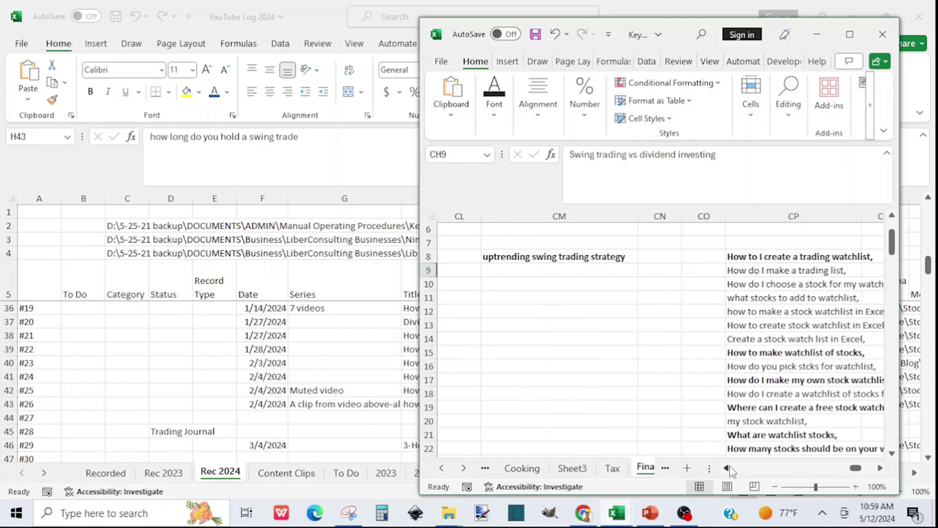
{"action": "left_click", "coordinate": [727, 468]}
{"action": "left_click", "coordinate": [728, 467]}
{"action": "left_click", "coordinate": [727, 467]}
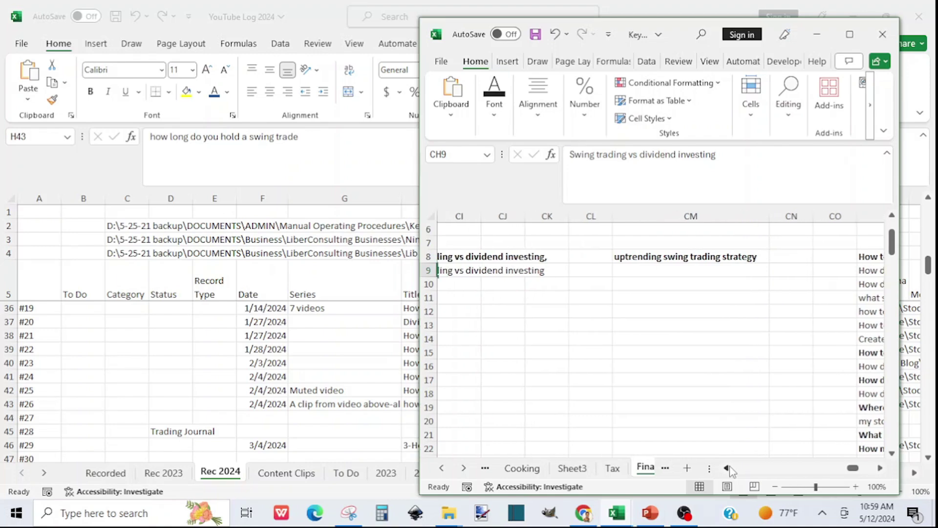
{"action": "left_click", "coordinate": [727, 467]}
{"action": "left_click", "coordinate": [728, 468]}
{"action": "left_click", "coordinate": [728, 468]}
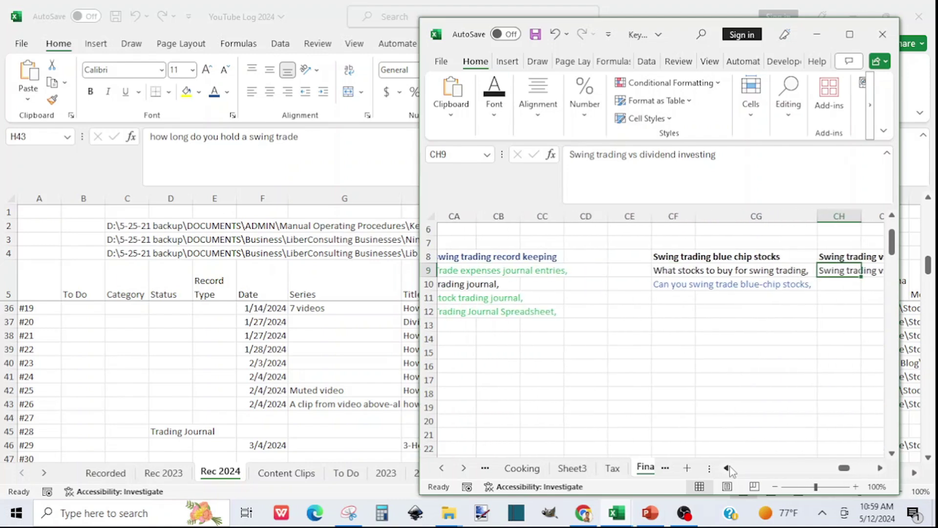
{"action": "left_click", "coordinate": [727, 468]}
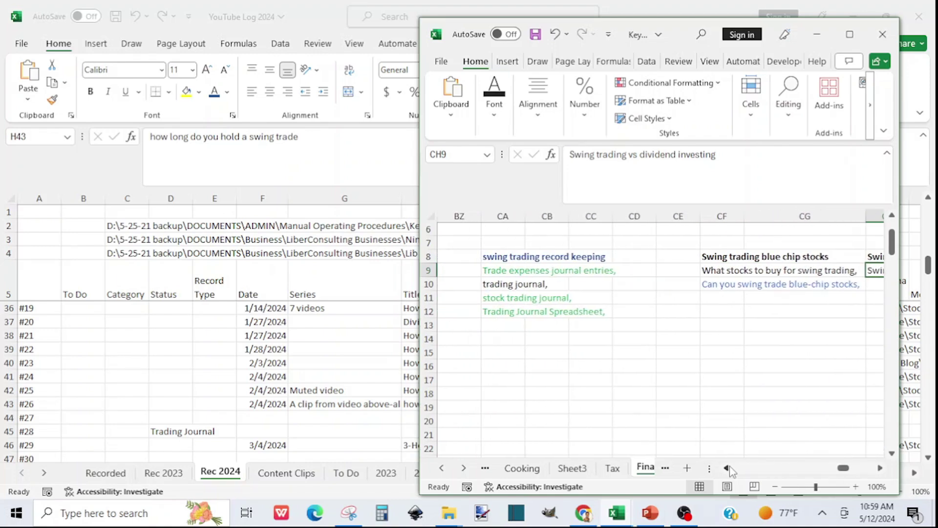
{"action": "left_click", "coordinate": [728, 468]}
{"action": "left_click", "coordinate": [728, 468]}
{"action": "left_click", "coordinate": [727, 467]}
{"action": "left_click", "coordinate": [728, 468]}
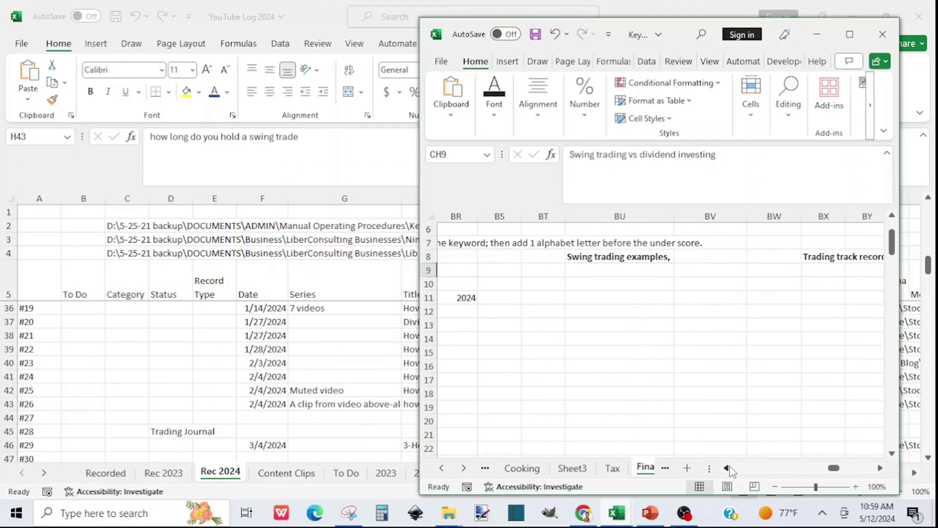
{"action": "left_click", "coordinate": [727, 468]}
{"action": "left_click", "coordinate": [728, 467]}
{"action": "left_click", "coordinate": [728, 468]}
{"action": "left_click", "coordinate": [728, 468]}
{"action": "left_click", "coordinate": [728, 468]}
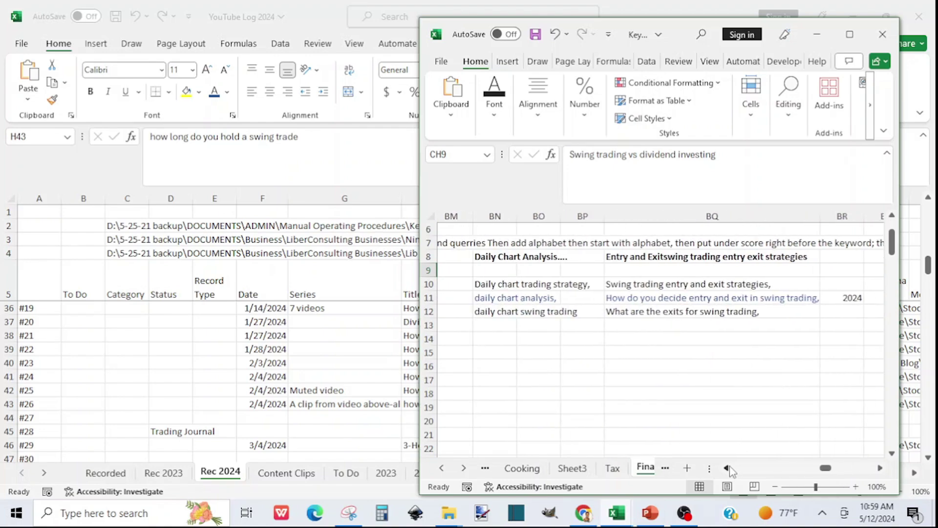
{"action": "left_click", "coordinate": [728, 467]}
{"action": "left_click", "coordinate": [728, 468]}
{"action": "left_click", "coordinate": [727, 468]}
{"action": "left_click", "coordinate": [727, 468]}
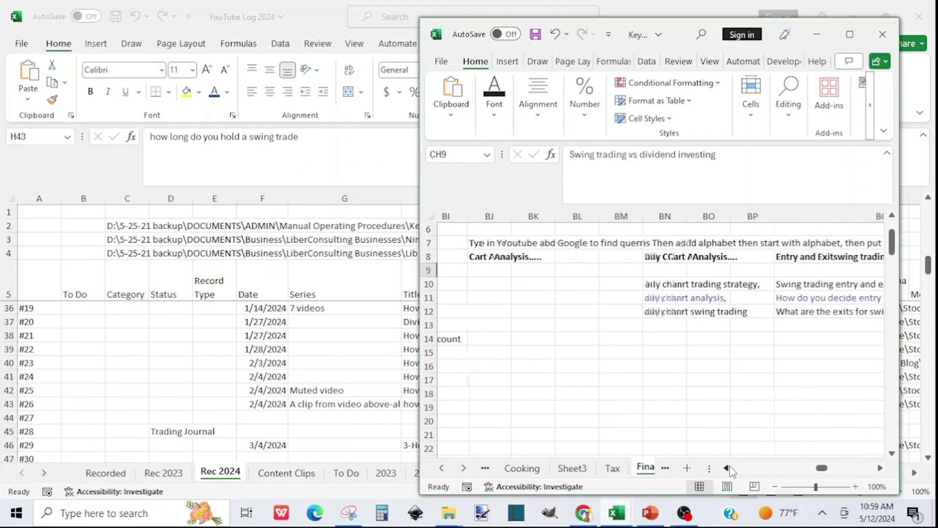
{"action": "left_click", "coordinate": [727, 468]}
{"action": "left_click", "coordinate": [728, 467]}
{"action": "left_click", "coordinate": [728, 468]}
{"action": "left_click", "coordinate": [727, 467]}
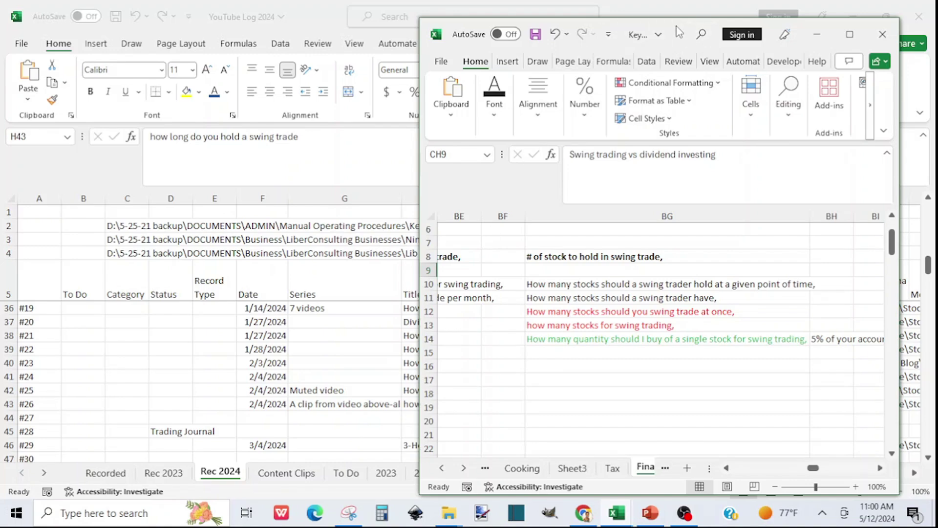
Shift the keyword window right and scroll to the 'Swing trading gains,' group in column AY.
{"action": "left_click_drag", "start_coordinate": [679, 32], "coordinate": [708, 31]}
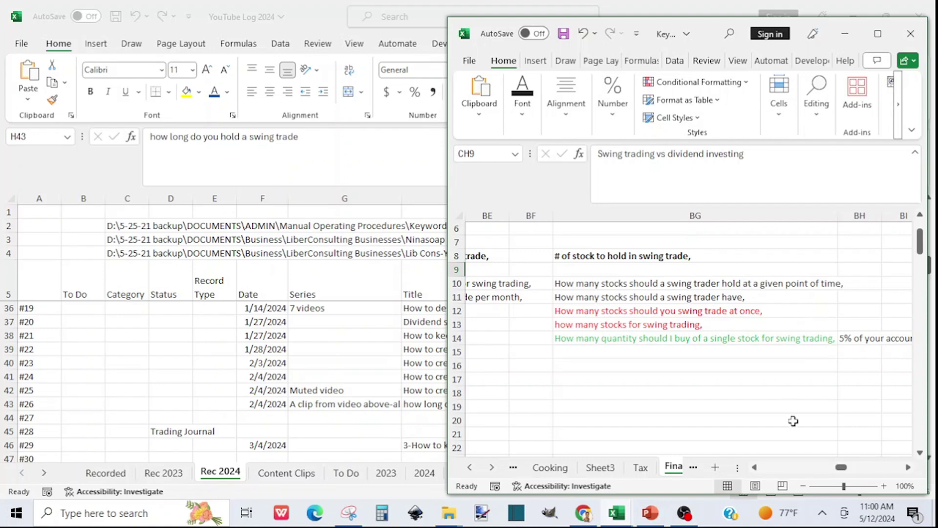
{"action": "left_click", "coordinate": [755, 468]}
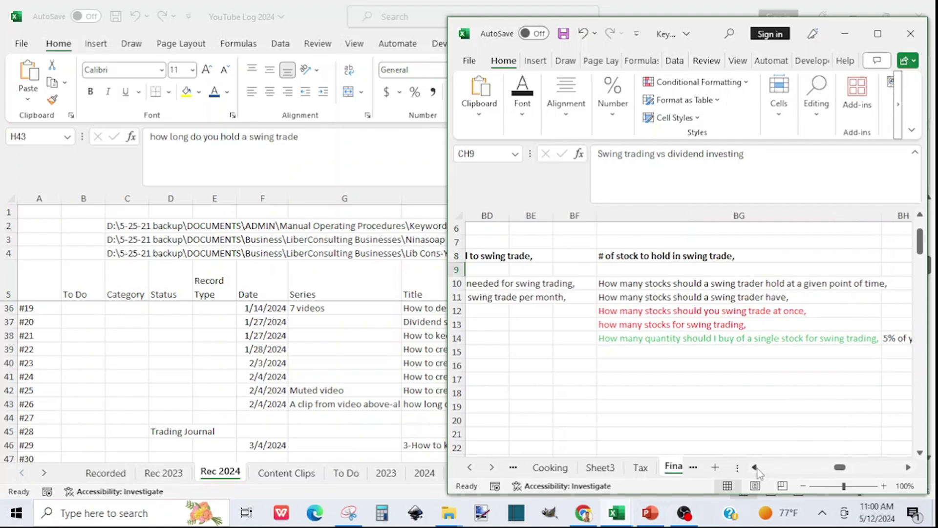
{"action": "left_click", "coordinate": [755, 467]}
{"action": "left_click", "coordinate": [756, 468]}
{"action": "left_click", "coordinate": [756, 467]}
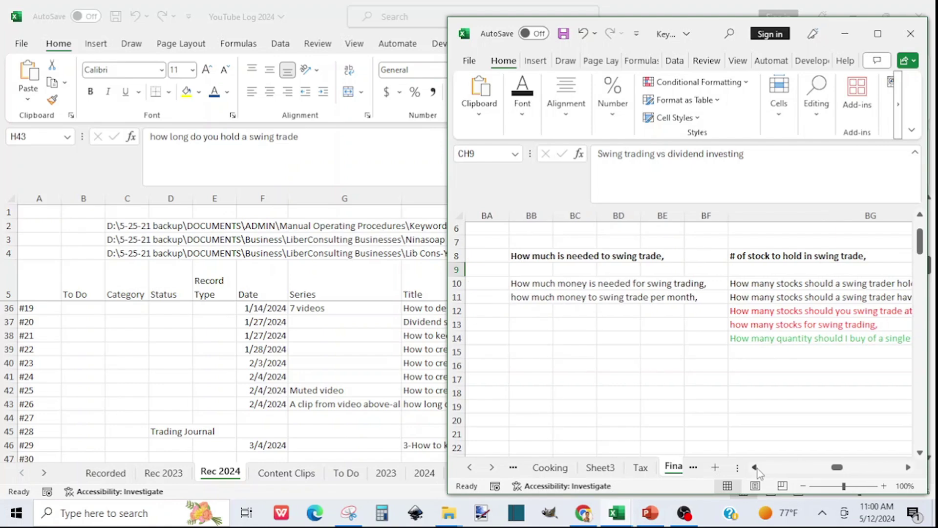
{"action": "left_click", "coordinate": [756, 467]}
{"action": "left_click", "coordinate": [756, 467]}
{"action": "left_click", "coordinate": [756, 467]}
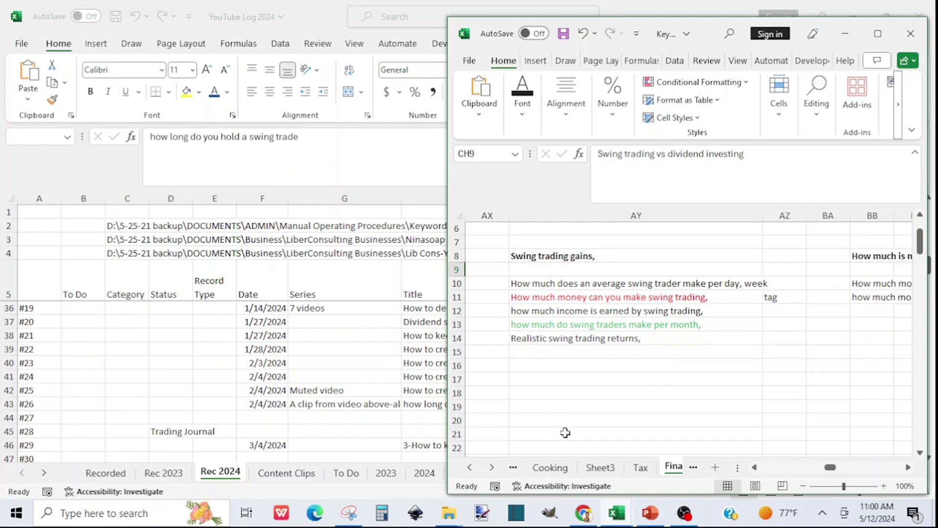
Replace the YouTube search 'swing trading watchlist' with 'how long to hold' to view suggestions.
{"action": "mouse_move", "coordinate": [584, 513]}
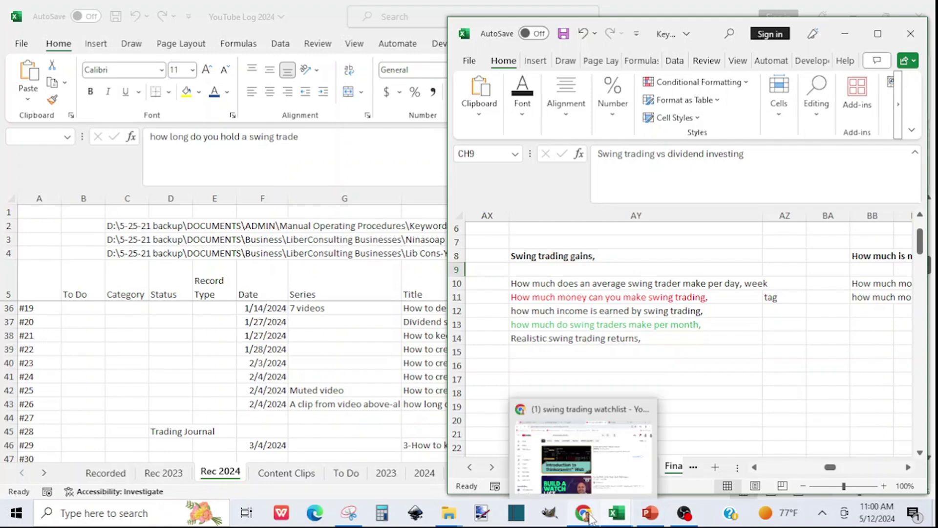
{"action": "left_click", "coordinate": [586, 452]}
{"action": "left_click", "coordinate": [359, 101]}
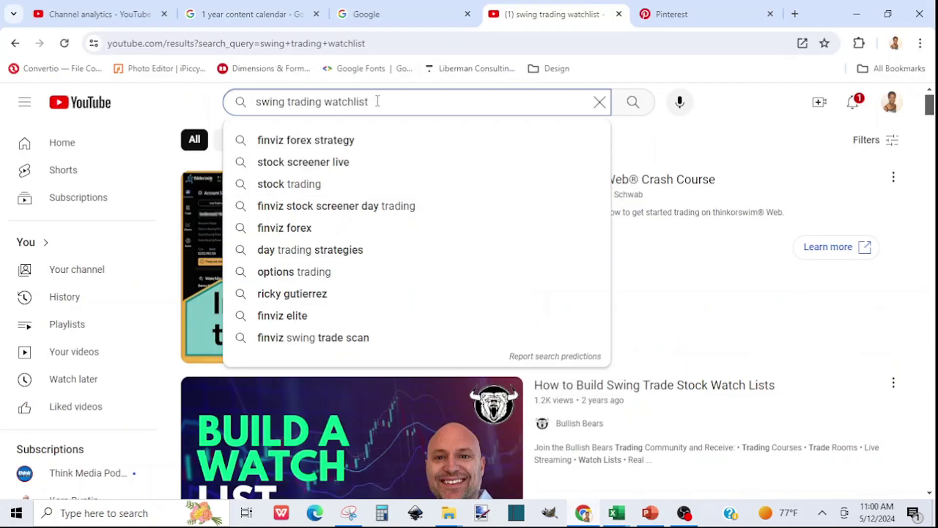
{"action": "left_click_drag", "start_coordinate": [382, 101], "coordinate": [258, 101]}
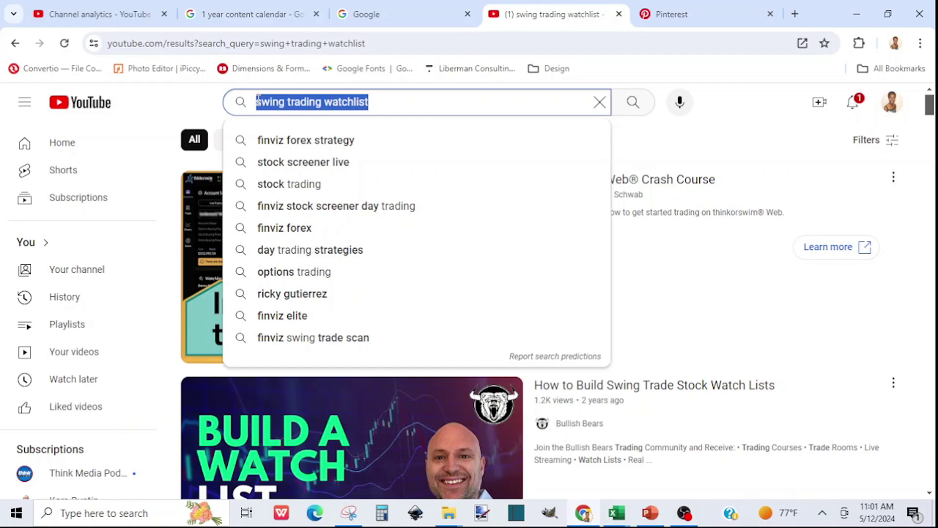
{"action": "type", "text": "how lon"}
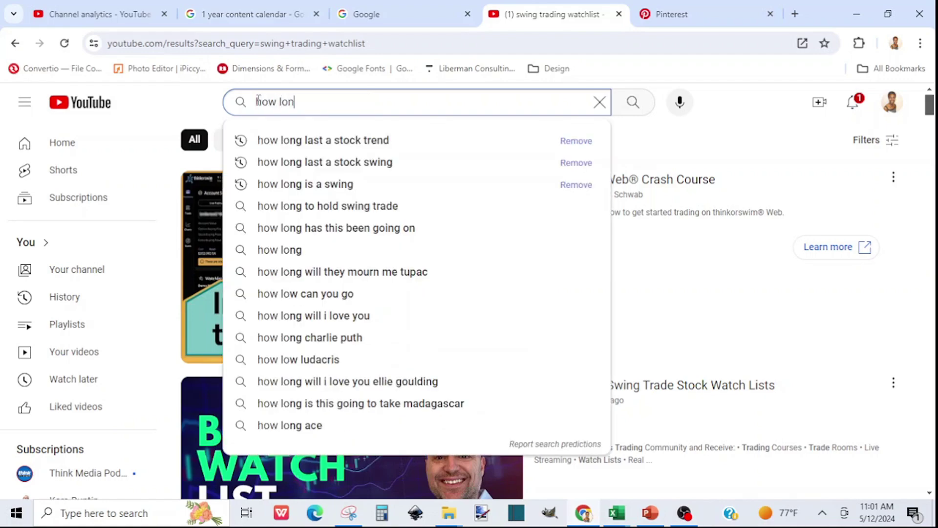
{"action": "type", "text": "g to hold"}
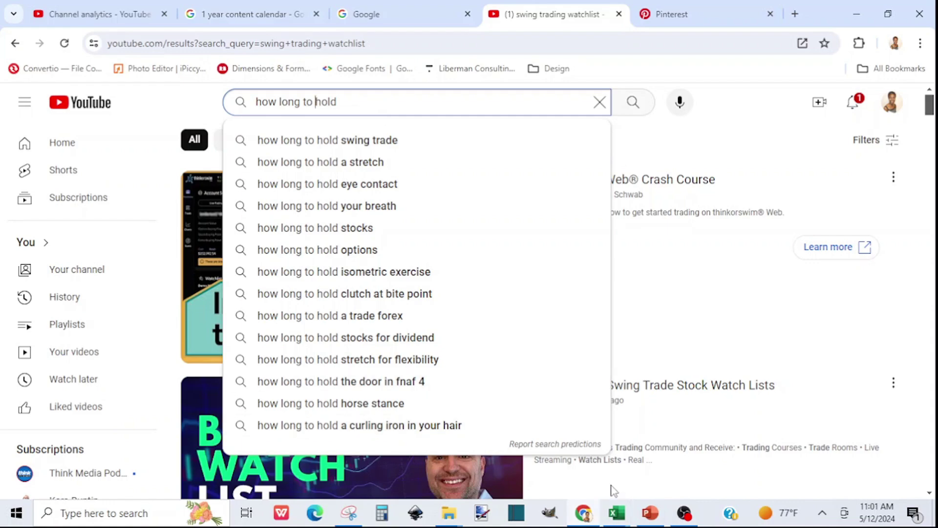
{"action": "left_click", "coordinate": [624, 522]}
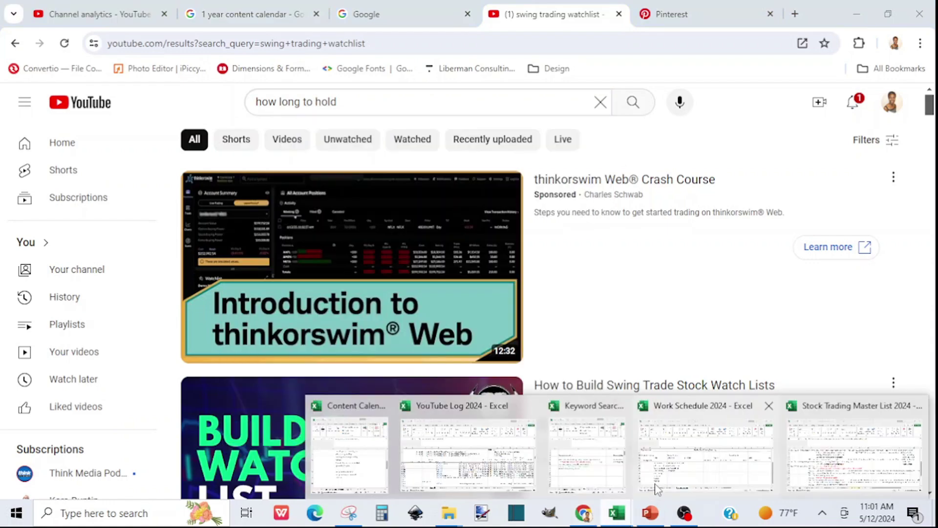
Enter 'How long to hold swing trade' in Keyword Search cell BB12 and copy it.
{"action": "left_click", "coordinate": [602, 479]}
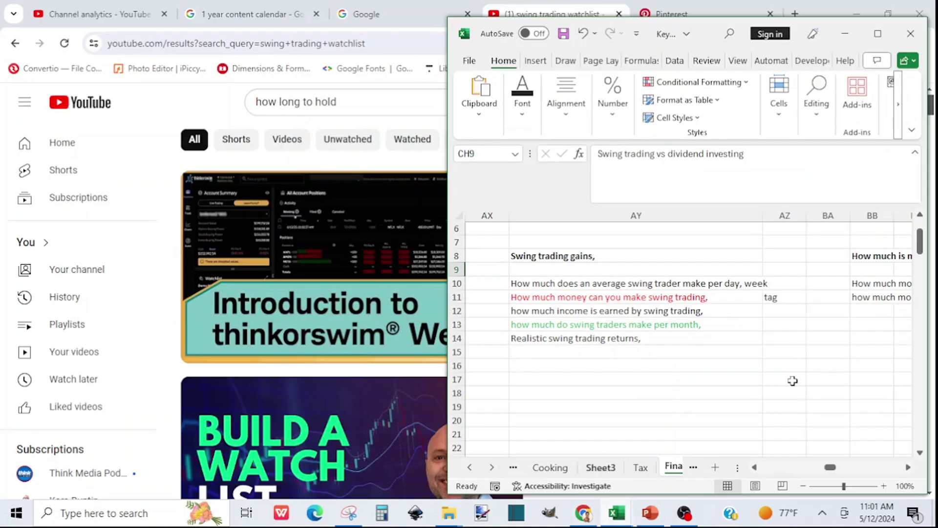
{"action": "left_click", "coordinate": [859, 316]}
{"action": "type", "text": "H"}
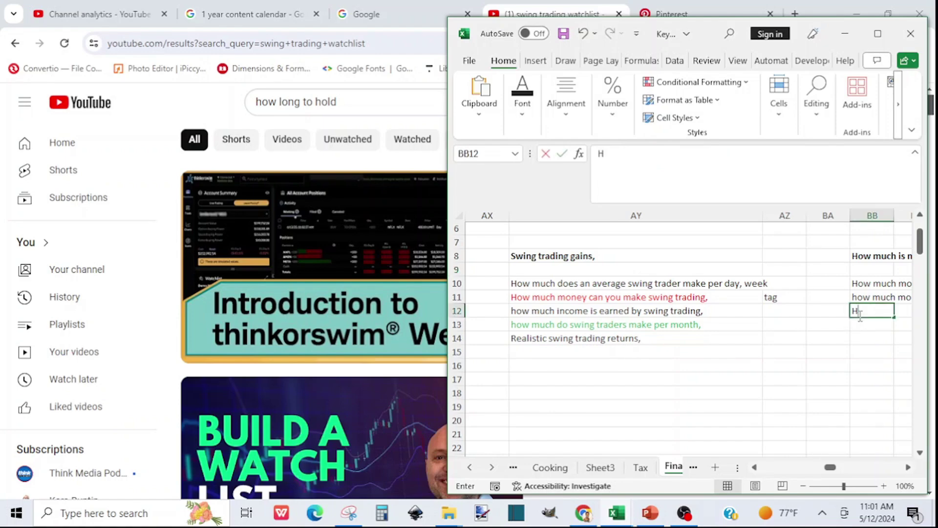
{"action": "type", "text": "ow long to"}
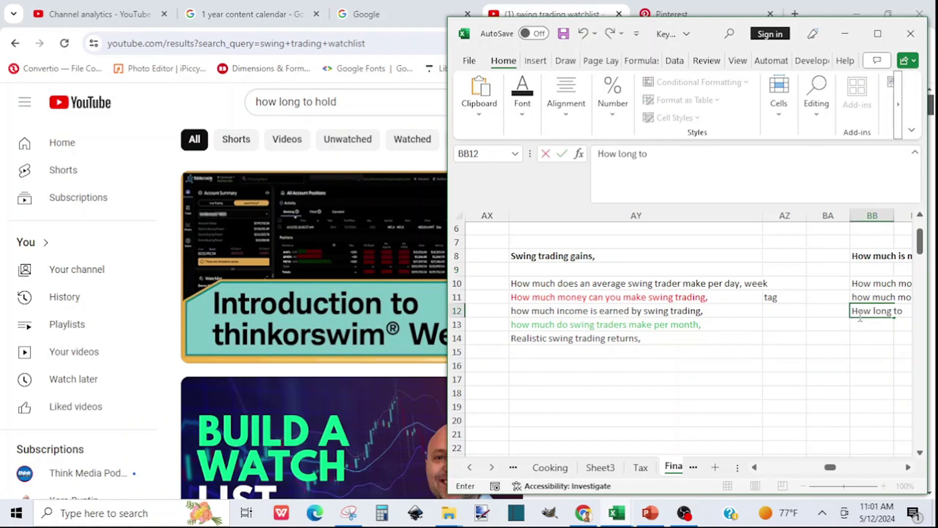
{"action": "type", "text": " hold sw"}
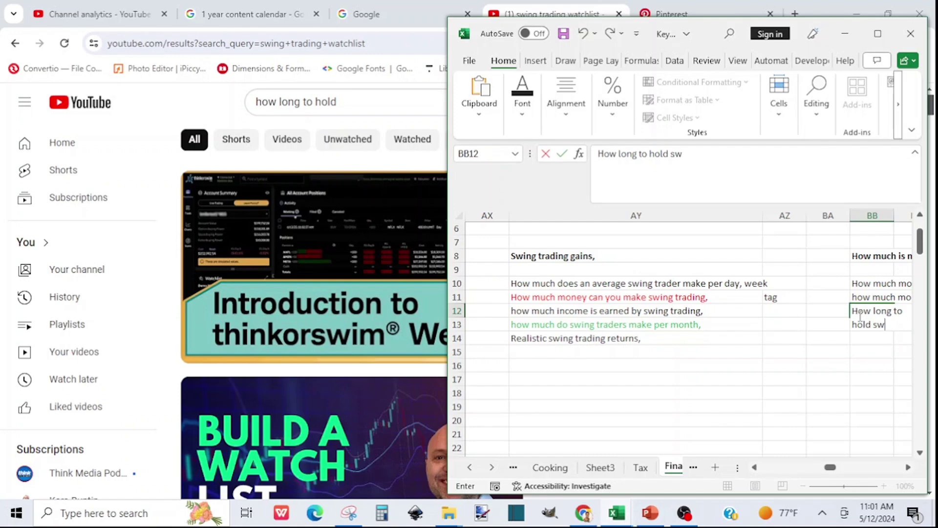
{"action": "type", "text": "ing trade,"}
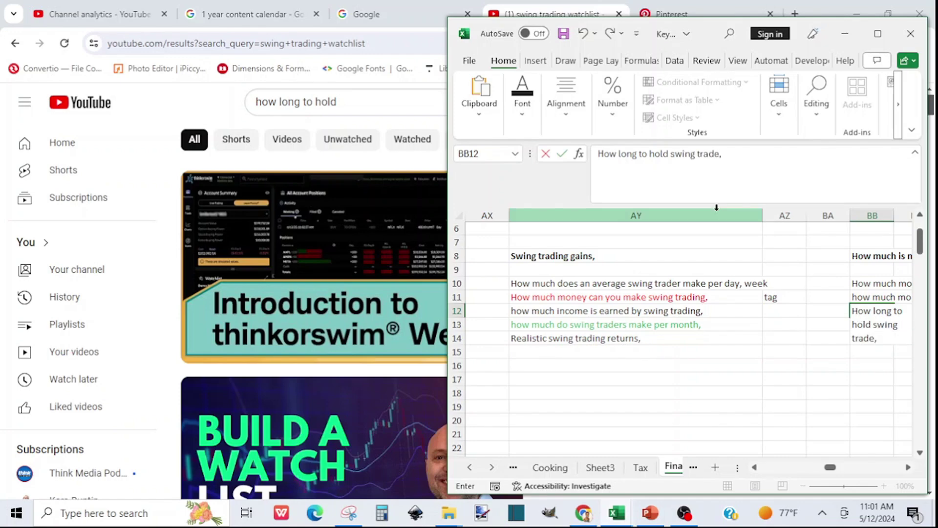
{"action": "left_click_drag", "start_coordinate": [718, 157], "coordinate": [553, 163]}
{"action": "key", "text": "ctrl+c"}
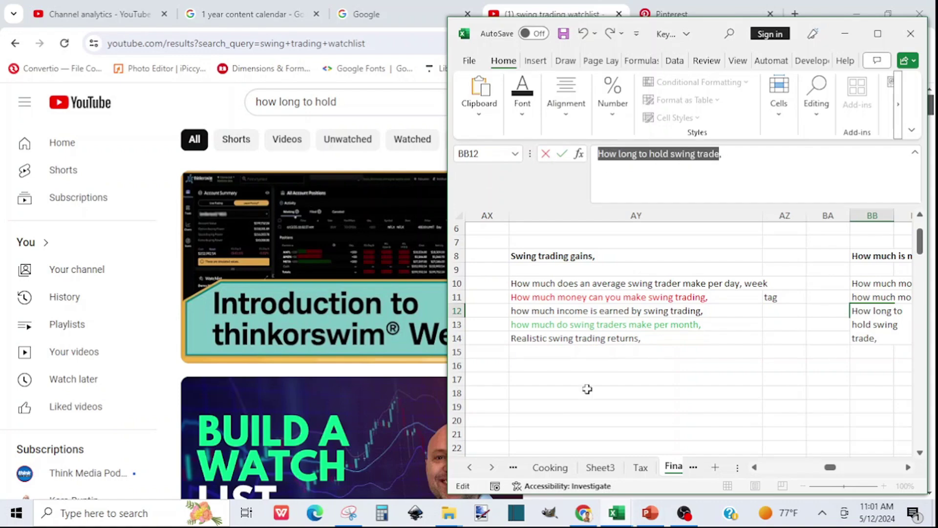
{"action": "left_click", "coordinate": [618, 515]}
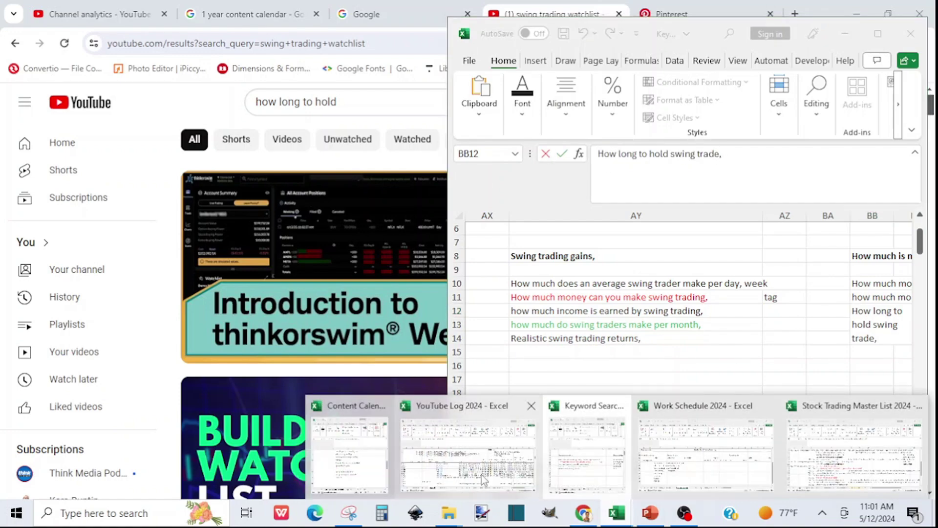
{"action": "left_click", "coordinate": [462, 462]}
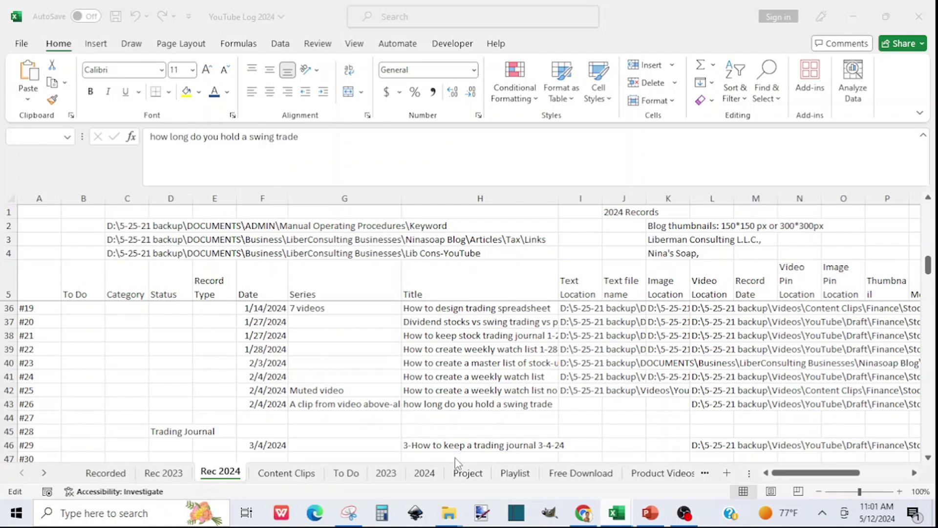
Append '2-4-24 (How long to hold swing trade)' to the H43 title in YouTube Log 2024.
{"action": "left_click", "coordinate": [414, 390]}
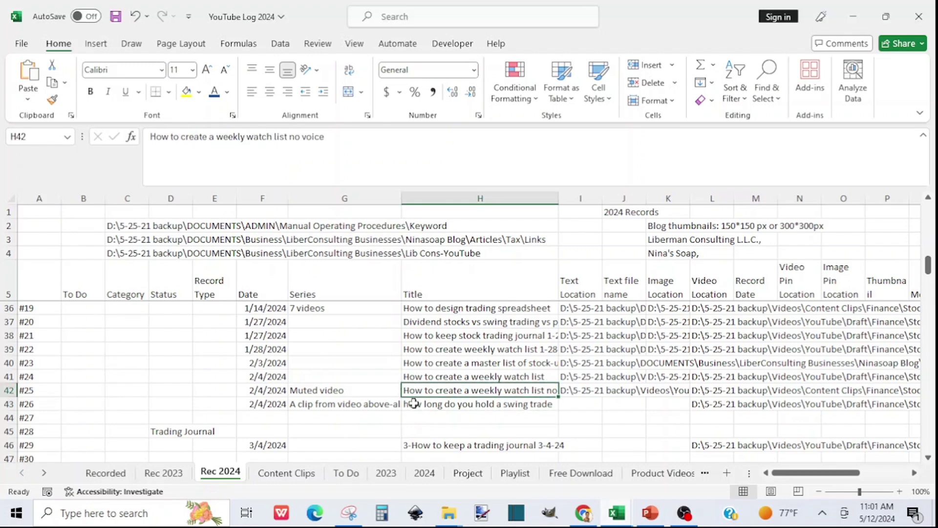
{"action": "left_click", "coordinate": [412, 404]}
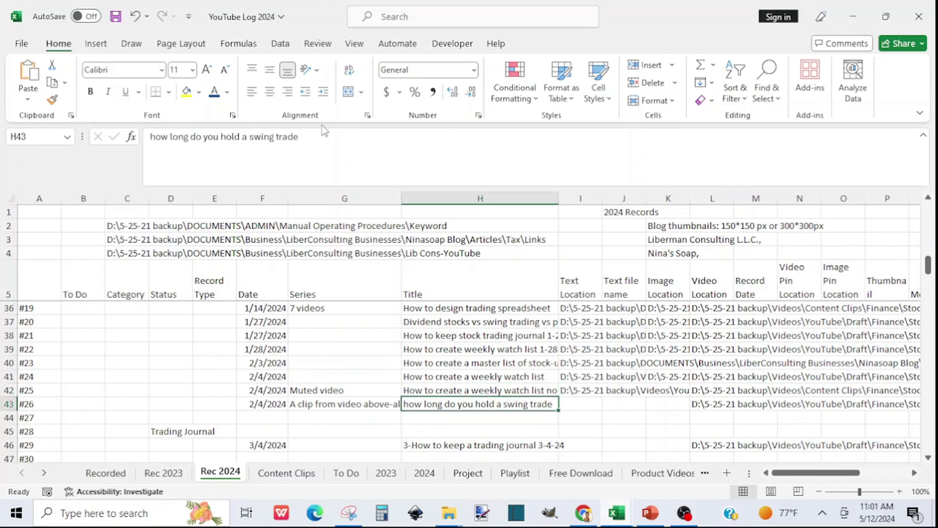
{"action": "left_click", "coordinate": [323, 137]}
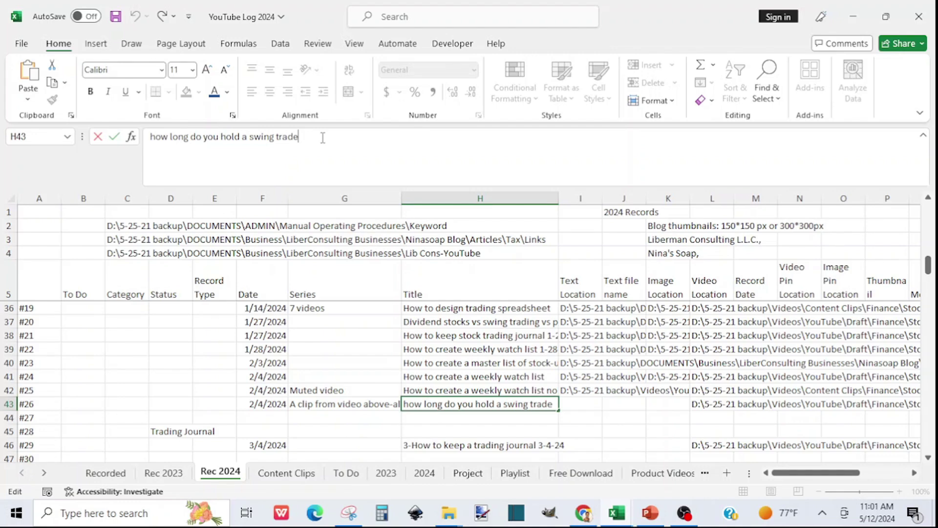
{"action": "type", "text": "2-"}
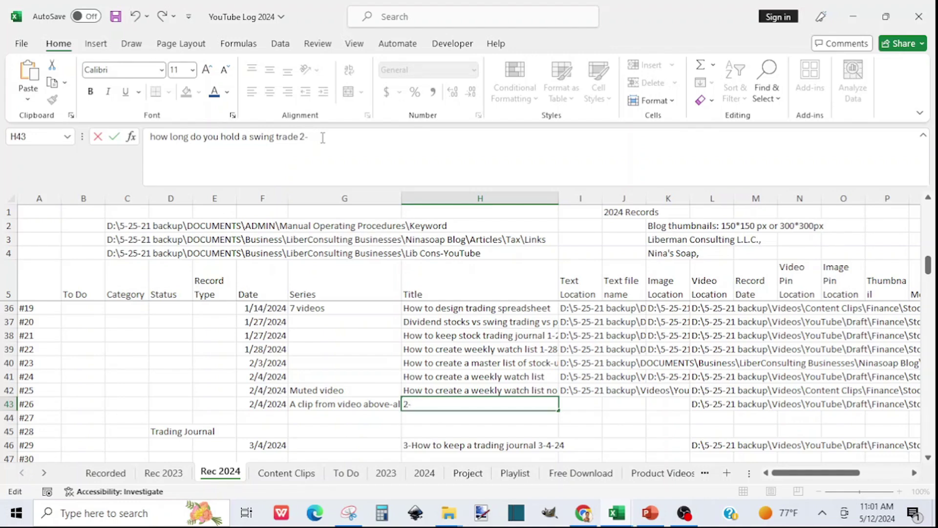
{"action": "type", "text": "4-24 (How long to hold swing trade)"}
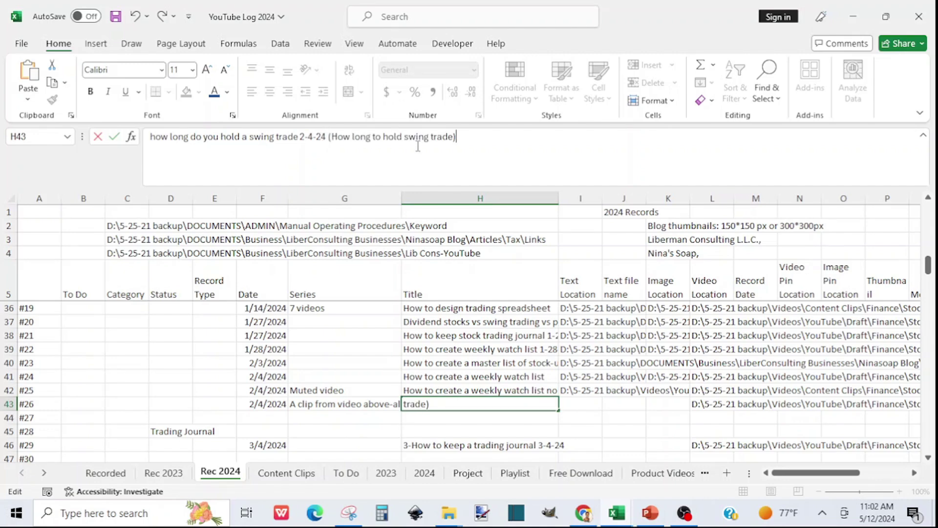
Paste 'How long to hold swing trade' into Content Calendar cell I20.
{"action": "left_click", "coordinate": [618, 515]}
{"action": "mouse_move", "coordinate": [446, 469]}
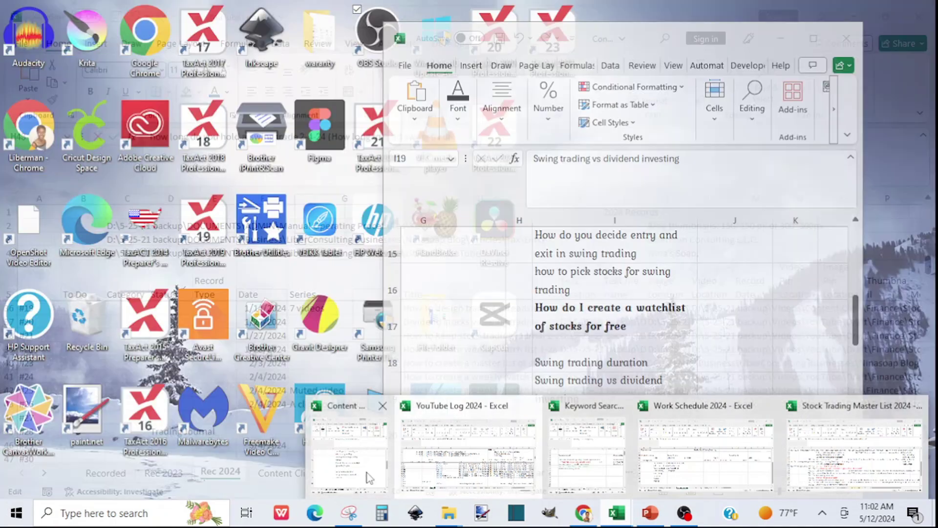
{"action": "left_click", "coordinate": [349, 455]}
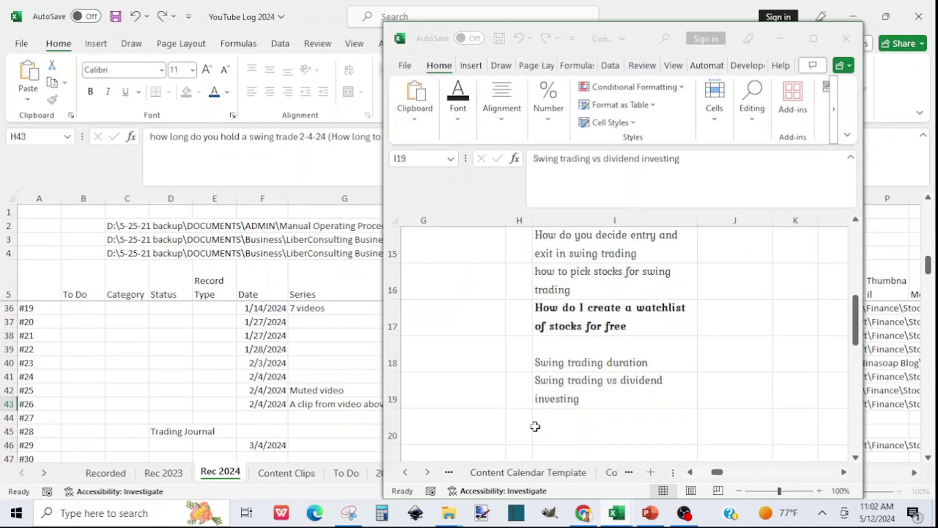
{"action": "left_click", "coordinate": [555, 425]}
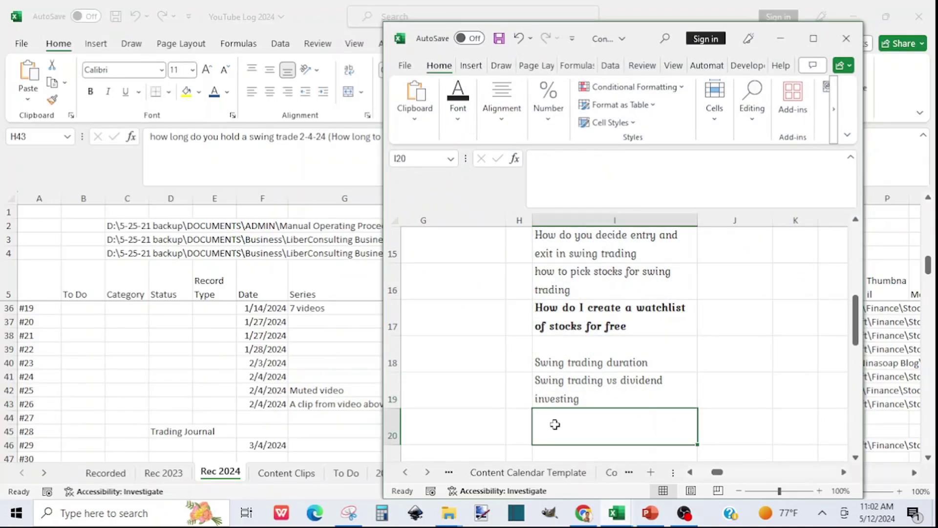
{"action": "key", "text": "ctrl+v"}
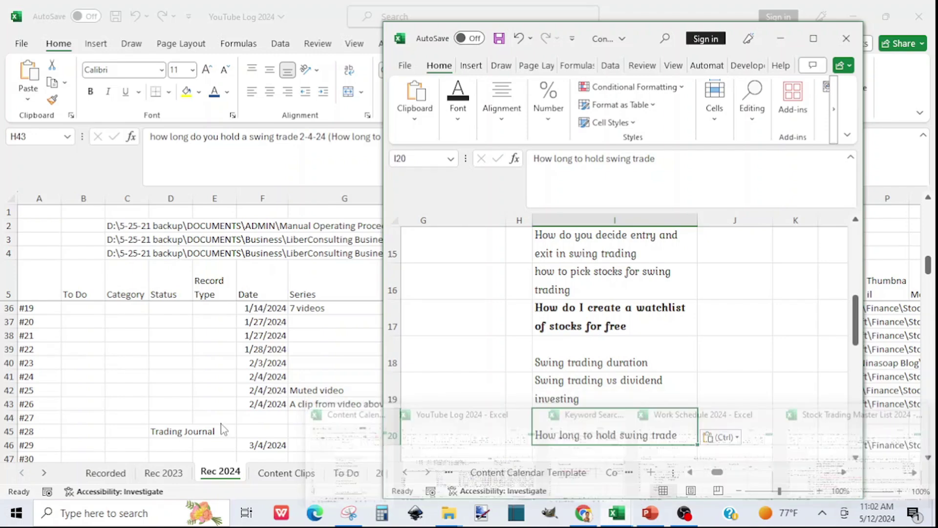
{"action": "left_click", "coordinate": [307, 404]}
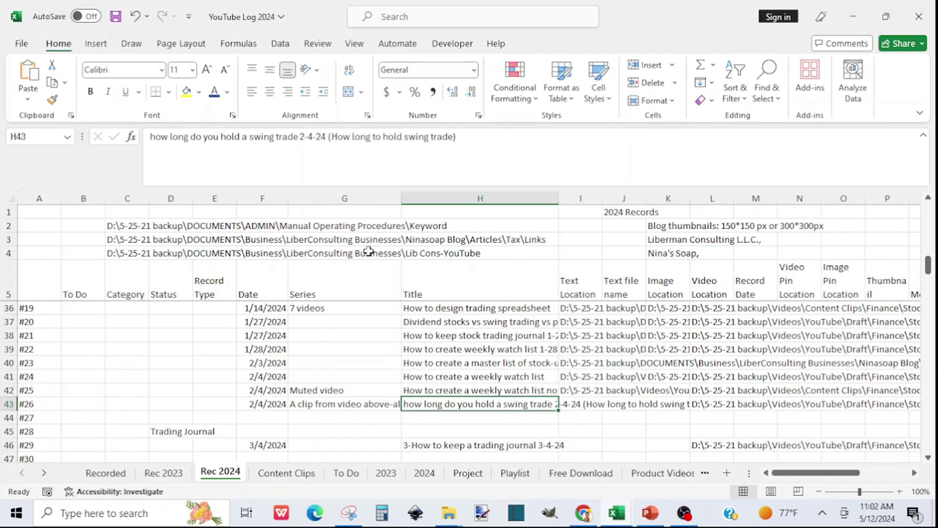
{"action": "left_click_drag", "start_coordinate": [464, 136], "coordinate": [52, 151]}
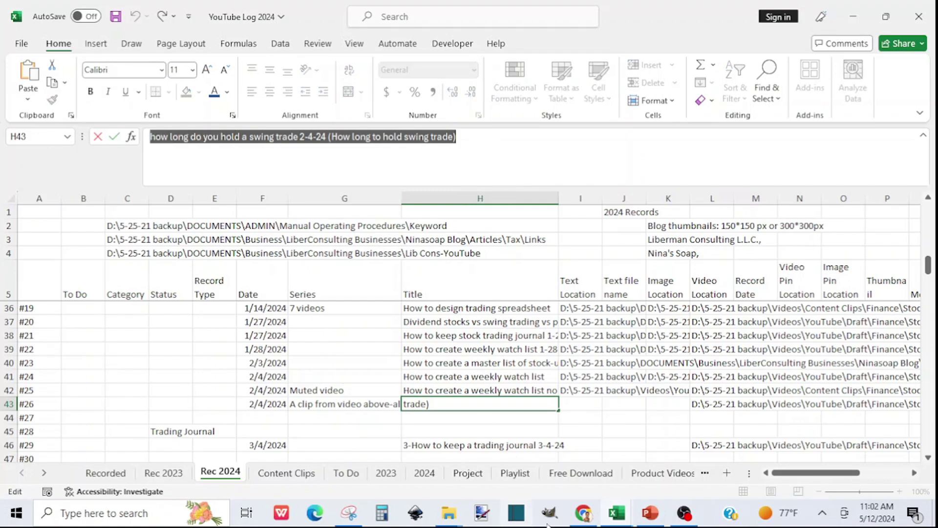
{"action": "left_click", "coordinate": [618, 514]}
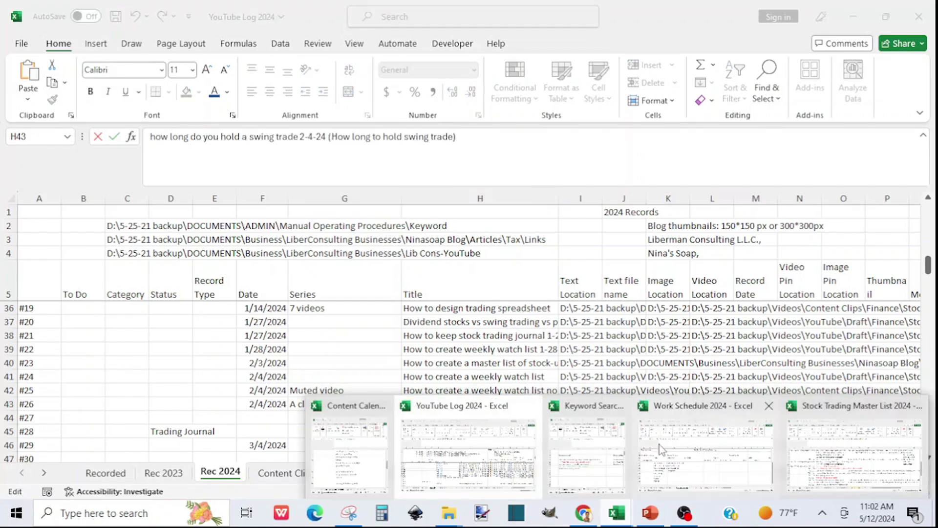
{"action": "left_click", "coordinate": [859, 473]}
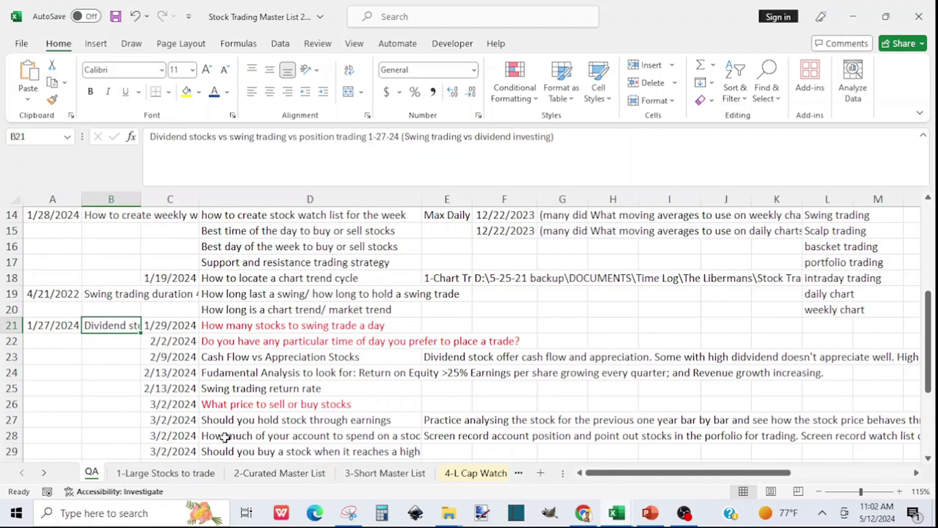
{"action": "left_click", "coordinate": [354, 437]}
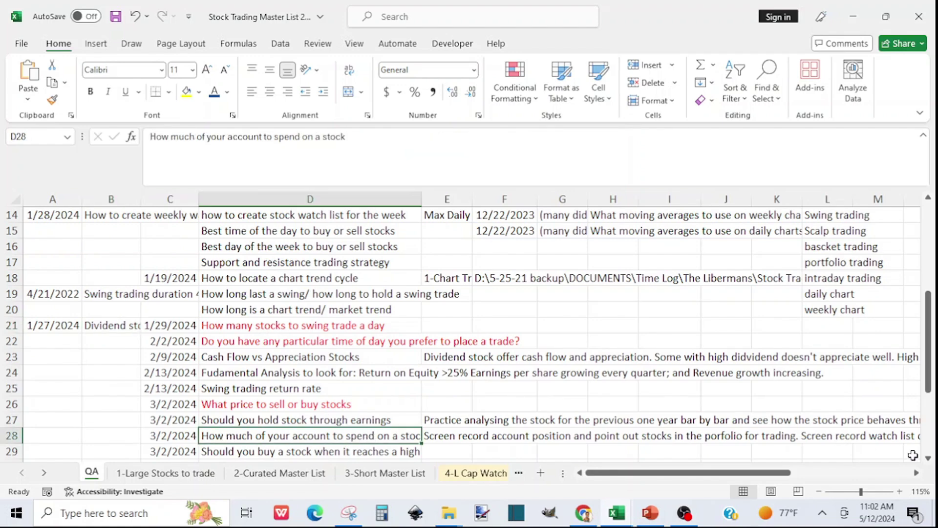
{"action": "left_click", "coordinate": [928, 459]}
{"action": "left_click", "coordinate": [928, 460]}
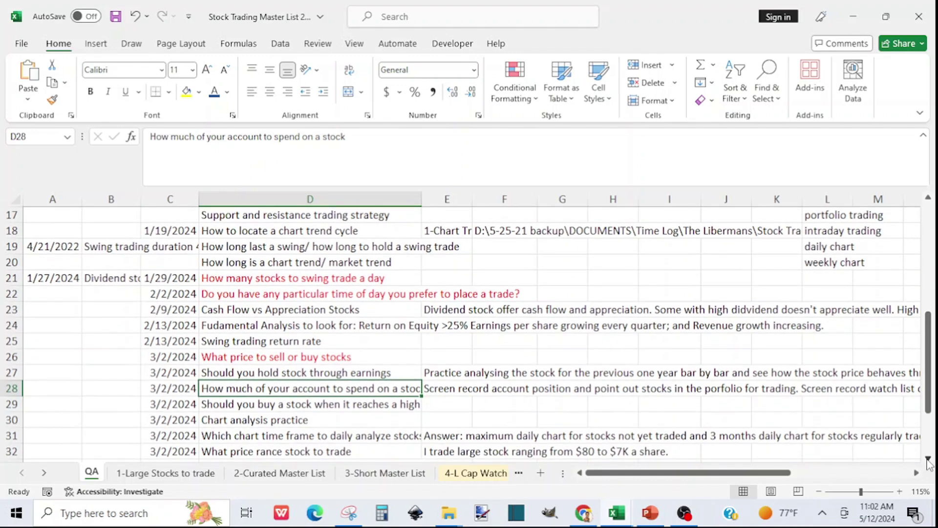
{"action": "left_click", "coordinate": [928, 460]}
{"action": "left_click", "coordinate": [929, 459]}
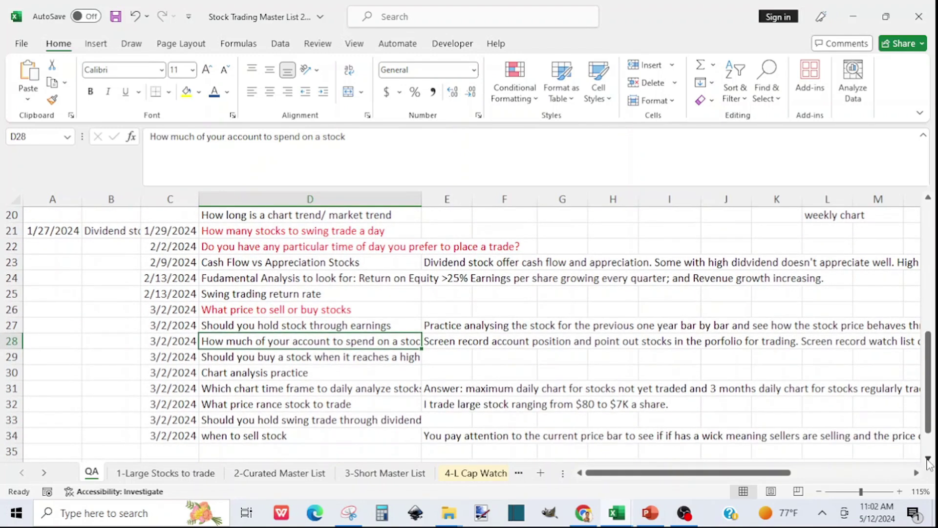
{"action": "left_click", "coordinate": [308, 425]}
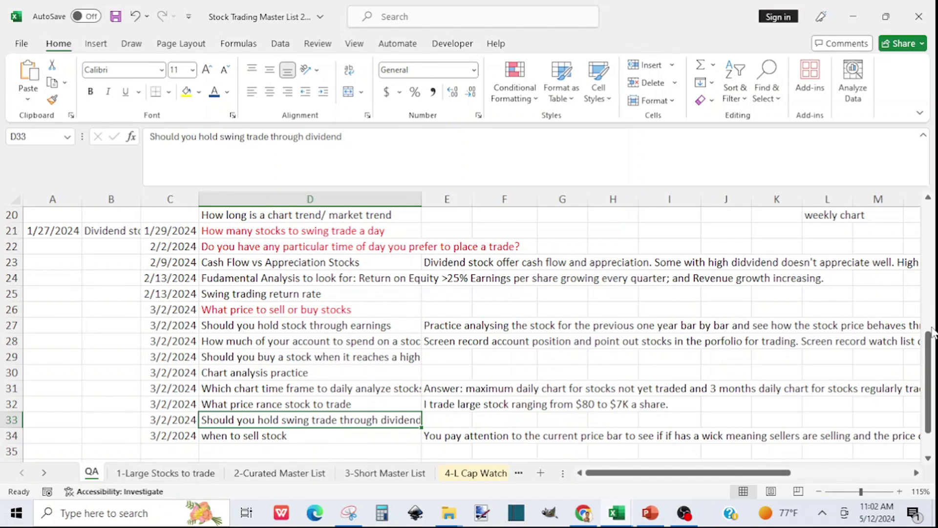
{"action": "left_click_drag", "start_coordinate": [931, 352], "coordinate": [934, 283]}
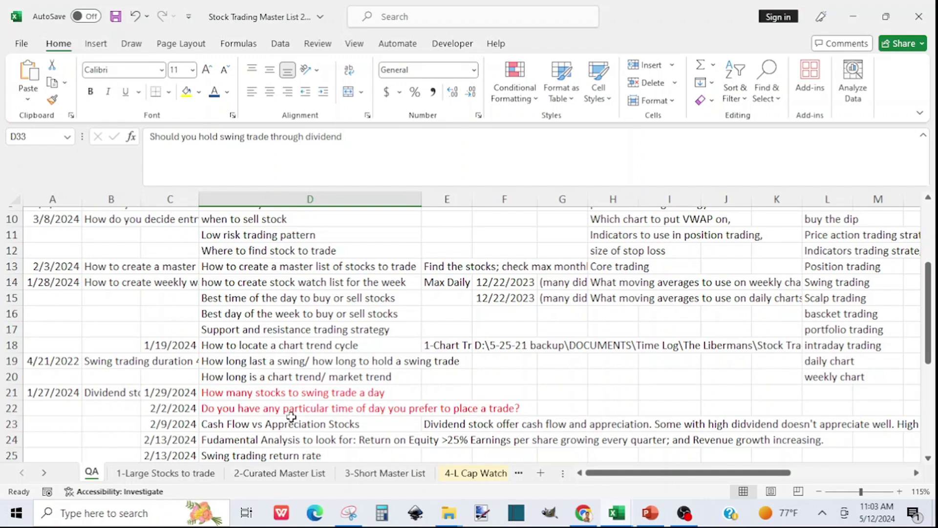
{"action": "left_click", "coordinate": [250, 251]}
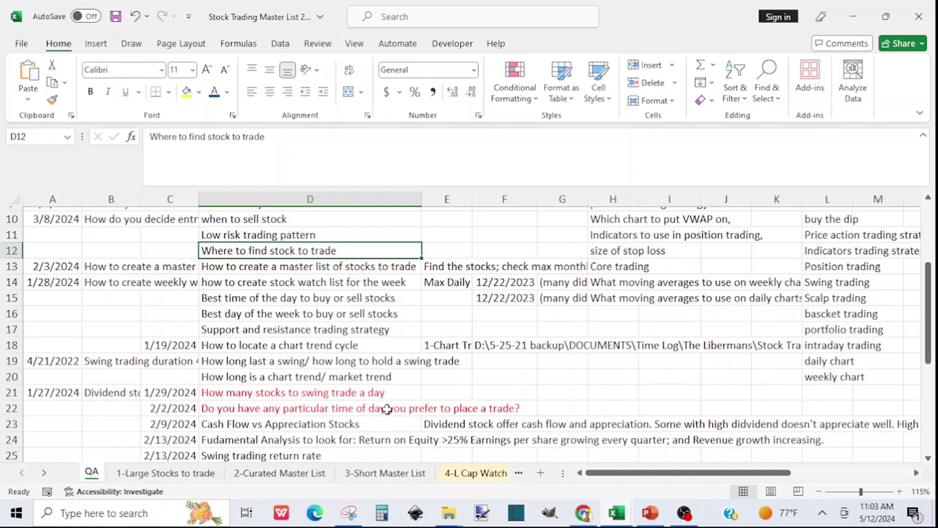
{"action": "mouse_move", "coordinate": [617, 513]}
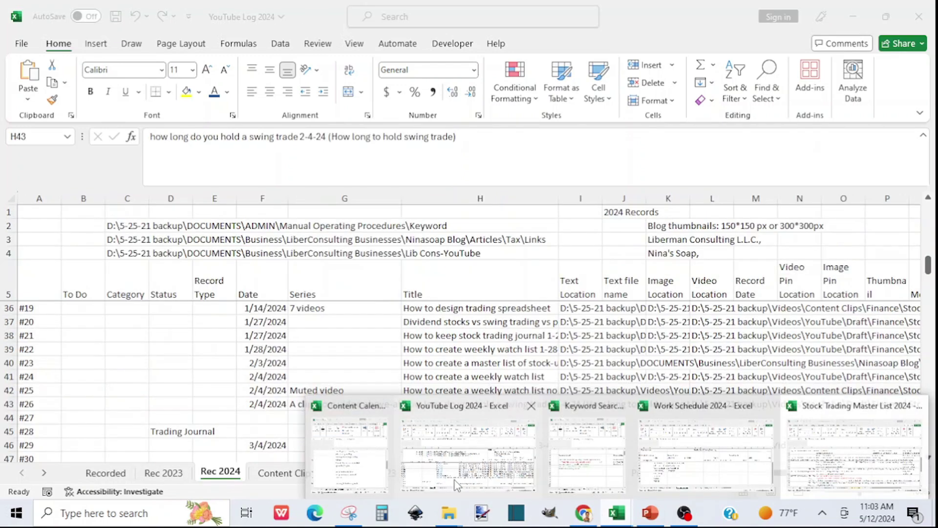
{"action": "left_click", "coordinate": [457, 485]}
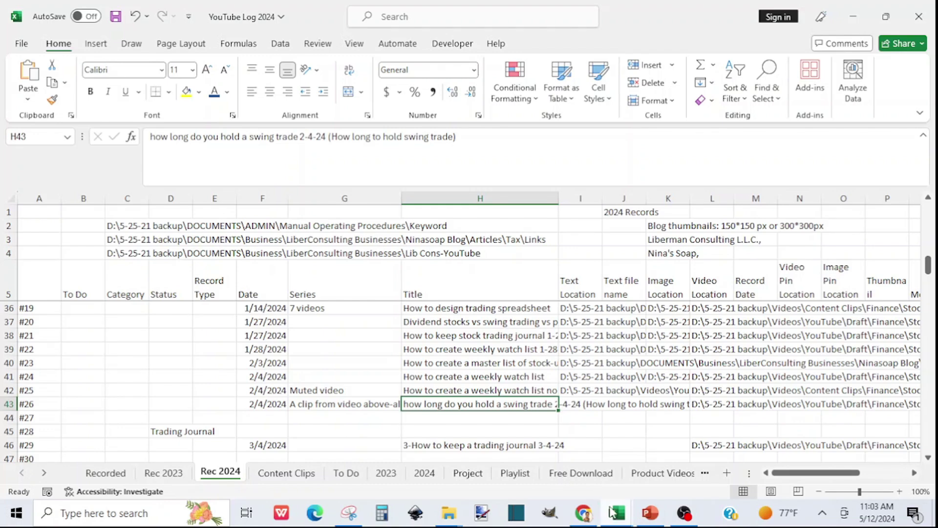
Note '2-4-24 rec' in Content Calendar J20 beside 'How long to hold swing trade'.
{"action": "mouse_move", "coordinate": [618, 514]}
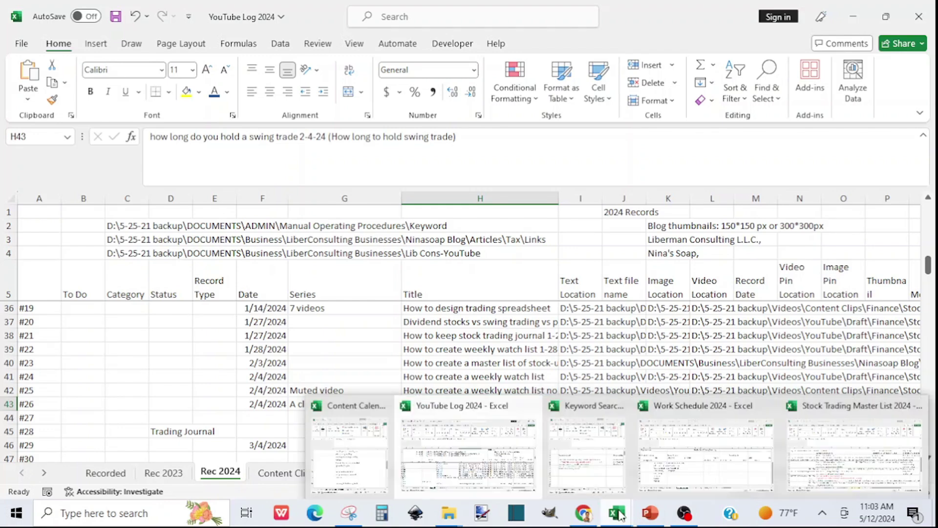
{"action": "left_click", "coordinate": [329, 459]}
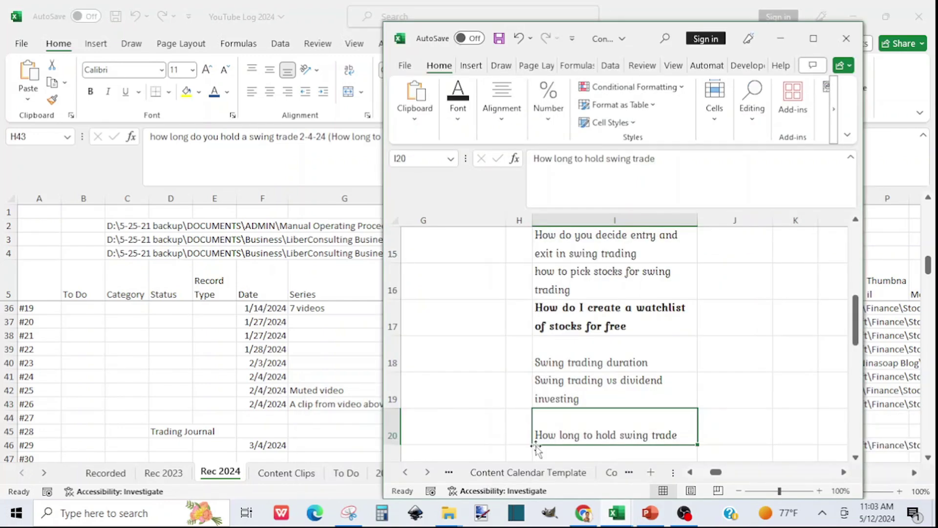
{"action": "left_click", "coordinate": [856, 459]}
{"action": "left_click", "coordinate": [855, 460]}
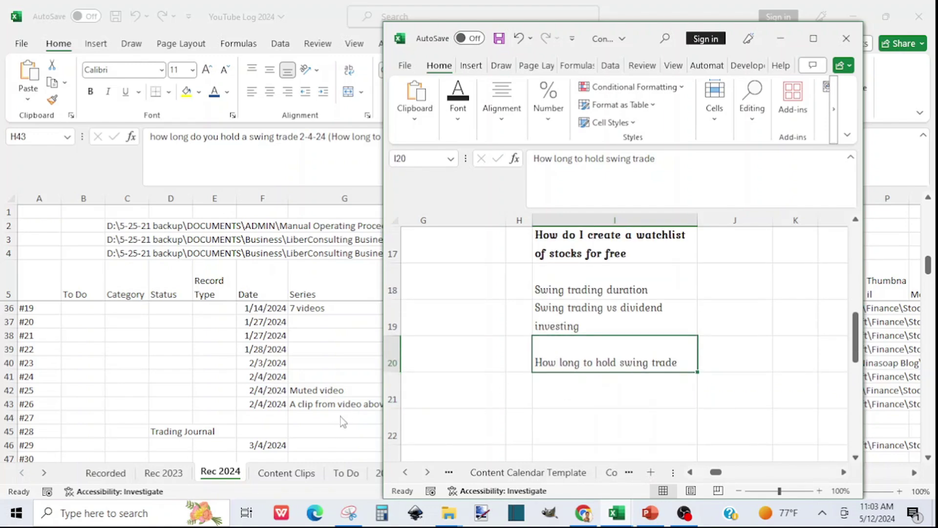
{"action": "left_click", "coordinate": [731, 362]}
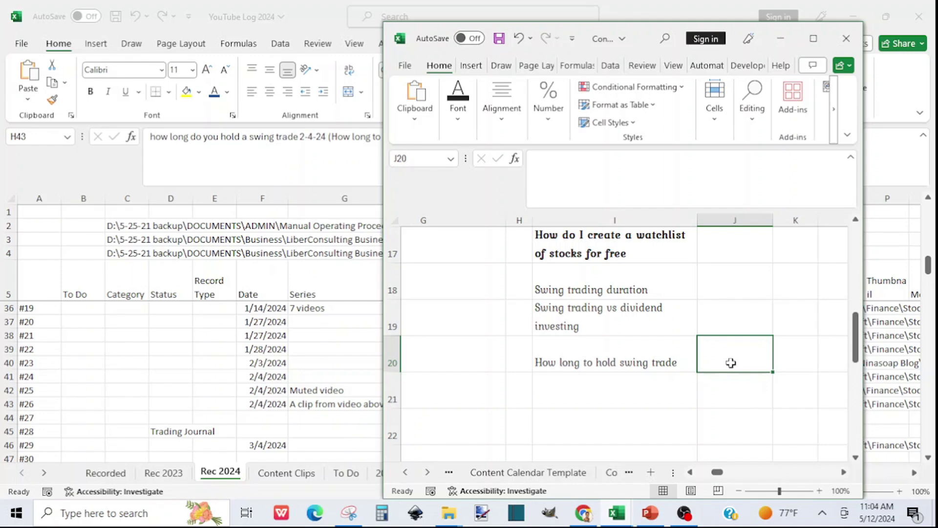
{"action": "type", "text": "2-4-2"}
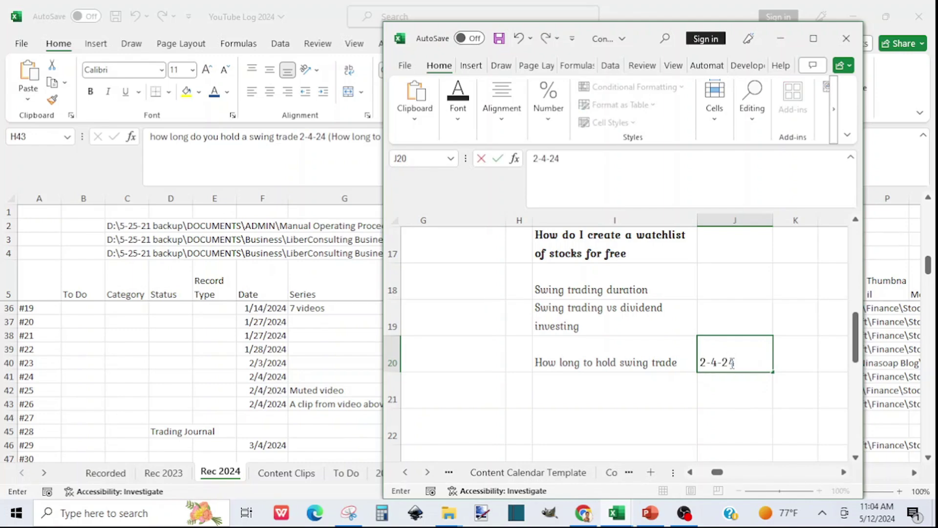
{"action": "type", "text": "4 rec"}
{"action": "key", "text": "Escape"}
Replace #26 in Rec 2024 cell A43 with the code V02042024.
{"action": "key", "text": "alt+Tab"}
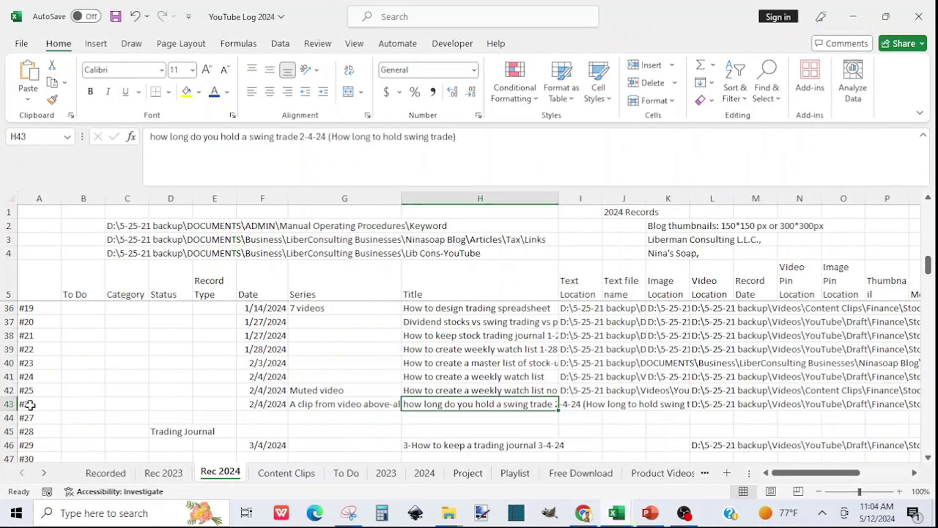
{"action": "left_click", "coordinate": [30, 405]}
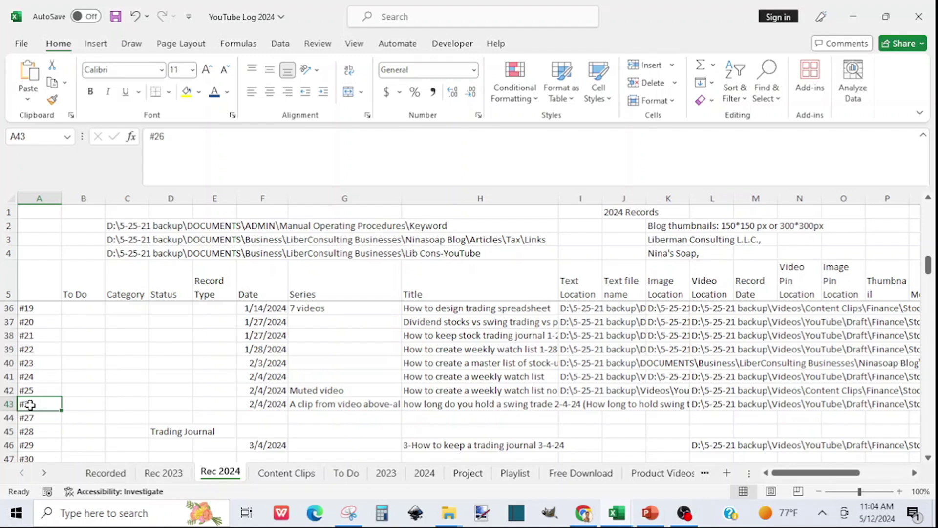
{"action": "type", "text": "v202"}
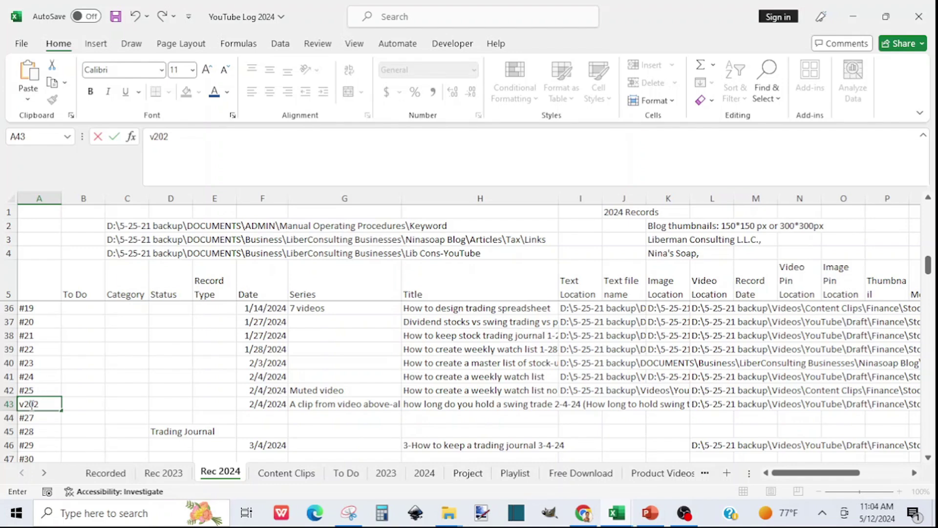
{"action": "key", "text": "BackSpace"}
{"action": "key", "text": "BackSpace"}
{"action": "key", "text": "BackSpace"}
{"action": "type", "text": "020420"}
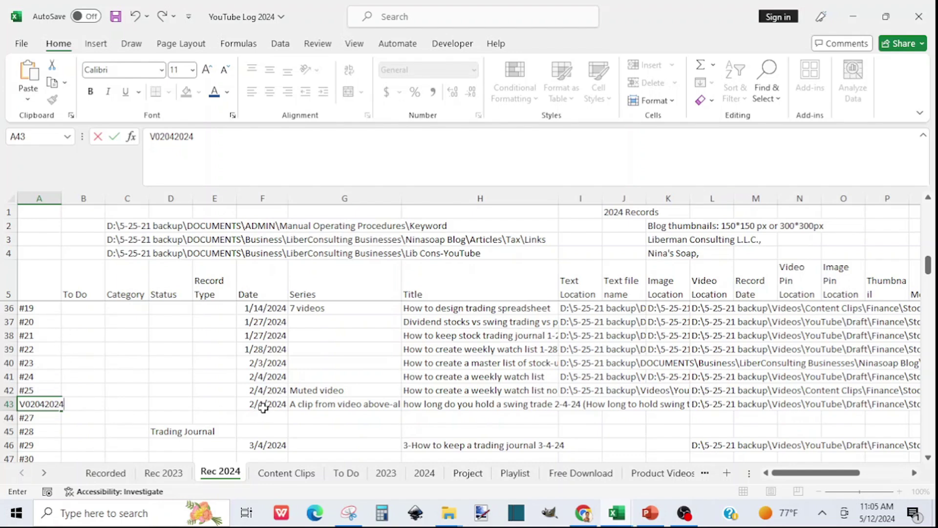
{"action": "left_click", "coordinate": [62, 420]}
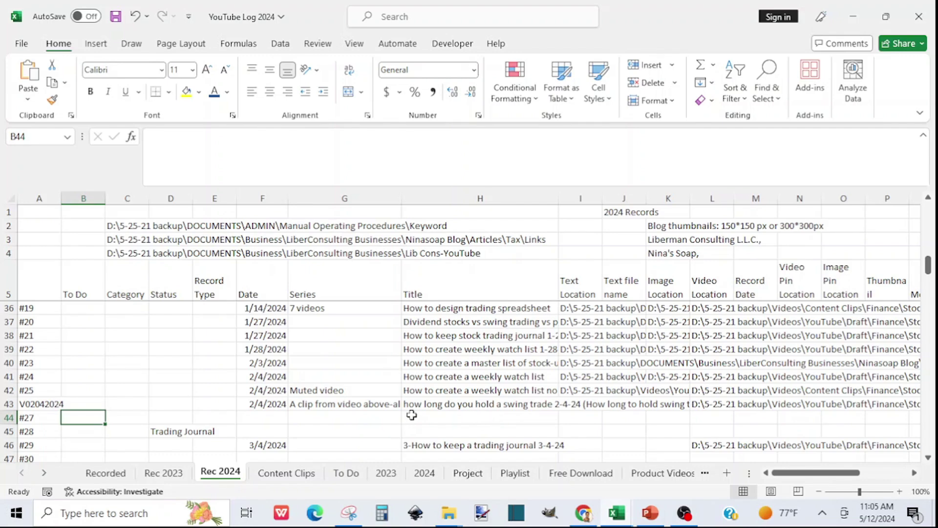
Check the row 43 date in F43 and change the code to V02042024c.
{"action": "left_click", "coordinate": [276, 403]}
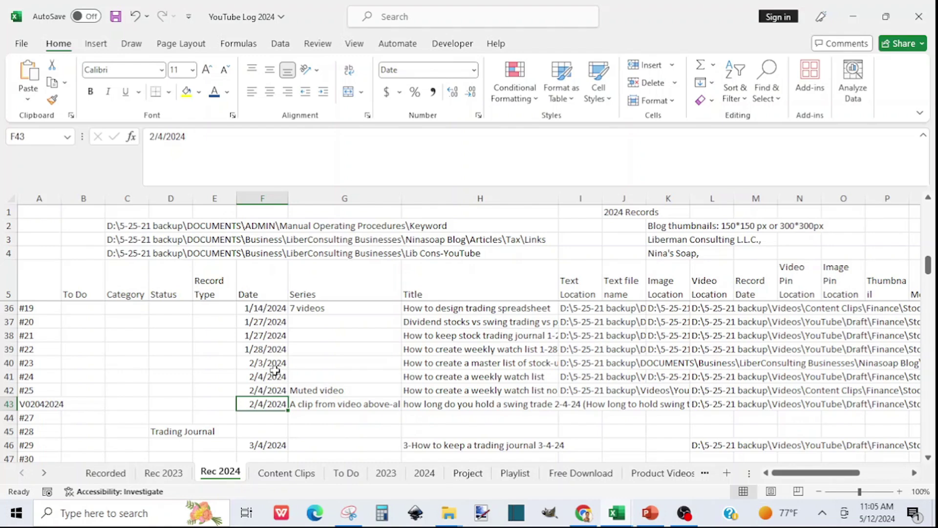
{"action": "left_click", "coordinate": [43, 403]}
{"action": "left_click", "coordinate": [200, 144]}
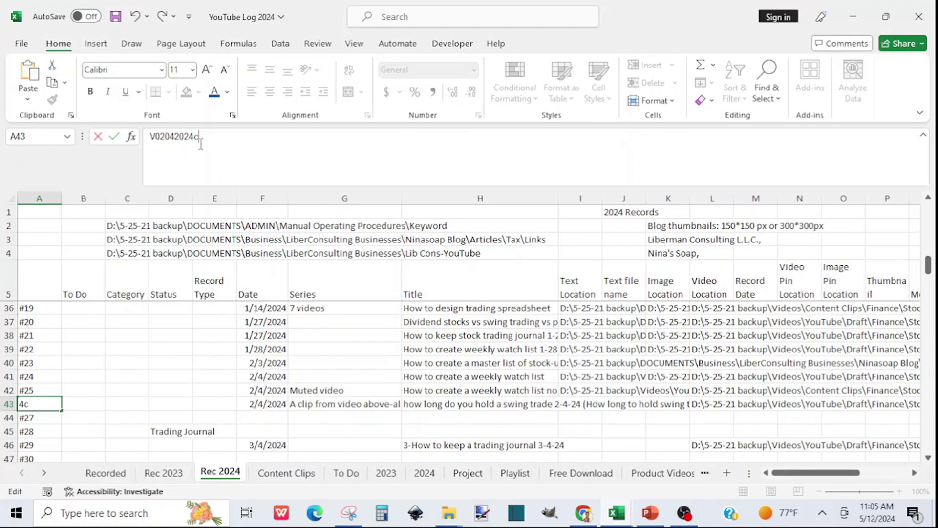
{"action": "left_click", "coordinate": [96, 439]}
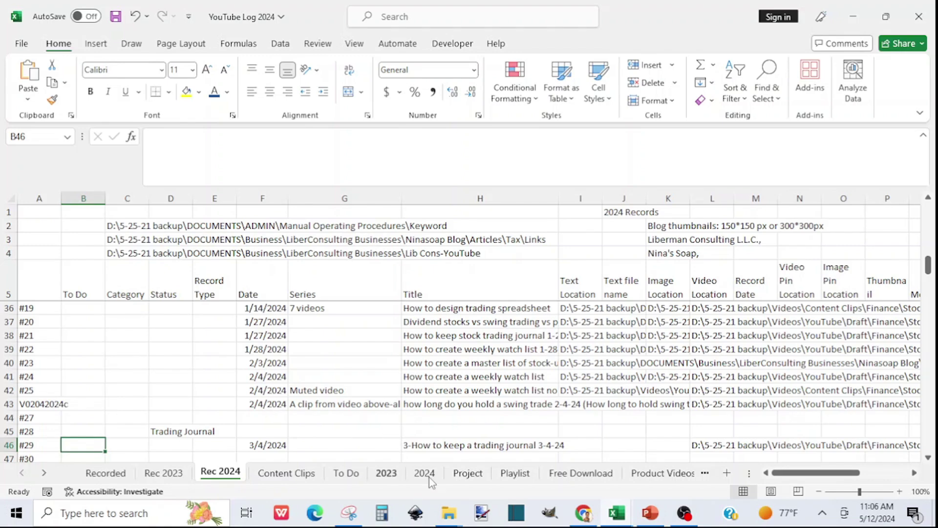
Save YouTube Log 2024, then scroll through the Stock Trading Master List QA questions.
{"action": "left_click", "coordinate": [116, 16]}
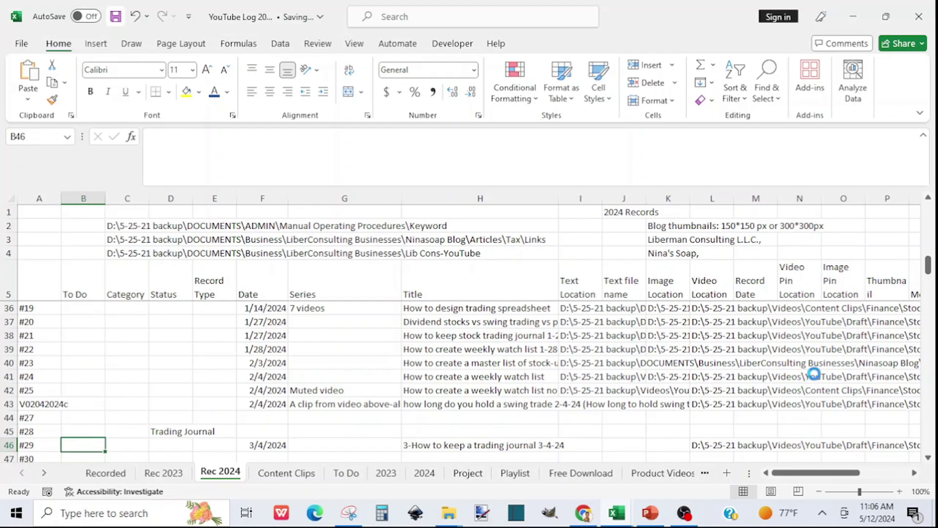
{"action": "left_click", "coordinate": [615, 513]}
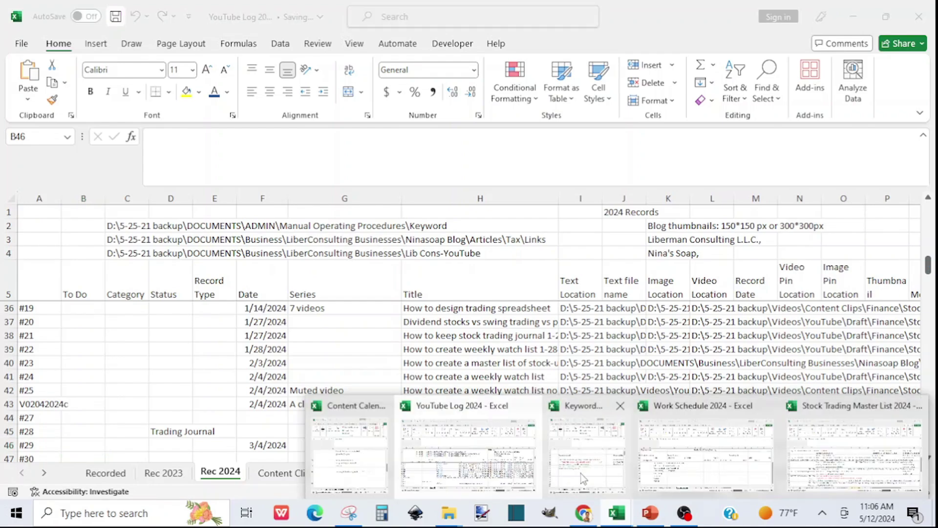
{"action": "mouse_move", "coordinate": [582, 476]}
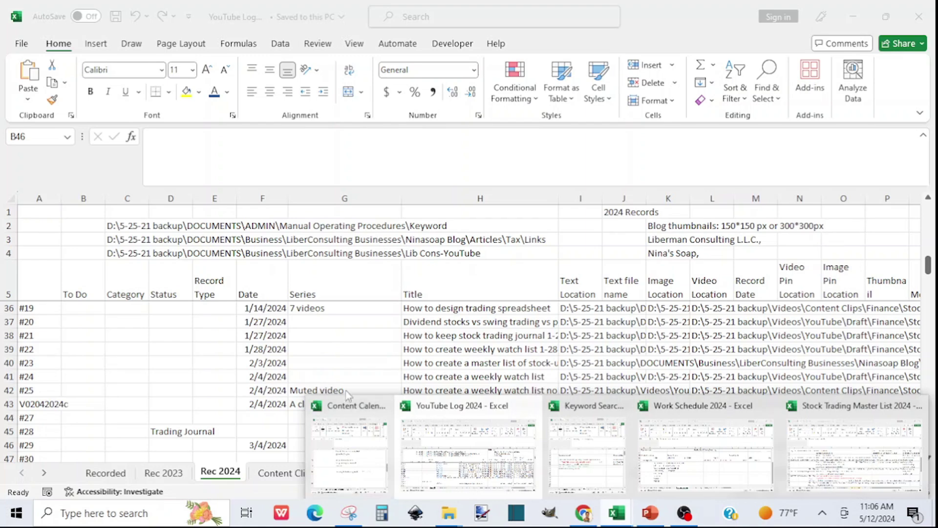
{"action": "left_click", "coordinate": [840, 471]}
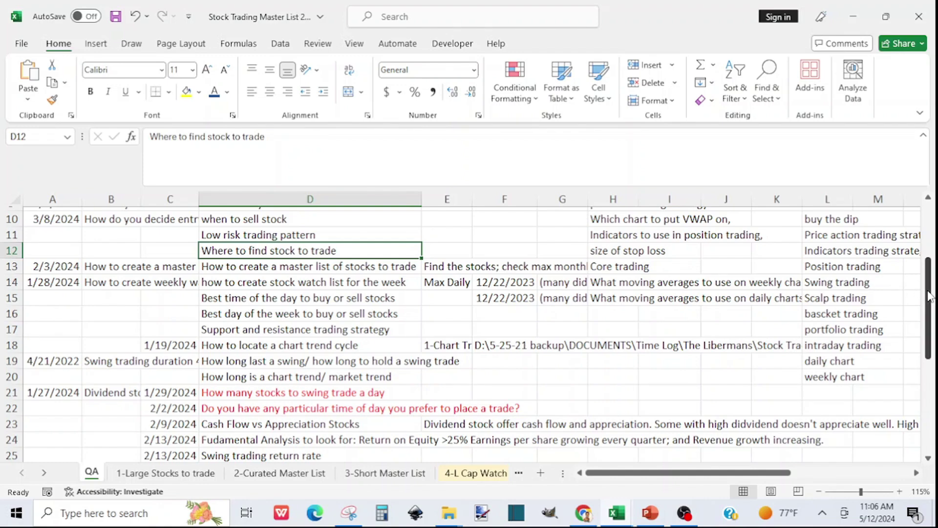
{"action": "left_click_drag", "start_coordinate": [929, 297], "coordinate": [932, 251]}
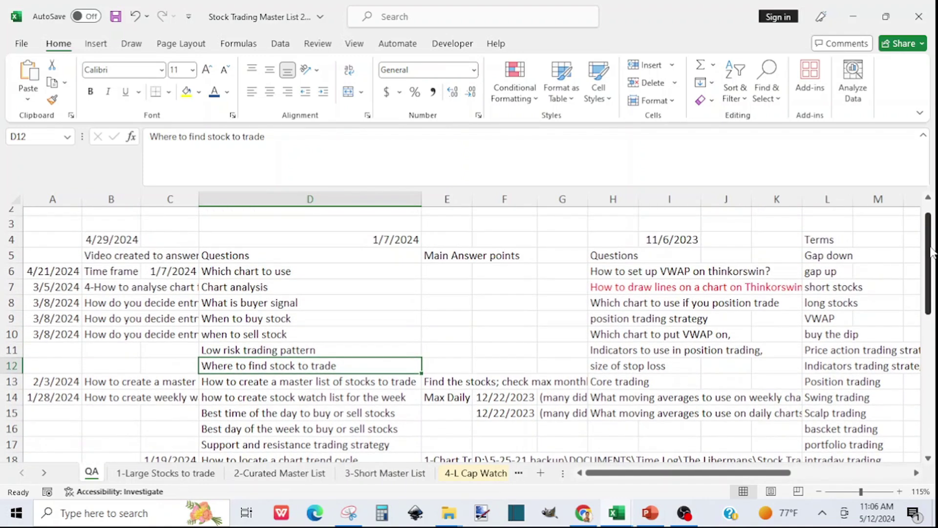
{"action": "left_click_drag", "start_coordinate": [932, 252], "coordinate": [934, 356]}
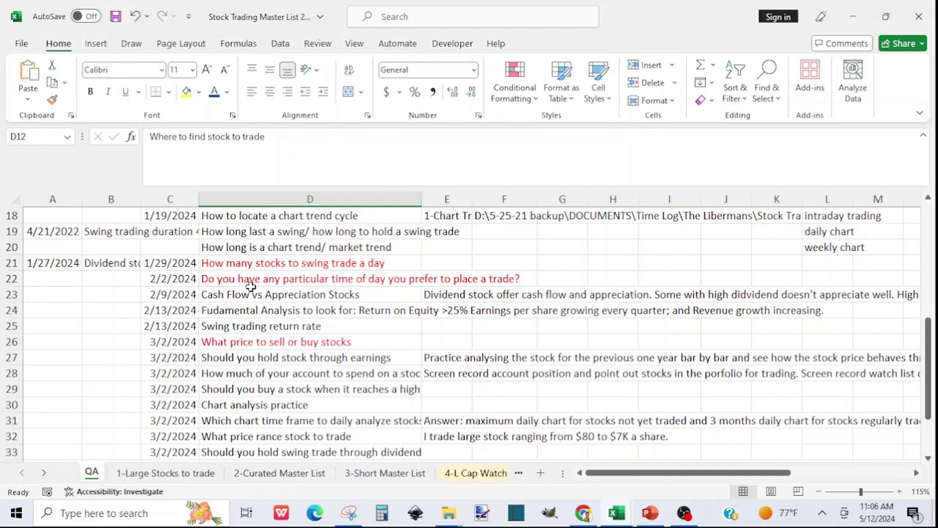
Return to the YouTube Log 2024 workbook.
{"action": "left_click", "coordinate": [617, 521]}
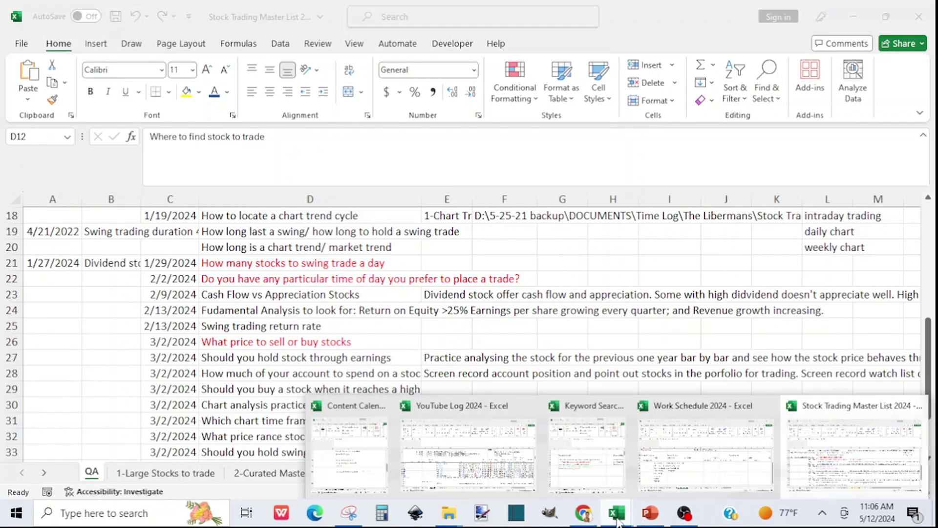
{"action": "mouse_move", "coordinate": [469, 457]}
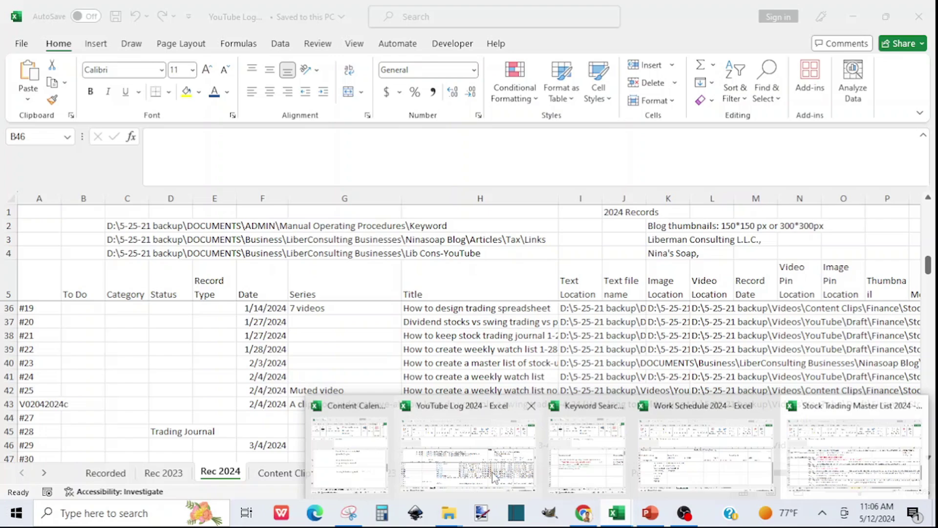
{"action": "mouse_move", "coordinate": [590, 467]}
{"action": "left_click", "coordinate": [470, 473]}
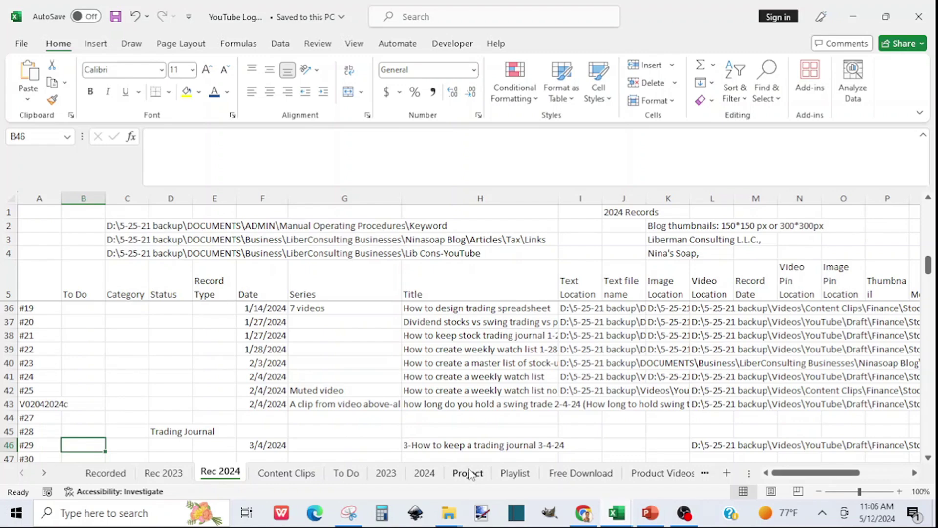
In Stock Trading Master List, select D31, the daily chart time-frame question.
{"action": "mouse_move", "coordinate": [616, 513]}
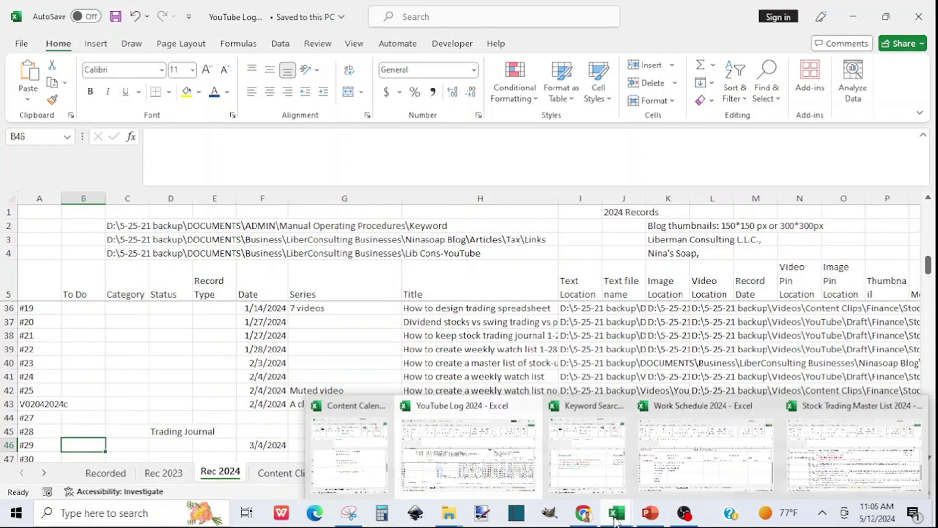
{"action": "left_click", "coordinate": [815, 467]}
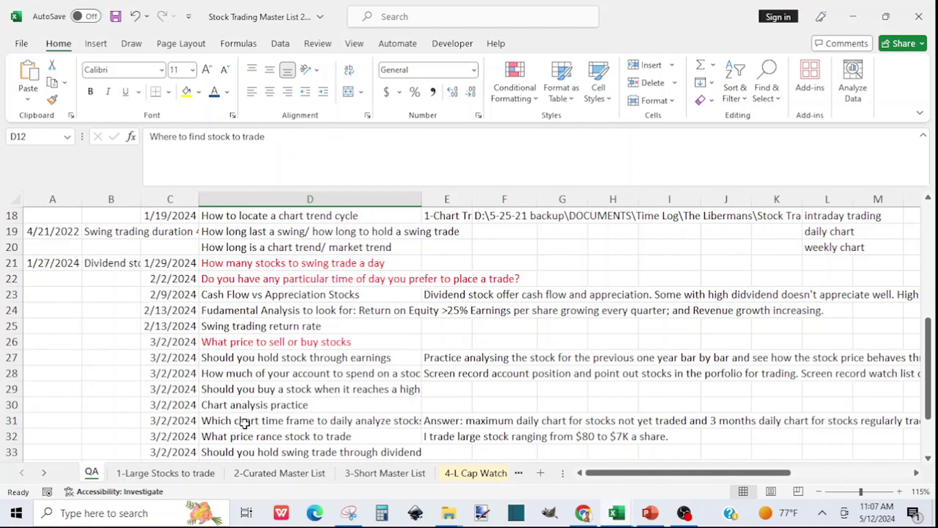
{"action": "left_click", "coordinate": [315, 422]}
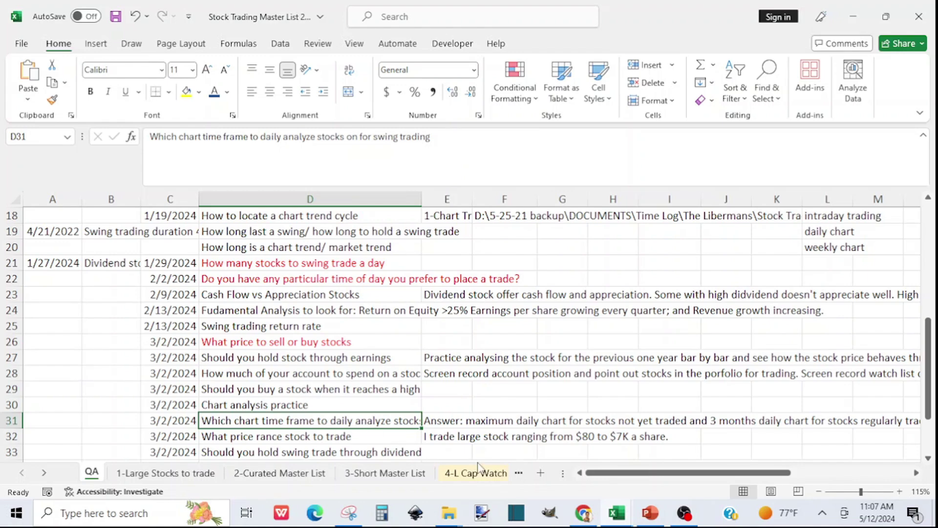
Bring the YouTube Log 2024 workbook back to the front.
{"action": "mouse_move", "coordinate": [621, 517]}
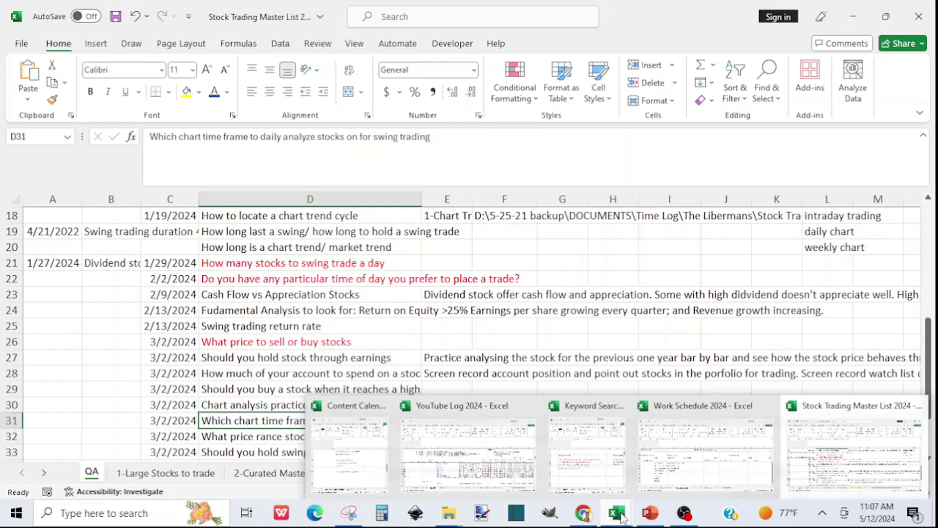
{"action": "left_click", "coordinate": [450, 478]}
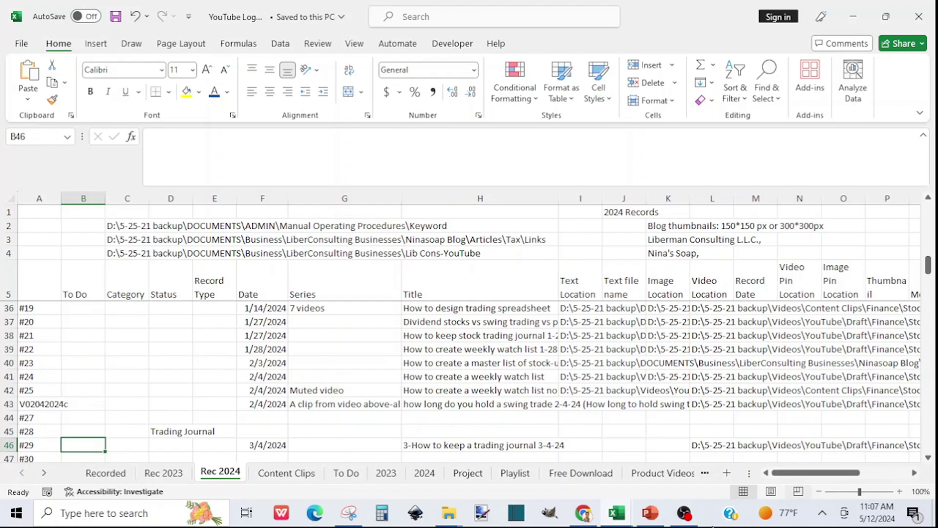
{"action": "mouse_move", "coordinate": [620, 516]}
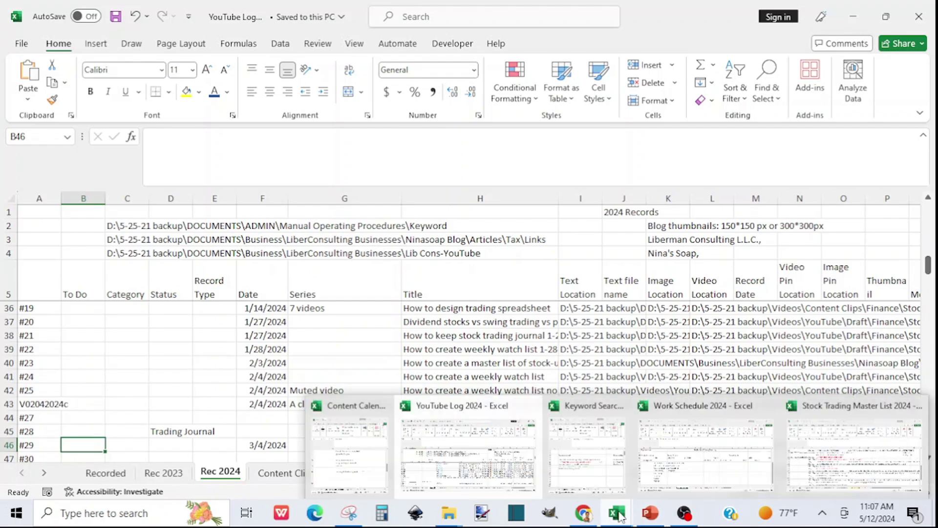
{"action": "mouse_move", "coordinate": [332, 462]}
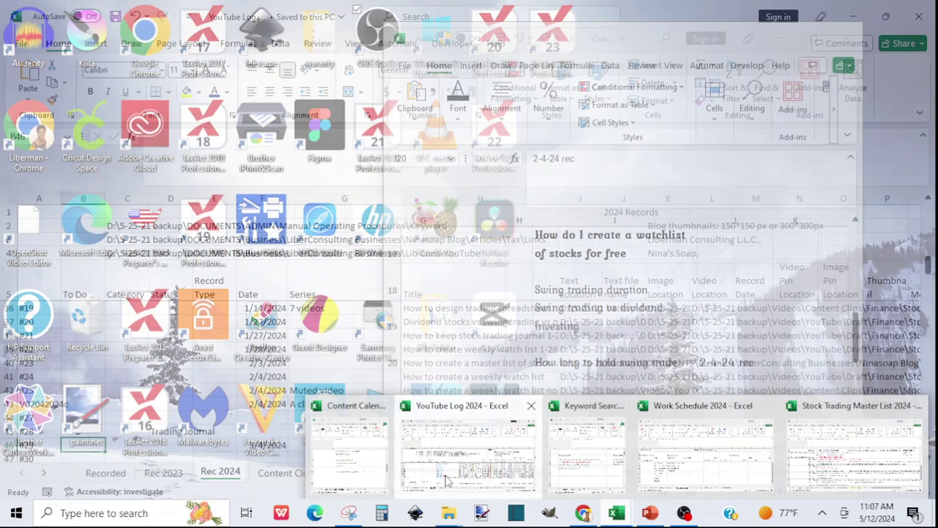
{"action": "left_click", "coordinate": [469, 455]}
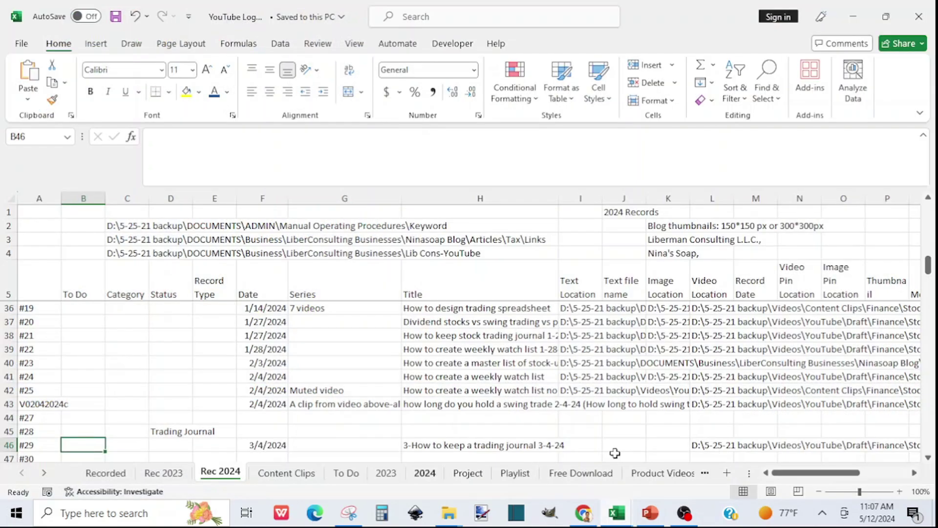
Switch to Stock Trading Master List and scroll through its QA sheet.
{"action": "mouse_move", "coordinate": [620, 518]}
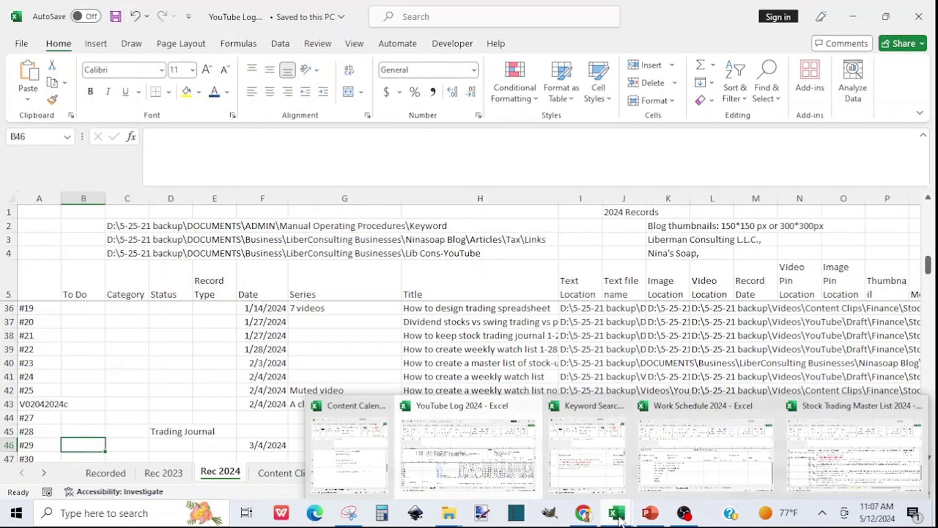
{"action": "left_click", "coordinate": [851, 462]}
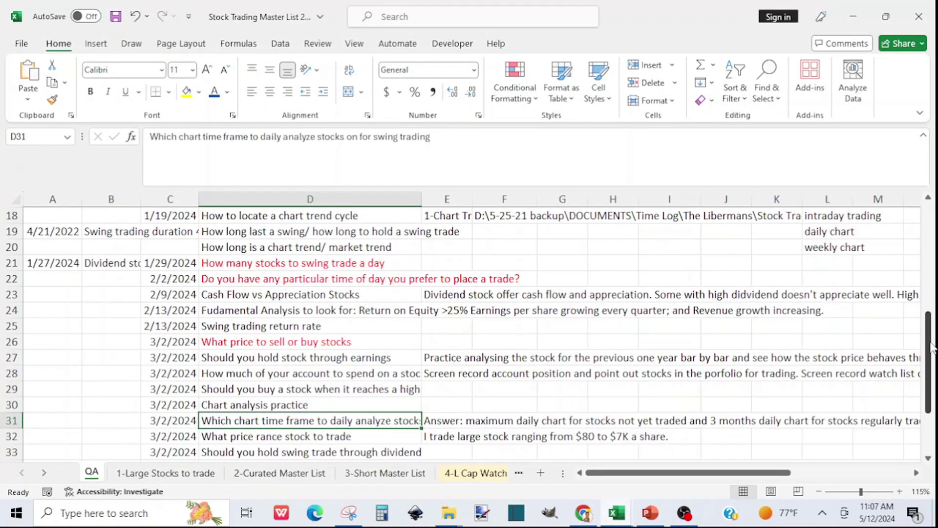
{"action": "left_click_drag", "start_coordinate": [930, 349], "coordinate": [925, 257]}
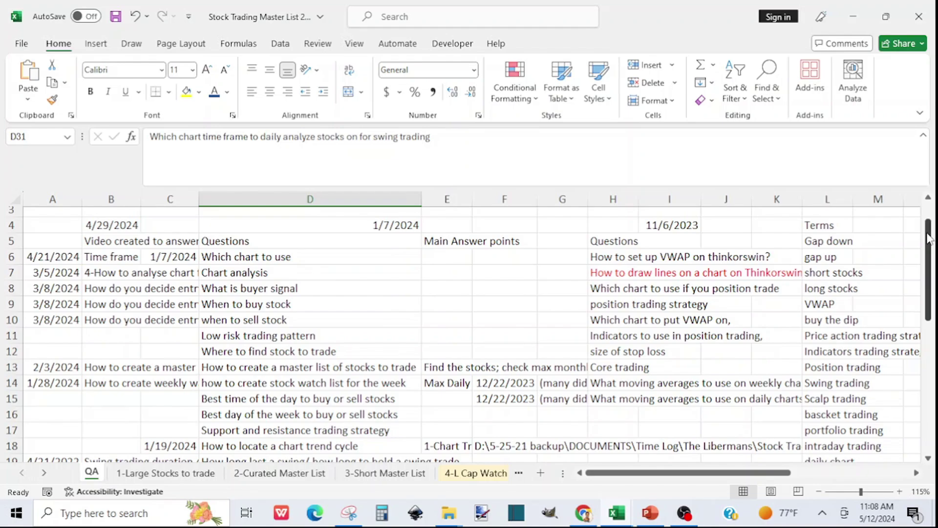
{"action": "left_click_drag", "start_coordinate": [935, 236], "coordinate": [933, 352]}
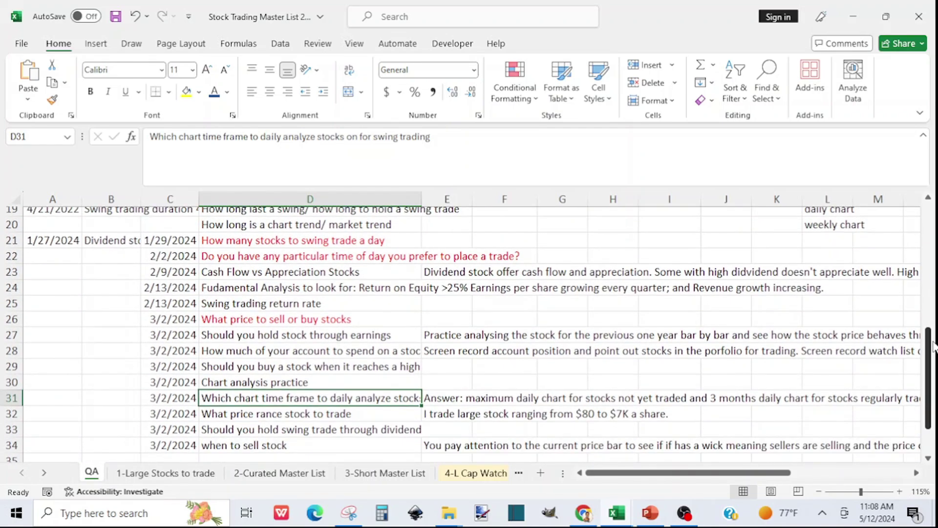
In YouTube Log 2024, scroll the Rec 2024 sheet to the swing trading entries.
{"action": "left_click", "coordinate": [618, 513]}
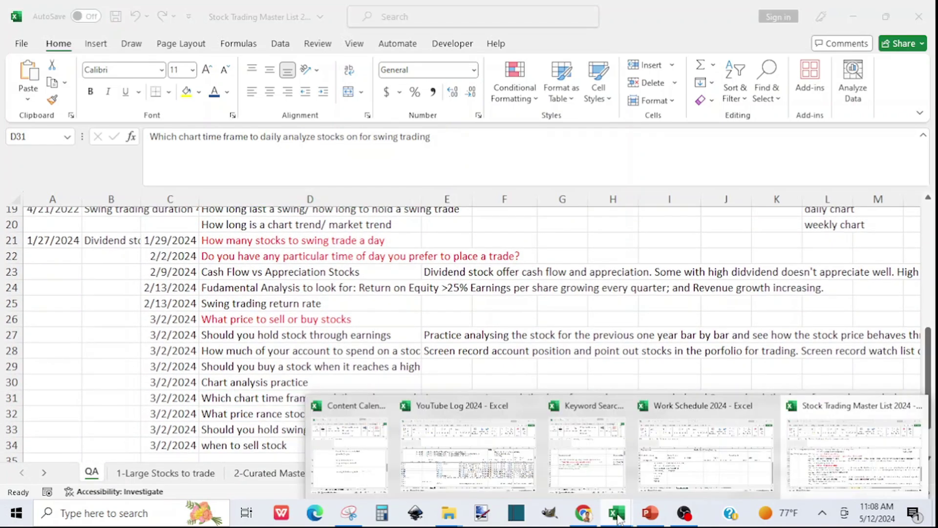
{"action": "left_click", "coordinate": [468, 470]}
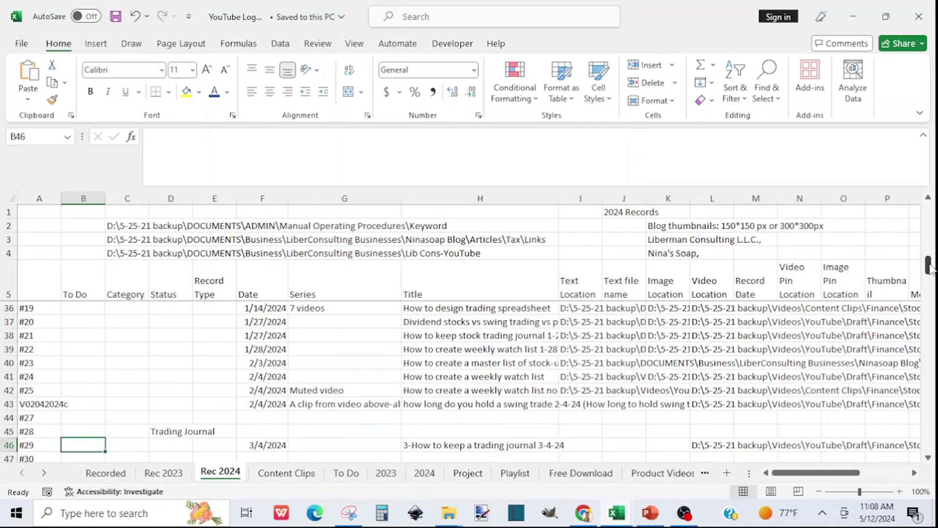
{"action": "left_click_drag", "start_coordinate": [930, 266], "coordinate": [934, 329]}
{"action": "scroll", "coordinate": [933, 328], "scroll_direction": "up", "scroll_amount": 3}
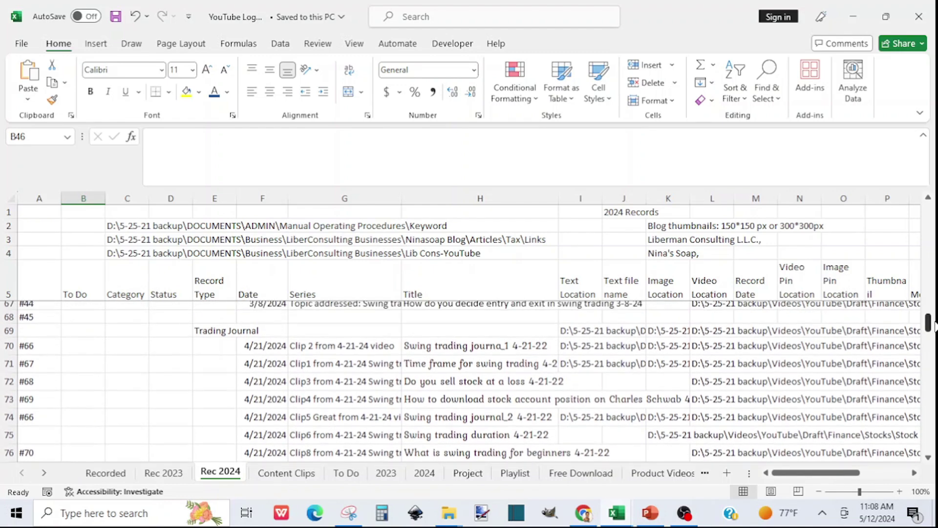
{"action": "left_click", "coordinate": [617, 513]}
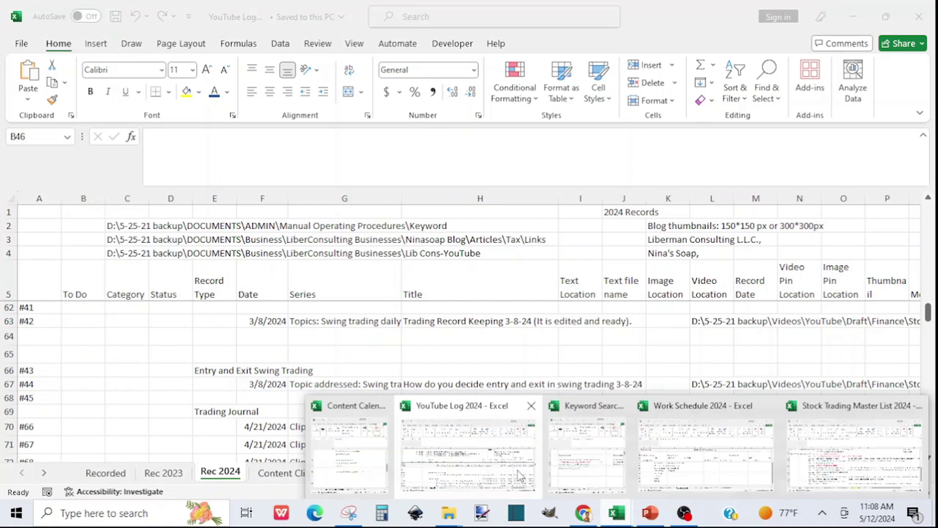
{"action": "left_click", "coordinate": [486, 481]}
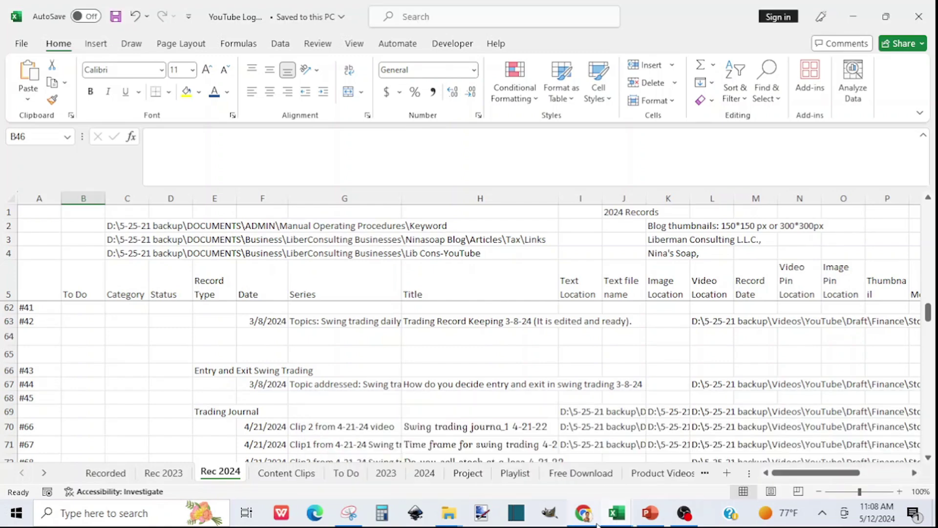
{"action": "left_click", "coordinate": [619, 516]}
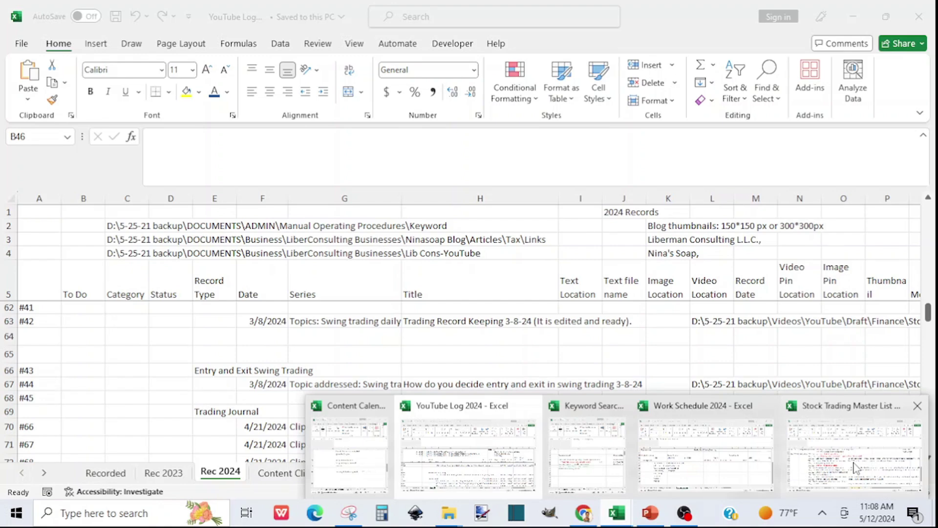
Enter 'Answered' in B31 beside the chart time-frame question, then go back to YouTube Log 2024.
{"action": "left_click", "coordinate": [855, 467]}
{"action": "left_click", "coordinate": [94, 400]}
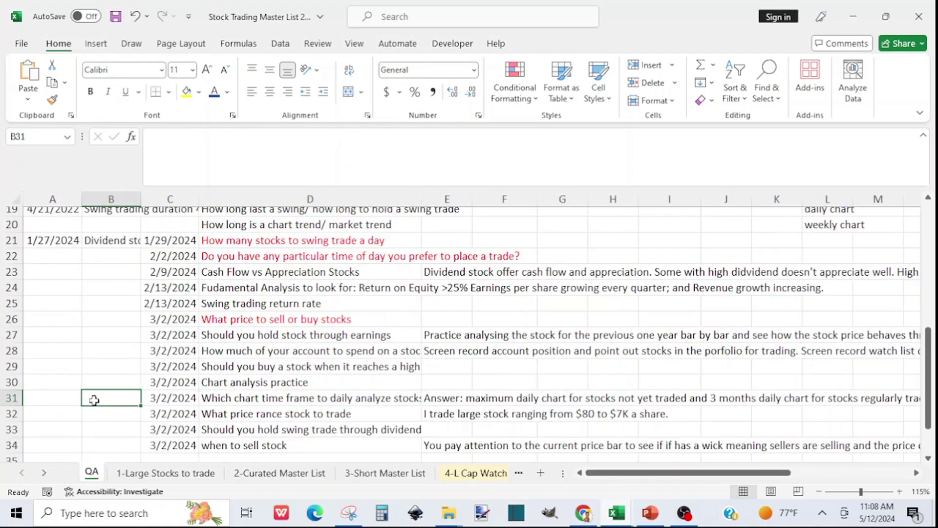
{"action": "type", "text": "Ans"}
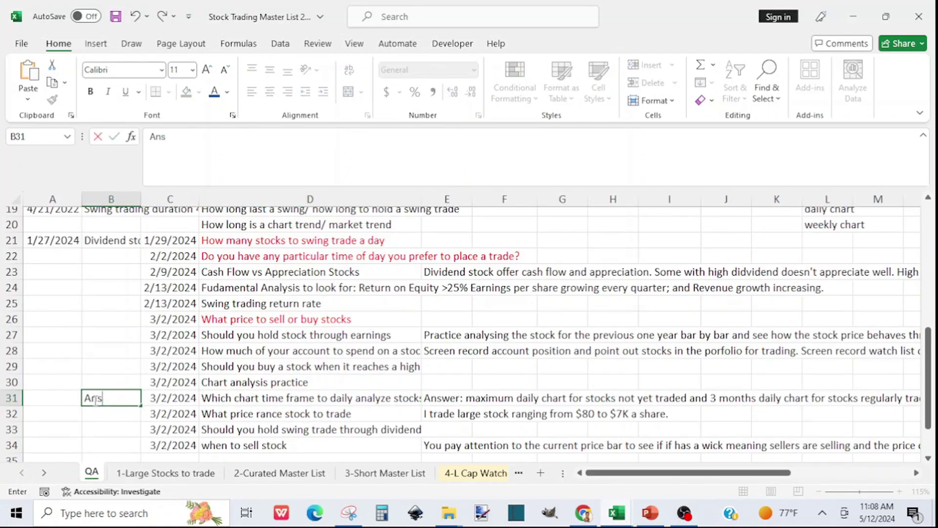
{"action": "type", "text": "wered"}
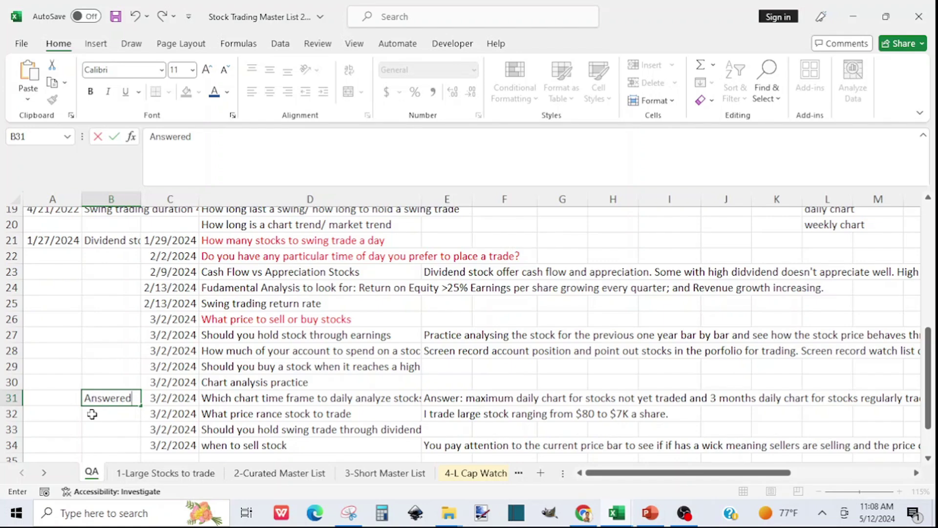
{"action": "left_click", "coordinate": [218, 412]}
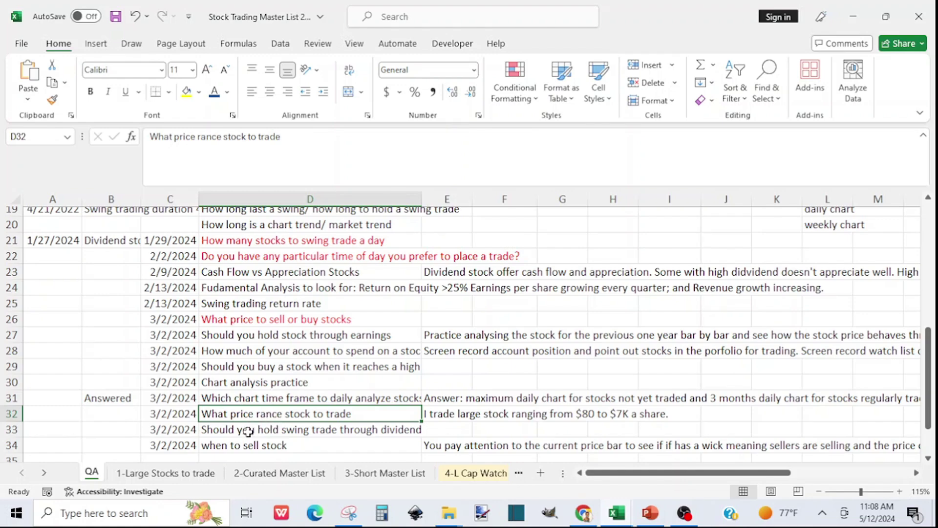
{"action": "left_click", "coordinate": [216, 447]}
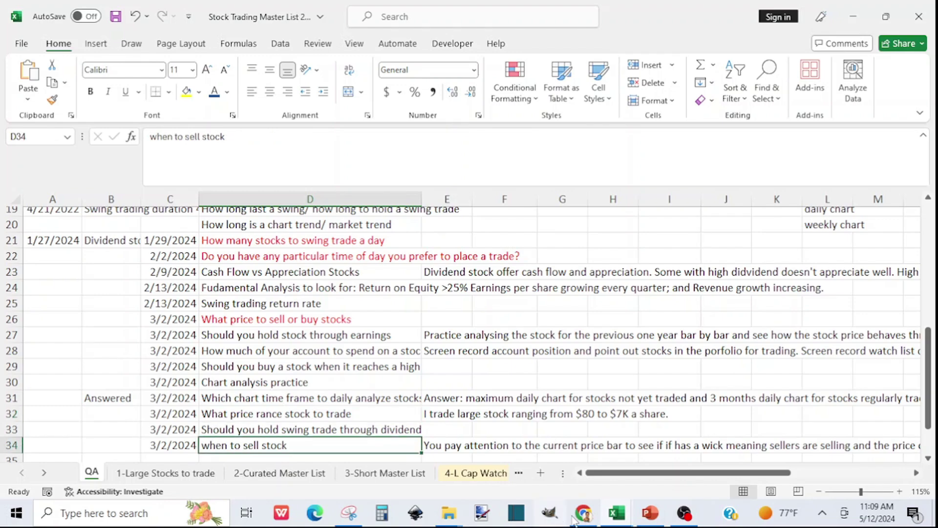
{"action": "left_click", "coordinate": [616, 513]}
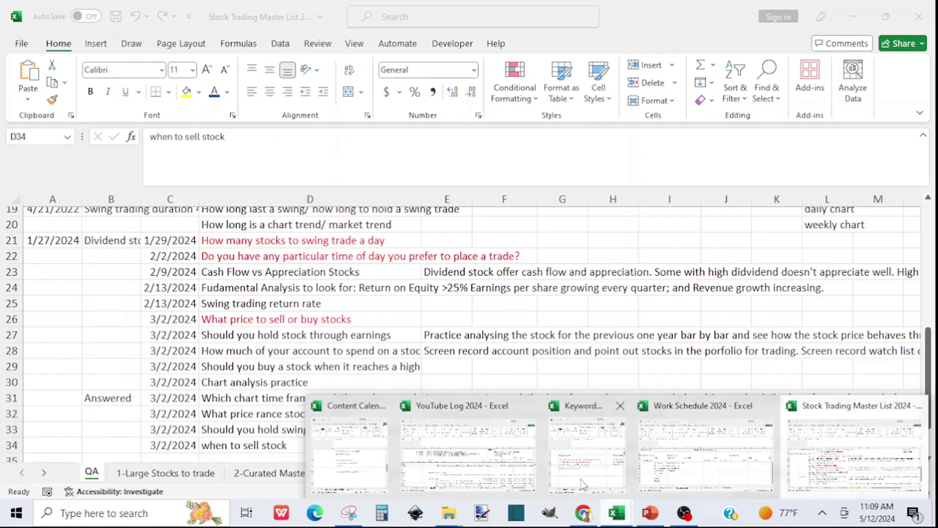
{"action": "left_click", "coordinate": [478, 474]}
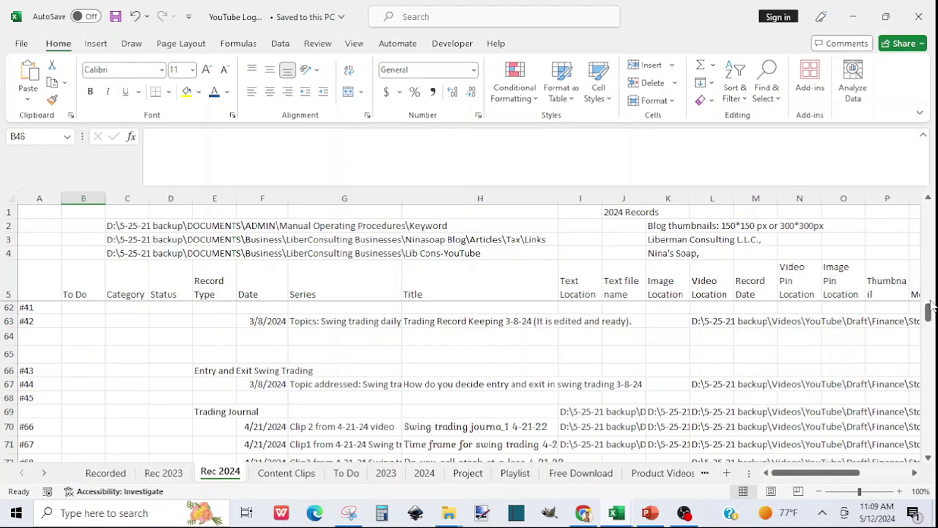
Scroll up to rows 33–43 and read titles in H43 (swing trade hold) and H38 (trading journal).
{"action": "left_click", "coordinate": [929, 199]}
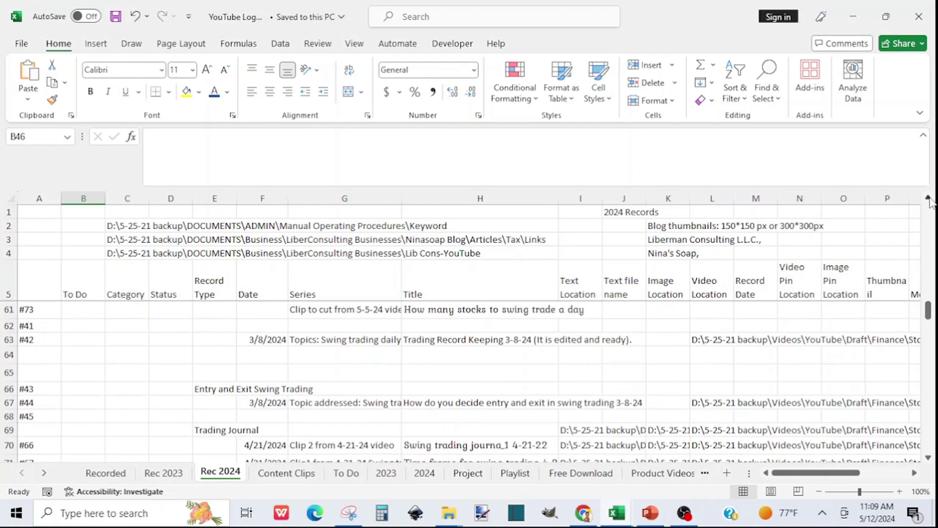
{"action": "left_click", "coordinate": [929, 199]}
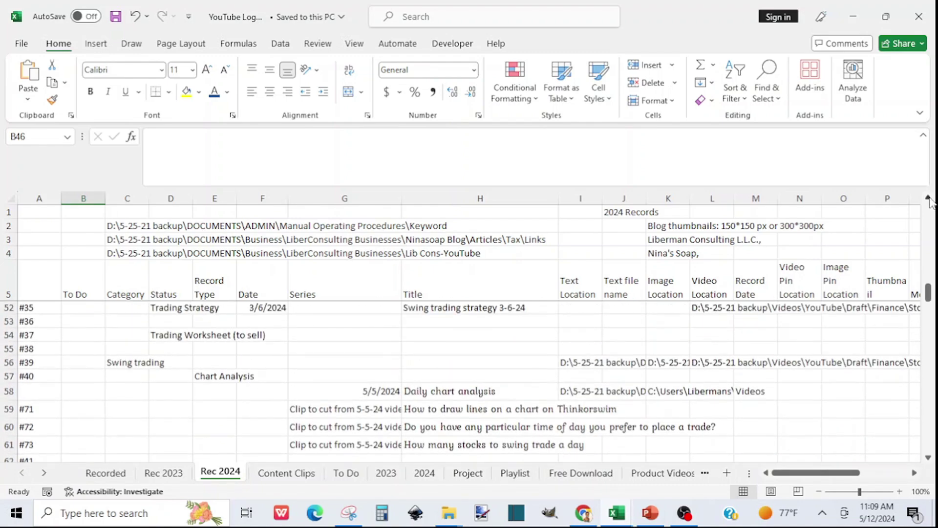
{"action": "left_click", "coordinate": [929, 199]}
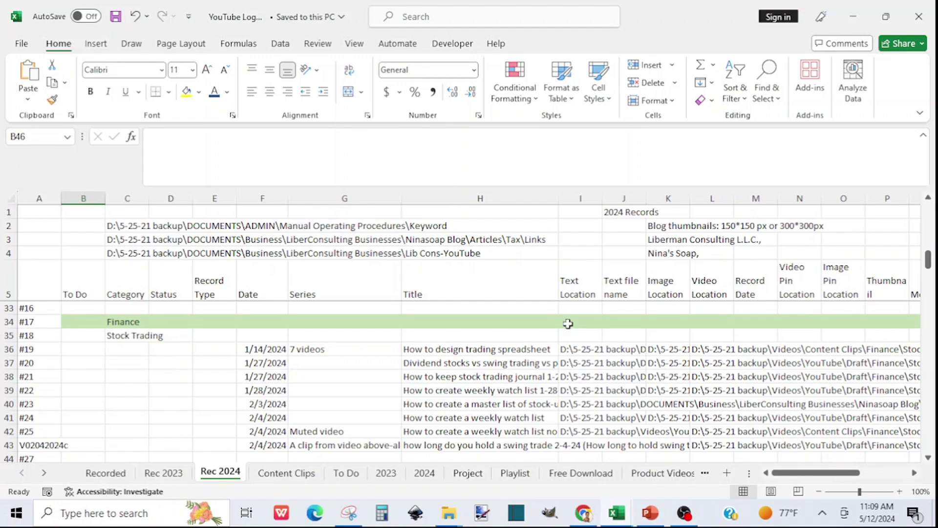
{"action": "left_click", "coordinate": [427, 446]}
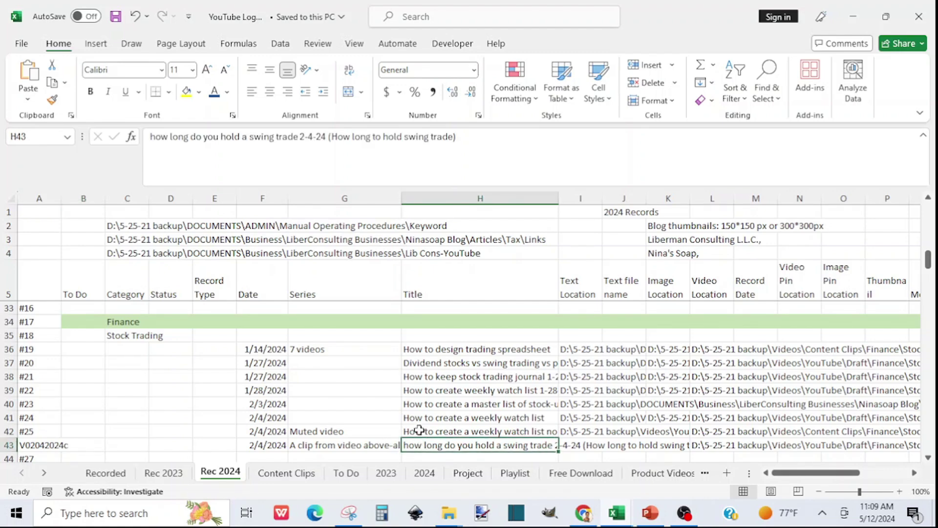
{"action": "left_click", "coordinate": [419, 377]}
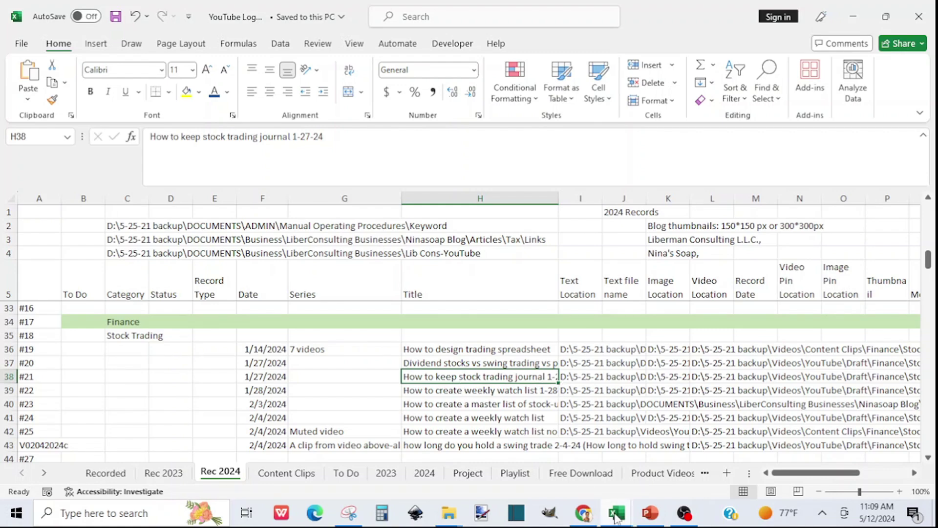
{"action": "mouse_move", "coordinate": [625, 509]}
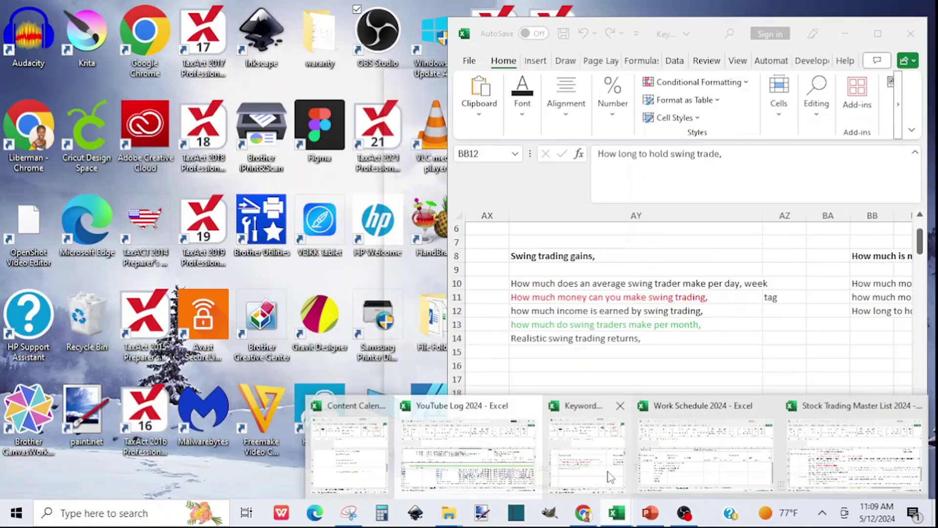
Bring Keyword Search forward and check the trading journal keyword in CA10.
{"action": "left_click", "coordinate": [610, 477]}
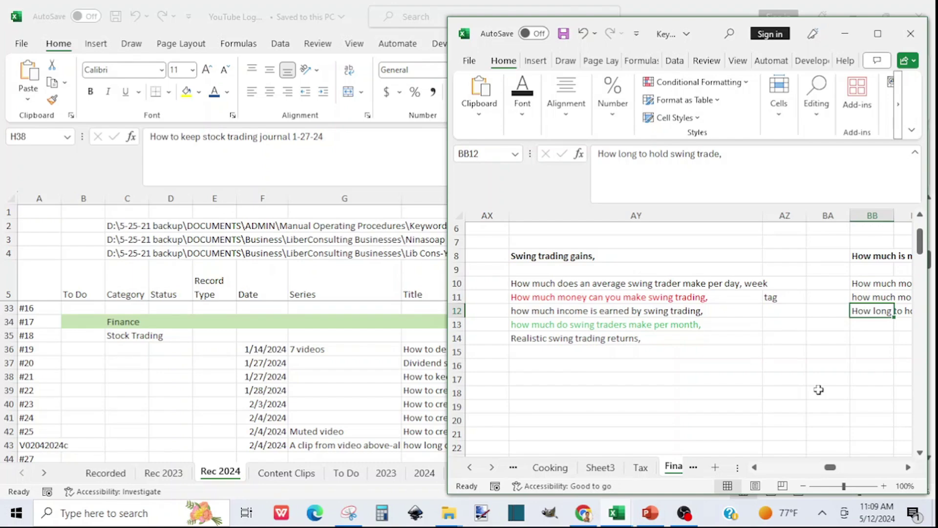
{"action": "left_click", "coordinate": [908, 467]}
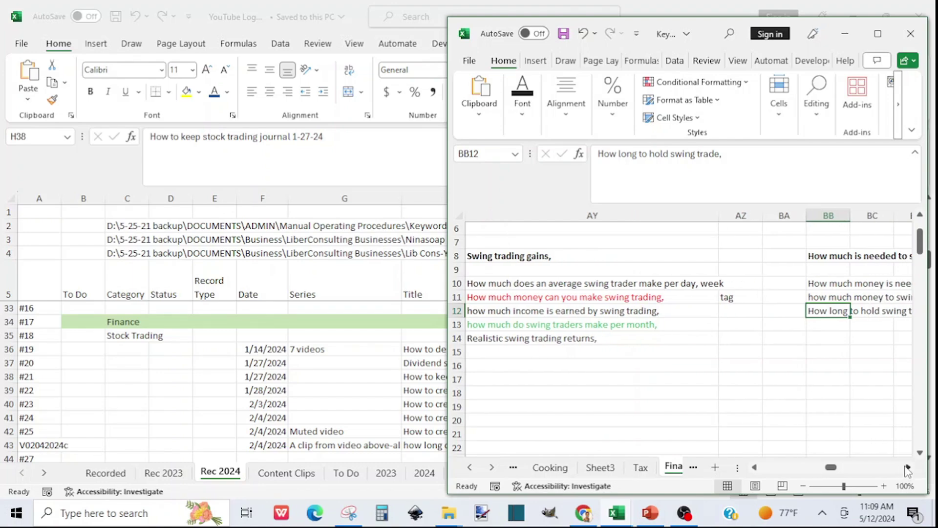
{"action": "left_click", "coordinate": [907, 470]}
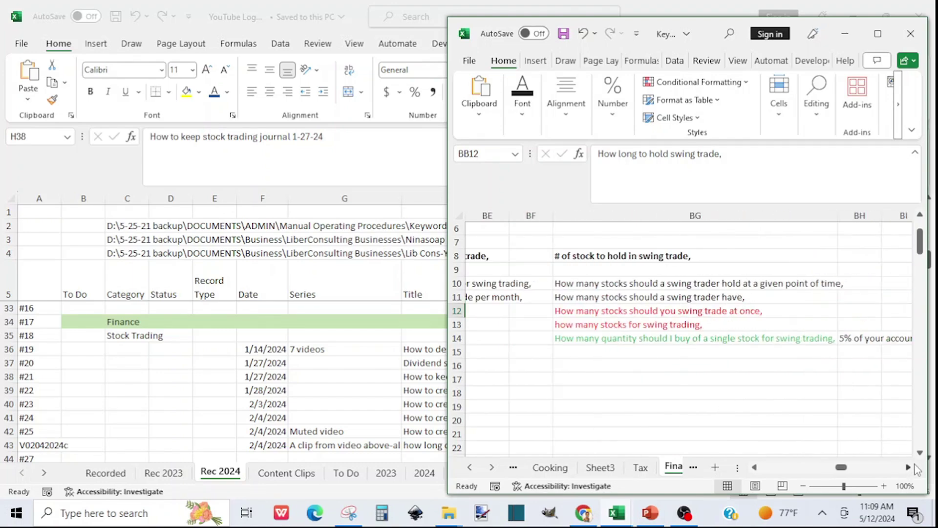
{"action": "left_click", "coordinate": [908, 469]}
{"action": "left_click", "coordinate": [908, 471]}
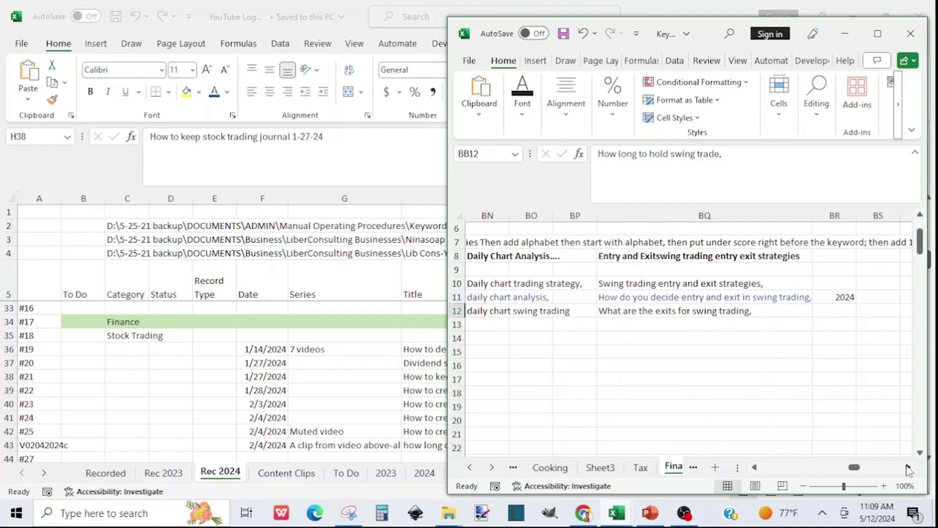
{"action": "left_click", "coordinate": [908, 470]}
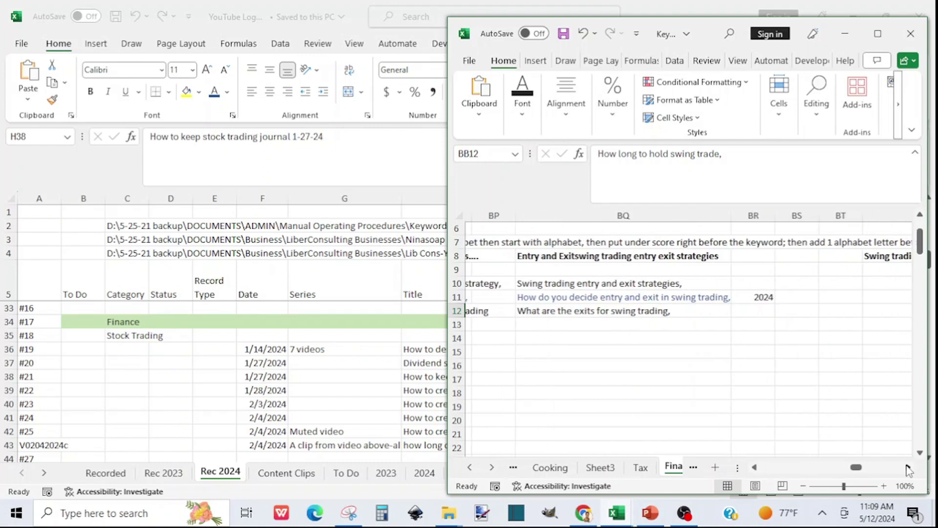
{"action": "left_click", "coordinate": [908, 471]}
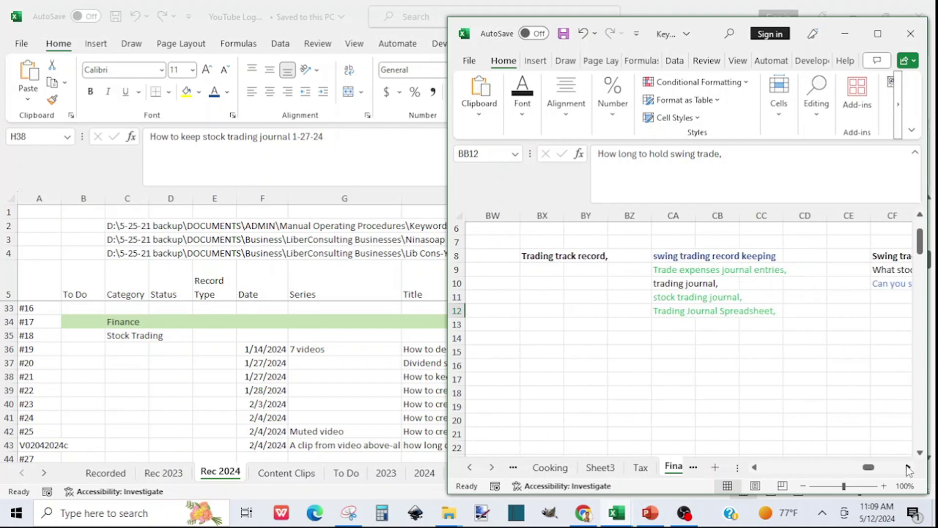
{"action": "left_click", "coordinate": [675, 283]}
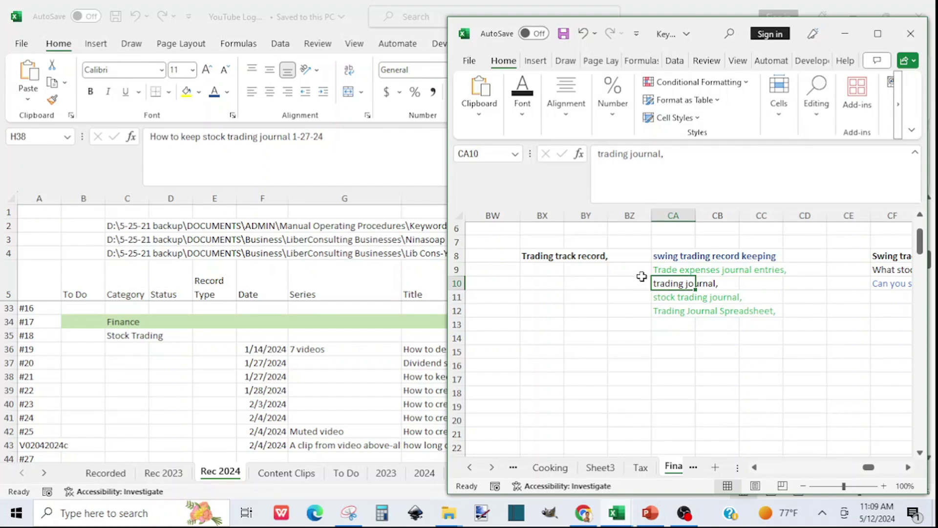
Scroll the Keyword Search sheet across to the swing trading keyword column AR.
{"action": "left_click", "coordinate": [908, 468]}
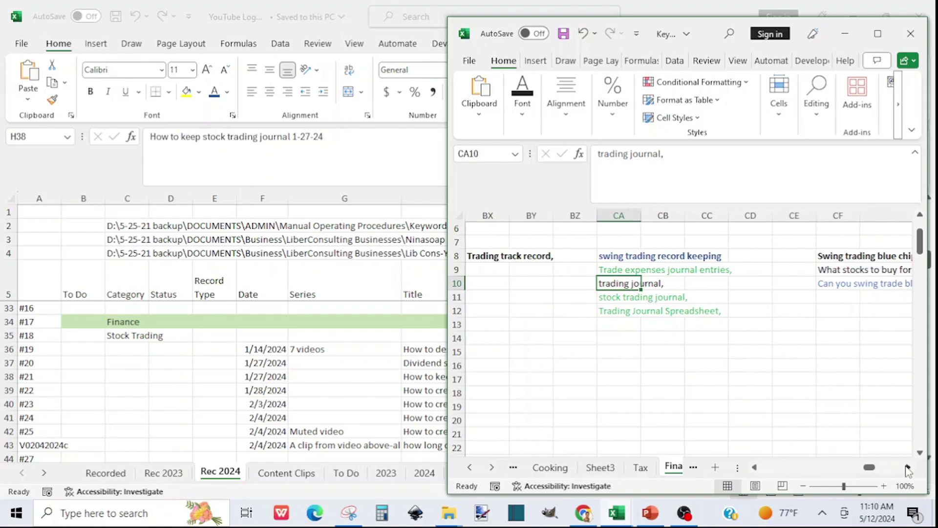
{"action": "left_click", "coordinate": [909, 469]}
{"action": "left_click", "coordinate": [908, 468]}
{"action": "left_click", "coordinate": [908, 468]}
{"action": "left_click", "coordinate": [908, 468]}
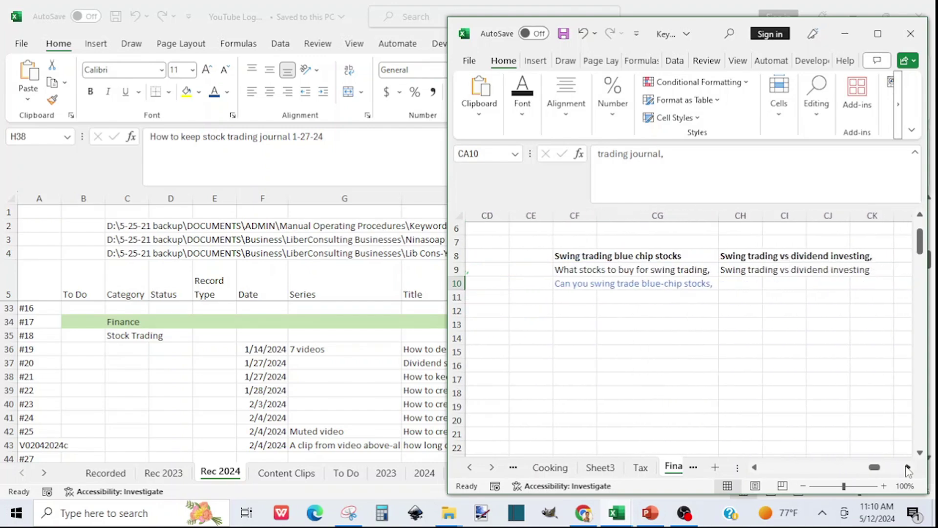
{"action": "left_click", "coordinate": [908, 468]}
{"action": "left_click", "coordinate": [908, 468]}
{"action": "left_click", "coordinate": [908, 468]}
{"action": "left_click", "coordinate": [908, 469]}
{"action": "left_click", "coordinate": [908, 468]}
{"action": "left_click", "coordinate": [908, 468]}
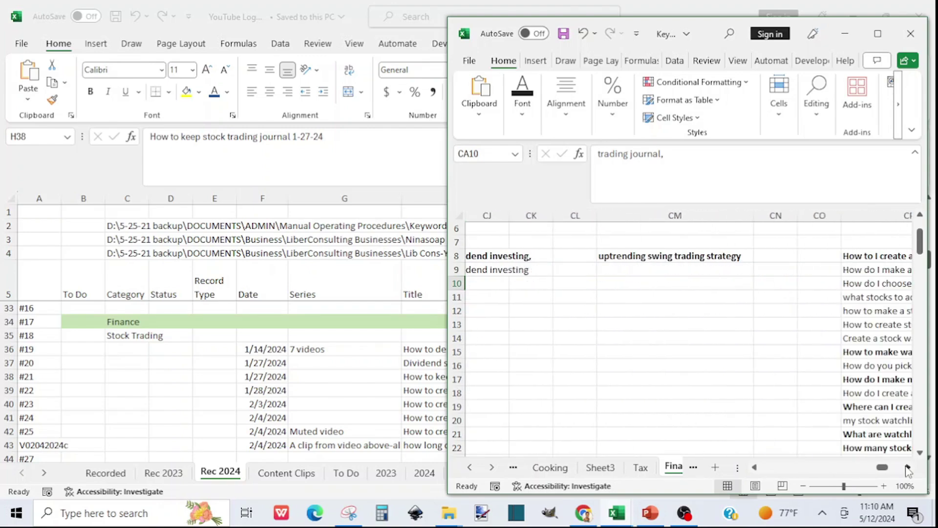
{"action": "left_click", "coordinate": [908, 468]}
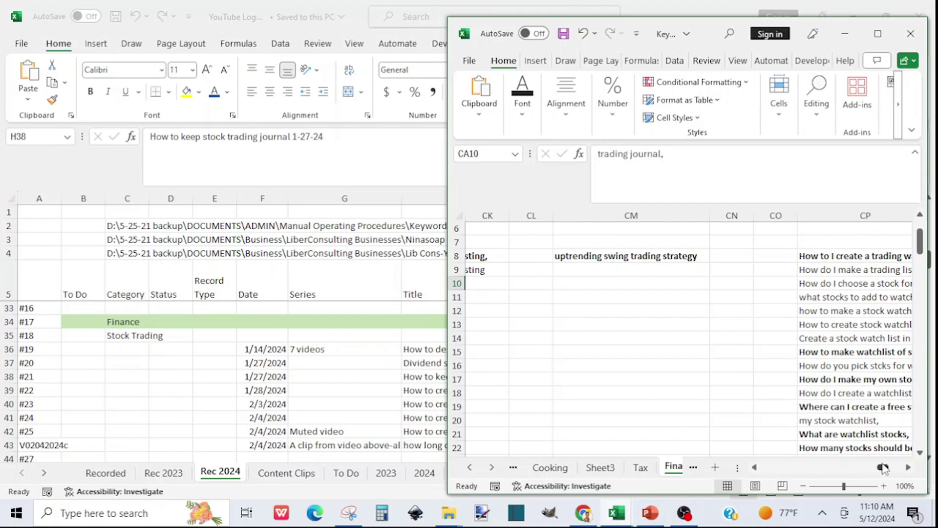
{"action": "left_click_drag", "start_coordinate": [886, 471], "coordinate": [819, 471]}
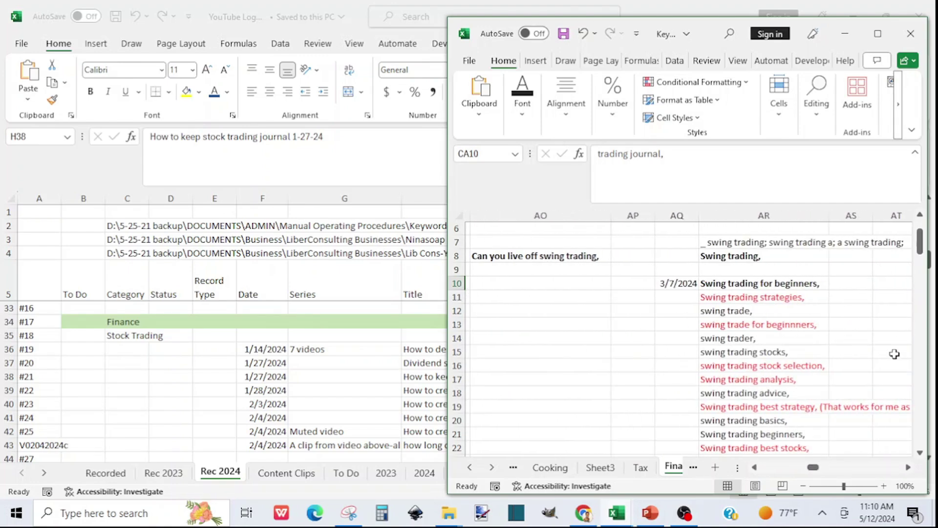
Scroll down to AR54 and highlight 'Swing trading journal' in the formula bar.
{"action": "left_click", "coordinate": [921, 454]}
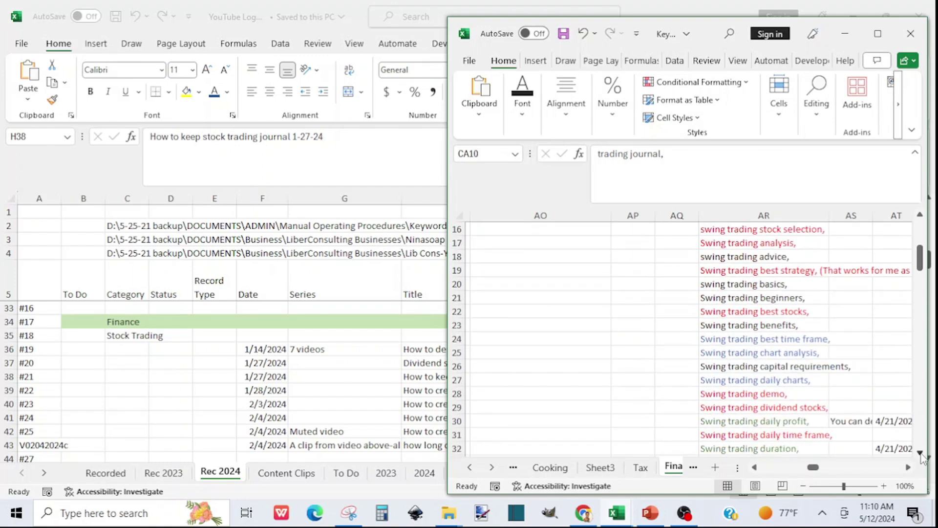
{"action": "left_click", "coordinate": [920, 453]}
{"action": "left_click", "coordinate": [920, 454]}
{"action": "left_click", "coordinate": [920, 453]}
{"action": "left_click", "coordinate": [920, 453]}
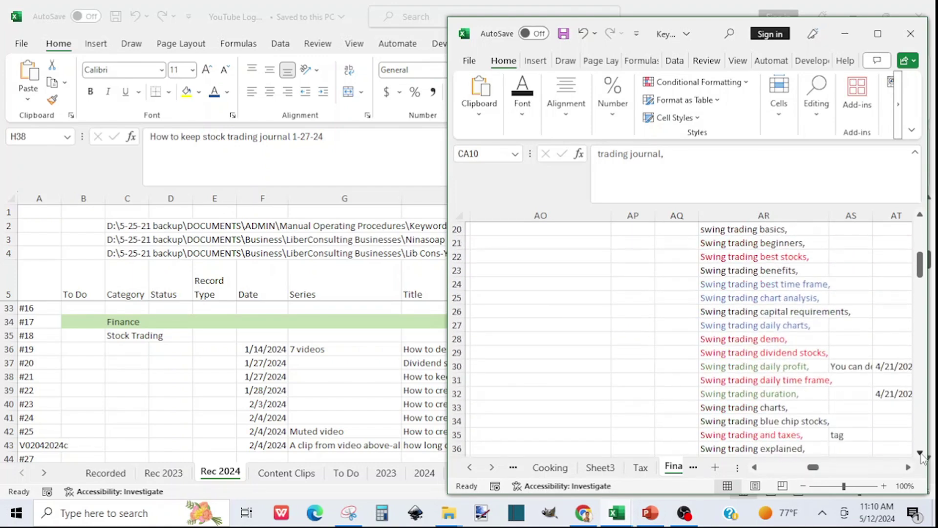
{"action": "left_click", "coordinate": [920, 453]}
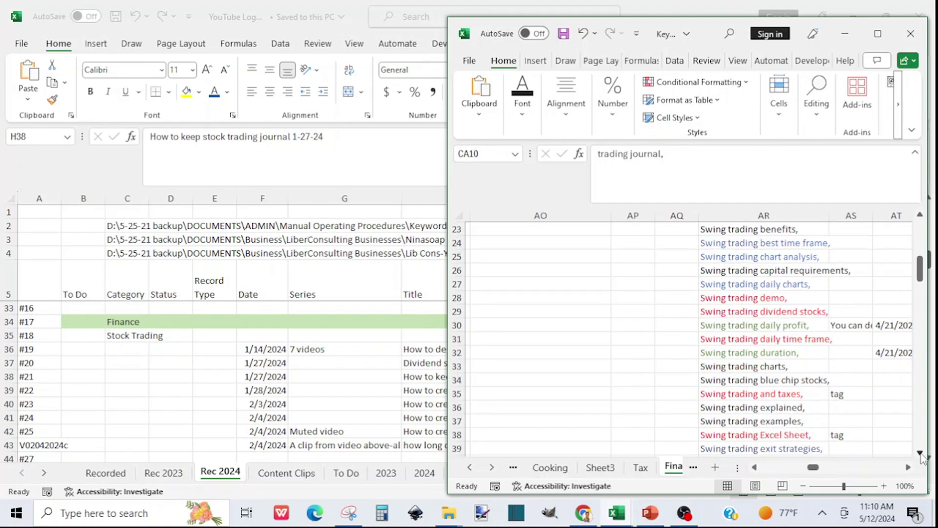
{"action": "left_click_drag", "start_coordinate": [920, 454], "coordinate": [920, 453]}
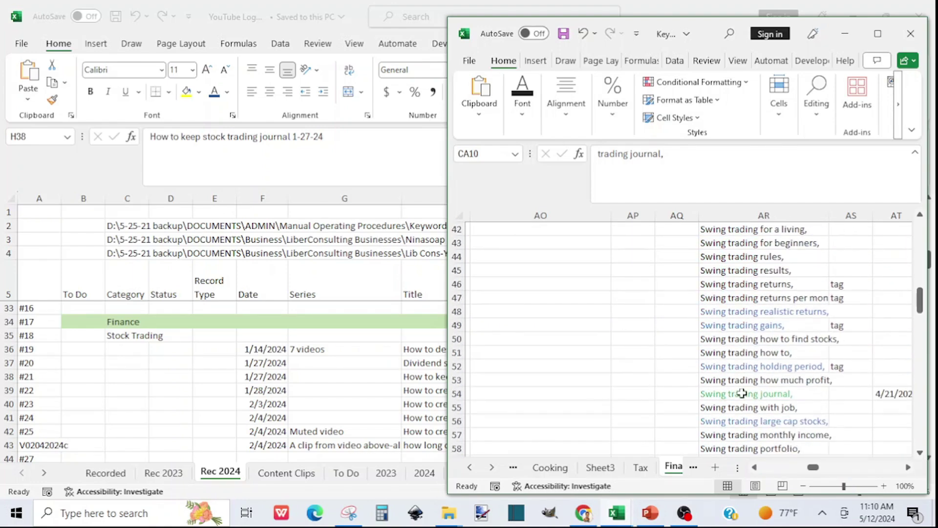
{"action": "left_click", "coordinate": [720, 395]}
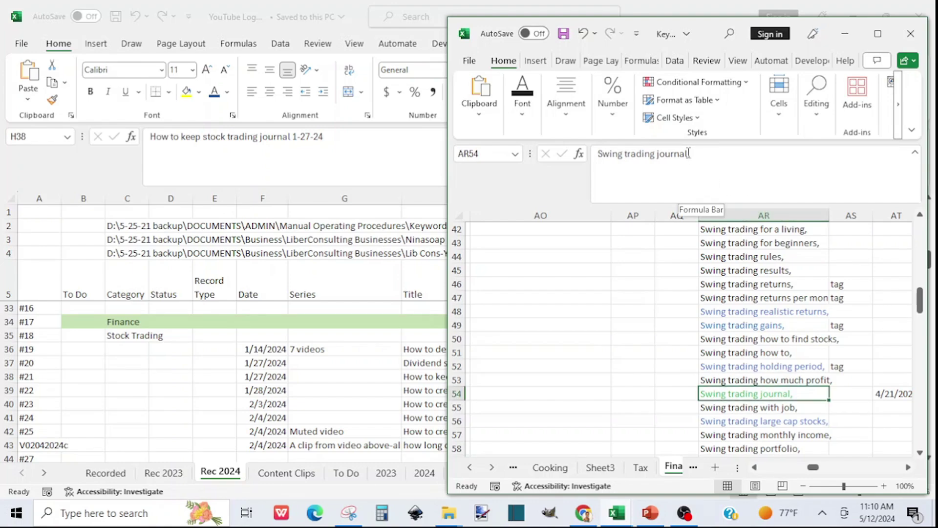
{"action": "left_click_drag", "start_coordinate": [688, 153], "coordinate": [597, 154]}
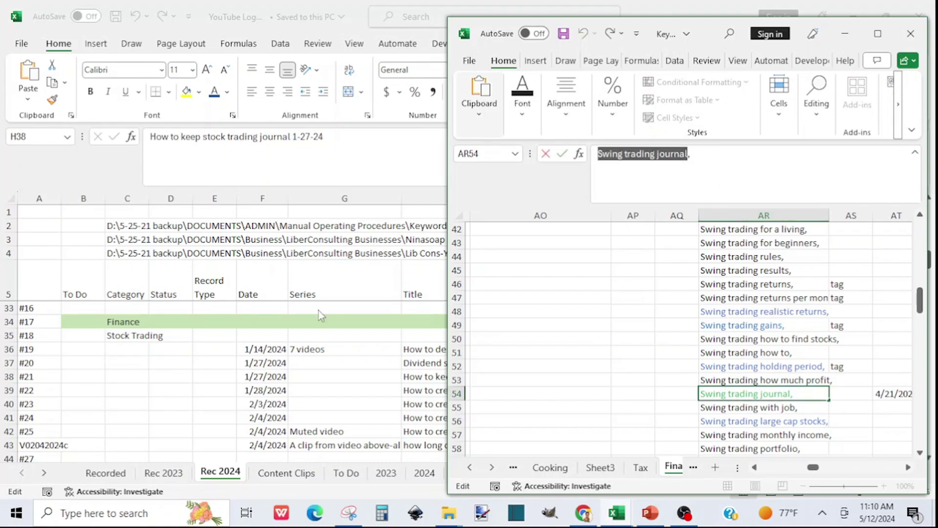
{"action": "key", "text": "alt+Tab"}
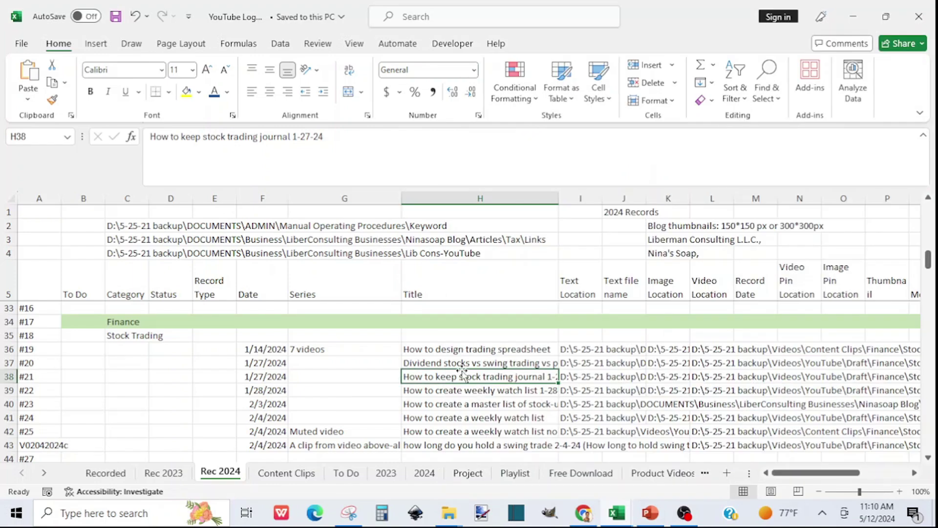
{"action": "left_click", "coordinate": [372, 139]}
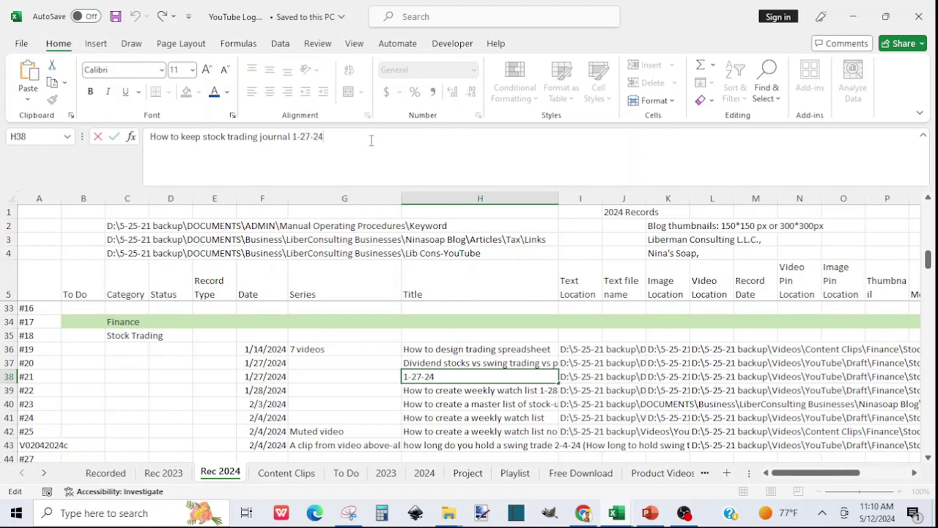
{"action": "left_click", "coordinate": [357, 374]}
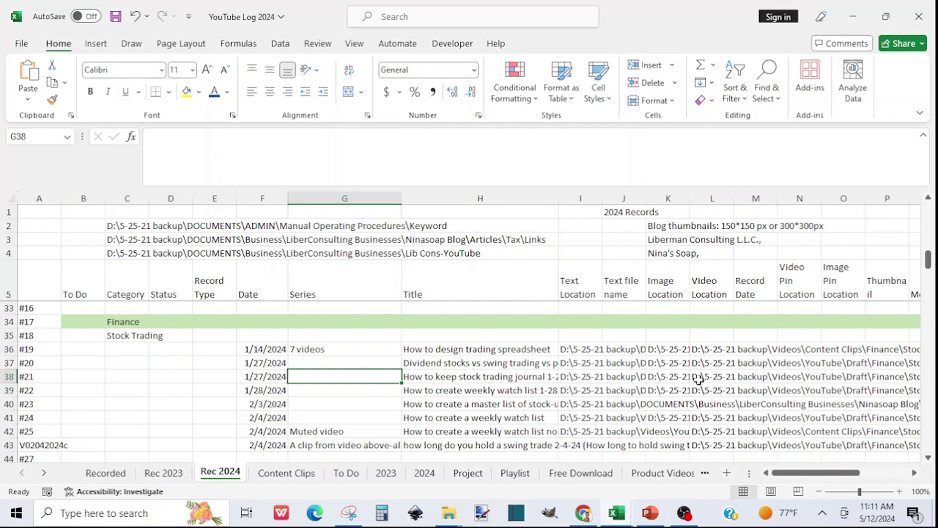
{"action": "left_click", "coordinate": [666, 377]}
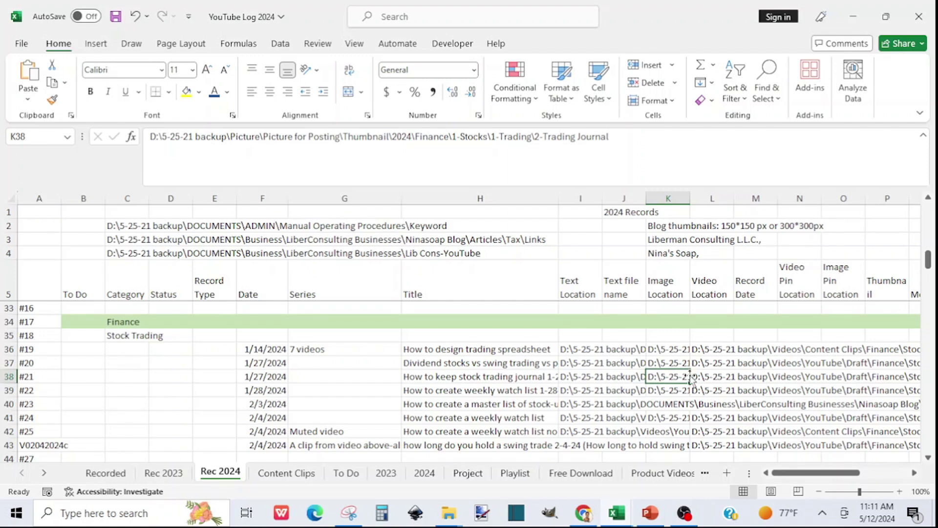
{"action": "left_click", "coordinate": [928, 457]}
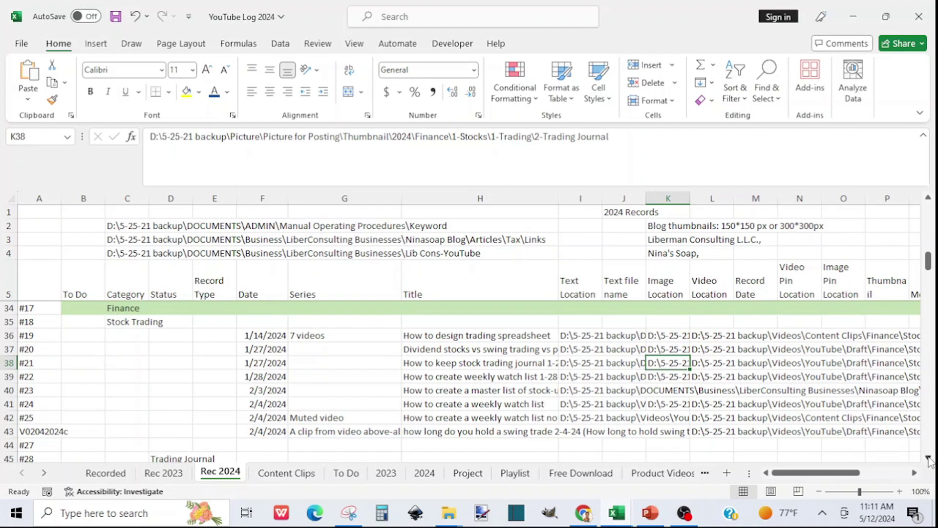
{"action": "left_click", "coordinate": [928, 459]}
{"action": "left_click", "coordinate": [928, 458]}
{"action": "left_click", "coordinate": [928, 458]}
{"action": "left_click", "coordinate": [928, 459]}
{"action": "left_click", "coordinate": [928, 459]}
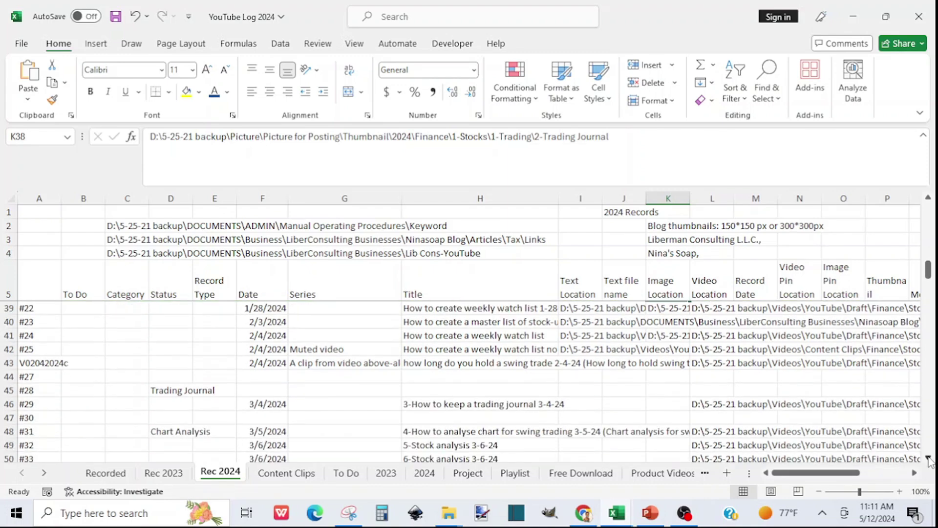
{"action": "left_click", "coordinate": [929, 459]}
{"action": "left_click", "coordinate": [928, 458]}
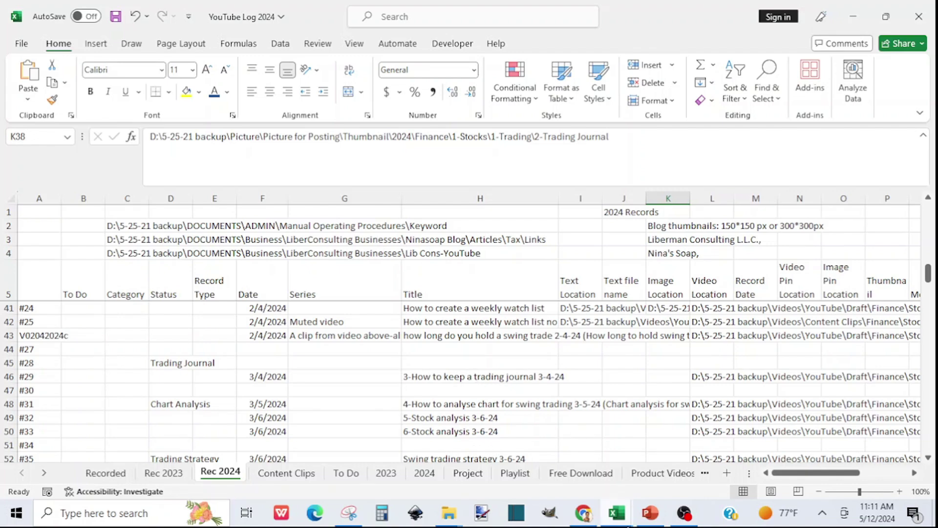
{"action": "mouse_move", "coordinate": [616, 522]}
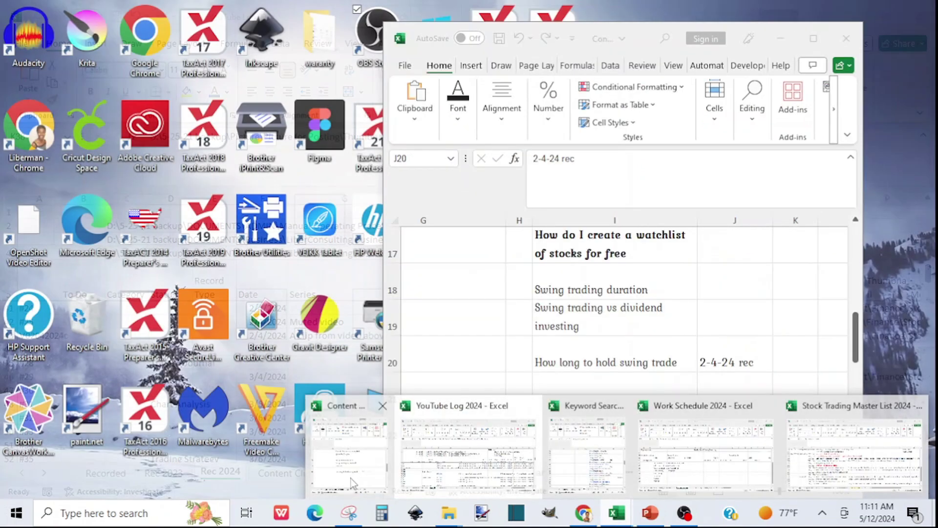
Maximize the Content Calendar 2023 window, scroll its topics, and select N15.
{"action": "left_click", "coordinate": [360, 482]}
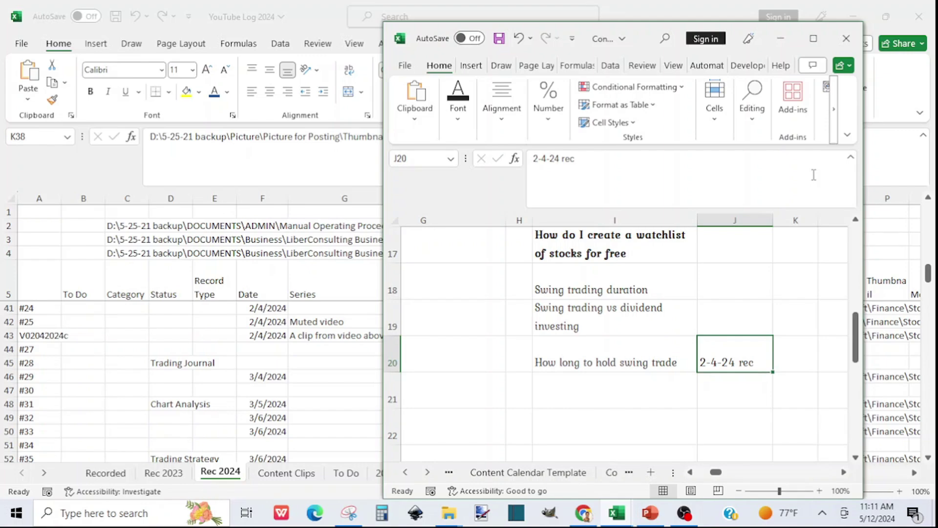
{"action": "left_click", "coordinate": [814, 39]}
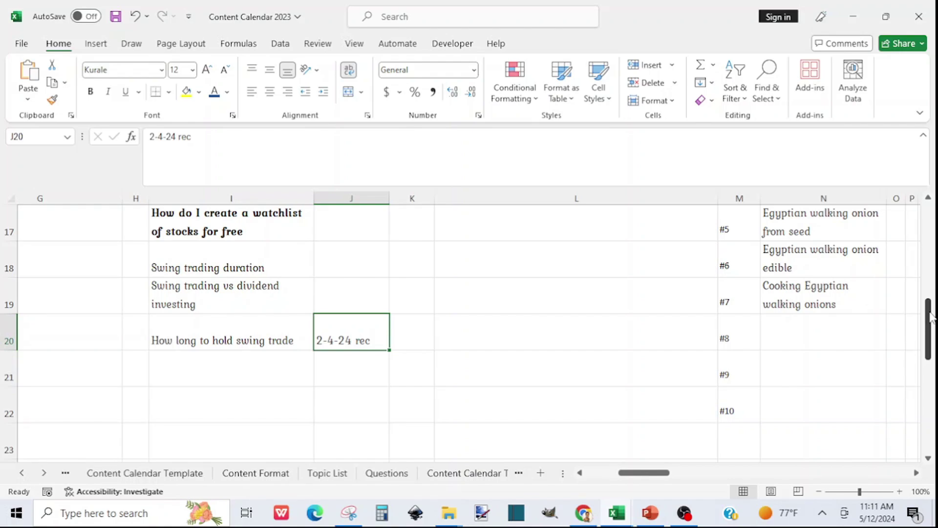
{"action": "left_click_drag", "start_coordinate": [931, 317], "coordinate": [932, 247]}
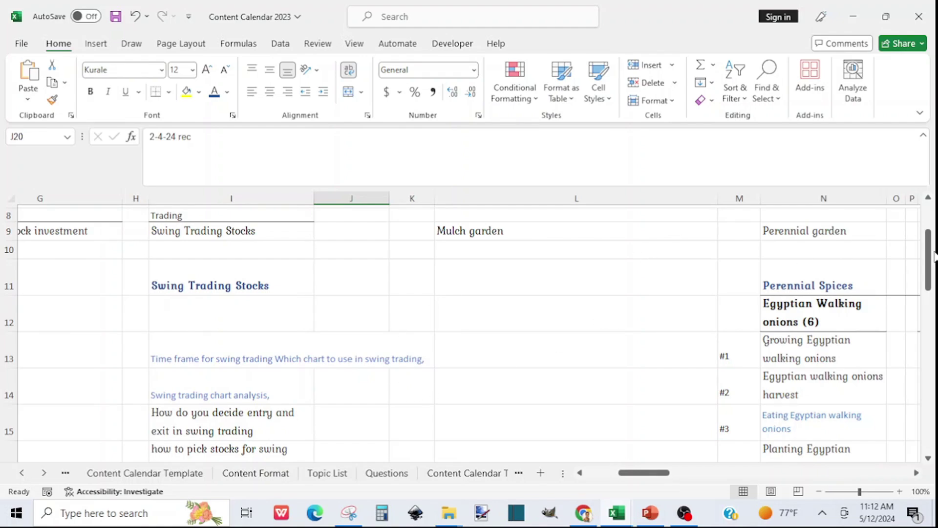
{"action": "left_click_drag", "start_coordinate": [929, 253], "coordinate": [934, 311]}
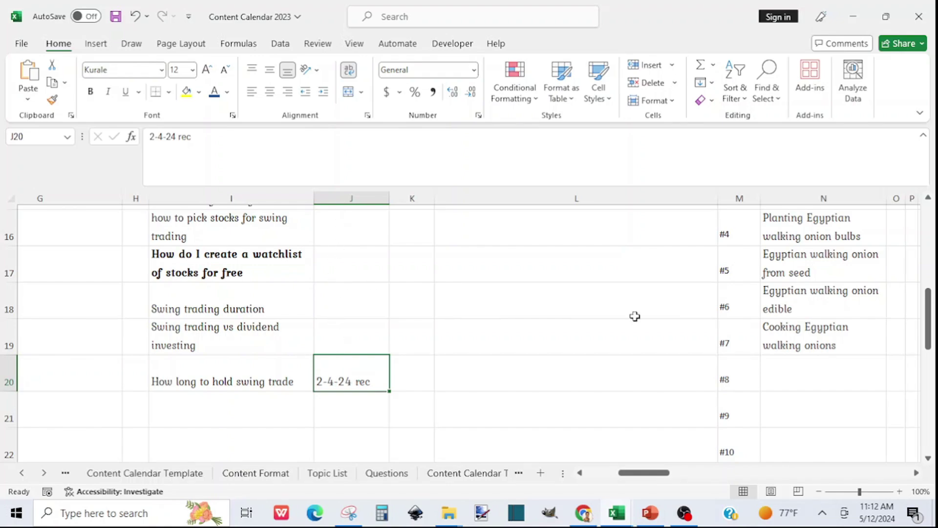
{"action": "left_click_drag", "start_coordinate": [931, 327], "coordinate": [934, 289]}
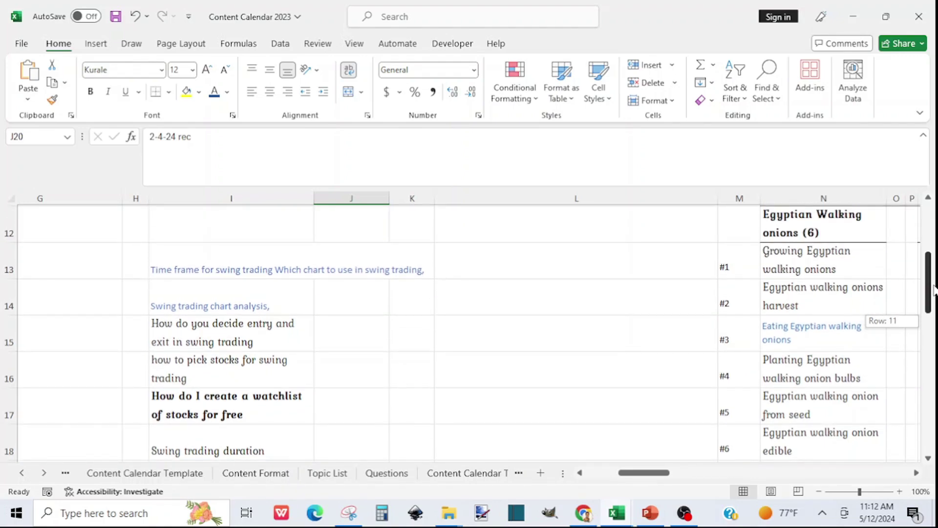
{"action": "left_click_drag", "start_coordinate": [934, 290], "coordinate": [934, 294]}
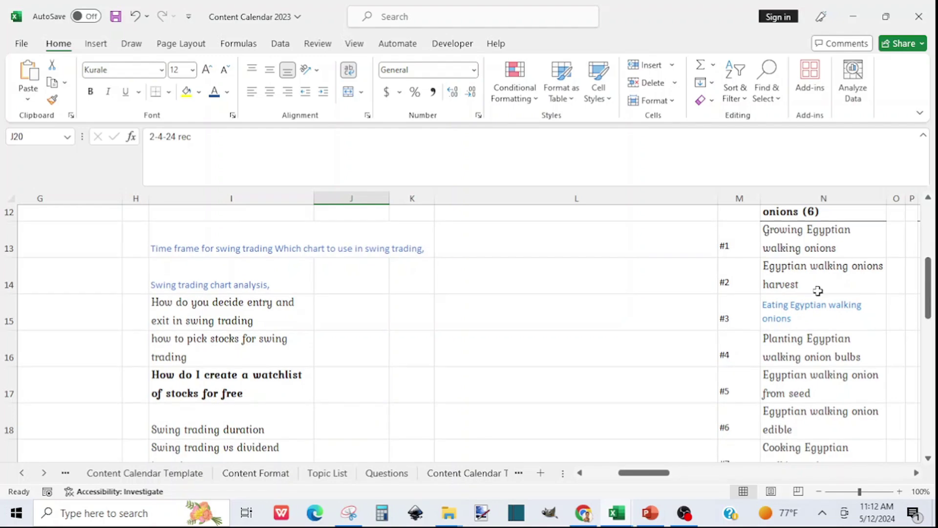
{"action": "left_click", "coordinate": [780, 306]}
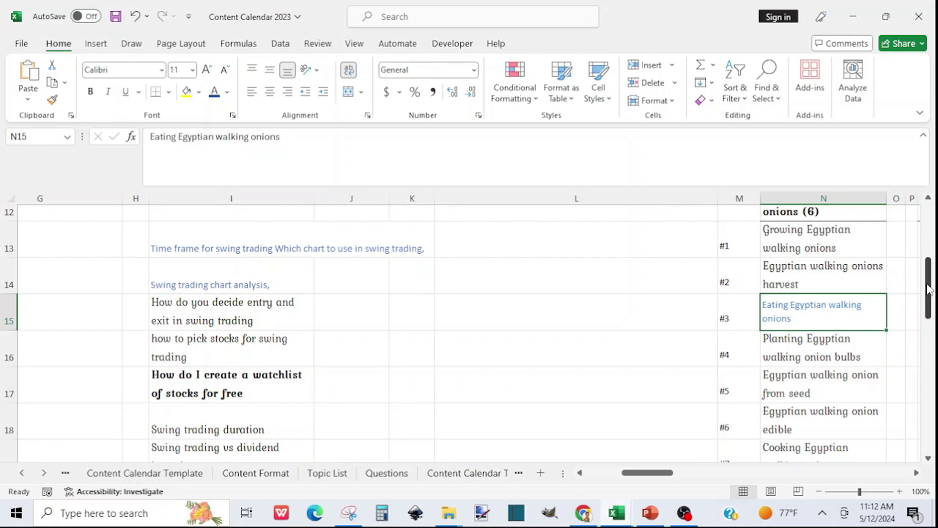
Keep scrolling through the Swing Trading Stocks topic list in column I.
{"action": "left_click_drag", "start_coordinate": [930, 285], "coordinate": [933, 315]}
{"action": "left_click", "coordinate": [917, 473]}
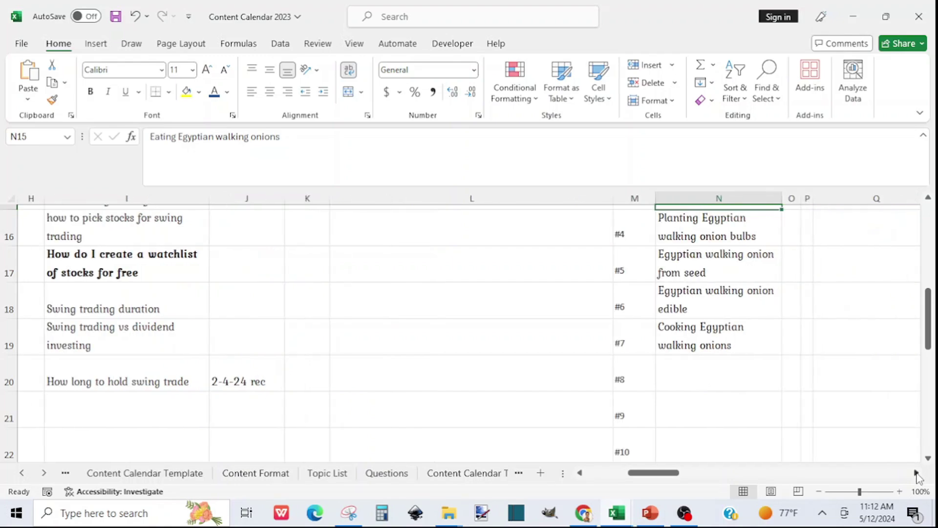
{"action": "left_click_drag", "start_coordinate": [931, 317], "coordinate": [931, 287]}
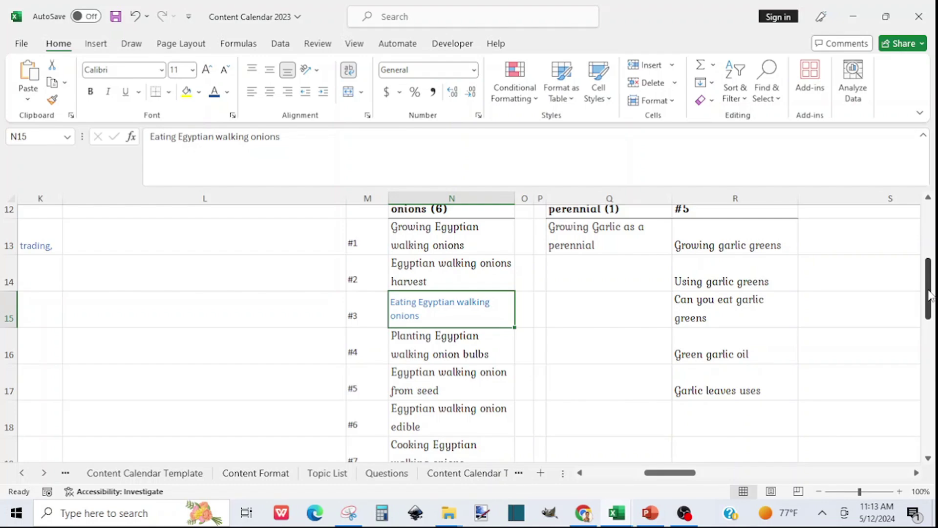
{"action": "left_click_drag", "start_coordinate": [930, 295], "coordinate": [930, 285]}
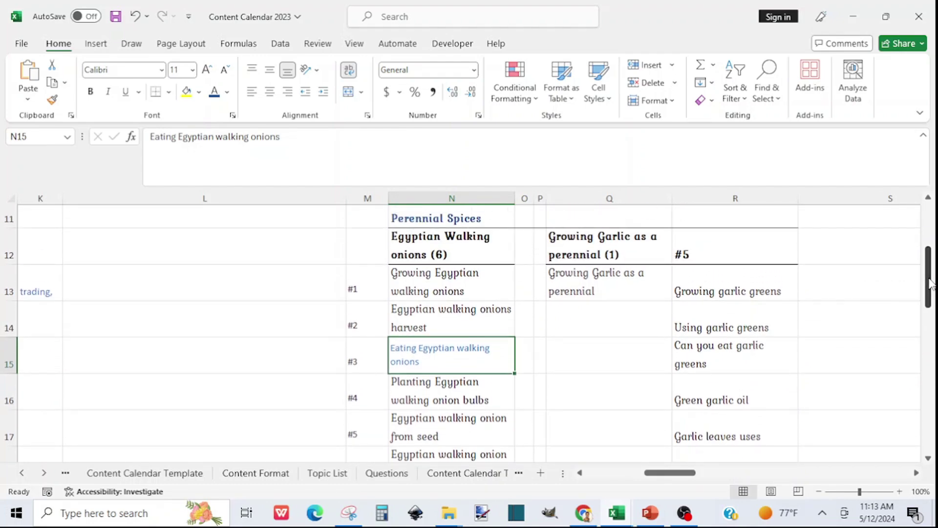
{"action": "left_click_drag", "start_coordinate": [658, 478], "coordinate": [623, 478]}
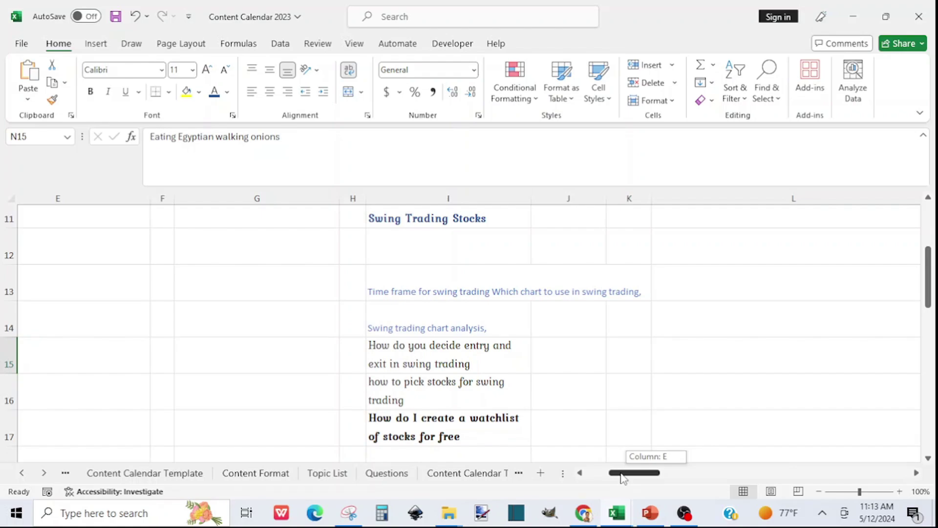
{"action": "left_click_drag", "start_coordinate": [622, 478], "coordinate": [620, 475]}
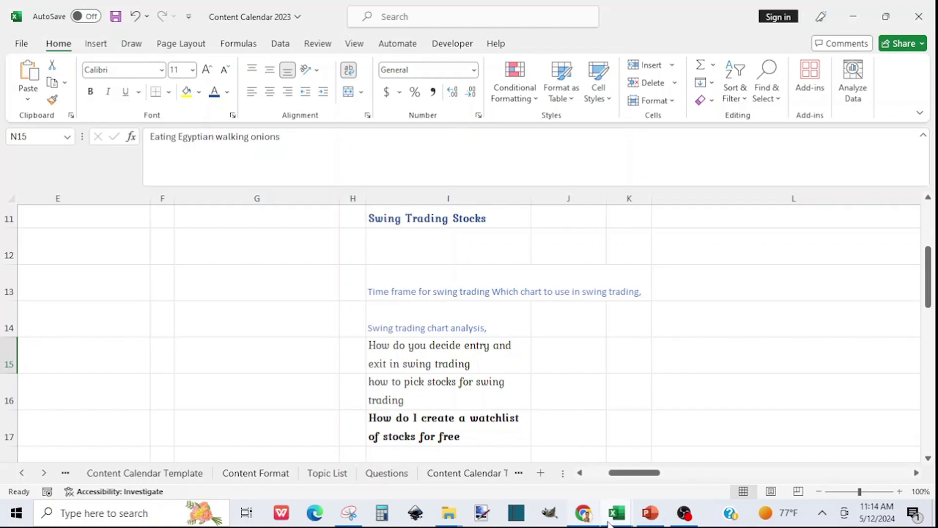
Glance through the Keyword Search workbook, then put it away again.
{"action": "mouse_move", "coordinate": [619, 513]}
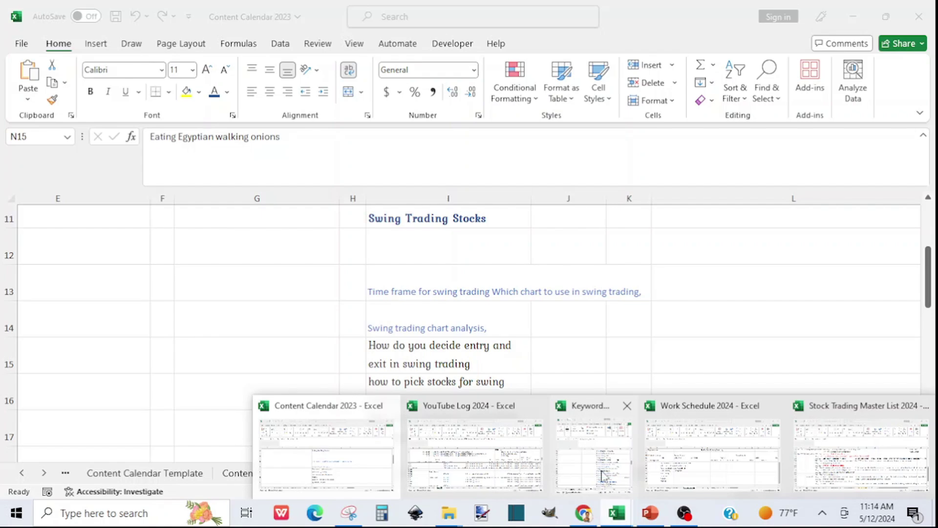
{"action": "left_click", "coordinate": [593, 438]}
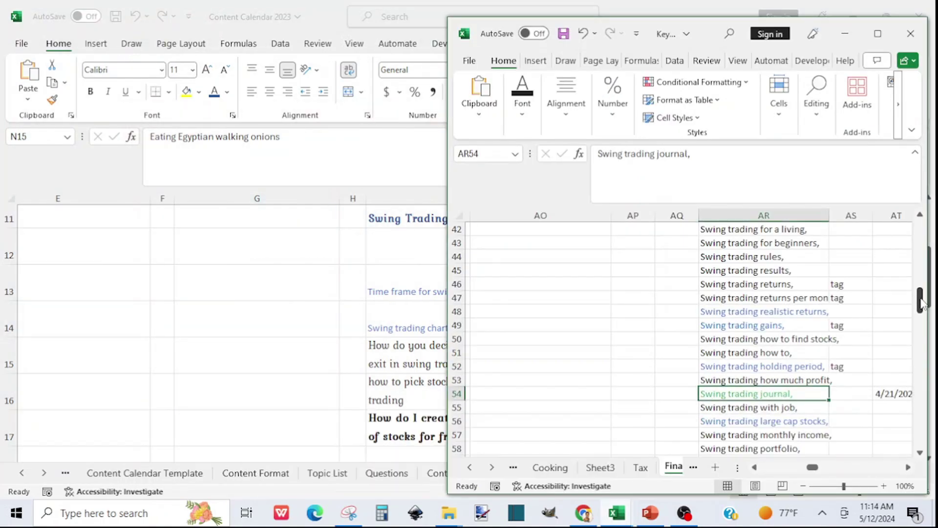
{"action": "left_click_drag", "start_coordinate": [922, 303], "coordinate": [922, 232]}
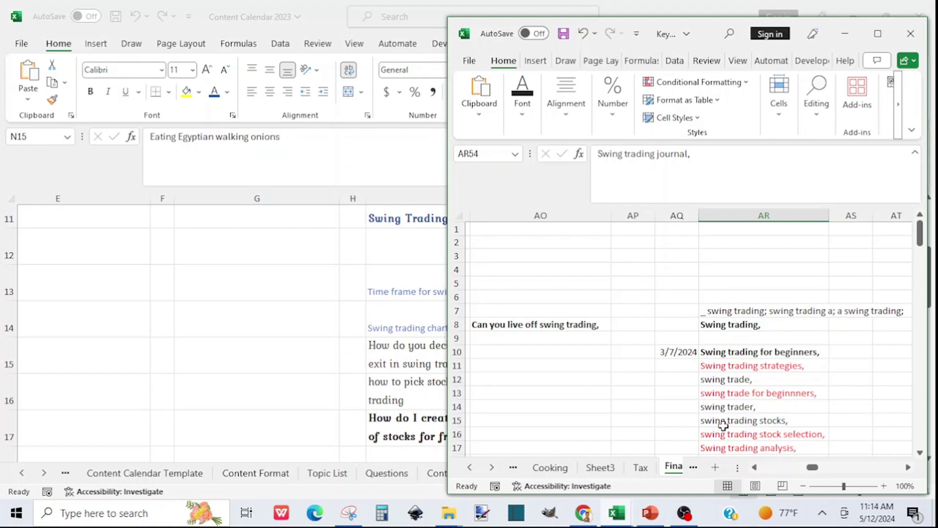
{"action": "left_click", "coordinate": [354, 443]}
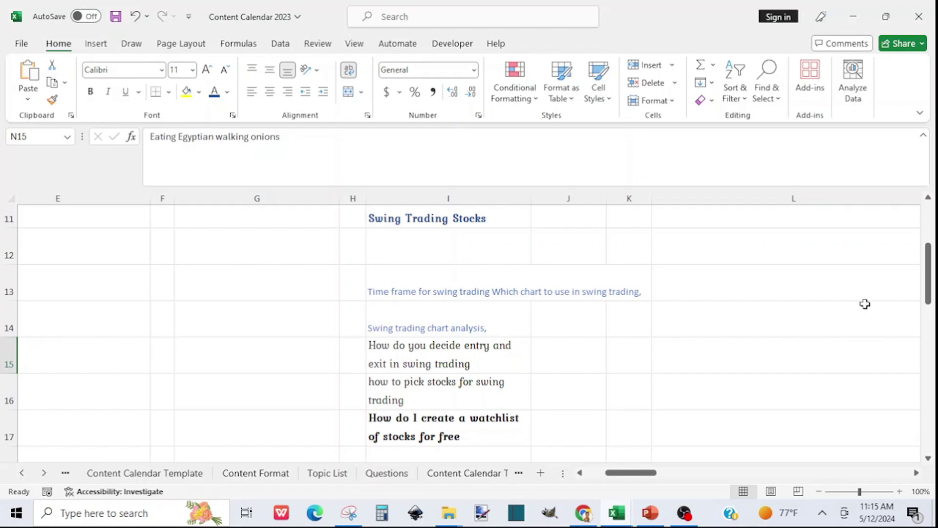
Scroll the sheet tabs along and open the Category Map 2023 sheet.
{"action": "left_click_drag", "start_coordinate": [931, 266], "coordinate": [935, 212]}
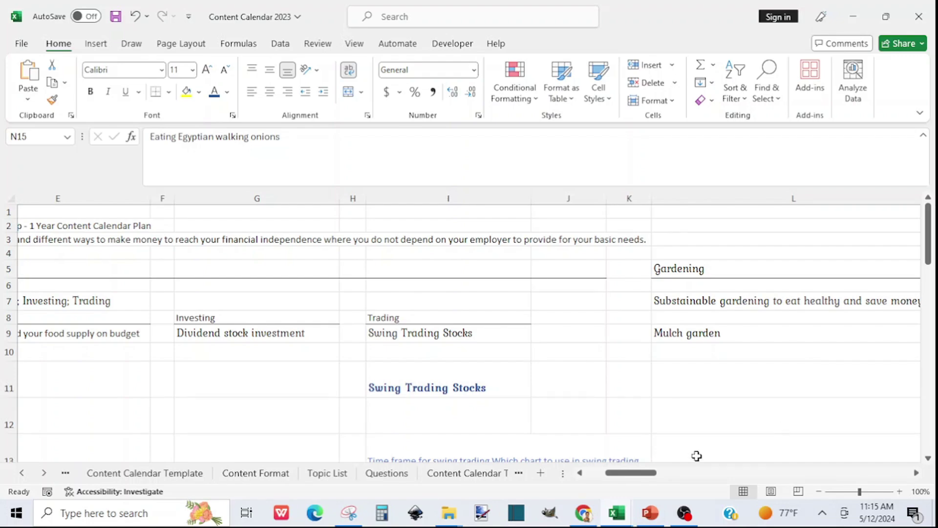
{"action": "left_click_drag", "start_coordinate": [649, 473], "coordinate": [632, 482]}
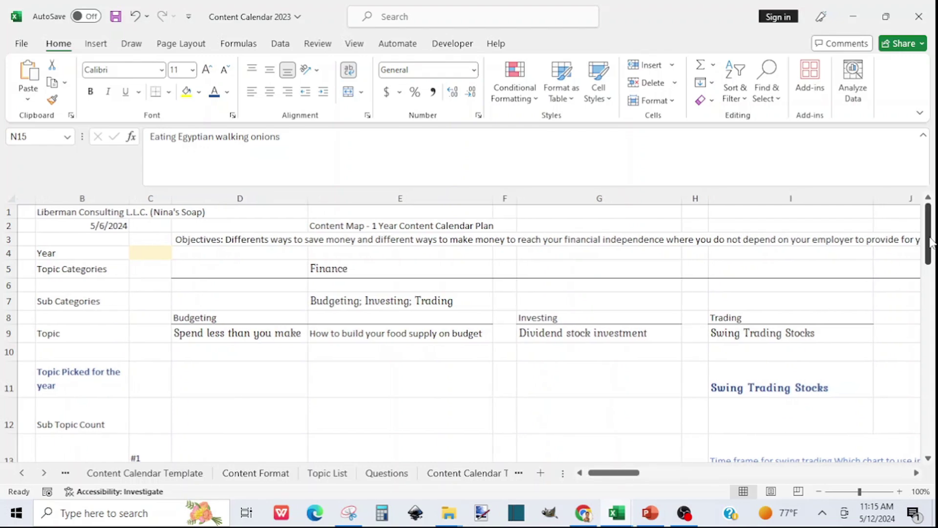
{"action": "left_click_drag", "start_coordinate": [930, 241], "coordinate": [930, 241]}
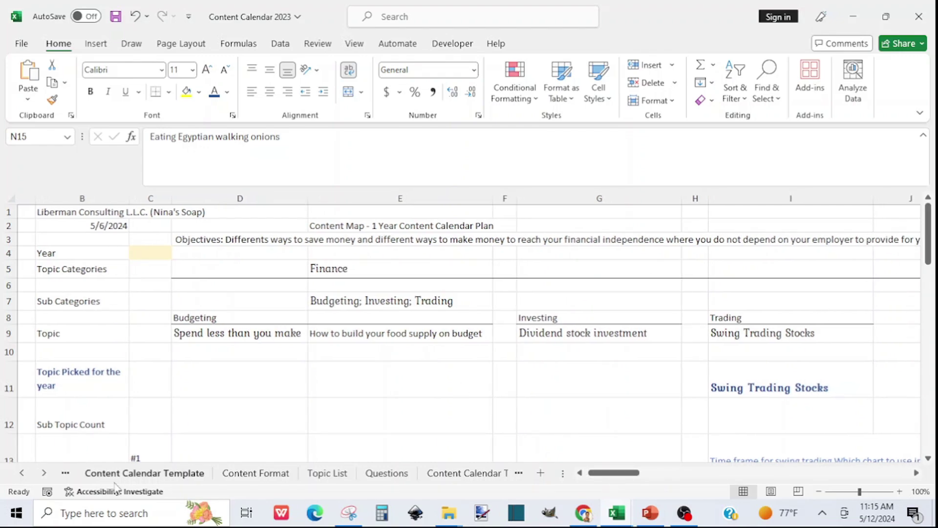
{"action": "left_click", "coordinate": [43, 473]}
{"action": "left_click", "coordinate": [43, 472]}
{"action": "left_click", "coordinate": [43, 473]}
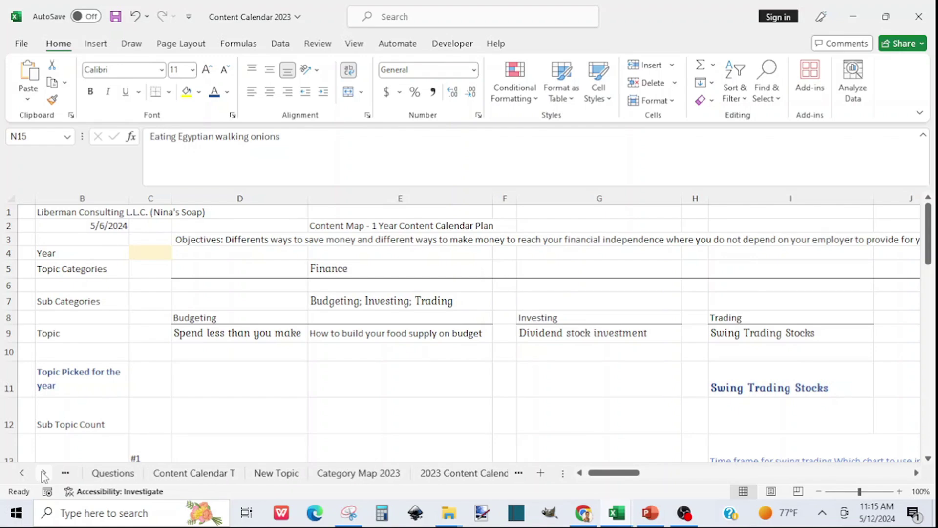
{"action": "left_click", "coordinate": [360, 474]}
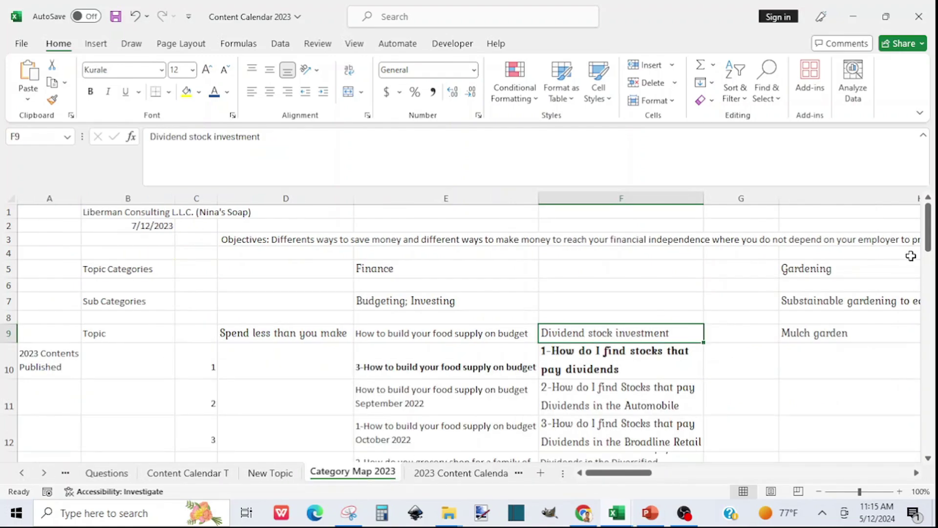
Select the Manage your business topics in Q10:R11, starting at the payroll taxes topic.
{"action": "left_click_drag", "start_coordinate": [932, 232], "coordinate": [935, 290]}
{"action": "left_click_drag", "start_coordinate": [621, 473], "coordinate": [683, 473]}
{"action": "left_click_drag", "start_coordinate": [934, 275], "coordinate": [931, 205]}
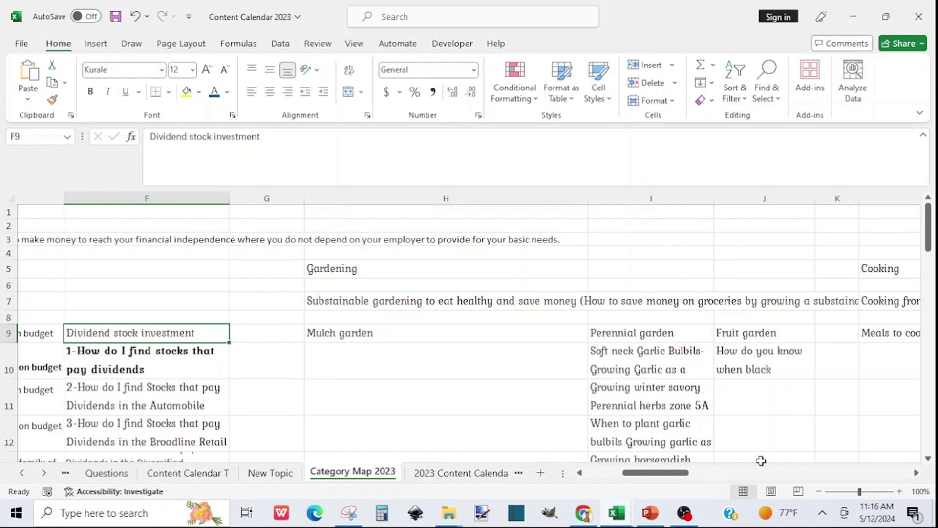
{"action": "left_click_drag", "start_coordinate": [677, 476], "coordinate": [809, 484]}
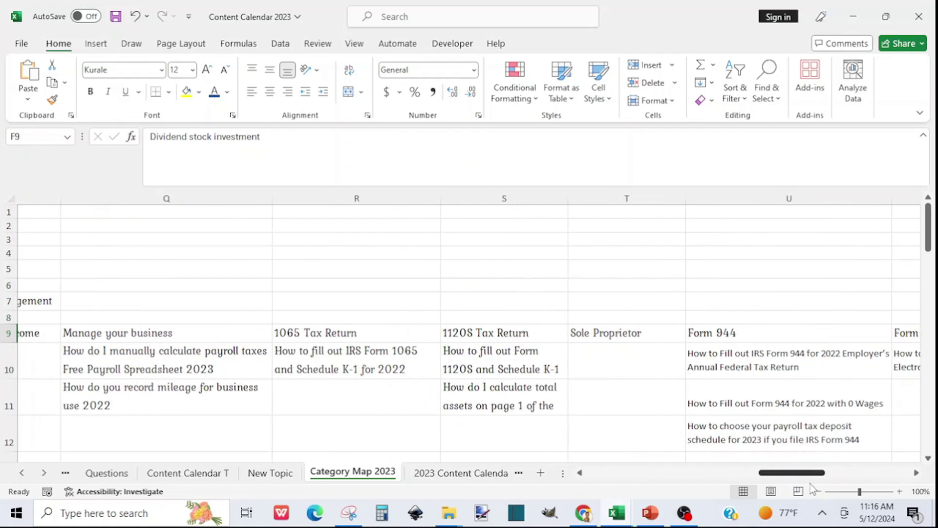
{"action": "left_click", "coordinate": [76, 358]}
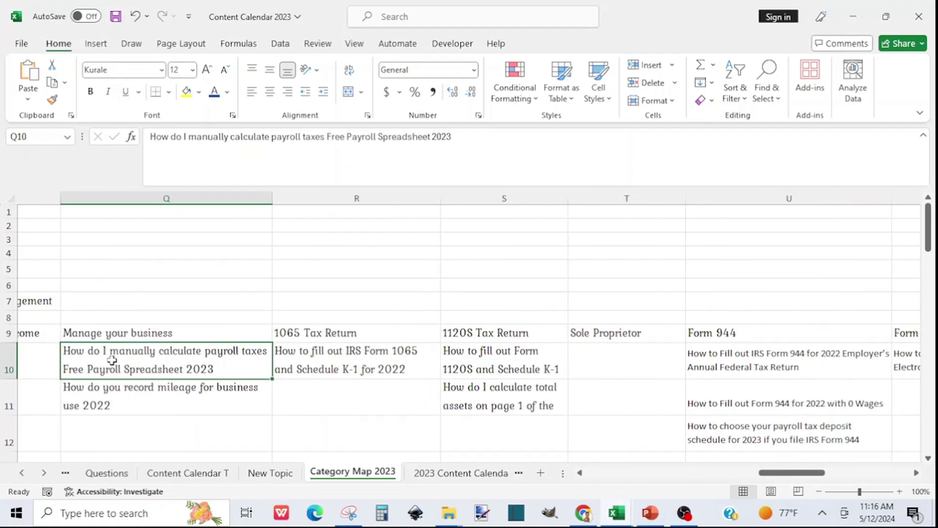
{"action": "left_click_drag", "start_coordinate": [154, 368], "coordinate": [400, 404]}
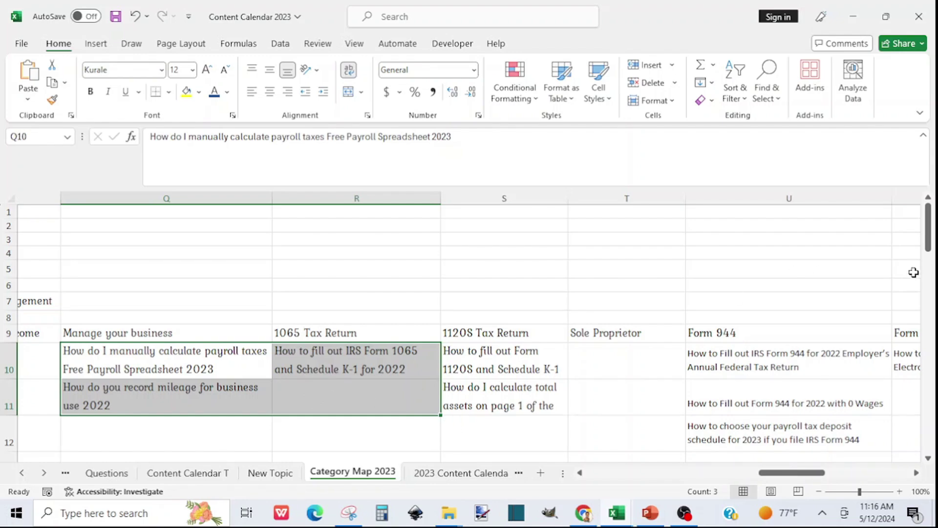
Check the 2023 Content Calendar sheet, then return to Category Map 2023.
{"action": "left_click_drag", "start_coordinate": [933, 234], "coordinate": [935, 247]}
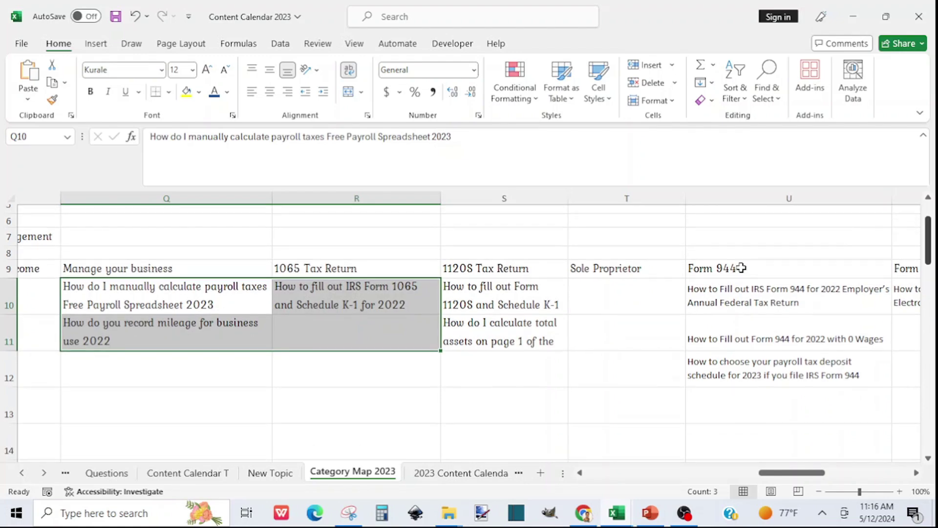
{"action": "left_click", "coordinate": [459, 473]}
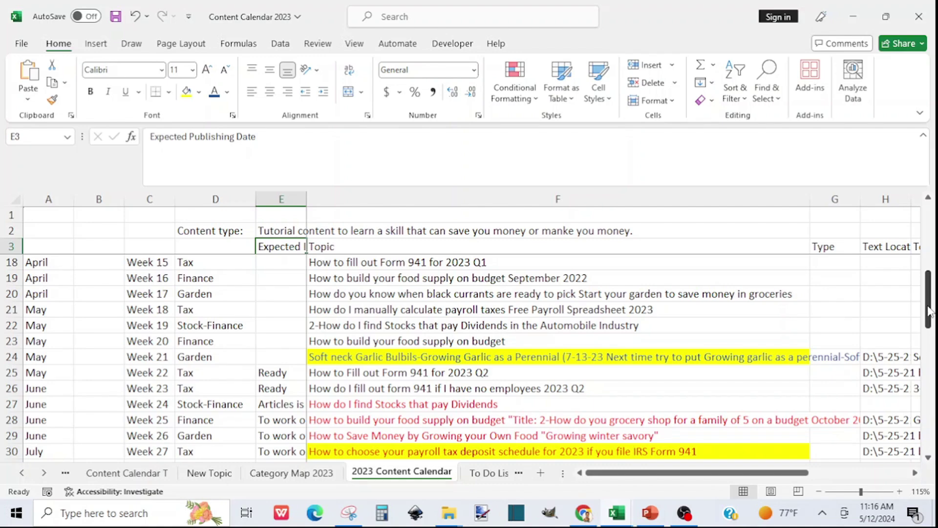
{"action": "left_click", "coordinate": [313, 472]}
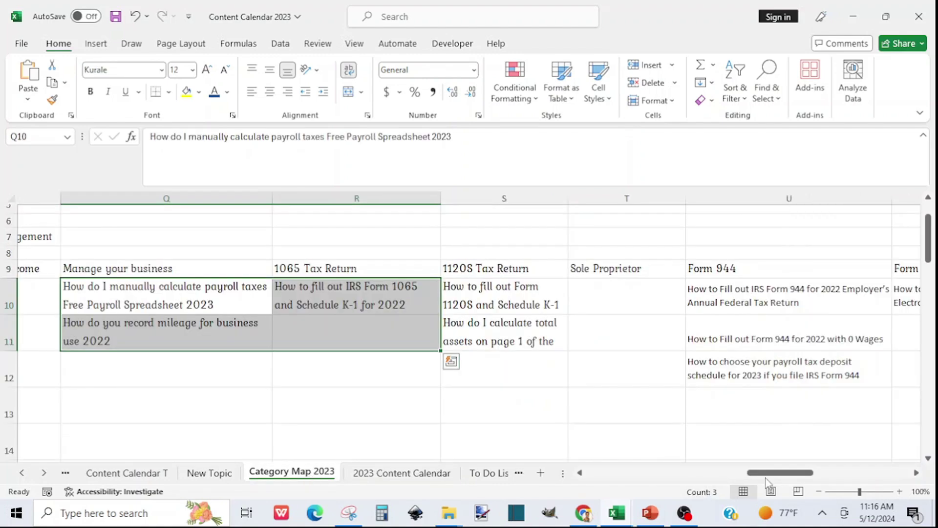
{"action": "left_click_drag", "start_coordinate": [755, 473], "coordinate": [592, 486]}
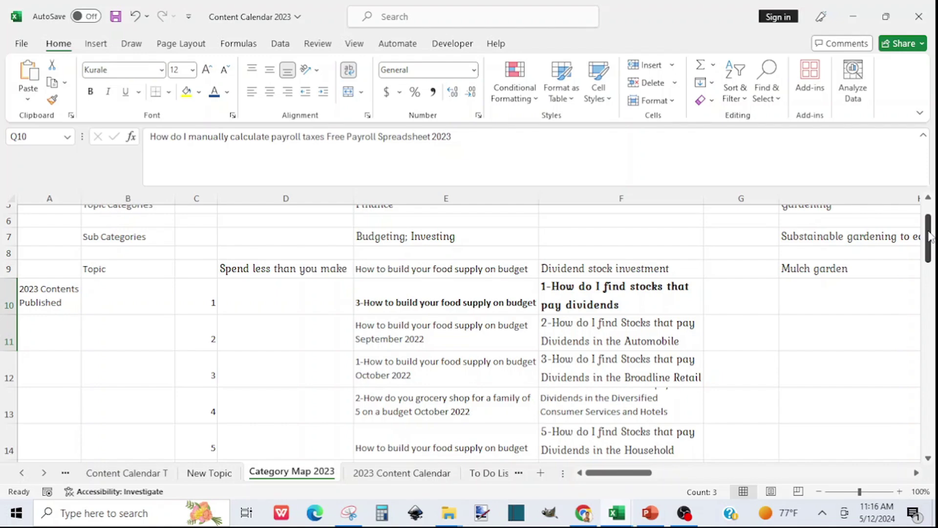
{"action": "left_click_drag", "start_coordinate": [930, 236], "coordinate": [934, 342]}
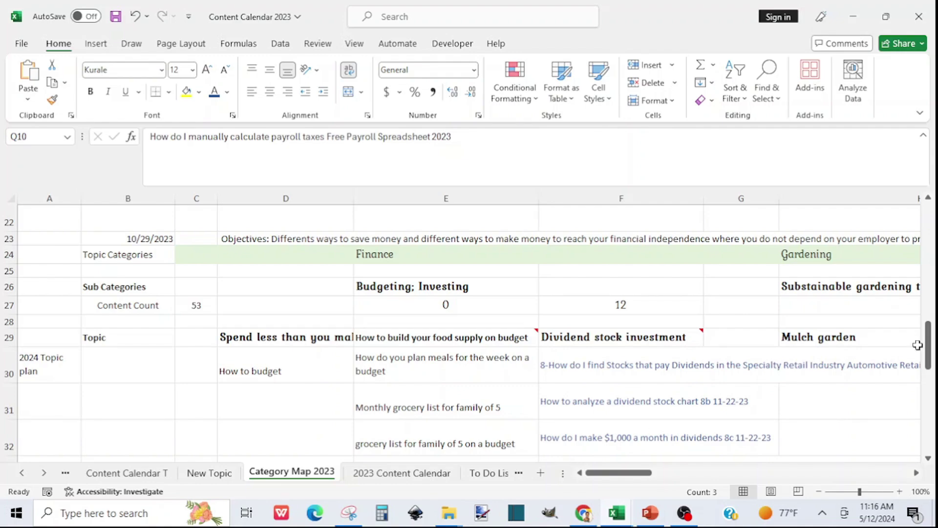
{"action": "mouse_move", "coordinate": [933, 346]}
{"action": "left_mouse_down"}
{"action": "mouse_move", "coordinate": [935, 405]}
{"action": "mouse_move", "coordinate": [931, 358]}
{"action": "left_mouse_up"}
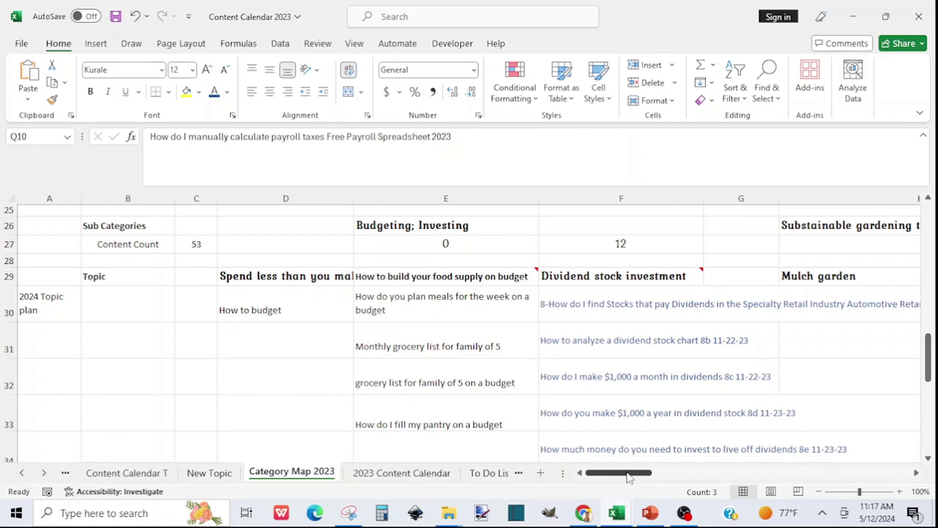
{"action": "left_click_drag", "start_coordinate": [630, 477], "coordinate": [717, 474]}
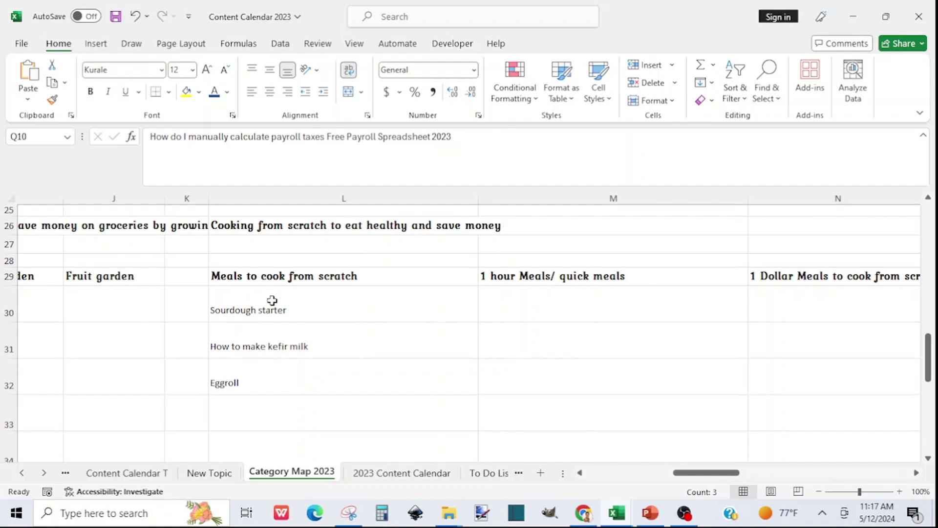
{"action": "left_click_drag", "start_coordinate": [702, 479], "coordinate": [770, 477]}
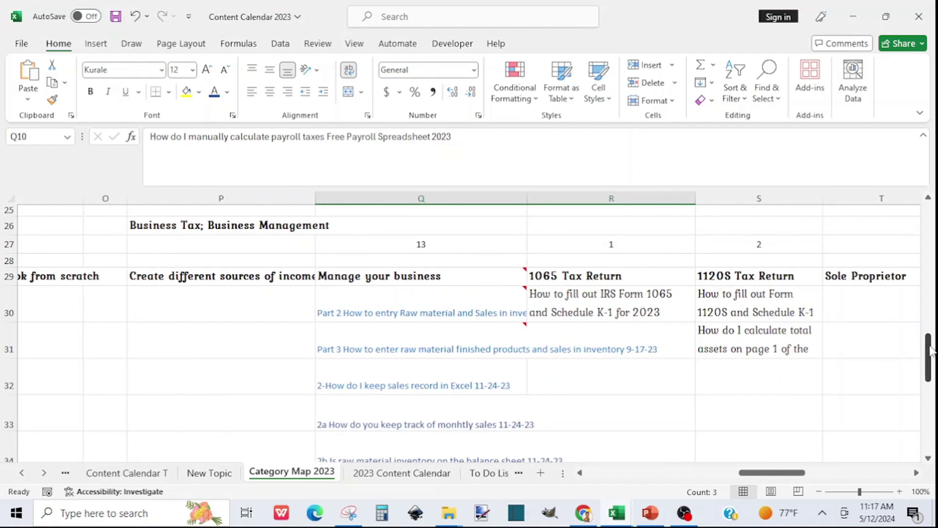
{"action": "left_click_drag", "start_coordinate": [931, 351], "coordinate": [935, 430]}
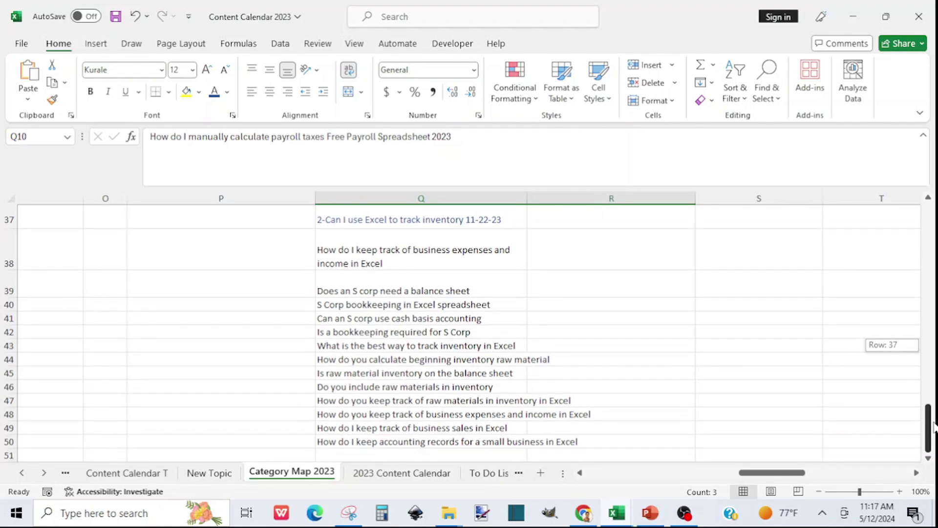
{"action": "left_click_drag", "start_coordinate": [935, 420], "coordinate": [933, 355]}
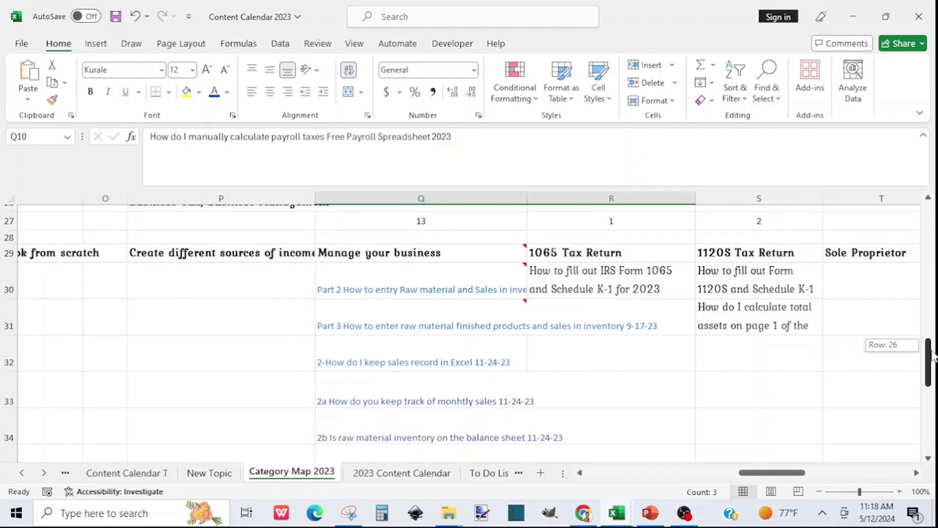
{"action": "left_click_drag", "start_coordinate": [933, 356], "coordinate": [934, 360]}
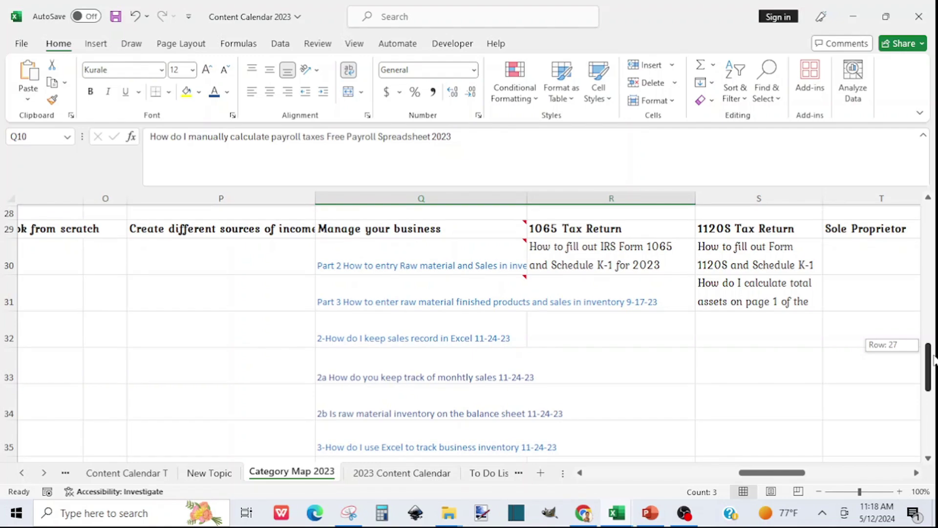
{"action": "left_click_drag", "start_coordinate": [933, 359], "coordinate": [934, 359]}
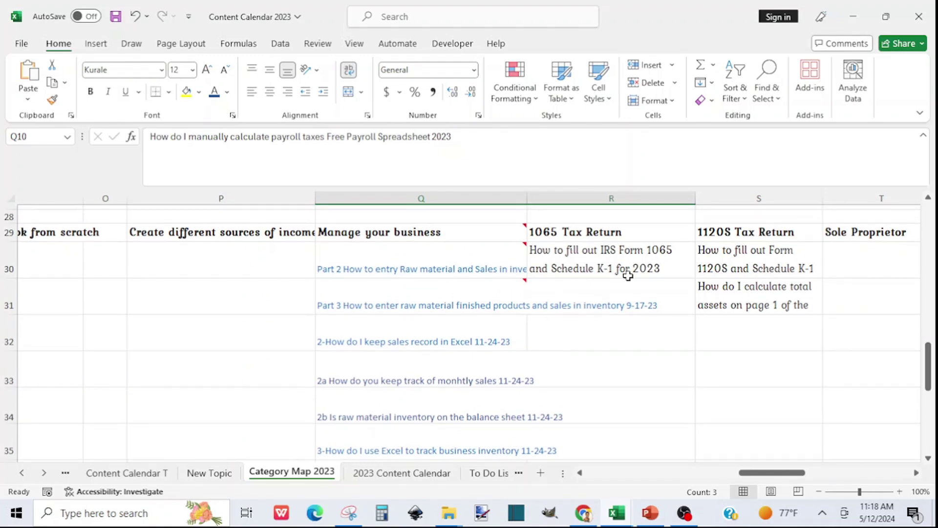
{"action": "left_click_drag", "start_coordinate": [767, 473], "coordinate": [827, 471]}
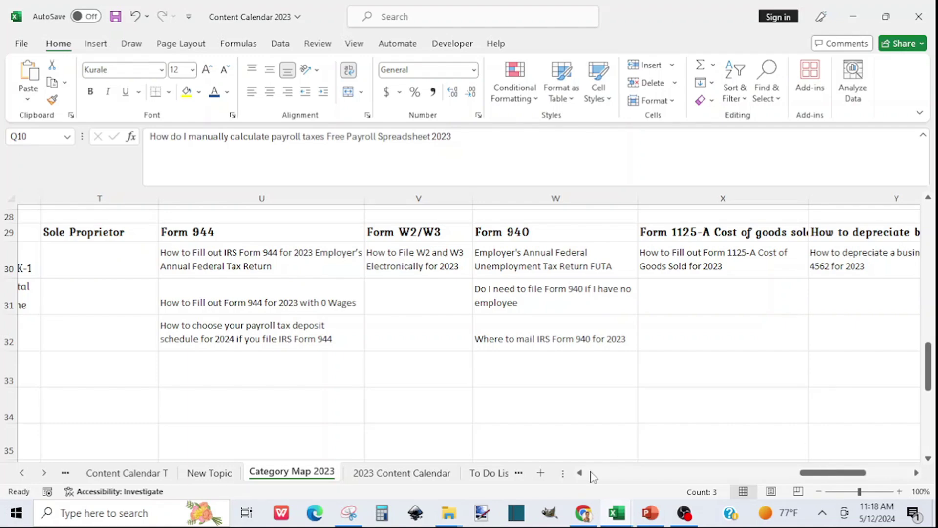
{"action": "left_click", "coordinate": [618, 518]}
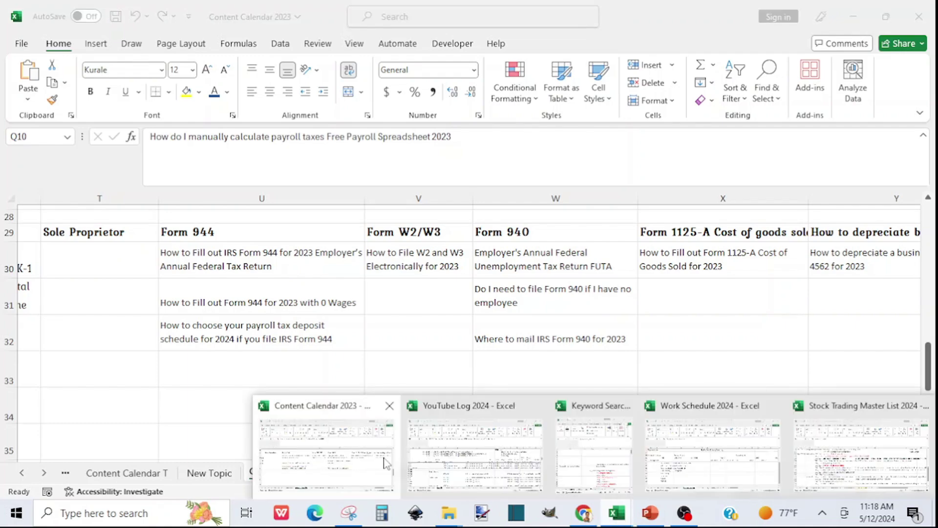
In YouTube Log 2024, review the Rec 2023 records, then open the Rec 2024 sheet.
{"action": "left_click", "coordinate": [495, 468]}
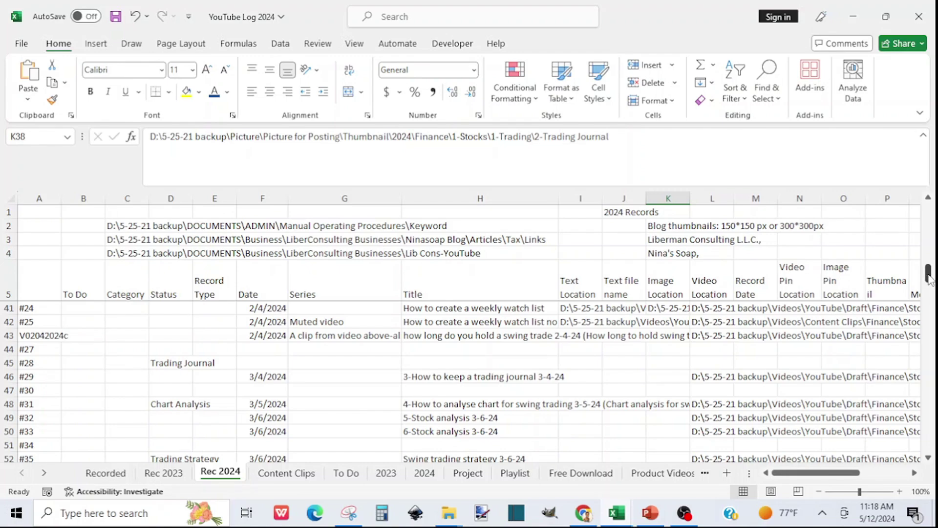
{"action": "left_click_drag", "start_coordinate": [930, 277], "coordinate": [934, 204]}
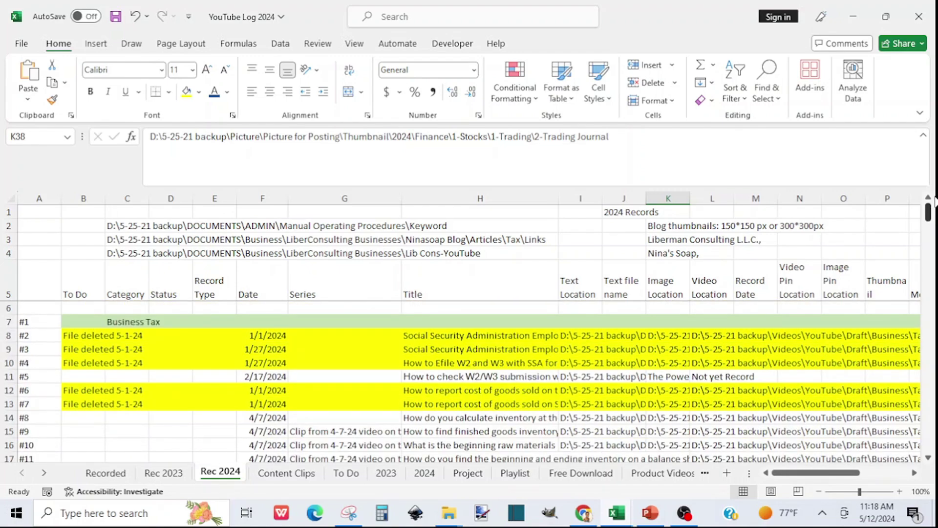
{"action": "left_click_drag", "start_coordinate": [932, 185], "coordinate": [931, 238]}
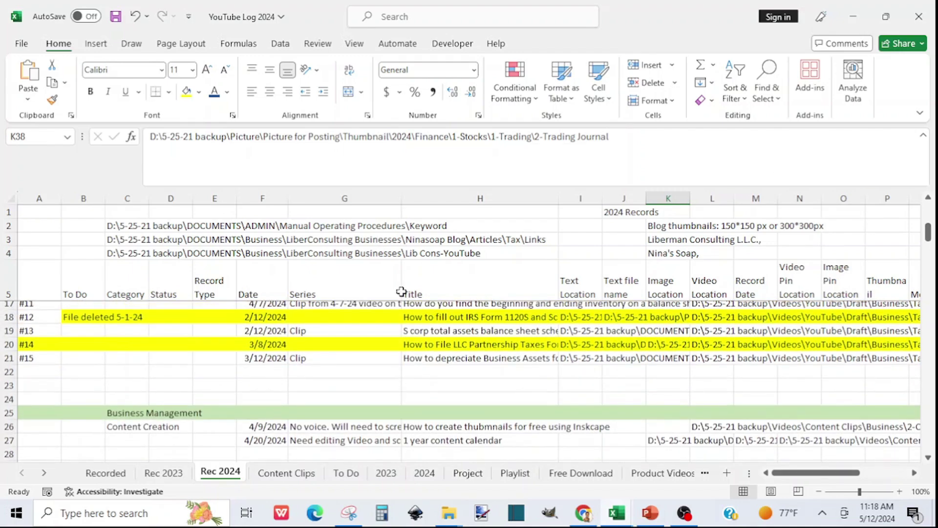
{"action": "left_click", "coordinate": [176, 476]}
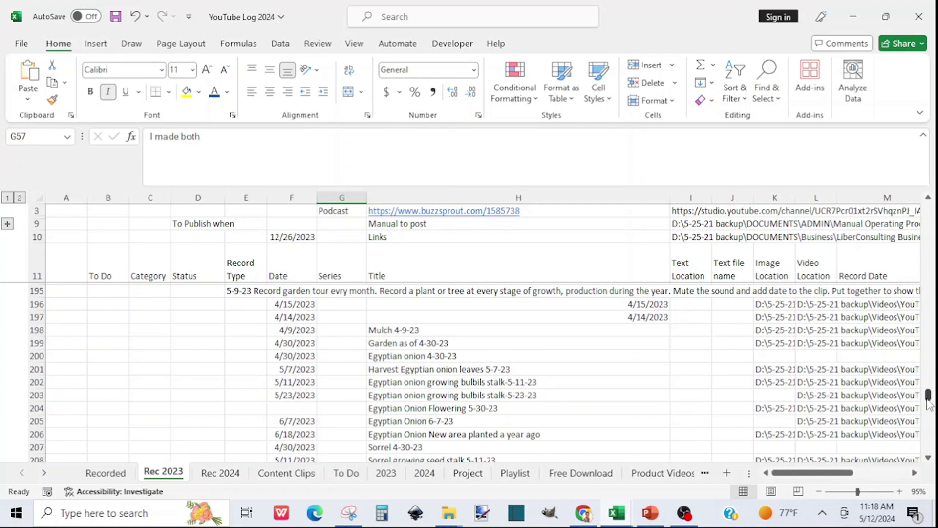
{"action": "left_click_drag", "start_coordinate": [928, 396], "coordinate": [934, 215]}
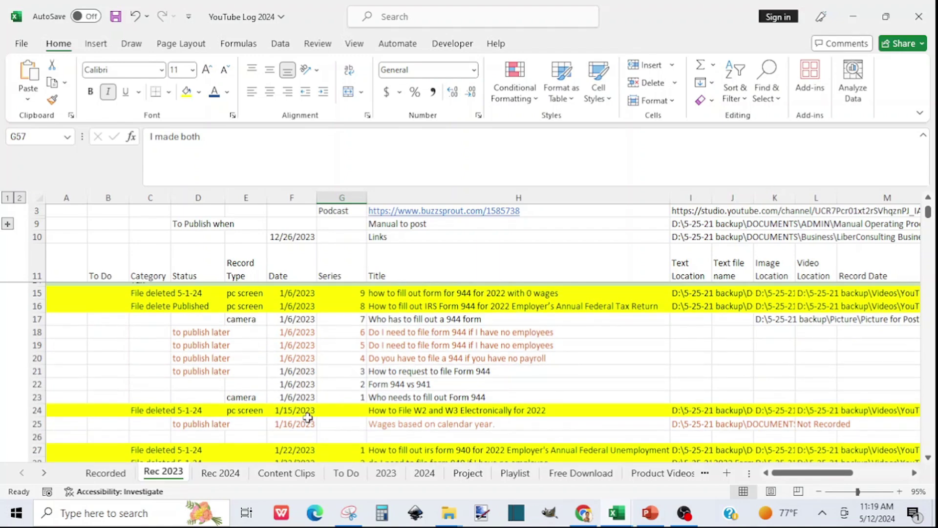
{"action": "left_click", "coordinate": [222, 473]}
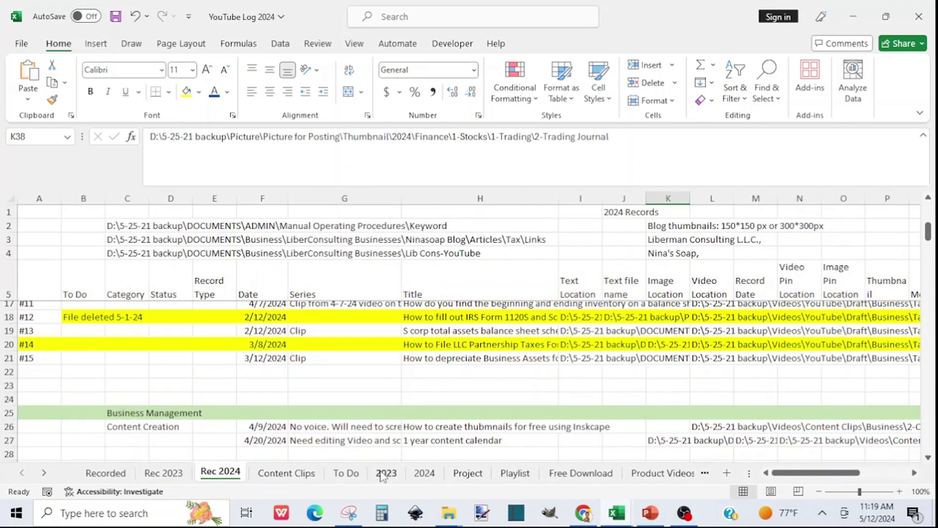
{"action": "left_click", "coordinate": [617, 517]}
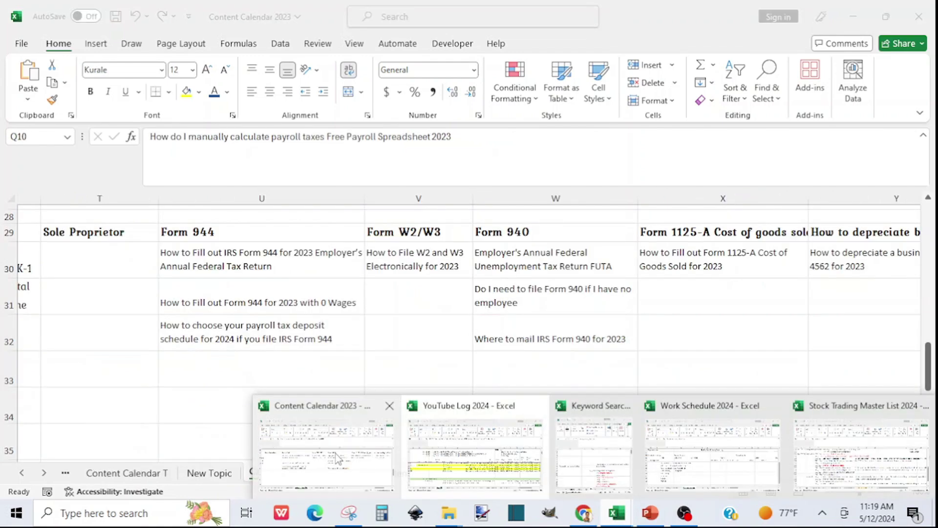
In Content Calendar 2023, count the Form 941 column AA and check AB34's estimated taxes title.
{"action": "left_click", "coordinate": [337, 458]}
{"action": "left_click_drag", "start_coordinate": [831, 473], "coordinate": [896, 475]}
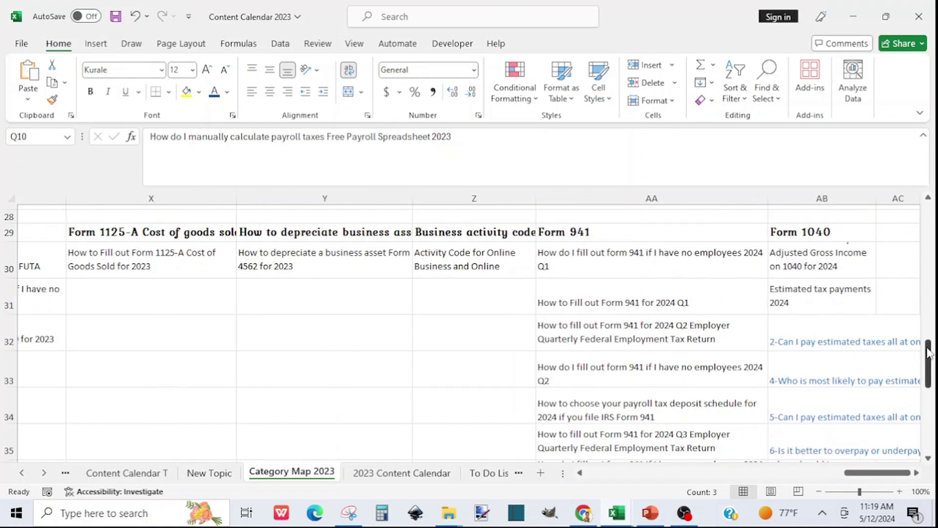
{"action": "mouse_move", "coordinate": [932, 352]}
{"action": "left_mouse_down"}
{"action": "mouse_move", "coordinate": [935, 397]}
{"action": "mouse_move", "coordinate": [931, 348]}
{"action": "left_mouse_up"}
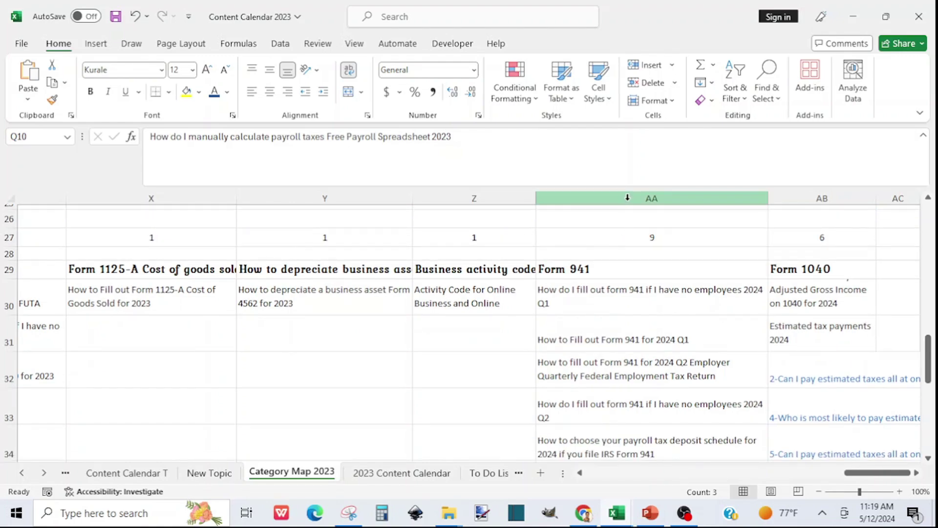
{"action": "left_click", "coordinate": [628, 197]}
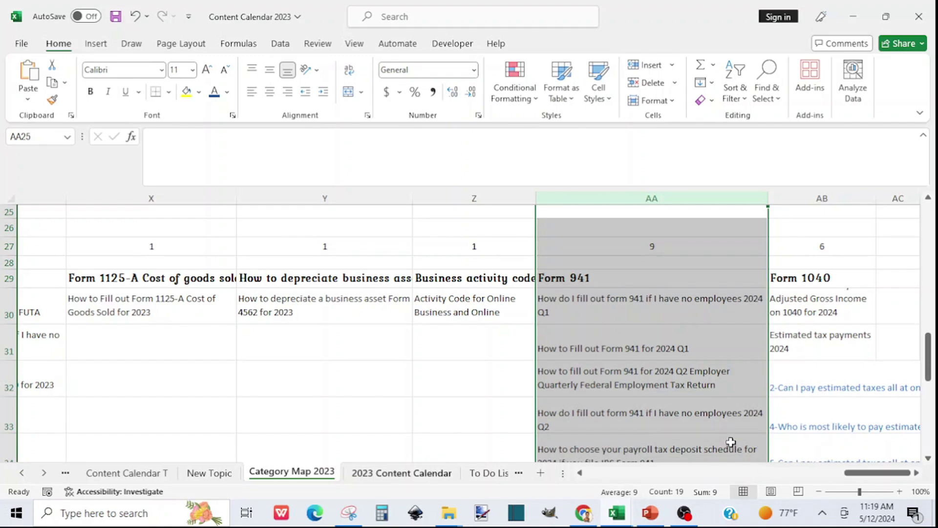
{"action": "left_click", "coordinate": [817, 435]}
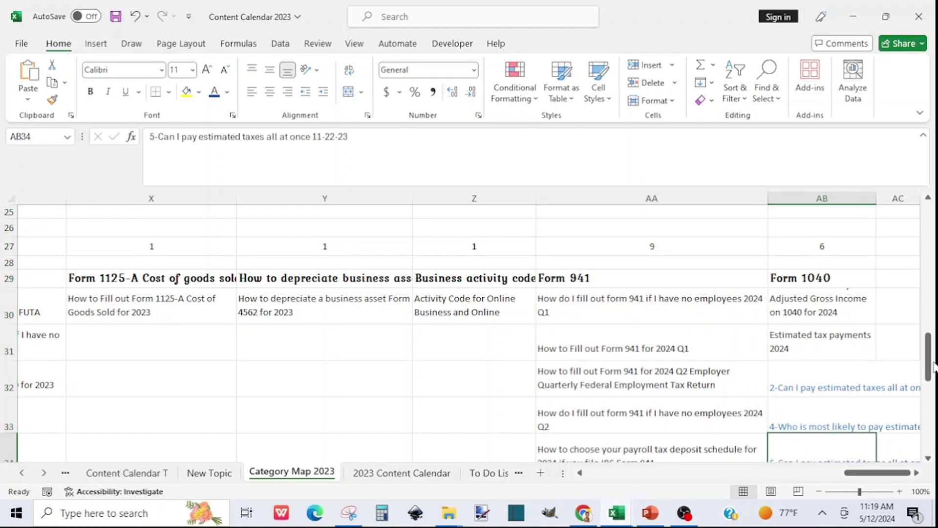
{"action": "left_click_drag", "start_coordinate": [934, 365], "coordinate": [934, 386]}
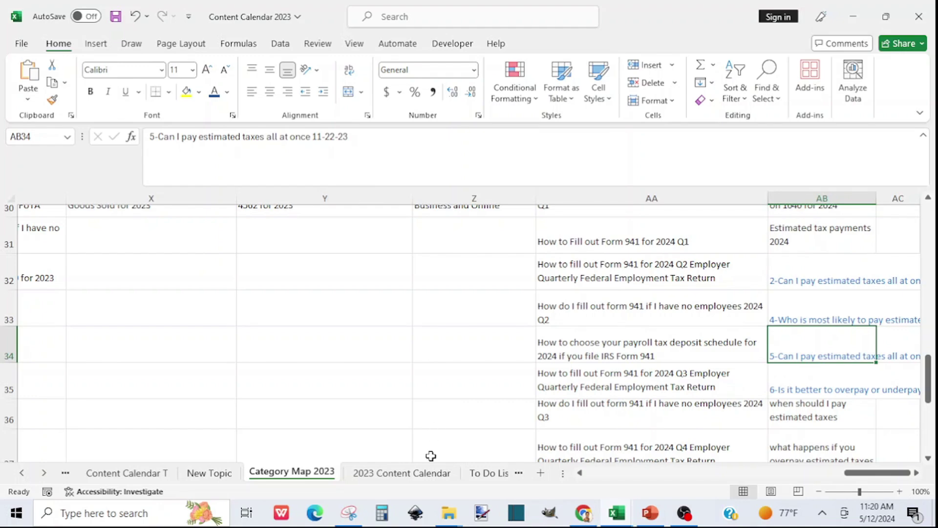
{"action": "left_click", "coordinate": [422, 473]}
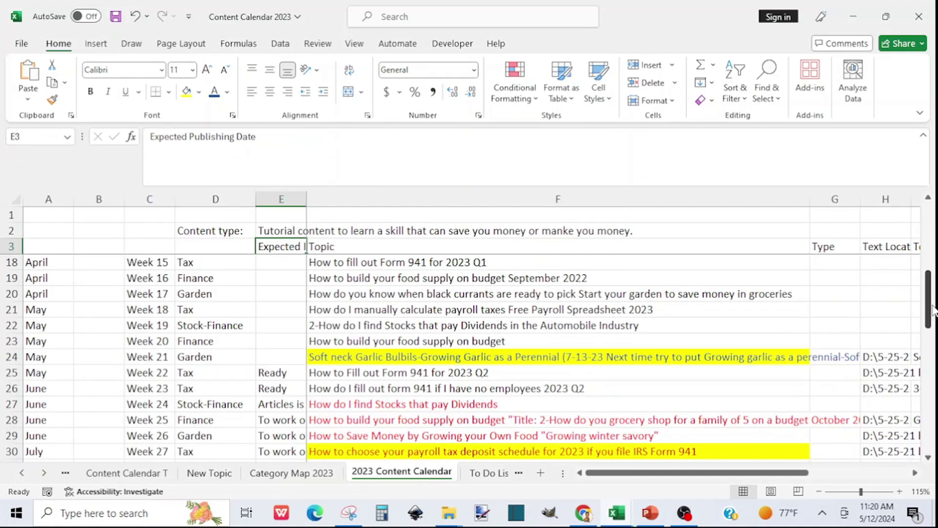
Scroll to August and check weeks 32–34 categories: Stock-Finance, Finance and Garden.
{"action": "left_click_drag", "start_coordinate": [929, 306], "coordinate": [935, 227]}
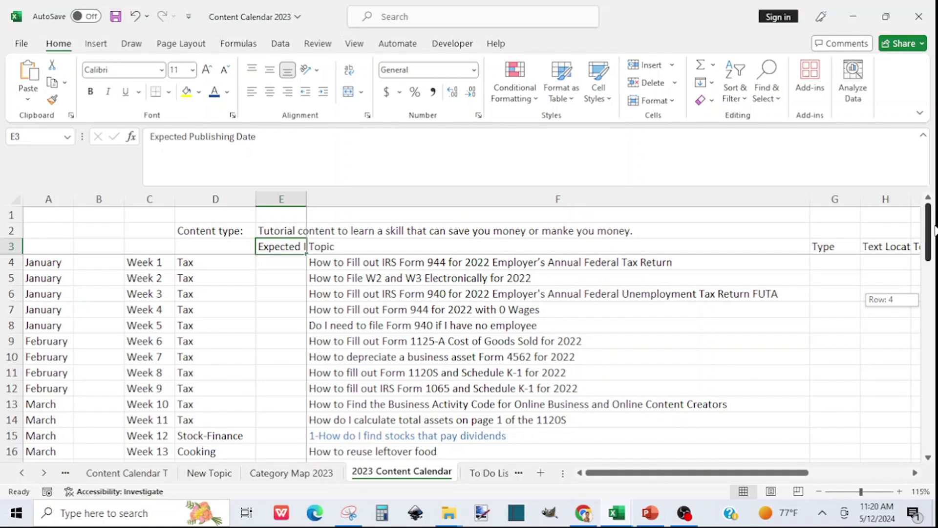
{"action": "left_click_drag", "start_coordinate": [934, 230], "coordinate": [935, 264]}
{"action": "left_click_drag", "start_coordinate": [934, 276], "coordinate": [934, 336]}
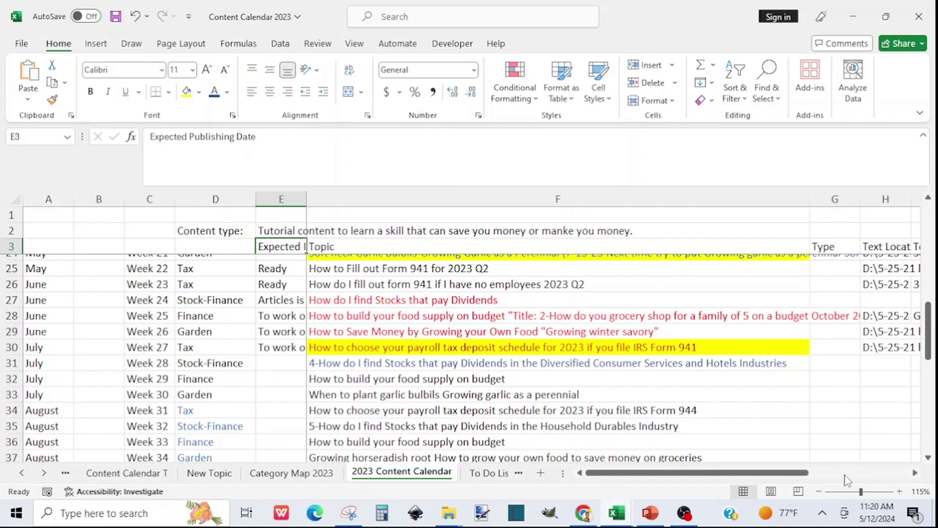
{"action": "left_click", "coordinate": [928, 459]}
{"action": "left_click", "coordinate": [928, 458]}
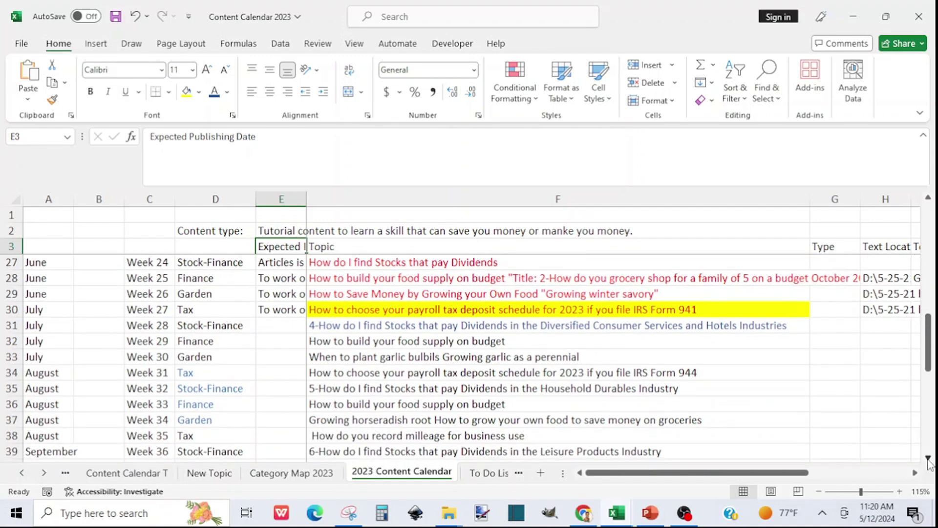
{"action": "left_click", "coordinate": [929, 459]}
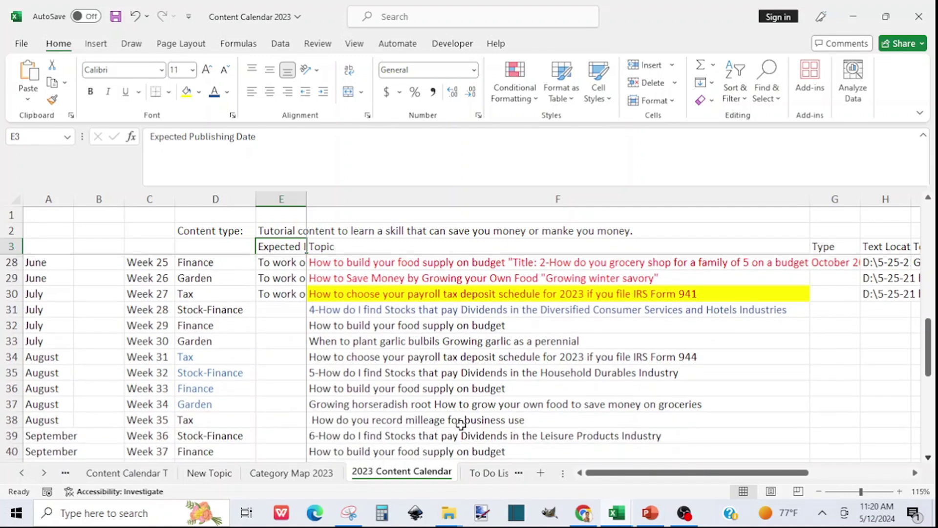
{"action": "left_click", "coordinate": [186, 374]}
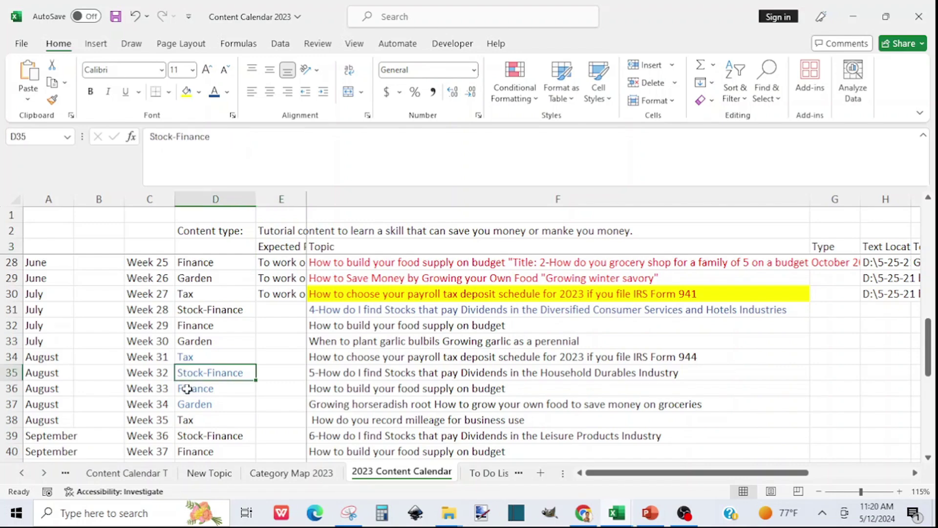
{"action": "left_click", "coordinate": [187, 389]}
{"action": "left_click", "coordinate": [187, 403]}
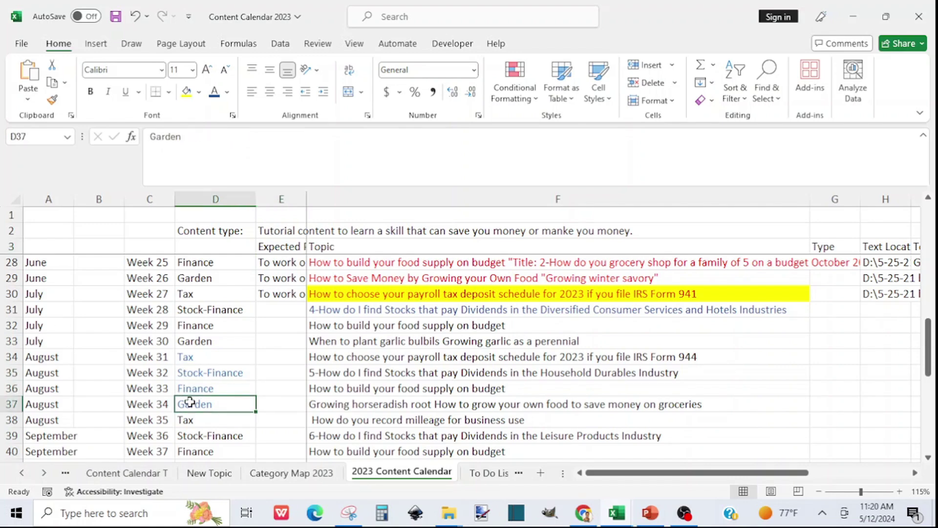
{"action": "left_click", "coordinate": [193, 387]}
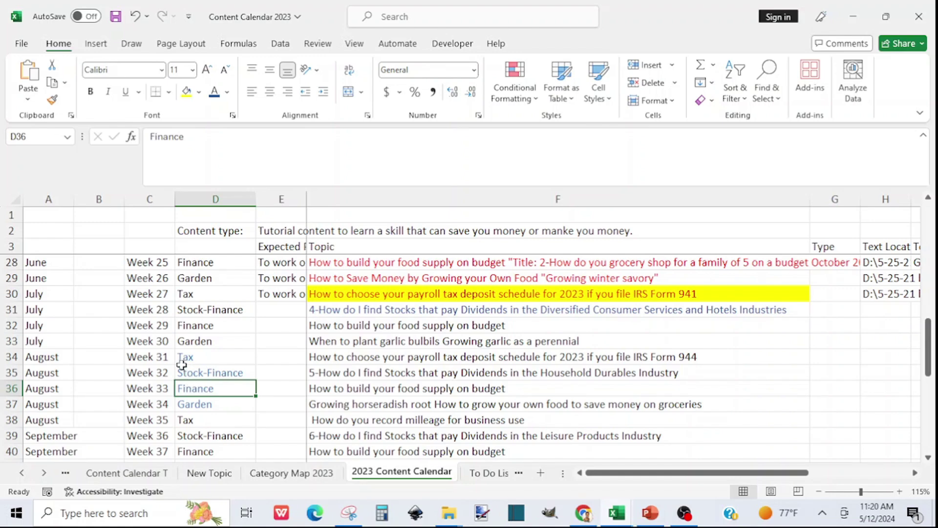
Switch to YouTube Log 2024, compare its 2023 and 2024 sheets, and scroll 2024 to the headers.
{"action": "left_click", "coordinate": [611, 515]}
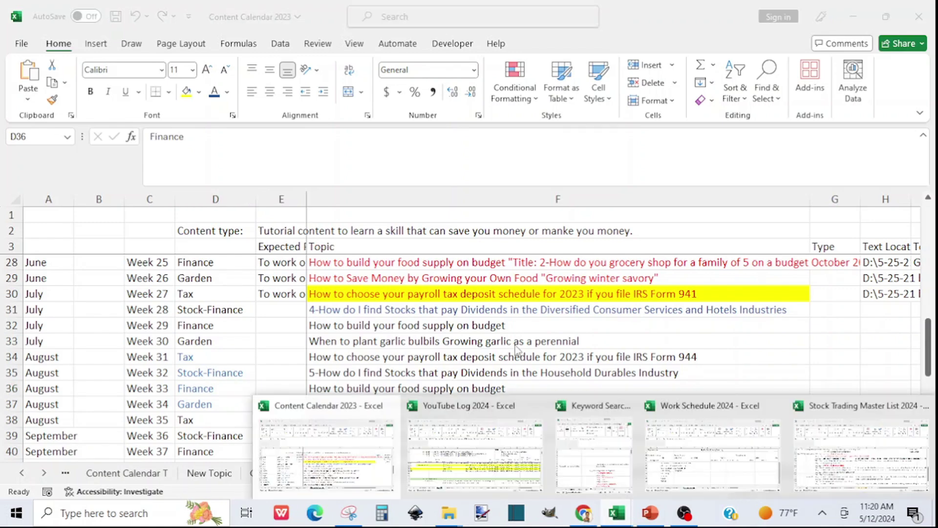
{"action": "left_click", "coordinate": [457, 479]}
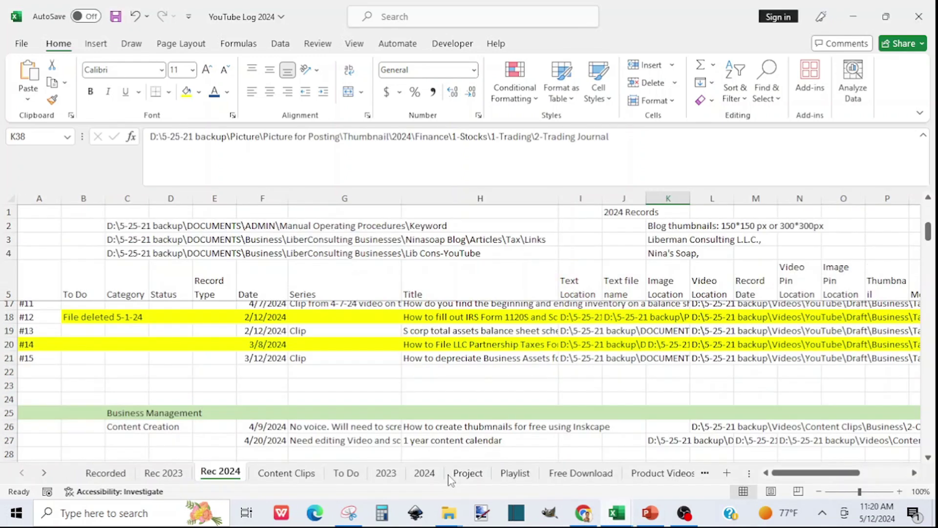
{"action": "left_click", "coordinate": [424, 474]}
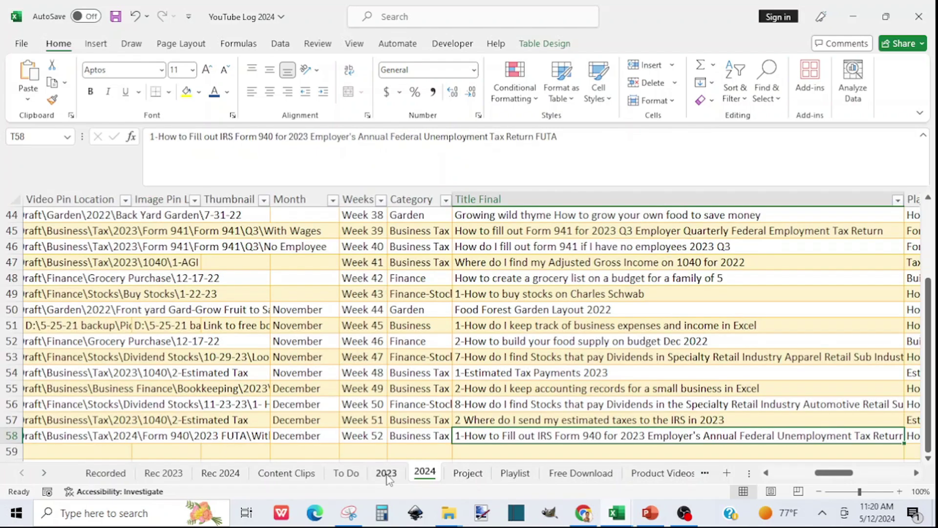
{"action": "left_click", "coordinate": [387, 474]}
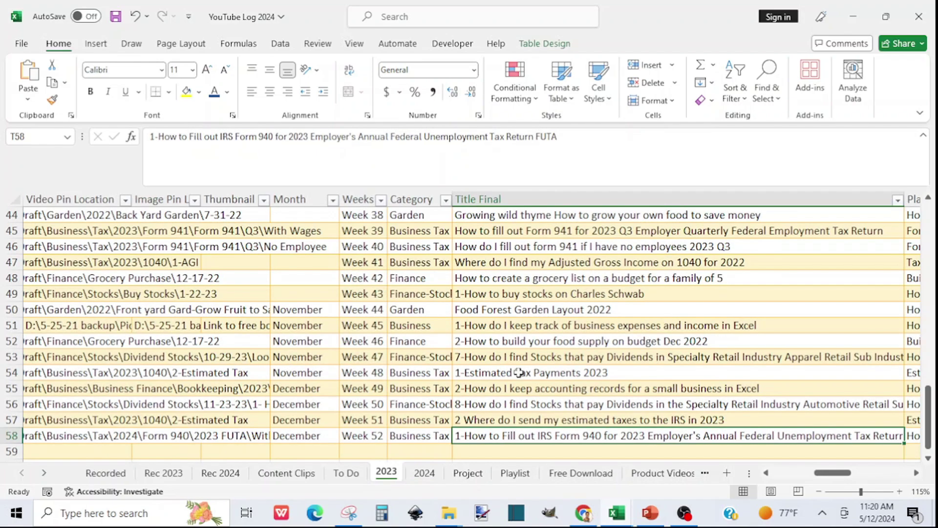
{"action": "left_click", "coordinate": [416, 477]}
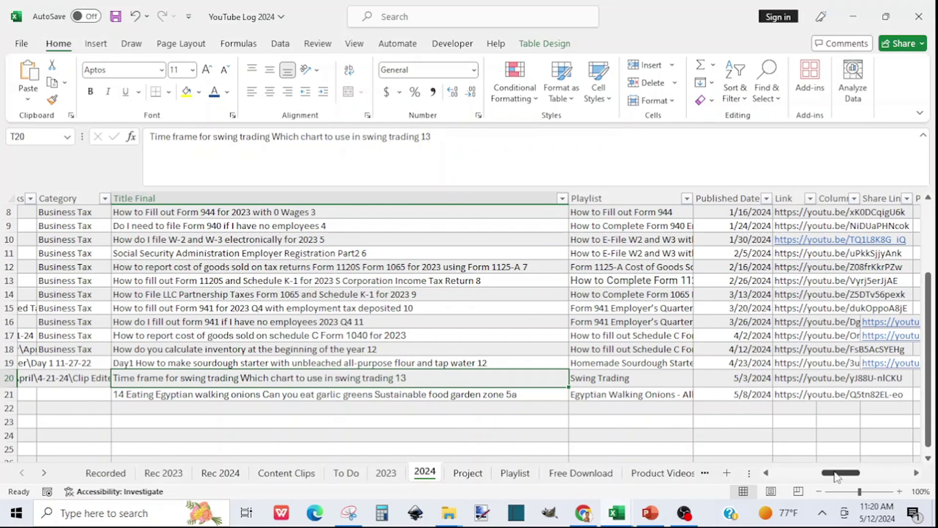
{"action": "mouse_move", "coordinate": [834, 477]}
{"action": "left_mouse_down"}
{"action": "mouse_move", "coordinate": [800, 477]}
{"action": "mouse_move", "coordinate": [821, 477]}
{"action": "left_mouse_up"}
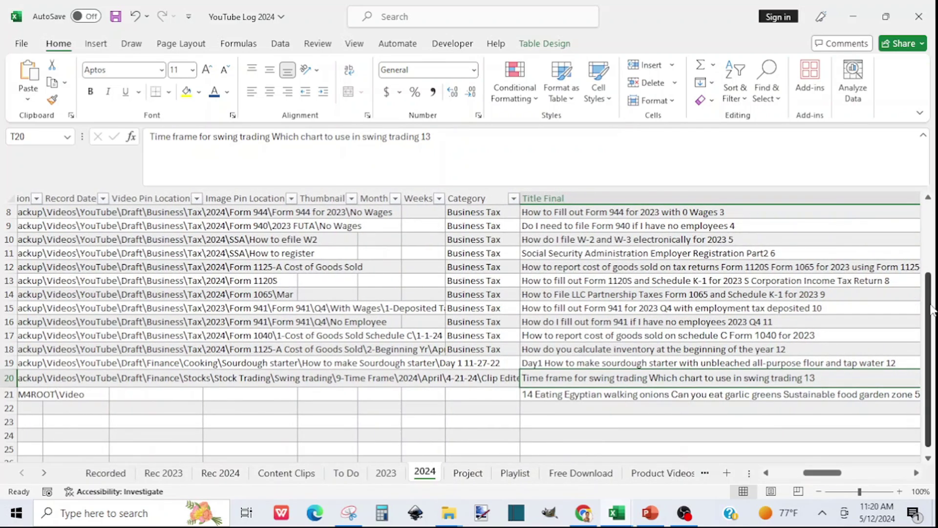
{"action": "left_click_drag", "start_coordinate": [930, 310], "coordinate": [934, 257]}
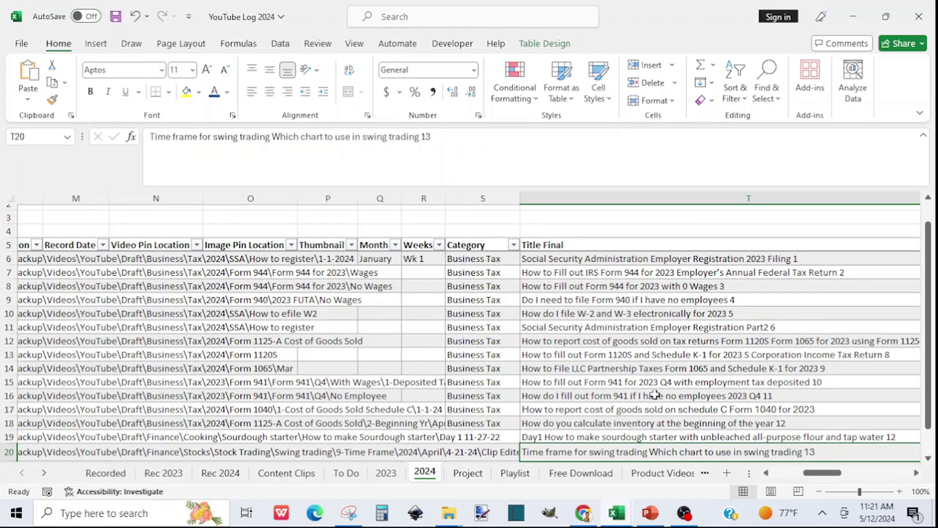
Shorten S6's category from Business Tax to Tax and fill it down to row 18.
{"action": "left_click", "coordinate": [480, 259]}
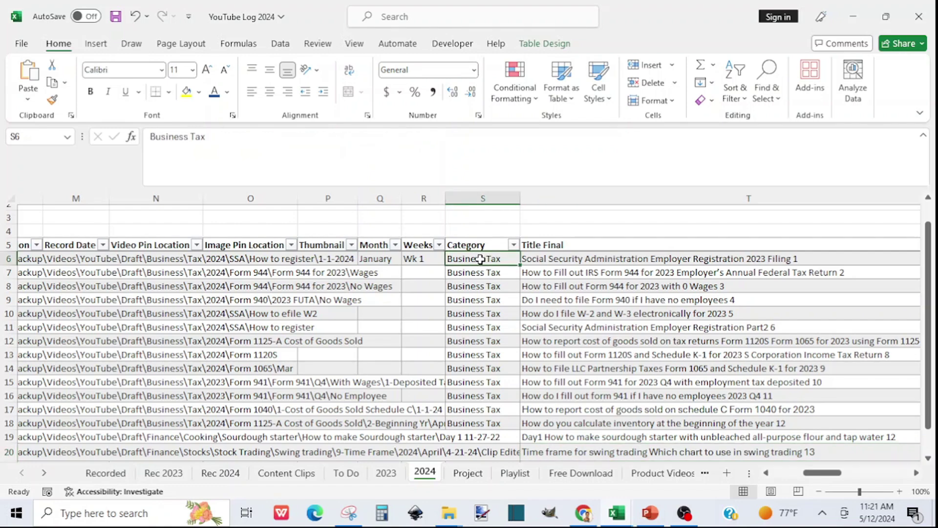
{"action": "left_click", "coordinate": [192, 137]}
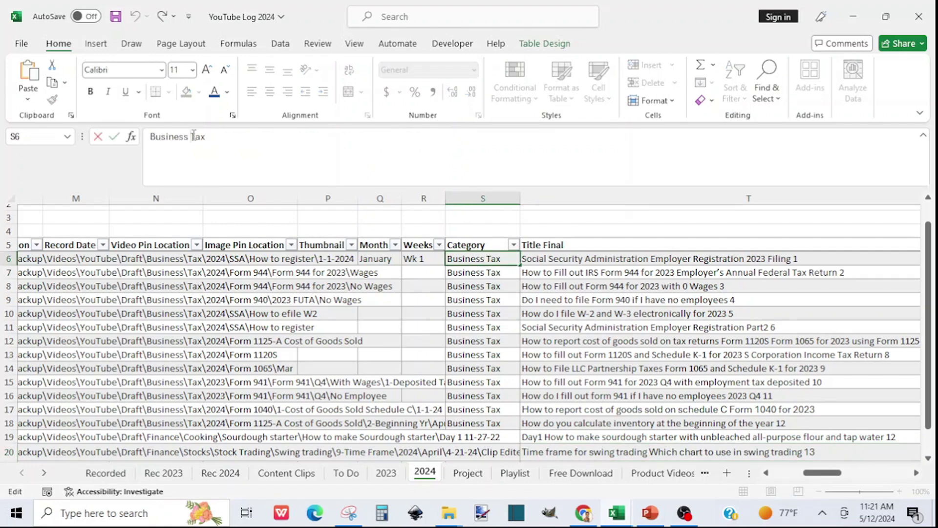
{"action": "key", "text": "BackSpace"}
{"action": "key", "text": "BackSpace"}
{"action": "key", "text": "BackSpace"}
{"action": "key", "text": "BackSpace"}
{"action": "key", "text": "BackSpace"}
{"action": "key", "text": "BackSpace"}
{"action": "key", "text": "BackSpace"}
{"action": "key", "text": "BackSpace"}
{"action": "key", "text": "BackSpace"}
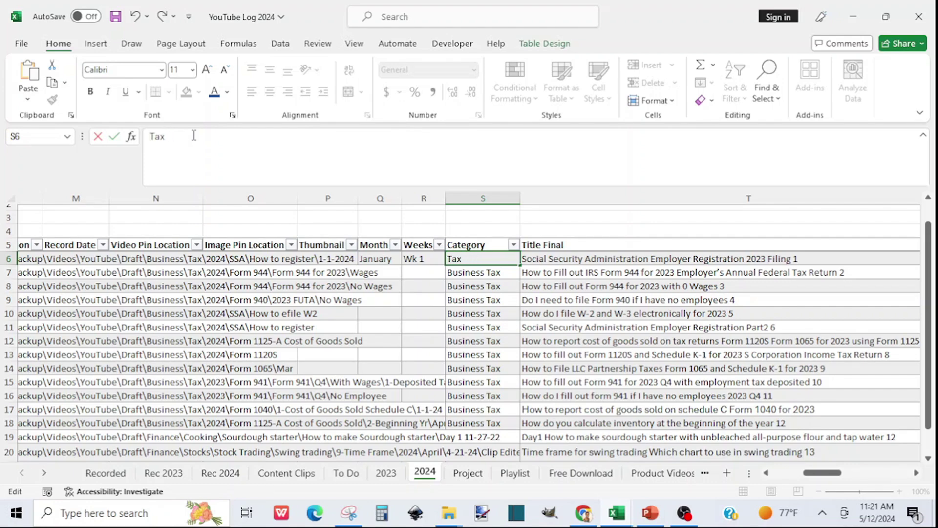
{"action": "left_click", "coordinate": [449, 301]}
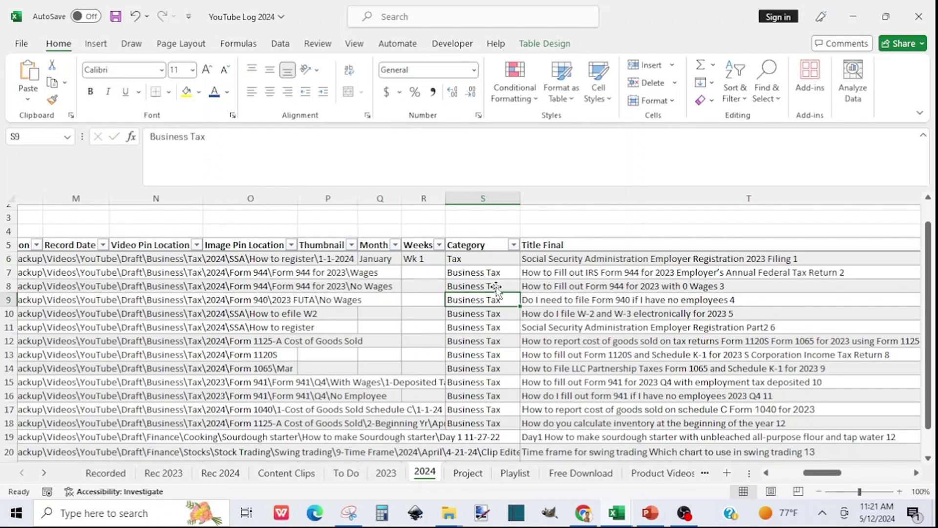
{"action": "left_click", "coordinate": [504, 259]}
{"action": "left_click_drag", "start_coordinate": [521, 267], "coordinate": [511, 428]}
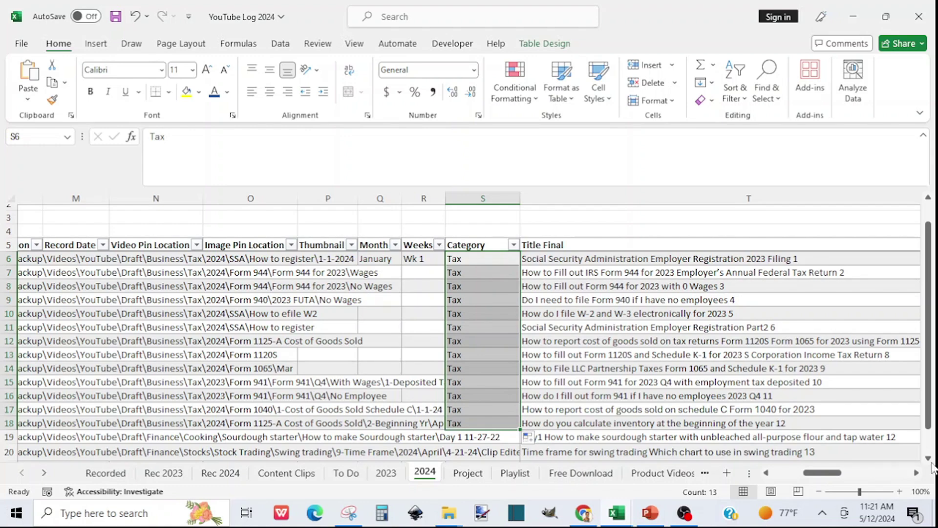
Categorize the sourdough row 19 as Cooking, row 20 as Stock-Finance and row 21 as Garden.
{"action": "scroll", "coordinate": [931, 462], "scroll_direction": "down", "scroll_amount": 3}
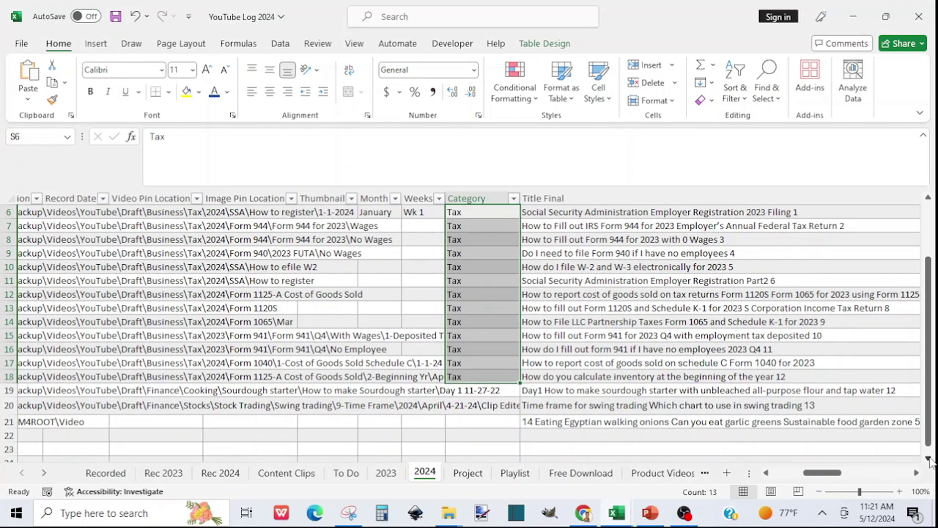
{"action": "left_click", "coordinate": [476, 389]}
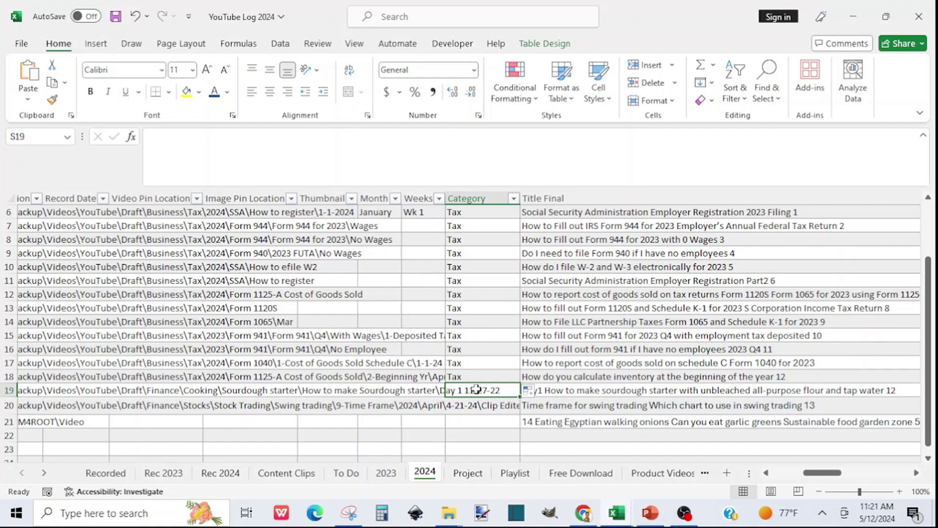
{"action": "type", "text": "Cooking"}
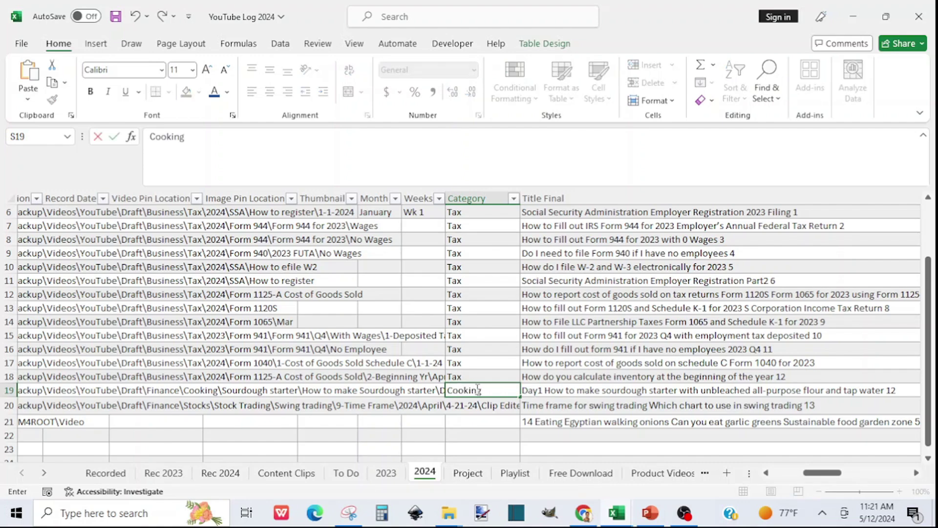
{"action": "key", "text": "Return"}
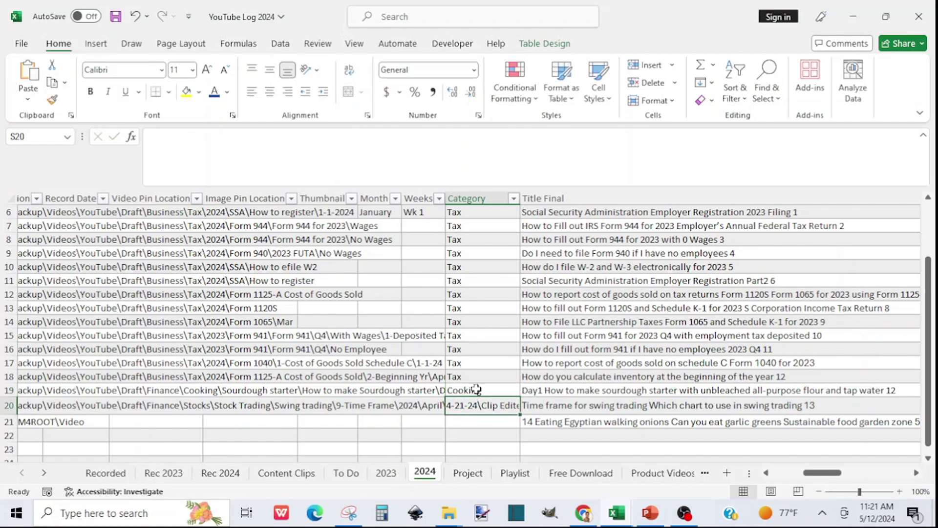
{"action": "type", "text": "Stock-Finance"}
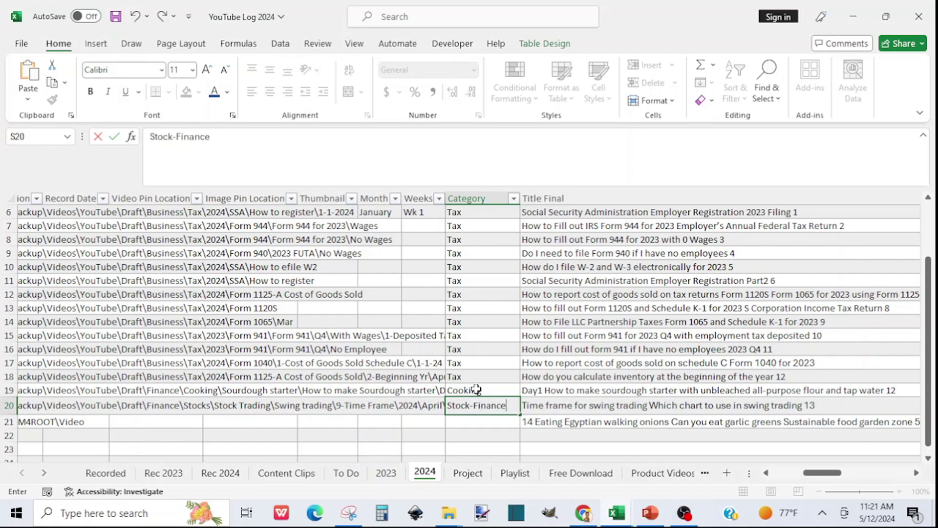
{"action": "key", "text": "Return"}
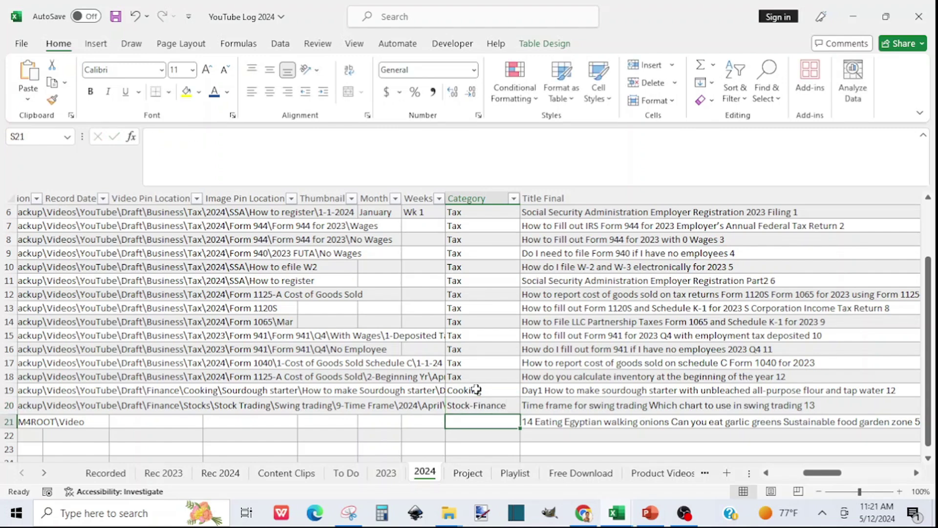
{"action": "type", "text": "Garden"}
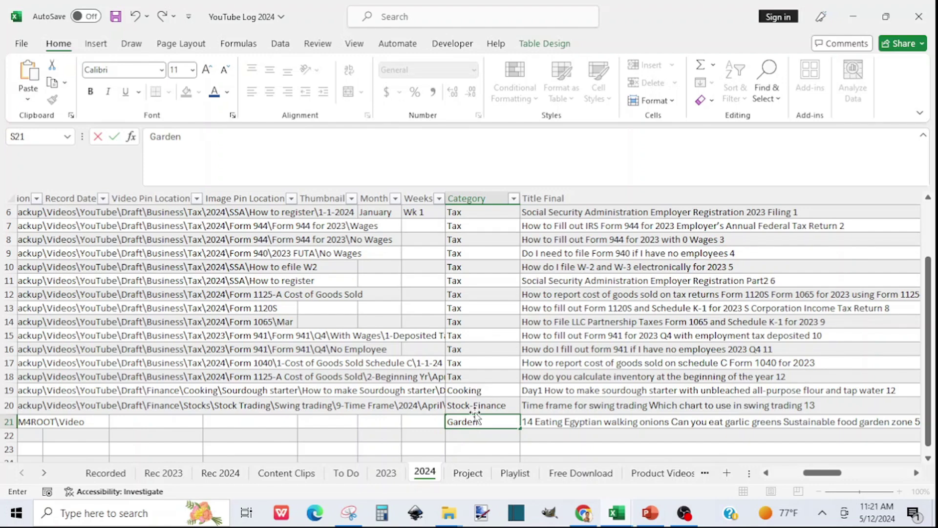
{"action": "left_click", "coordinate": [540, 437]}
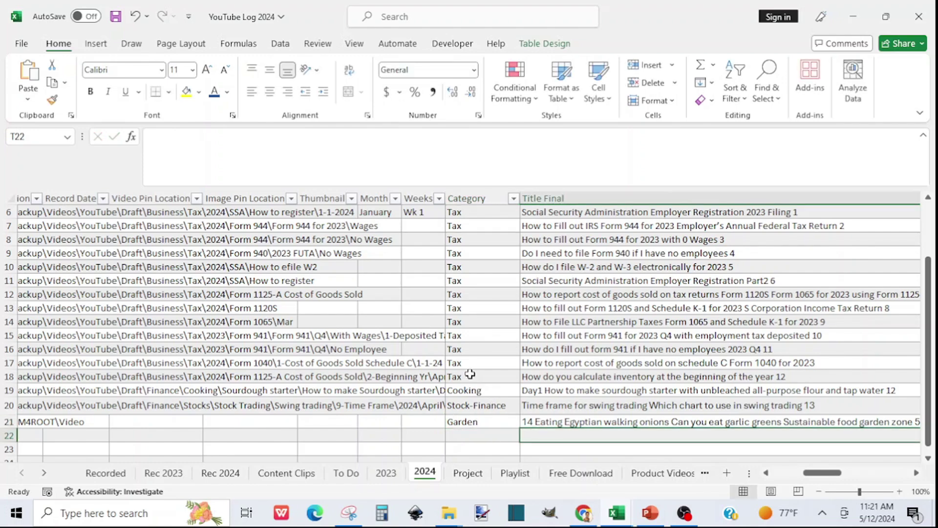
{"action": "left_click_drag", "start_coordinate": [467, 375], "coordinate": [467, 419]}
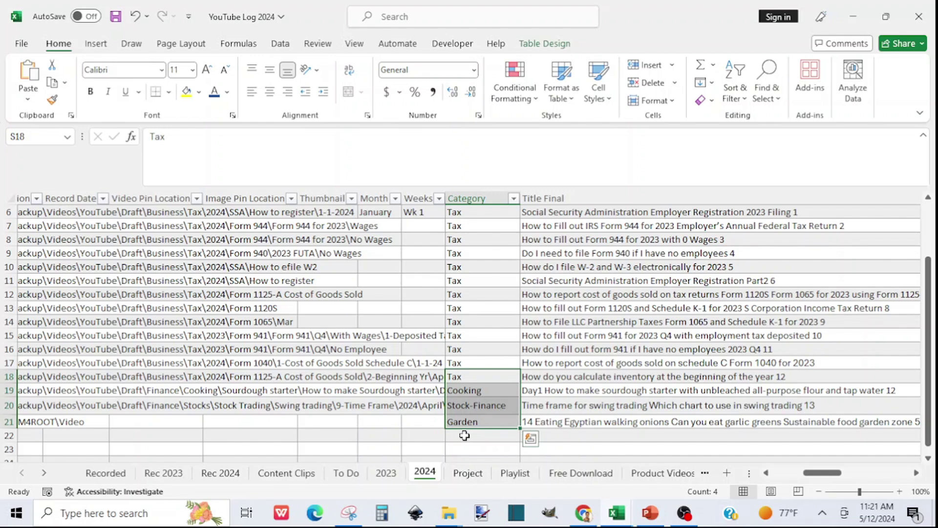
Look over YouTube Log 2024's Rec 2023 sheet, then switch to the Content Calendar 2023 workbook.
{"action": "left_click", "coordinate": [465, 436]}
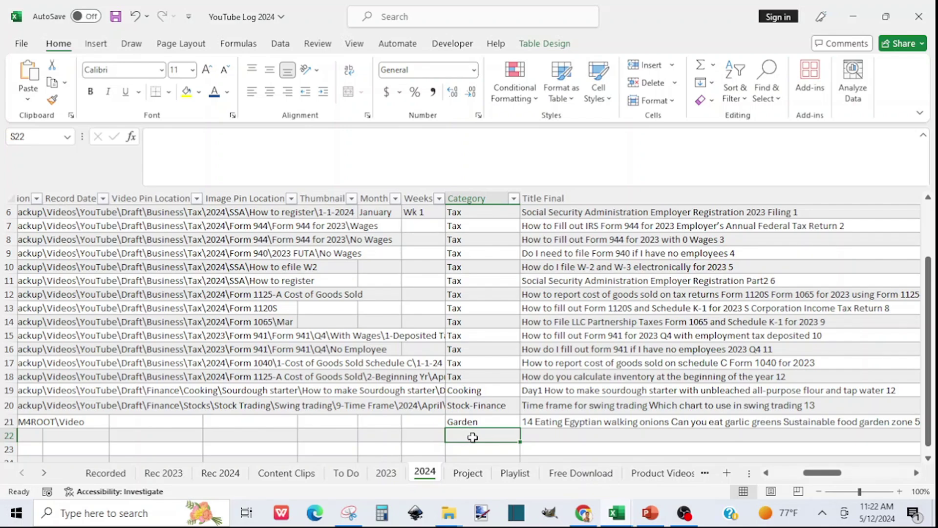
{"action": "left_click", "coordinate": [616, 517]}
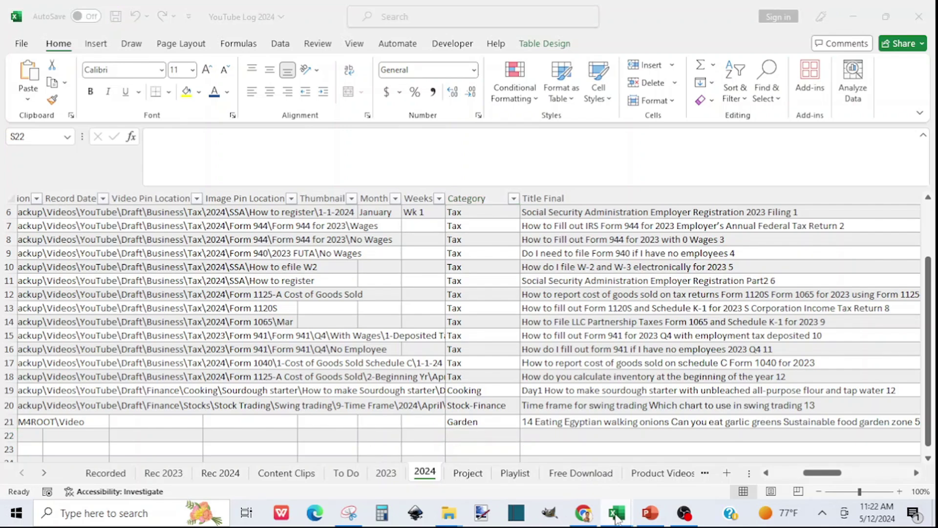
{"action": "left_click", "coordinate": [161, 479]}
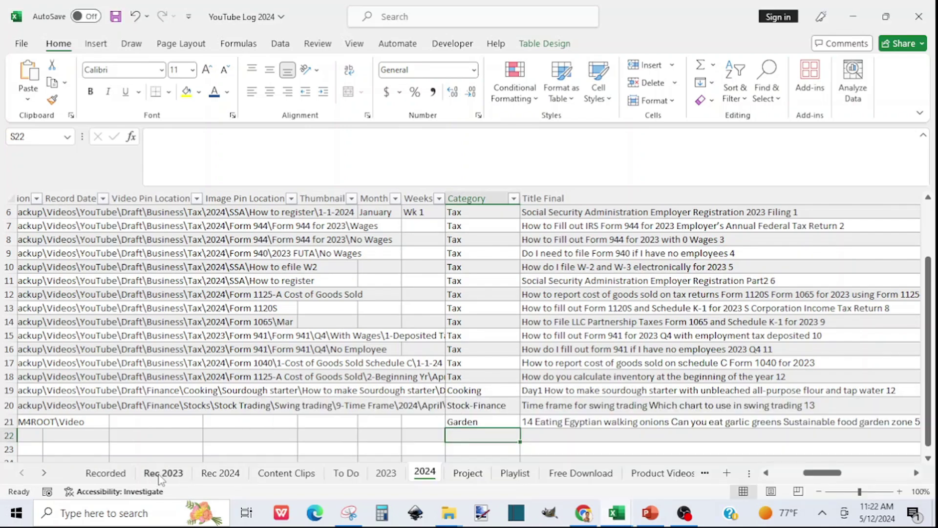
{"action": "left_click", "coordinate": [162, 474]}
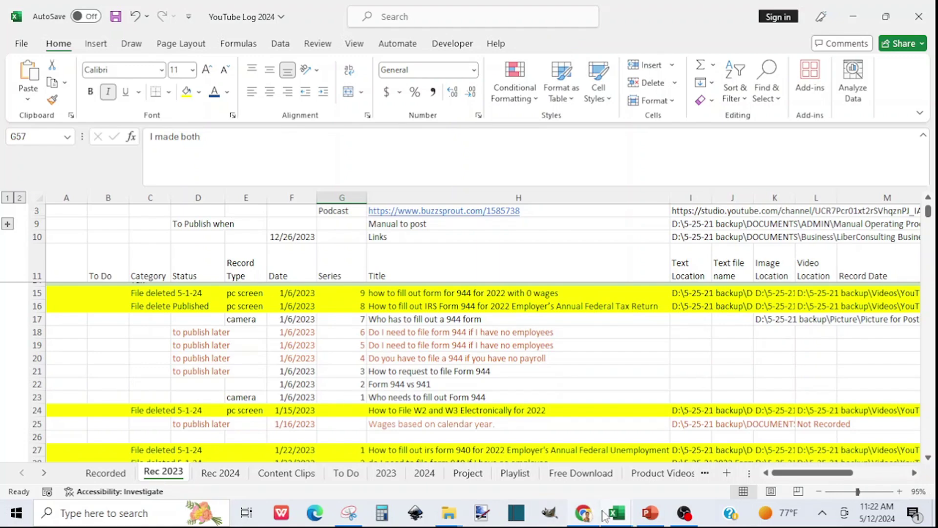
{"action": "mouse_move", "coordinate": [613, 514]}
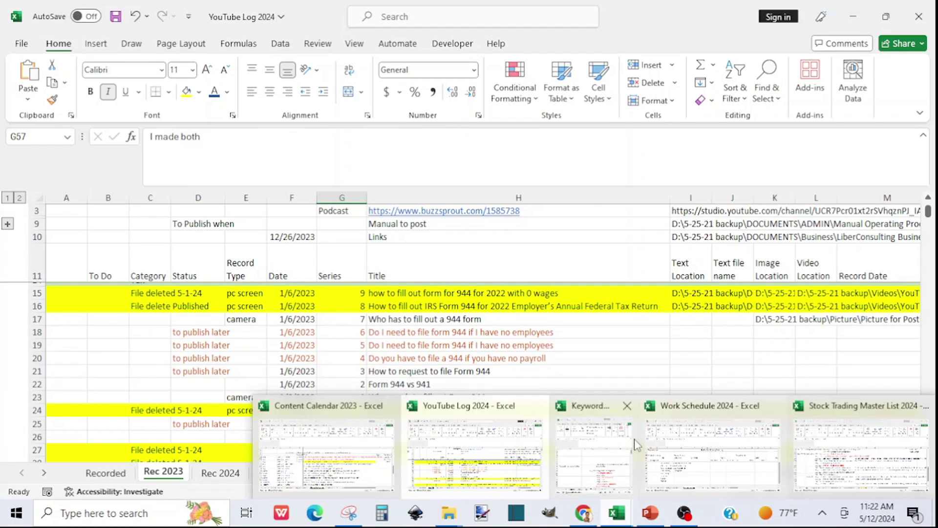
{"action": "left_click", "coordinate": [338, 472]}
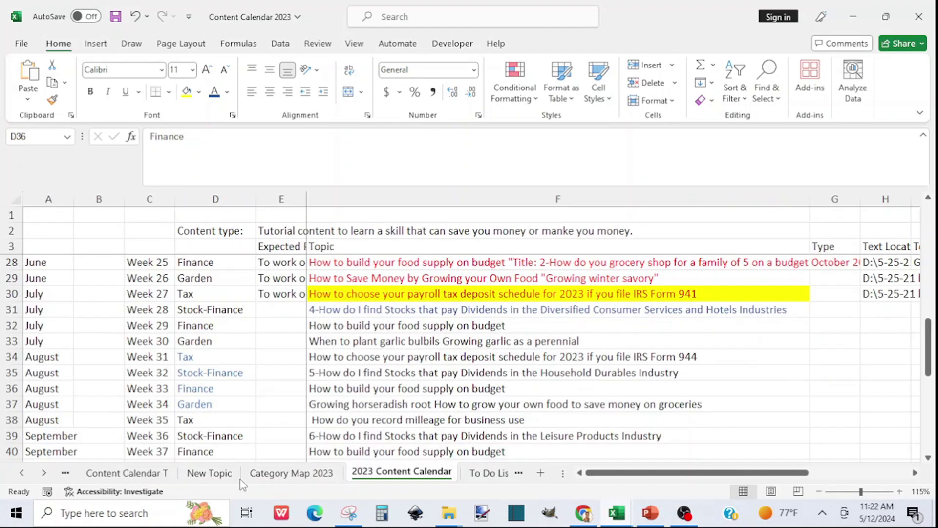
On Category Map 2023, scroll to column Q and select the Part 2 raw material inventory title.
{"action": "left_click", "coordinate": [301, 474]}
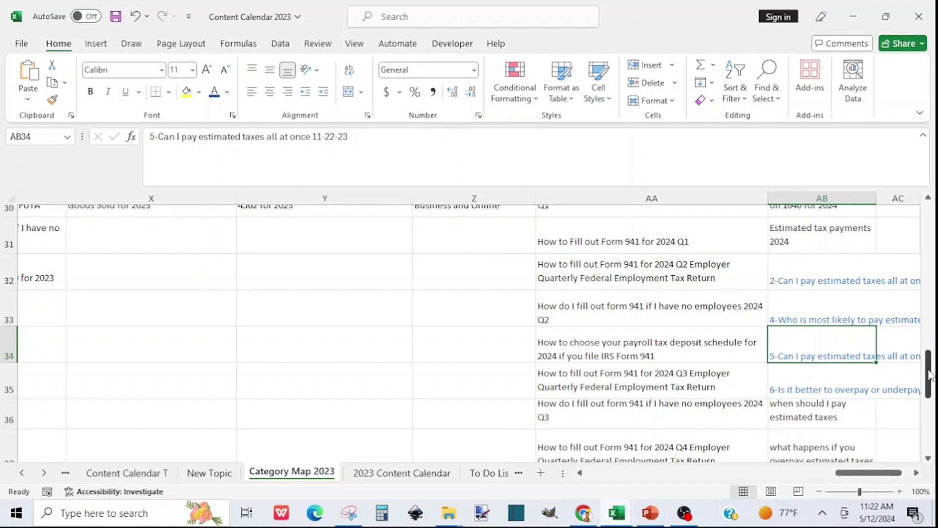
{"action": "left_click_drag", "start_coordinate": [930, 374], "coordinate": [930, 361]}
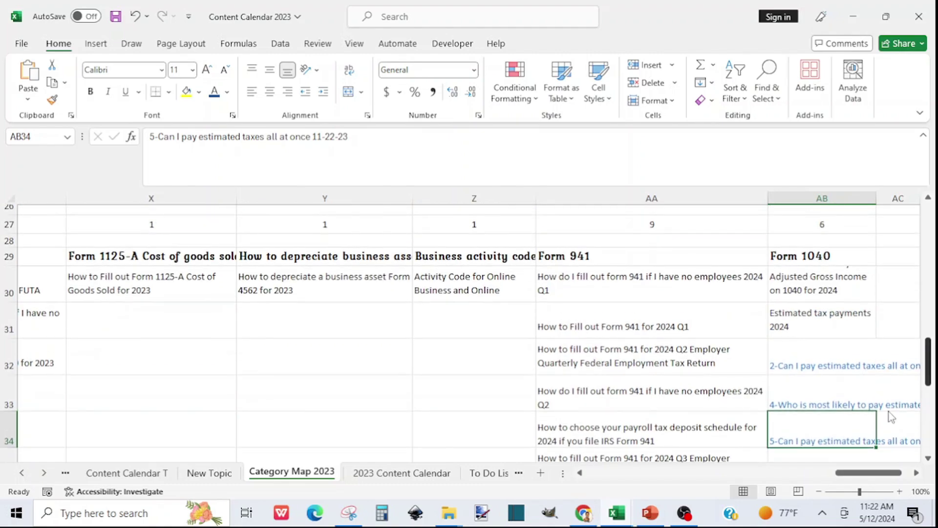
{"action": "left_click_drag", "start_coordinate": [842, 476], "coordinate": [752, 494]}
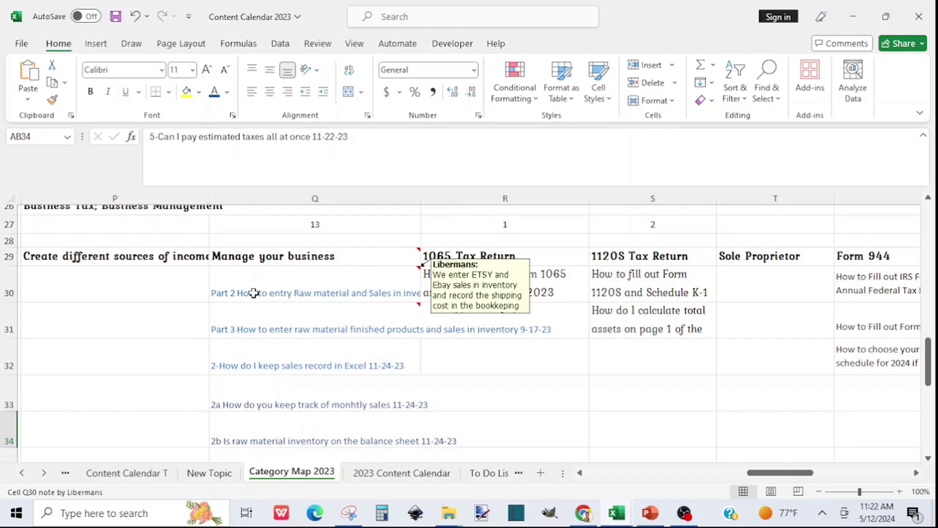
{"action": "left_click", "coordinate": [258, 296]}
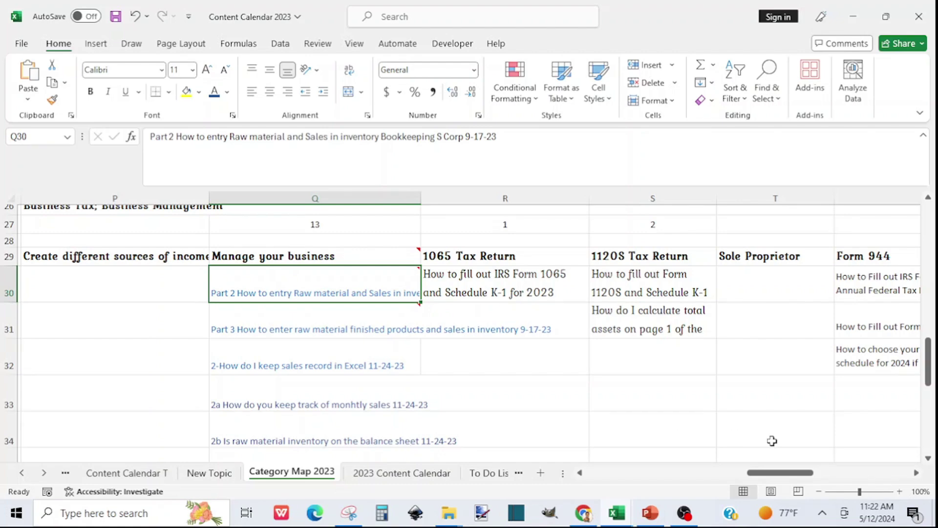
{"action": "left_click", "coordinate": [928, 458]}
{"action": "left_click", "coordinate": [928, 459]}
{"action": "left_click", "coordinate": [928, 459]}
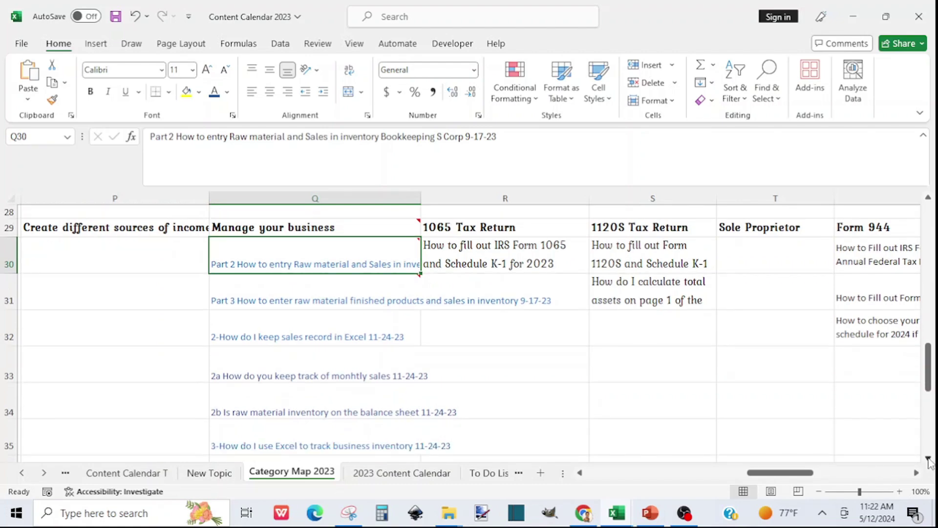
{"action": "left_click", "coordinate": [928, 458]}
{"action": "left_click", "coordinate": [928, 458]}
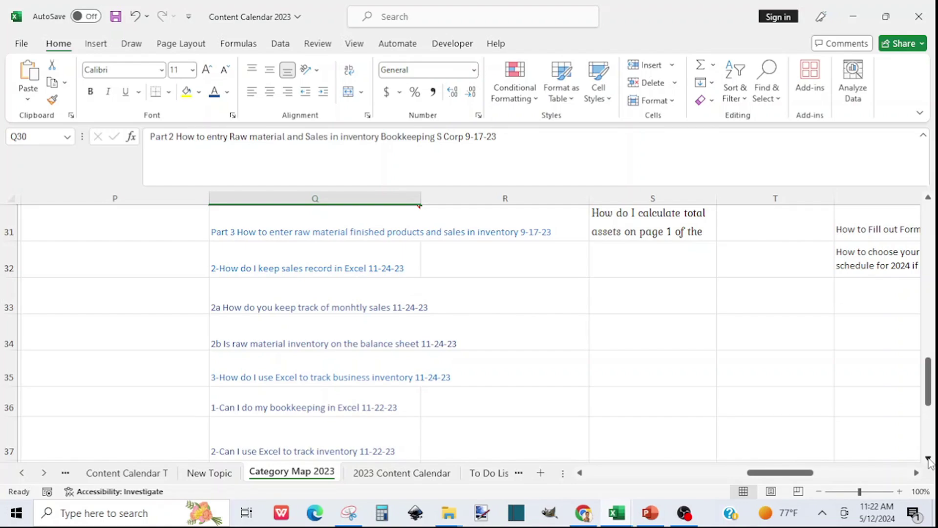
{"action": "scroll", "coordinate": [928, 458], "scroll_direction": "down", "scroll_amount": 3}
Back in YouTube Log 2024, scroll Rec 2023 down and select the Part 3 raw material inventory title.
{"action": "mouse_move", "coordinate": [617, 515]}
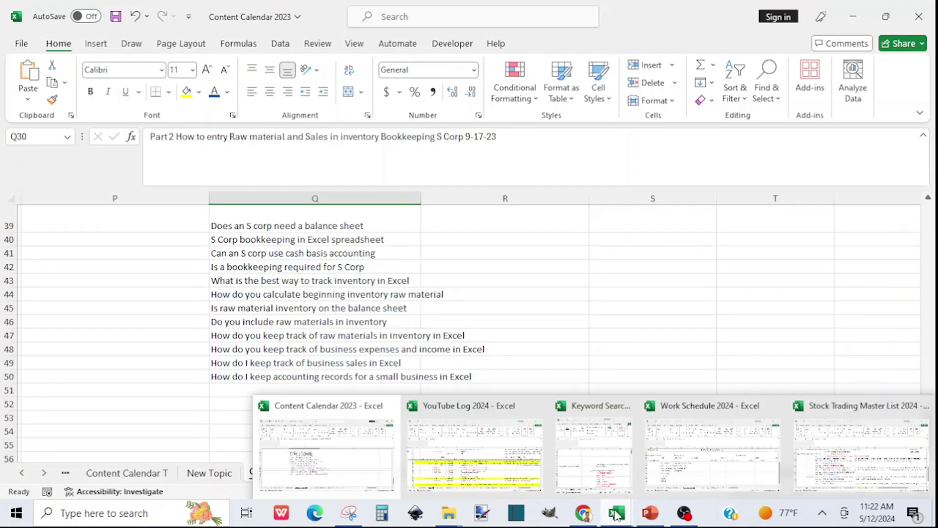
{"action": "left_click", "coordinate": [481, 483]}
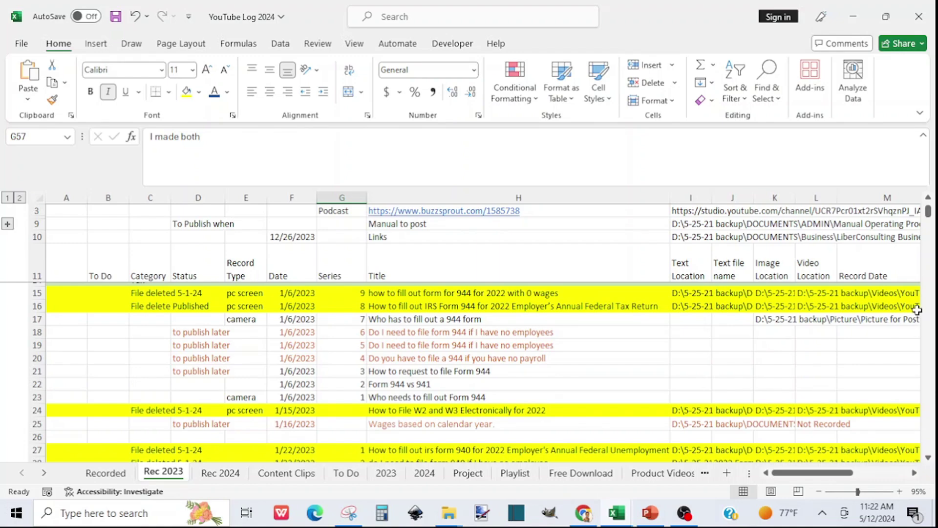
{"action": "left_click_drag", "start_coordinate": [929, 212], "coordinate": [914, 275]}
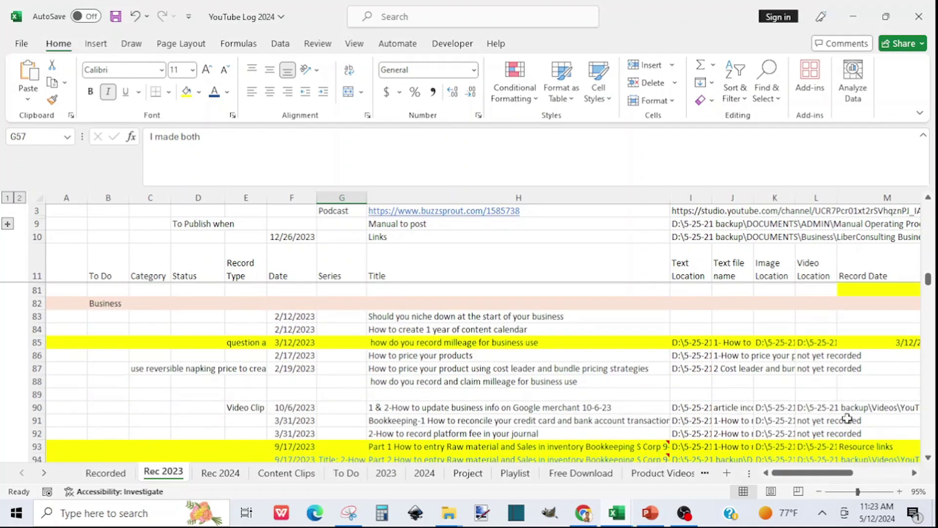
{"action": "left_click", "coordinate": [929, 457]}
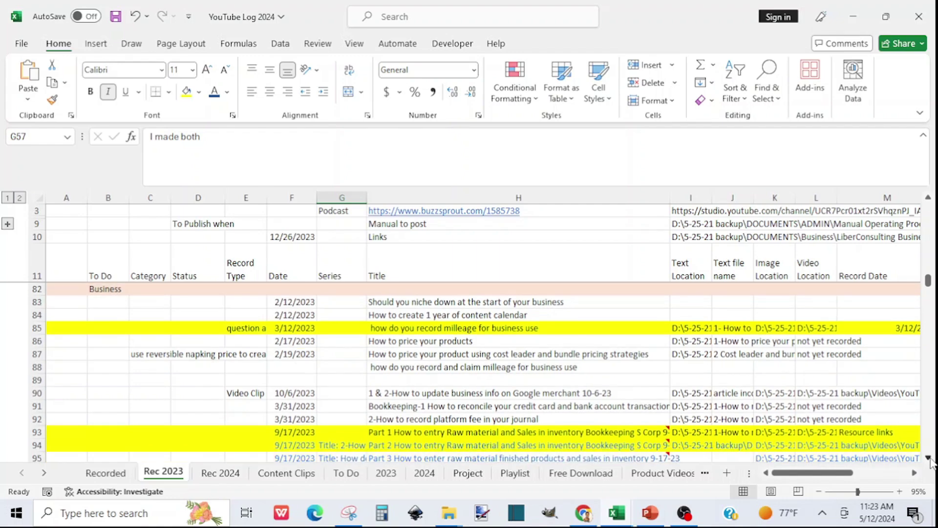
{"action": "left_click", "coordinate": [928, 458]}
{"action": "left_click", "coordinate": [928, 458]}
{"action": "left_click", "coordinate": [928, 458]}
{"action": "left_click", "coordinate": [928, 458]}
{"action": "left_click", "coordinate": [928, 458]}
{"action": "left_click", "coordinate": [928, 458]}
{"action": "left_click", "coordinate": [928, 457]}
{"action": "left_click", "coordinate": [928, 457]}
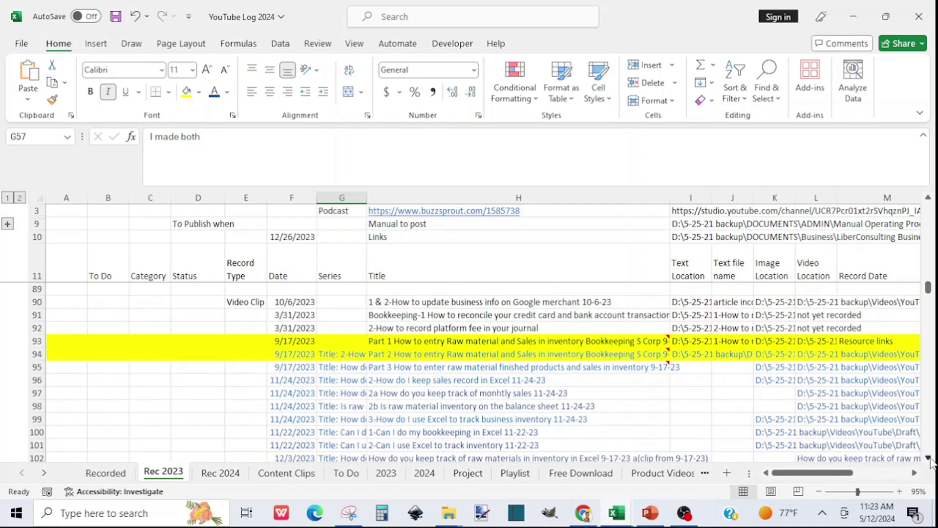
{"action": "left_click", "coordinate": [928, 458]}
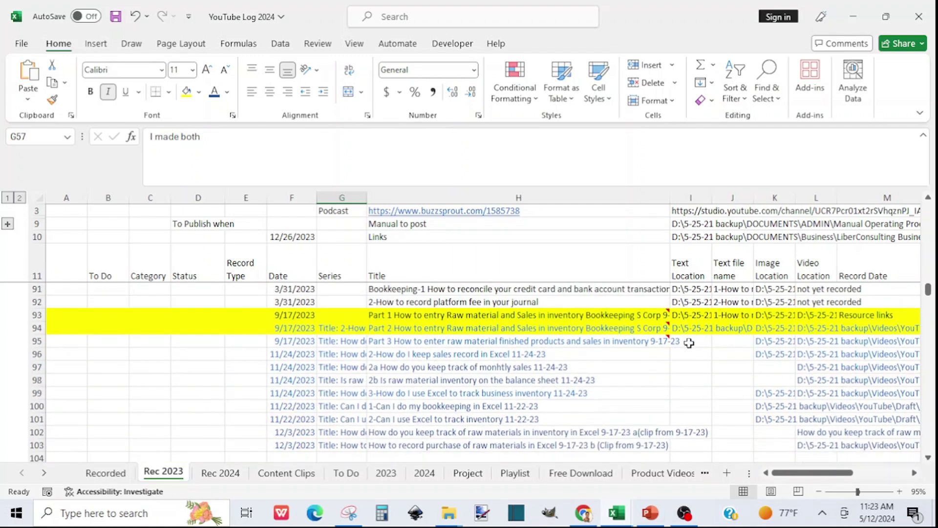
{"action": "left_click", "coordinate": [683, 270]}
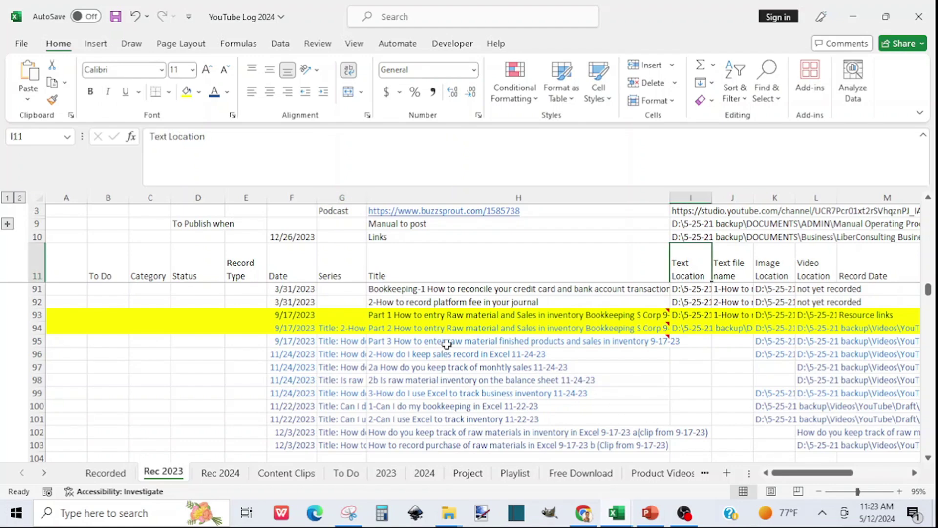
{"action": "mouse_move", "coordinate": [392, 344]}
{"action": "left_click", "coordinate": [398, 346]}
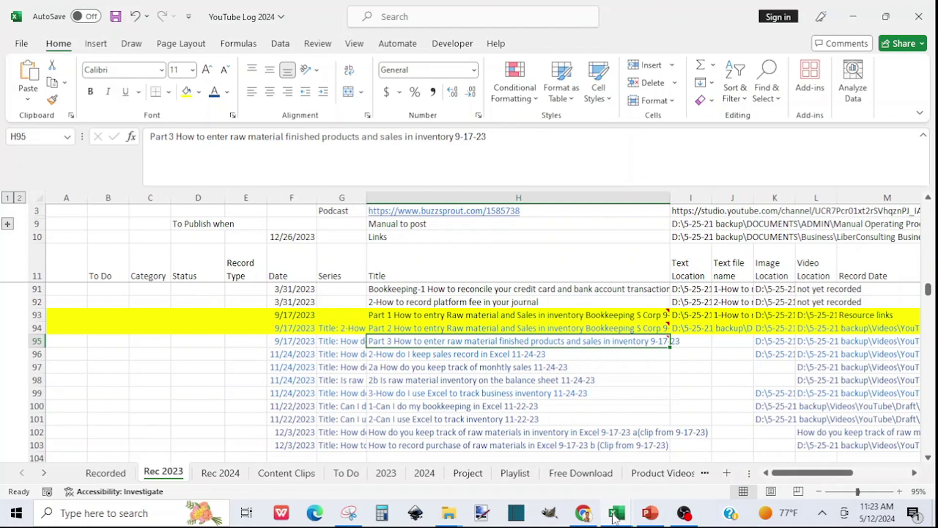
In Keyword Search, step through the Finances, 1040 and Garden sheets to Business Magmt.
{"action": "mouse_move", "coordinate": [623, 512]}
{"action": "left_click", "coordinate": [594, 460]}
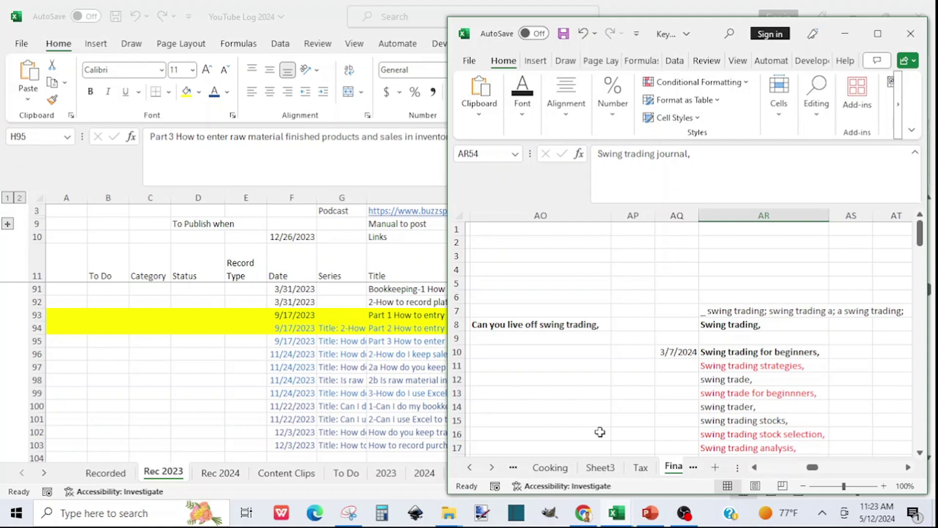
{"action": "left_click", "coordinate": [694, 469]}
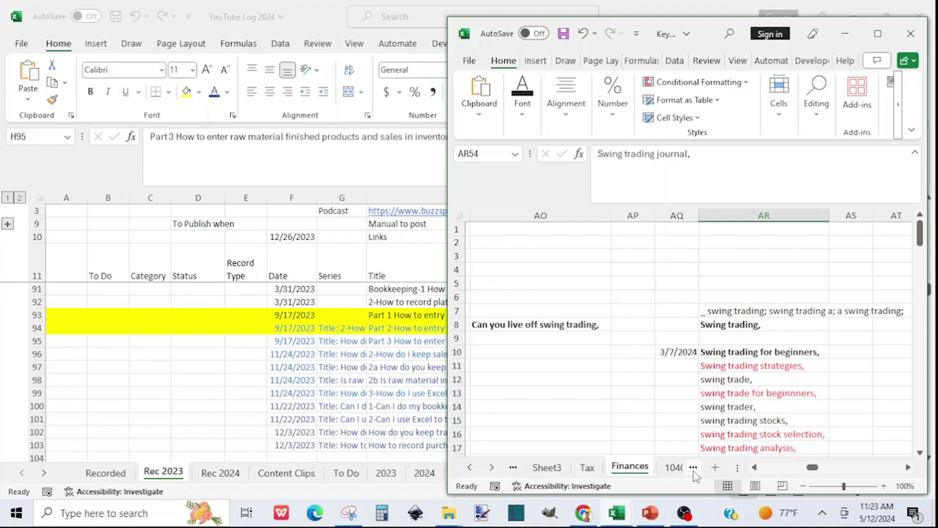
{"action": "left_click", "coordinate": [693, 469]}
{"action": "left_click", "coordinate": [693, 469]}
{"action": "left_click", "coordinate": [694, 469]}
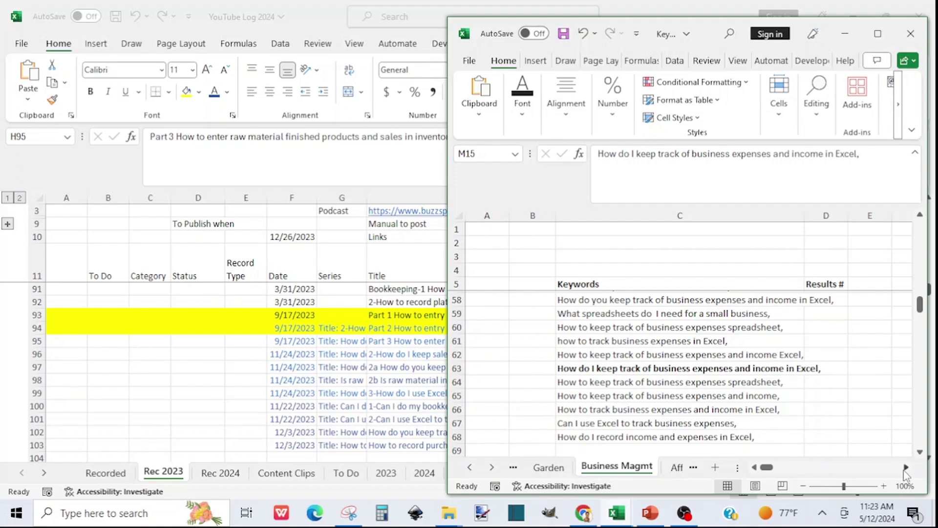
Check the raw material purchase and manufacturing inventory keywords in P60:P61, then return to YouTube Log 2024.
{"action": "left_click", "coordinate": [906, 467]}
{"action": "left_click_drag", "start_coordinate": [905, 467], "coordinate": [905, 467]}
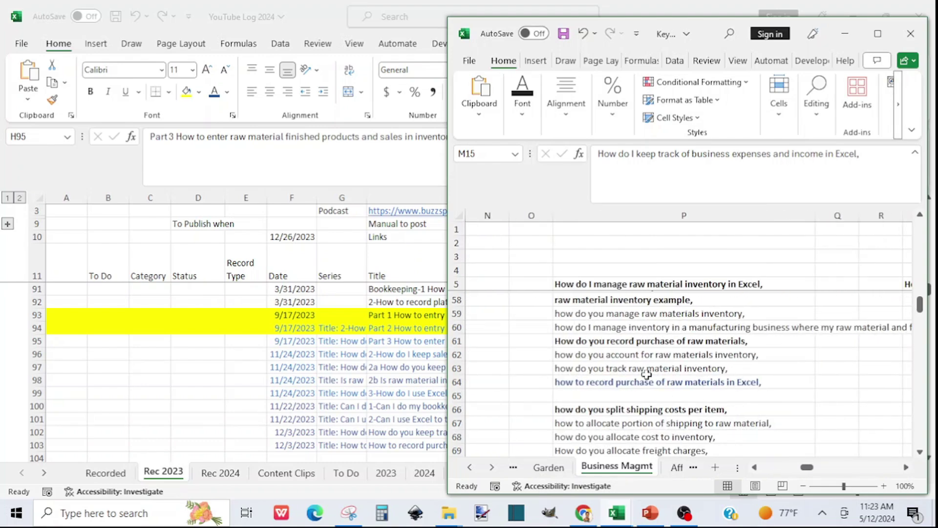
{"action": "left_click", "coordinate": [573, 341]}
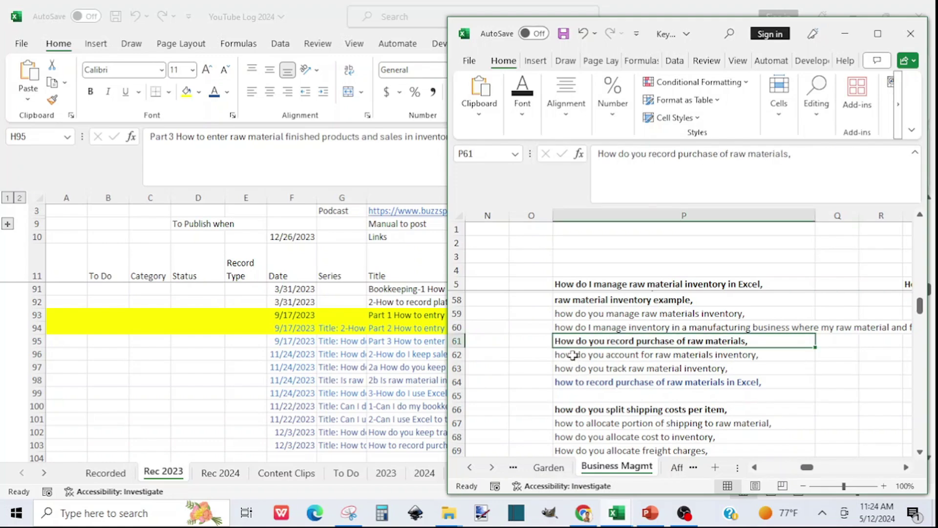
{"action": "left_click", "coordinate": [569, 325]}
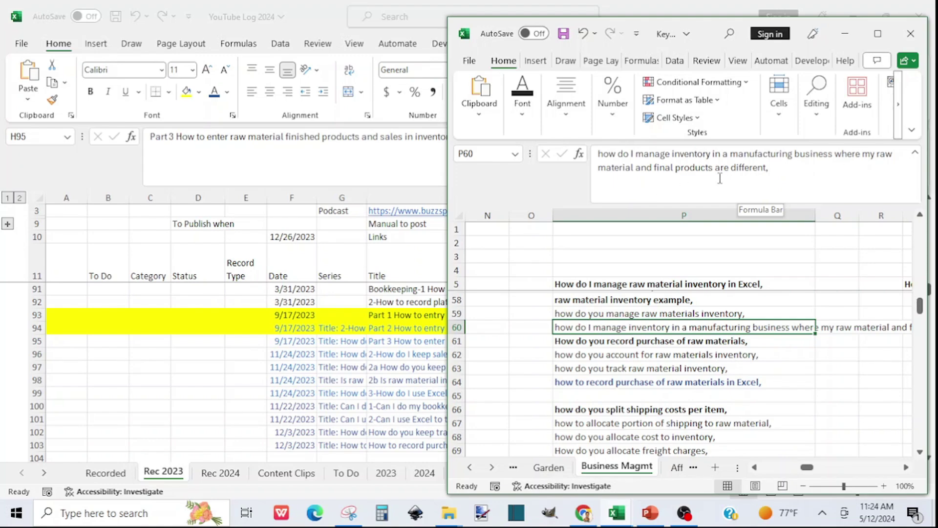
{"action": "left_click", "coordinate": [299, 165]}
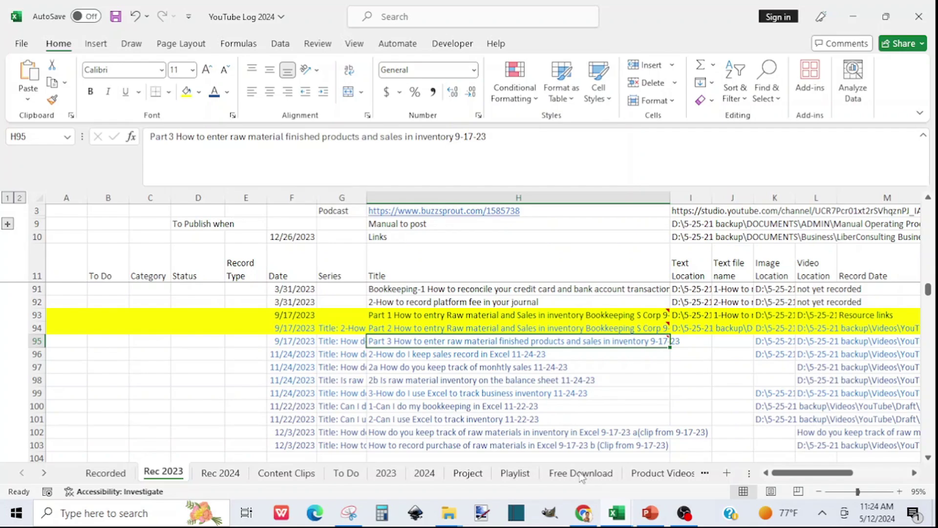
In the Keyword Search workbook, copy 'How do I do inventory for small business' from P49.
{"action": "left_click", "coordinate": [618, 514]}
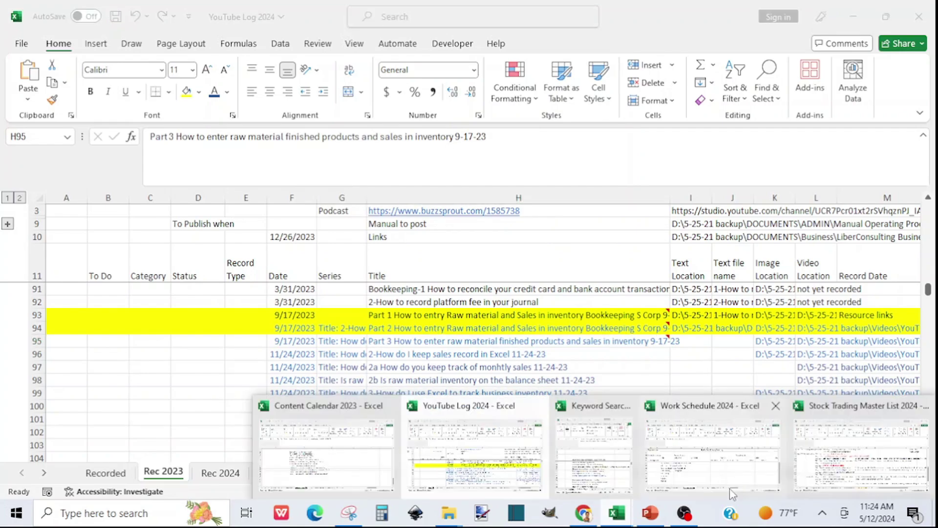
{"action": "left_click", "coordinate": [567, 474]}
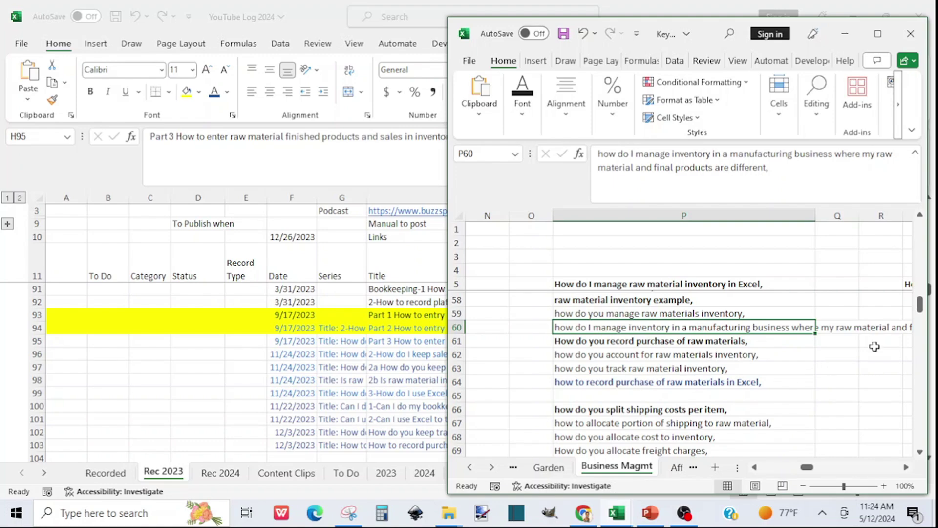
{"action": "left_click", "coordinate": [919, 215]}
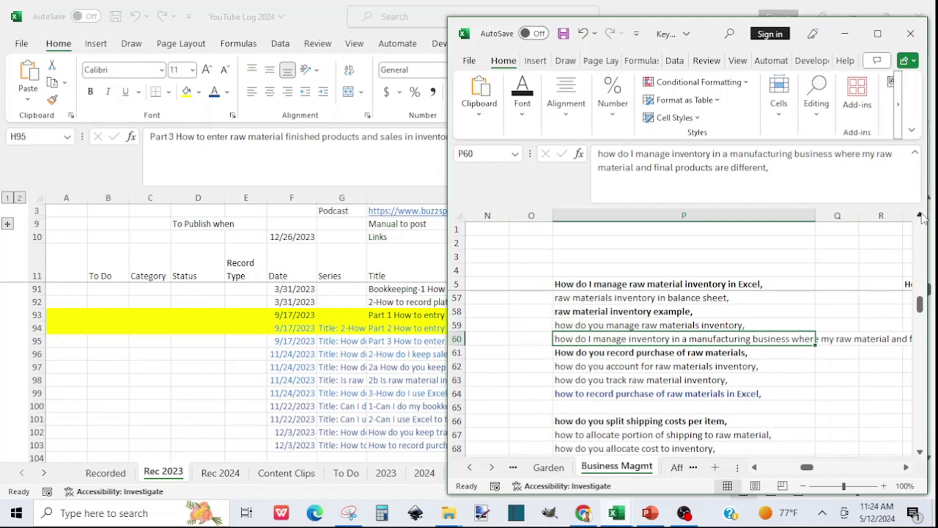
{"action": "left_click", "coordinate": [919, 215]}
{"action": "left_click", "coordinate": [920, 215]}
{"action": "left_click", "coordinate": [919, 214]}
{"action": "left_click", "coordinate": [920, 214]}
{"action": "left_click", "coordinate": [920, 214]}
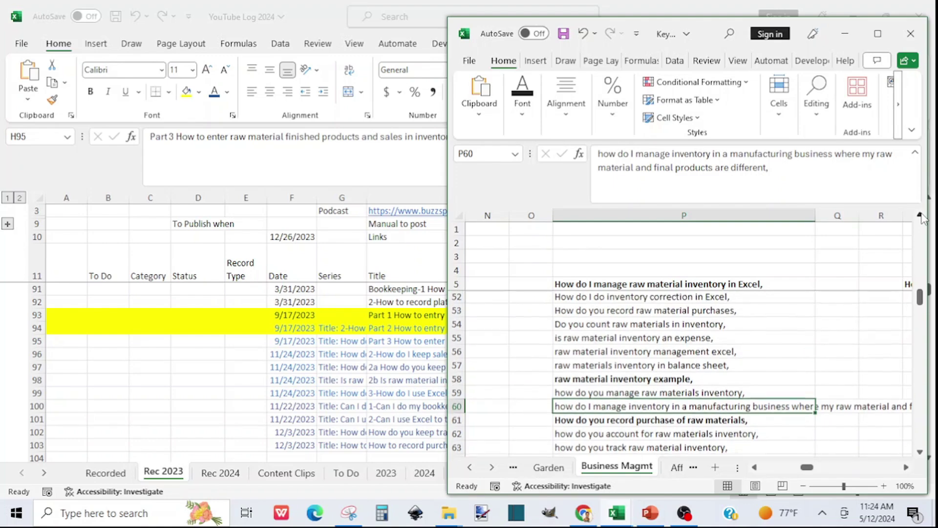
{"action": "left_click", "coordinate": [920, 215]}
{"action": "left_click", "coordinate": [919, 214]}
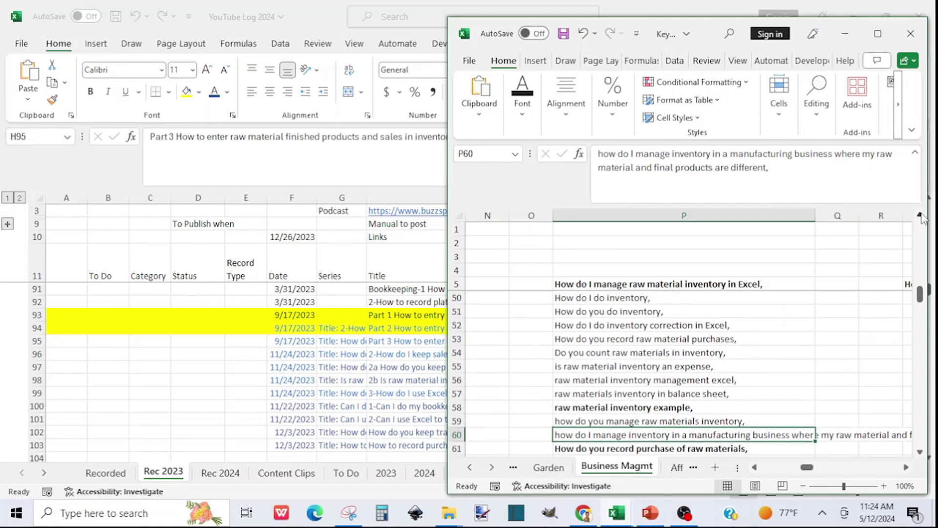
{"action": "left_click", "coordinate": [920, 214]}
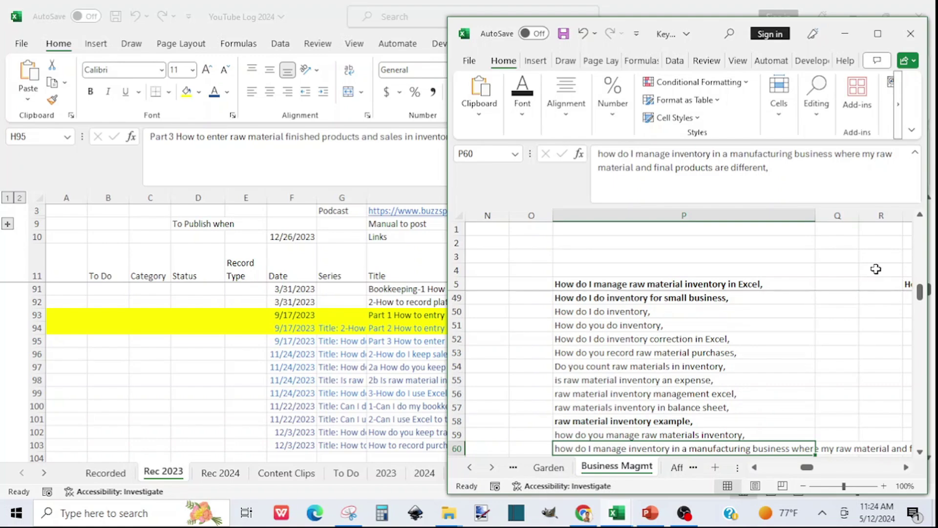
{"action": "left_click", "coordinate": [920, 215]}
{"action": "left_click", "coordinate": [920, 216]}
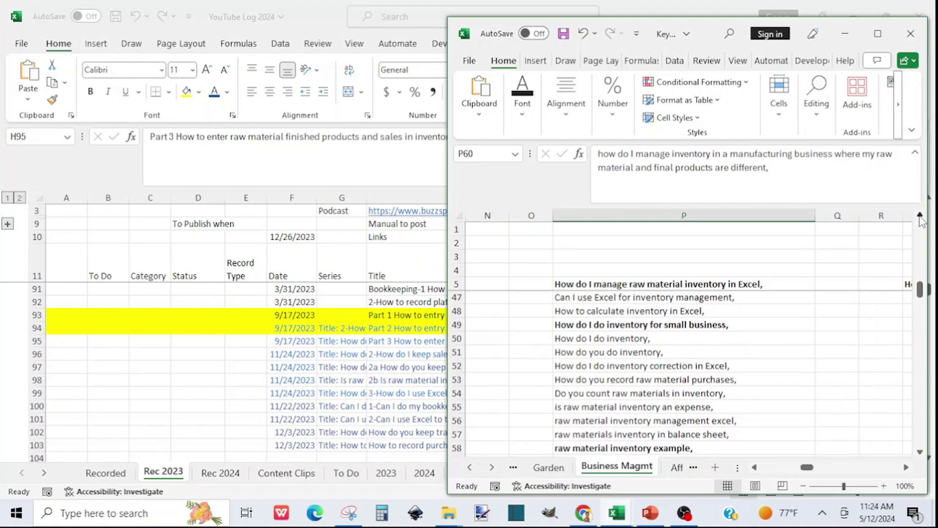
{"action": "left_click", "coordinate": [568, 326]}
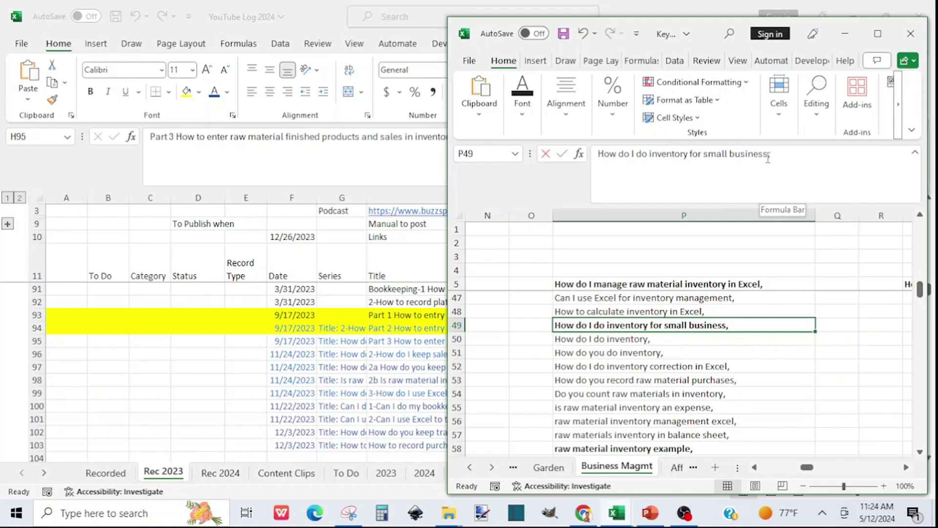
{"action": "left_click_drag", "start_coordinate": [769, 156], "coordinate": [578, 153]}
{"action": "key", "text": "ctrl+c"}
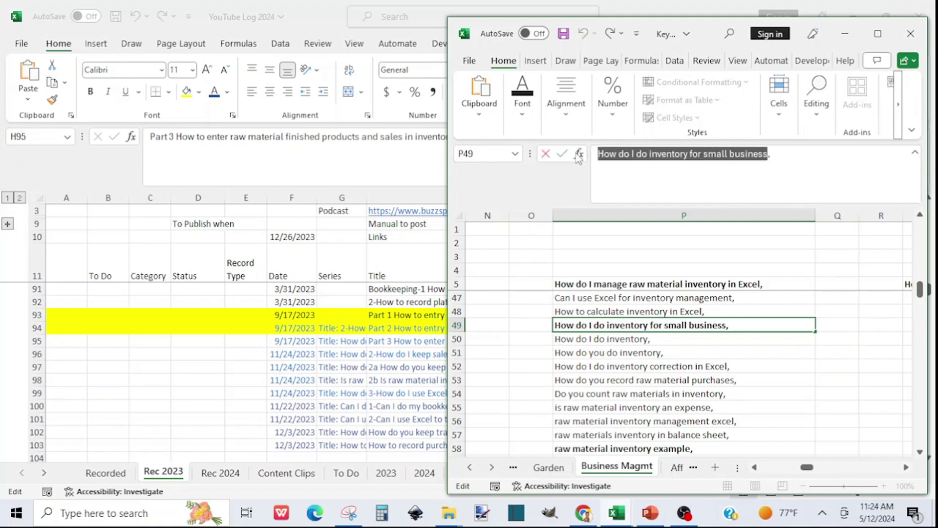
In YouTube Log 2024, append 'How do I do inventory for small business' to H95's Part 3 title.
{"action": "left_click", "coordinate": [396, 359]}
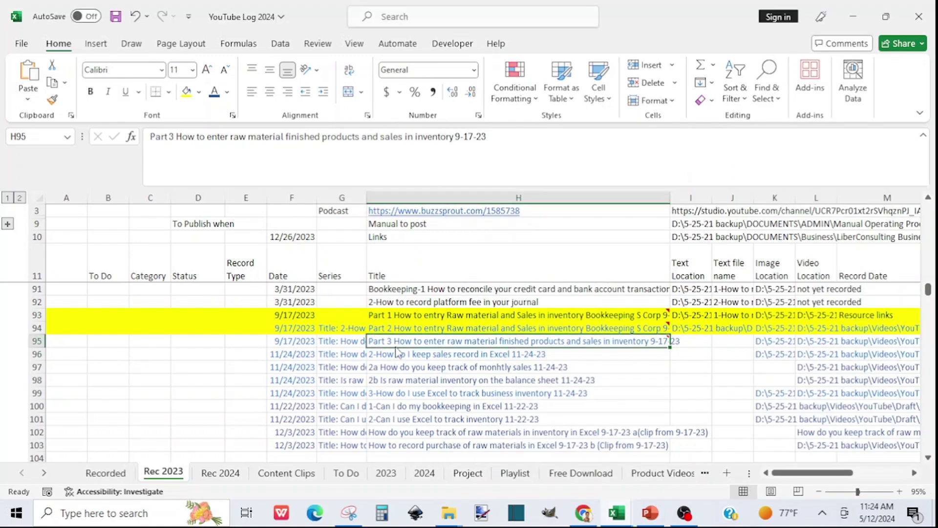
{"action": "left_click", "coordinate": [501, 140]}
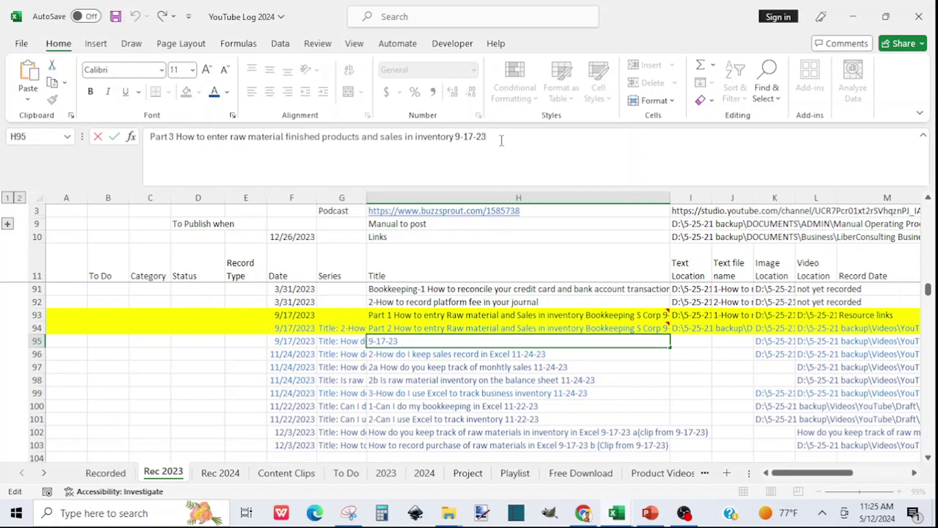
{"action": "key", "text": "ctrl+v"}
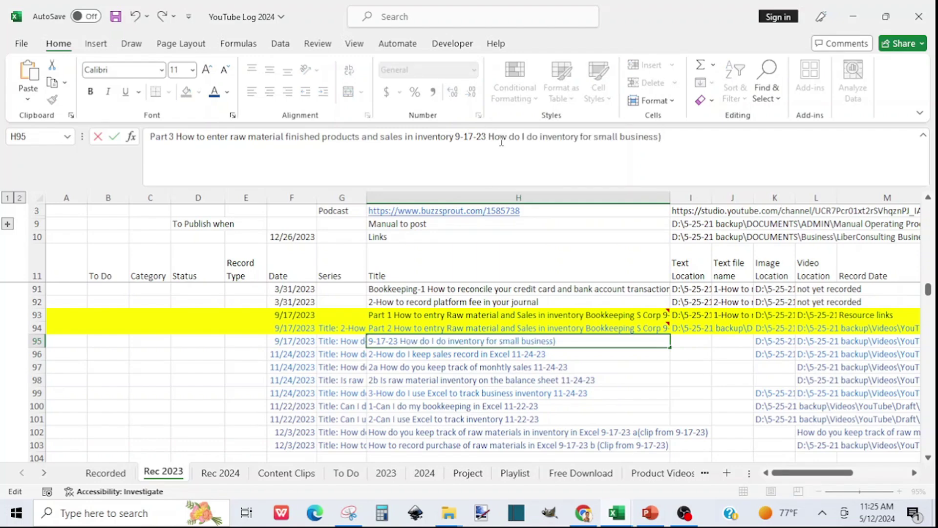
{"action": "left_click", "coordinate": [476, 424]}
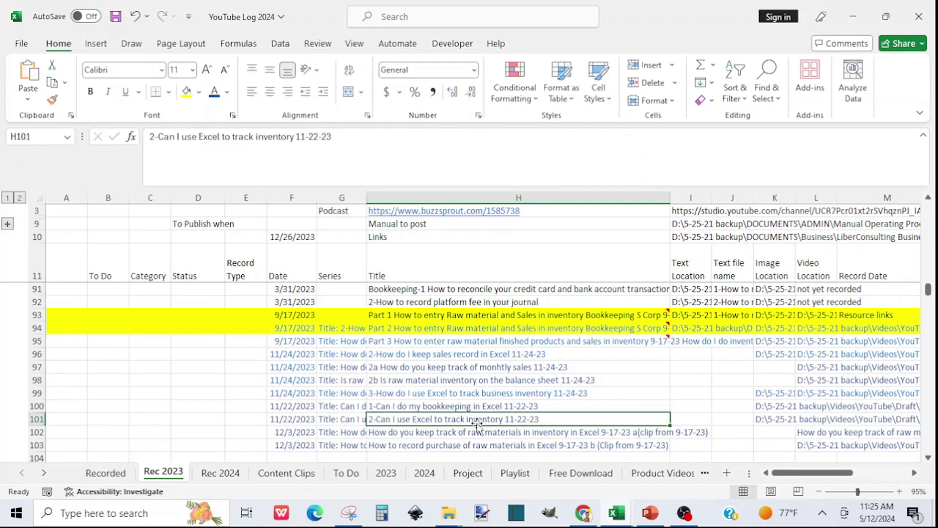
{"action": "left_click", "coordinate": [413, 342]}
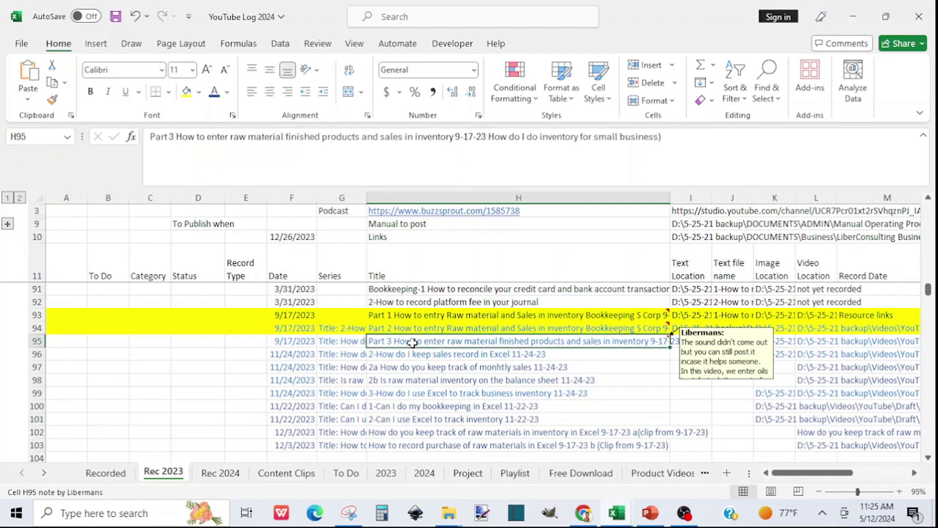
{"action": "left_click", "coordinate": [339, 344]}
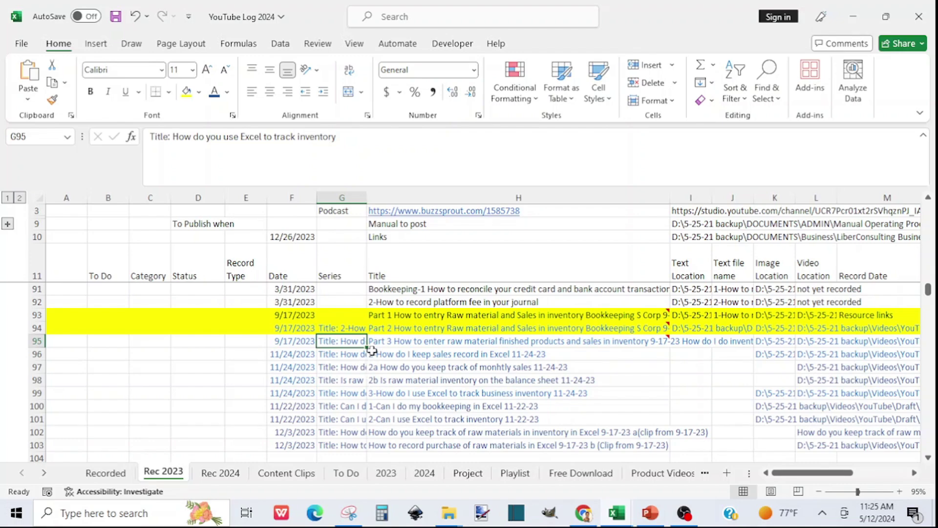
Compare the Series titles in G94, G96, G95 and G103, then switch to Keyword Search.
{"action": "left_click", "coordinate": [357, 330]}
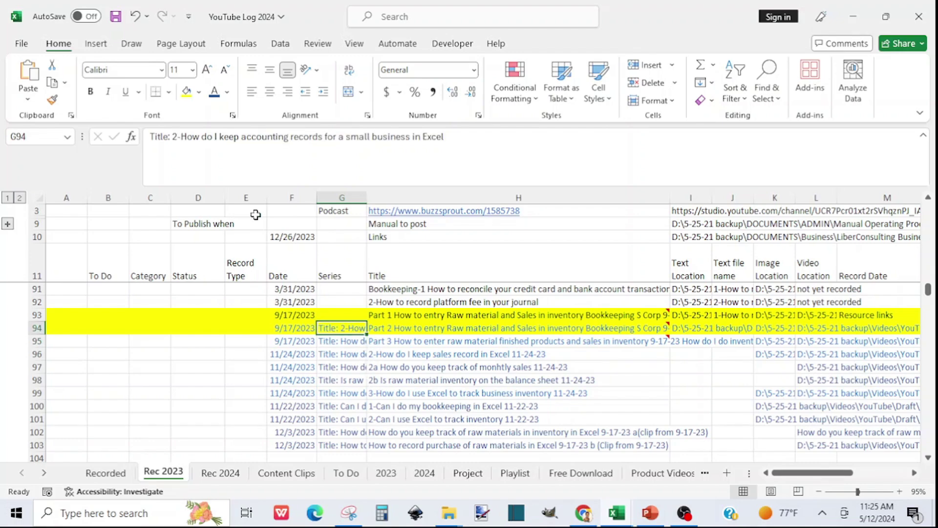
{"action": "left_click", "coordinate": [340, 353]}
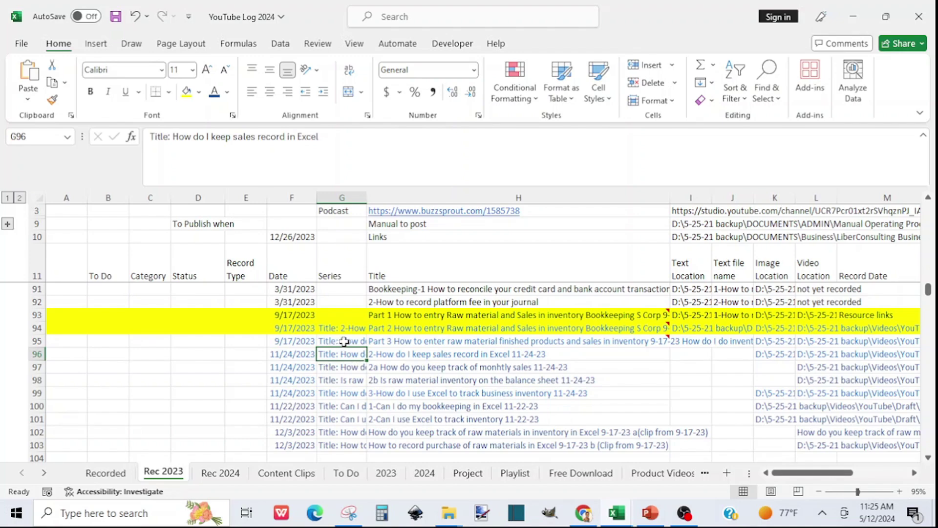
{"action": "left_click", "coordinate": [344, 342]}
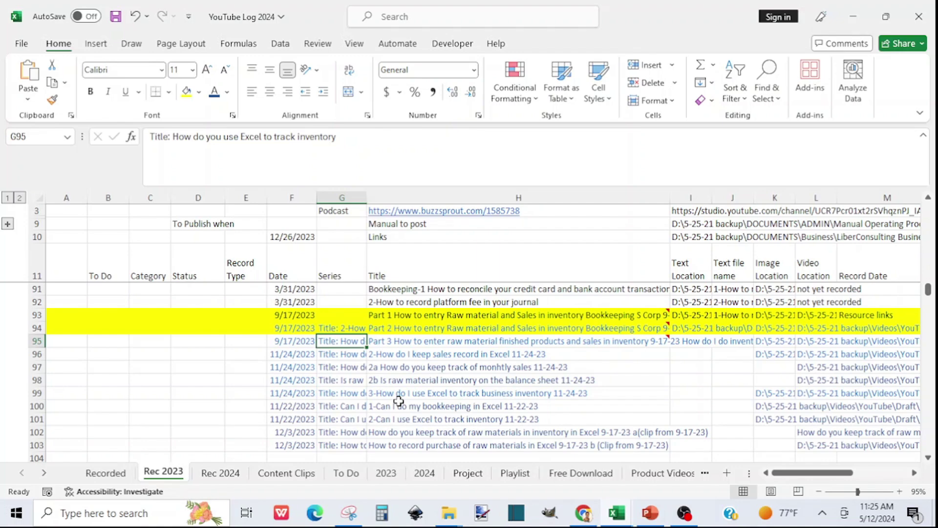
{"action": "left_click", "coordinate": [342, 443]}
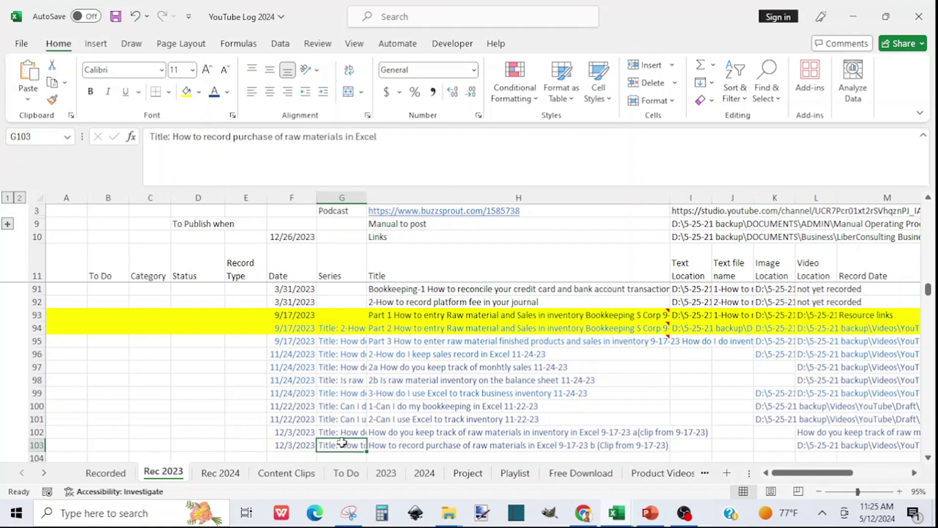
{"action": "left_click", "coordinate": [343, 340]}
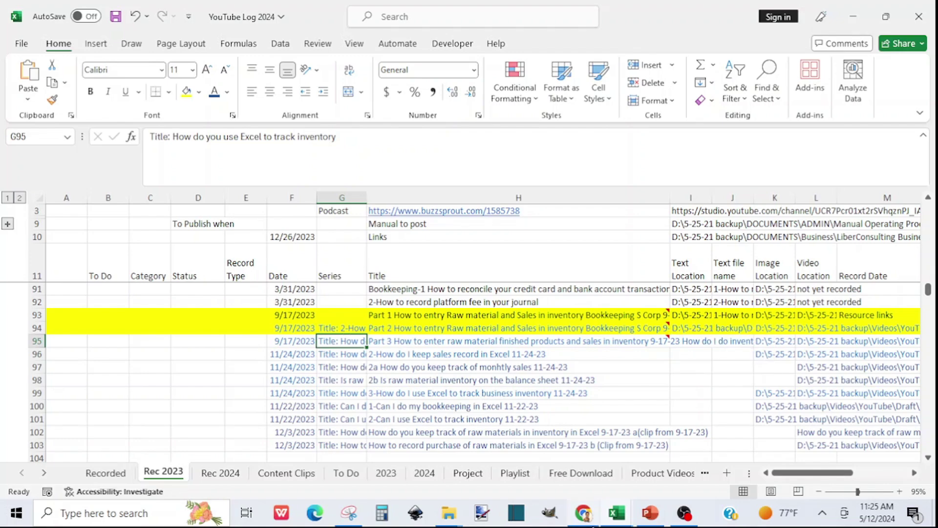
{"action": "mouse_move", "coordinate": [607, 517]}
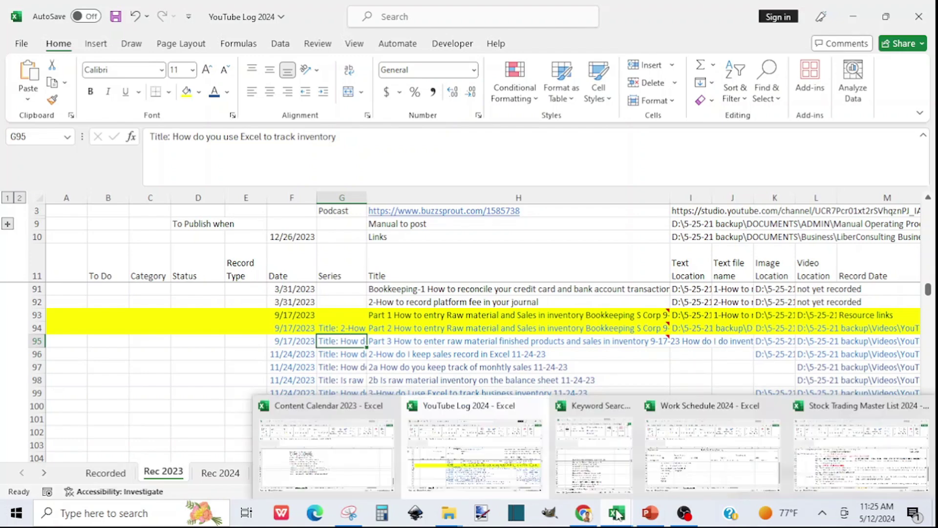
{"action": "left_click", "coordinate": [595, 476]}
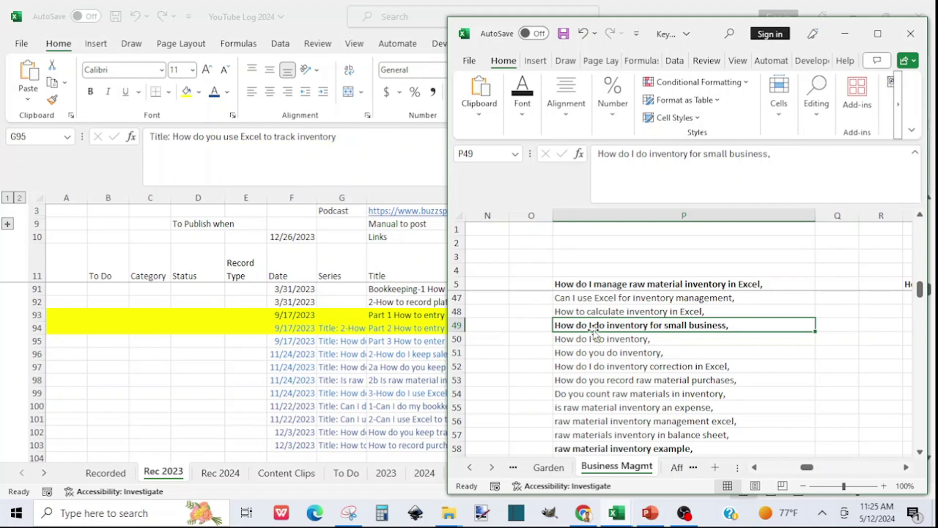
Find 'How do you use Excel to track inventory' in P41, then return to YouTube Log 2024.
{"action": "left_click", "coordinate": [920, 215]}
{"action": "left_click", "coordinate": [921, 215]}
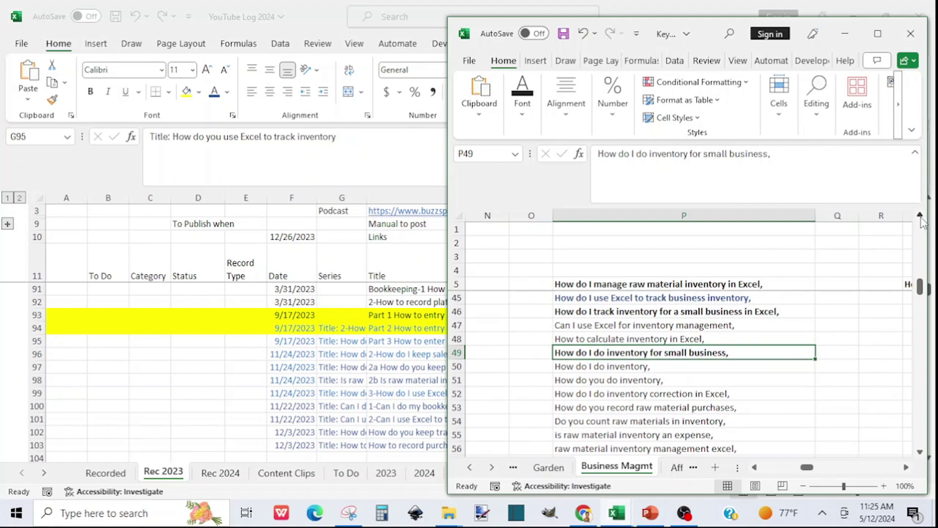
{"action": "left_click", "coordinate": [920, 215]}
{"action": "left_click", "coordinate": [920, 215]}
{"action": "left_click", "coordinate": [920, 215]}
{"action": "left_click", "coordinate": [920, 215]}
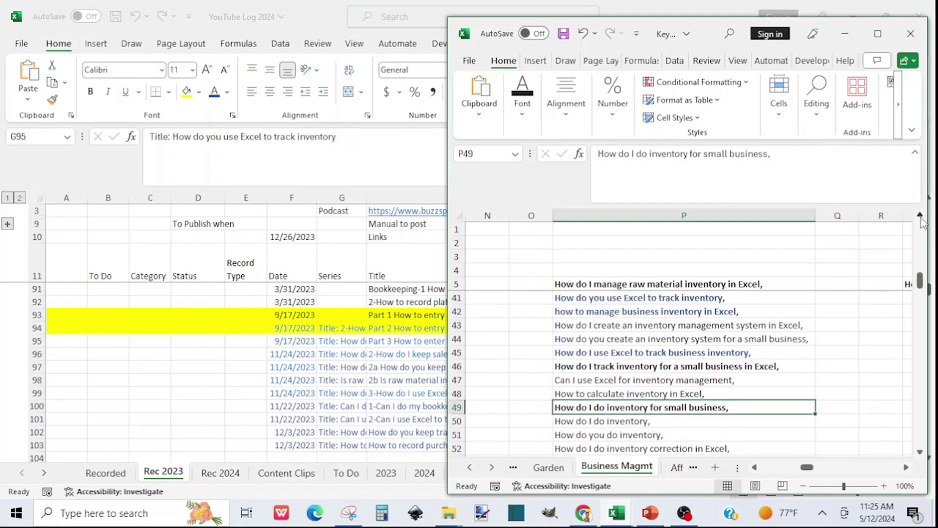
{"action": "left_click", "coordinate": [920, 215]}
{"action": "left_click", "coordinate": [920, 215]}
{"action": "left_click", "coordinate": [920, 215]}
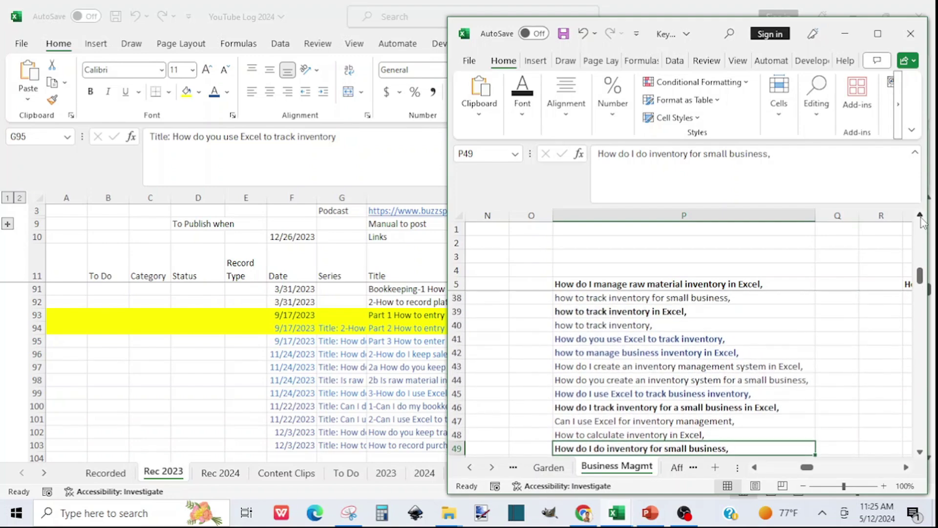
{"action": "left_click", "coordinate": [564, 339]}
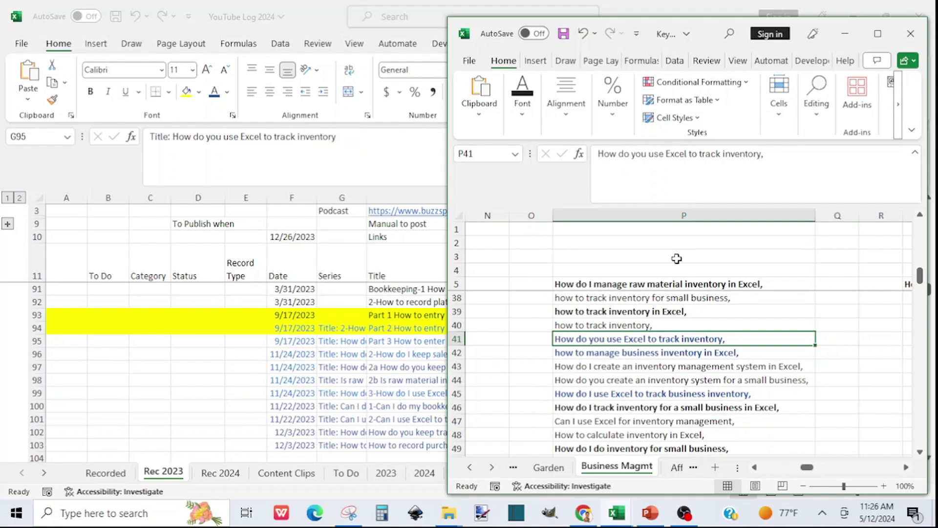
{"action": "left_click", "coordinate": [362, 342]}
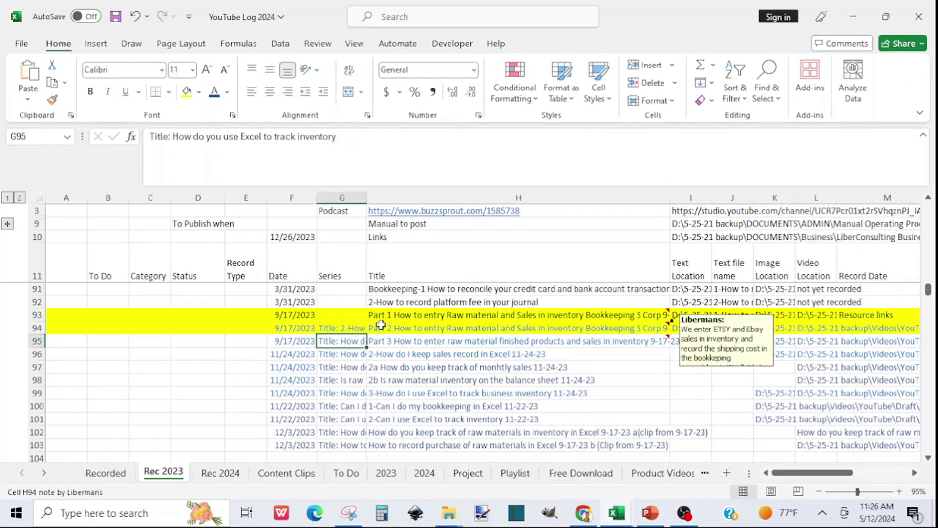
Undo the keyword phrase added to H95 and save the YouTube Log 2024 workbook.
{"action": "left_click", "coordinate": [380, 339]}
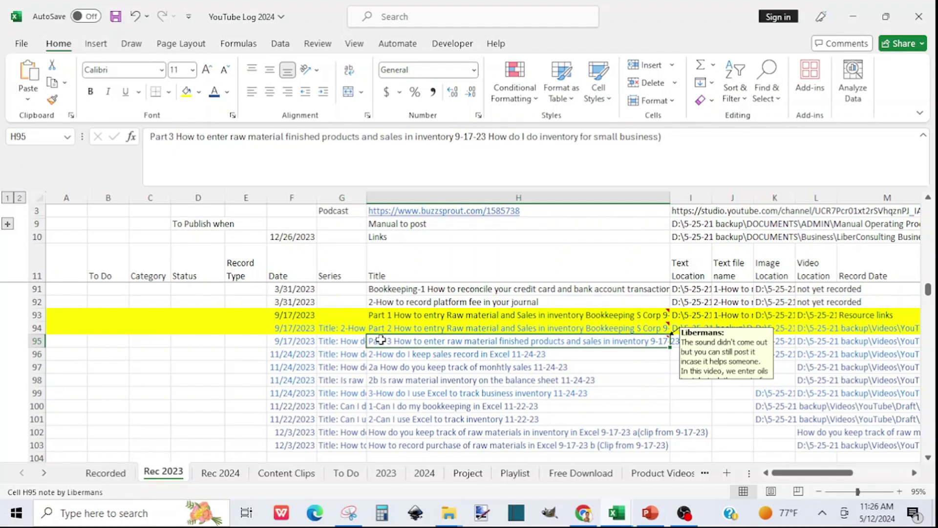
{"action": "left_click", "coordinate": [136, 17]}
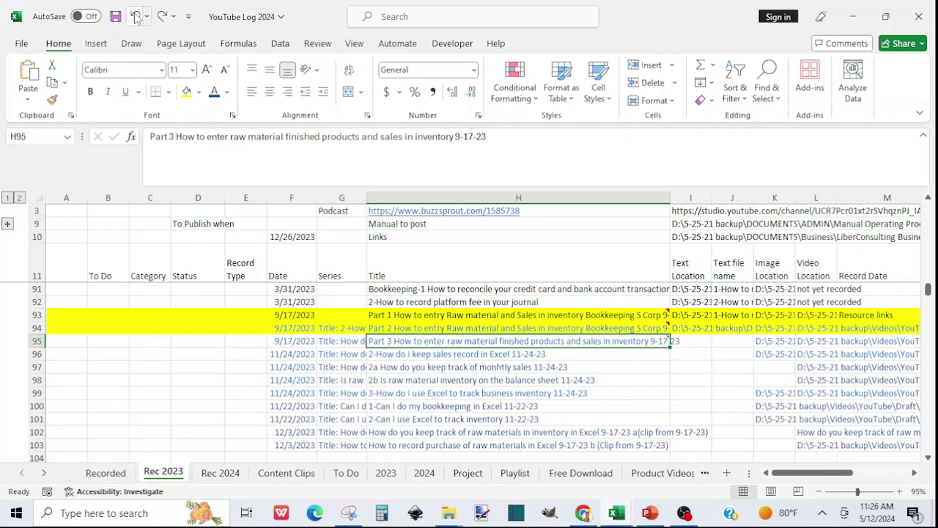
{"action": "left_click", "coordinate": [437, 392]}
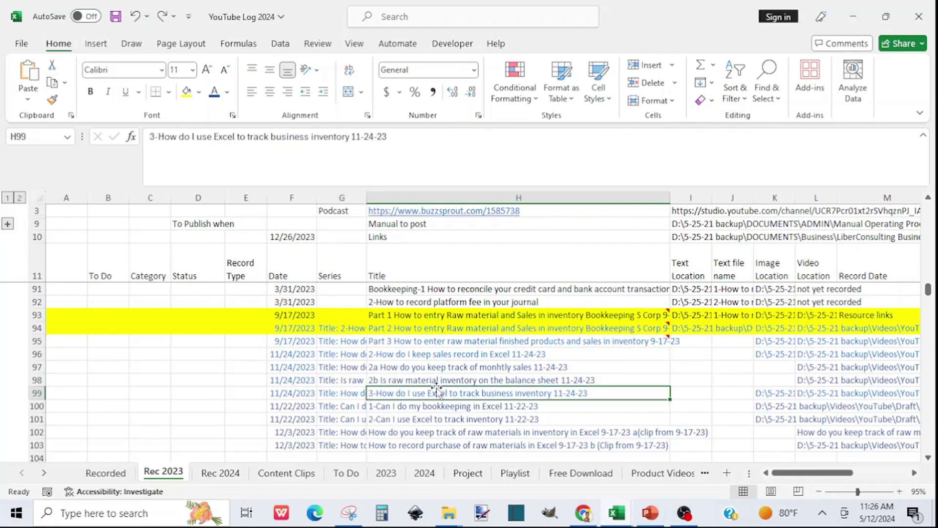
{"action": "left_click", "coordinate": [116, 18]}
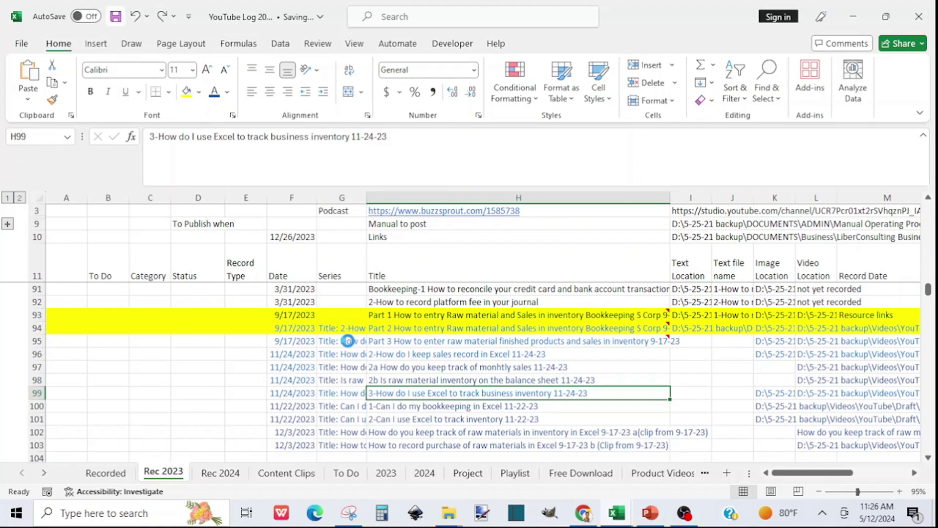
Select the title 'How do you use Excel to track inventory' from G95's entry.
{"action": "left_click", "coordinate": [346, 341]}
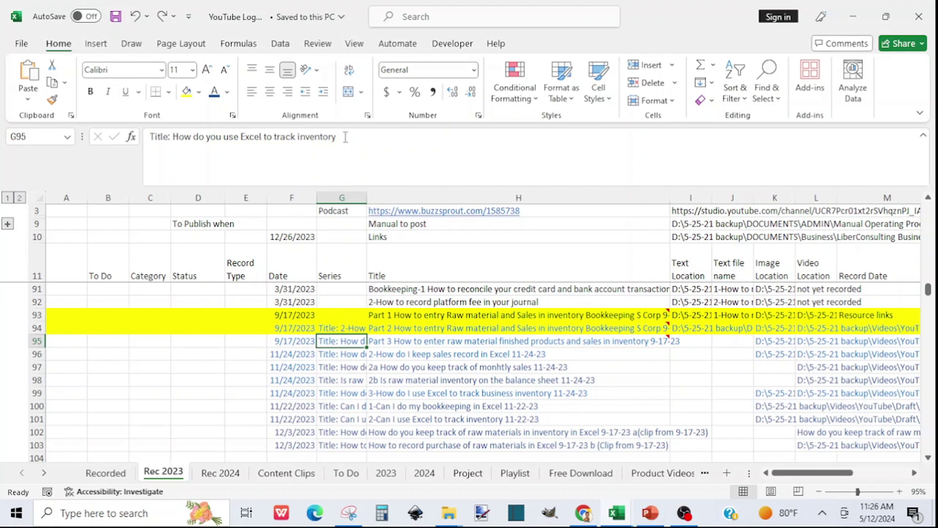
{"action": "left_click_drag", "start_coordinate": [345, 137], "coordinate": [172, 133]}
{"action": "key", "text": "ctrl+c"}
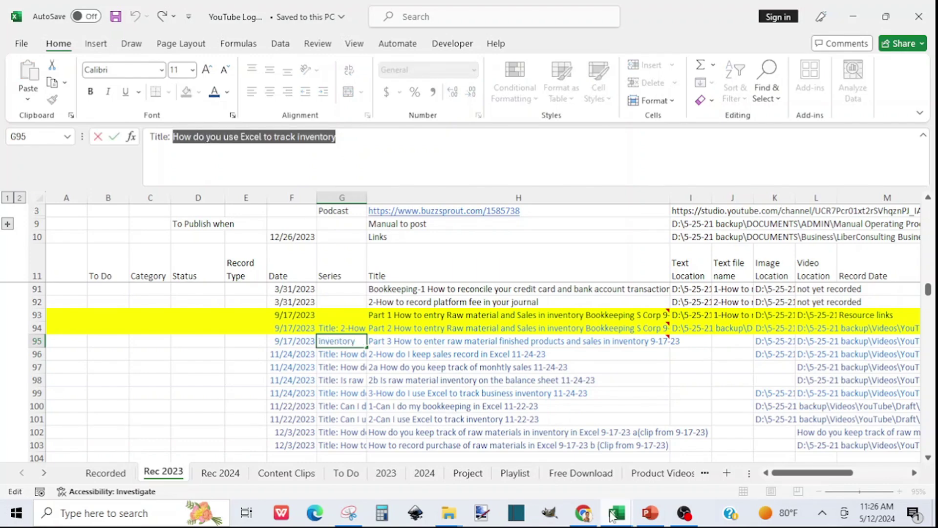
{"action": "left_click", "coordinate": [612, 516]}
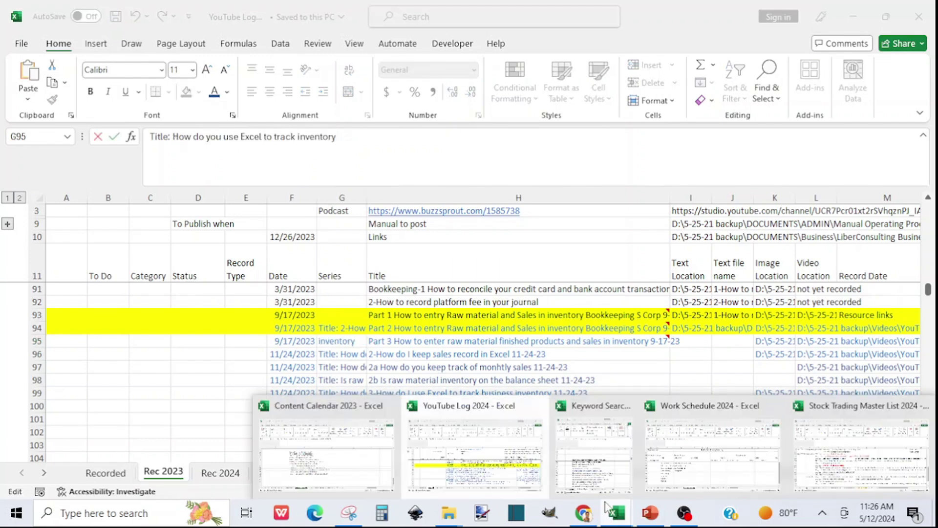
Open Content Calendar 2023's Content Map 2024 sheet, scrolled right to the Business Management column.
{"action": "left_click", "coordinate": [304, 488]}
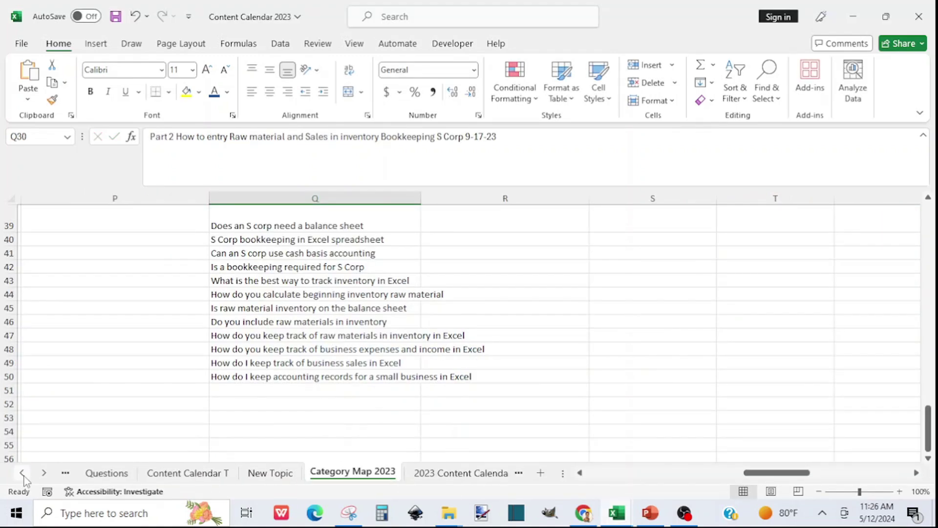
{"action": "left_click", "coordinate": [21, 472]}
{"action": "left_click", "coordinate": [126, 472]}
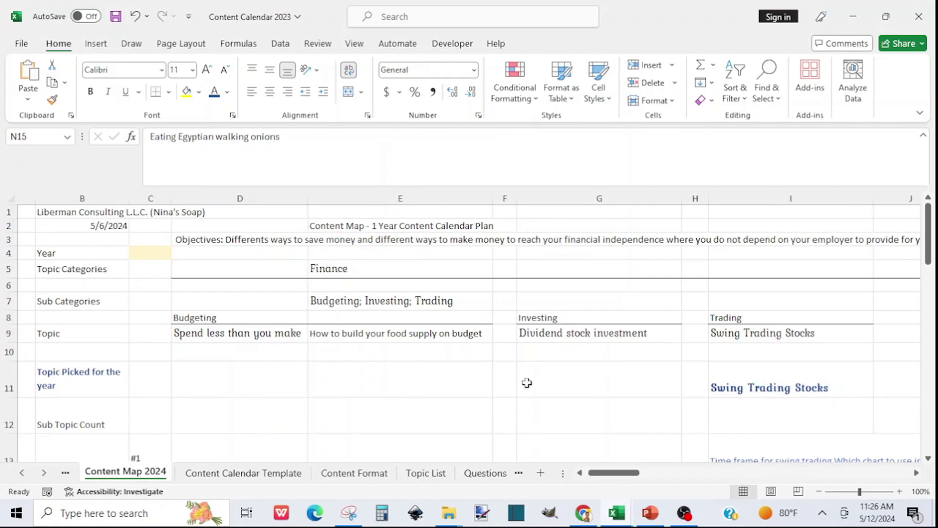
{"action": "left_click_drag", "start_coordinate": [615, 472], "coordinate": [799, 470]}
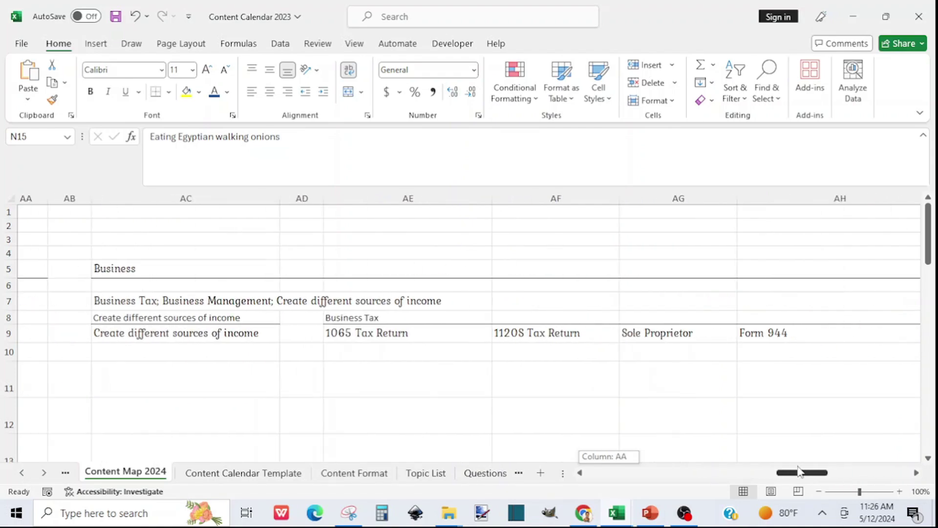
{"action": "left_click_drag", "start_coordinate": [799, 470], "coordinate": [889, 465]}
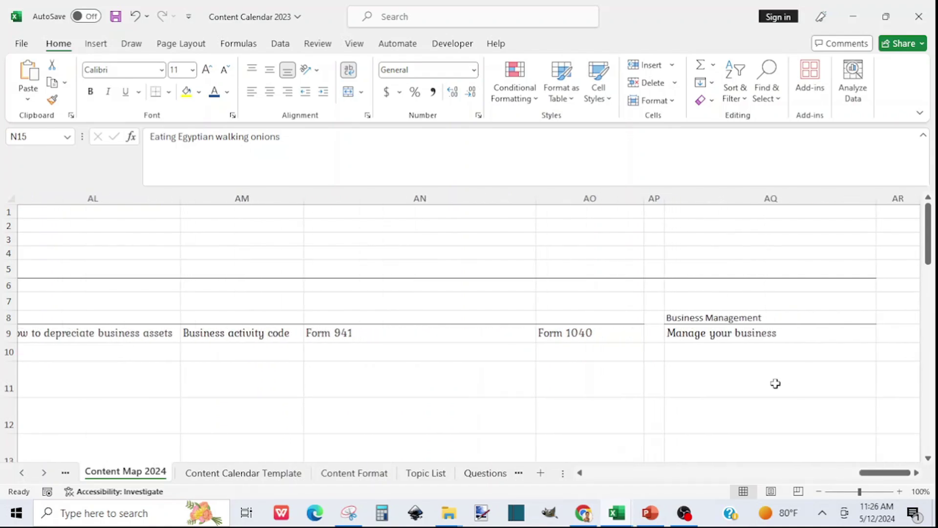
{"action": "left_click", "coordinate": [735, 419]}
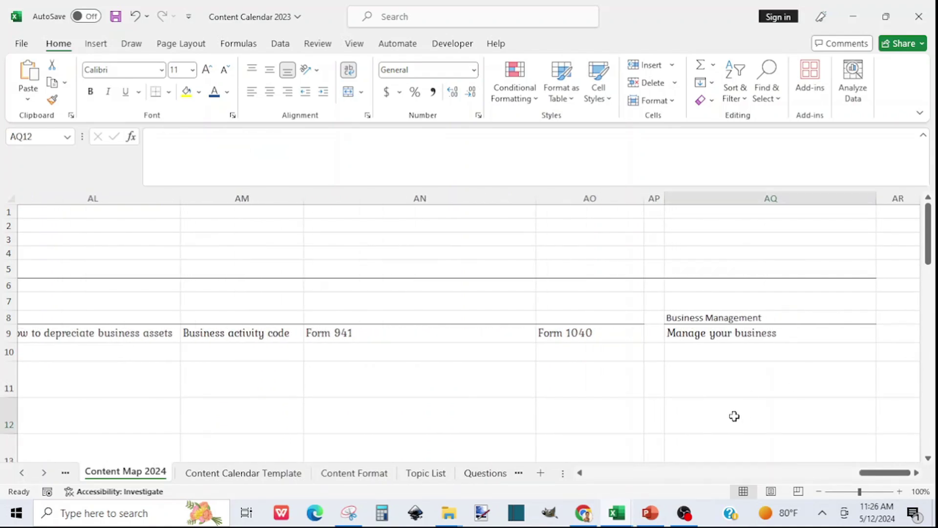
Paste 'How do you use Excel to track inventory' into AQ13 under Manage your business.
{"action": "left_click", "coordinate": [928, 459]}
{"action": "left_click", "coordinate": [928, 458]}
{"action": "left_click", "coordinate": [763, 424]}
{"action": "key", "text": "ctrl+v"}
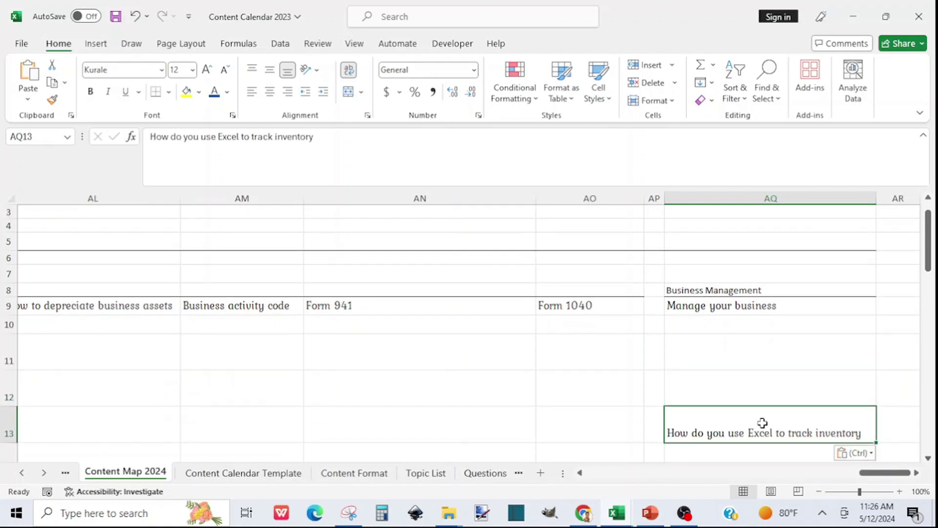
{"action": "left_click_drag", "start_coordinate": [887, 473], "coordinate": [845, 490]}
{"action": "left_click_drag", "start_coordinate": [862, 485], "coordinate": [889, 481]}
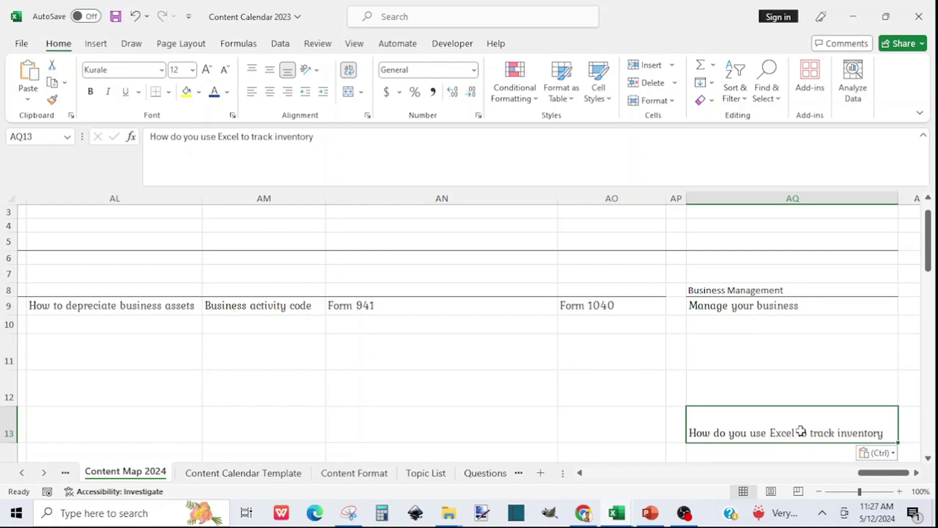
{"action": "left_click", "coordinate": [928, 458]}
{"action": "scroll", "coordinate": [929, 462], "scroll_direction": "down", "scroll_amount": 1}
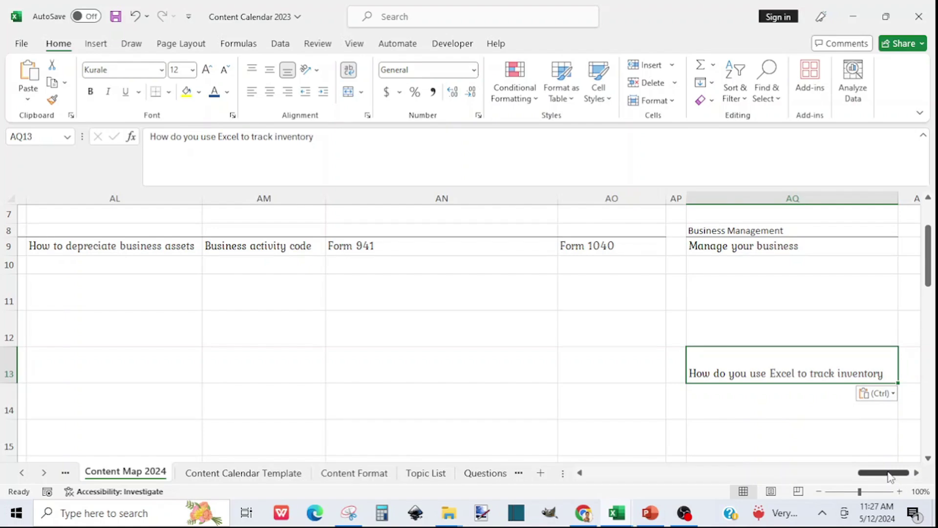
{"action": "left_click_drag", "start_coordinate": [891, 477], "coordinate": [634, 497]}
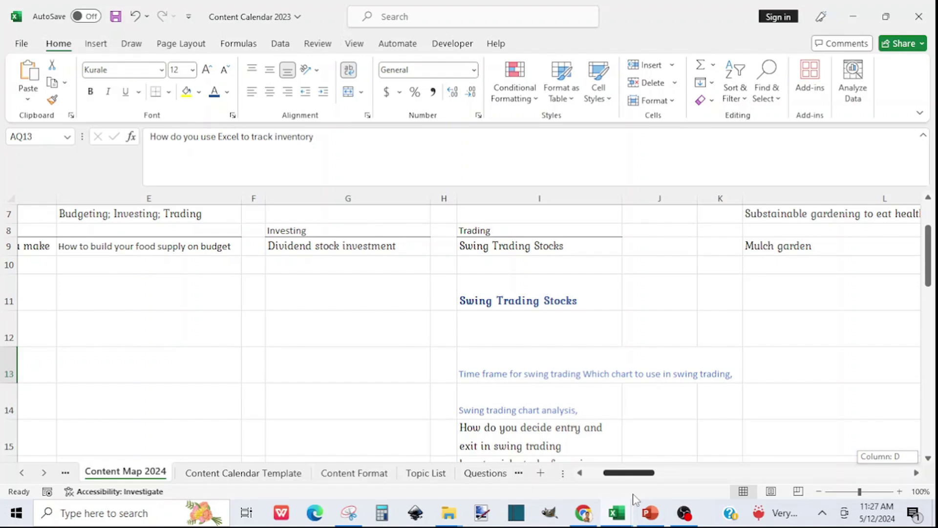
{"action": "left_click_drag", "start_coordinate": [634, 497], "coordinate": [634, 497]}
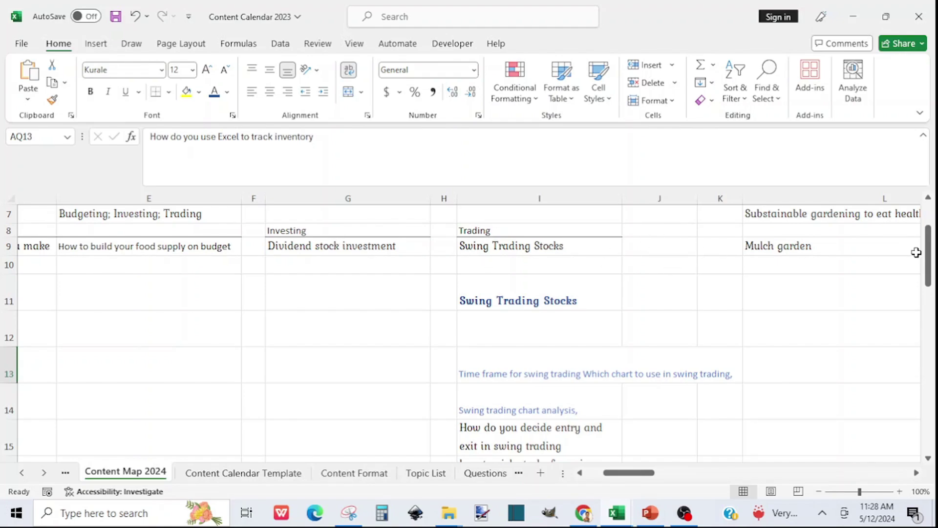
{"action": "left_click_drag", "start_coordinate": [929, 257], "coordinate": [929, 229]}
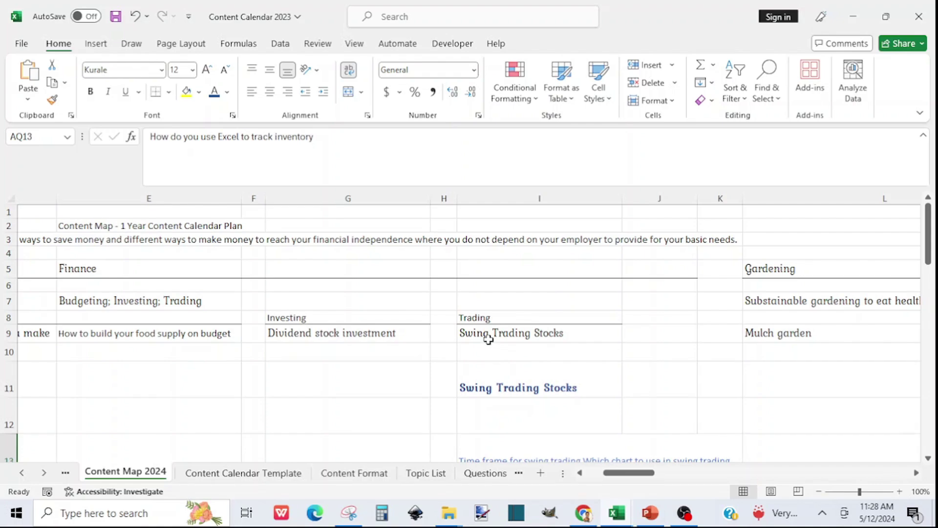
{"action": "left_click_drag", "start_coordinate": [621, 472], "coordinate": [684, 466]}
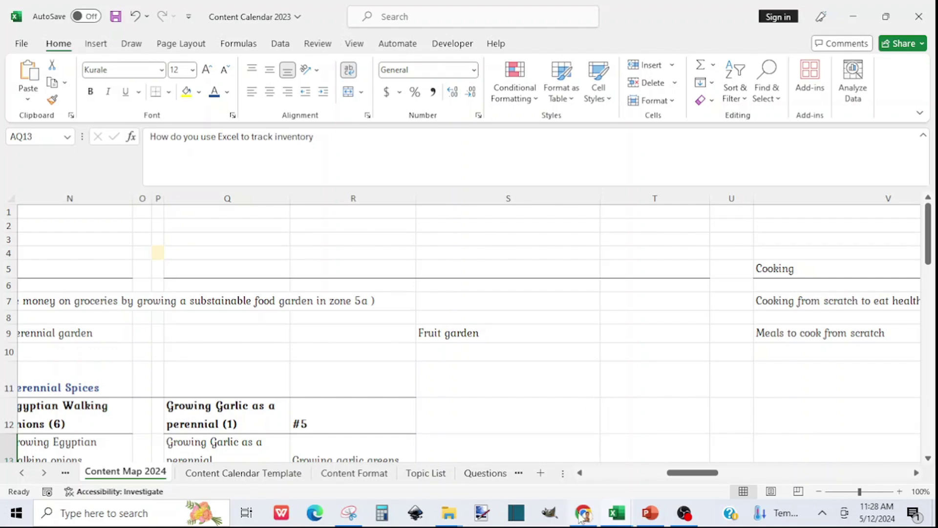
{"action": "left_click", "coordinate": [617, 513]}
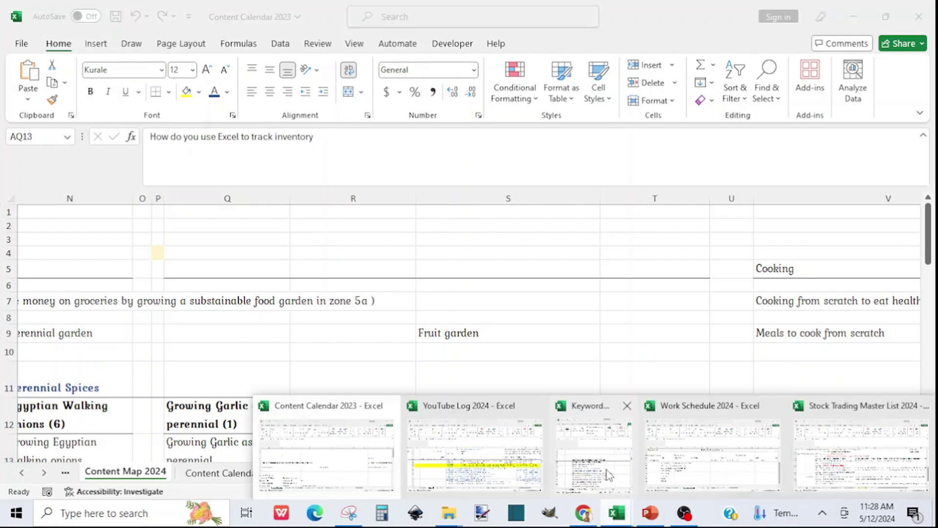
{"action": "left_click", "coordinate": [606, 480]}
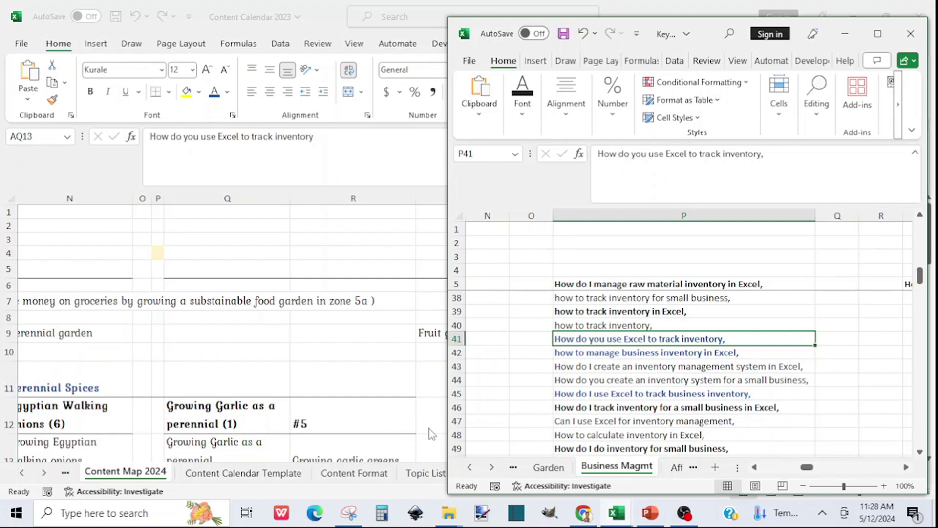
{"action": "left_click", "coordinate": [432, 441]}
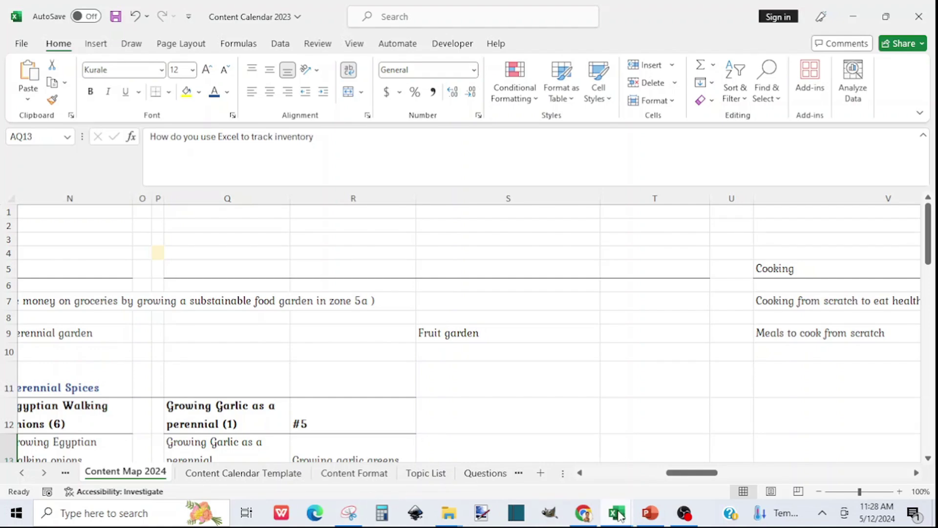
{"action": "mouse_move", "coordinate": [618, 515]}
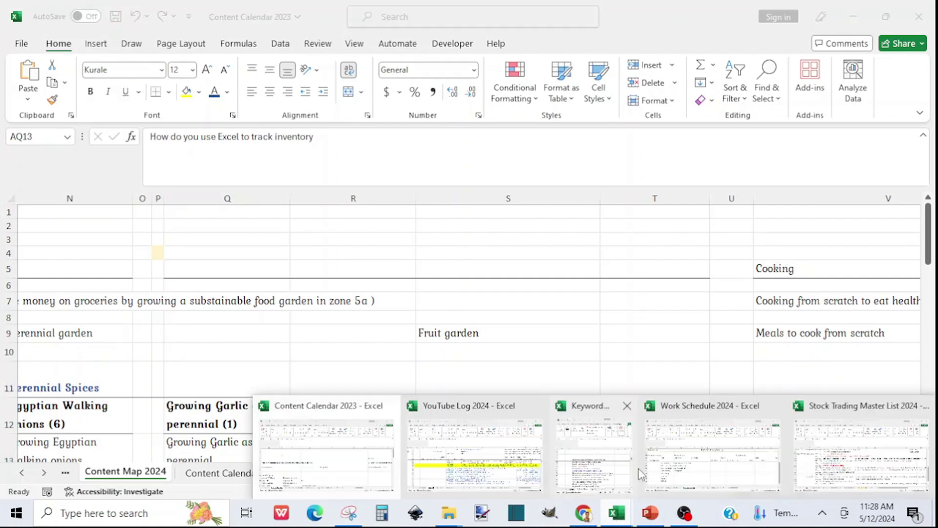
{"action": "left_click", "coordinate": [608, 474]}
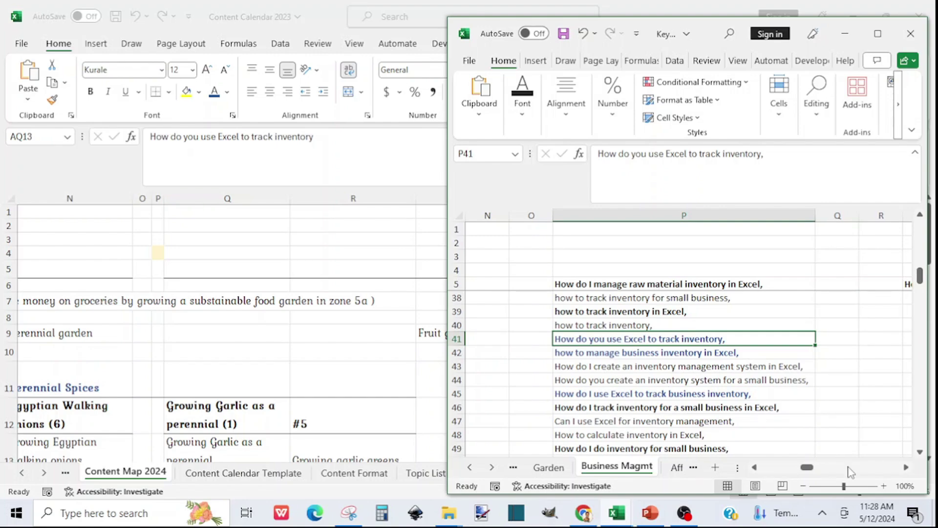
{"action": "left_click", "coordinate": [921, 455]}
{"action": "left_click", "coordinate": [920, 455]}
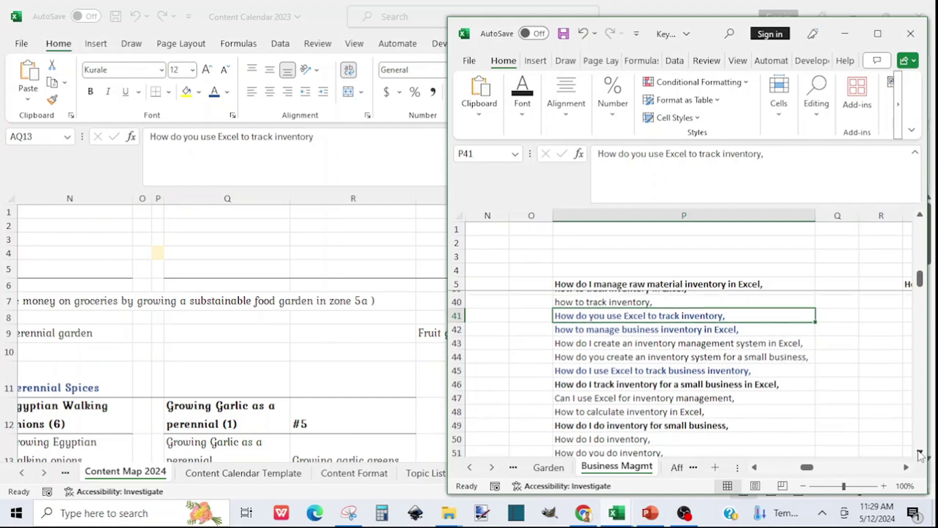
{"action": "left_click", "coordinate": [920, 455]}
{"action": "left_click", "coordinate": [921, 455]}
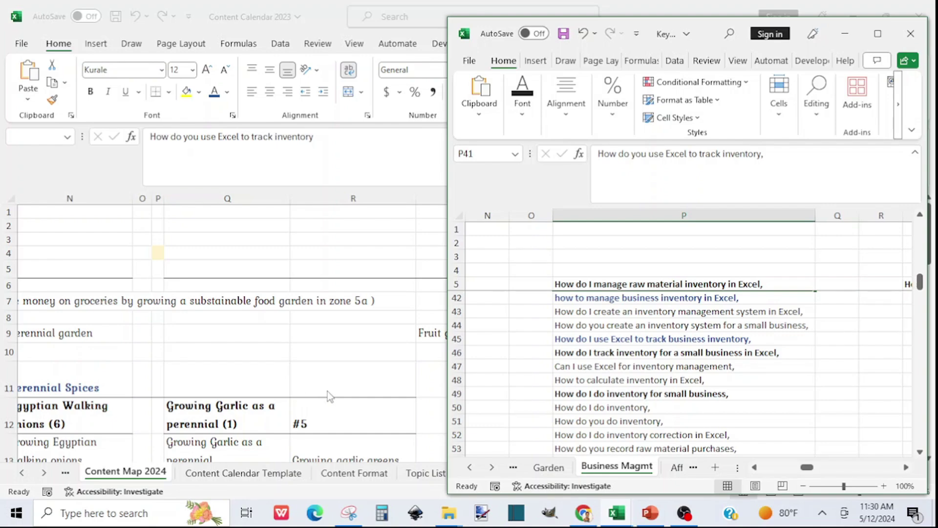
{"action": "key", "text": "alt+Tab"}
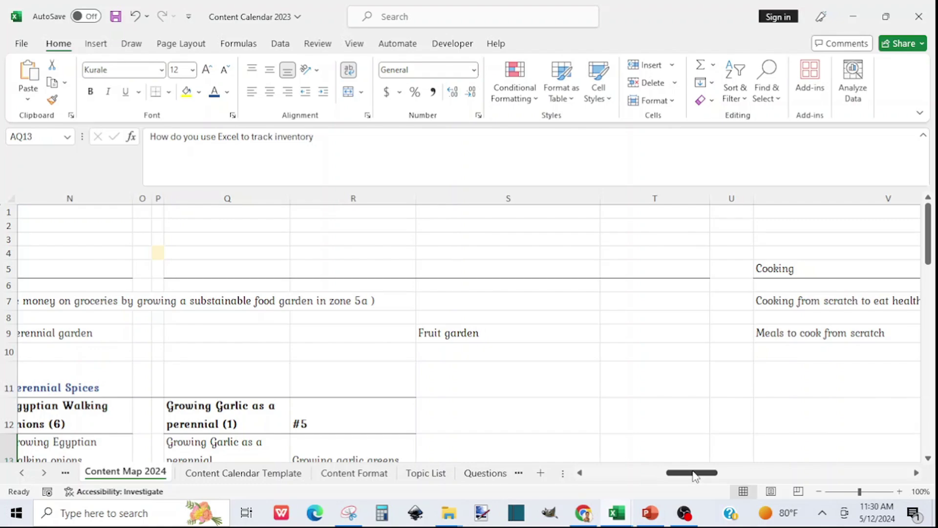
{"action": "left_click_drag", "start_coordinate": [694, 476], "coordinate": [597, 489]}
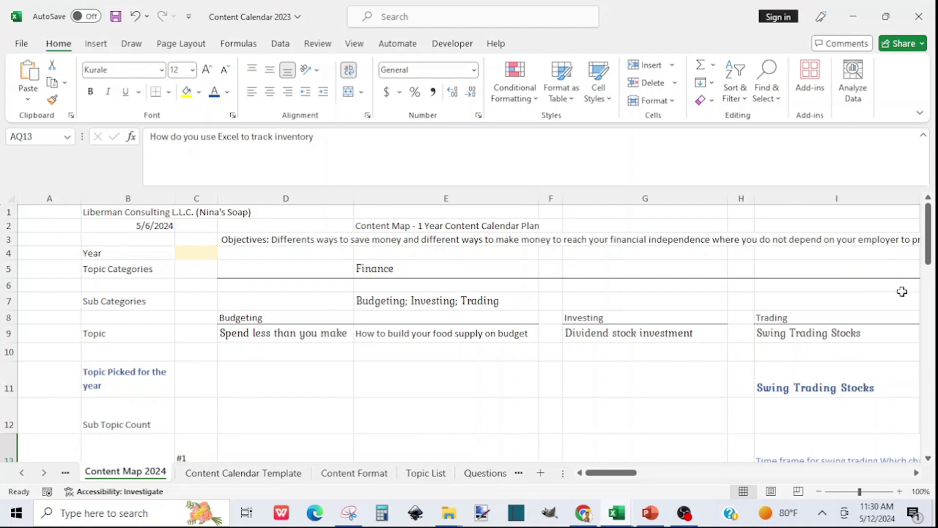
{"action": "left_click_drag", "start_coordinate": [934, 230], "coordinate": [934, 311]}
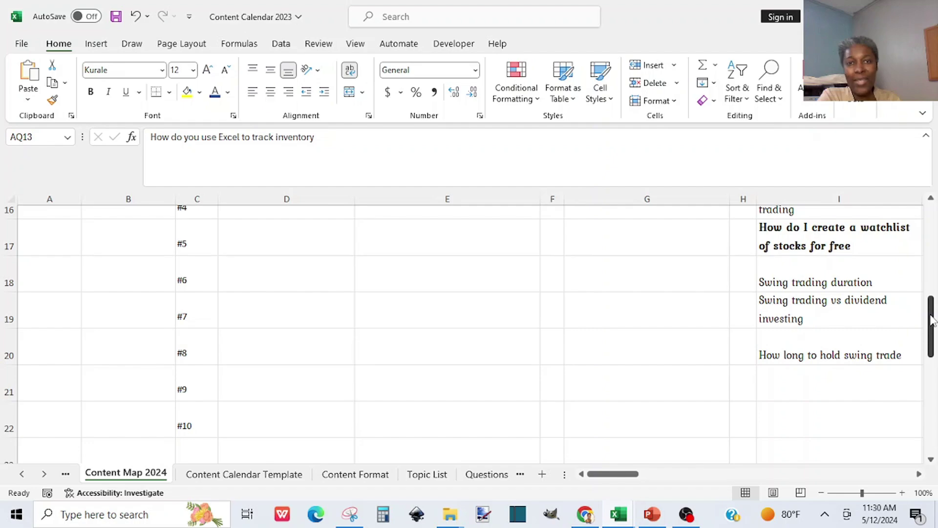
{"action": "left_click_drag", "start_coordinate": [931, 321], "coordinate": [935, 220]}
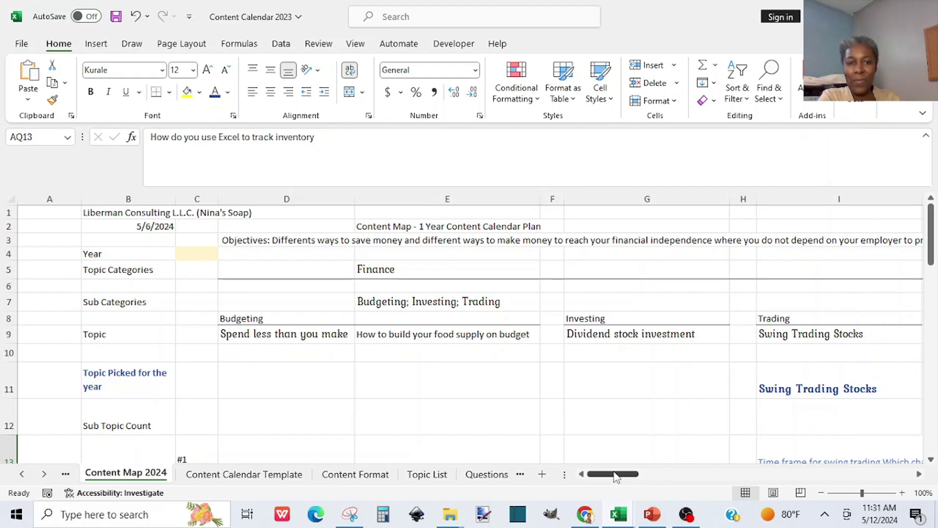
{"action": "left_click_drag", "start_coordinate": [617, 477], "coordinate": [693, 467]}
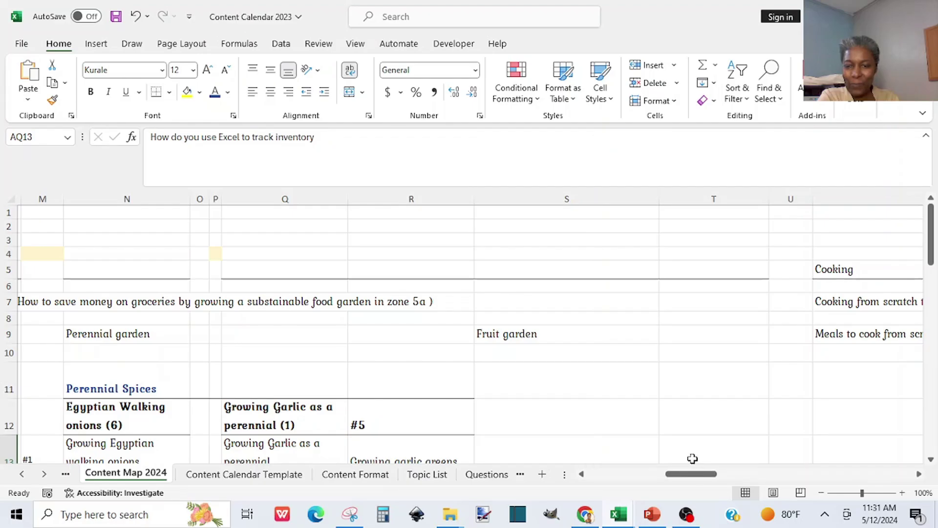